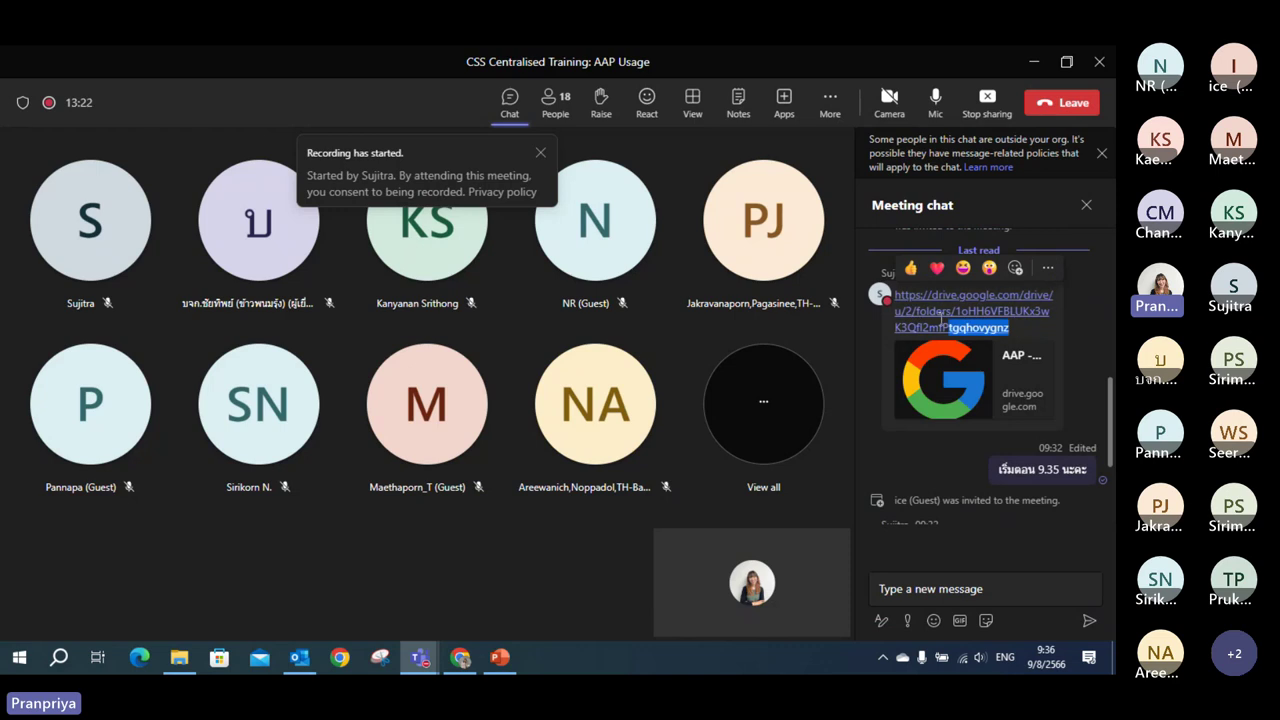
# Step: Deselect the shared Drive link in chat and dismiss the 'Recording has started' notice
pyautogui.click(1048, 324)
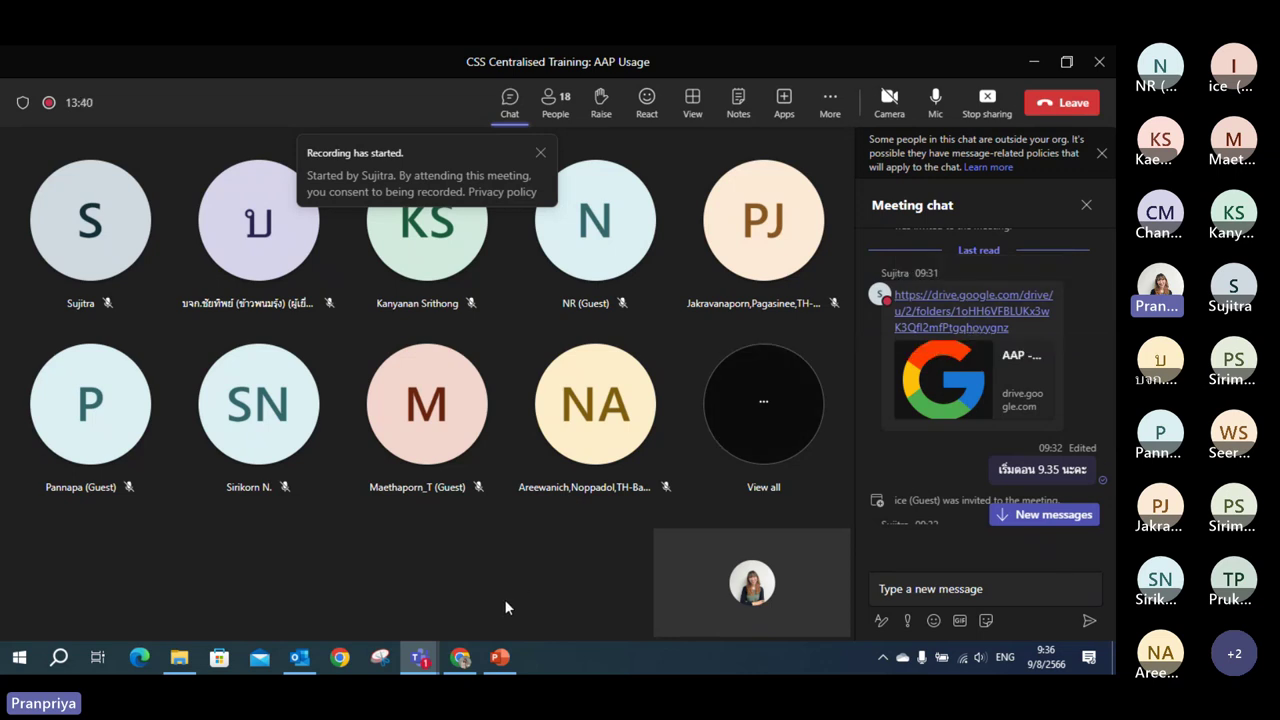
pyautogui.moveTo(463, 652)
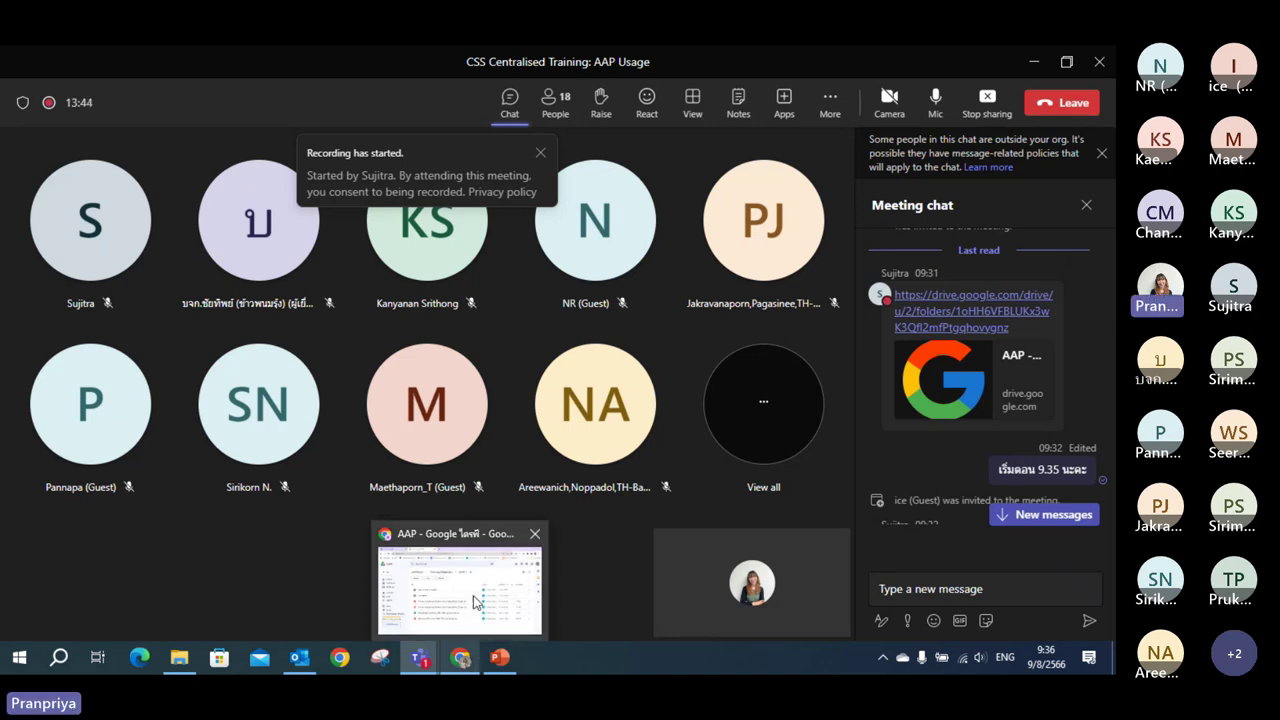
pyautogui.moveTo(477, 601)
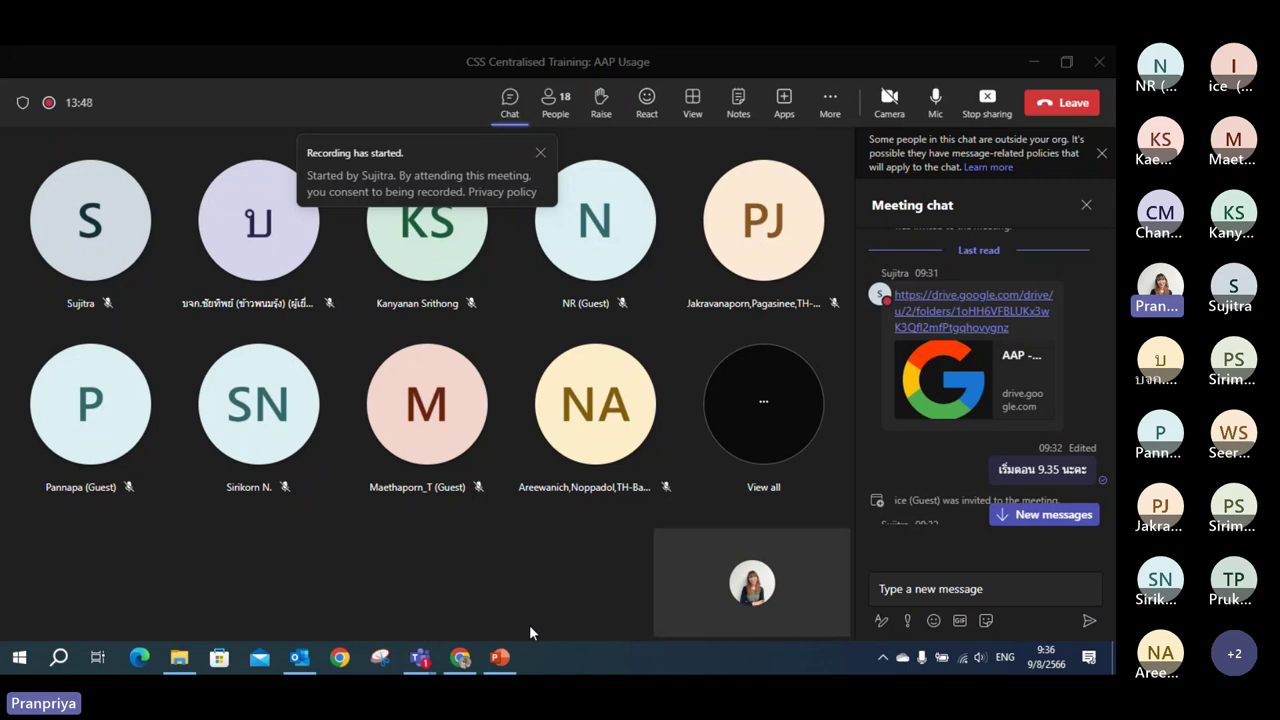
pyautogui.click(540, 152)
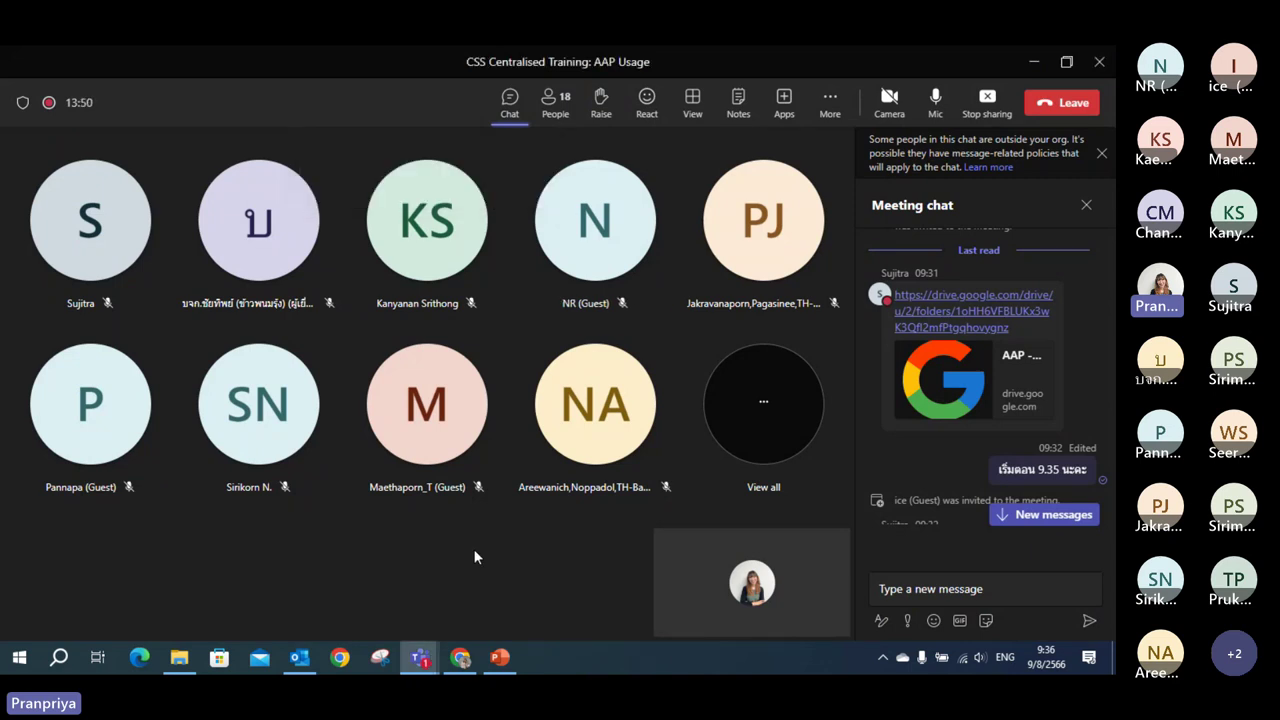
# Step: Restore down the Drive window and jump the Teams chat to the newest messages
pyautogui.click(463, 657)
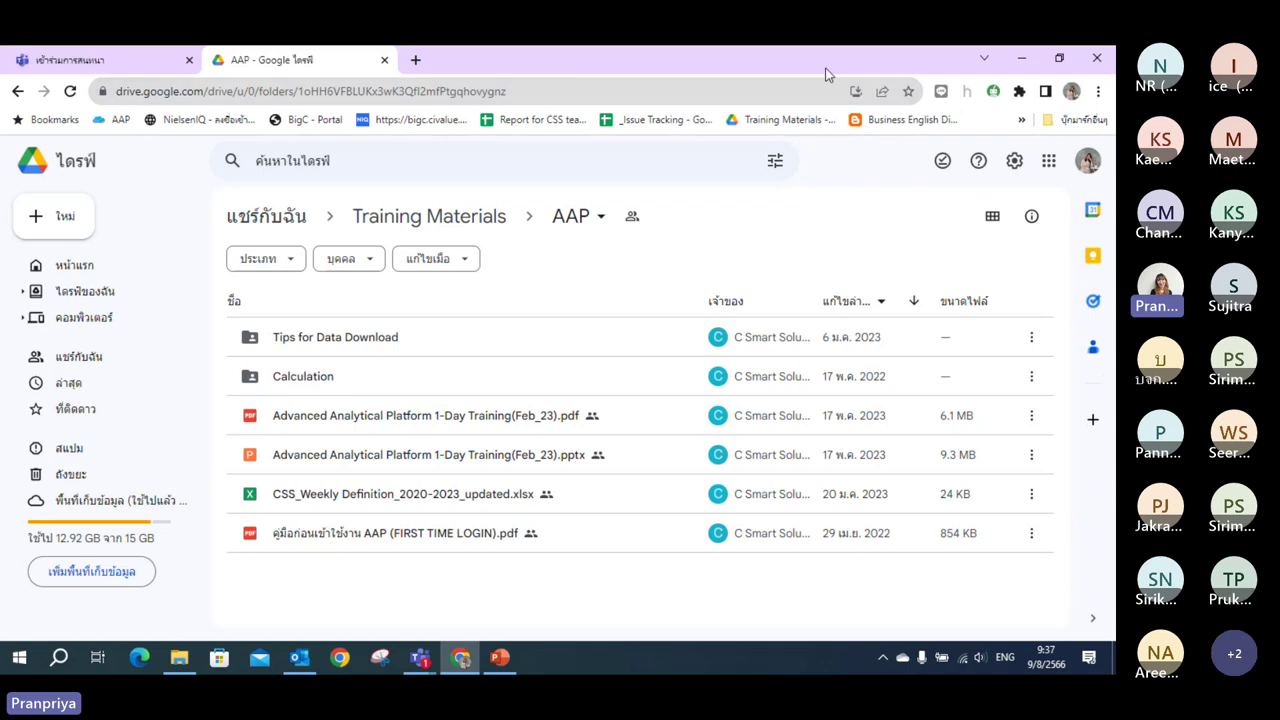
pyautogui.moveTo(876, 55); pyautogui.dragTo(596, 84)
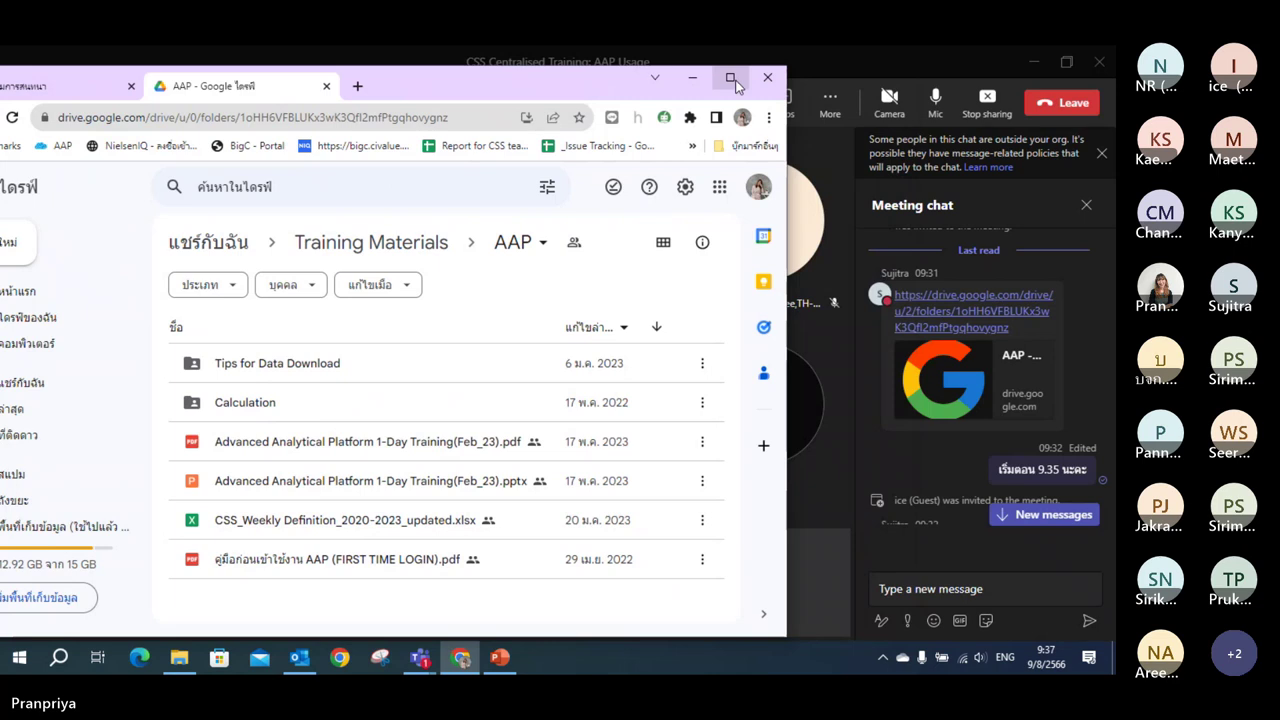
pyautogui.click(1035, 526)
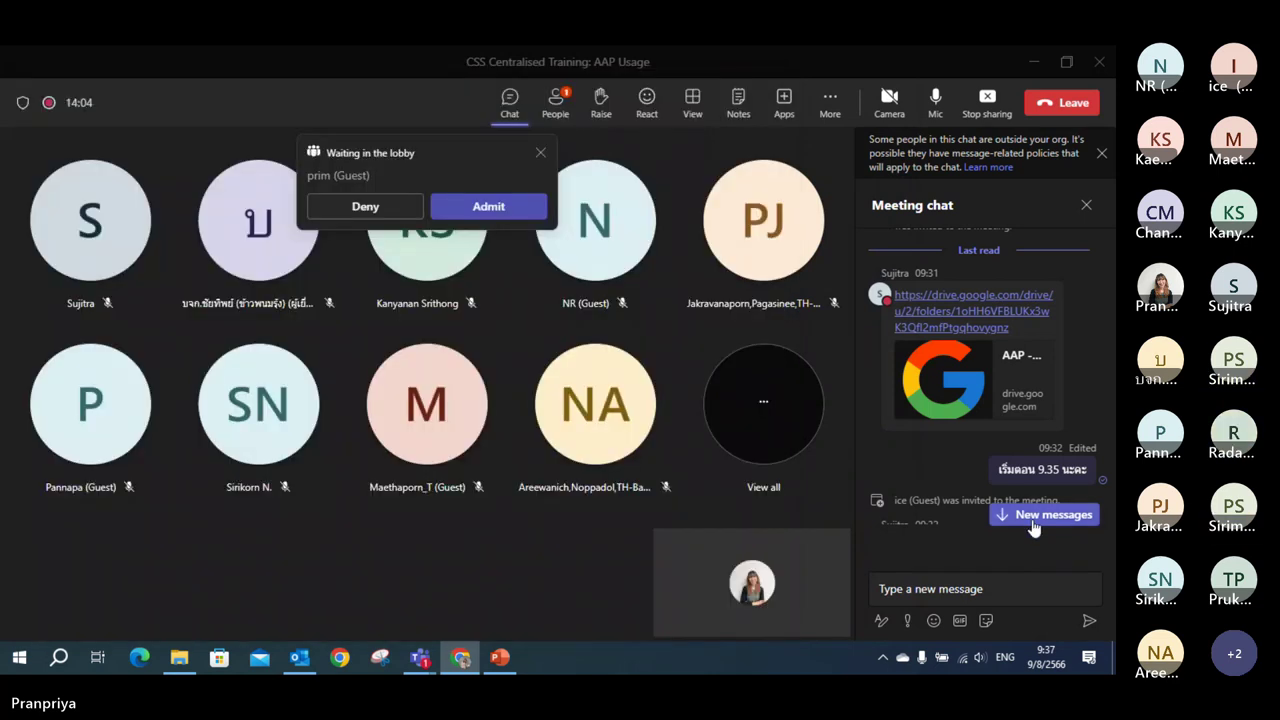
pyautogui.click(1035, 517)
pyautogui.click(482, 206)
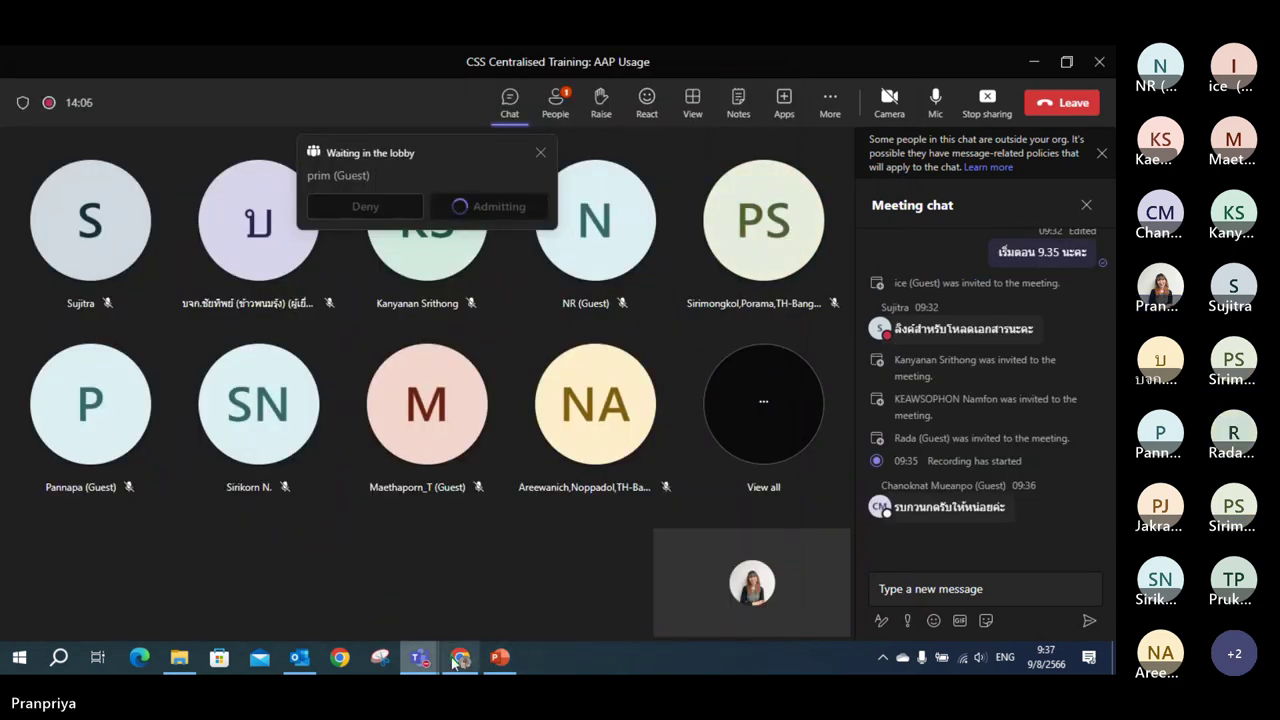
# Step: Bring the AAP Drive folder window back in front of the meeting
pyautogui.moveTo(281, 667)
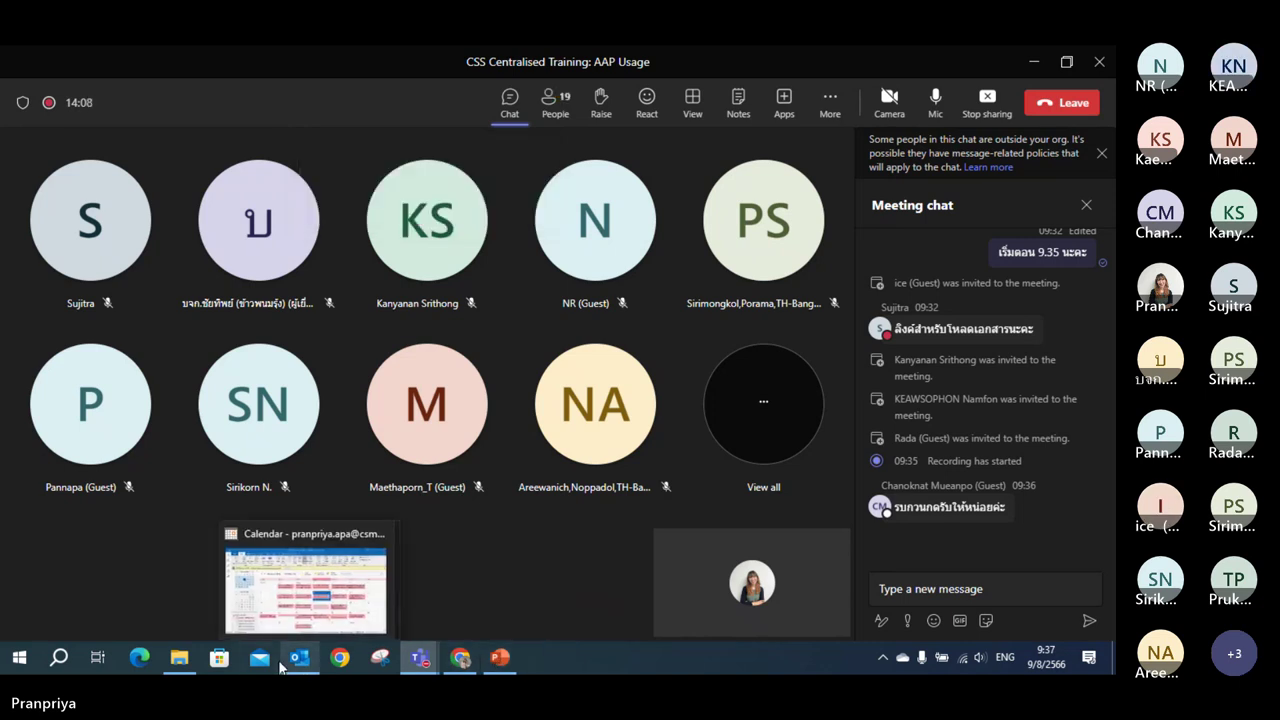
pyautogui.moveTo(460, 660)
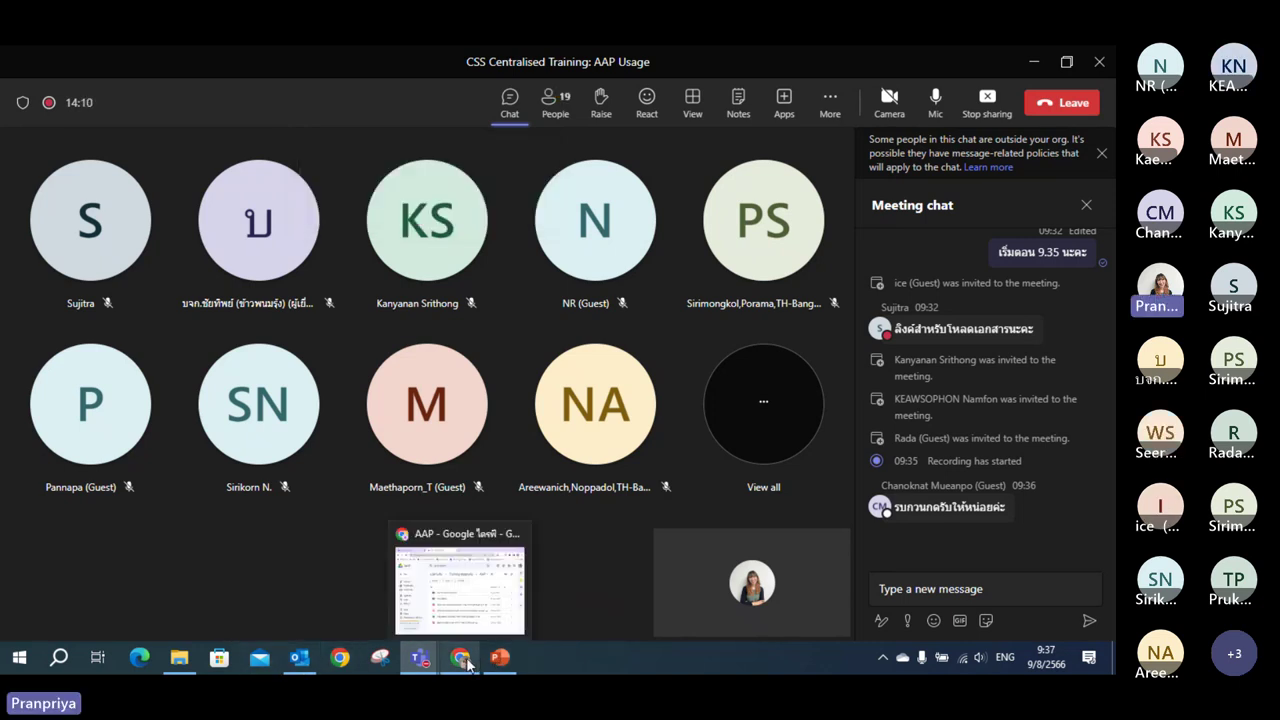
pyautogui.click(470, 594)
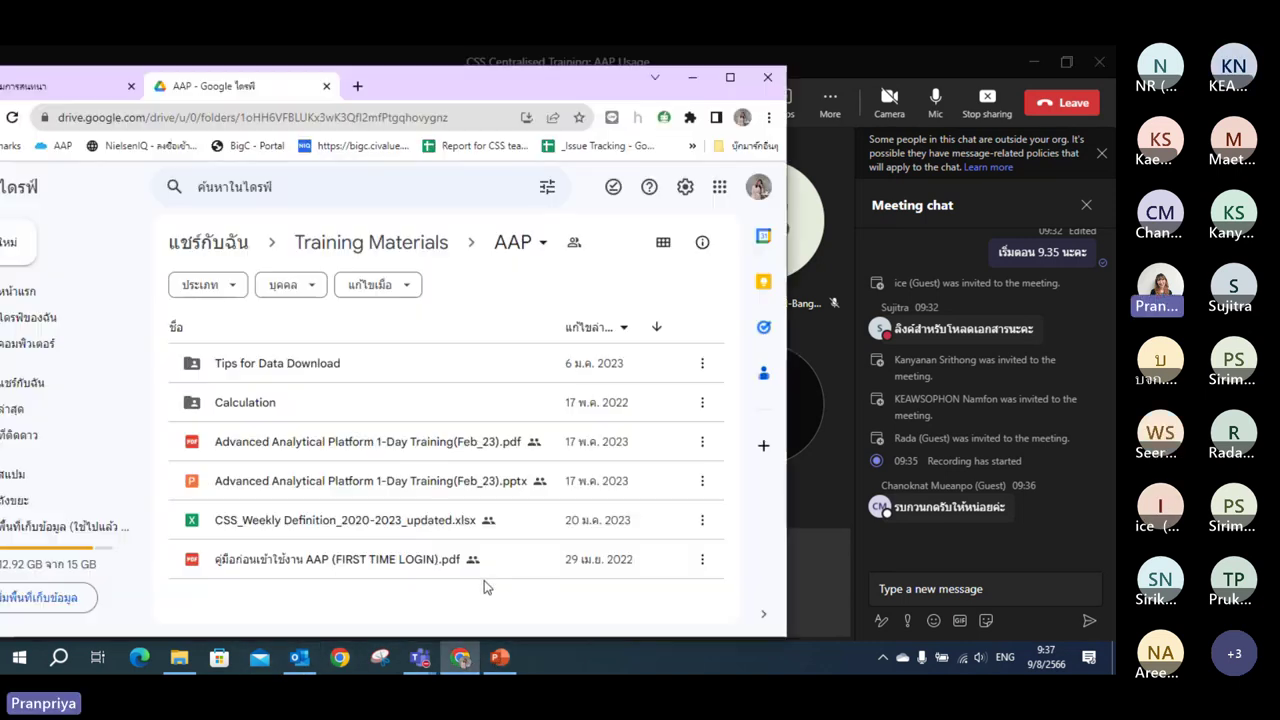
pyautogui.click(731, 78)
# Step: Select the folder's web address and open CSS_Weekly Definition_2020-2023_updated.xlsx
pyautogui.click(235, 93)
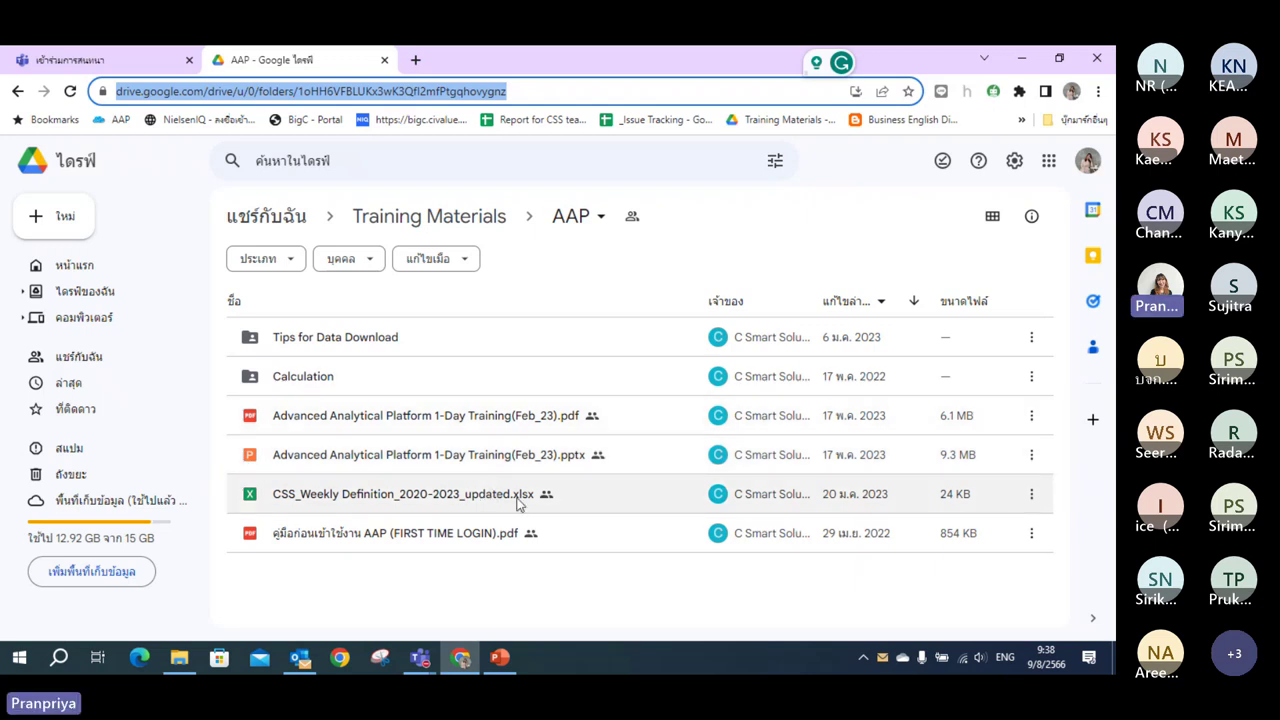
pyautogui.doubleClick(484, 501)
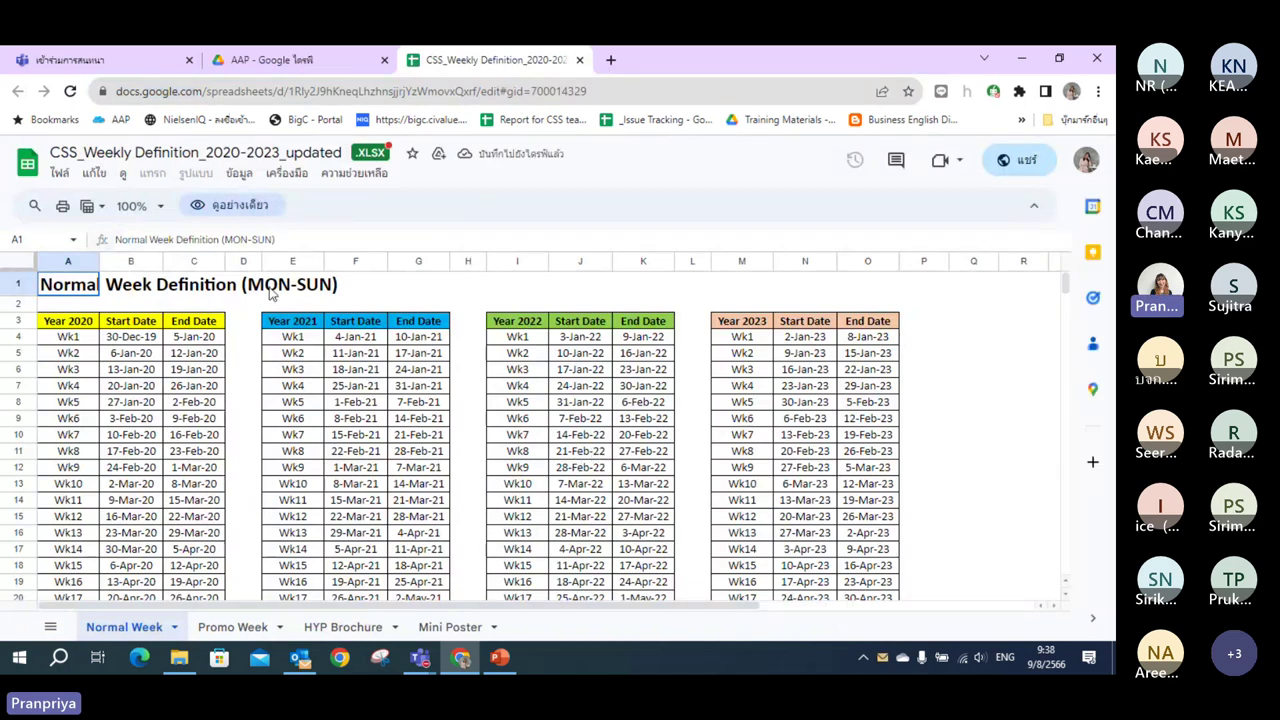
# Step: Walk through the 2023 Normal Week table: Year, Start Date, End Date headers, Wk1 to Wk52
pyautogui.click(274, 290)
pyautogui.click(762, 343)
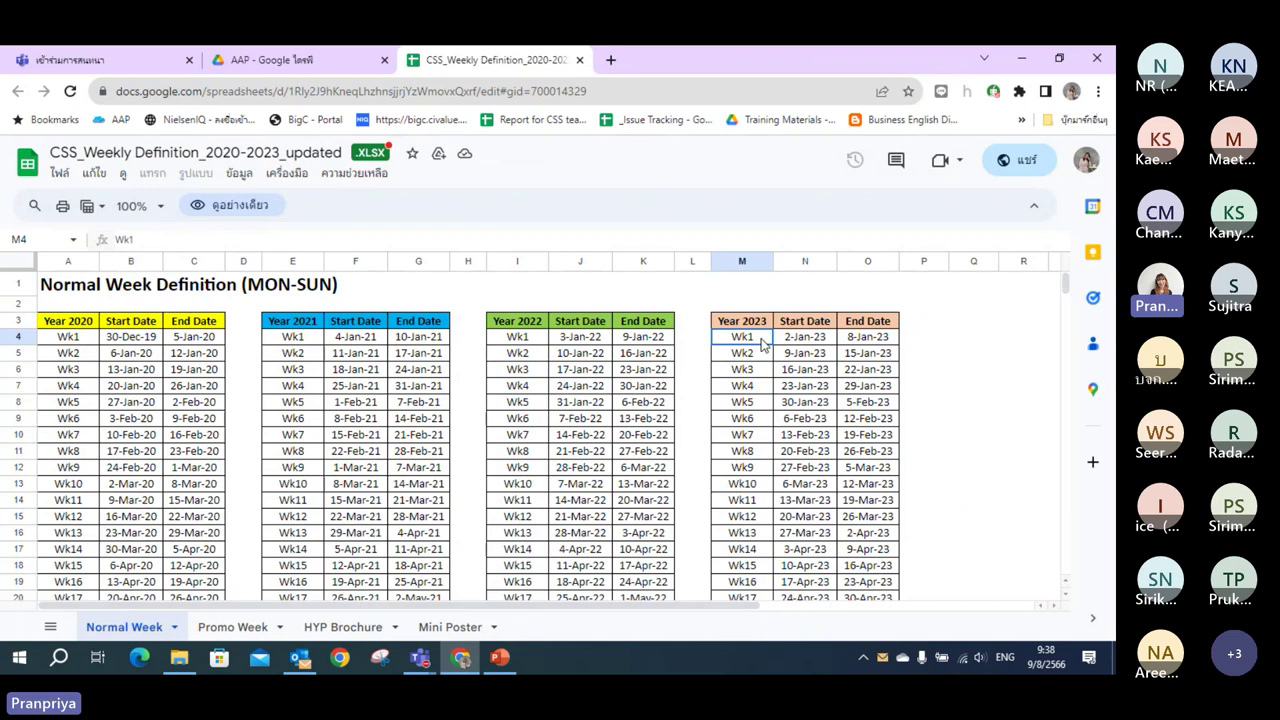
pyautogui.click(765, 328)
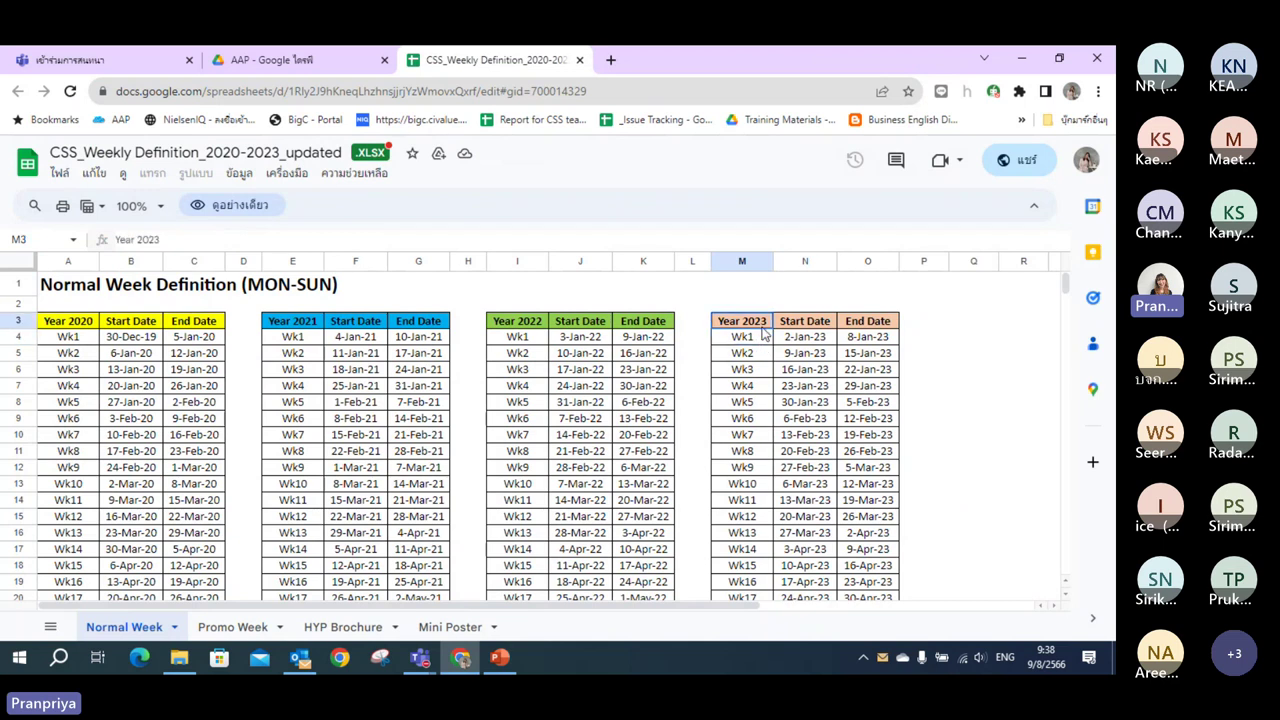
pyautogui.click(826, 329)
pyautogui.click(875, 329)
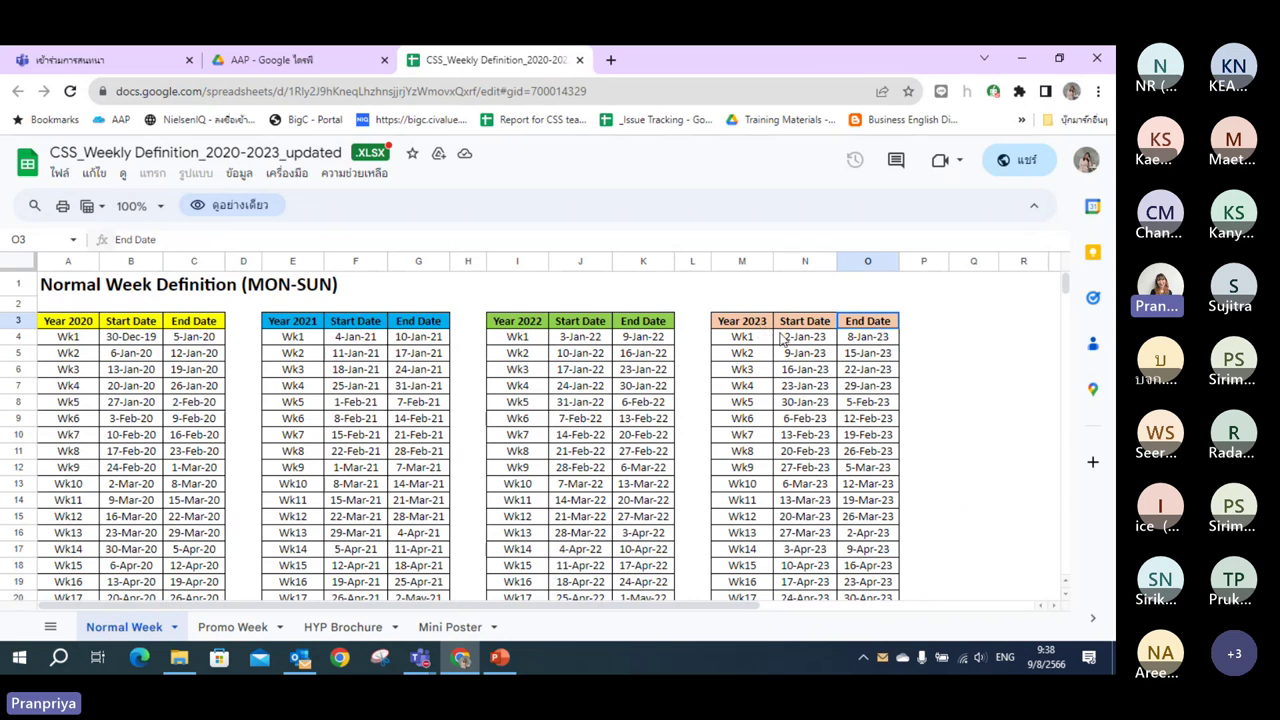
pyautogui.scroll(-3, 818, 378)
pyautogui.scroll(-14, 816, 415)
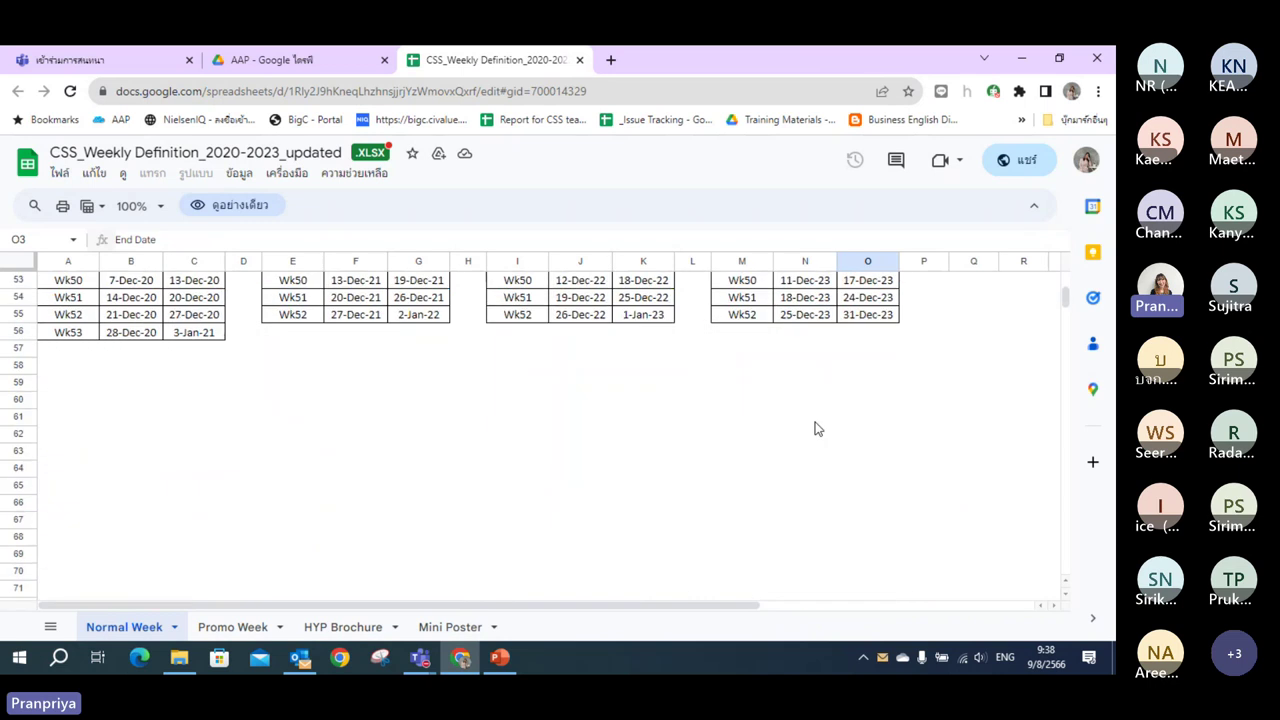
pyautogui.scroll(2, 814, 429)
pyautogui.click(750, 434)
pyautogui.scroll(15, 795, 447)
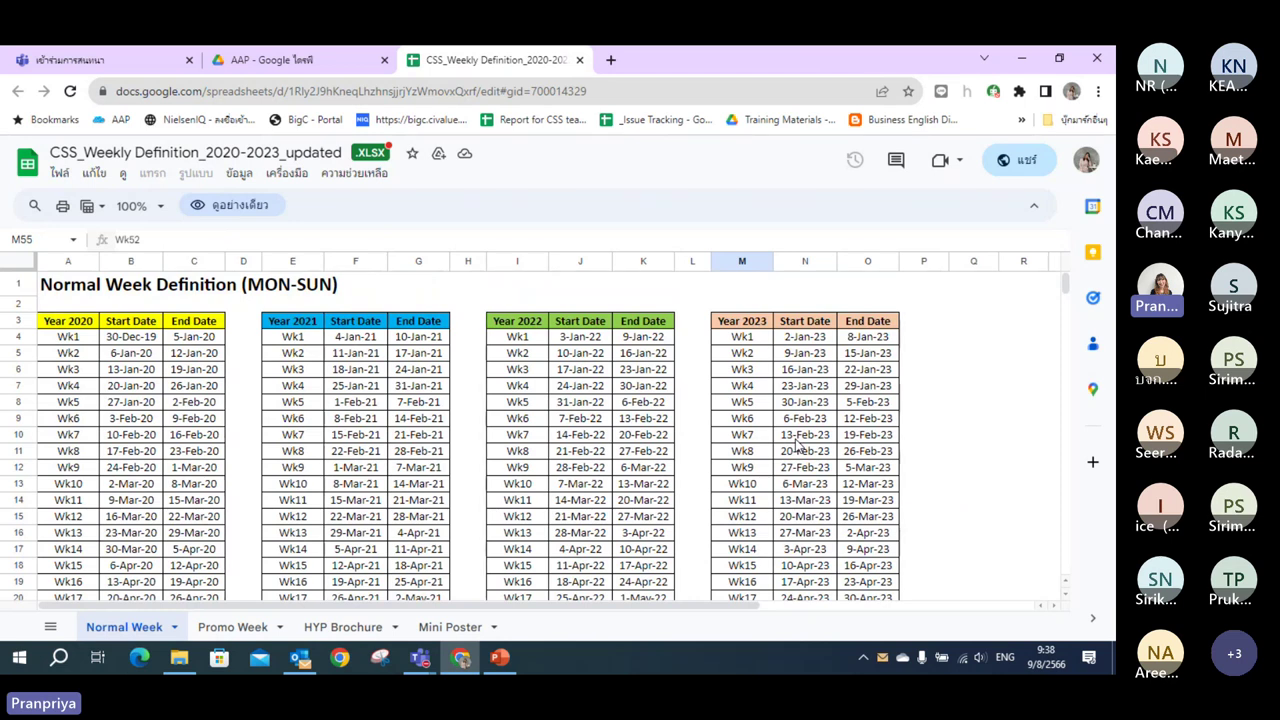
# Step: Highlight 2023 Wk1 as 2-Jan-23 to 8-Jan-23, then switch to the Promo Week sheet
pyautogui.click(834, 336)
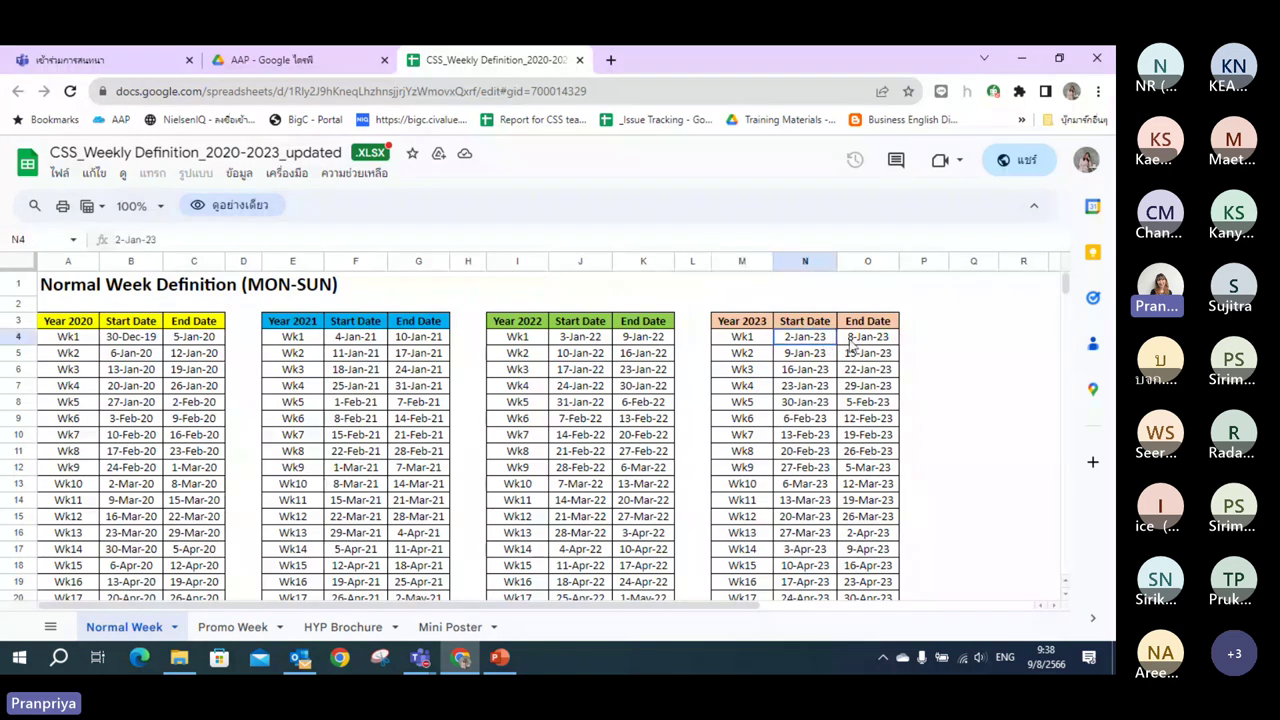
pyautogui.click(852, 342)
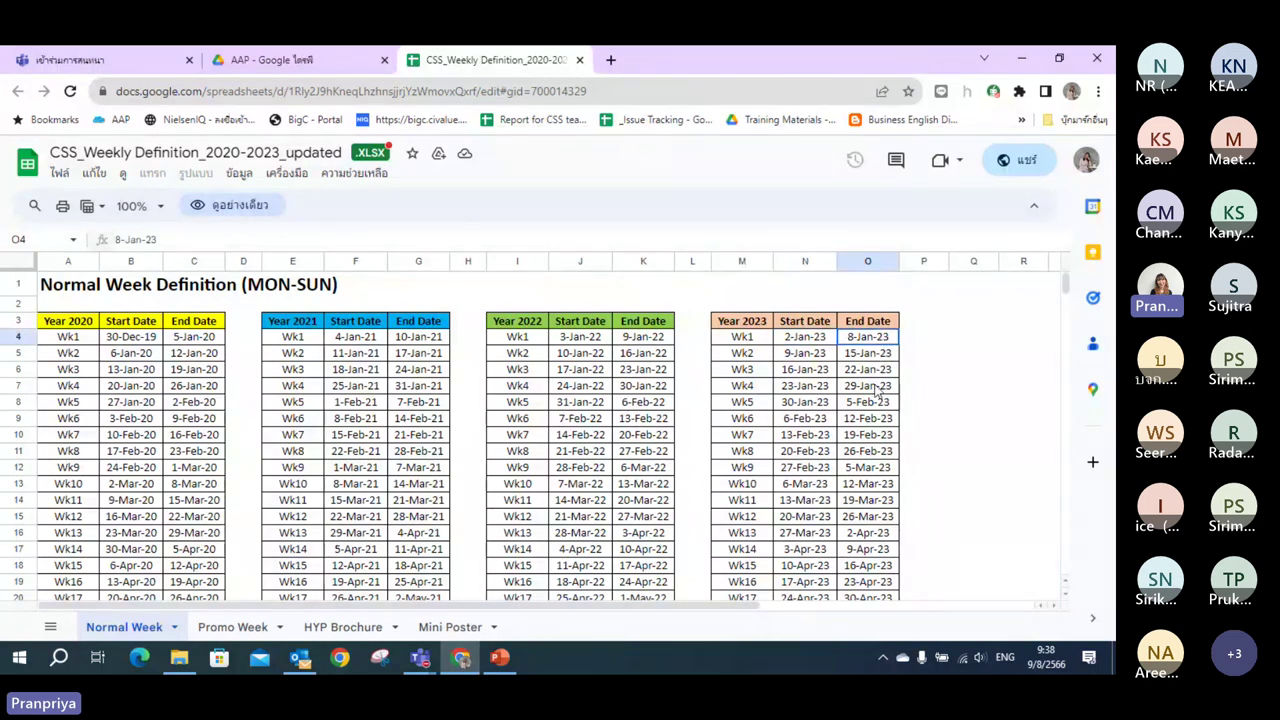
pyautogui.click(214, 636)
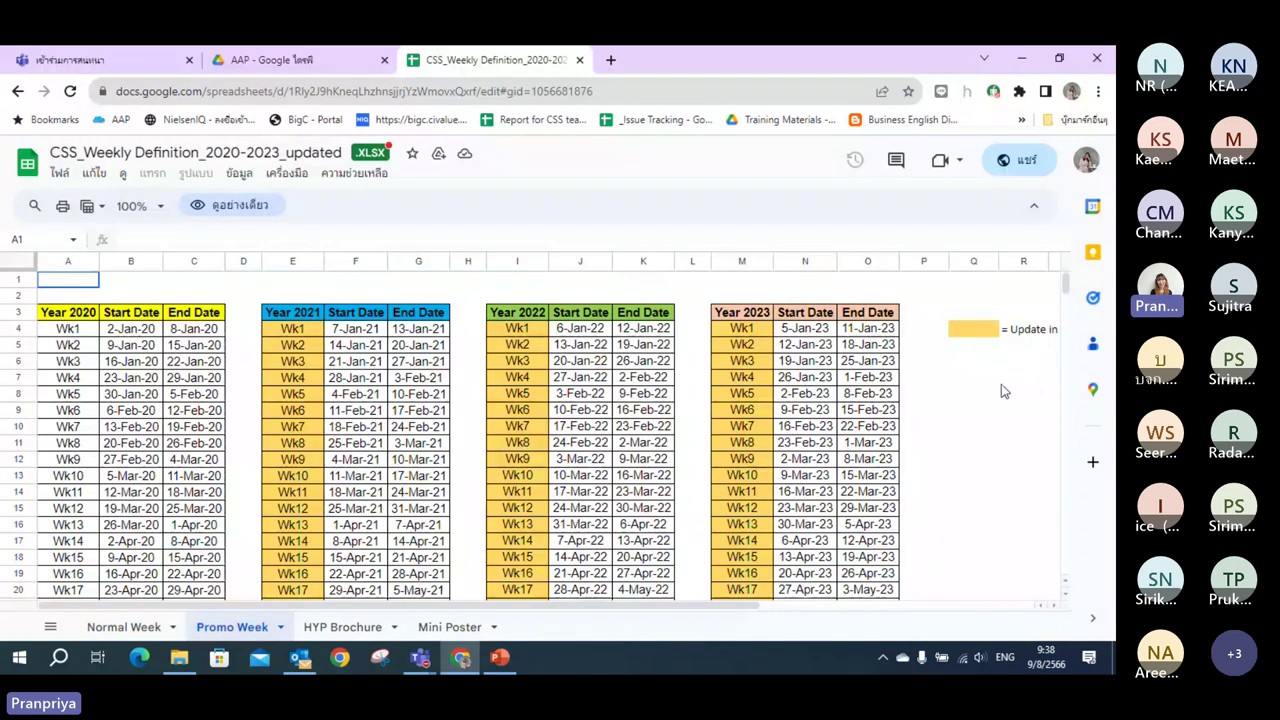
# Step: Check today's date, then select the 2023 Wk32 dates, 10-Aug-23 to 16-Aug-23
pyautogui.click(1048, 662)
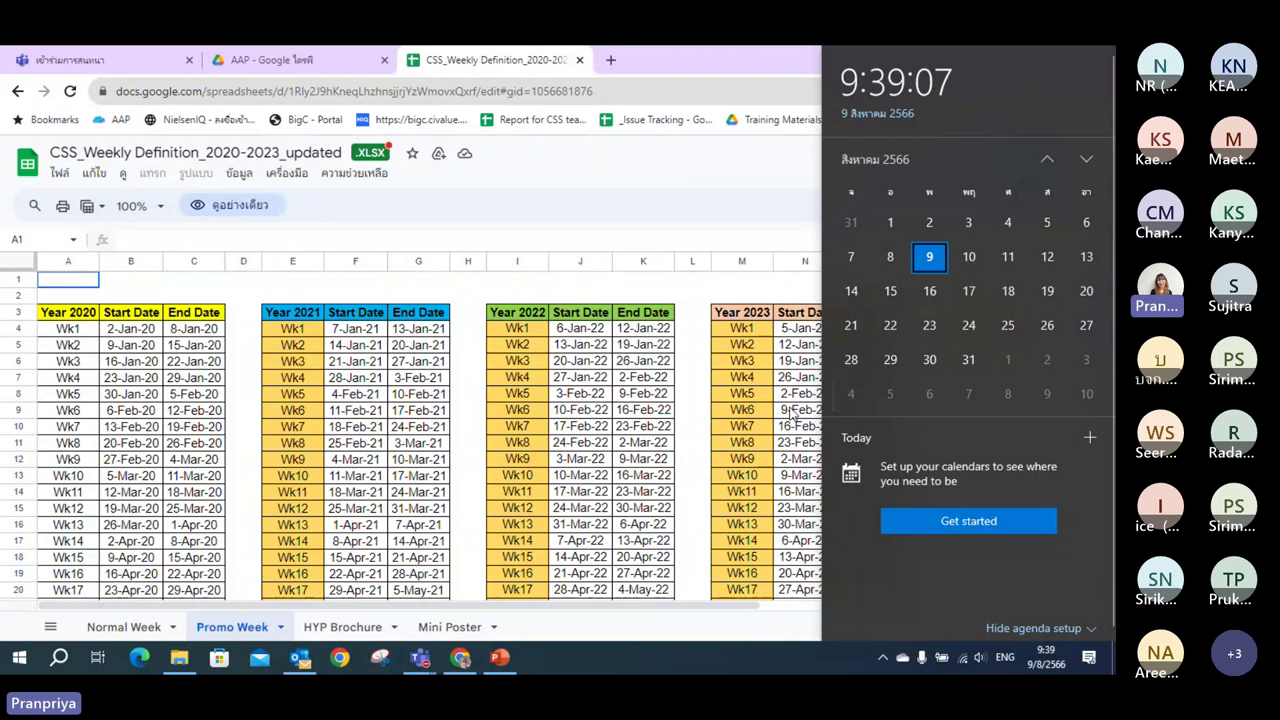
pyautogui.scroll(-4, 793, 413)
pyautogui.scroll(-4, 778, 470)
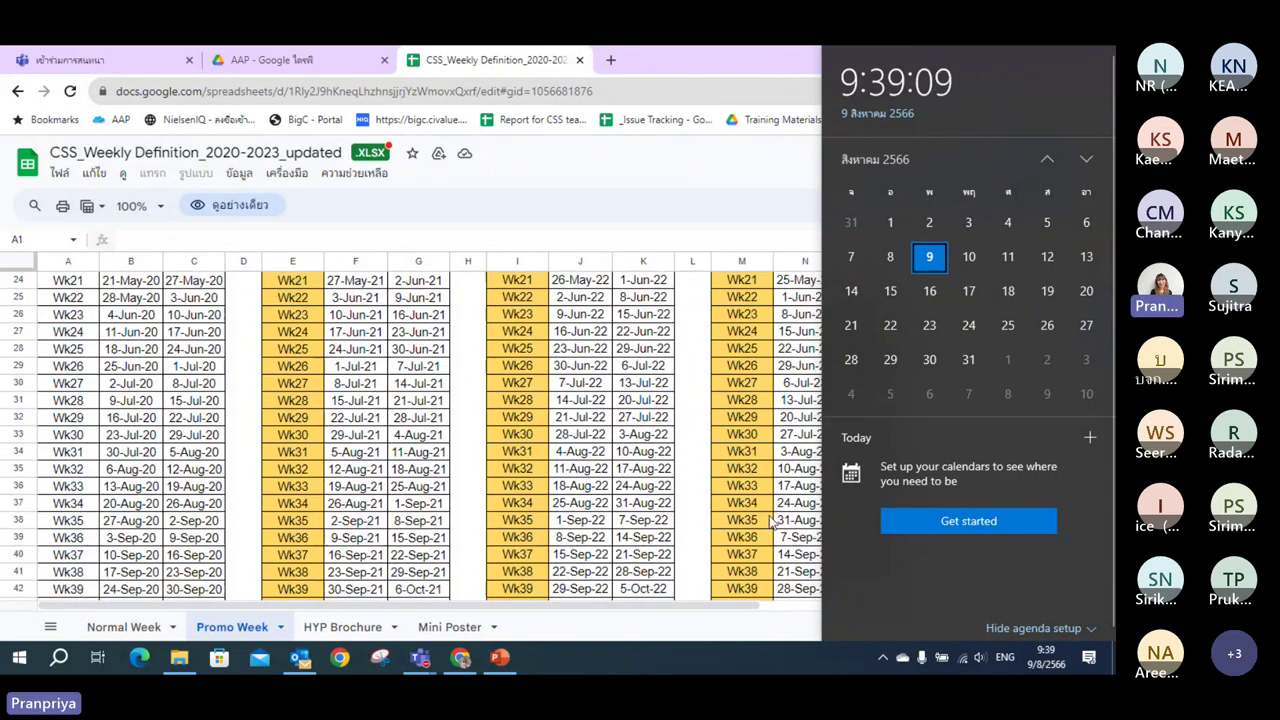
pyautogui.click(760, 503)
pyautogui.click(748, 469)
pyautogui.press('Right')
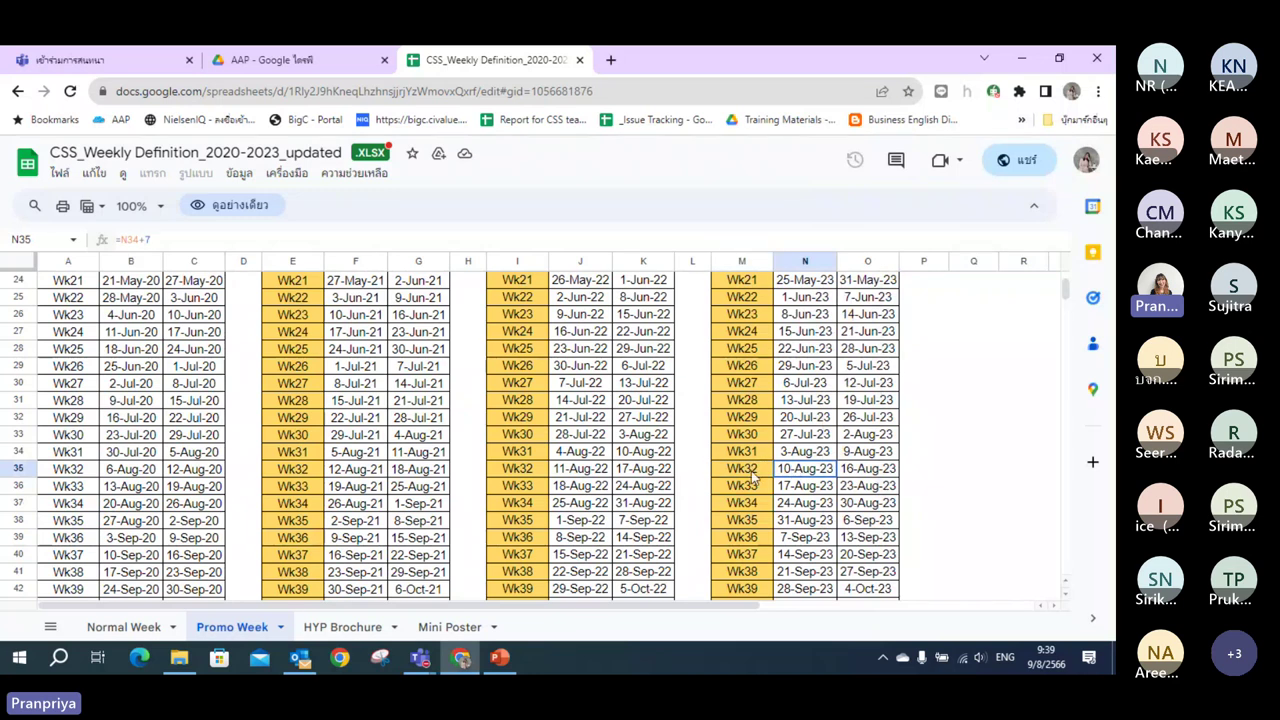
pyautogui.moveTo(755, 478); pyautogui.dragTo(858, 477)
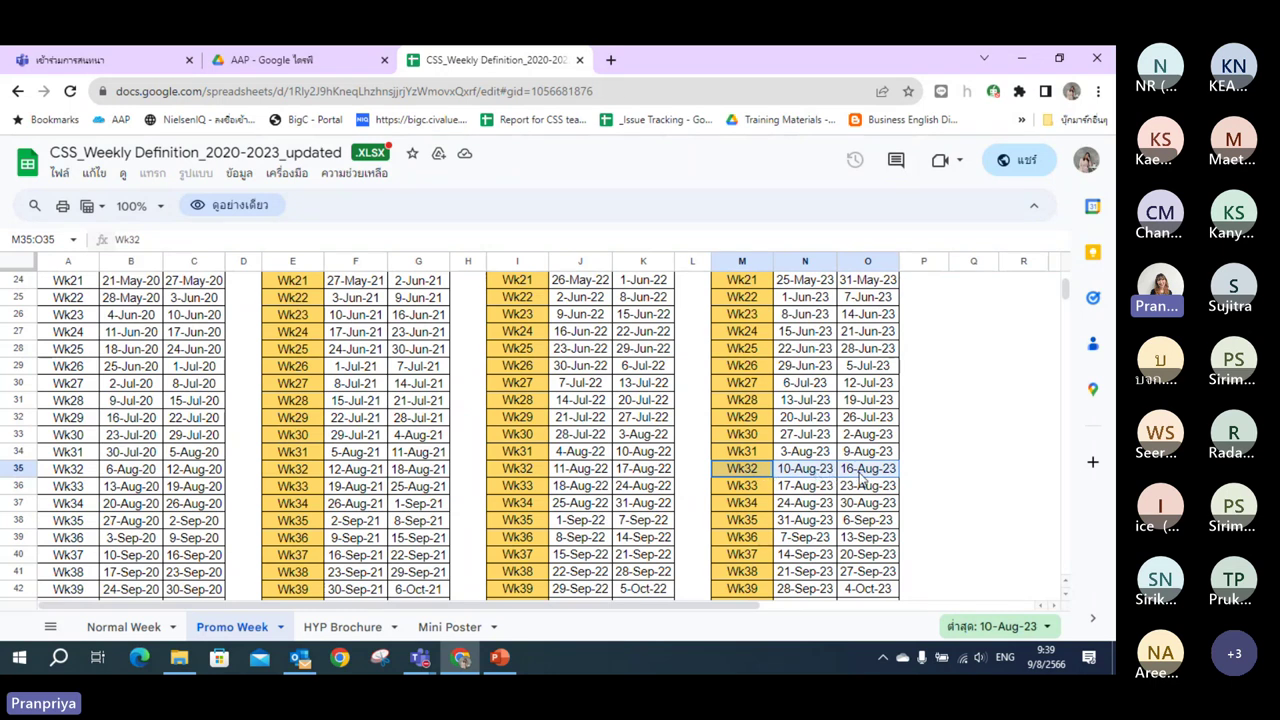
# Step: Flip back and forth between the HYP Brochure and Mini Poster sheets
pyautogui.click(325, 632)
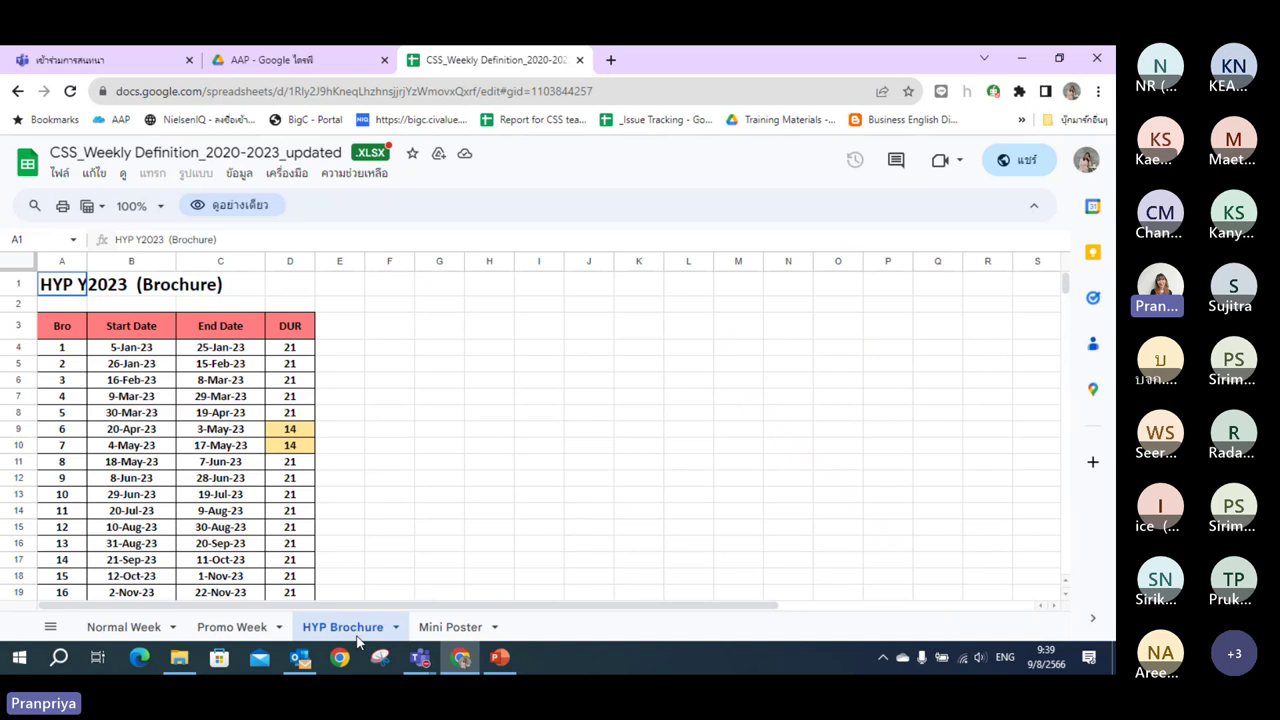
pyautogui.click(437, 638)
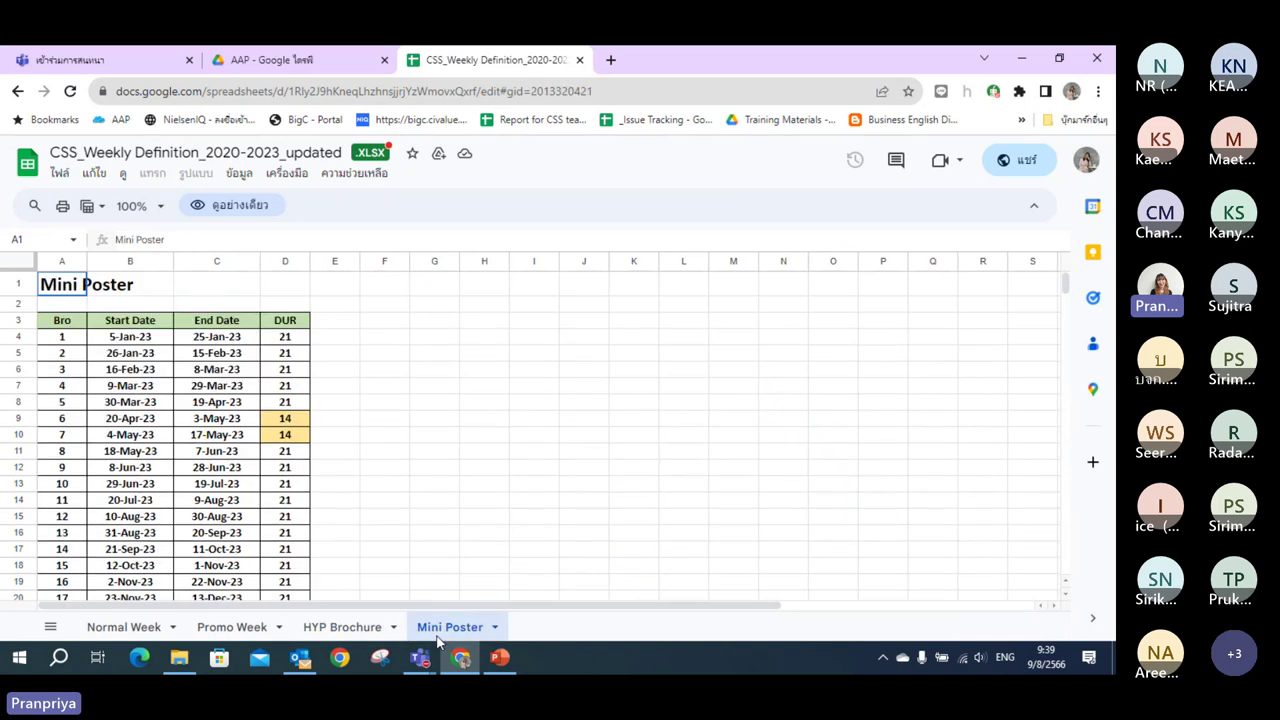
pyautogui.click(350, 628)
pyautogui.click(420, 628)
pyautogui.click(371, 631)
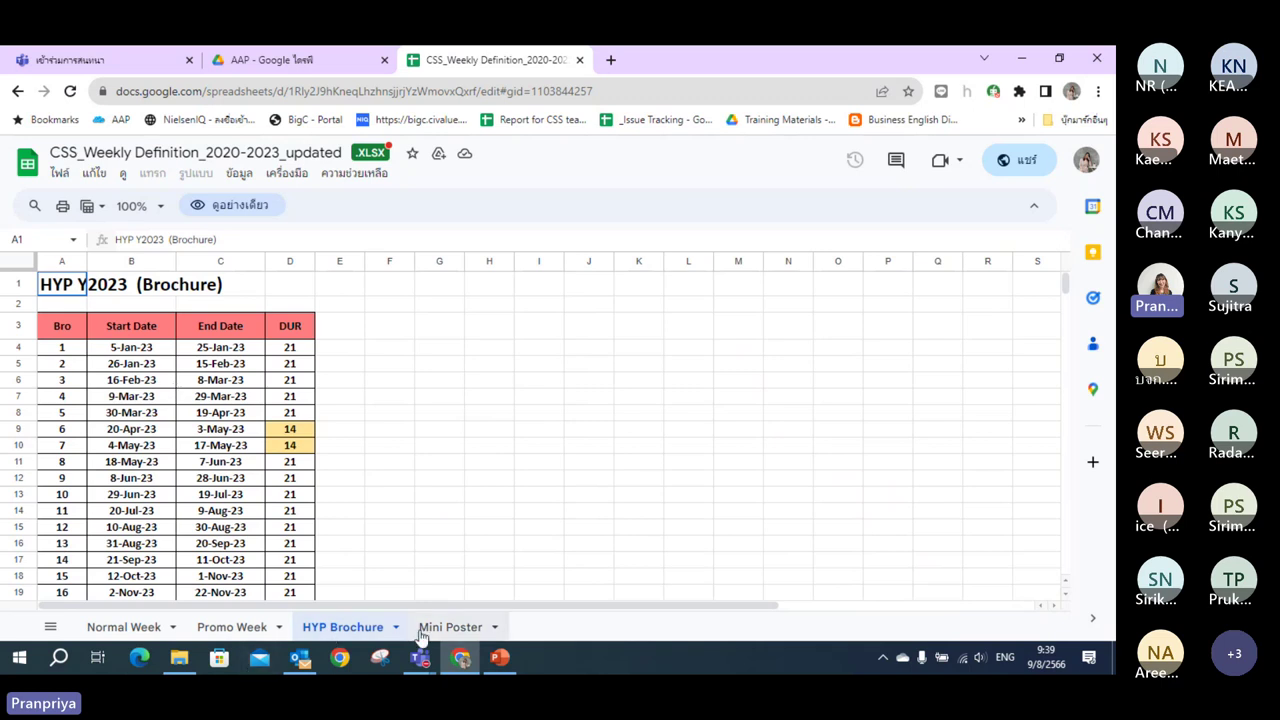
pyautogui.click(431, 632)
pyautogui.click(315, 632)
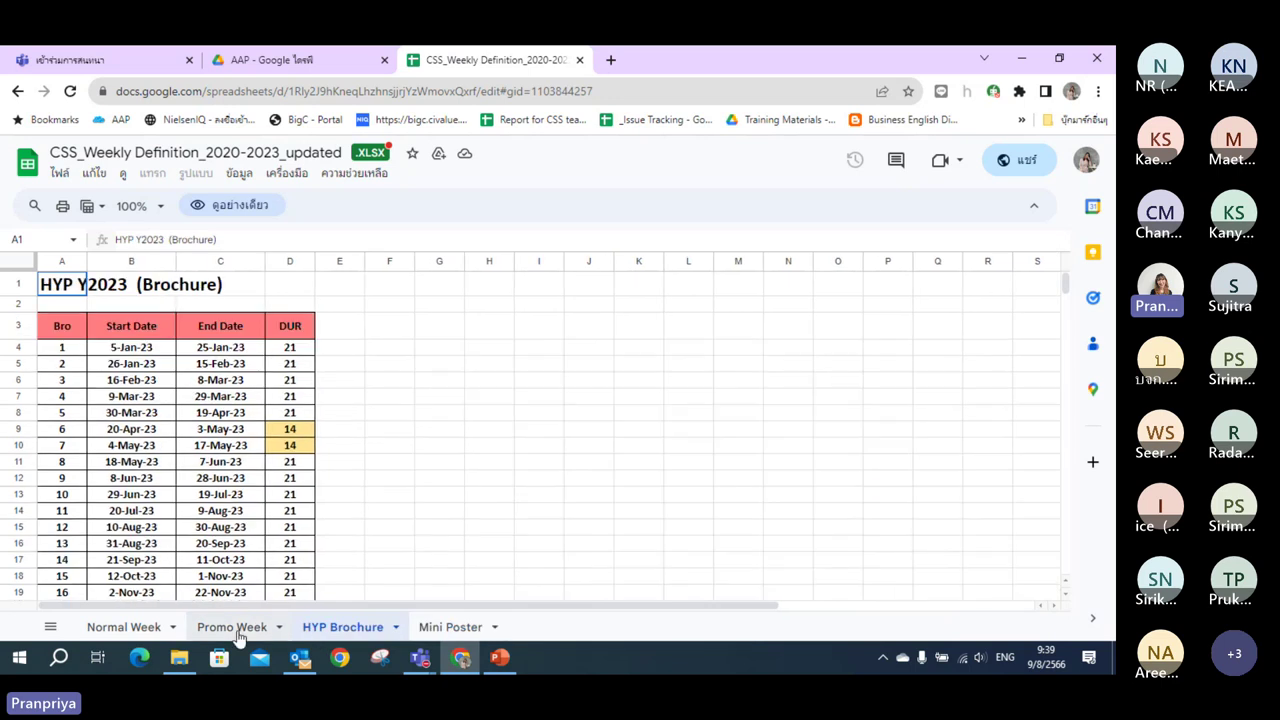
# Step: Return through Promo Week to the Normal Week sheet, briefly checking the AAP Drive folder
pyautogui.click(216, 630)
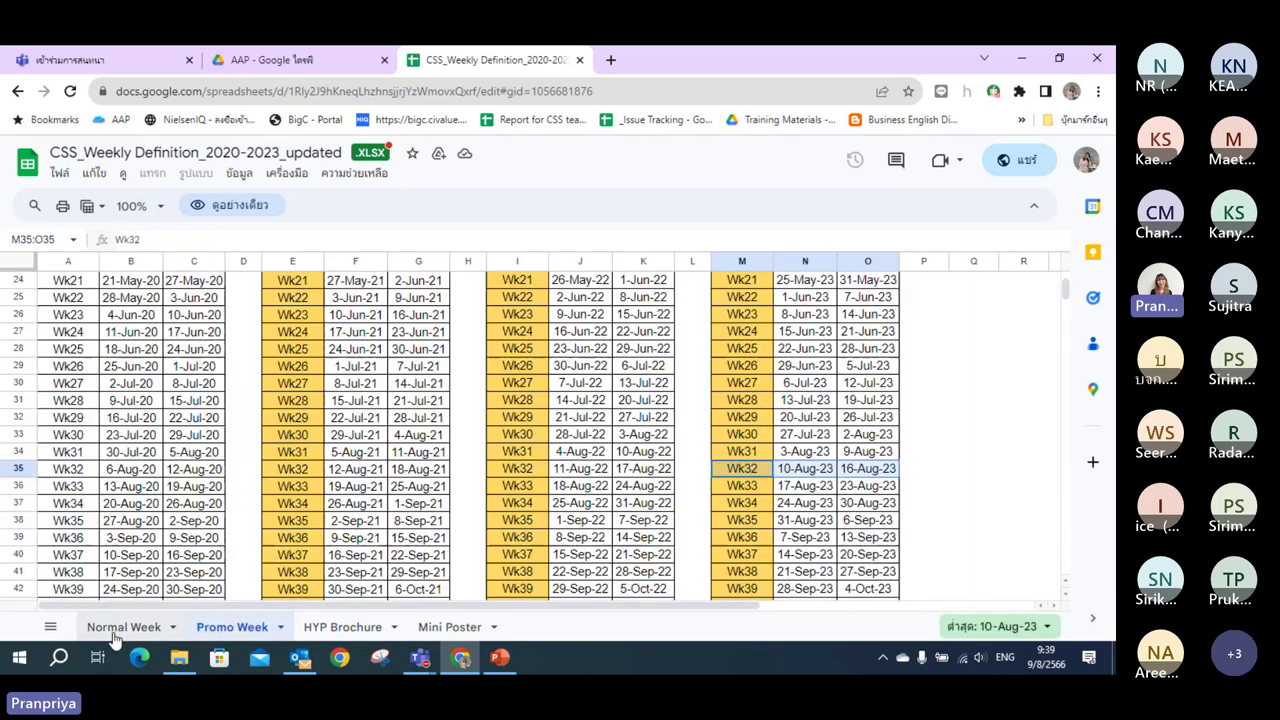
pyautogui.click(118, 630)
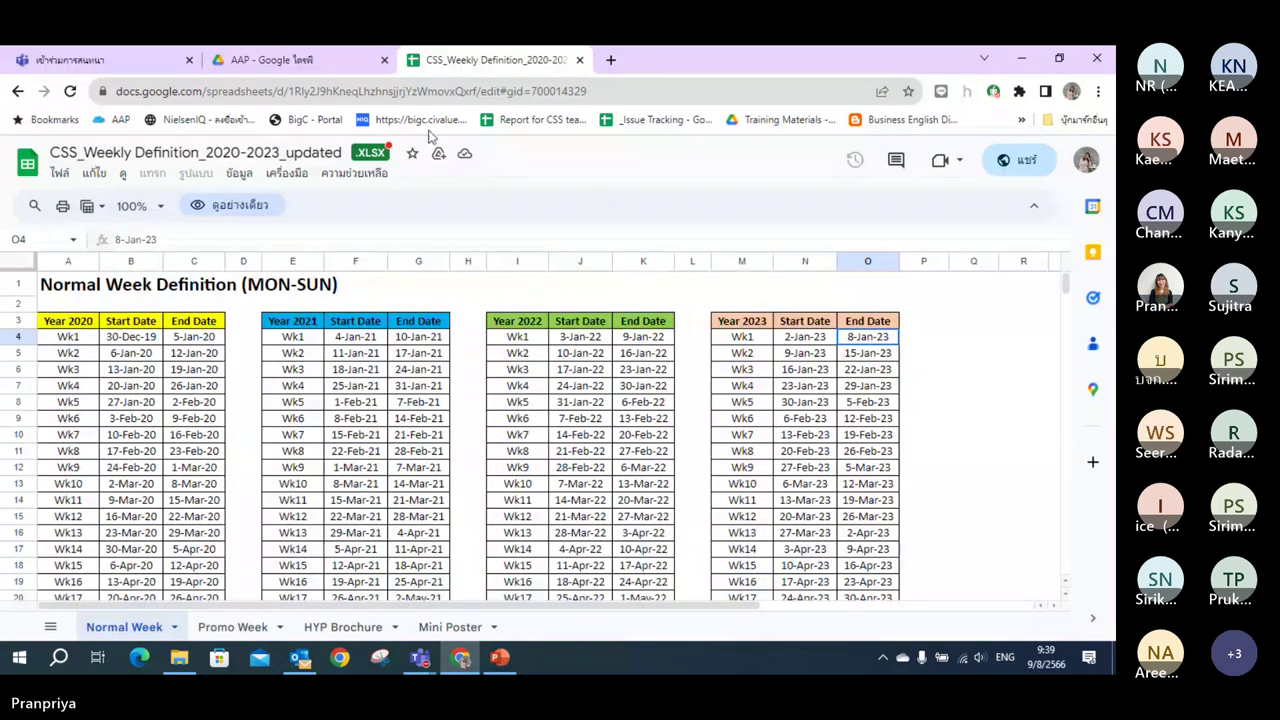
pyautogui.click(332, 50)
pyautogui.click(589, 62)
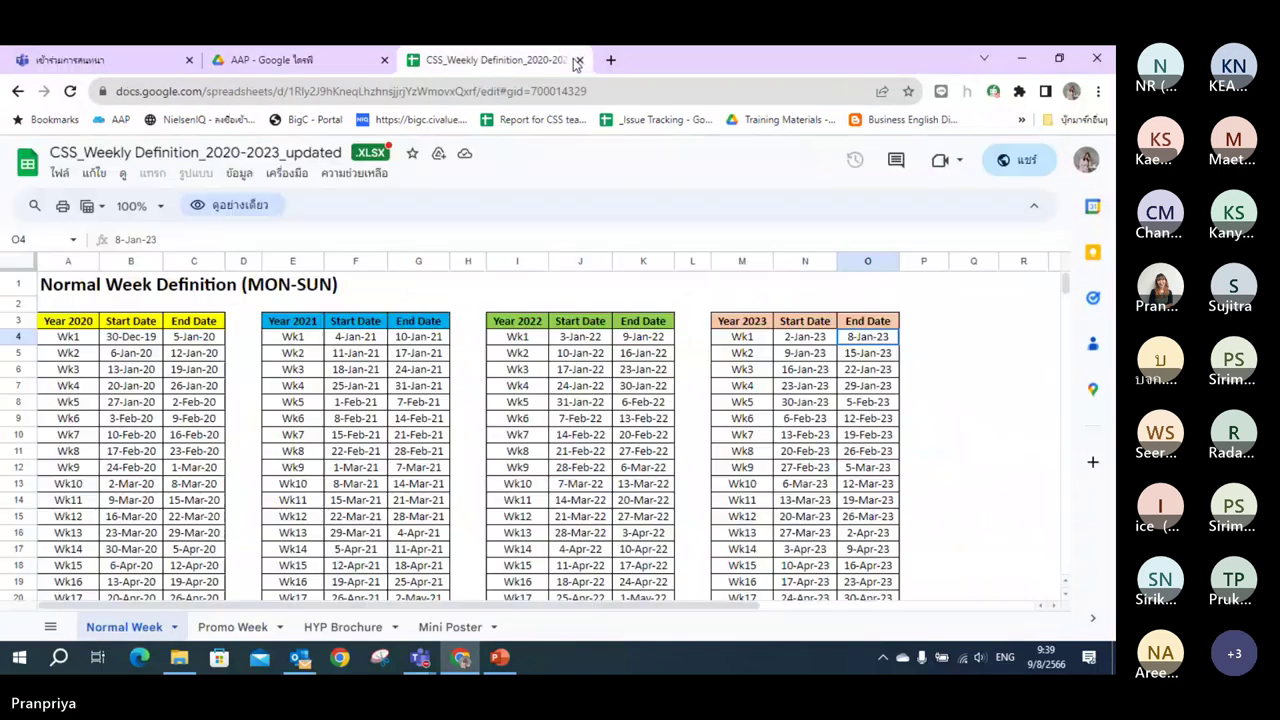
# Step: Close the weekly definition spreadsheet, select the first-time login PDF, and open the Calculation folder
pyautogui.click(581, 61)
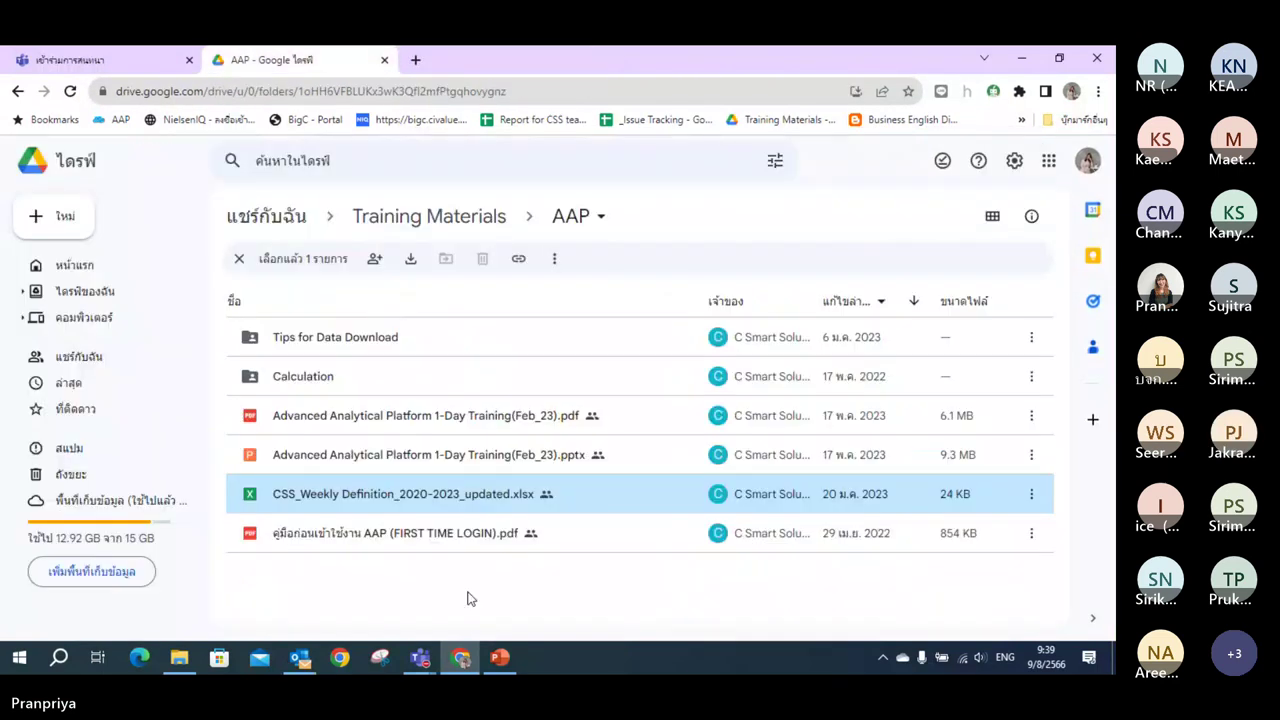
pyautogui.click(452, 548)
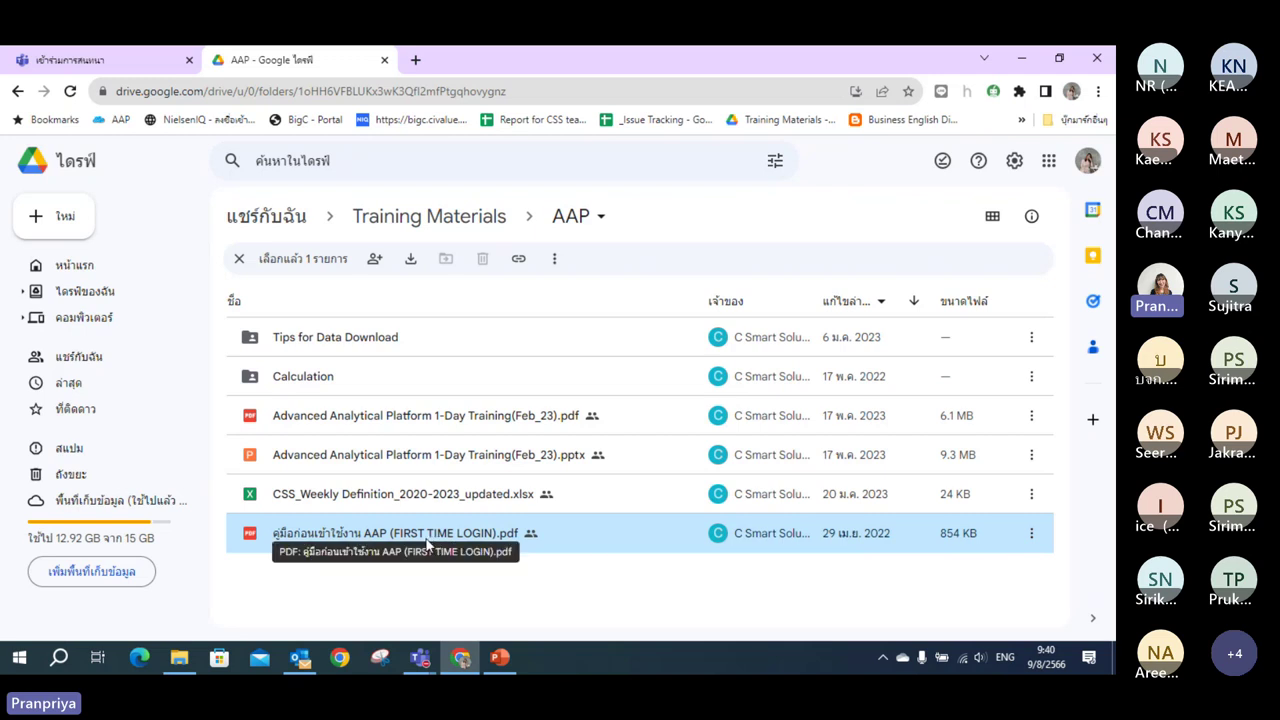
pyautogui.doubleClick(387, 385)
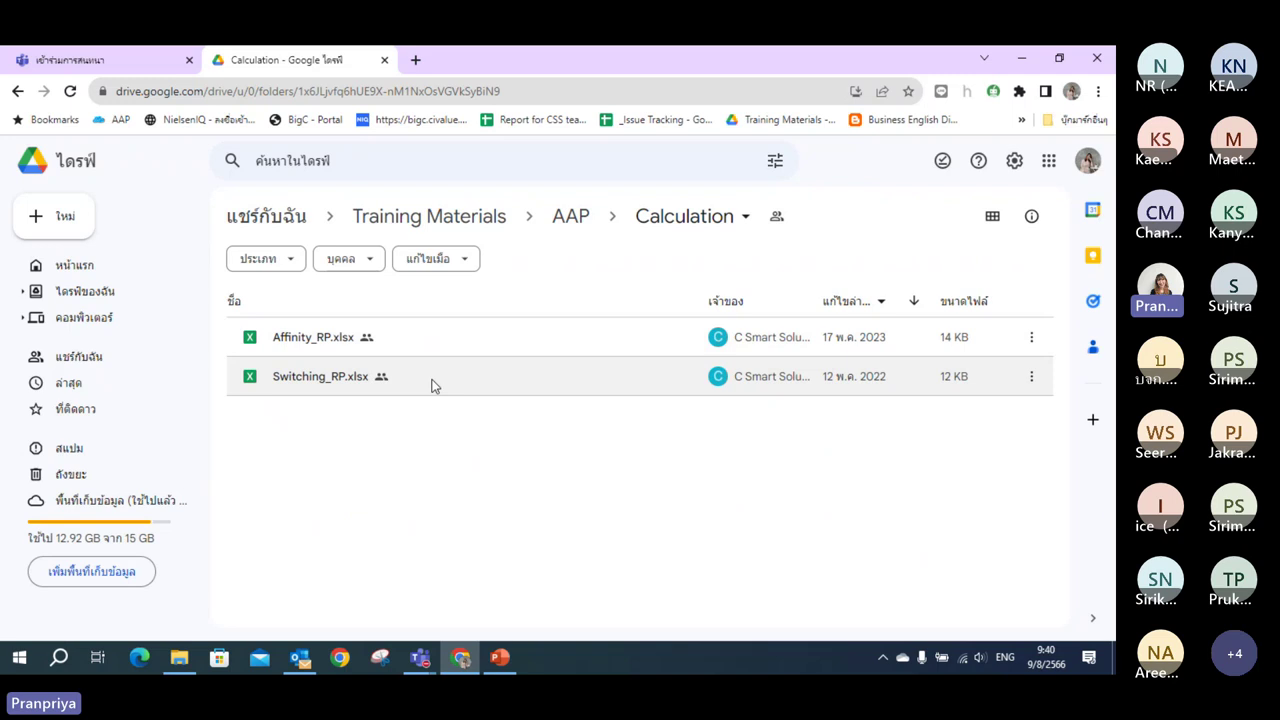
pyautogui.doubleClick(435, 350)
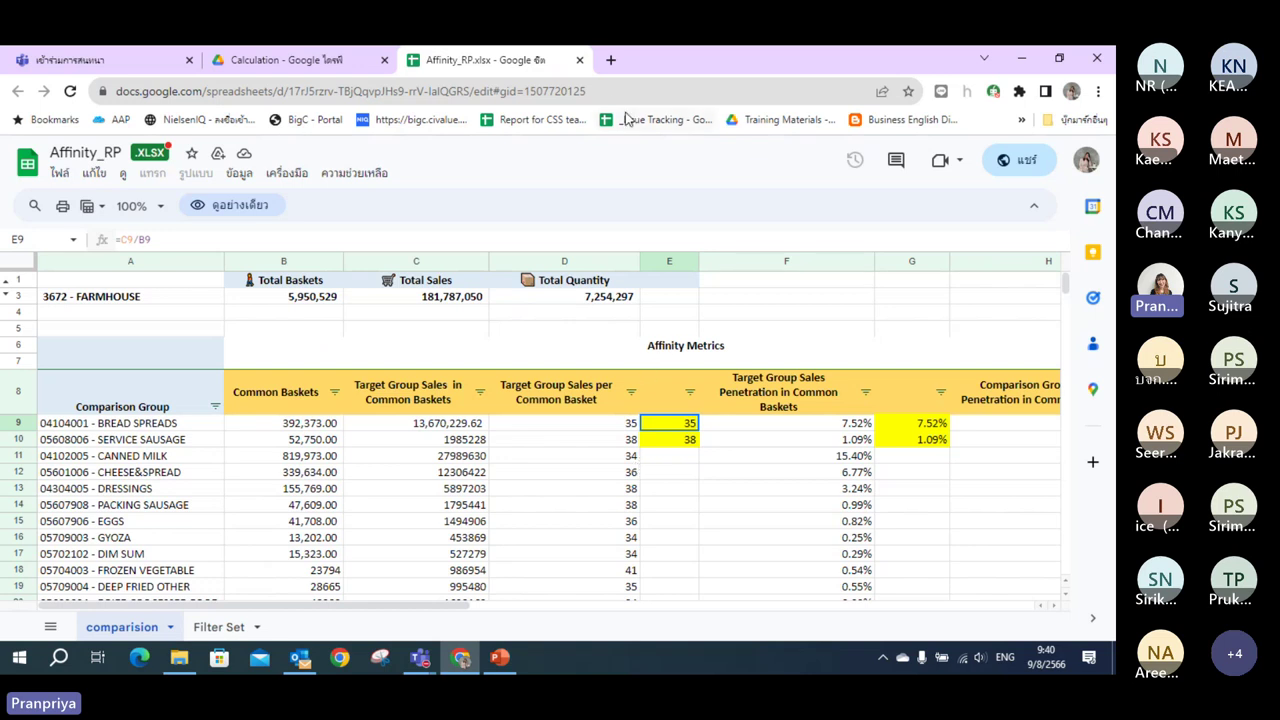
pyautogui.click(579, 61)
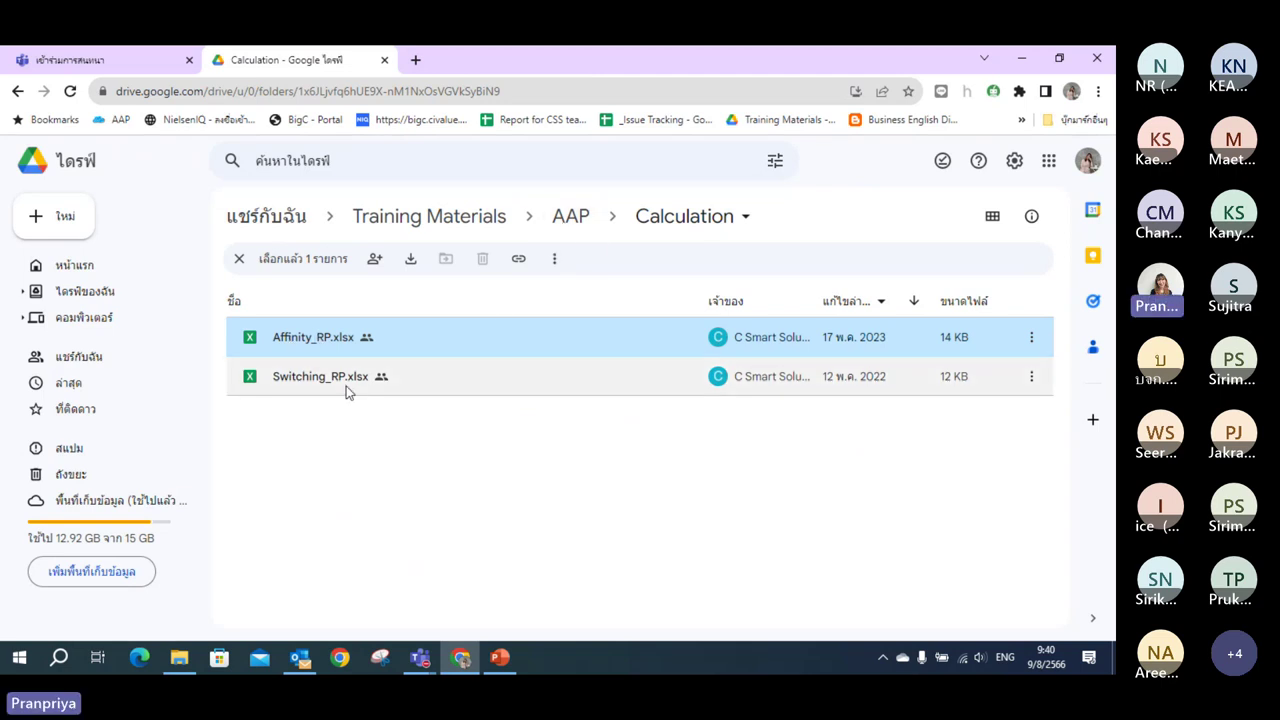
# Step: Go back up to AAP and open the Tips for Data Download folder
pyautogui.click(570, 217)
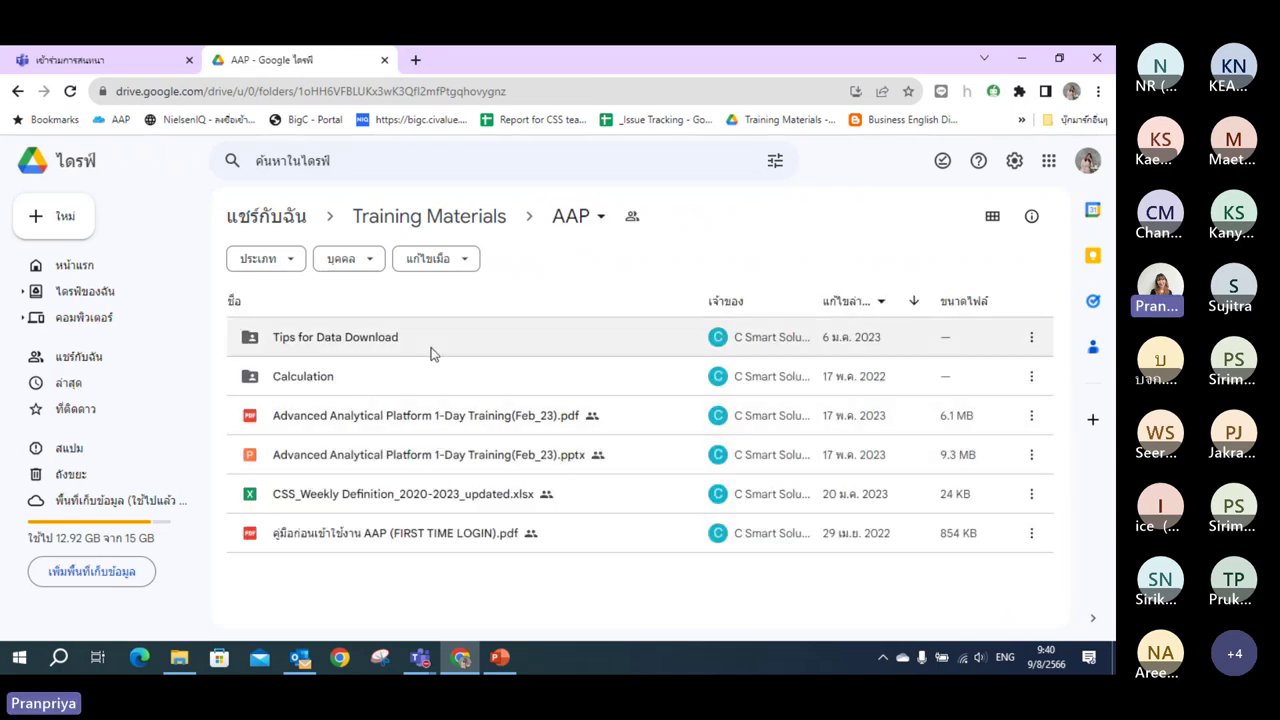
pyautogui.click(432, 350)
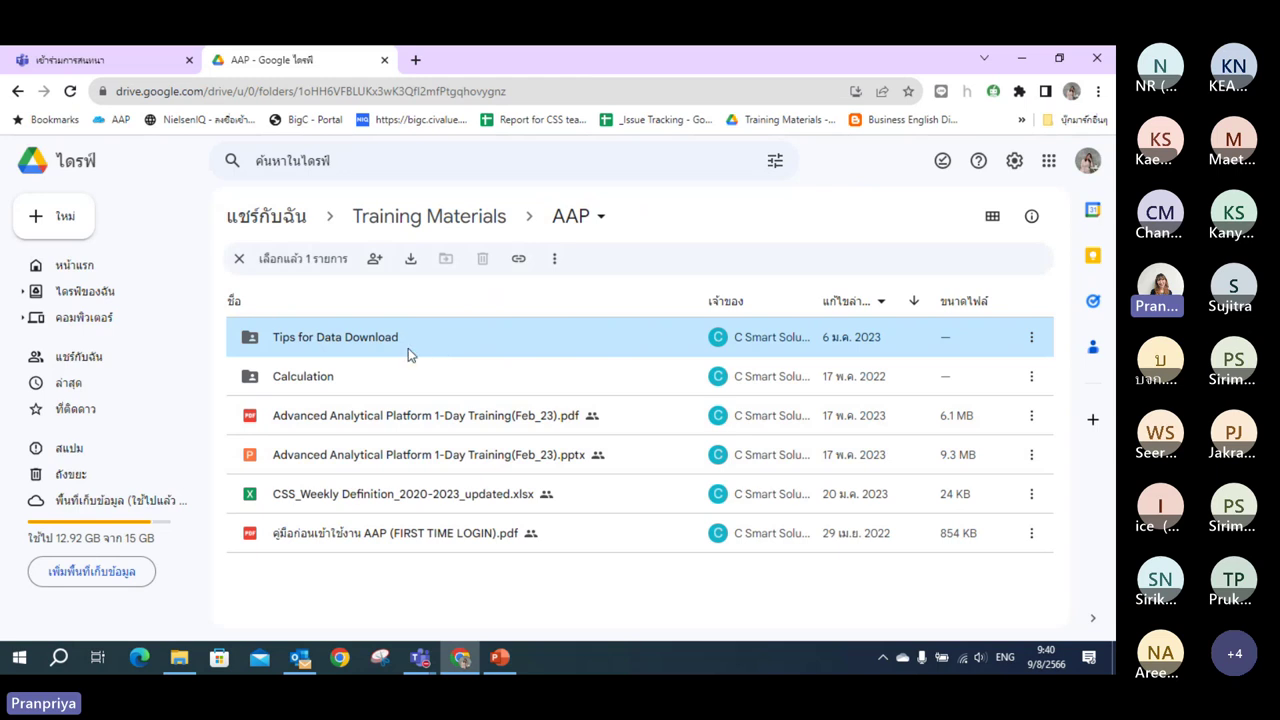
pyautogui.doubleClick(330, 347)
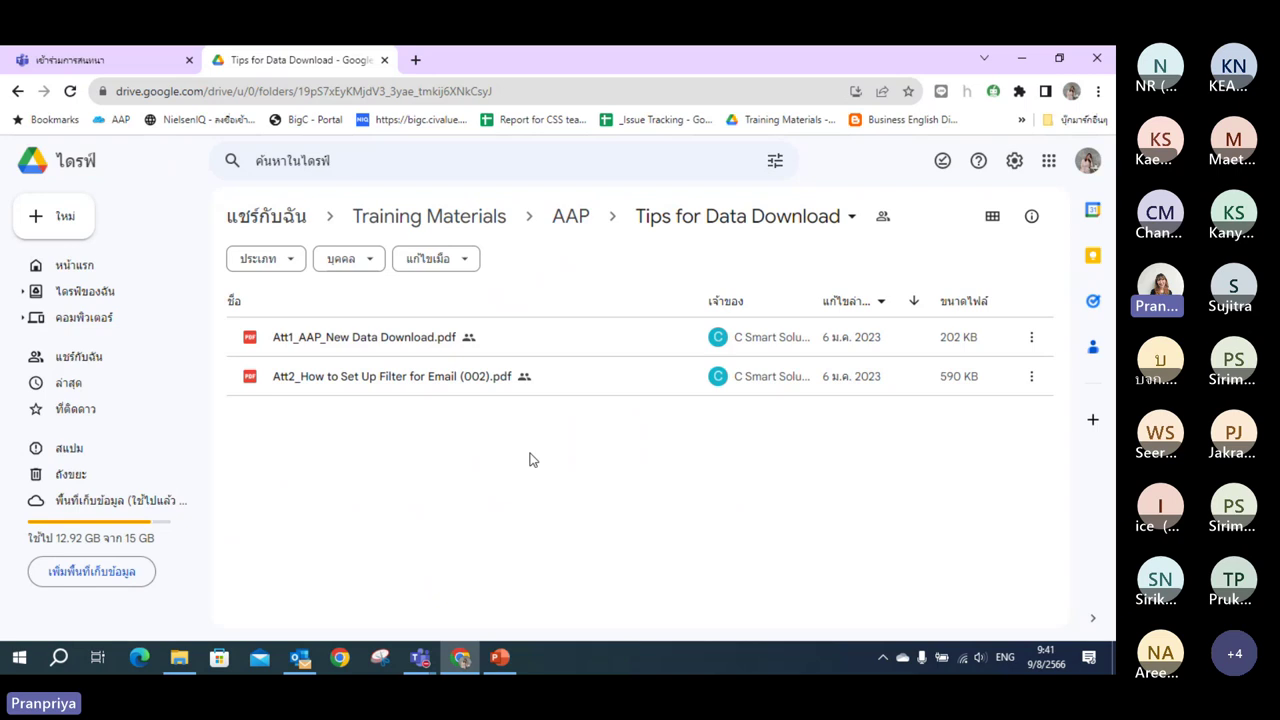
pyautogui.doubleClick(428, 380)
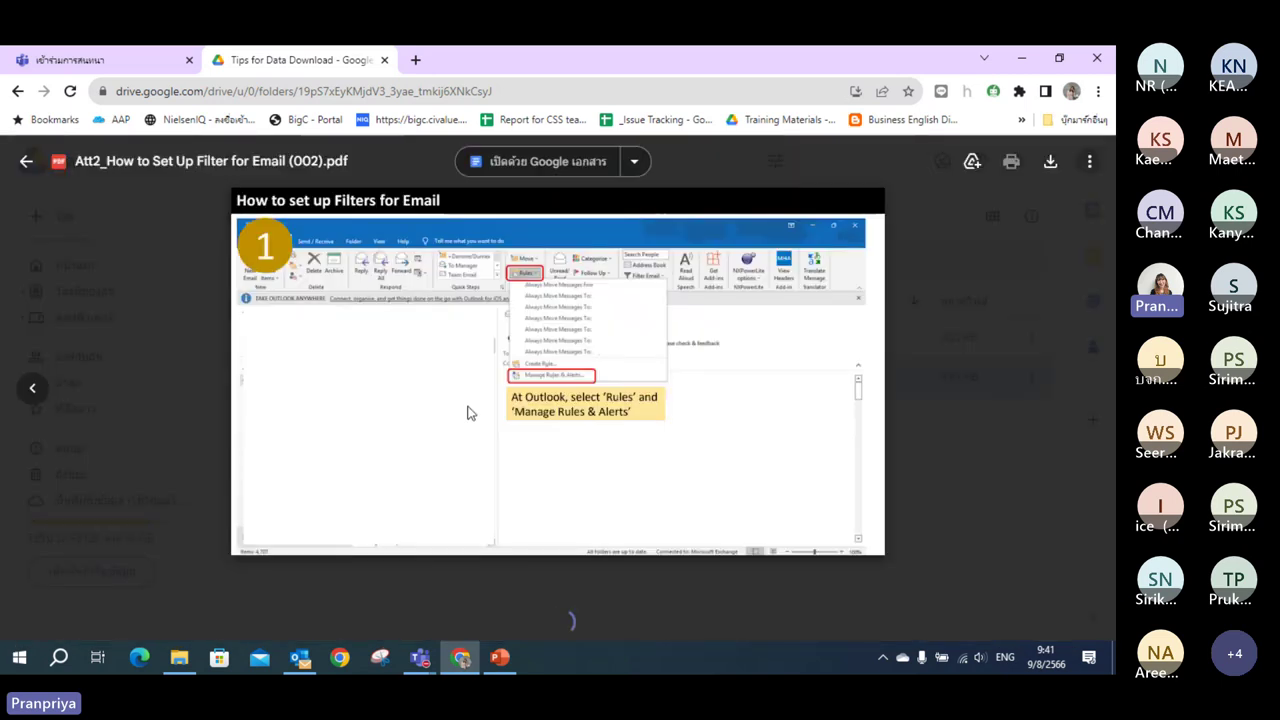
pyautogui.scroll(-3, 483, 417)
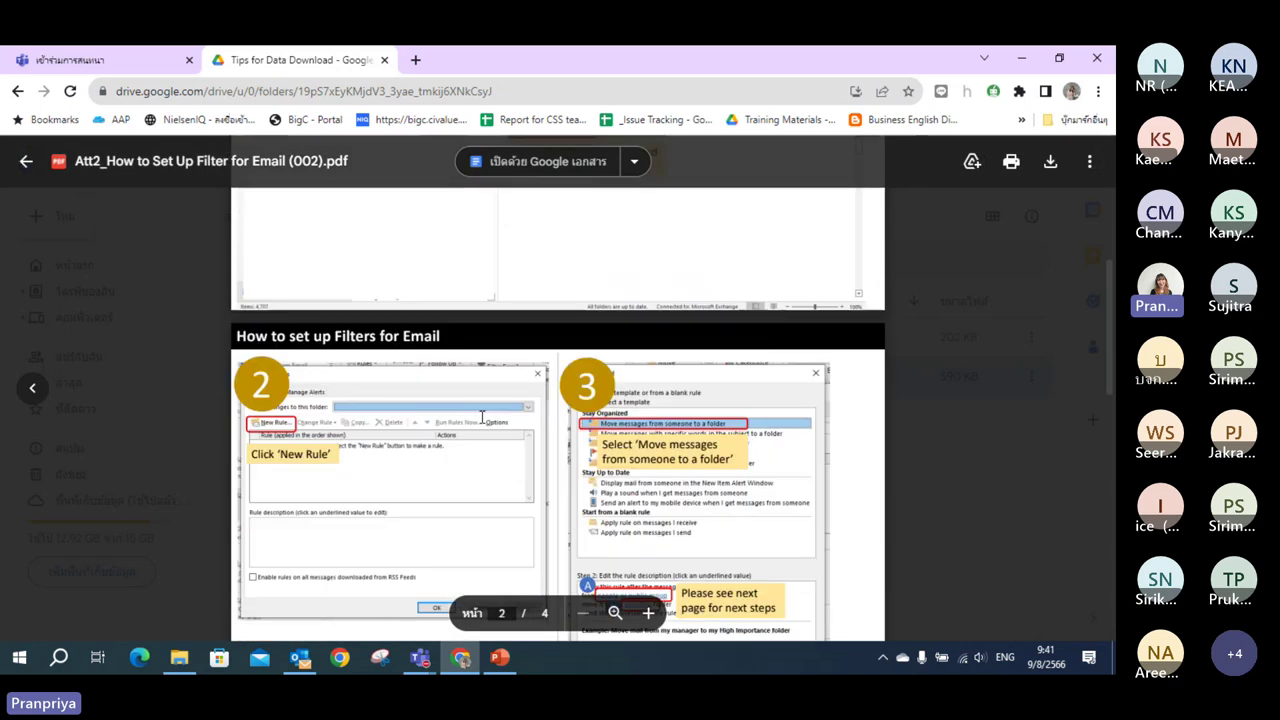
pyautogui.scroll(-6, 483, 417)
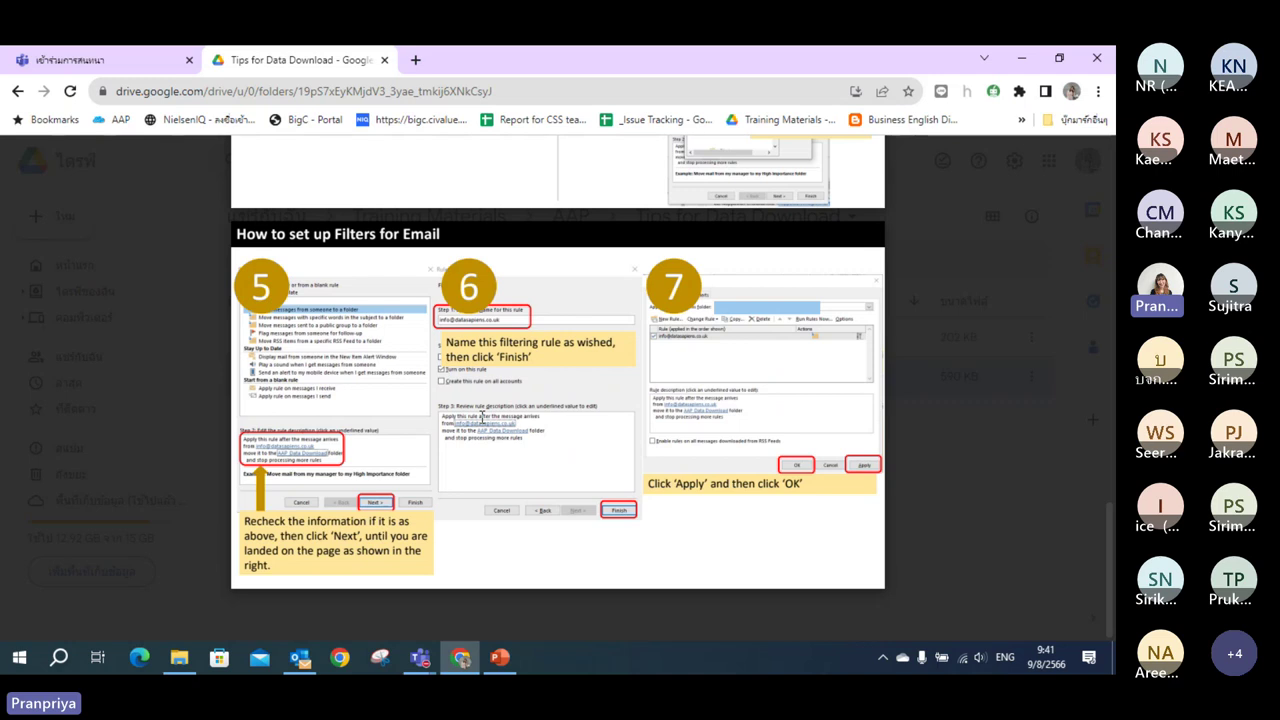
pyautogui.scroll(5, 727, 404)
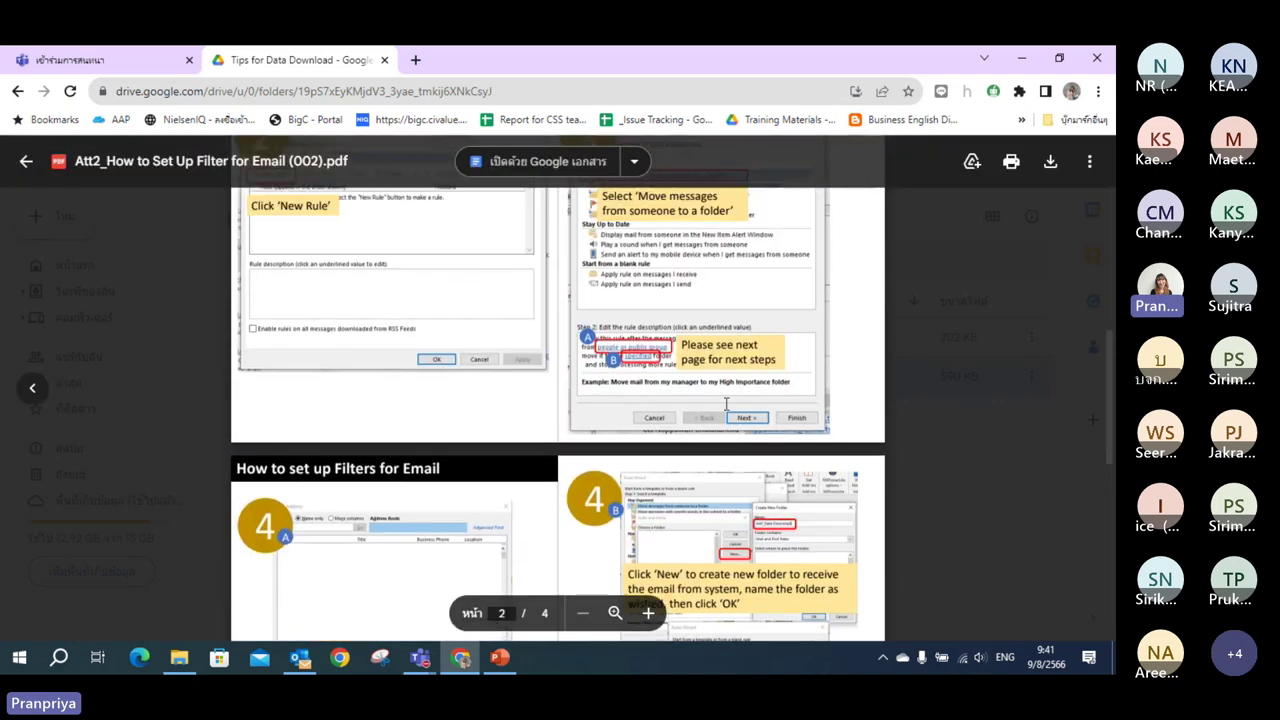
pyautogui.scroll(5, 727, 404)
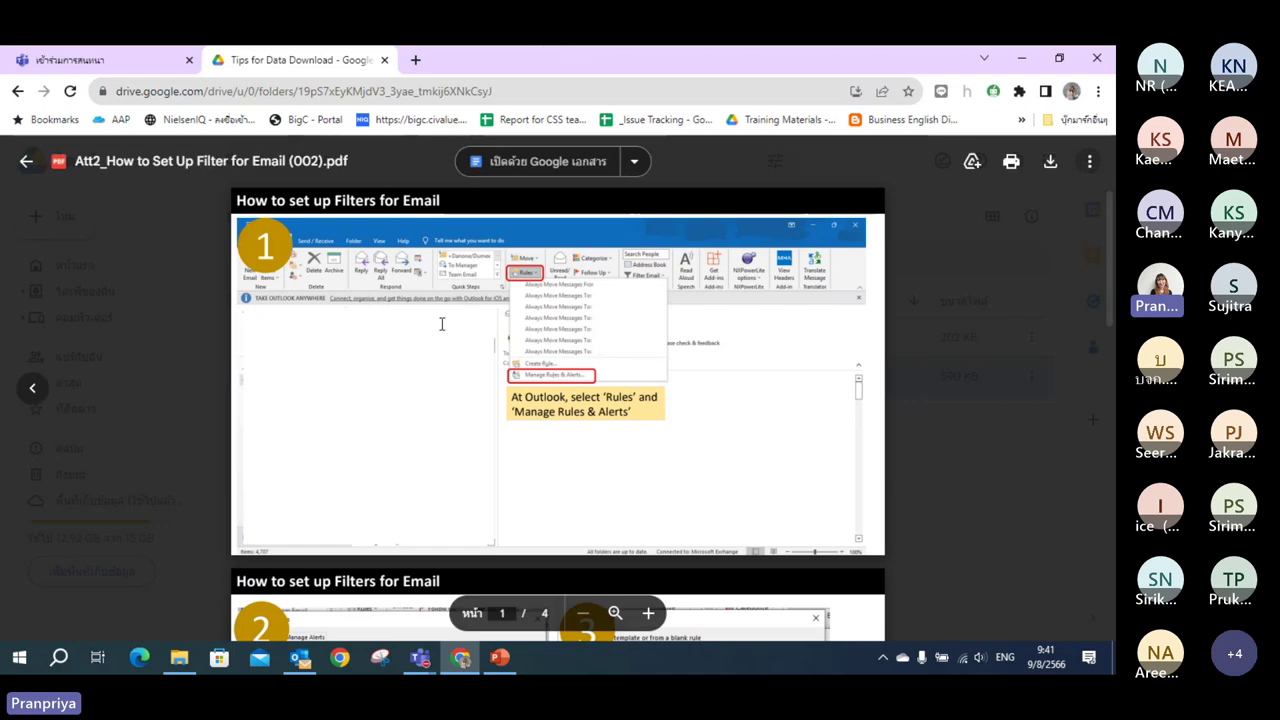
pyautogui.click(27, 172)
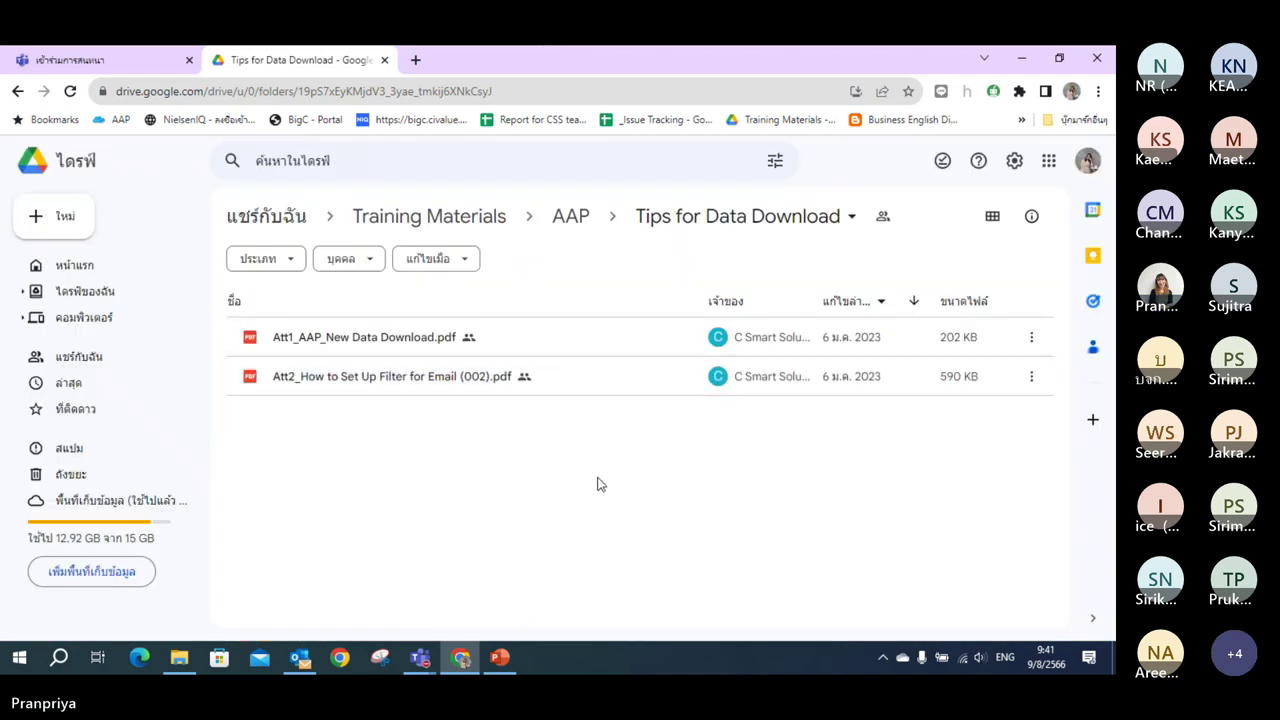
# Step: Bring the AAP Training deck forward and start the slide show from slide 1
pyautogui.moveTo(505, 667)
pyautogui.click(507, 628)
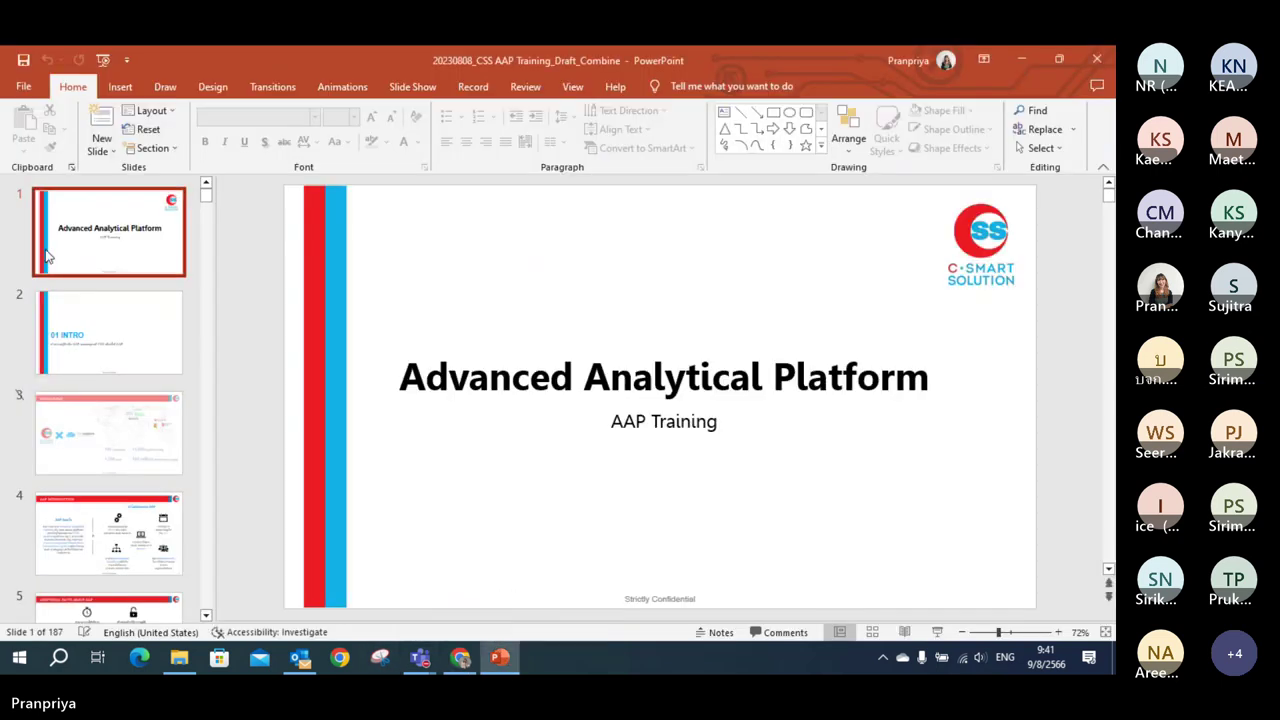
pyautogui.click(107, 251)
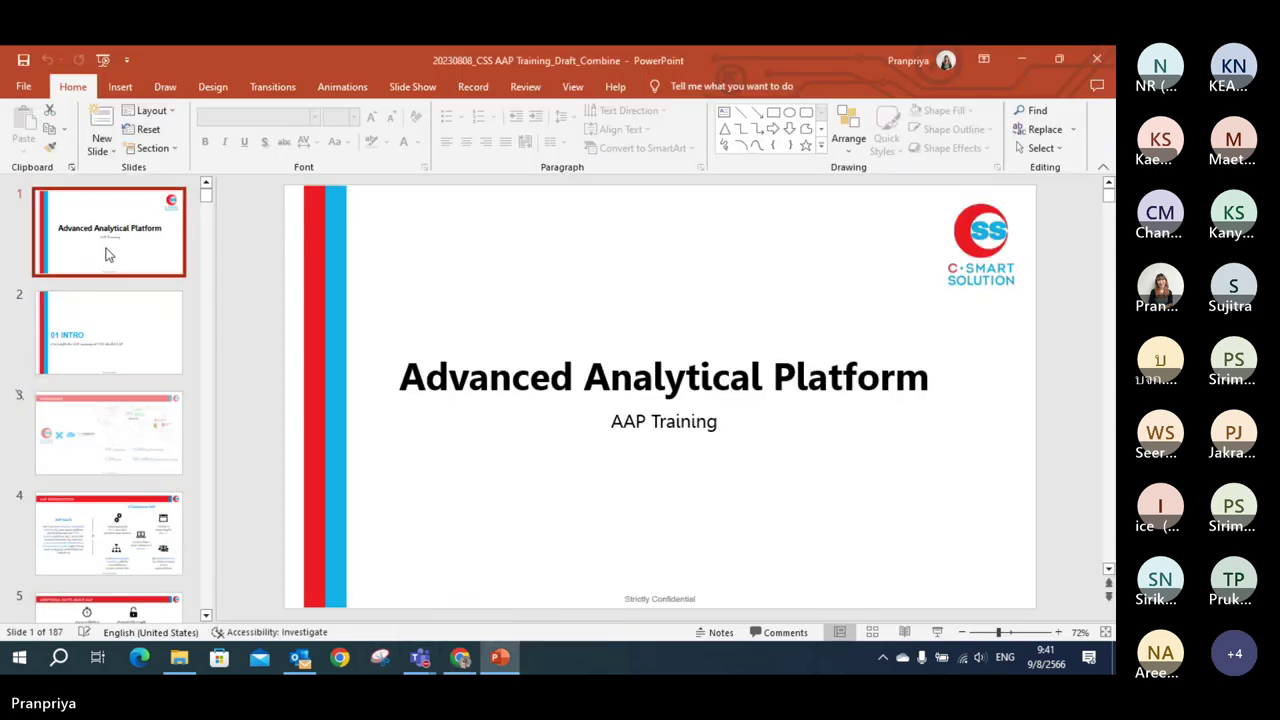
pyautogui.click(940, 632)
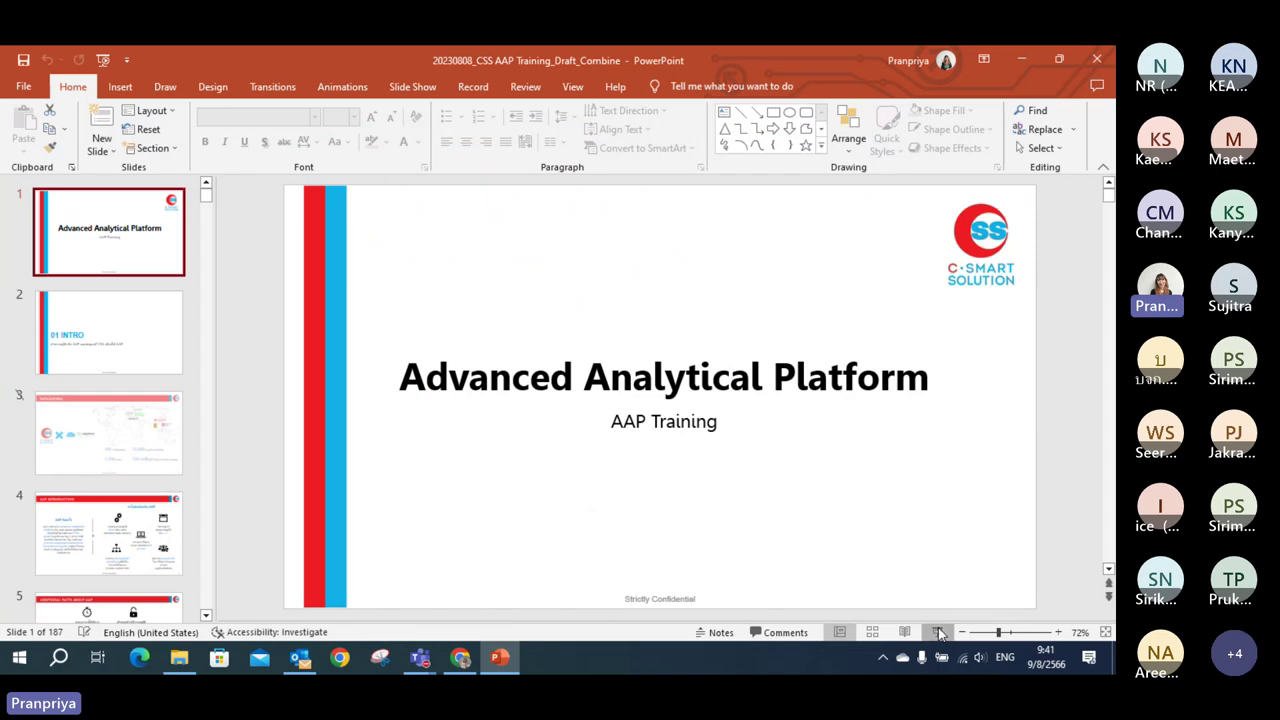
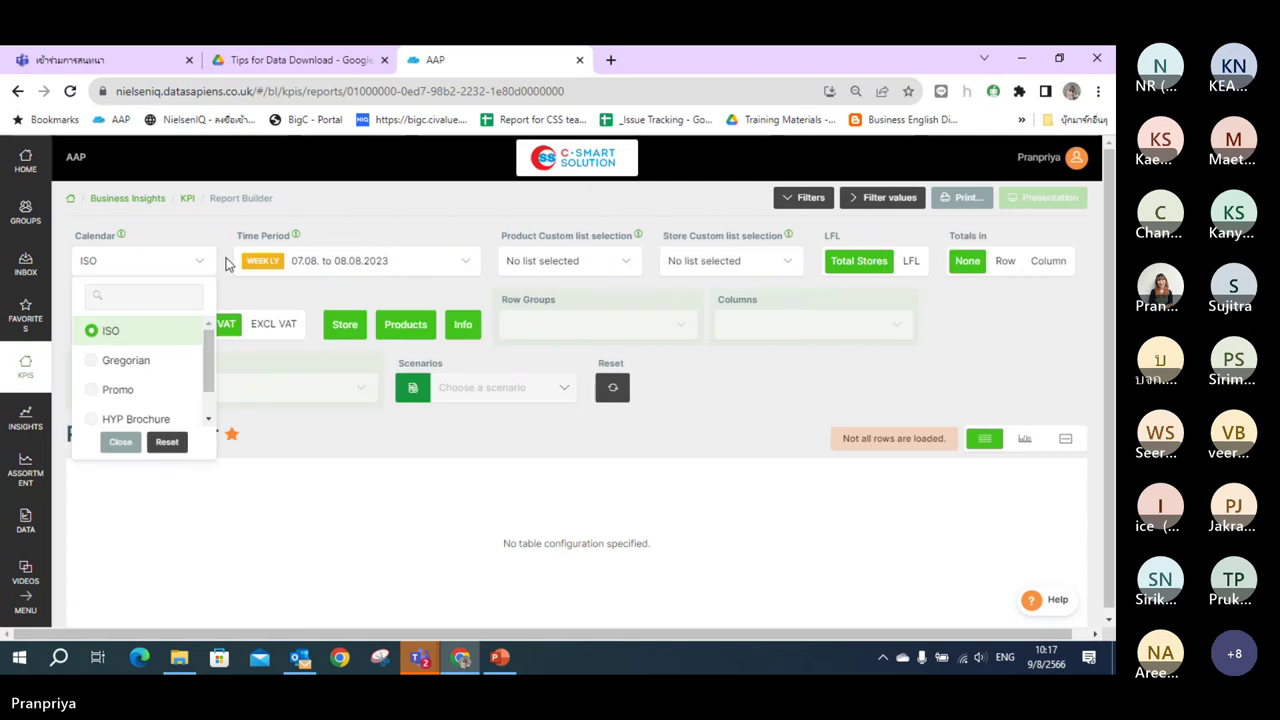
# Step: Look over the Month LY time periods, then show July 2566 in the Windows calendar
pyautogui.click(256, 265)
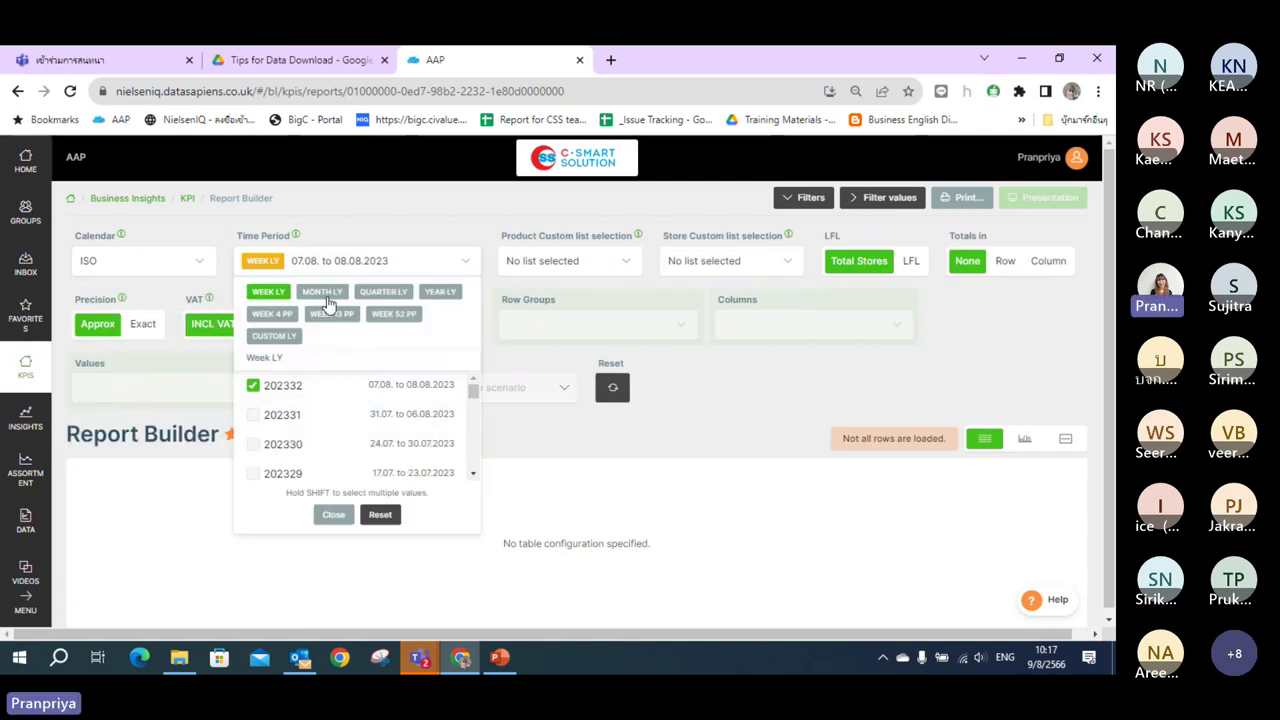
pyautogui.click(322, 291)
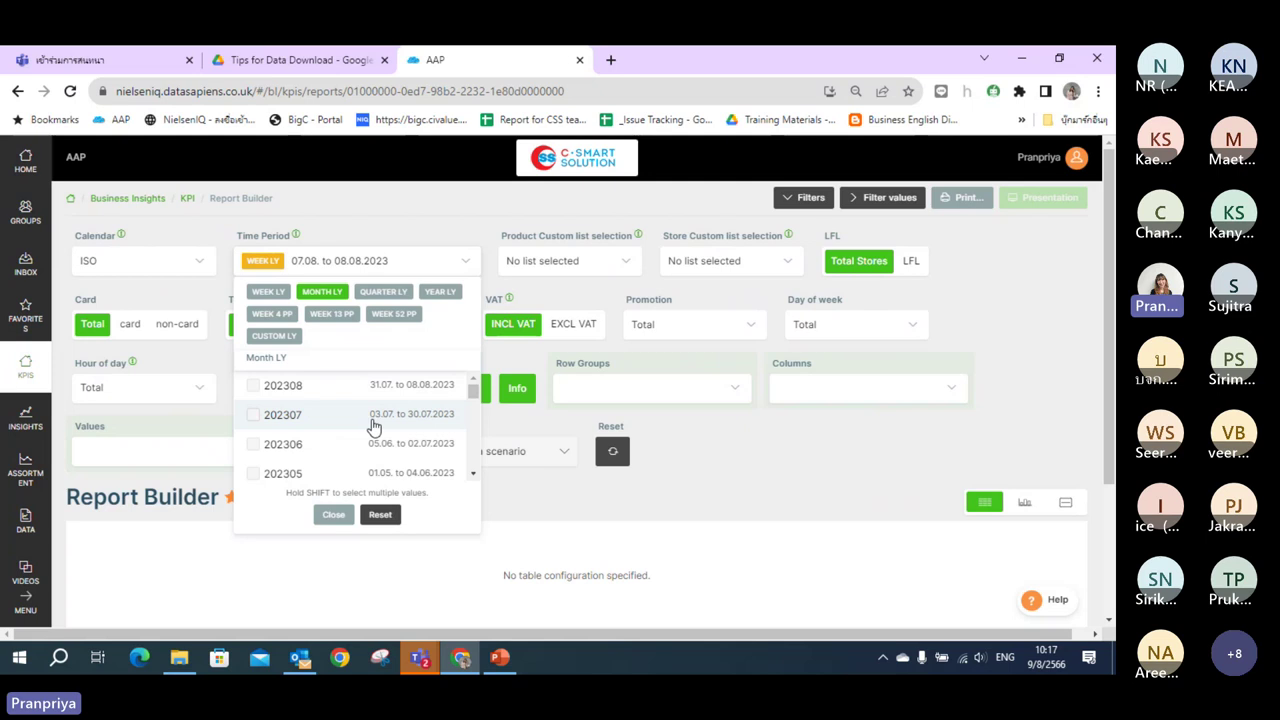
pyautogui.click(1048, 660)
pyautogui.click(1046, 162)
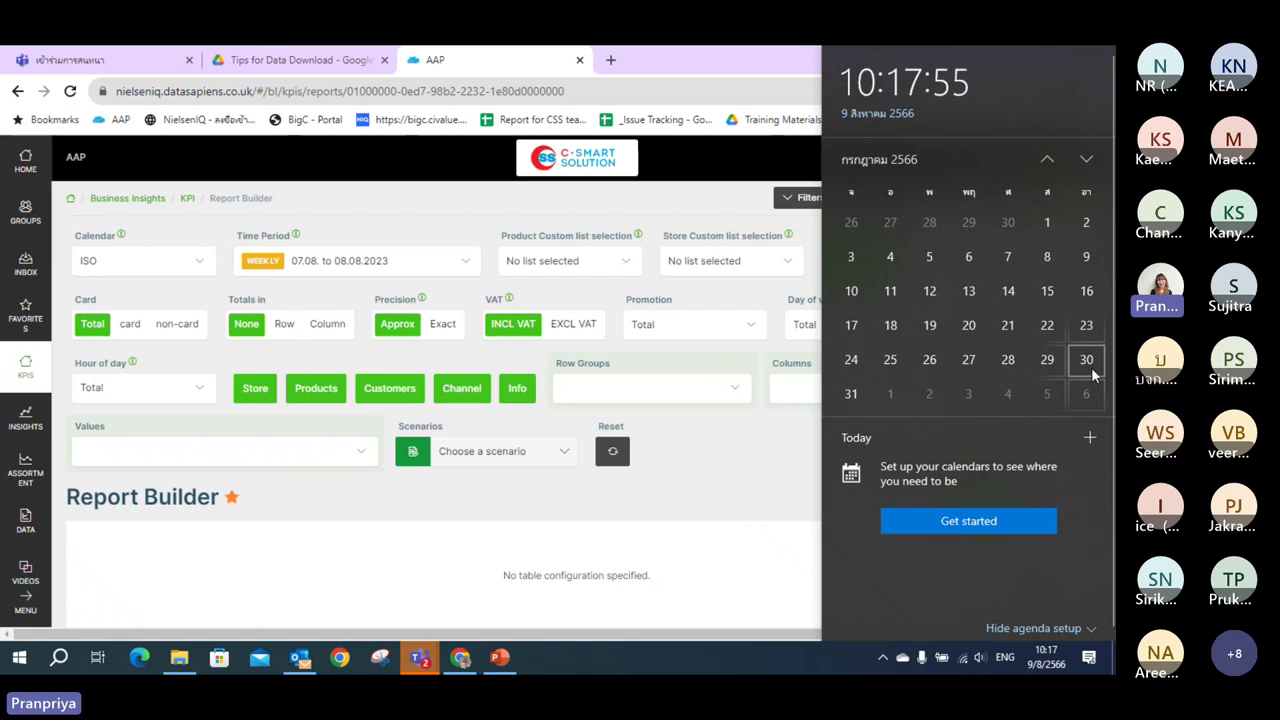
# Step: Look over the Year LY time periods and bring up the Windows calendar
pyautogui.click(443, 263)
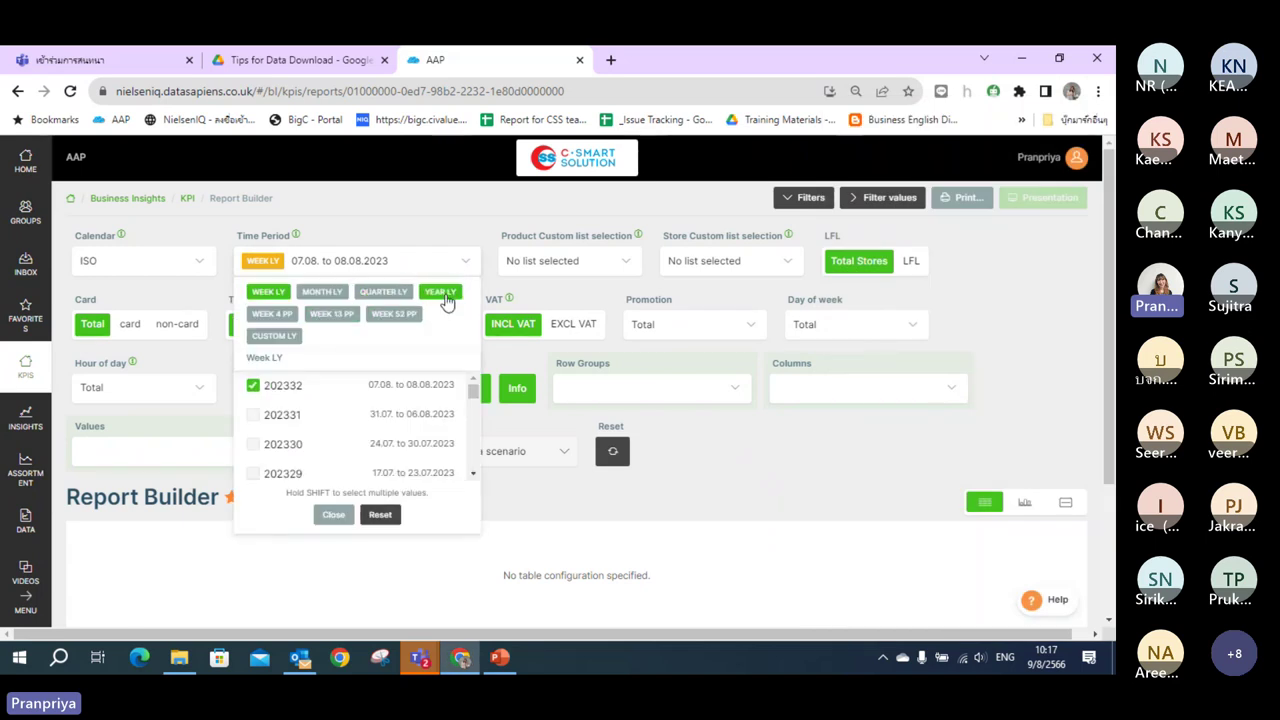
pyautogui.click(440, 291)
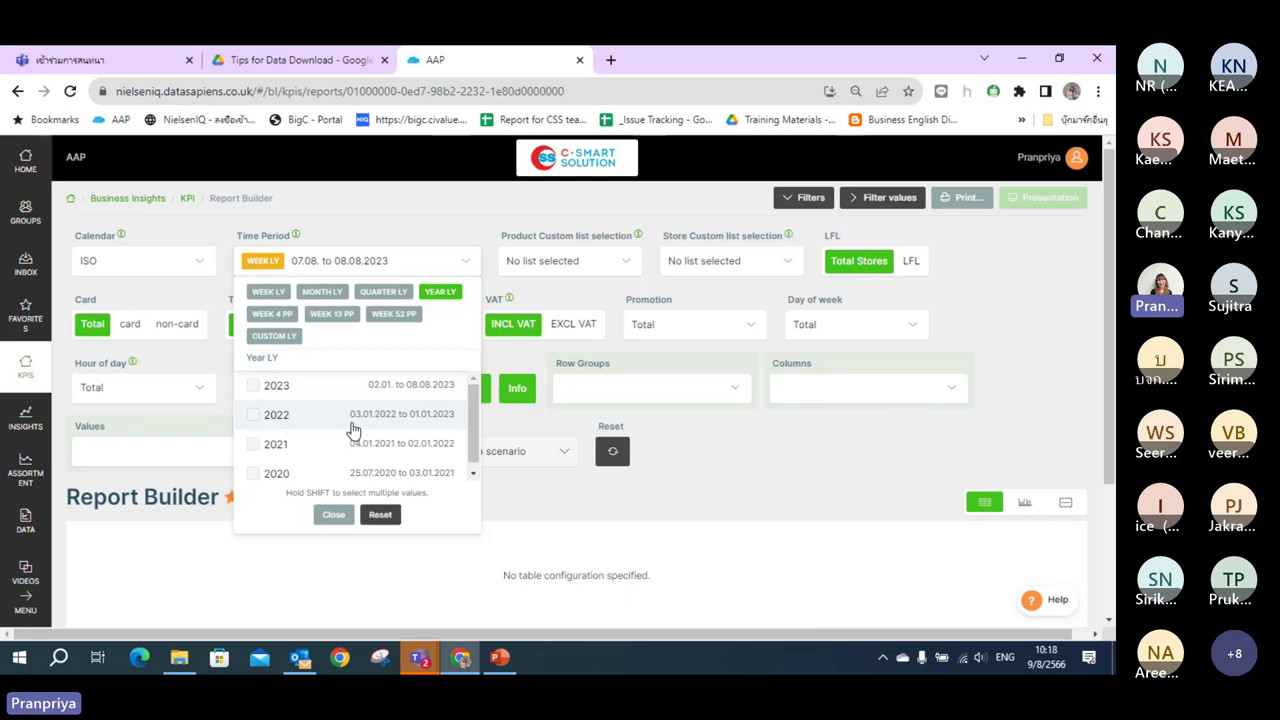
pyautogui.click(1047, 657)
# Step: Step the calendar back month by month to January 2565
pyautogui.click(1046, 160)
pyautogui.click(1046, 160)
pyautogui.click(1046, 160)
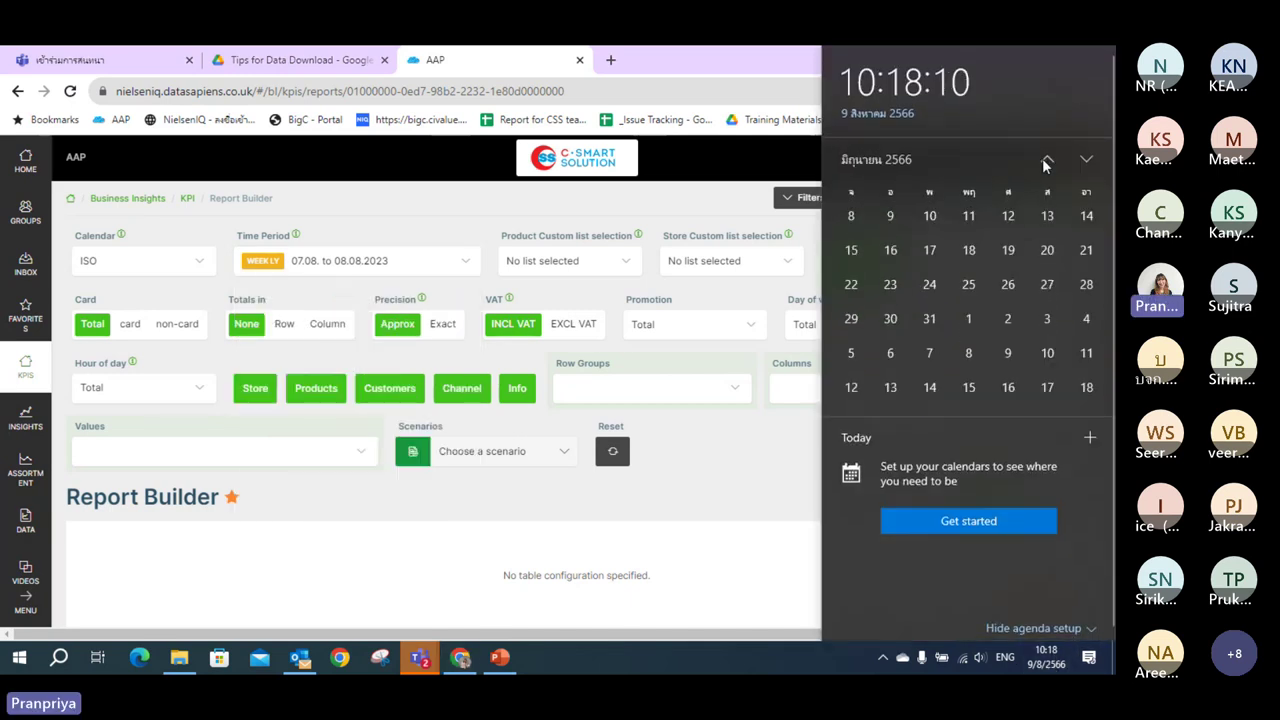
pyautogui.click(1046, 160)
pyautogui.click(1046, 160)
pyautogui.click(1046, 160)
pyautogui.click(1046, 160)
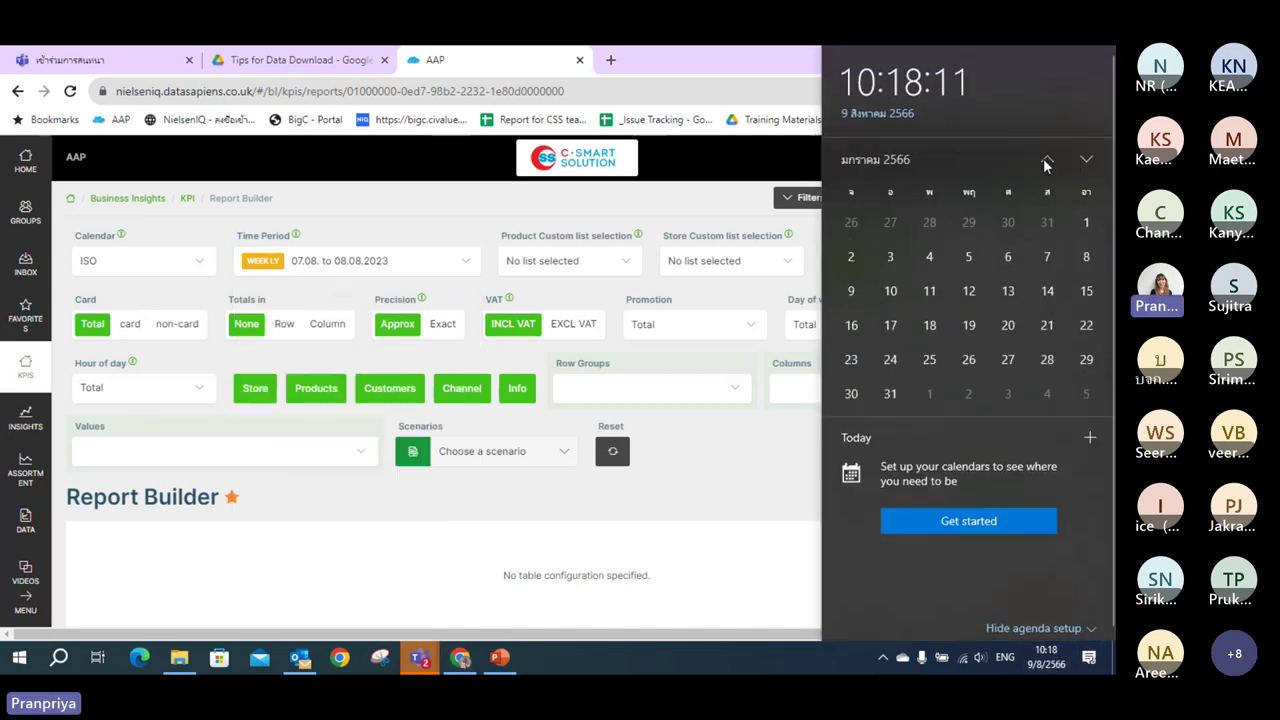
pyautogui.click(1046, 160)
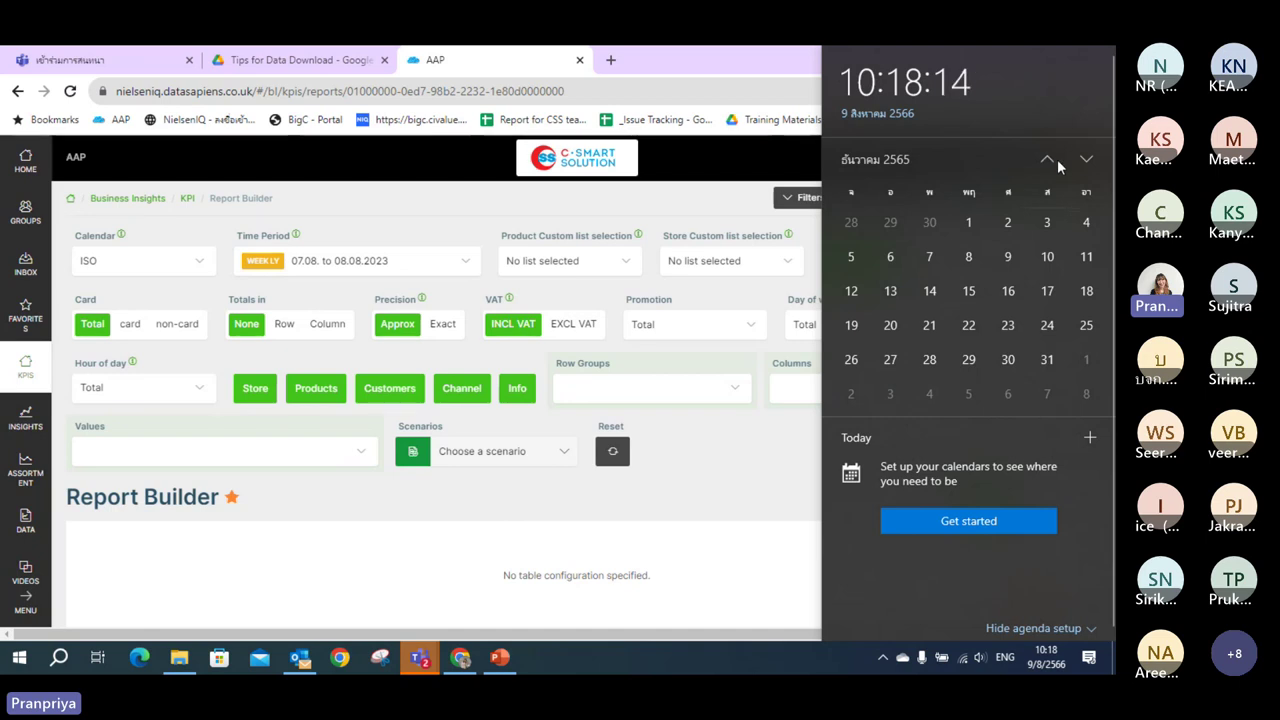
pyautogui.click(1046, 160)
pyautogui.click(1046, 160)
pyautogui.click(1046, 160)
pyautogui.click(1046, 160)
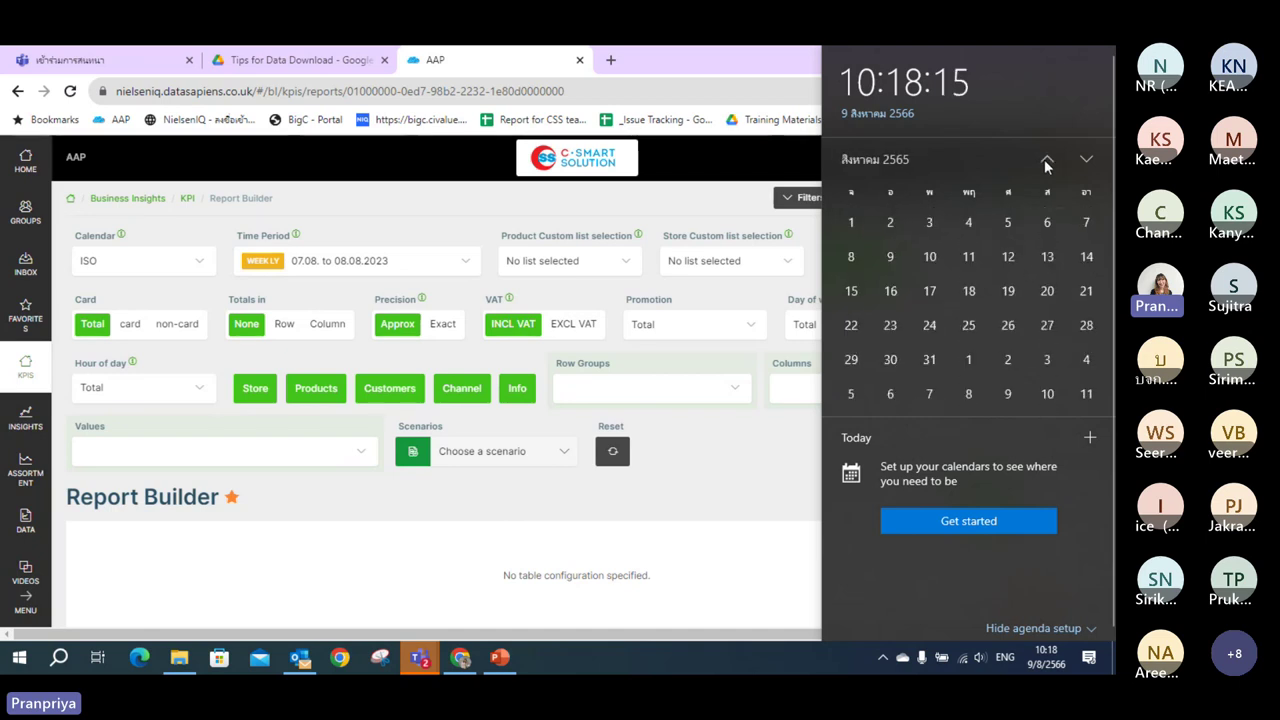
pyautogui.click(1046, 160)
pyautogui.click(1046, 160)
pyautogui.click(1046, 160)
pyautogui.click(1046, 160)
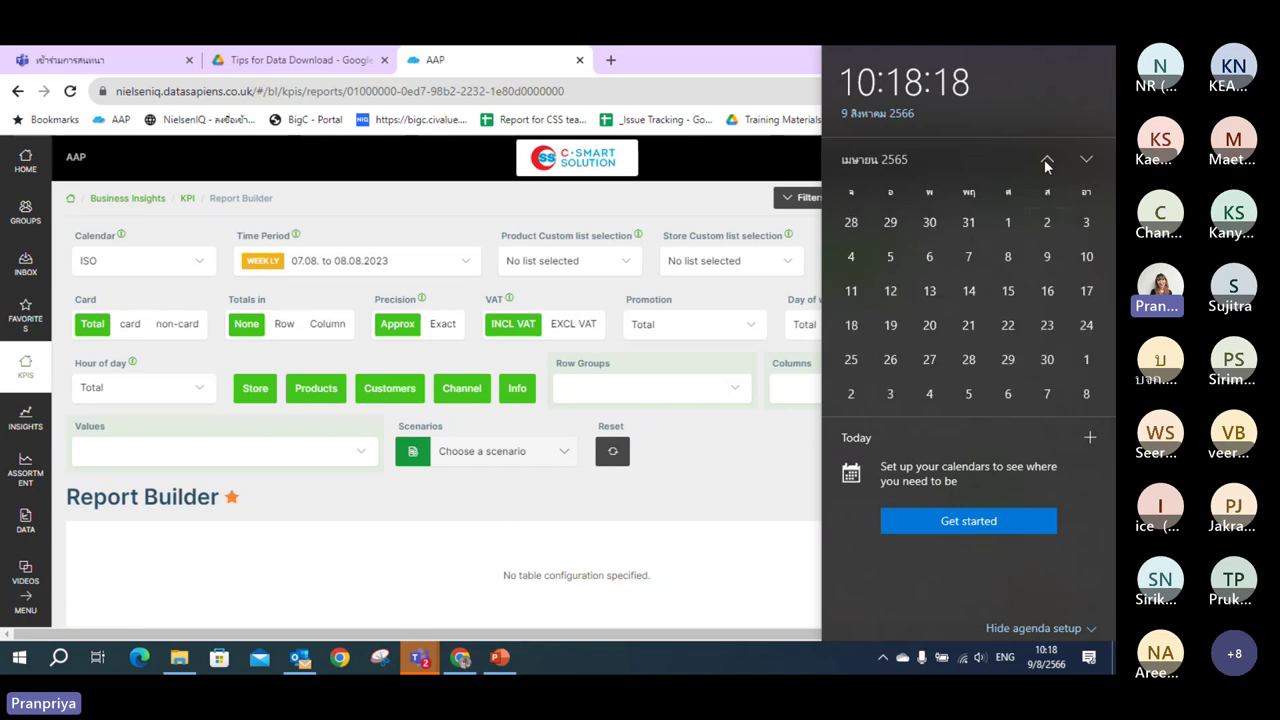
pyautogui.click(1046, 160)
pyautogui.click(1046, 160)
pyautogui.click(1046, 160)
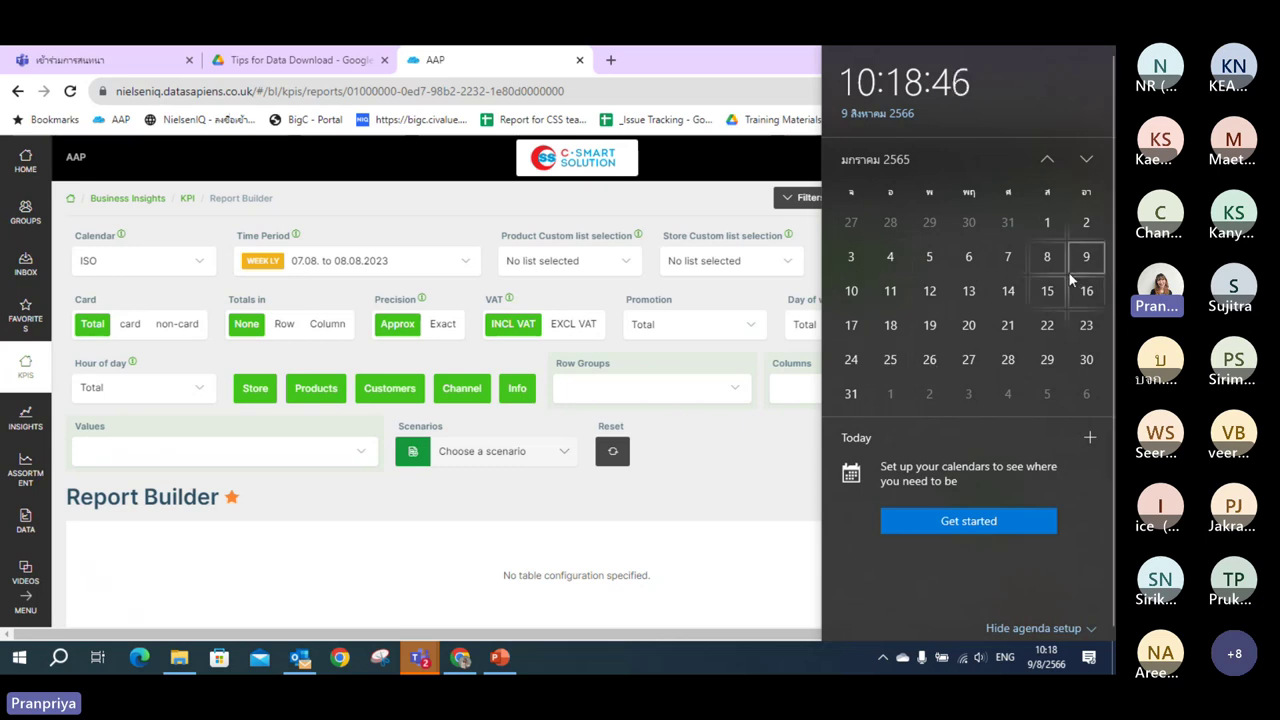
# Step: Move the calendar forward to March 2565, then close the flyout
pyautogui.click(1086, 159)
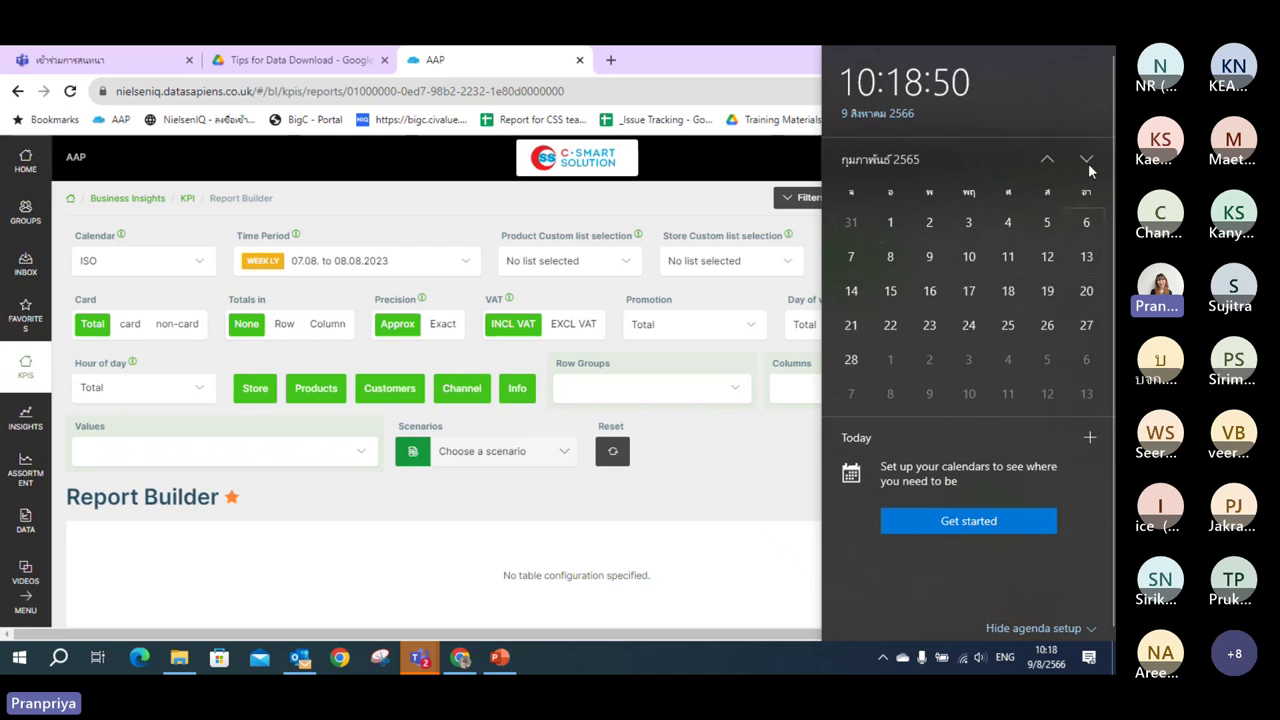
pyautogui.click(1086, 160)
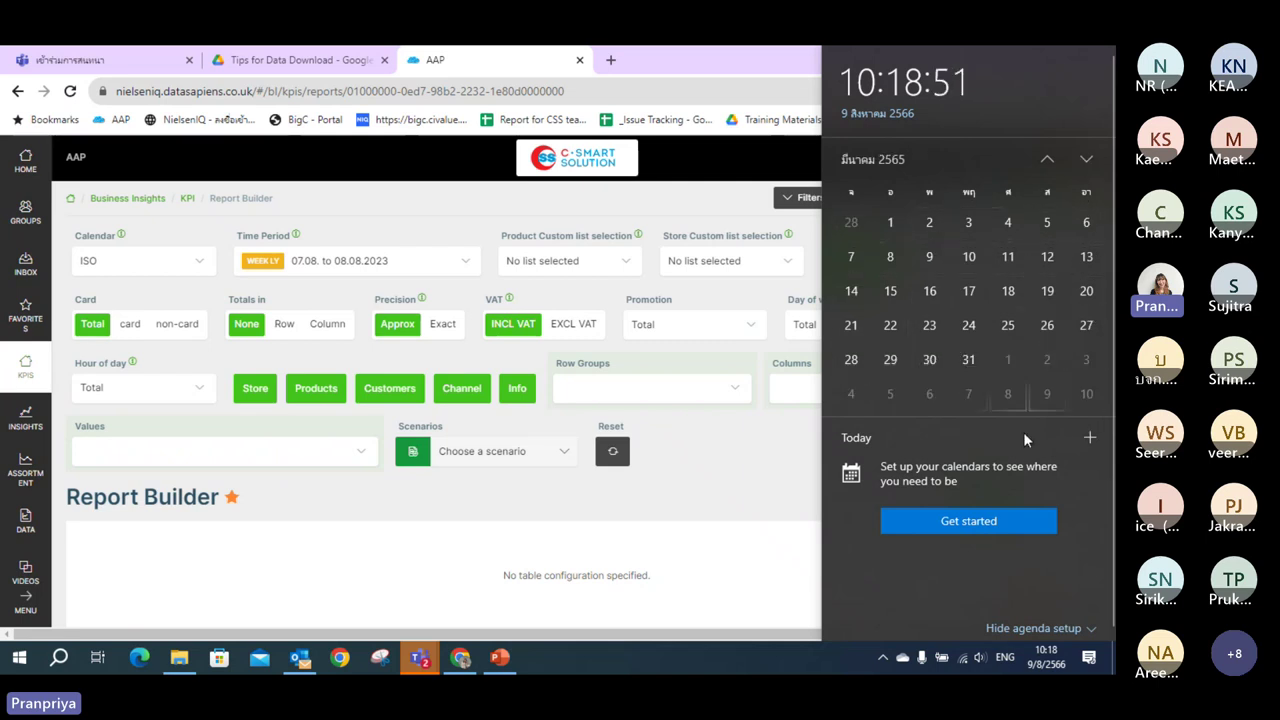
pyautogui.click(697, 470)
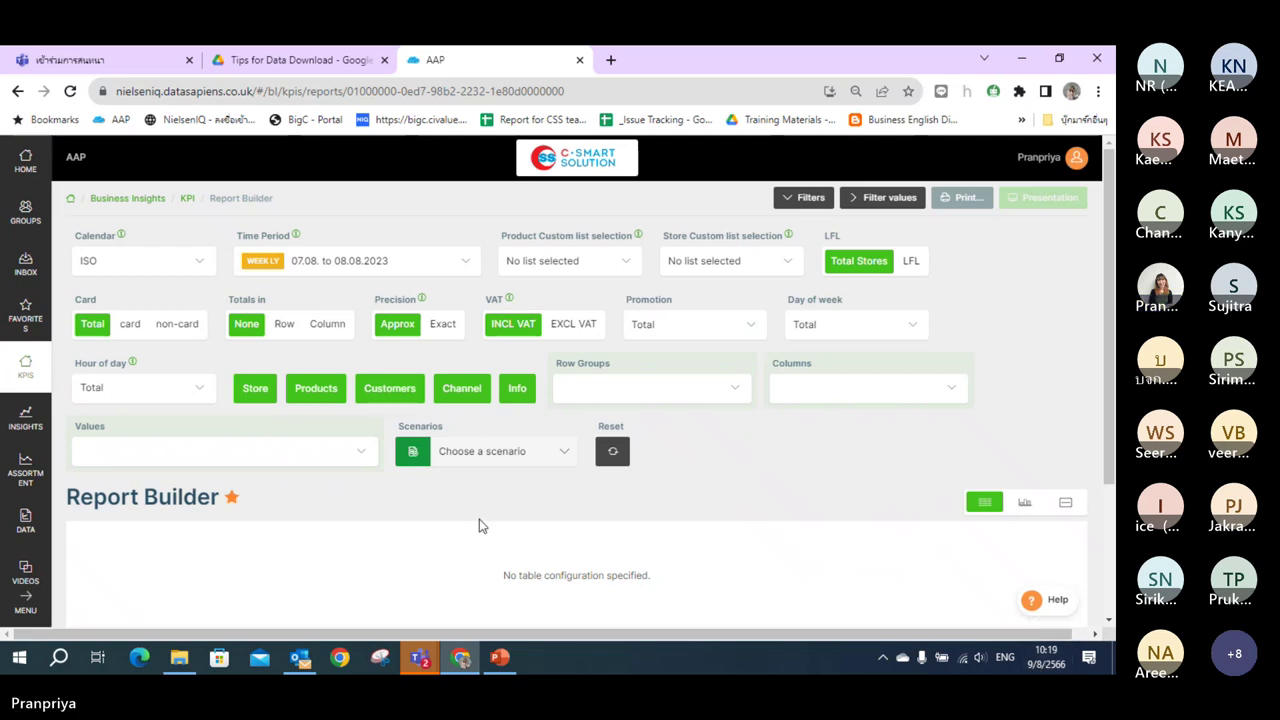
pyautogui.click(499, 657)
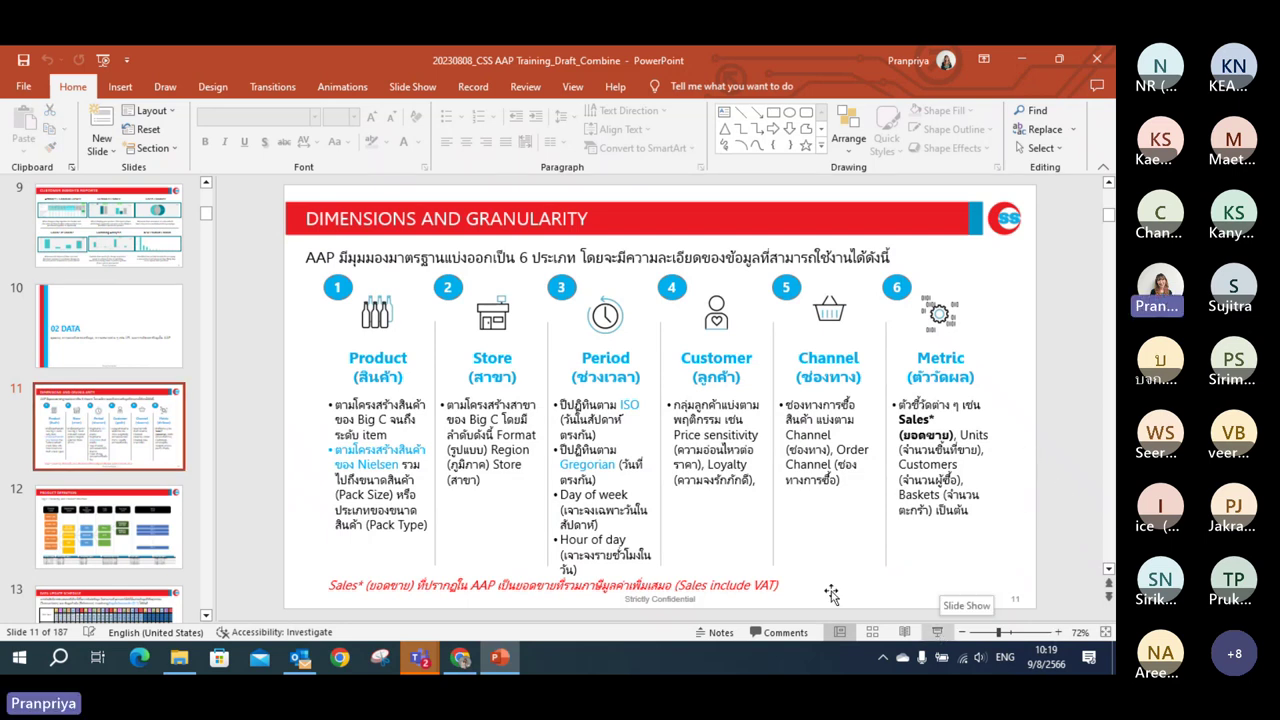
pyautogui.click(614, 404)
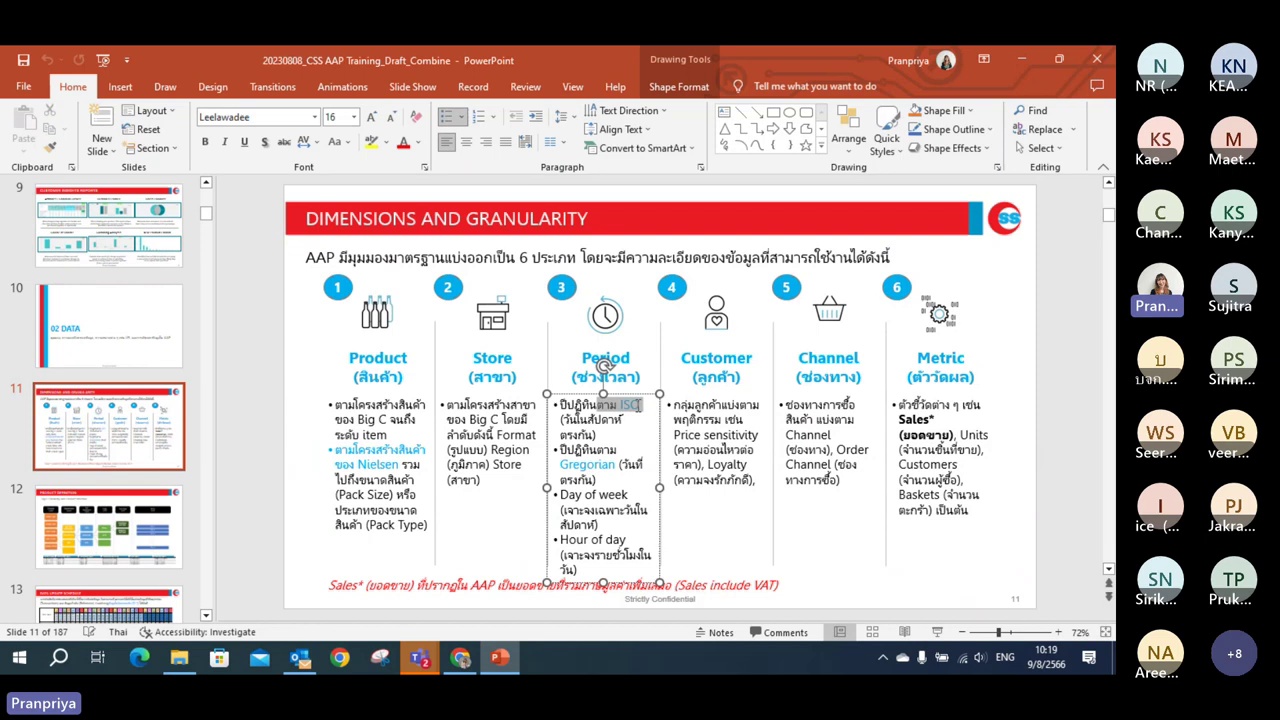
pyautogui.doubleClick(613, 463)
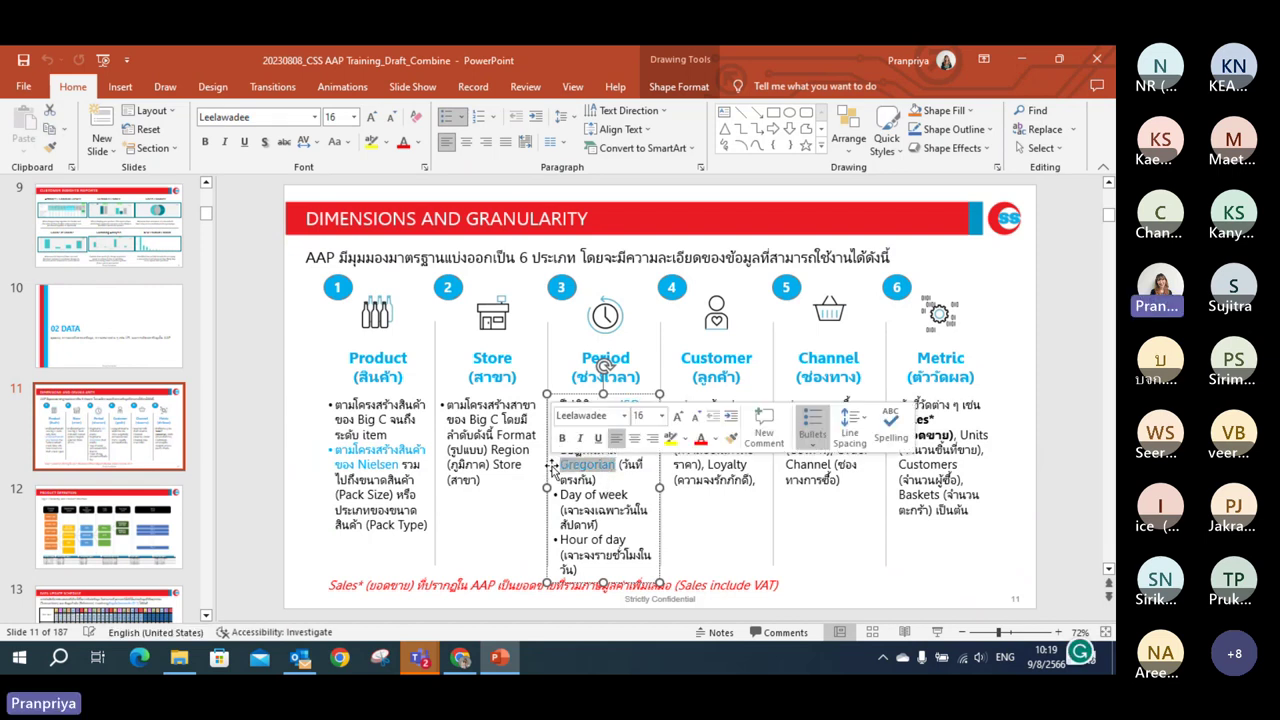
pyautogui.click(1020, 64)
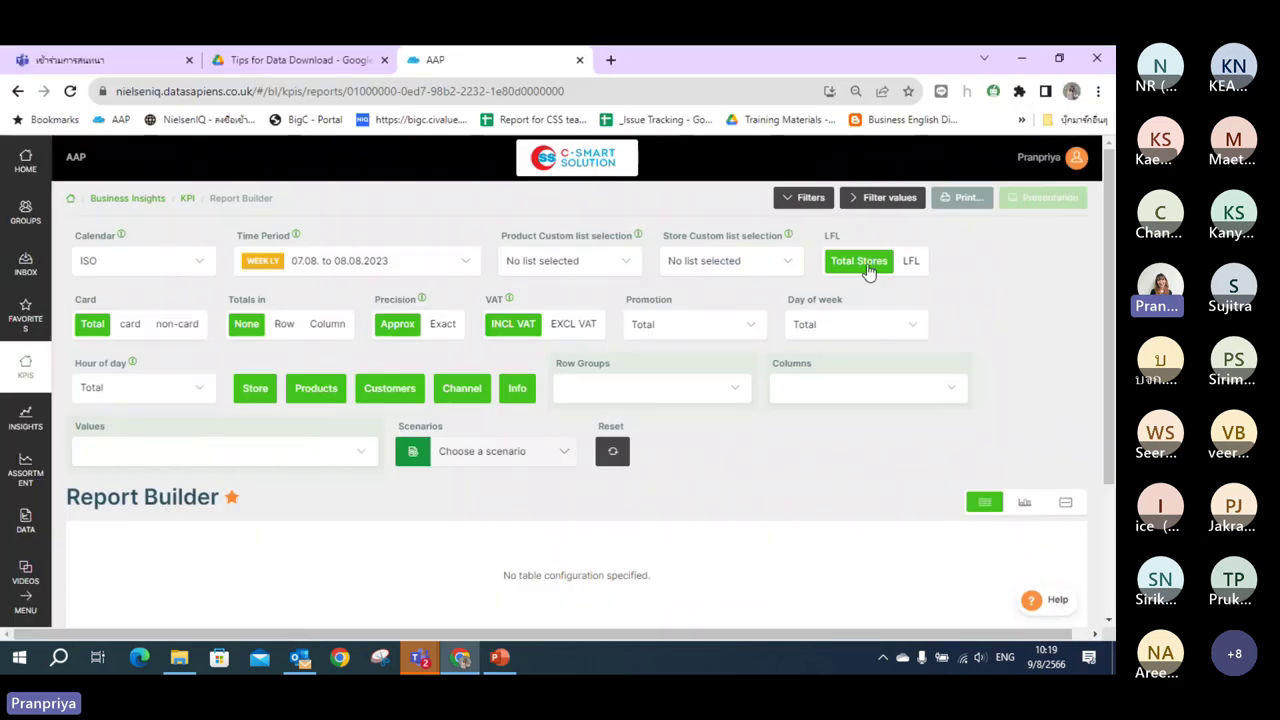
# Step: Switch the report calendar to Gregorian, giving a Month LY period of 01.08.–08.08.2023
pyautogui.click(1046, 650)
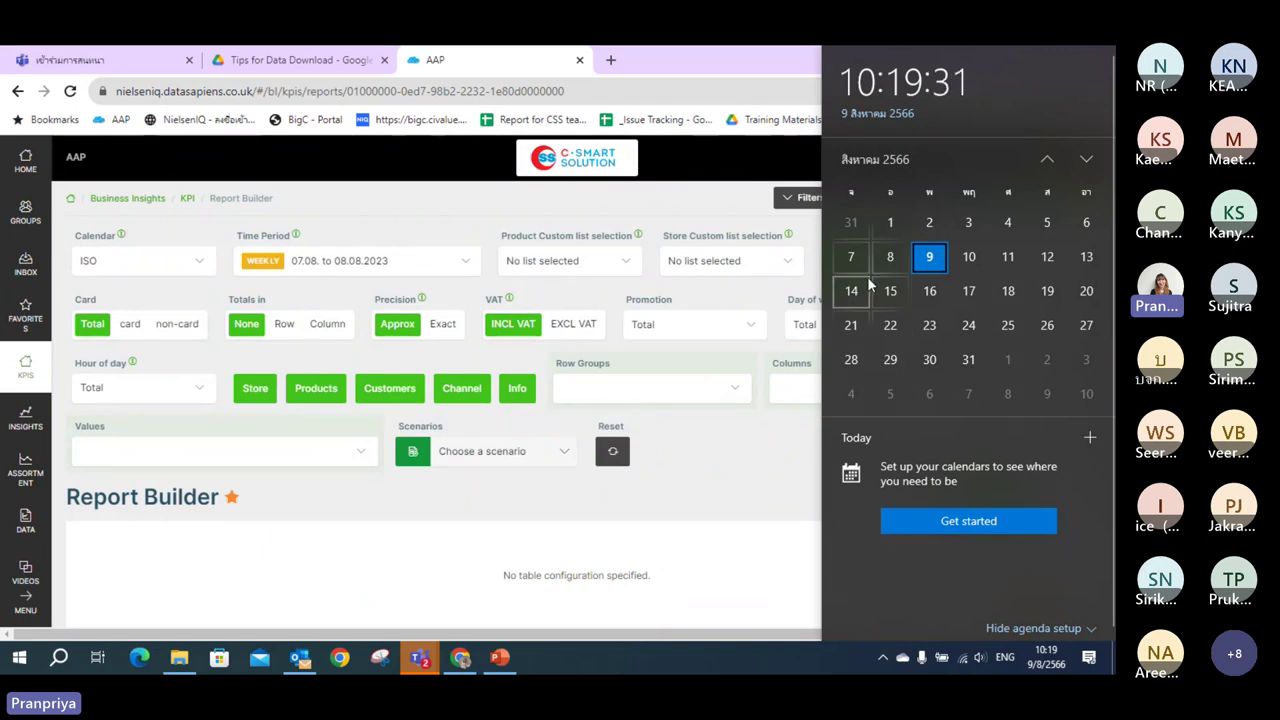
pyautogui.click(185, 266)
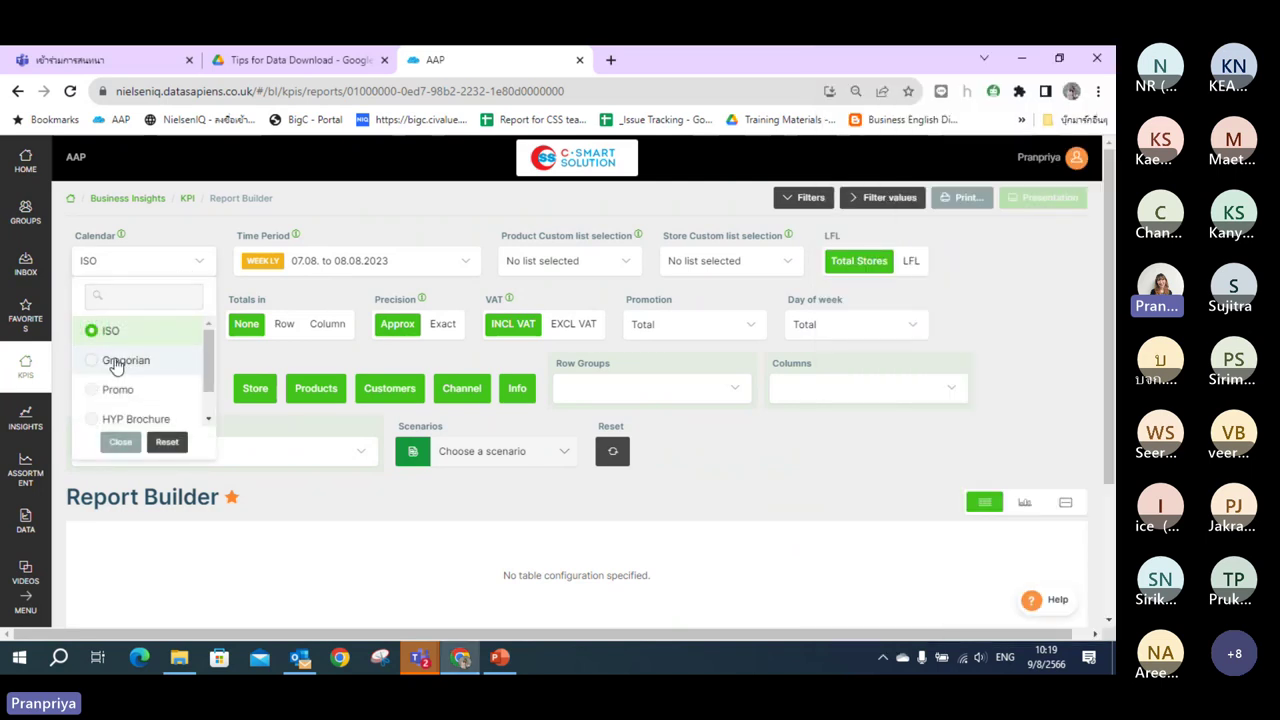
pyautogui.click(408, 264)
pyautogui.click(440, 291)
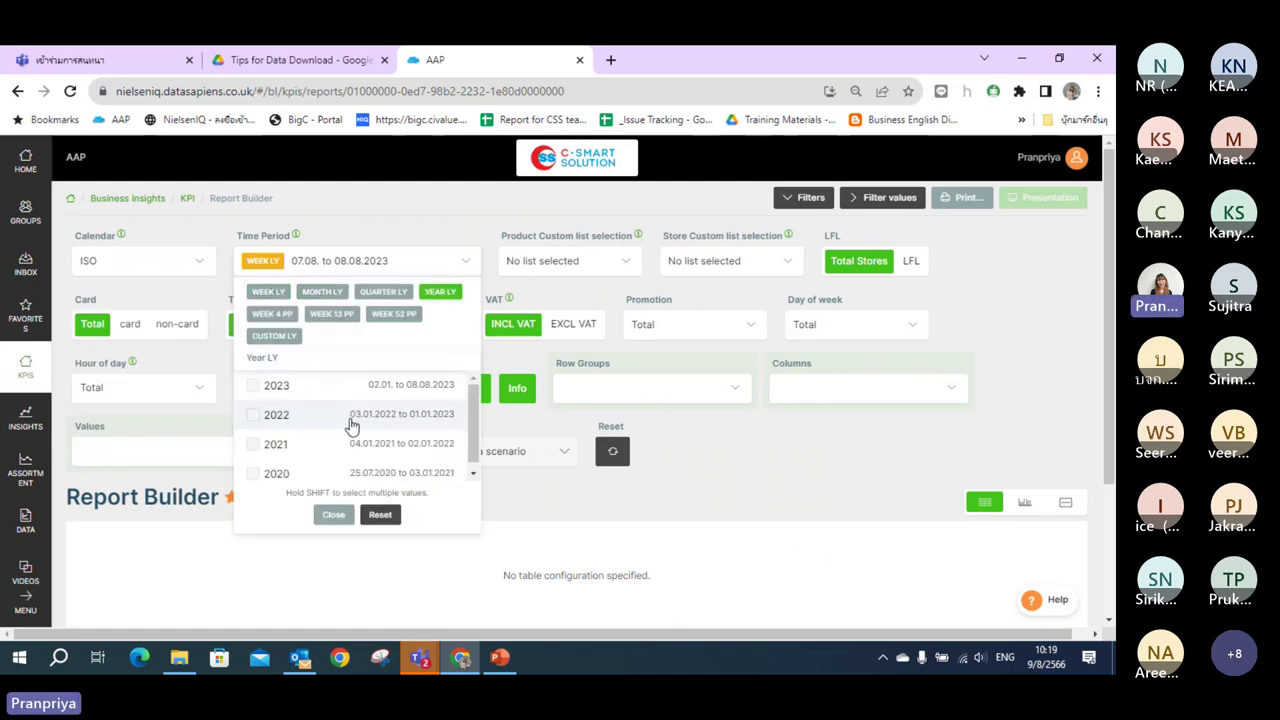
pyautogui.click(132, 264)
pyautogui.click(137, 358)
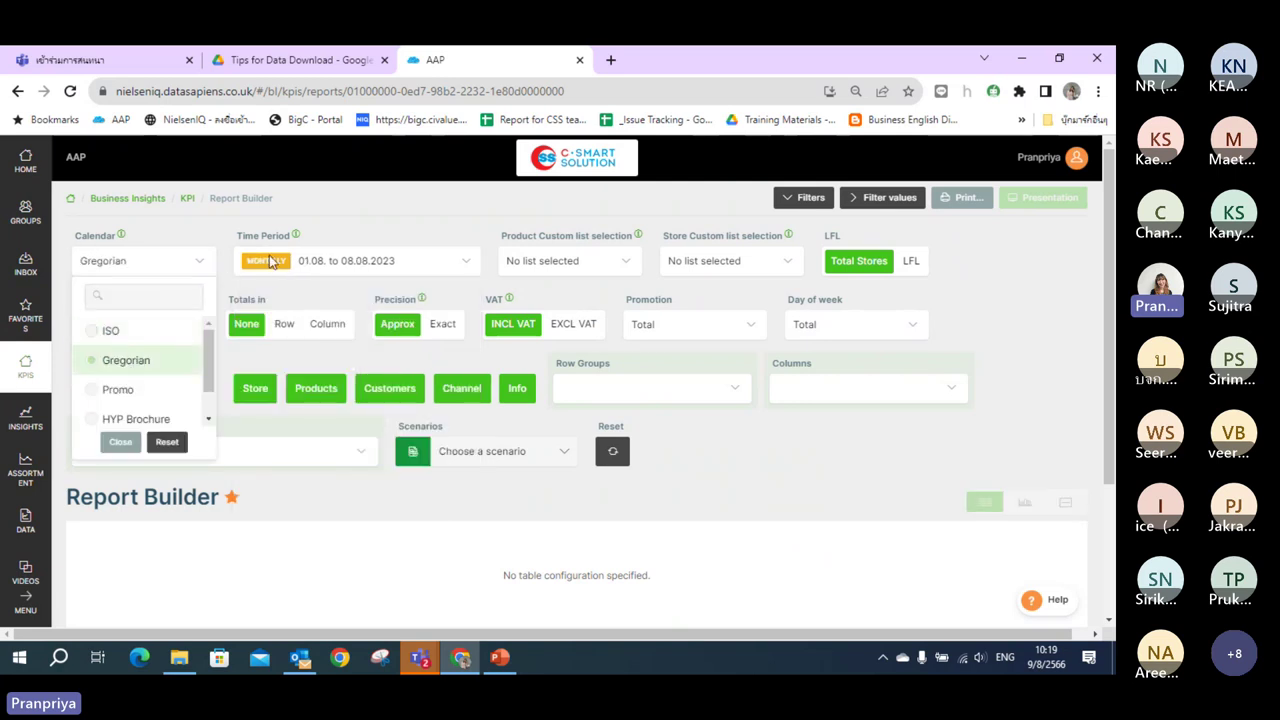
# Step: Keep the time period at Month LY with 202308 ticked
pyautogui.click(340, 262)
pyautogui.click(389, 292)
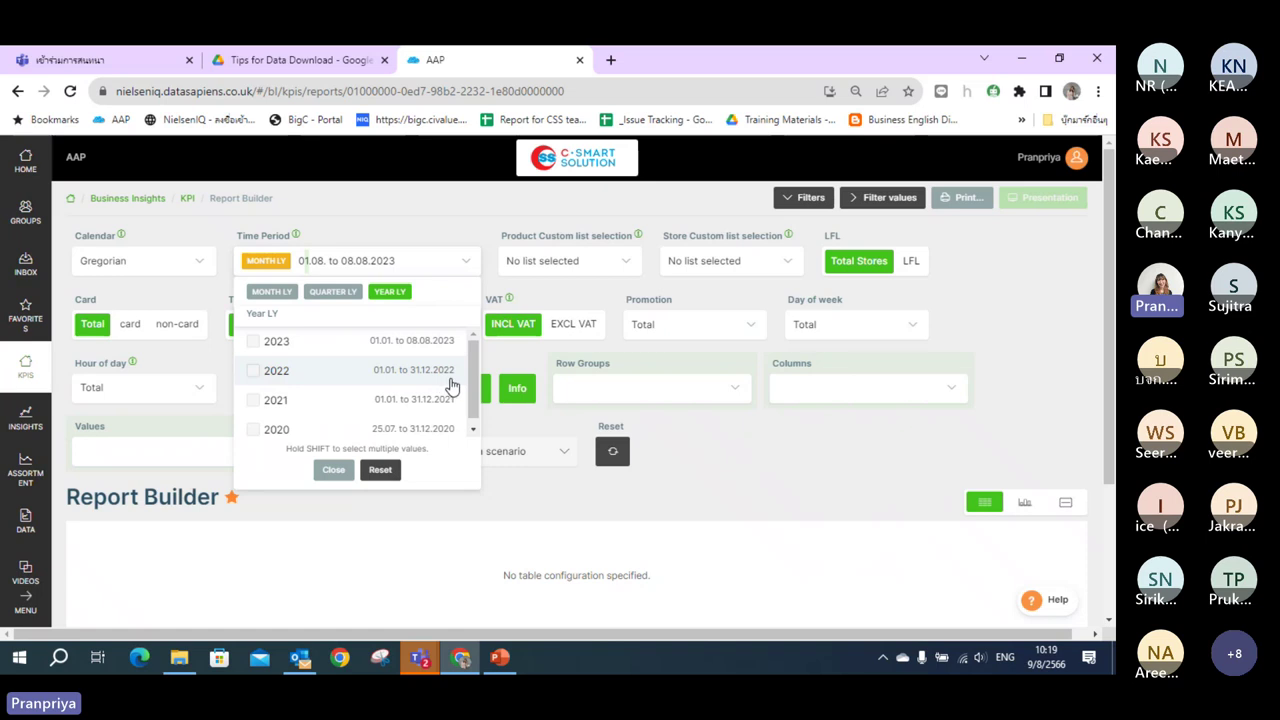
pyautogui.click(282, 293)
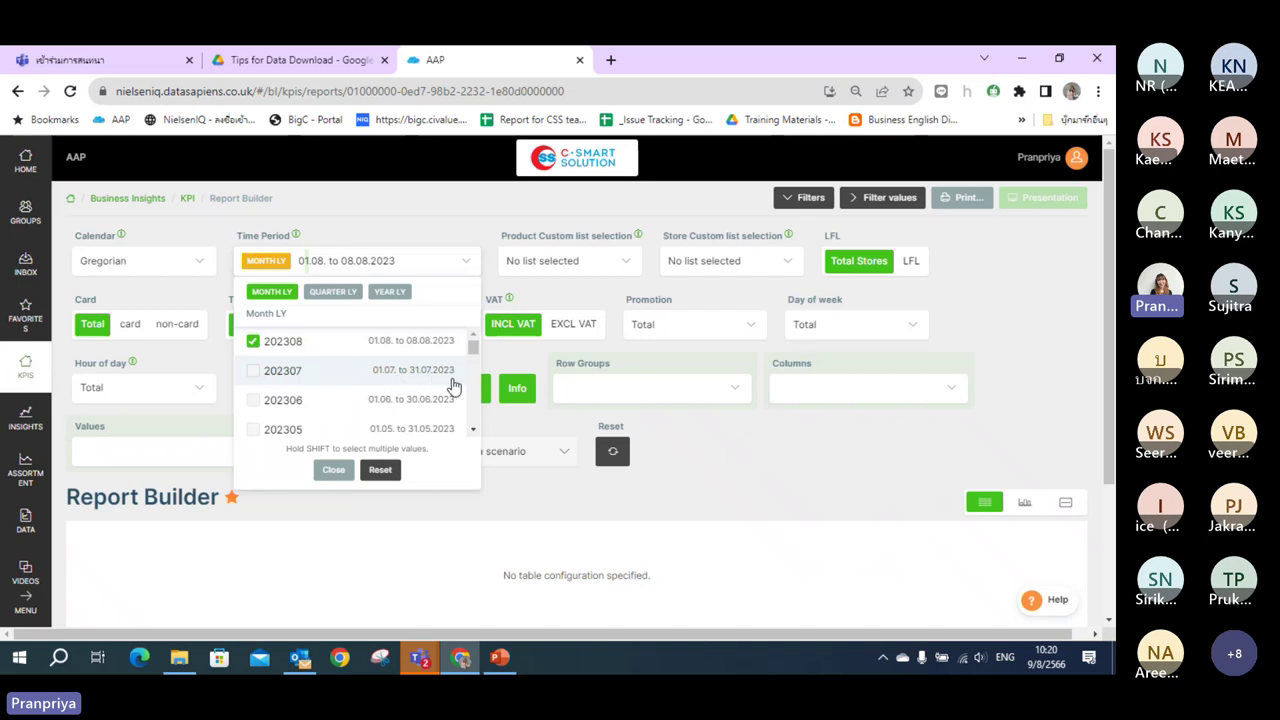
pyautogui.click(433, 268)
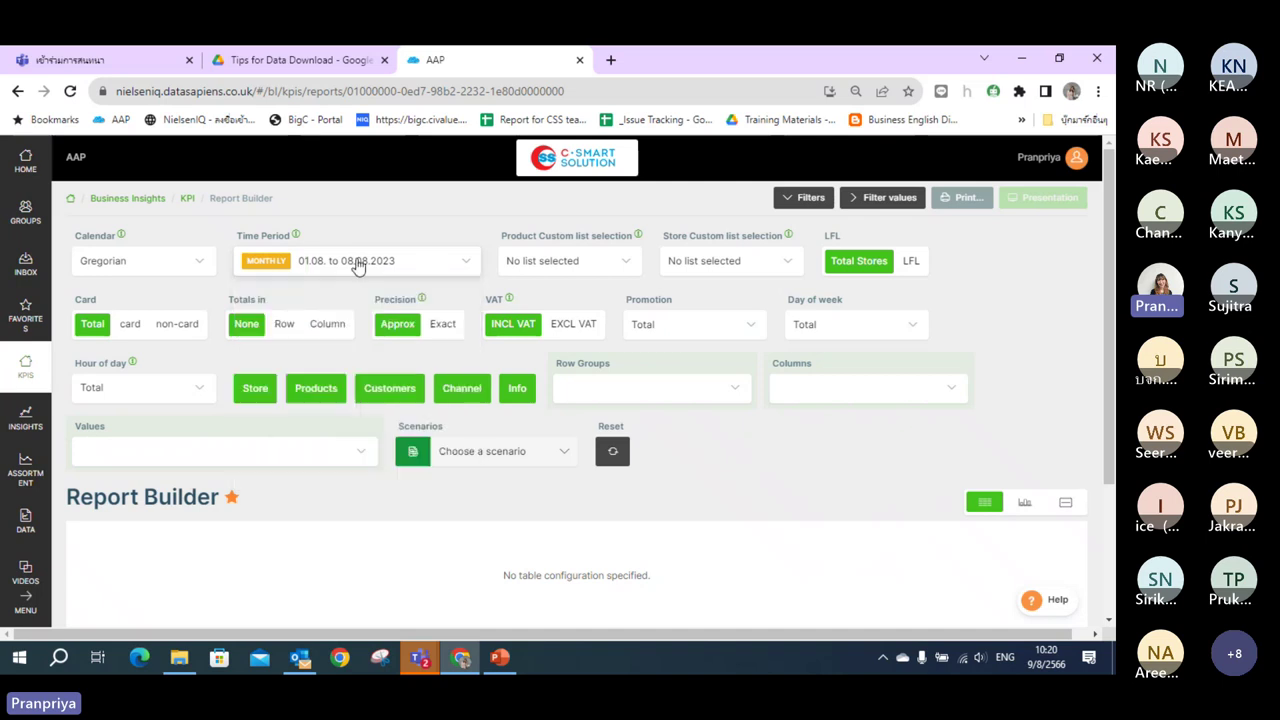
# Step: Confirm Gregorian stays selected, then return to the training deck's 'Dimensions and Granularity' slide
pyautogui.click(205, 266)
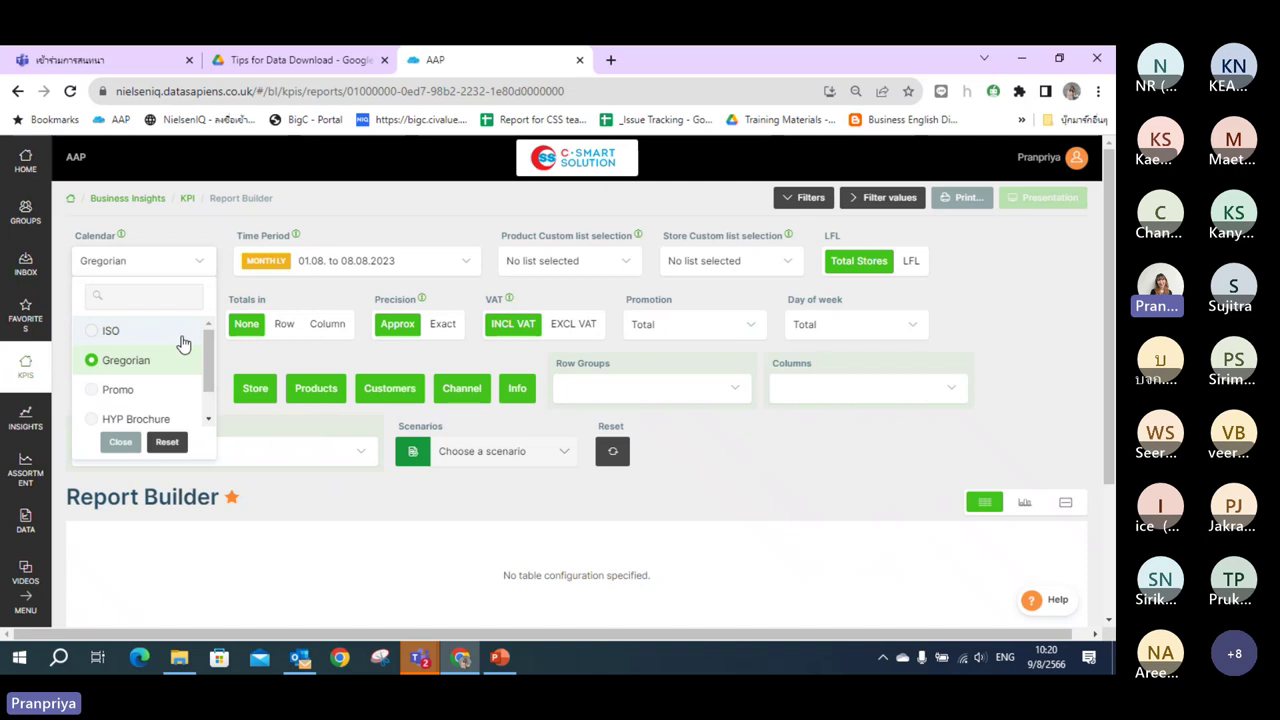
pyautogui.click(194, 268)
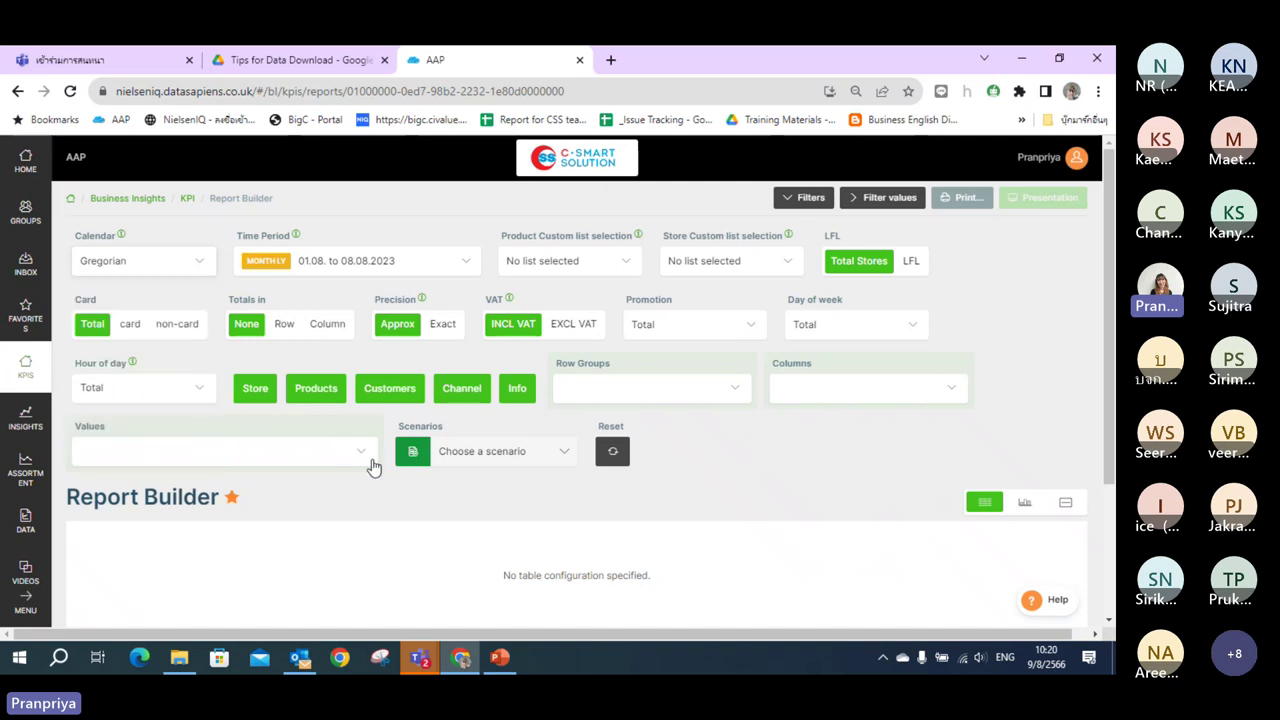
pyautogui.click(501, 657)
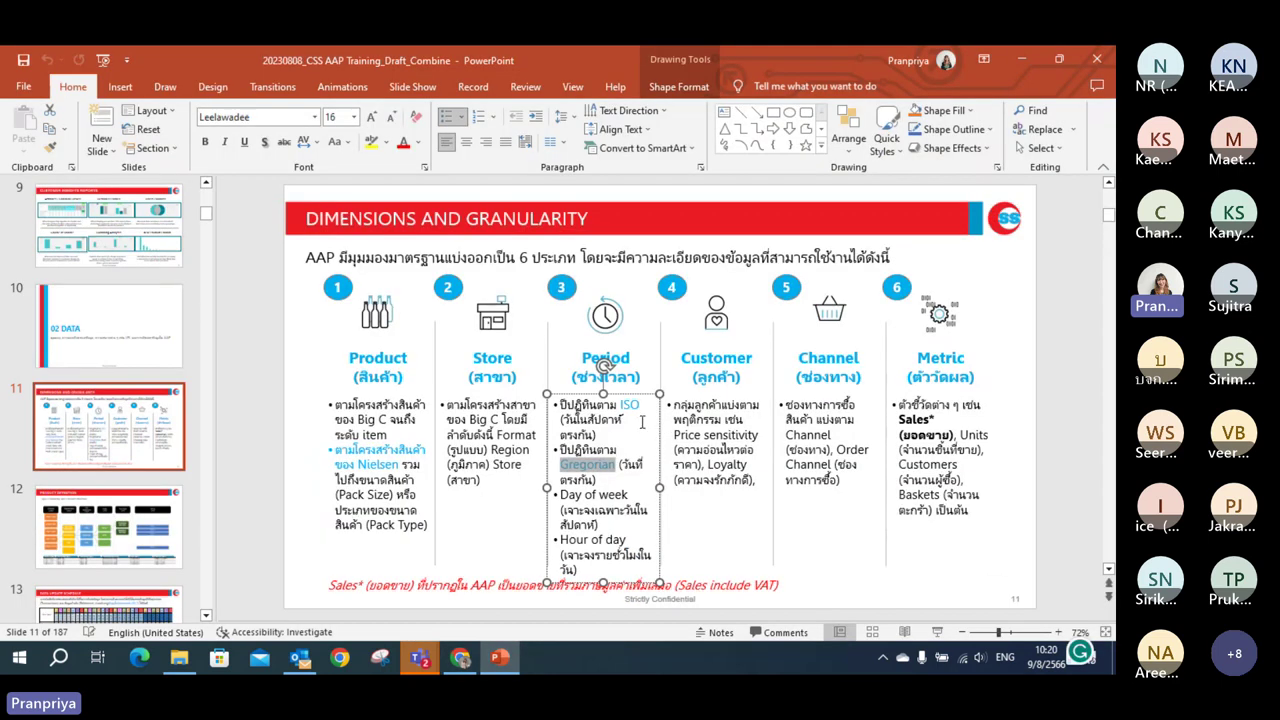
pyautogui.click(642, 424)
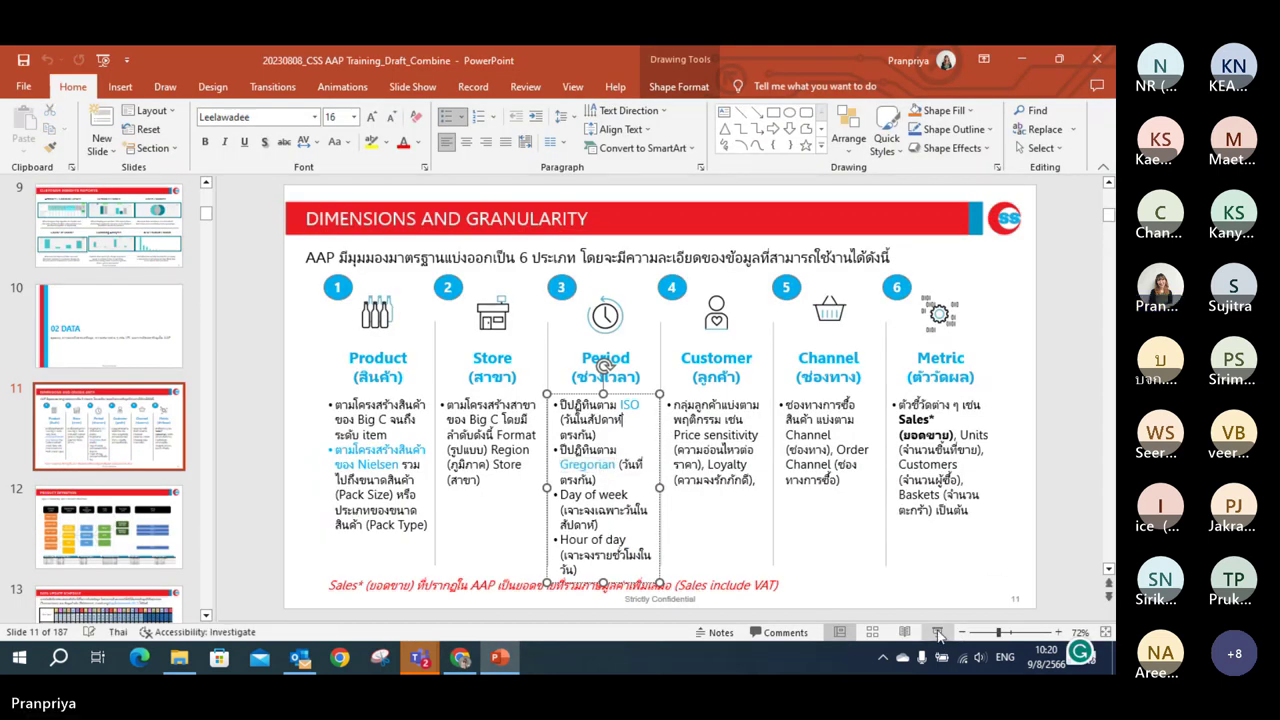
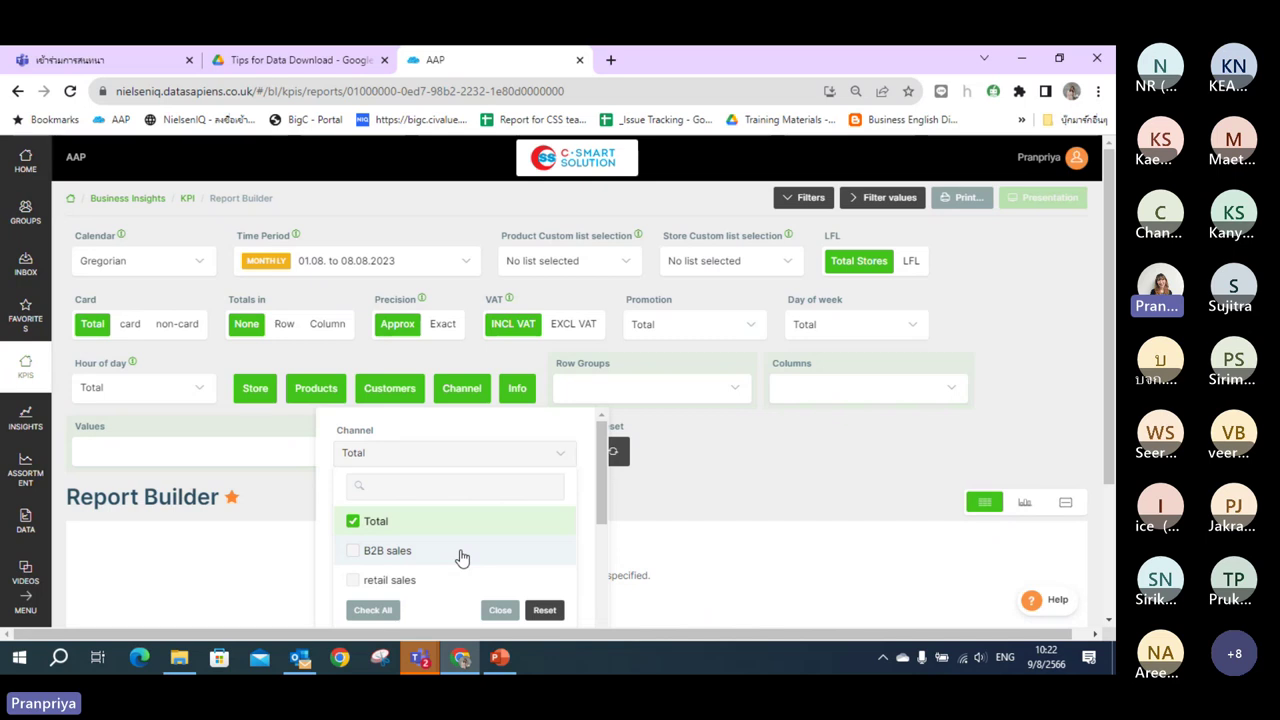
# Step: Leave Channel at Total and review the Order Channel options list
pyautogui.click(499, 611)
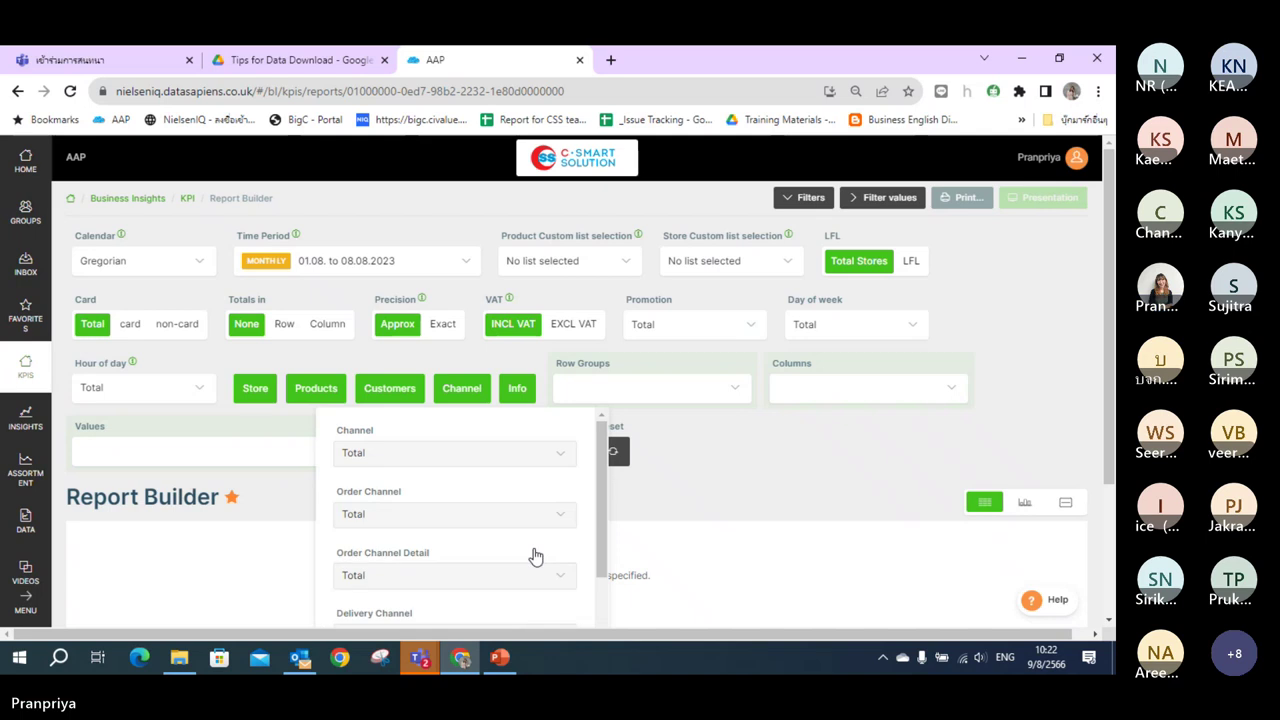
pyautogui.click(562, 515)
pyautogui.moveTo(600, 467); pyautogui.dragTo(600, 487)
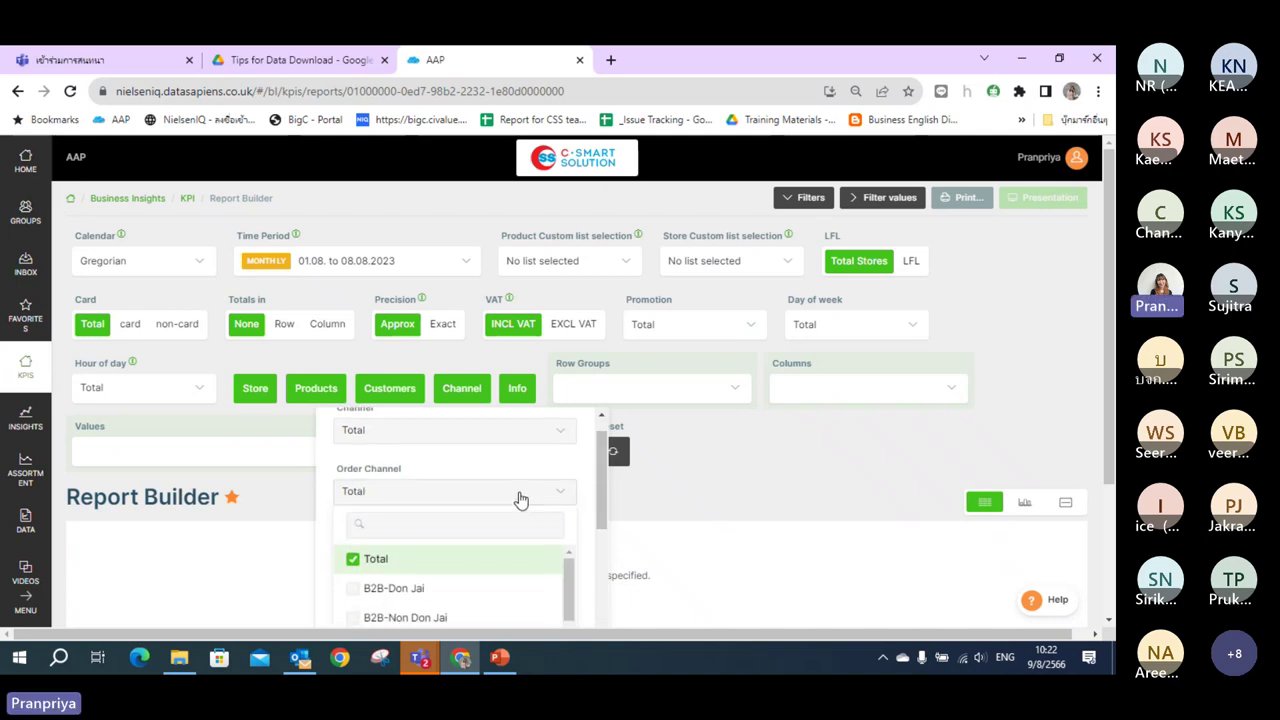
pyautogui.moveTo(600, 484); pyautogui.dragTo(608, 487)
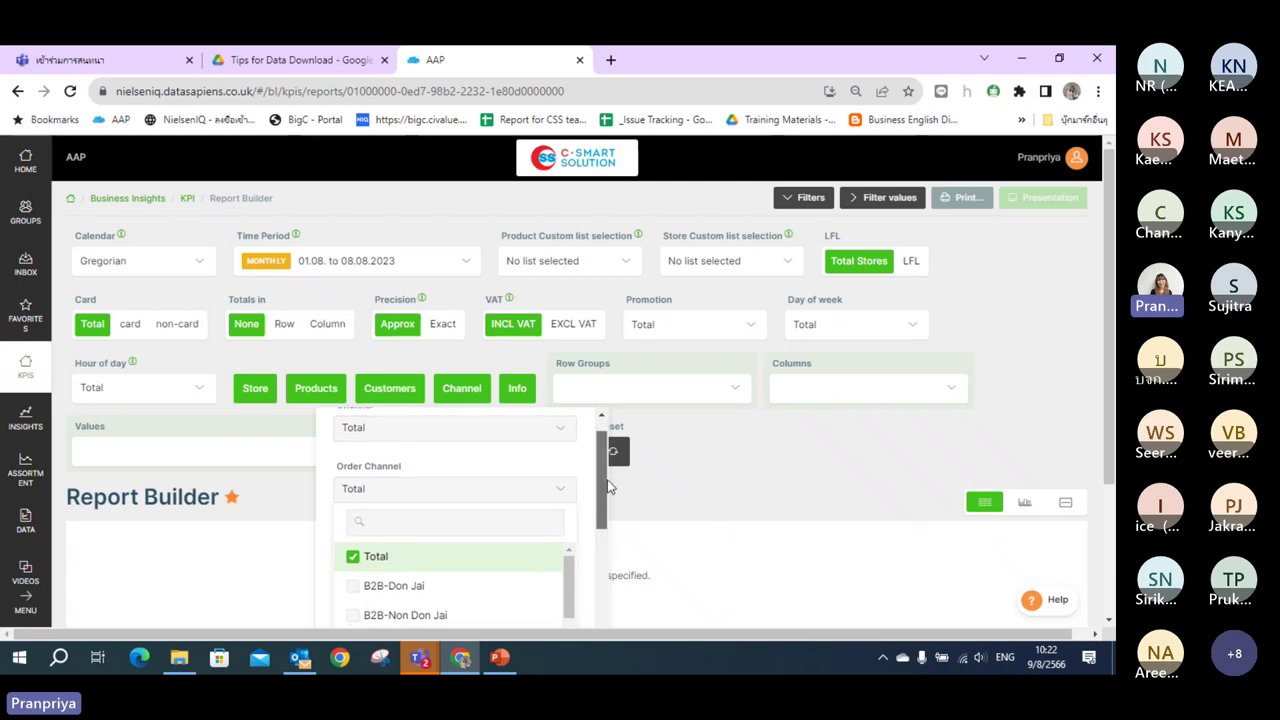
pyautogui.scroll(-1, 590, 495)
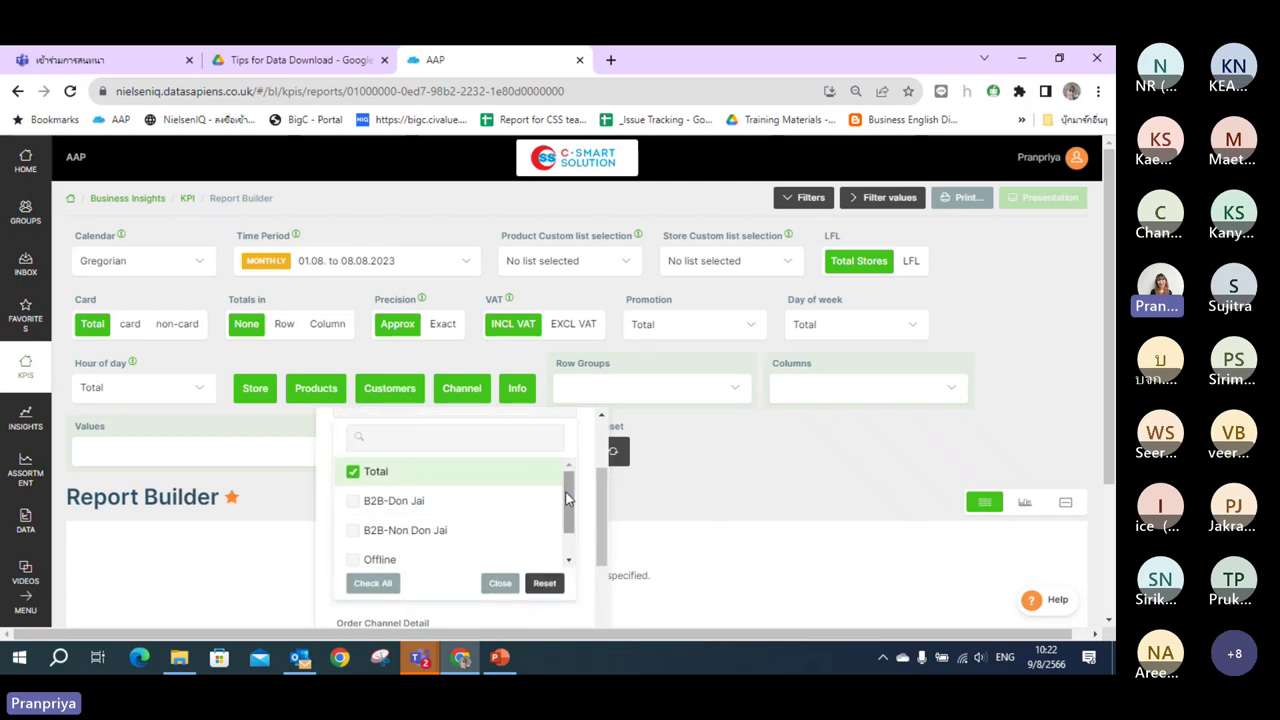
pyautogui.moveTo(567, 498); pyautogui.dragTo(567, 513)
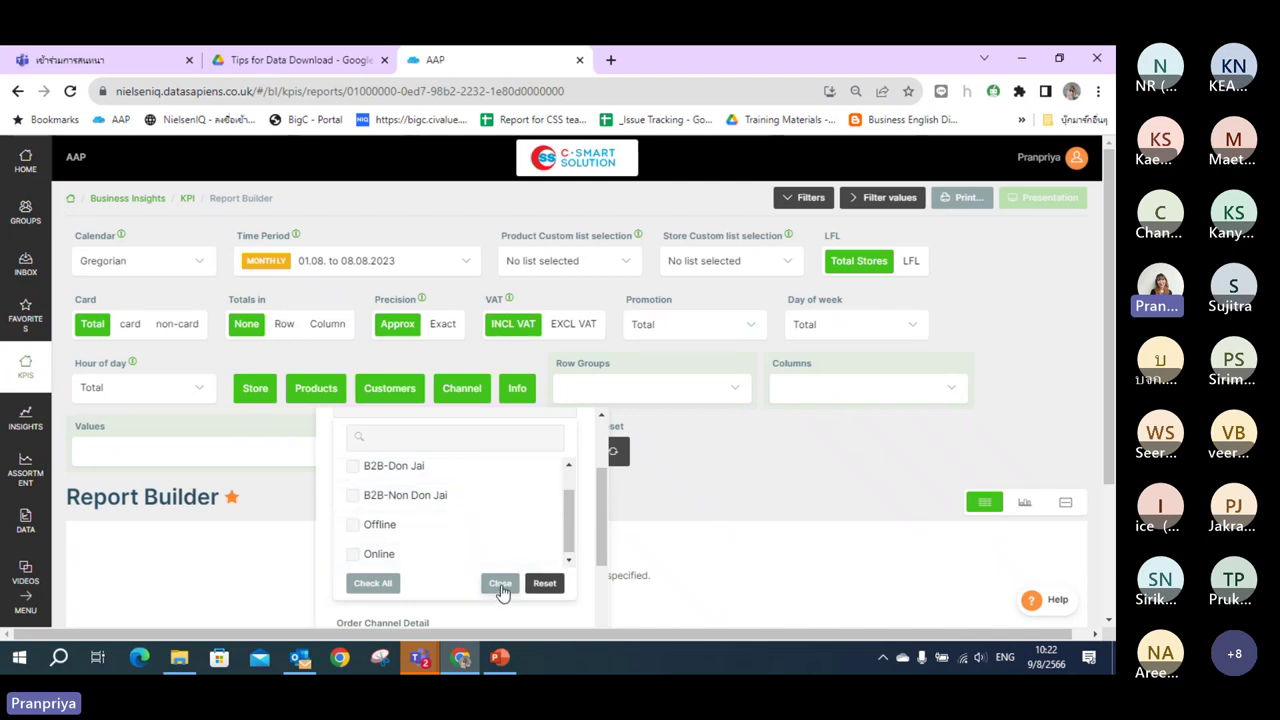
pyautogui.scroll(2, 604, 550)
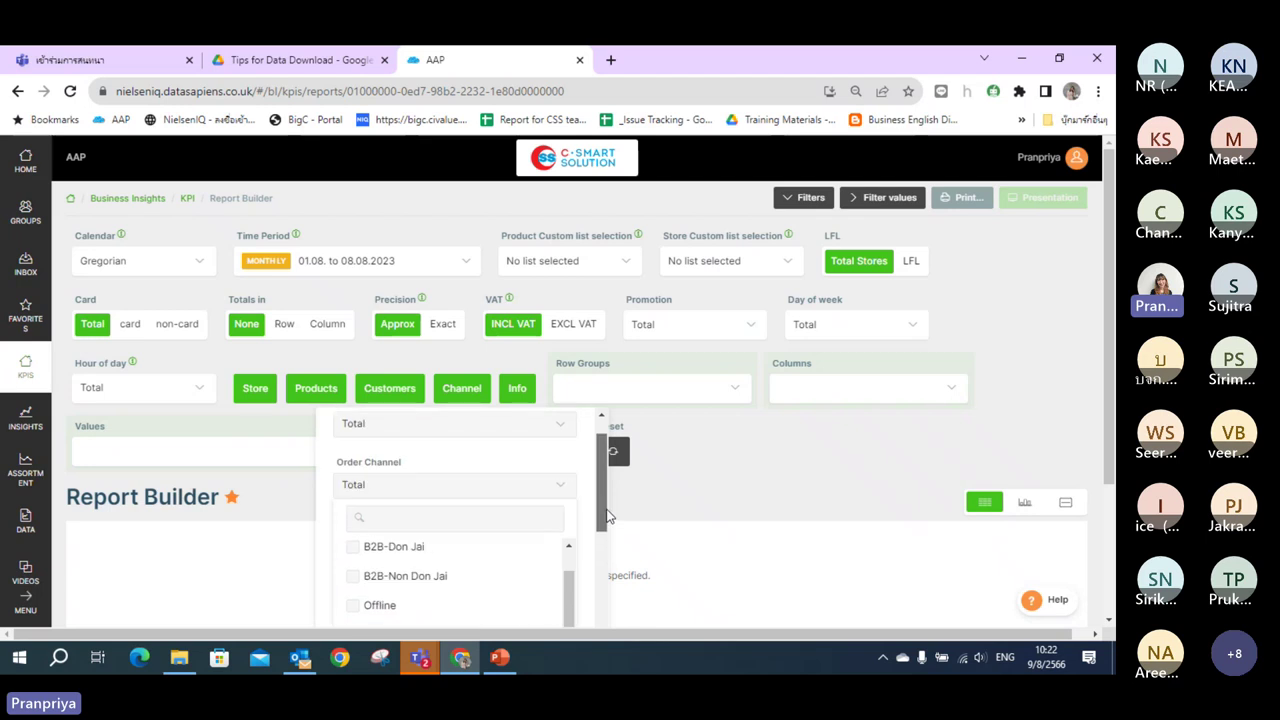
# Step: Set Channel to retail sales and check that Order Channel offers only Offline and Online
pyautogui.click(501, 437)
pyautogui.click(423, 550)
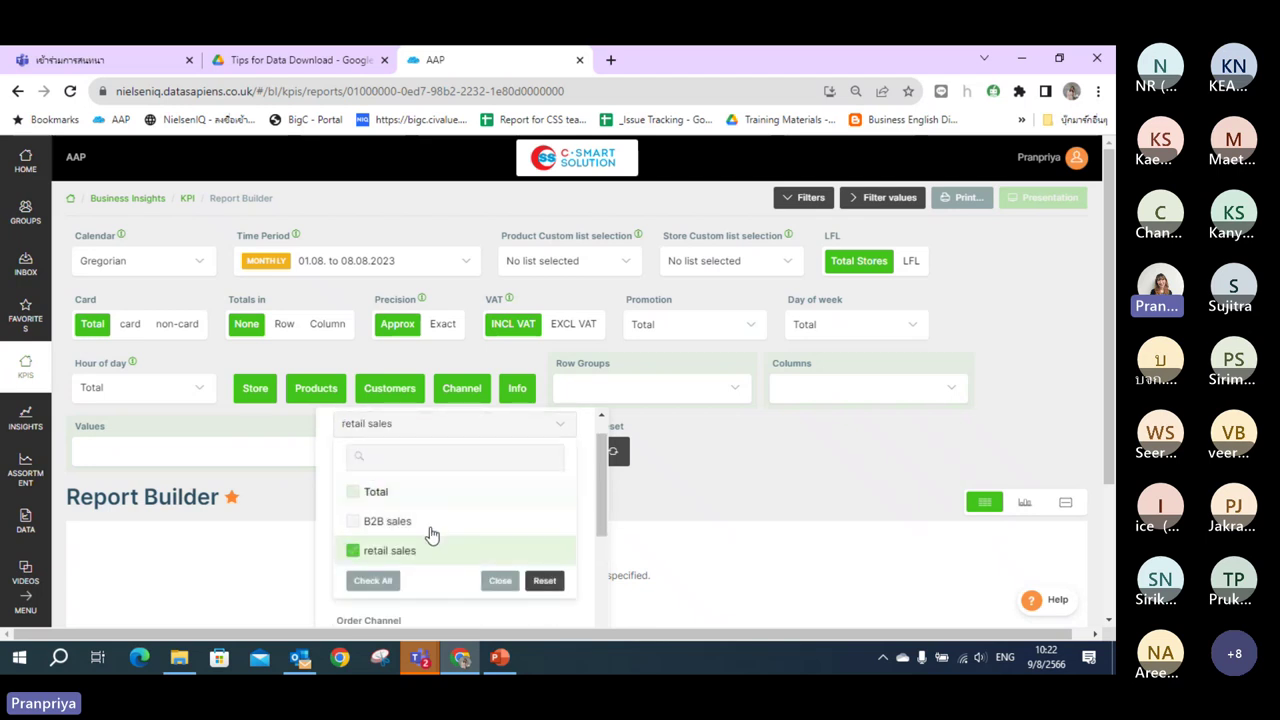
pyautogui.click(474, 428)
pyautogui.click(535, 485)
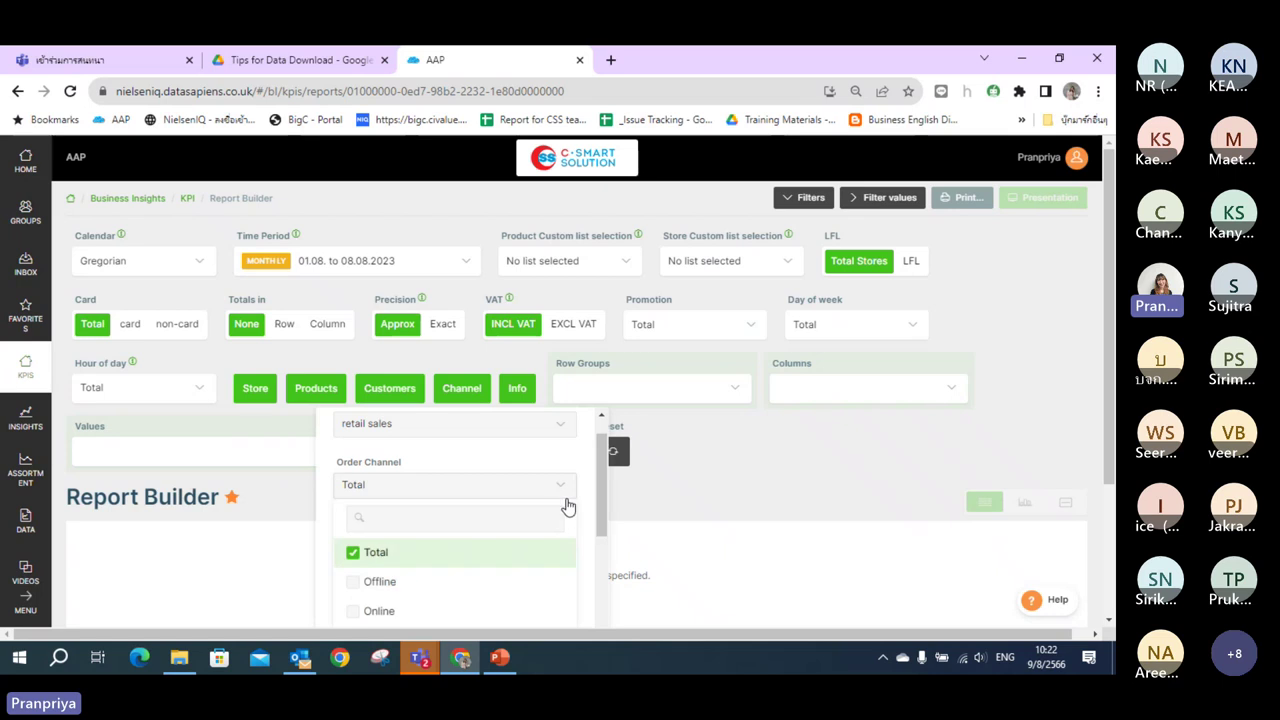
pyautogui.scroll(-2, 528, 525)
pyautogui.scroll(1, 603, 525)
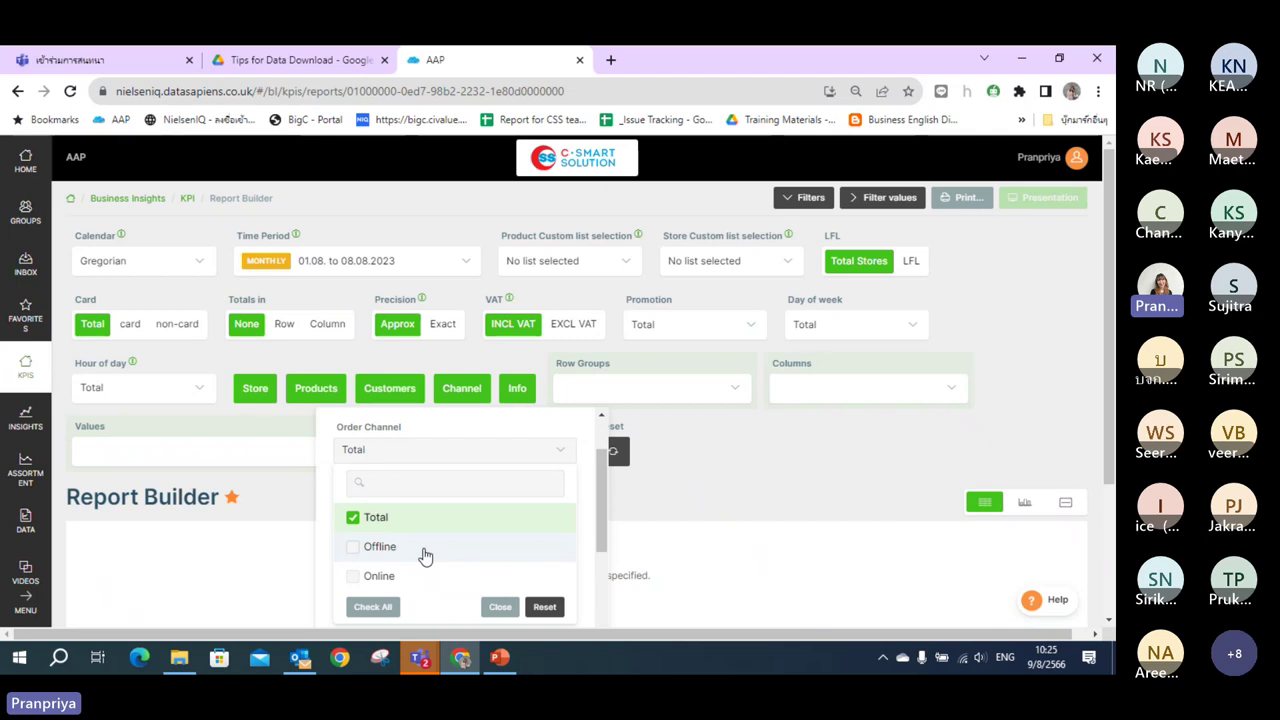
# Step: Change the Channel selection from retail sales to B2B sales
pyautogui.click(556, 455)
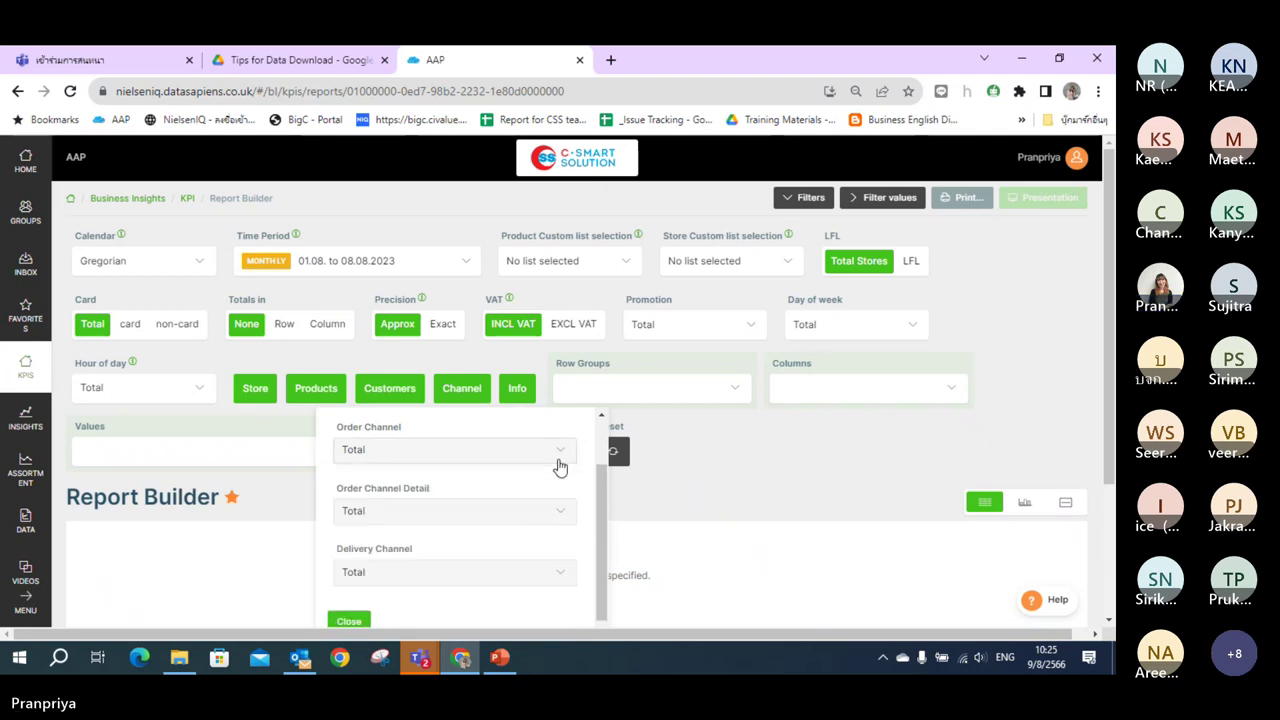
pyautogui.moveTo(596, 495); pyautogui.dragTo(601, 459)
pyautogui.click(540, 459)
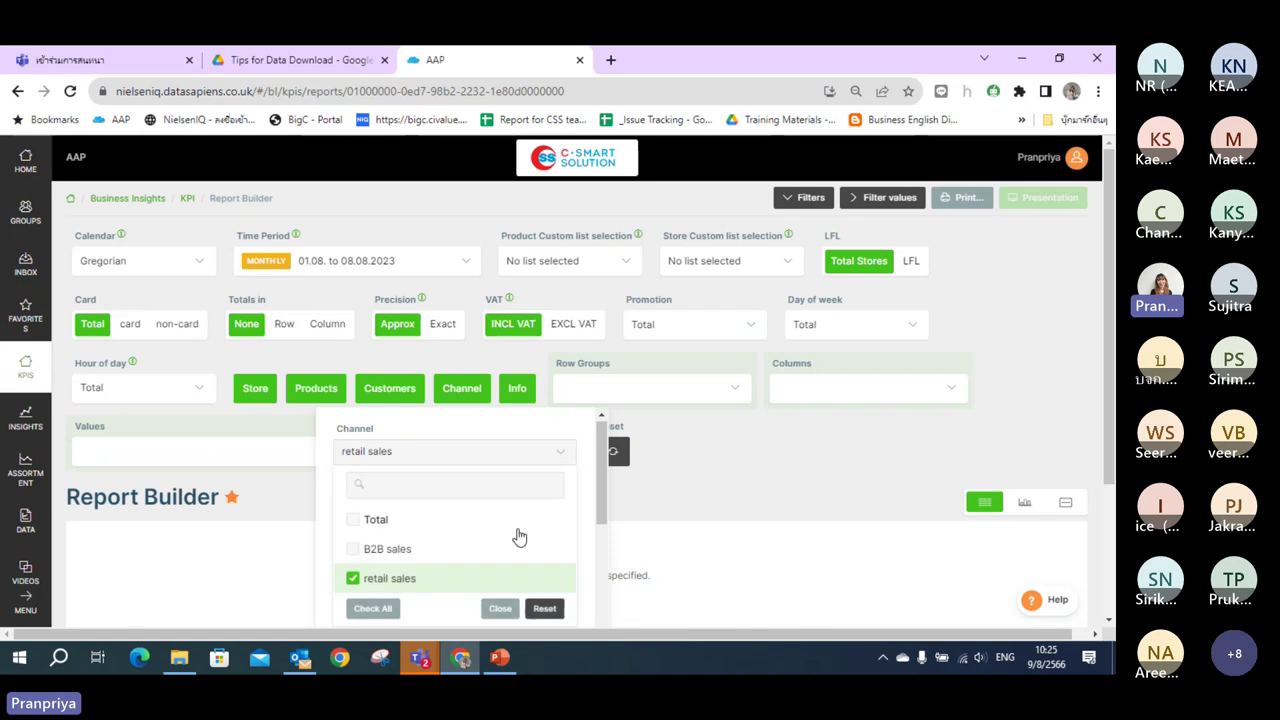
pyautogui.click(405, 550)
pyautogui.click(367, 590)
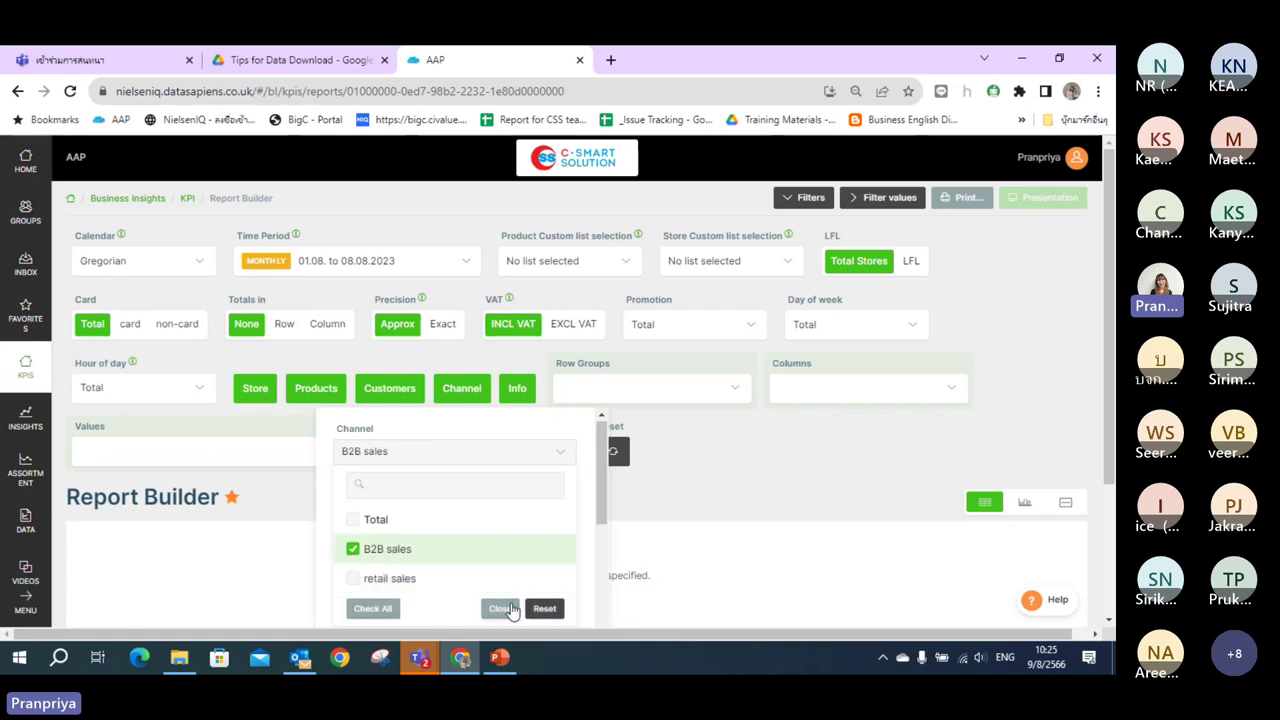
pyautogui.click(500, 608)
# Step: Review the Order Channel options for B2B sales, with Total kept checked
pyautogui.scroll(-1, 605, 503)
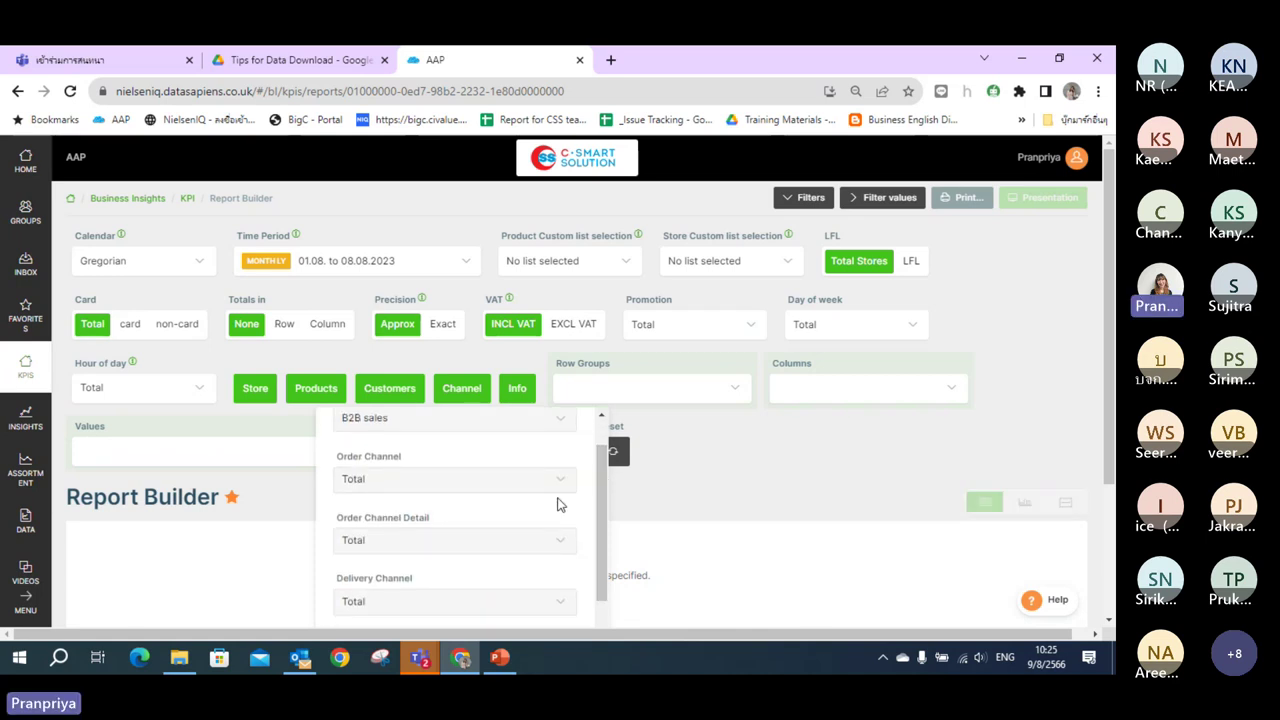
pyautogui.click(558, 482)
pyautogui.scroll(-1, 540, 520)
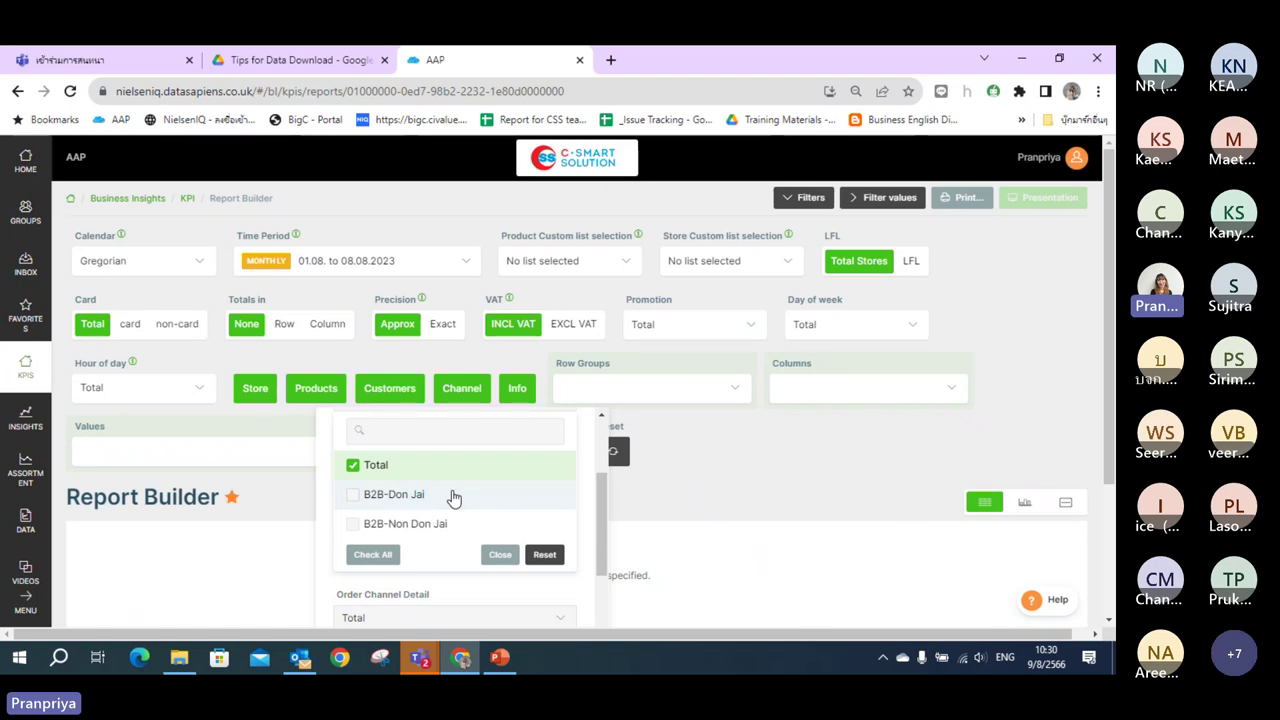
pyautogui.click(228, 545)
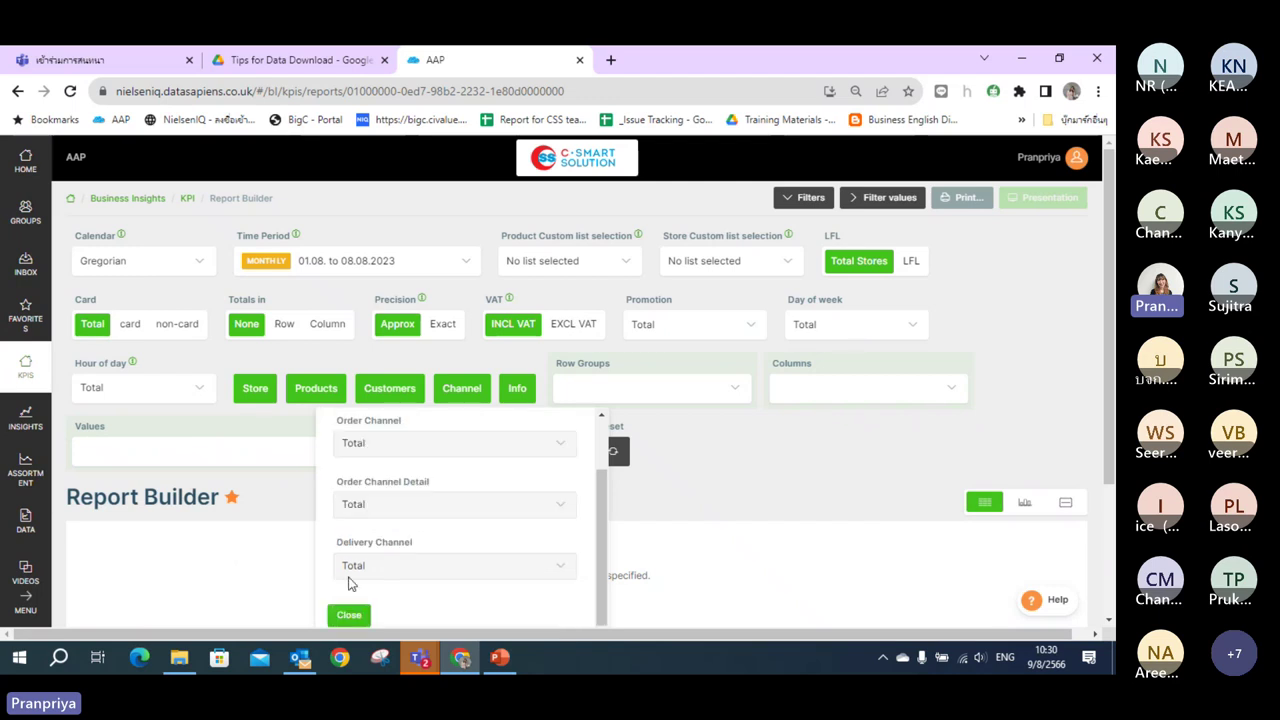
pyautogui.click(510, 510)
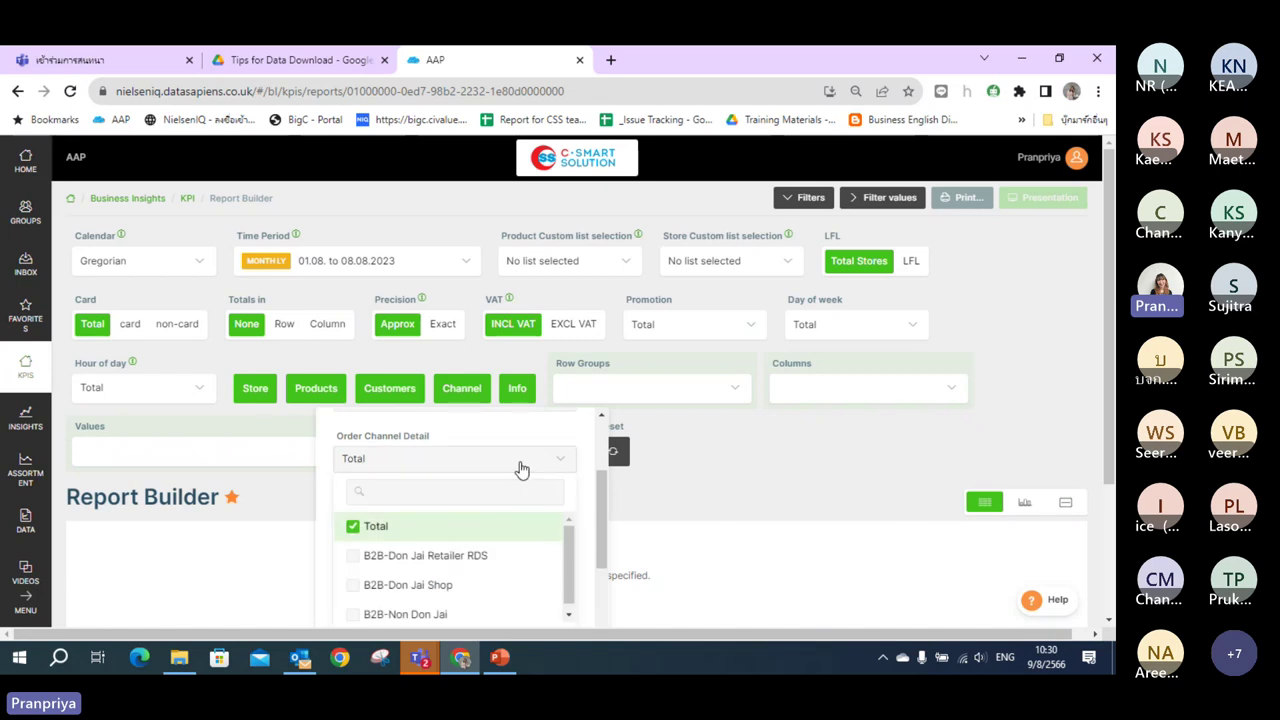
pyautogui.click(520, 466)
pyautogui.moveTo(598, 494); pyautogui.dragTo(603, 485)
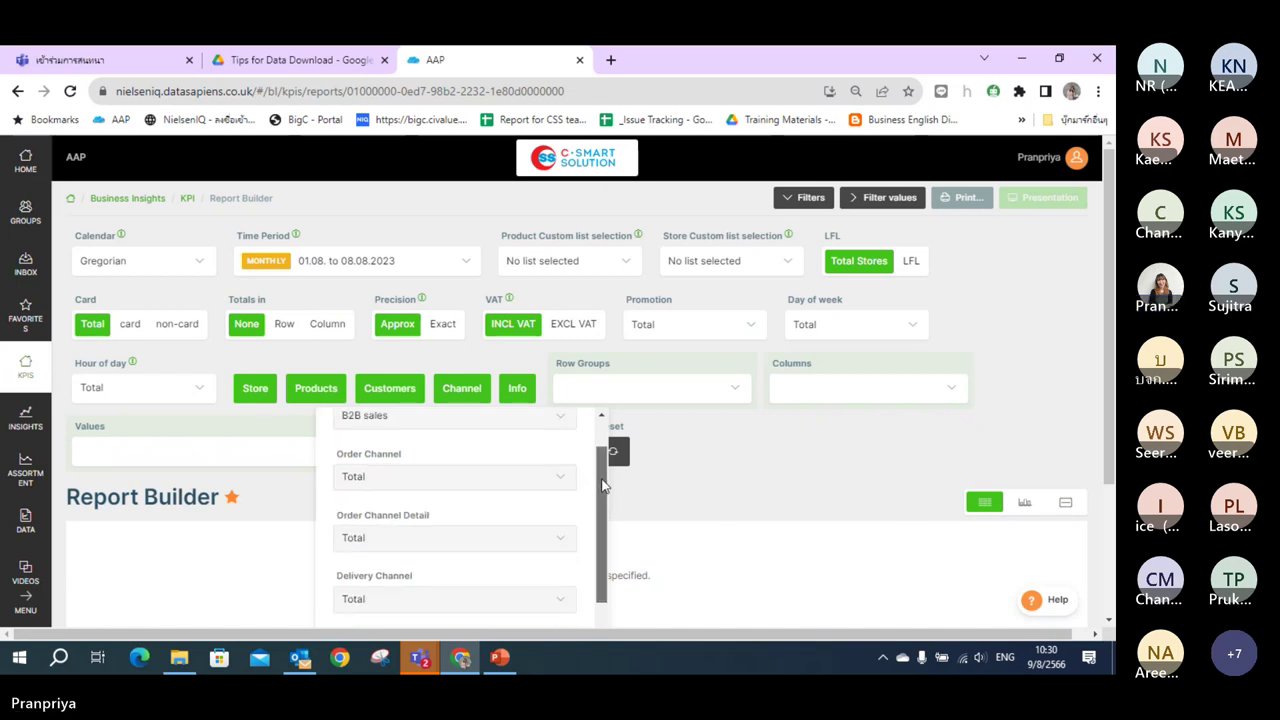
pyautogui.click(540, 482)
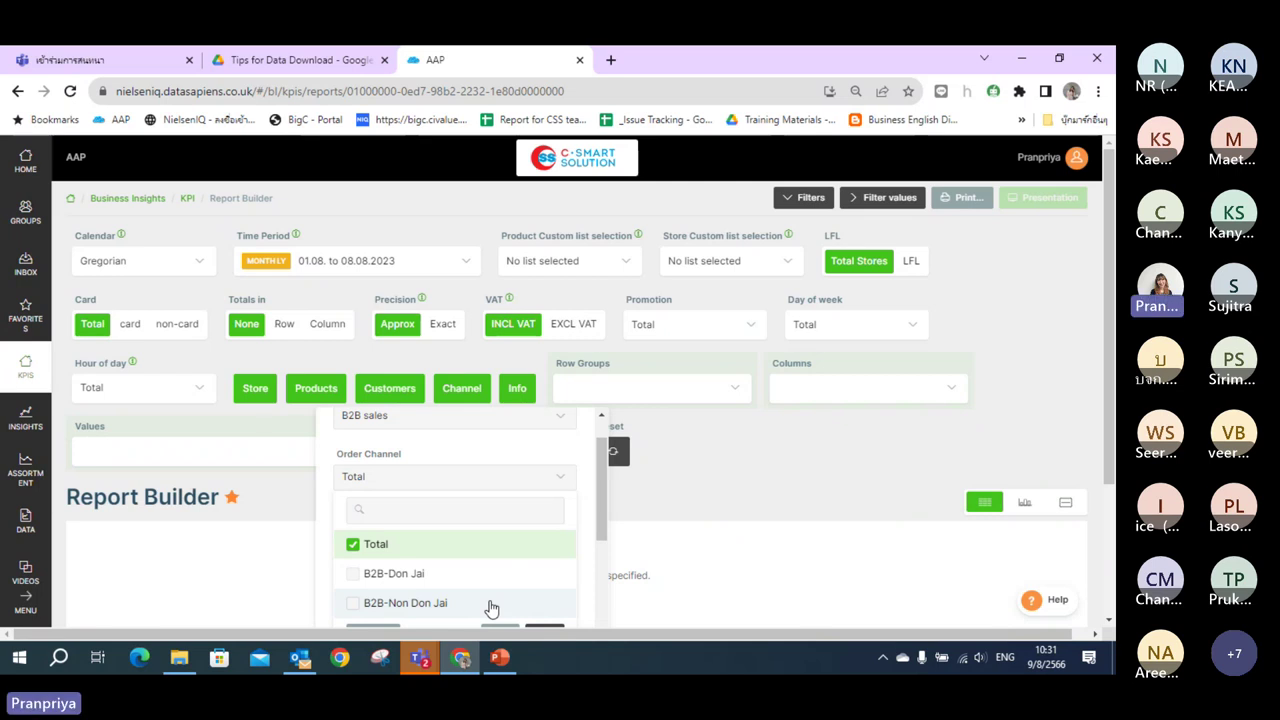
pyautogui.scroll(-1, 602, 490)
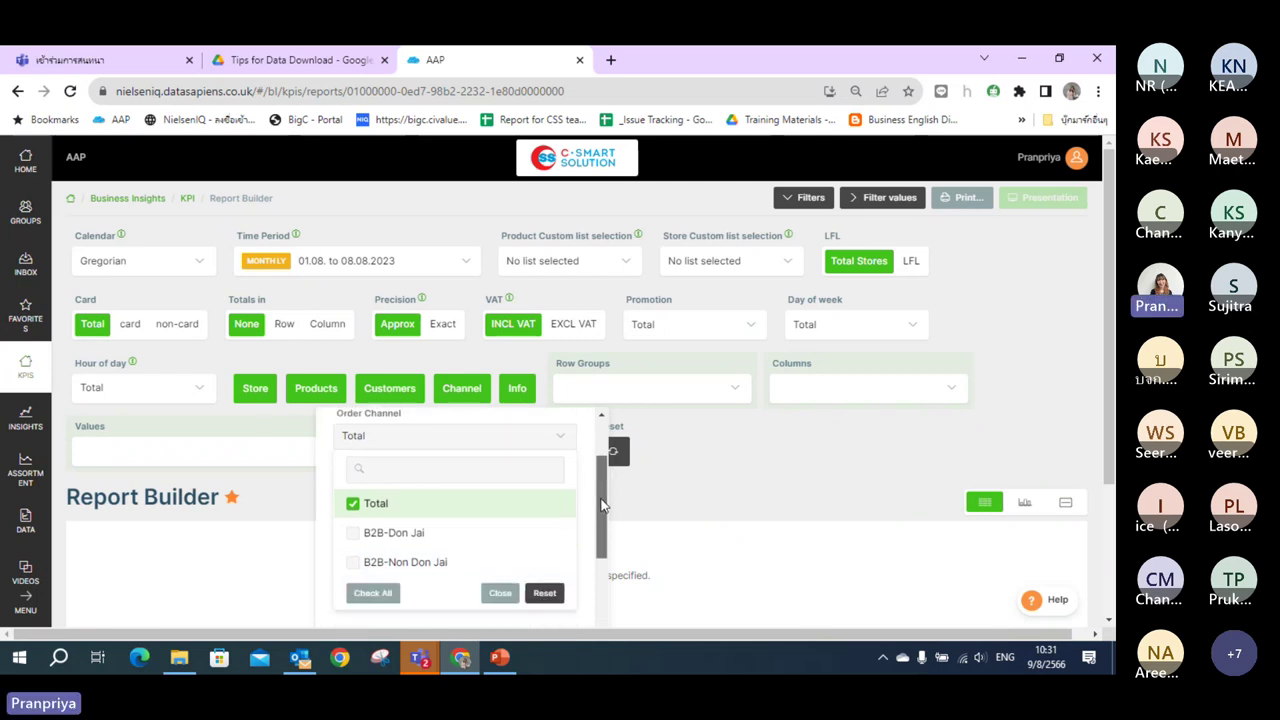
pyautogui.click(500, 592)
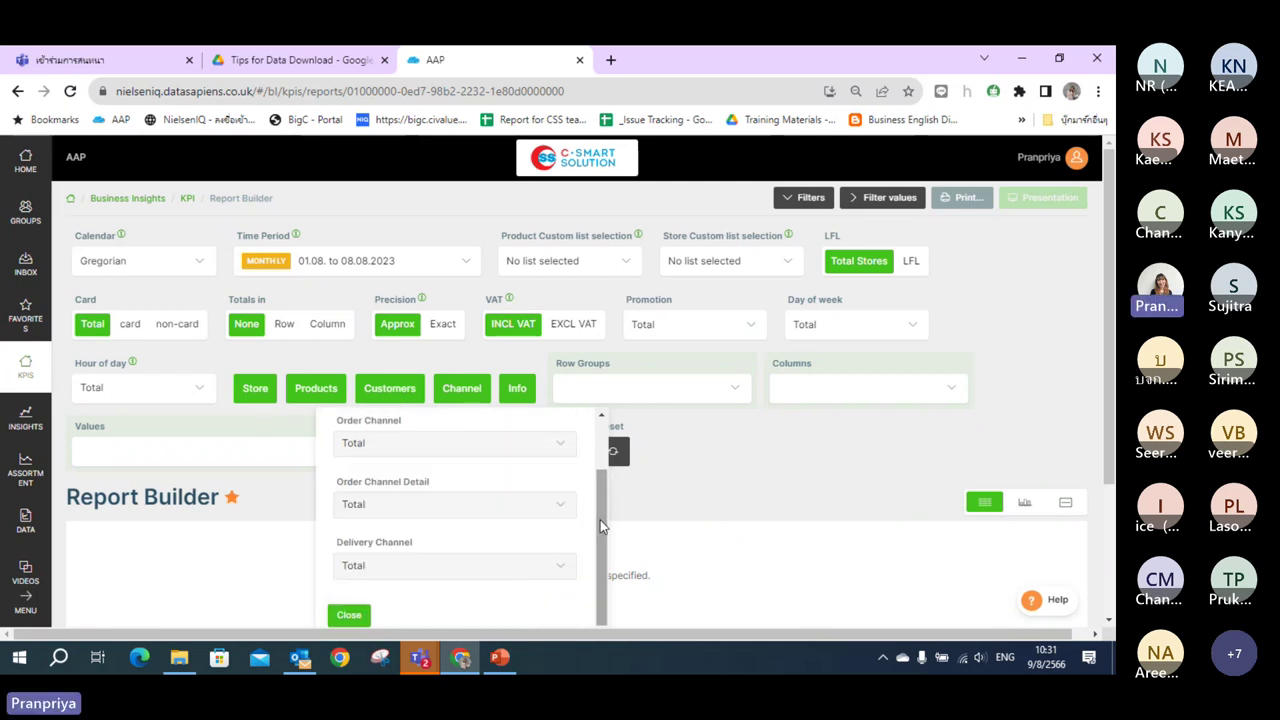
pyautogui.scroll(2, 608, 526)
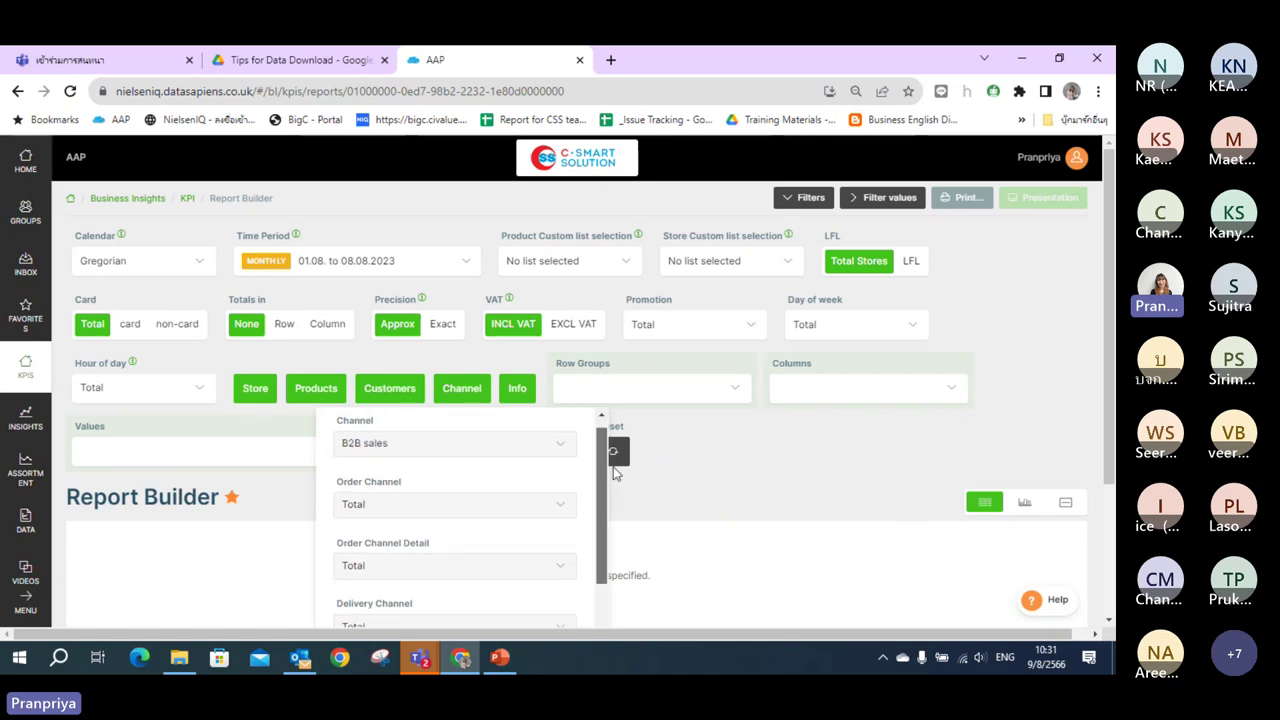
# Step: Replace B2B sales with Total as the only Channel choice and close the filter settings
pyautogui.click(440, 405)
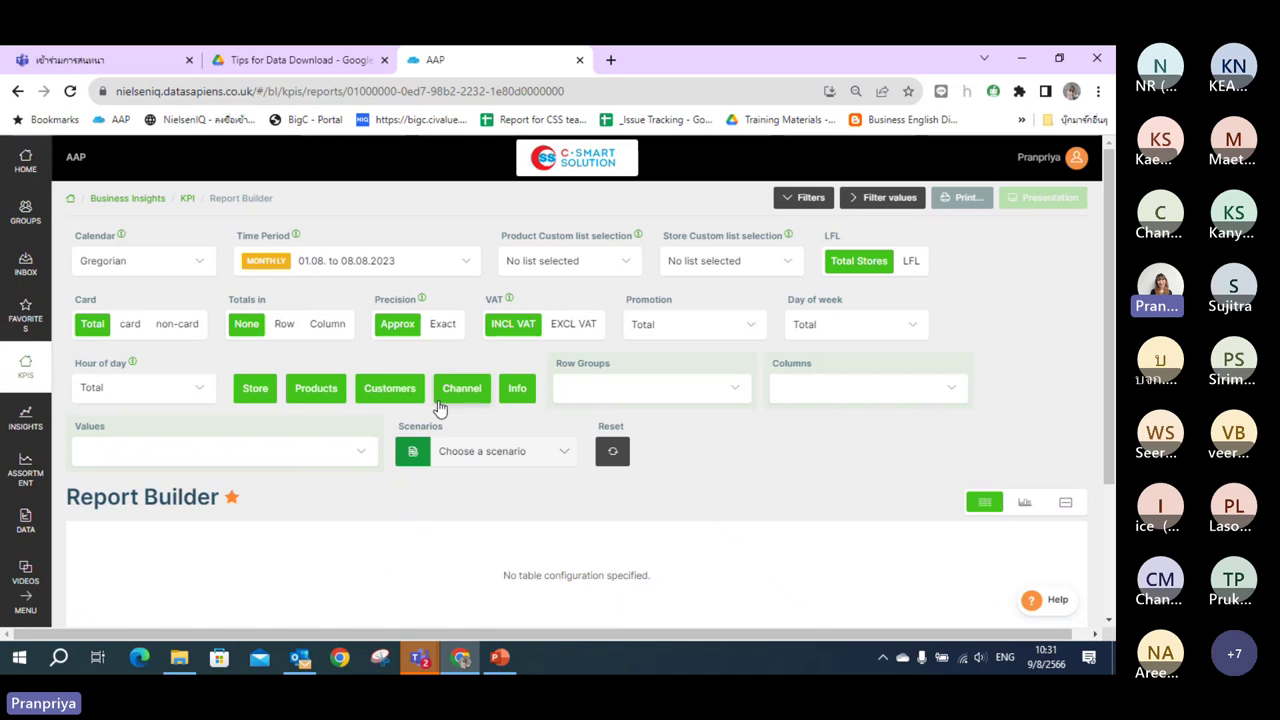
pyautogui.click(452, 394)
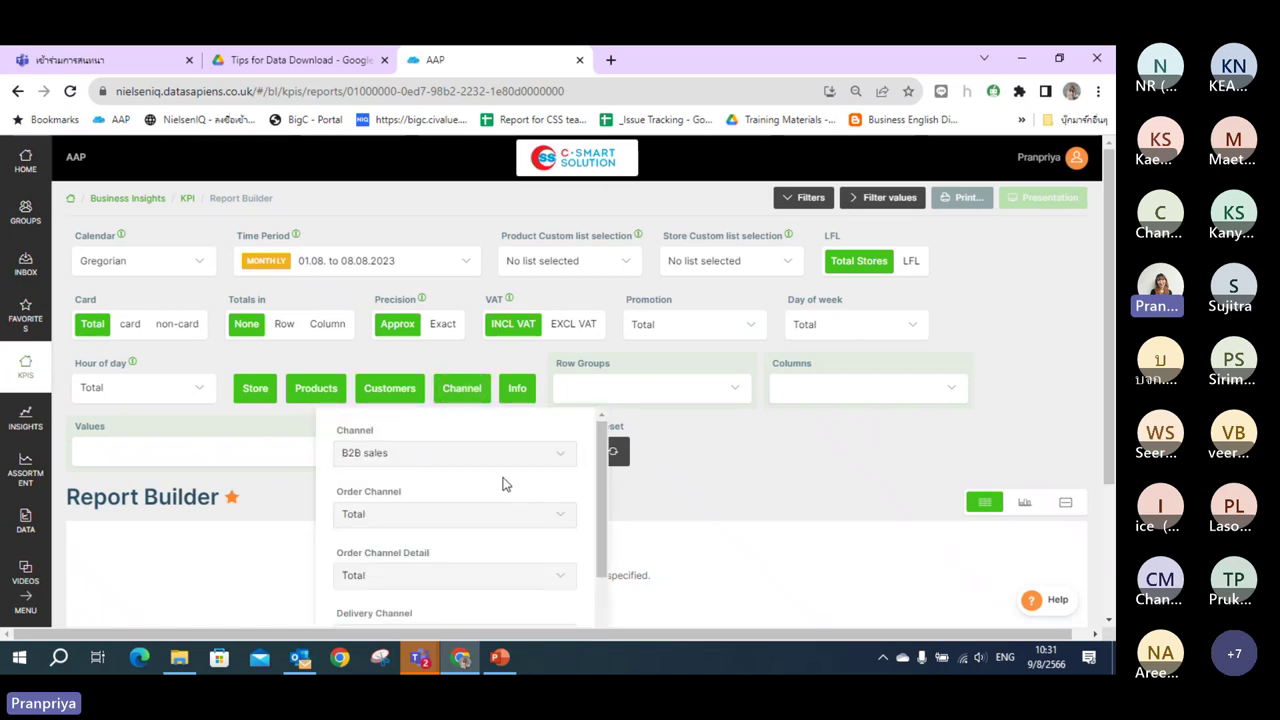
pyautogui.click(540, 454)
pyautogui.click(424, 521)
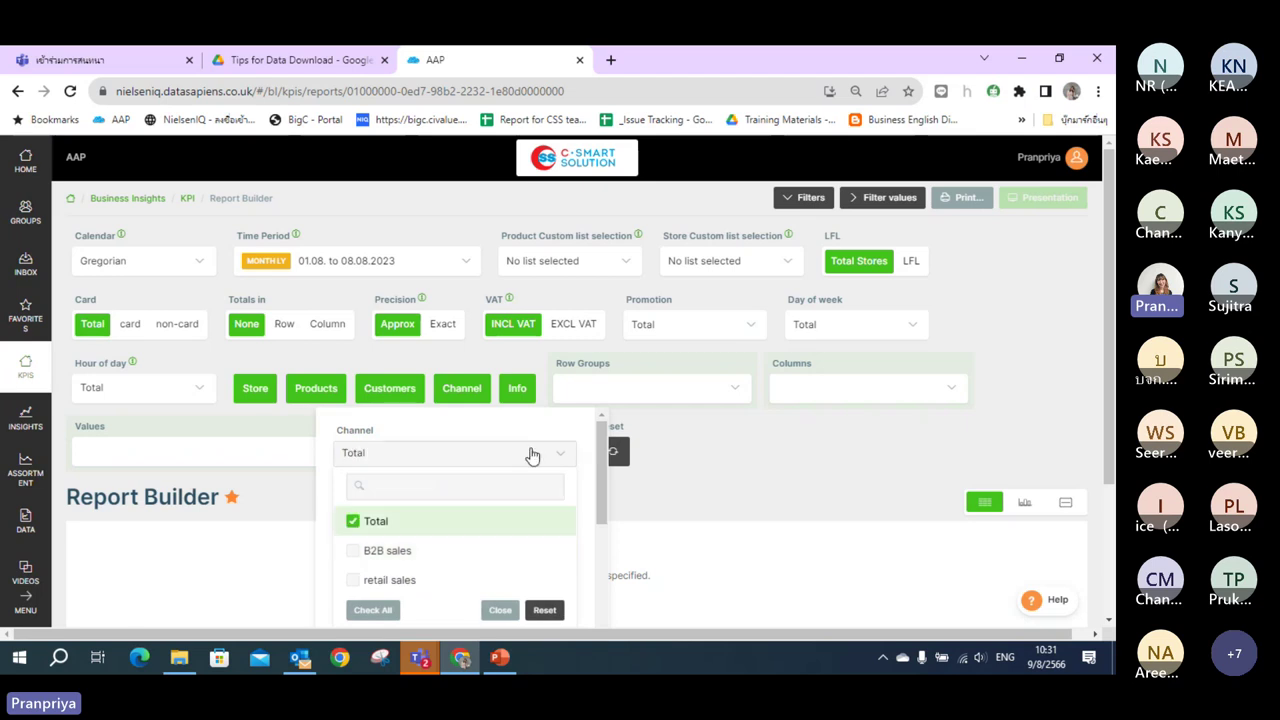
pyautogui.click(529, 452)
pyautogui.click(515, 468)
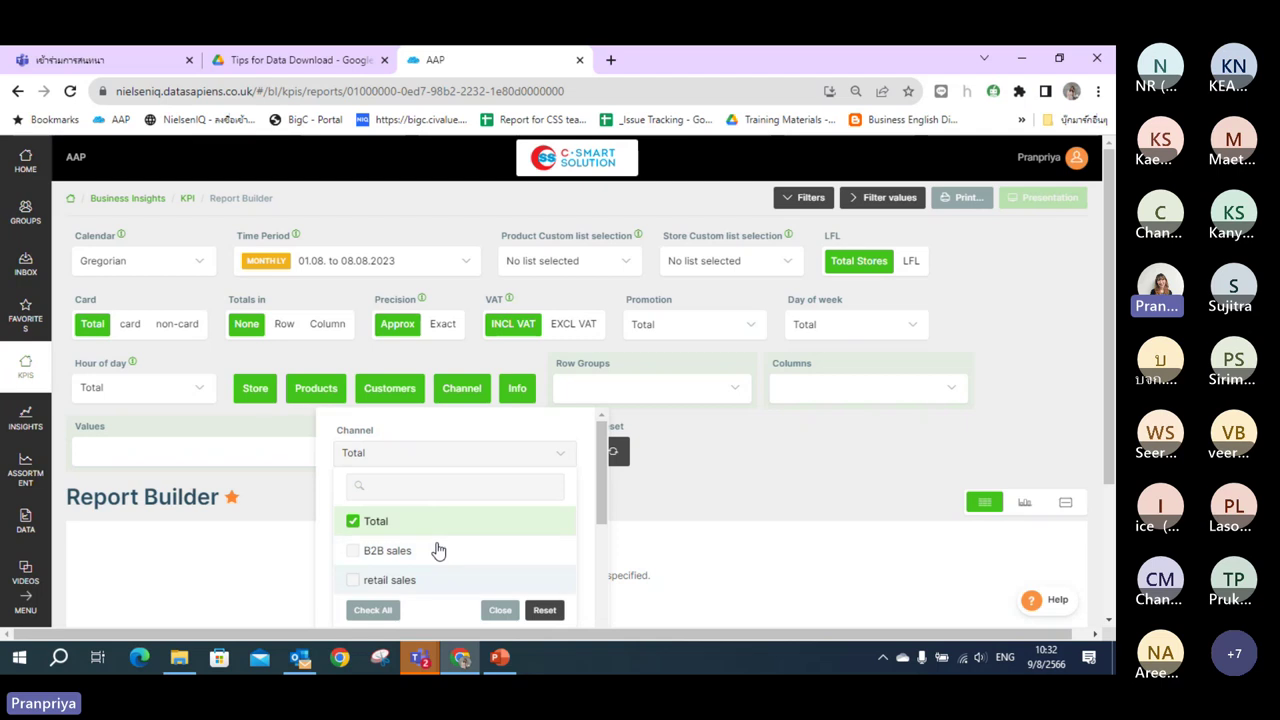
pyautogui.click(467, 456)
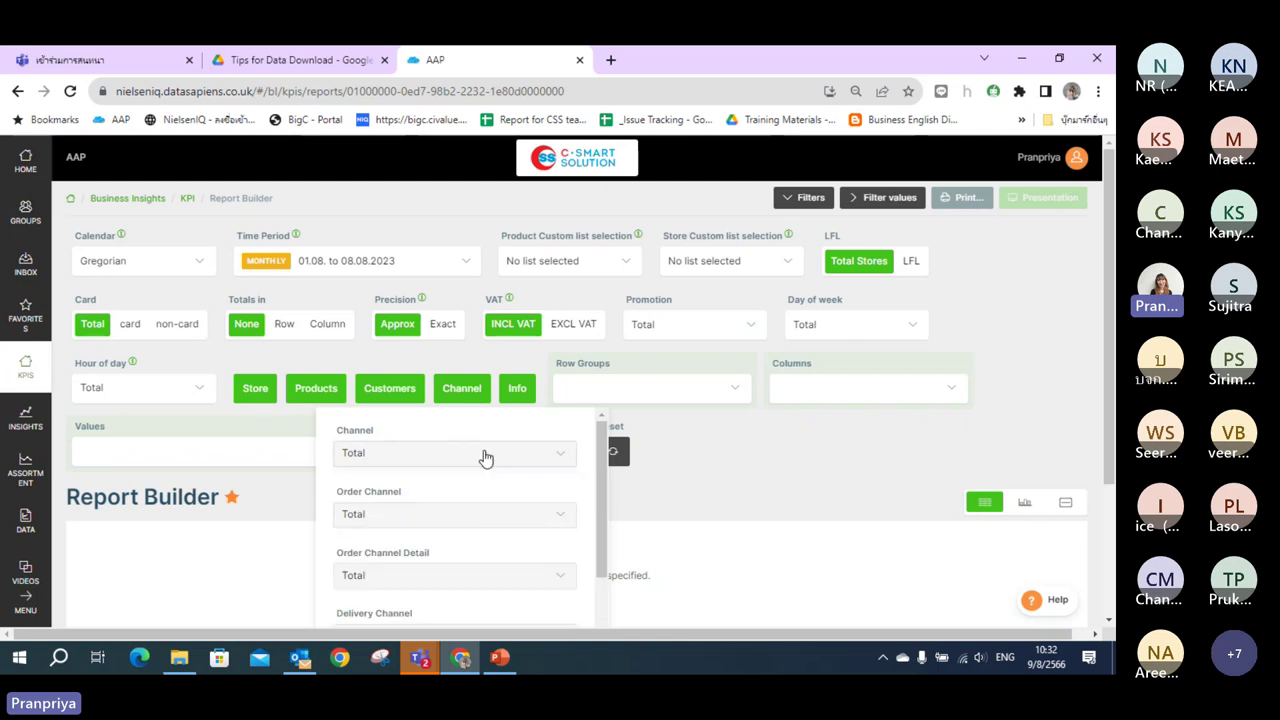
pyautogui.click(485, 457)
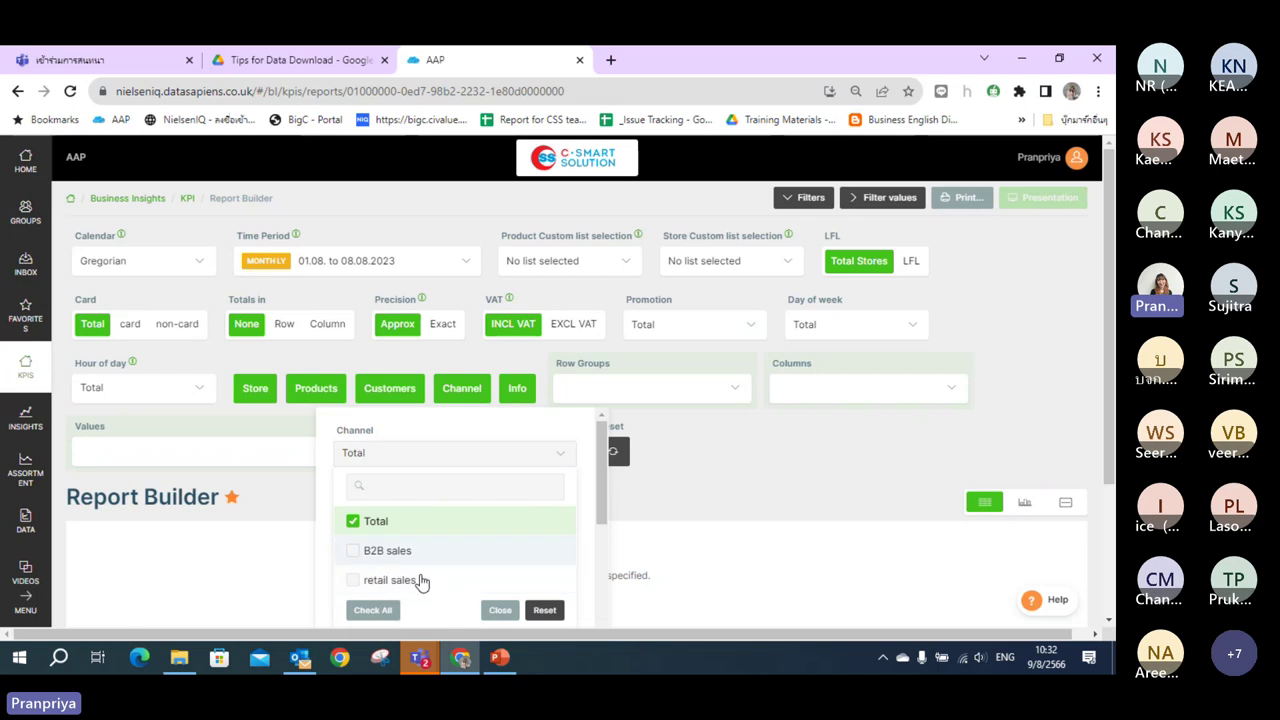
pyautogui.click(497, 609)
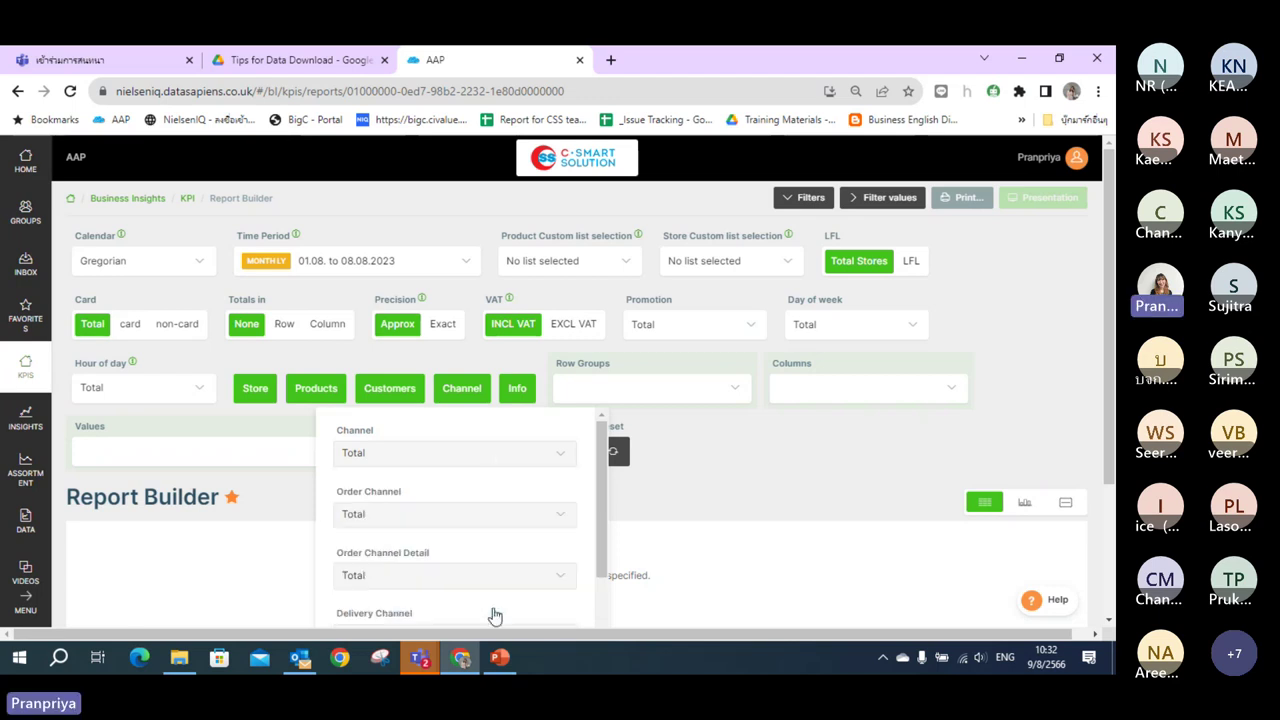
pyautogui.click(463, 392)
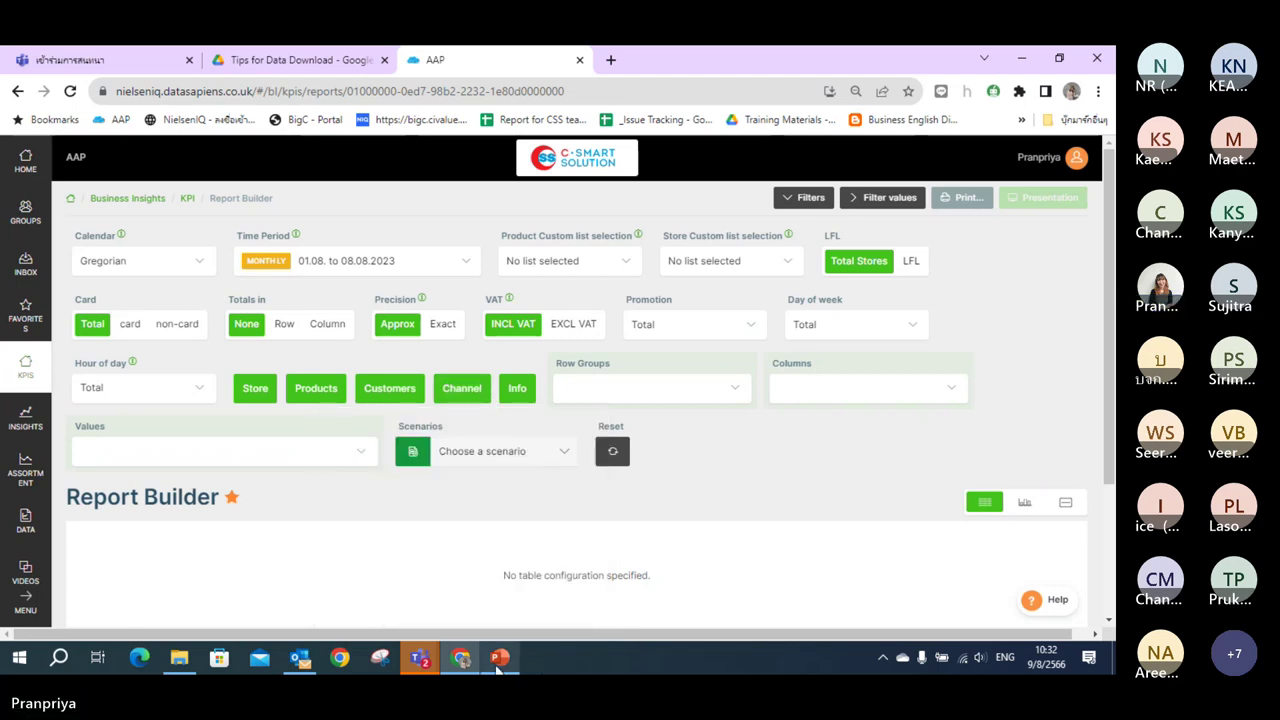
# Step: Bring up the PowerPoint deck and present slide 11, Dimensions and Granularity, full-screen
pyautogui.moveTo(499, 670)
pyautogui.click(525, 612)
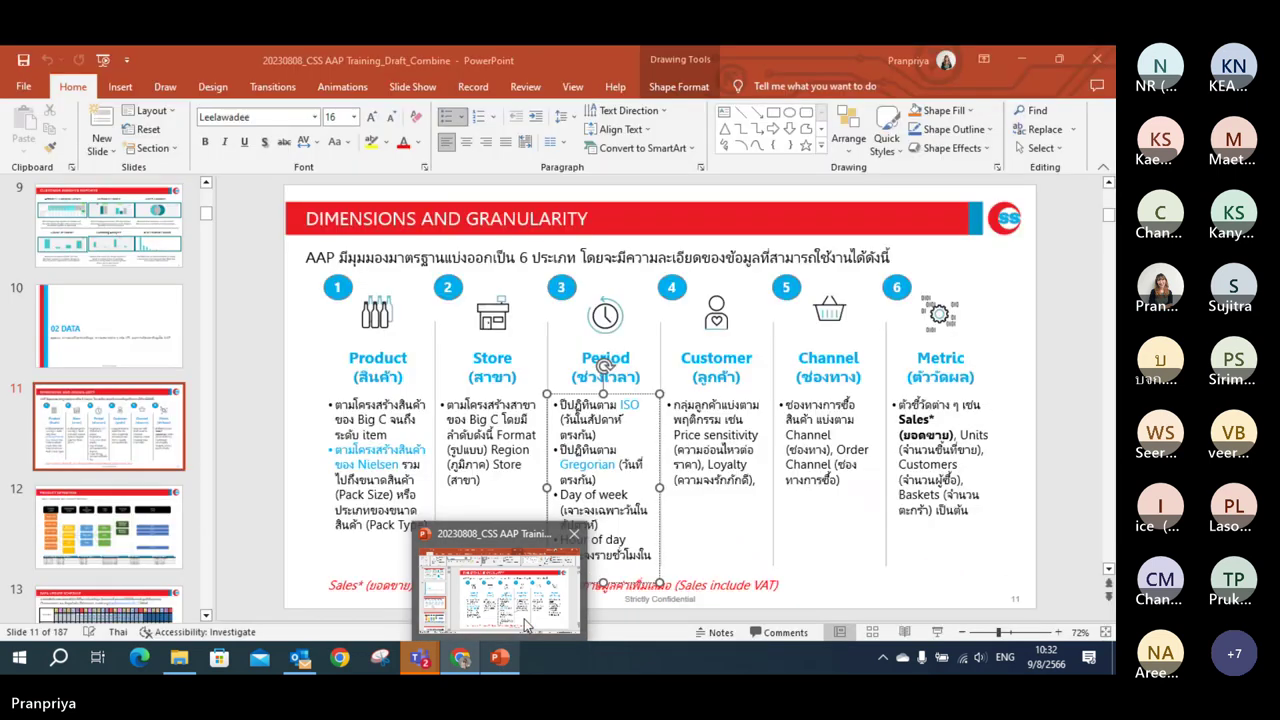
pyautogui.click(806, 551)
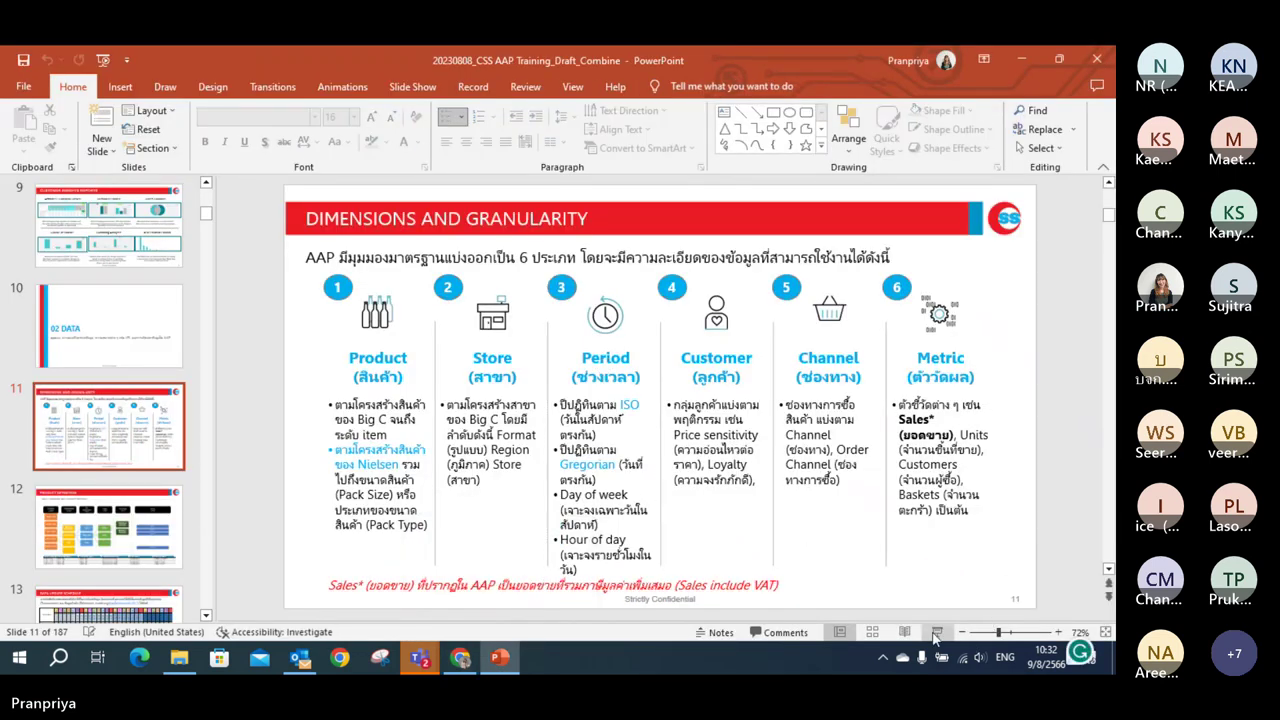
pyautogui.click(935, 632)
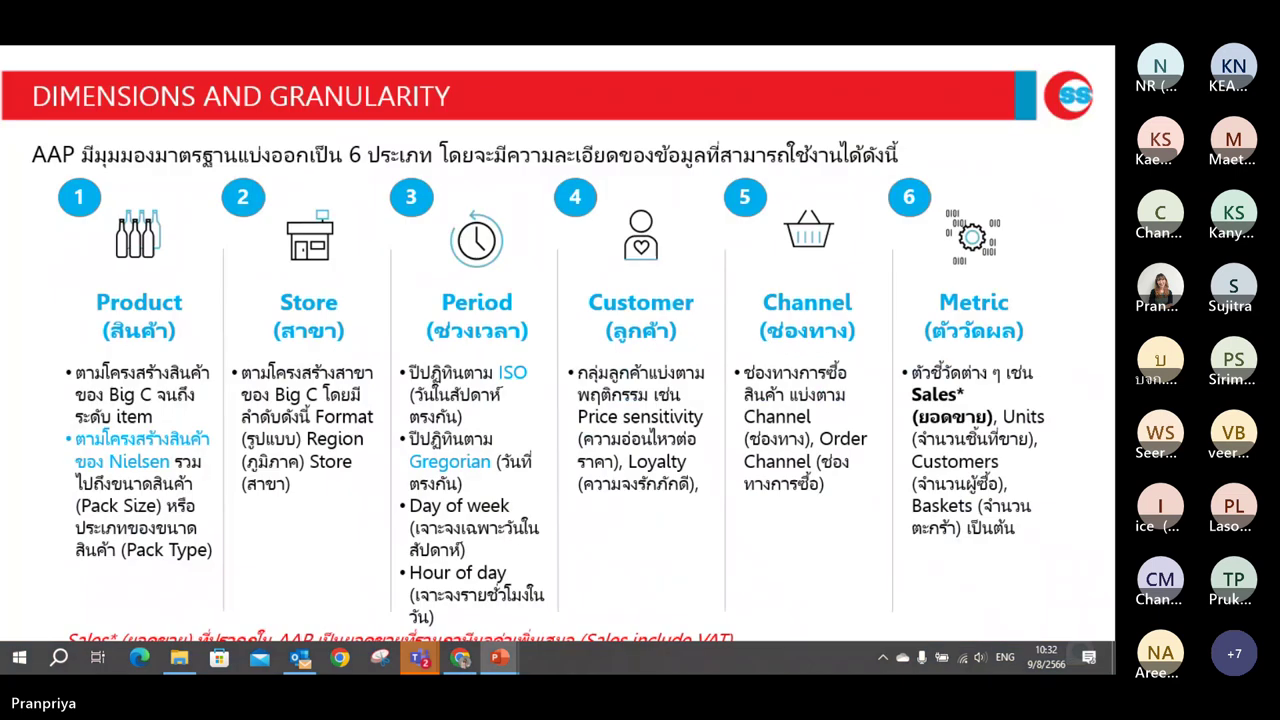
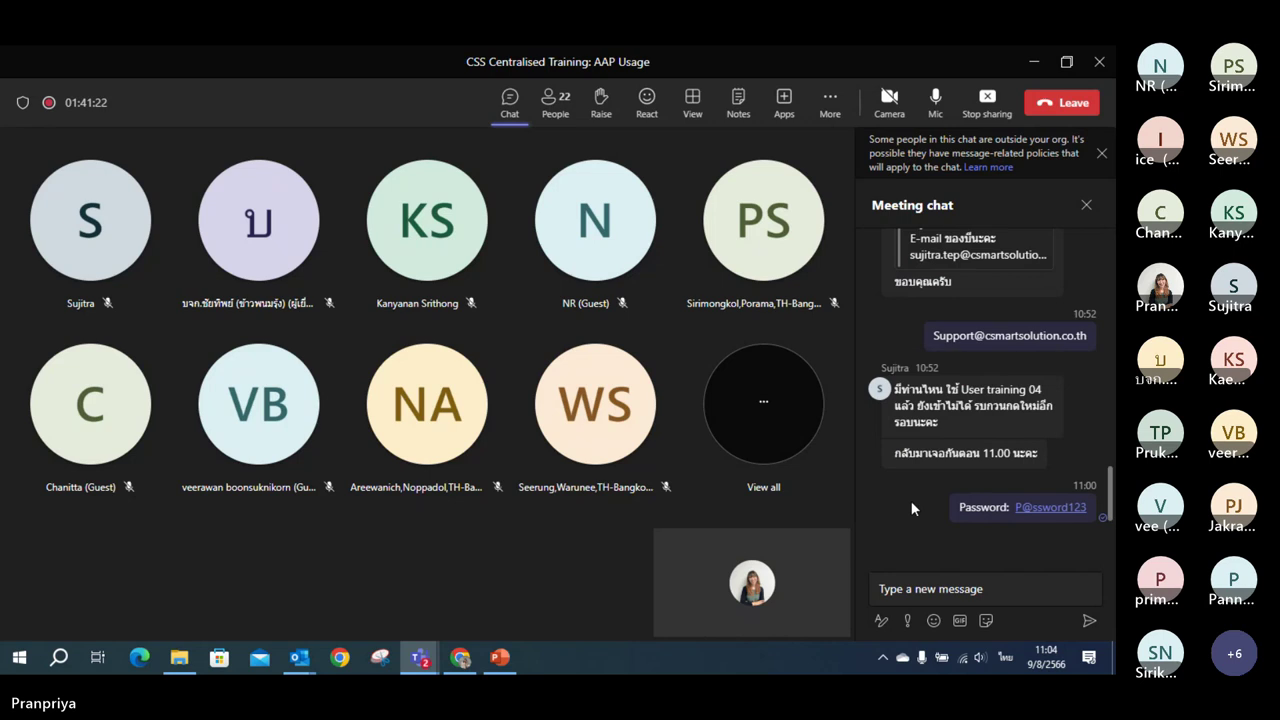
# Step: Switch the shared screen from the Teams meeting to the browser showing the AAP home page
pyautogui.click(547, 665)
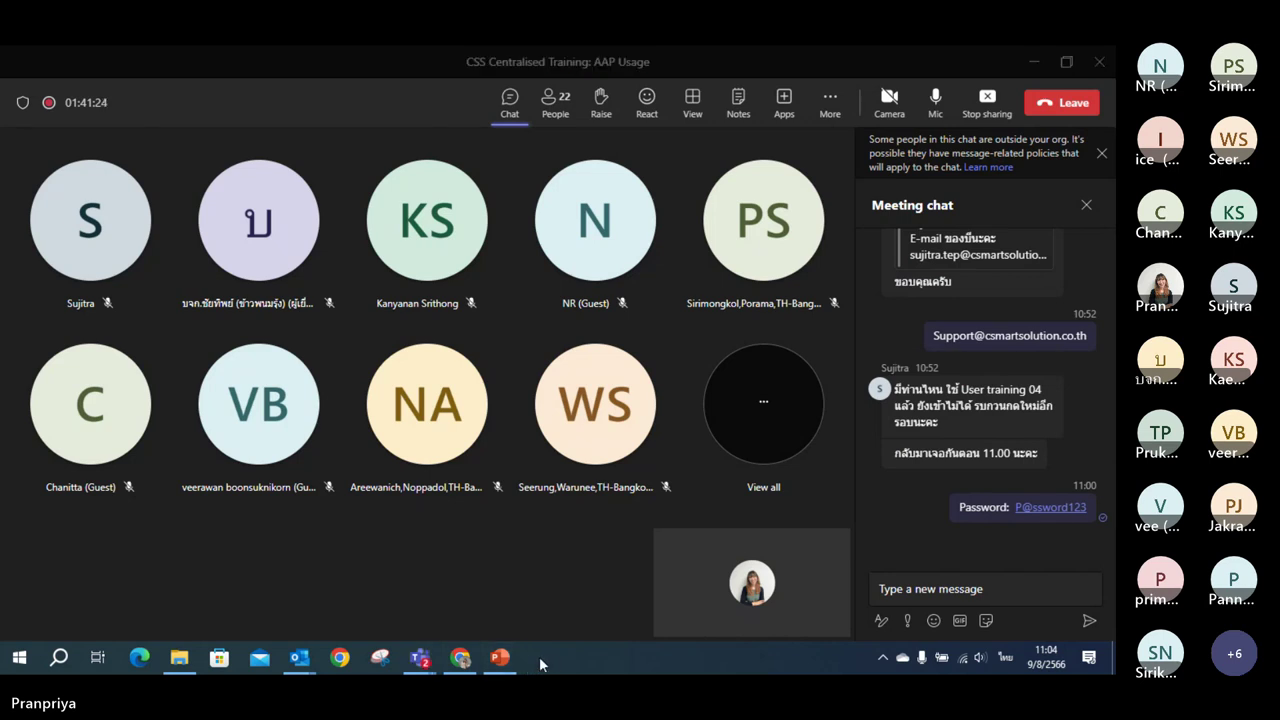
pyautogui.moveTo(500, 662)
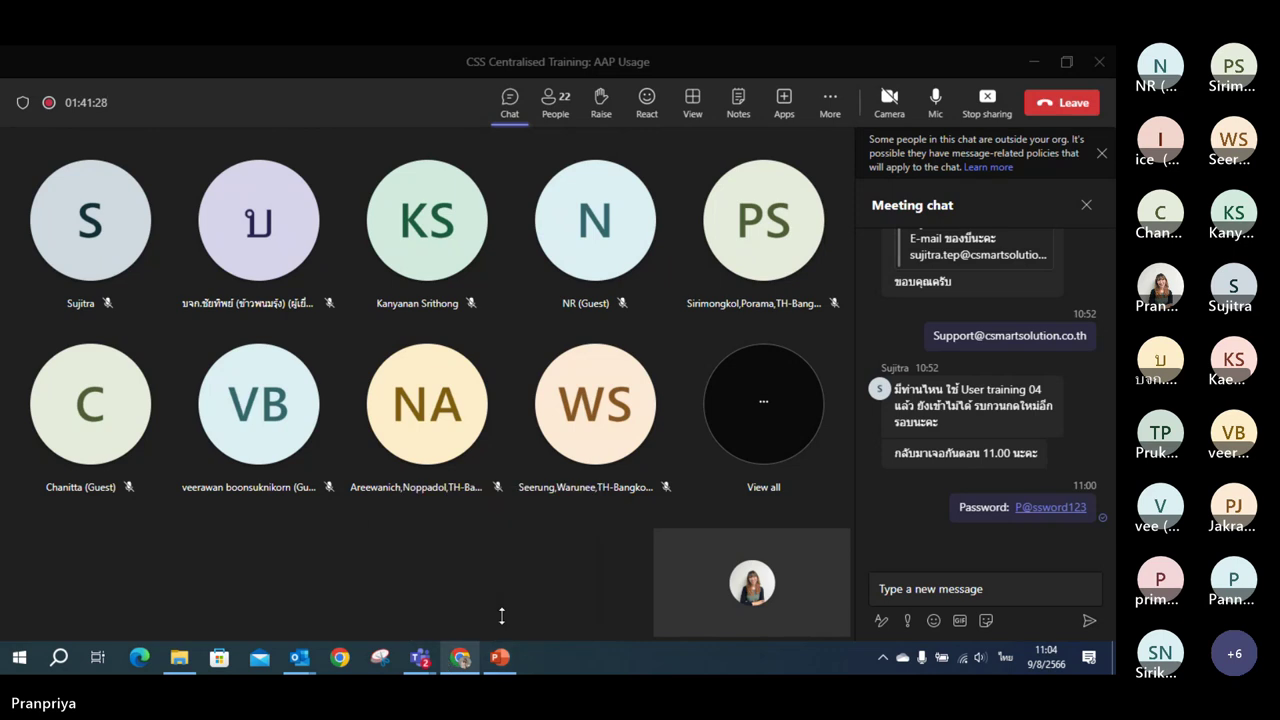
pyautogui.click(460, 657)
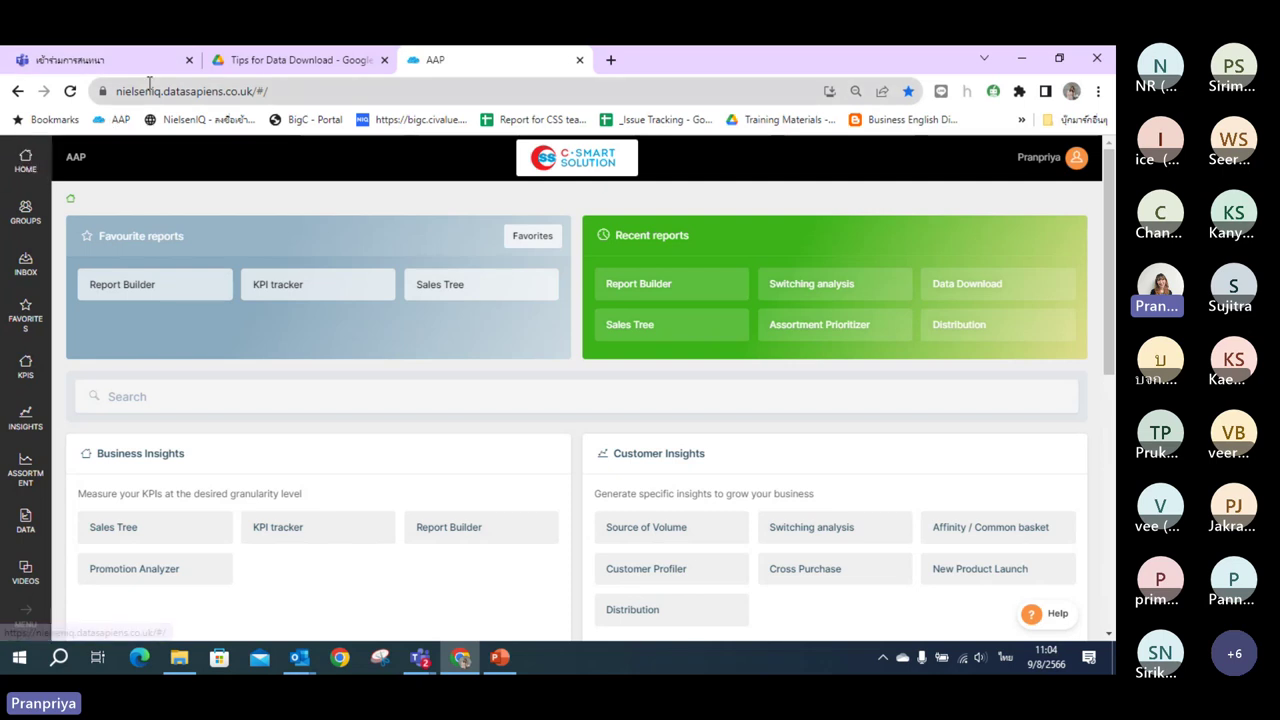
pyautogui.click(220, 92)
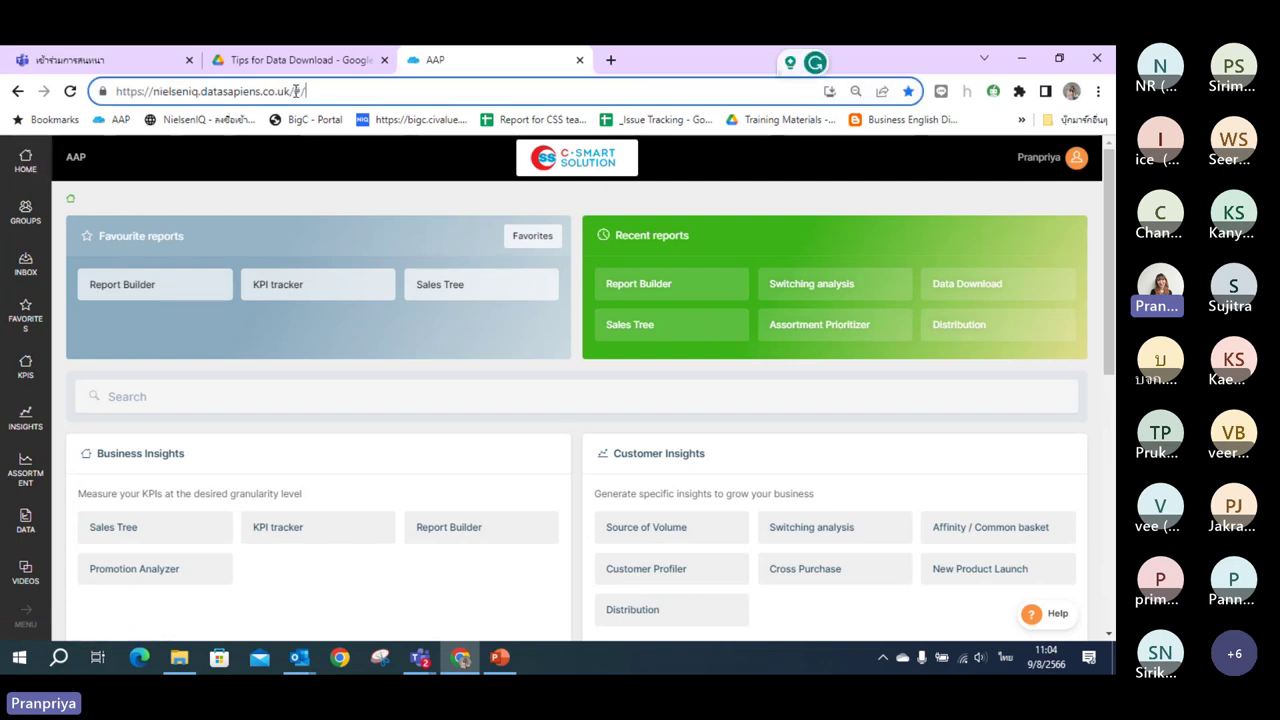
pyautogui.click(578, 196)
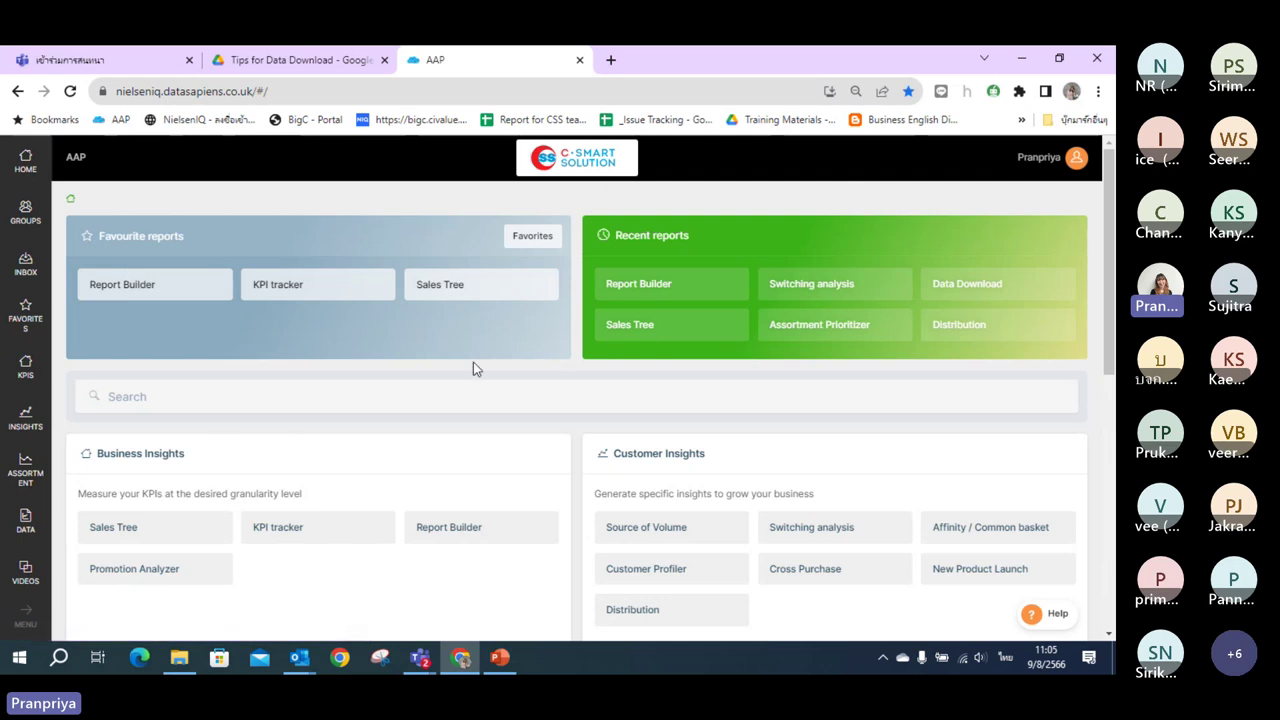
pyautogui.scroll(-1, 474, 364)
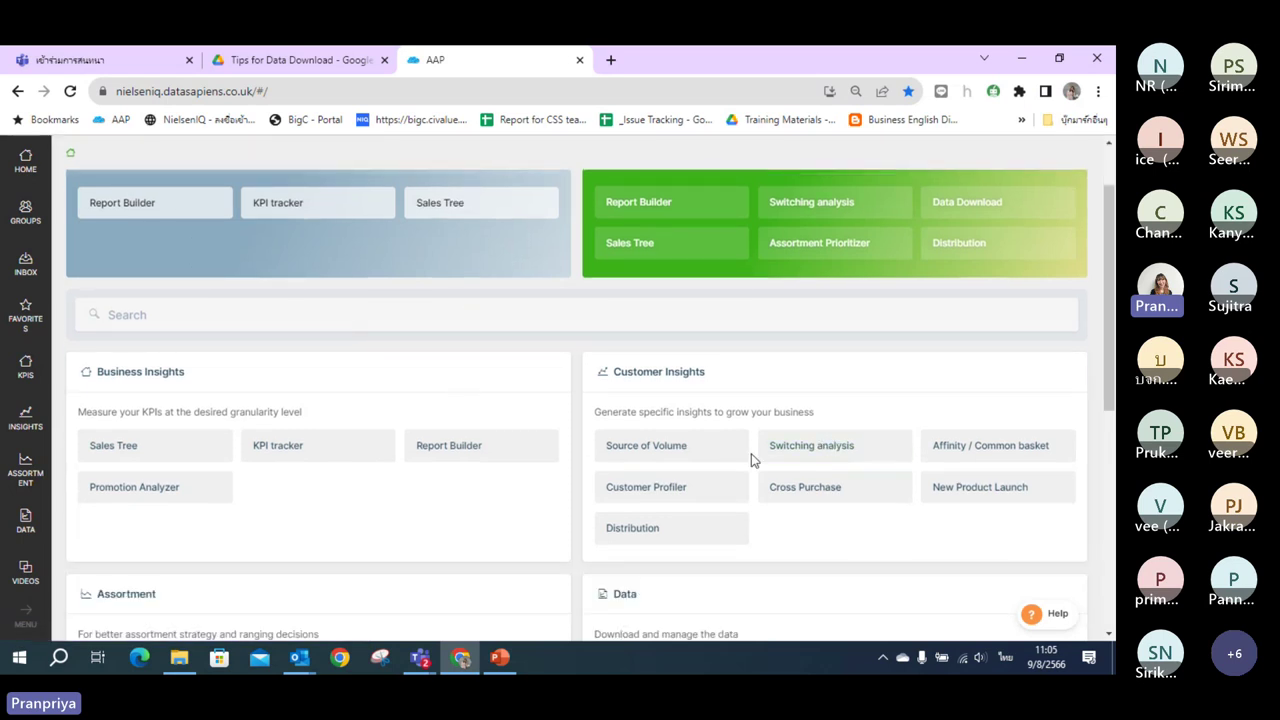
pyautogui.scroll(1, 548, 380)
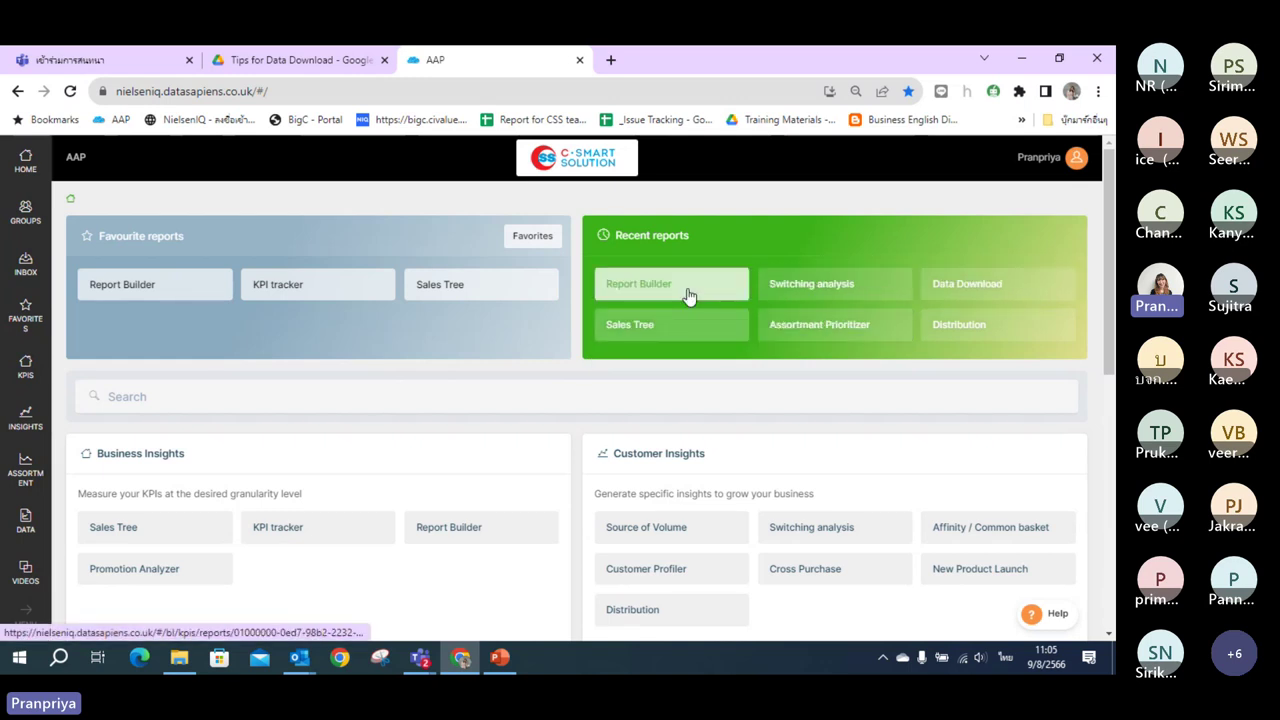
pyautogui.scroll(-1, 1104, 290)
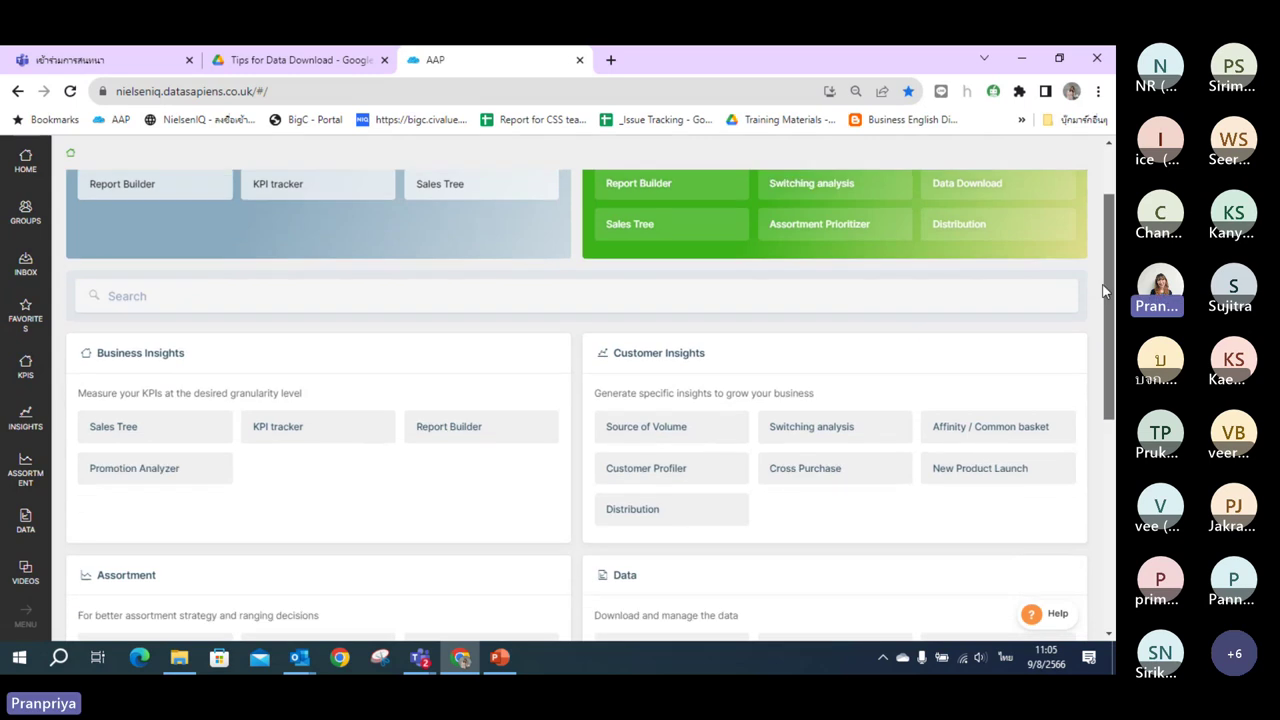
pyautogui.scroll(-1, 1100, 305)
pyautogui.scroll(-1, 1090, 350)
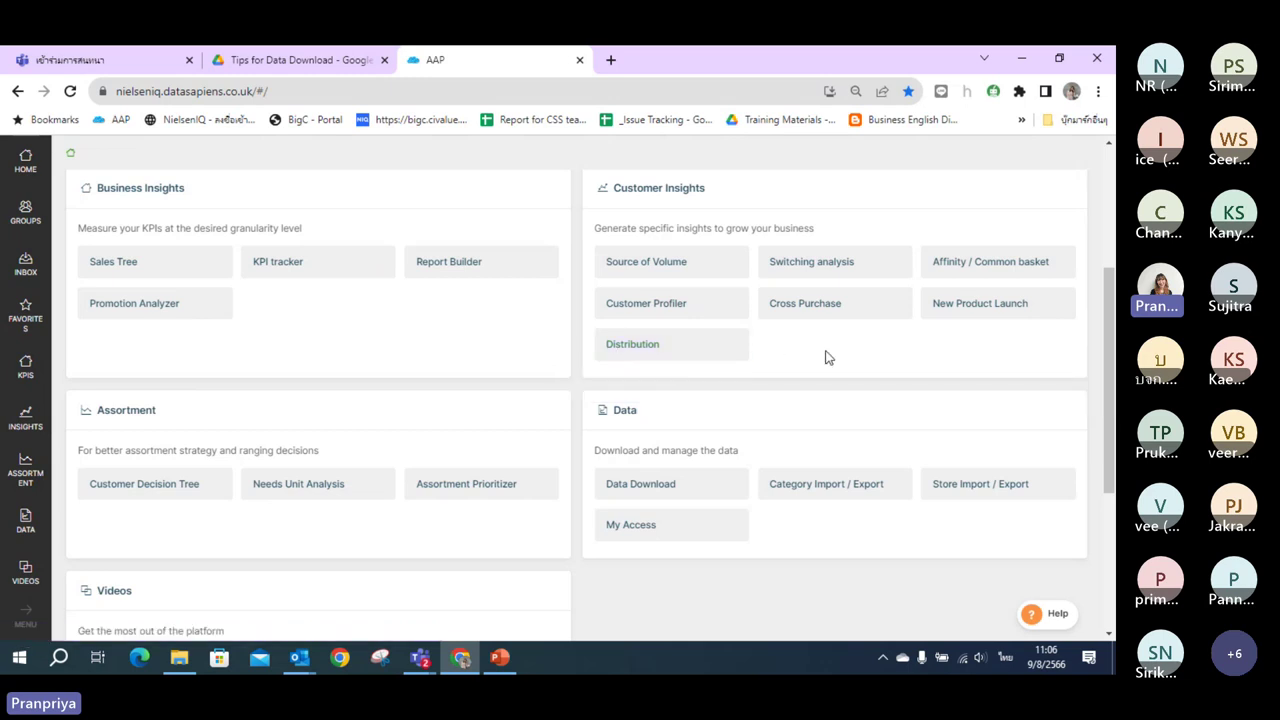
# Step: Scroll the AAP home page down to the My Access tile in the Data section
pyautogui.scroll(-1, 515, 385)
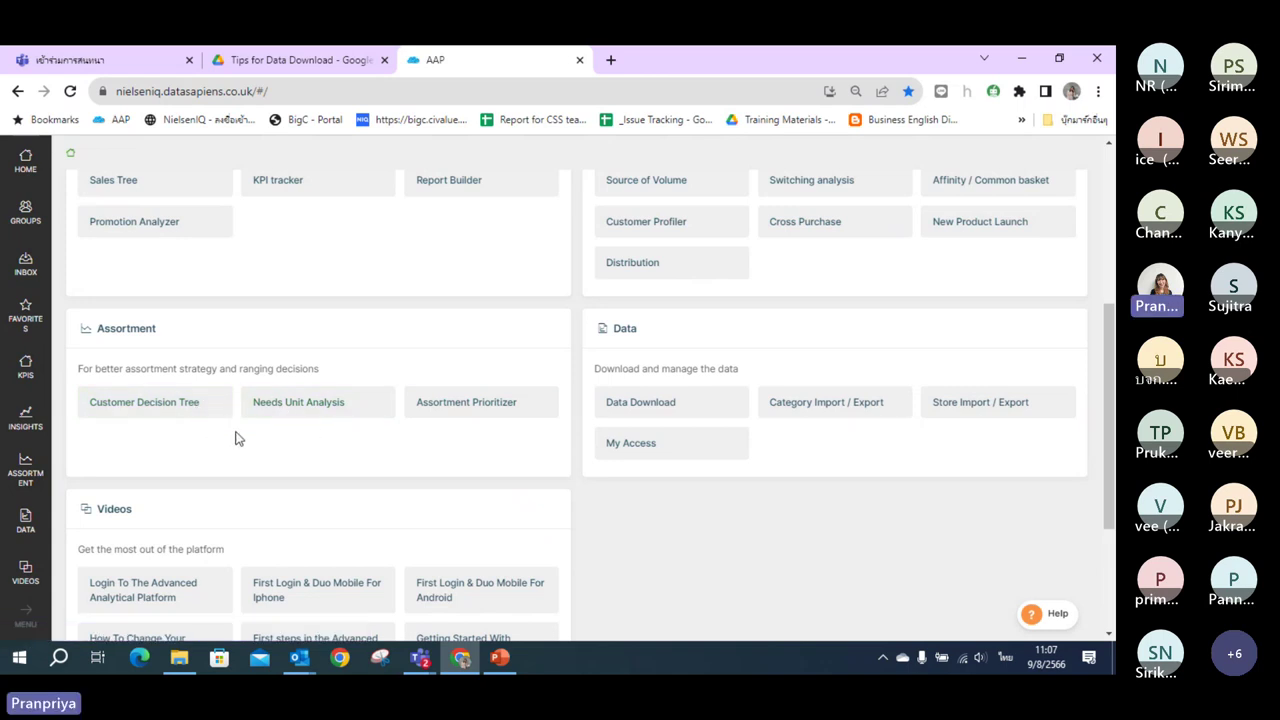
pyautogui.moveTo(354, 426)
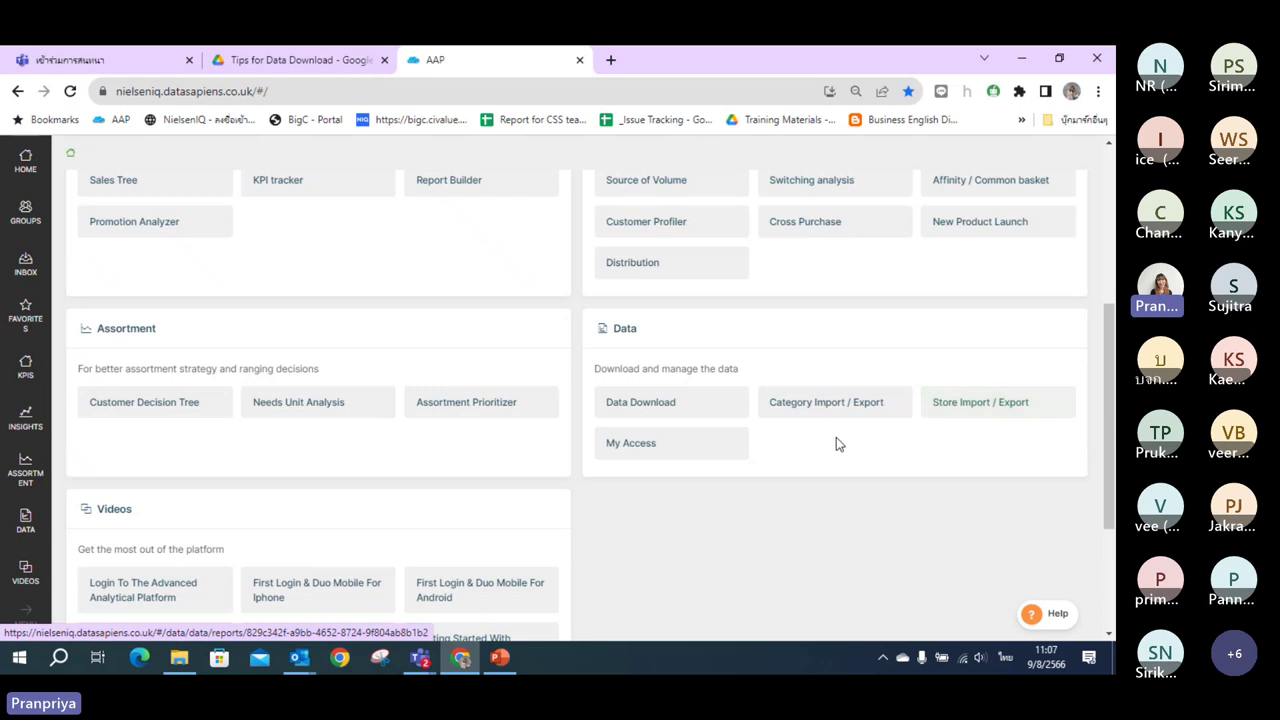
# Step: Open the My Access report in a new browser tab and switch to it
pyautogui.rightClick(654, 455)
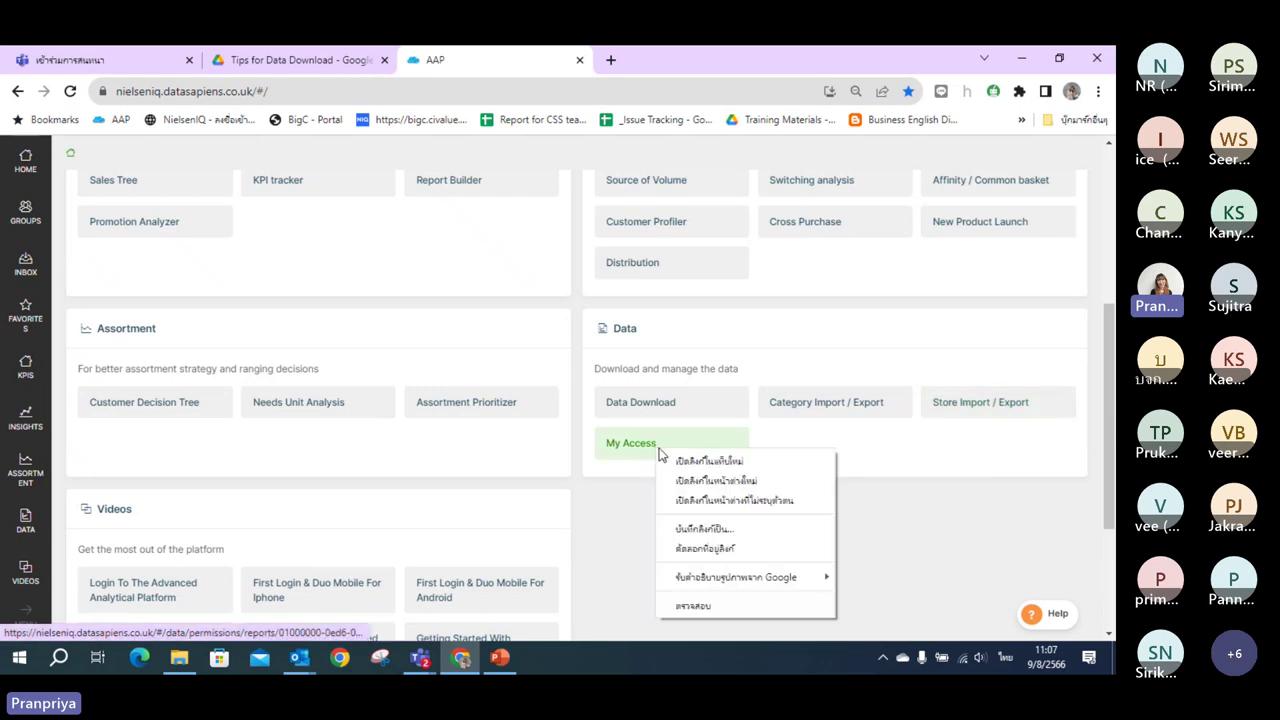
pyautogui.click(680, 461)
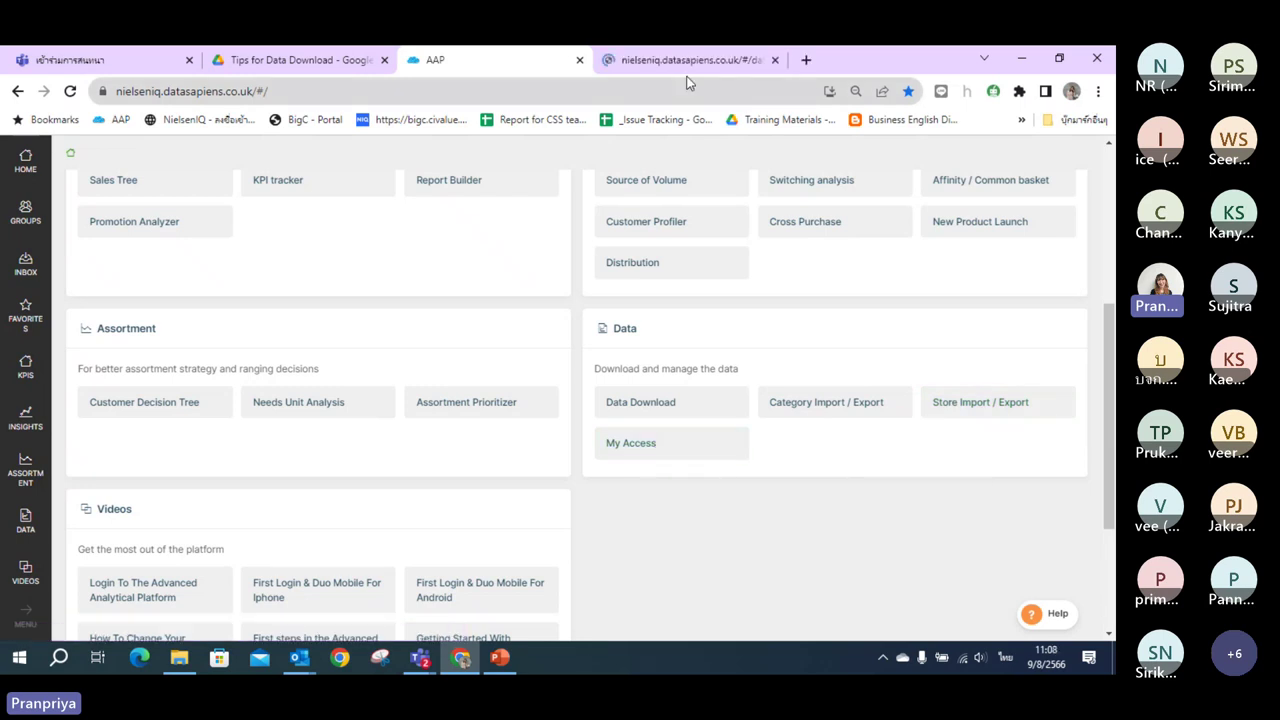
pyautogui.click(689, 62)
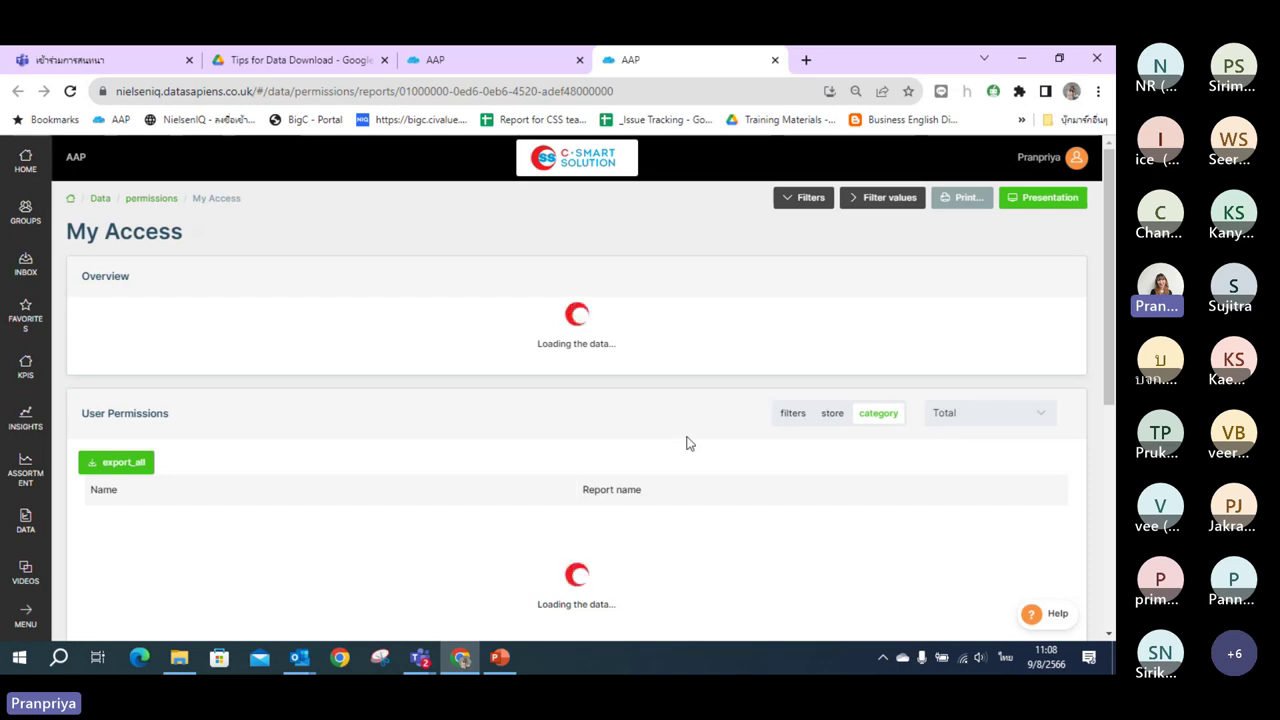
# Step: Scroll through the loading My Access page, then go back to the AAP home tab
pyautogui.moveTo(1110, 230); pyautogui.dragTo(1114, 432)
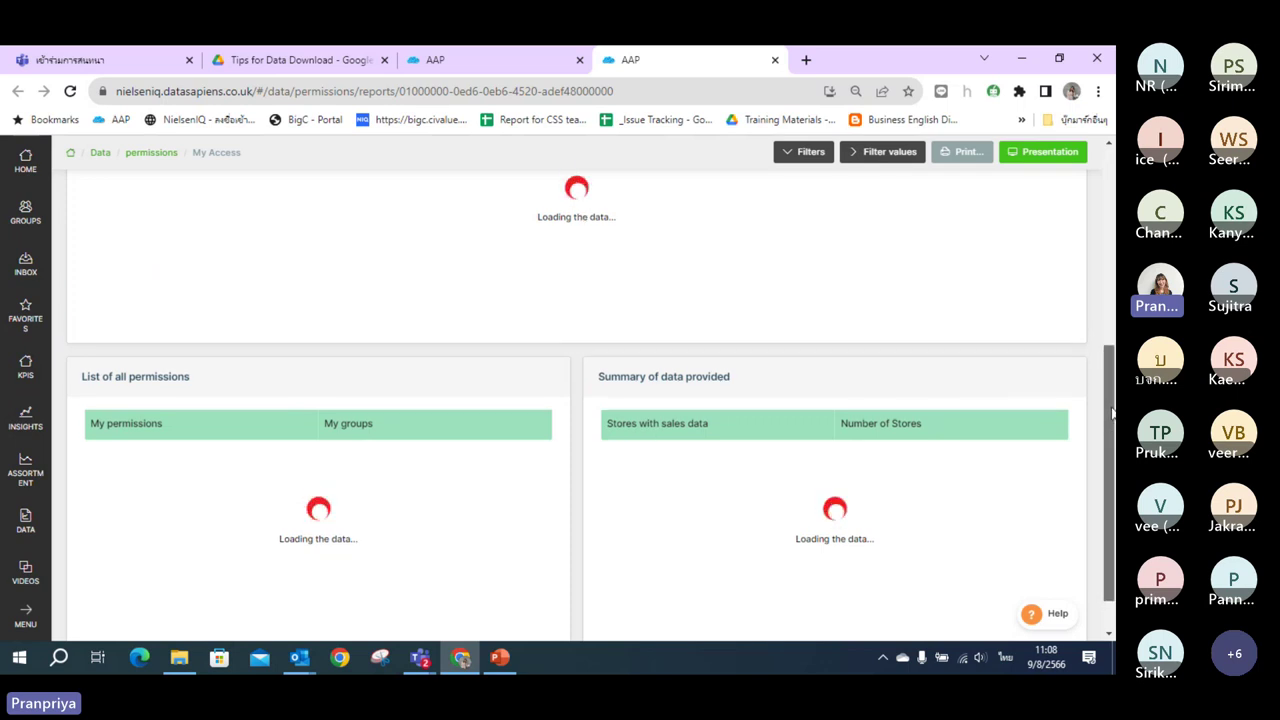
pyautogui.moveTo(1112, 418); pyautogui.dragTo(1112, 397)
pyautogui.scroll(1, 1112, 397)
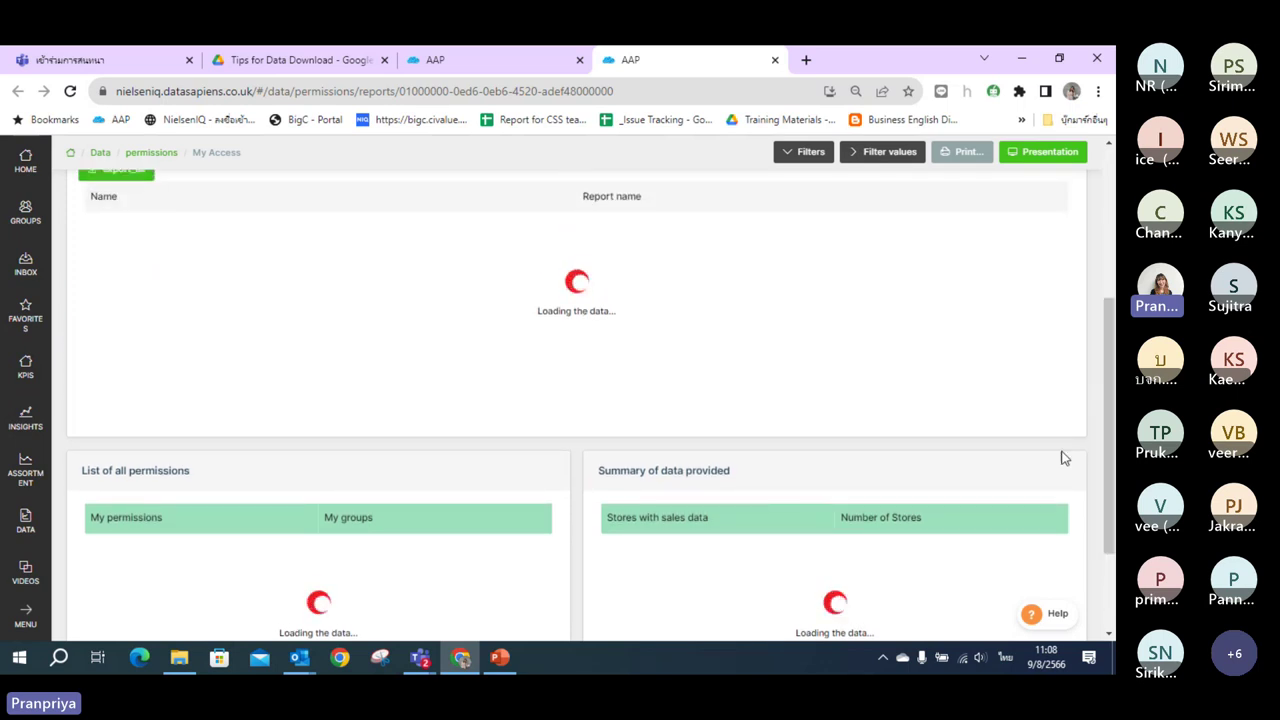
pyautogui.scroll(5, 1112, 418)
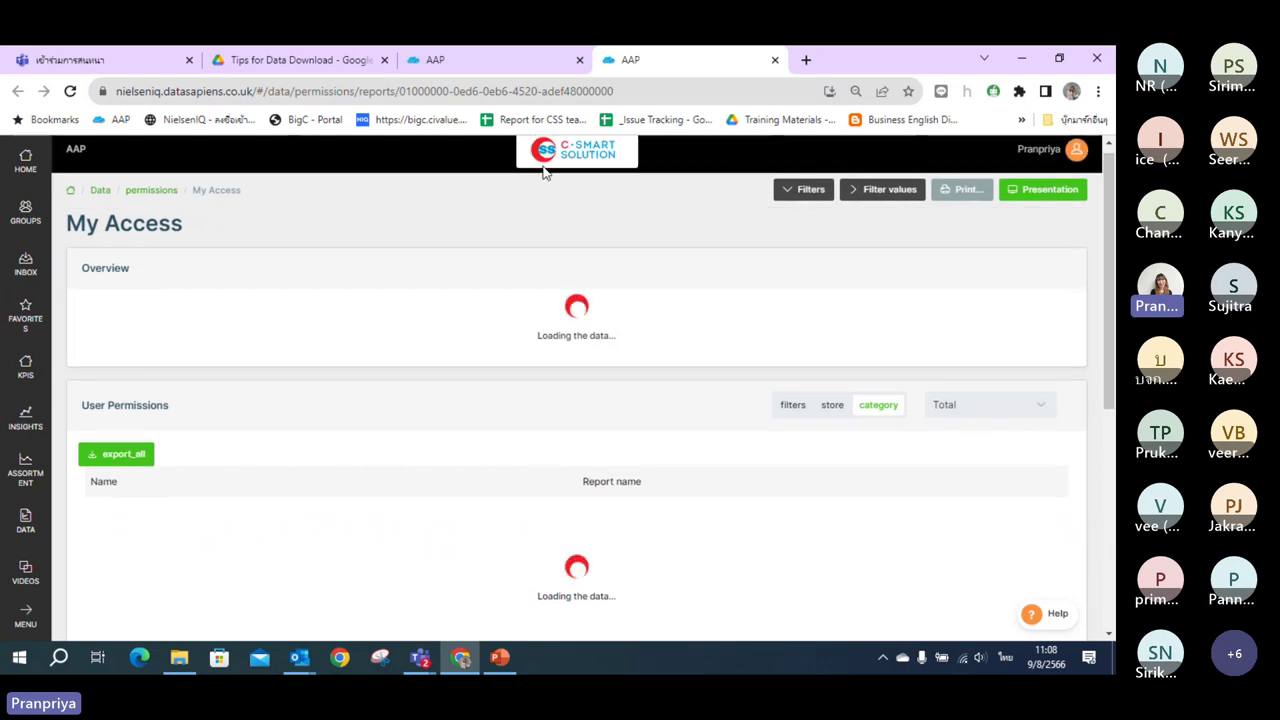
pyautogui.click(502, 54)
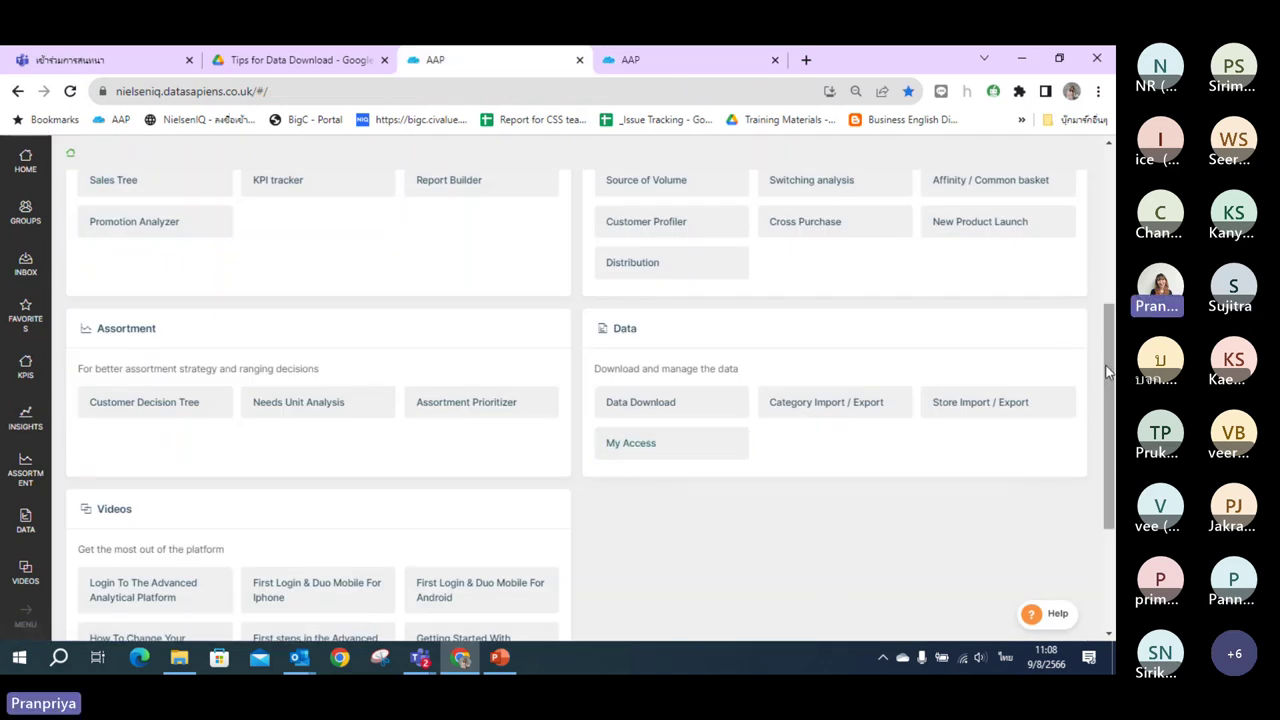
pyautogui.moveTo(1108, 380); pyautogui.dragTo(1106, 485)
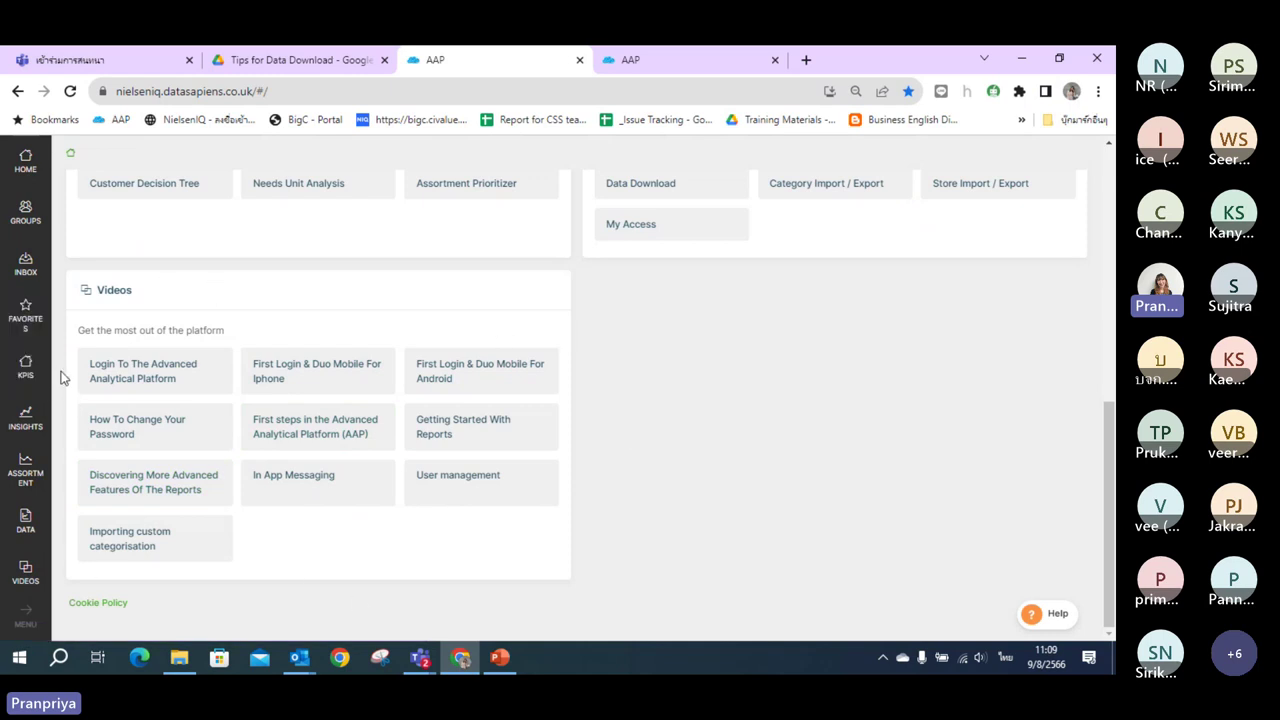
pyautogui.scroll(2, 60, 377)
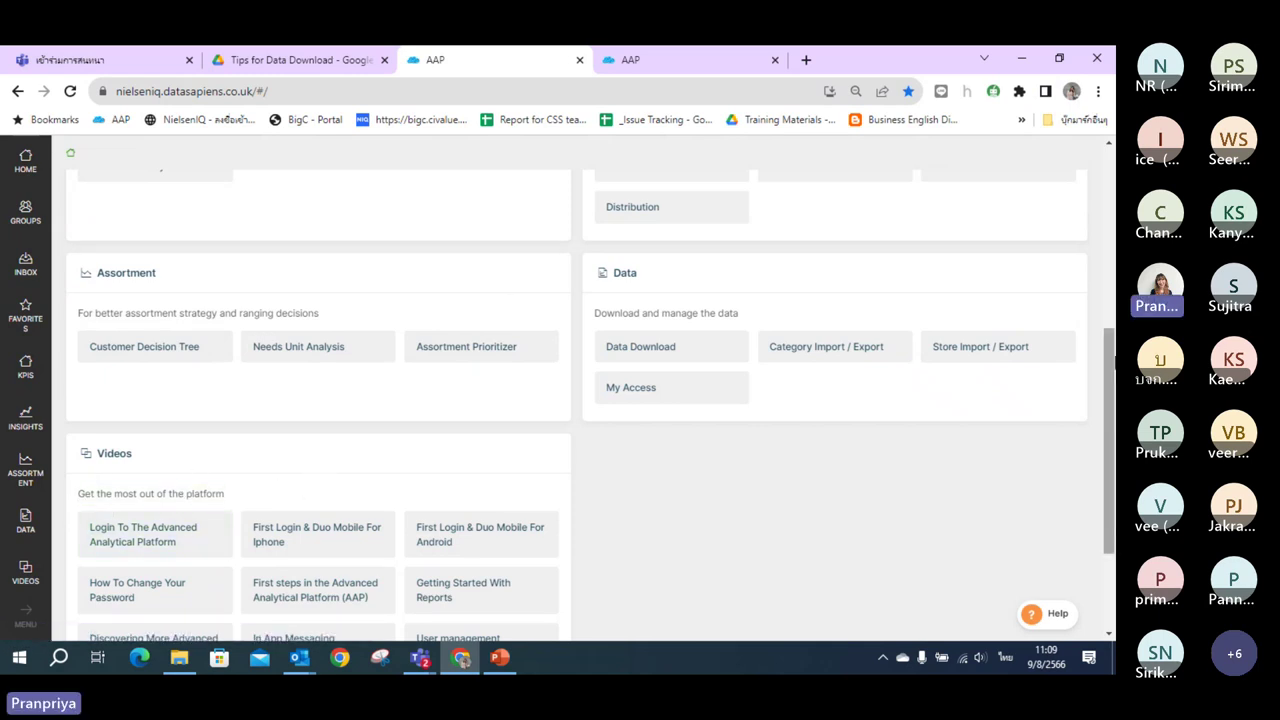
pyautogui.moveTo(1108, 450); pyautogui.dragTo(1102, 220)
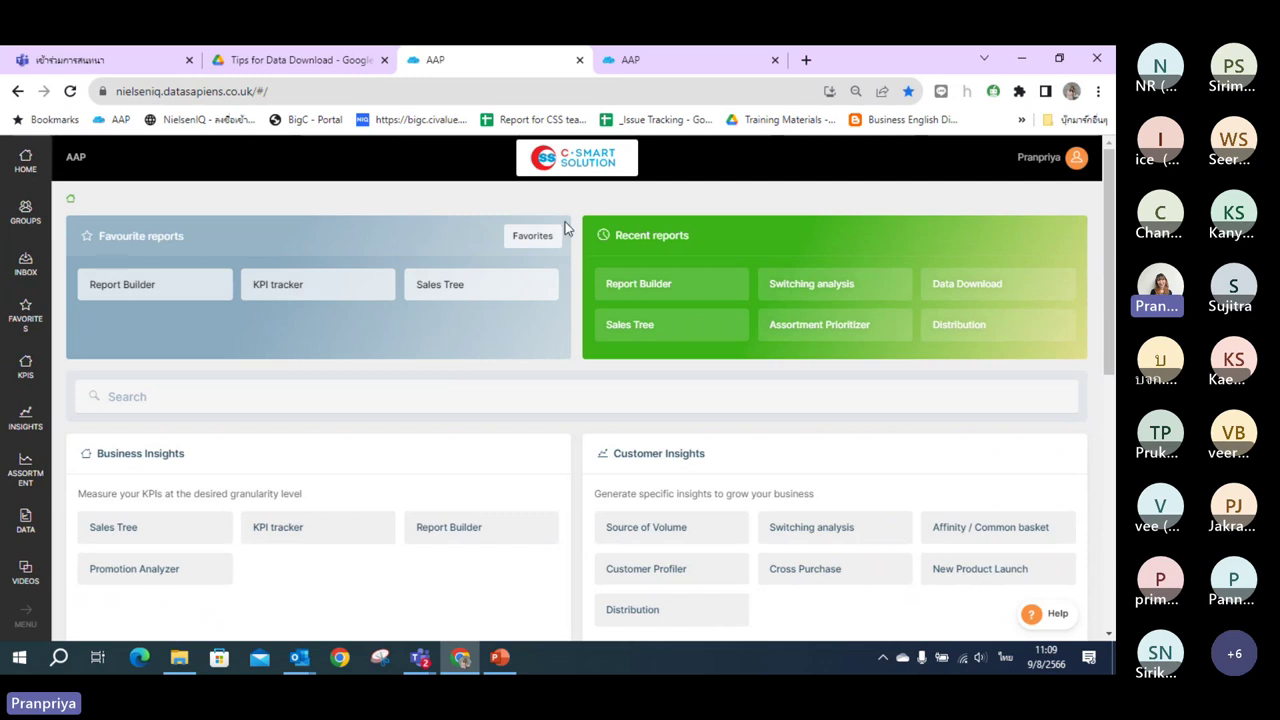
pyautogui.moveTo(1108, 250); pyautogui.dragTo(1080, 434)
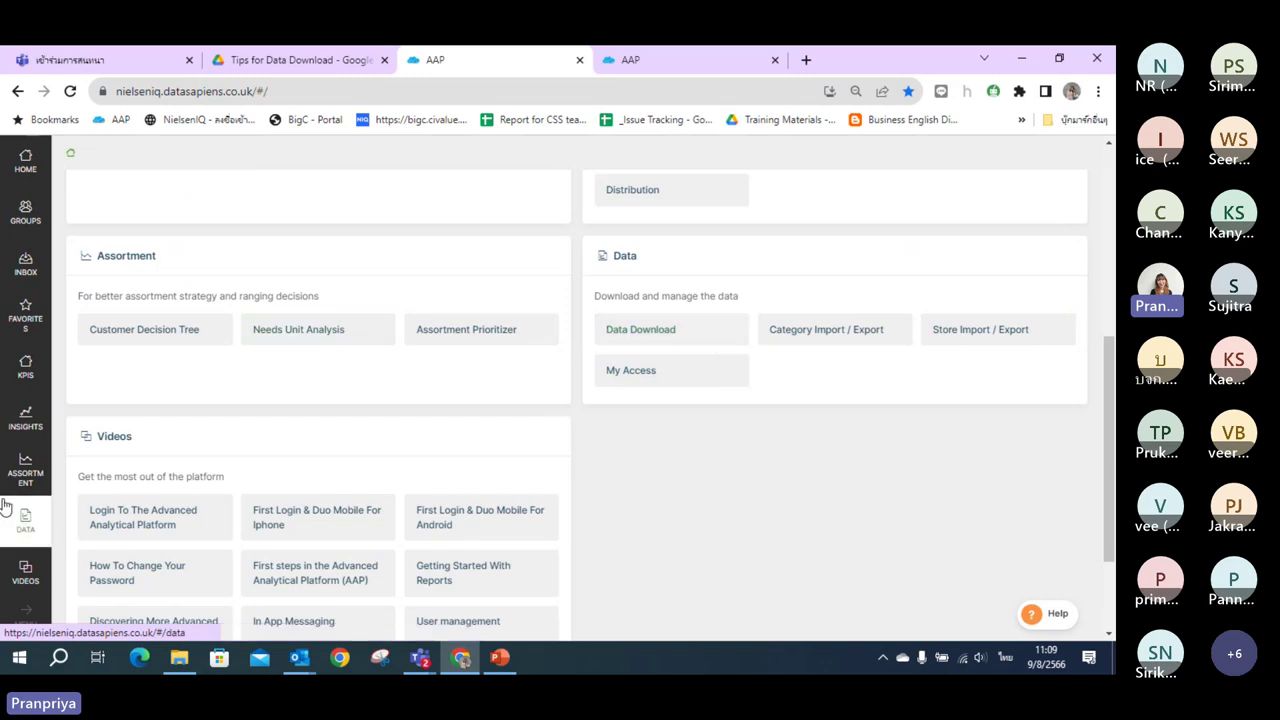
# Step: Go to the DATA section and star the Data Download card as a favourite
pyautogui.click(46, 531)
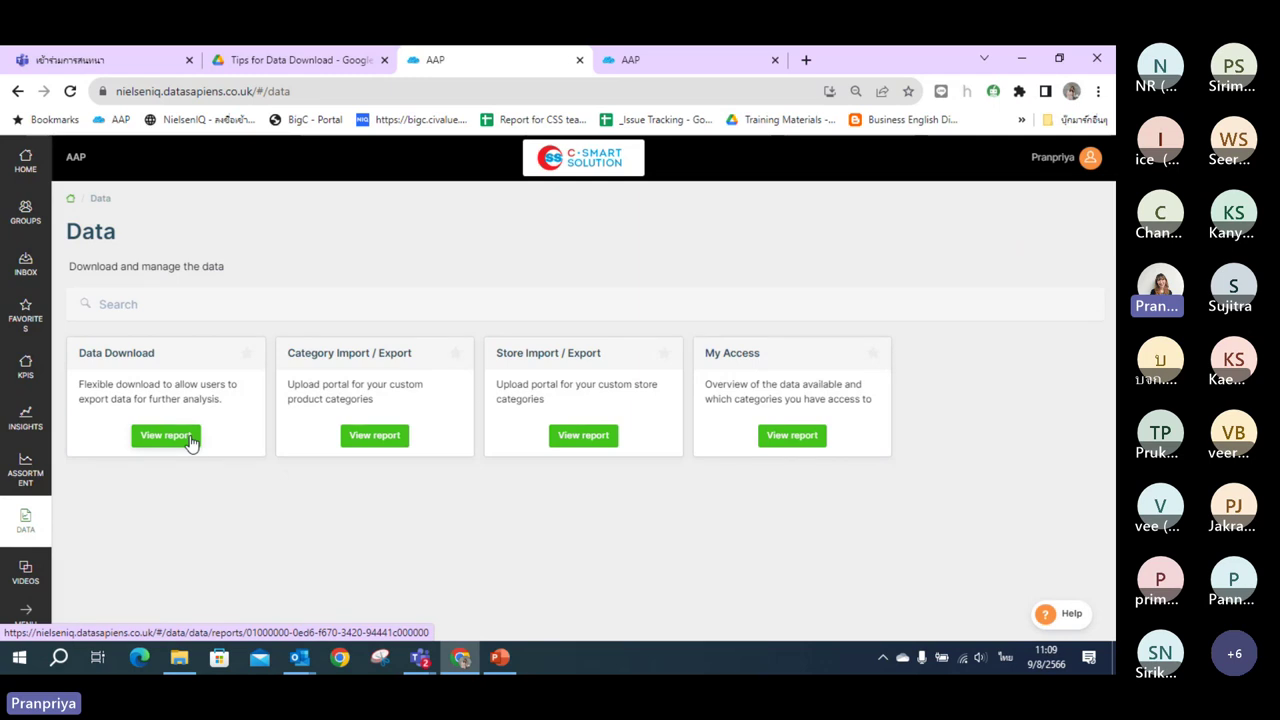
pyautogui.click(247, 355)
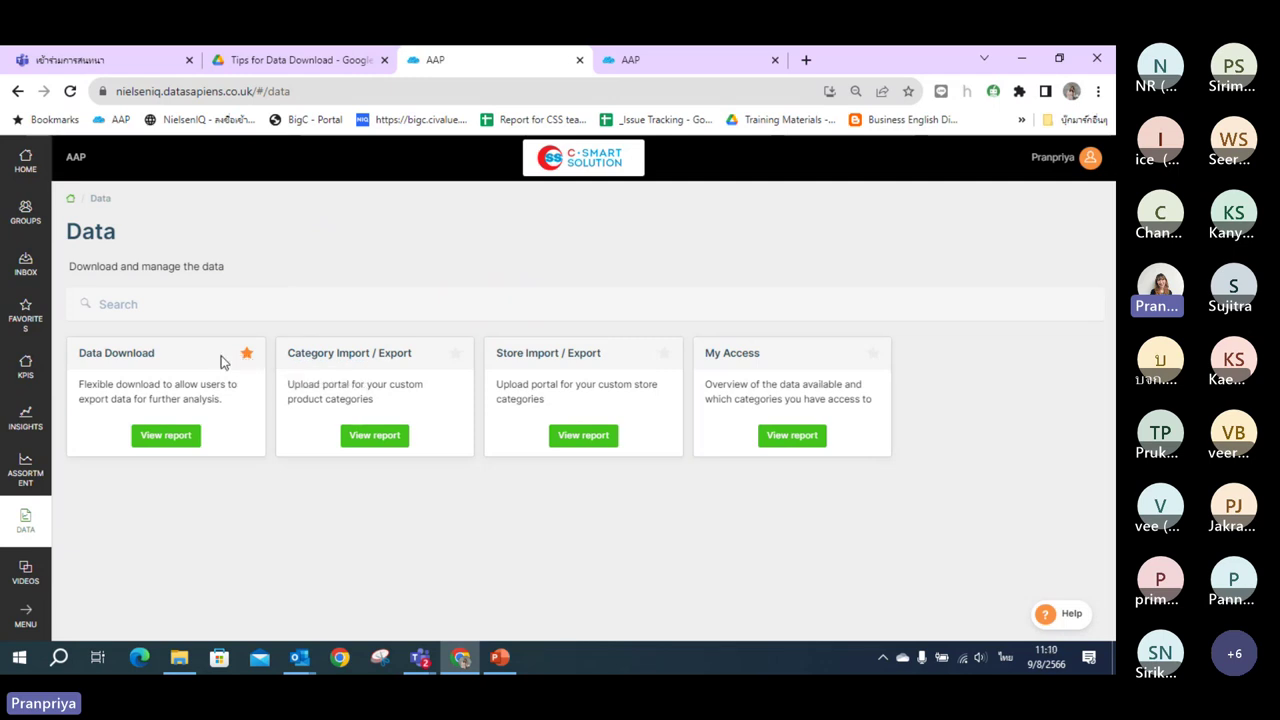
# Step: Return to the HOME dashboard and log out through the user profile menu
pyautogui.click(25, 212)
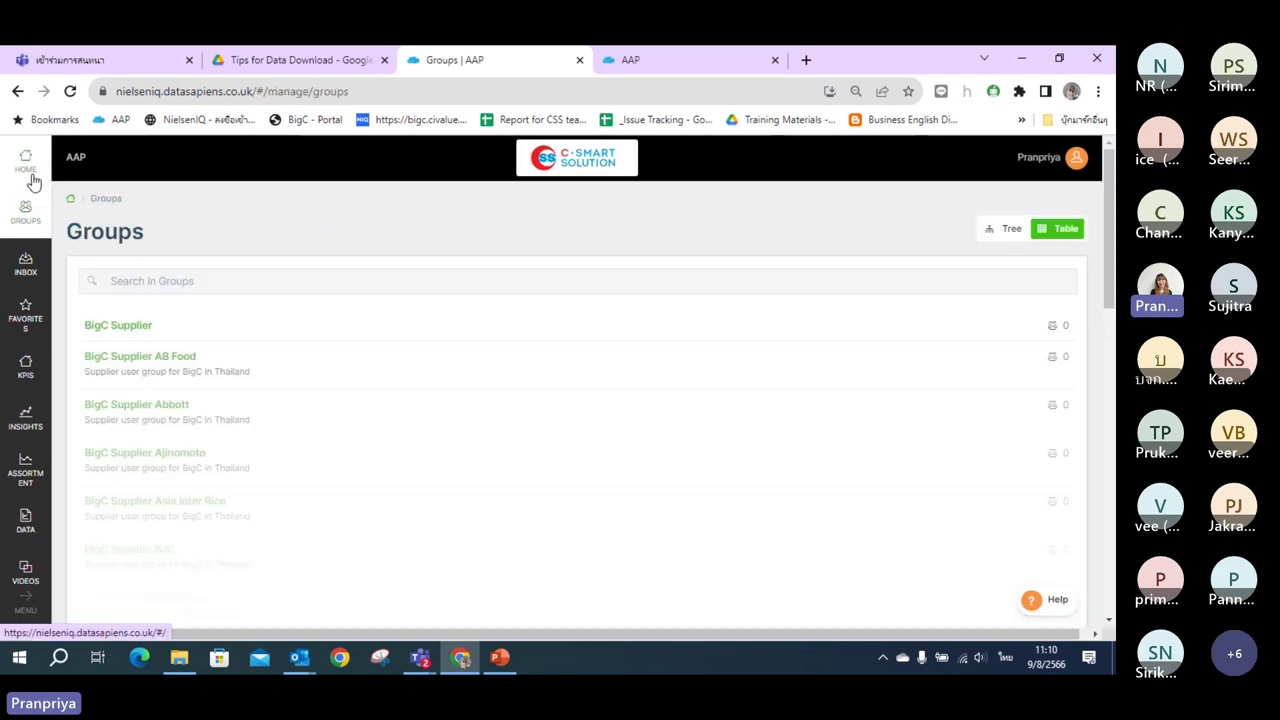
pyautogui.click(25, 160)
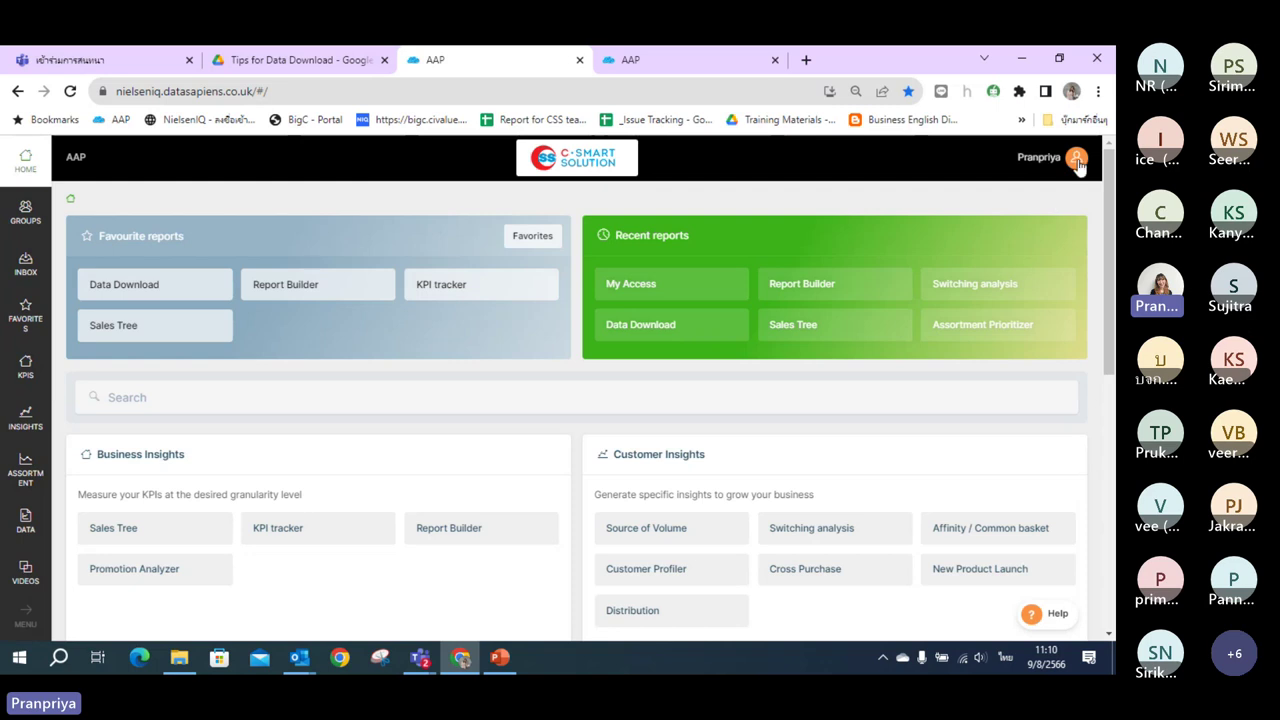
pyautogui.click(1045, 158)
pyautogui.click(1045, 273)
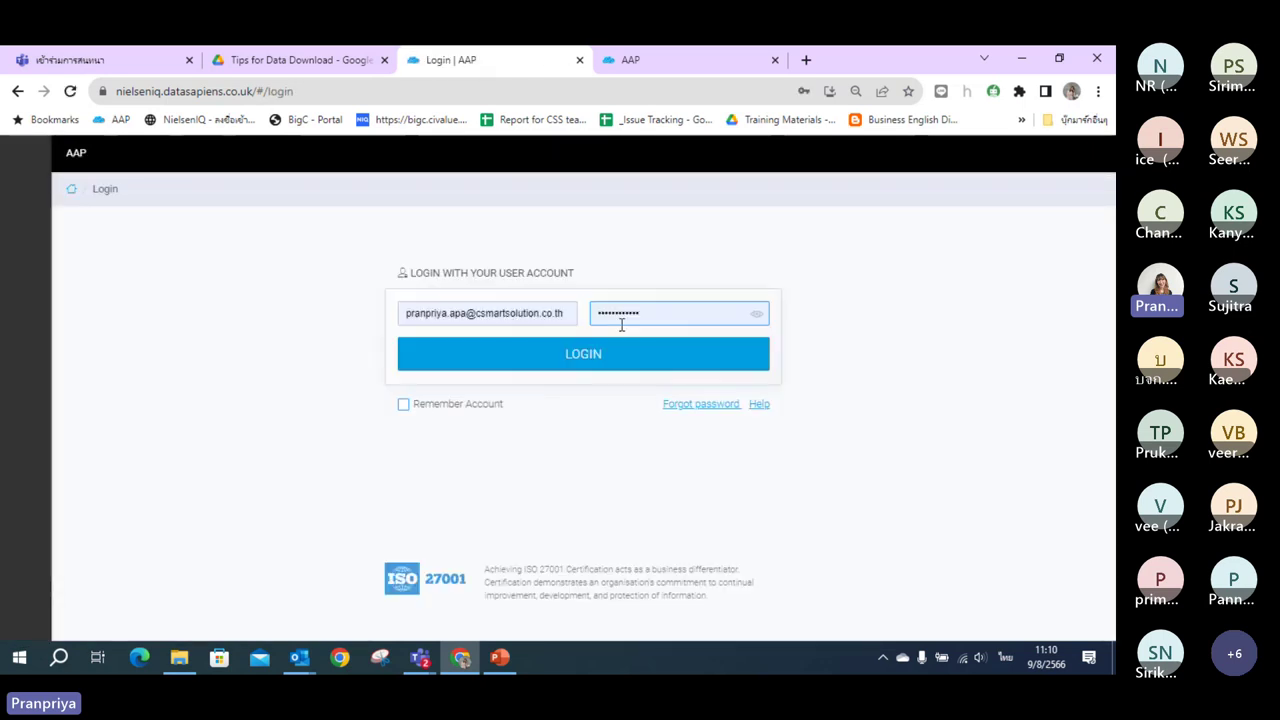
# Step: Replace the user-name part of the login e-mail with the training account's user name
pyautogui.click(465, 316)
pyautogui.moveTo(465, 316); pyautogui.dragTo(338, 316)
pyautogui.write('ระ')
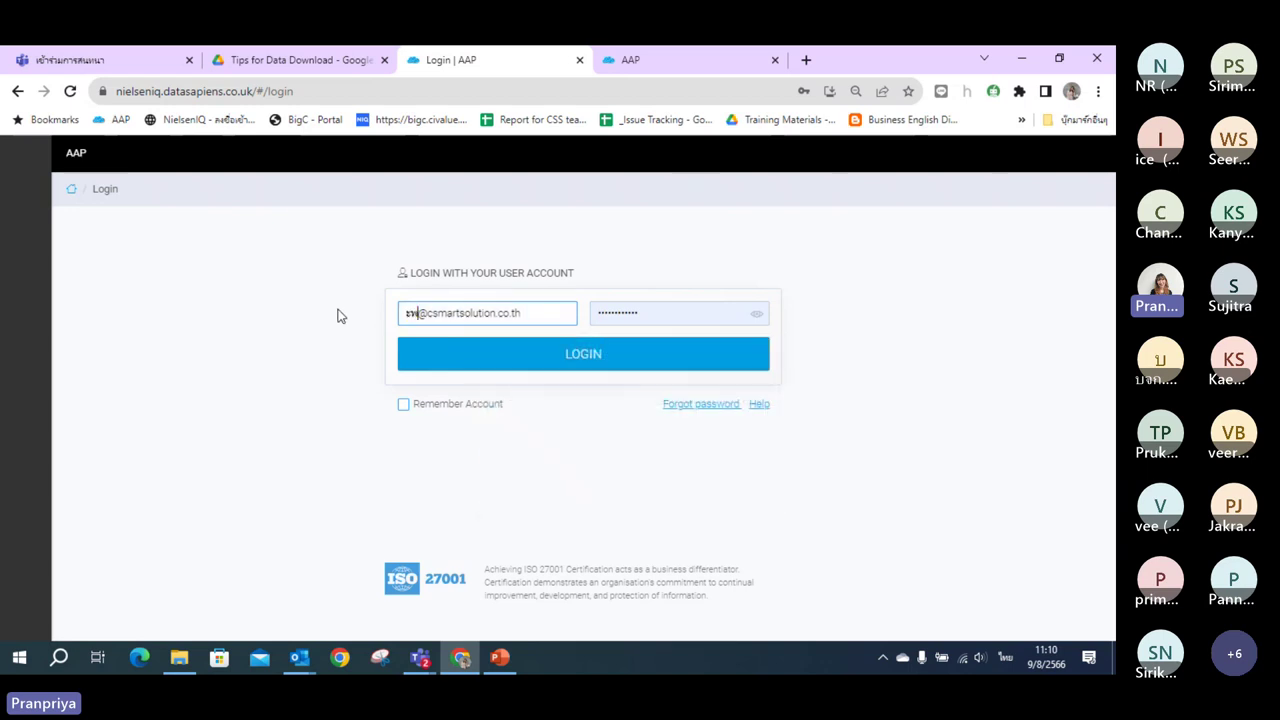
pyautogui.press('BackSpace')
pyautogui.press('BackSpace')
pyautogui.write('ระพรี')
pyautogui.press('BackSpace')
pyautogui.press('BackSpace')
pyautogui.press('BackSpace')
pyautogui.press('BackSpace')
pyautogui.press('BackSpace')
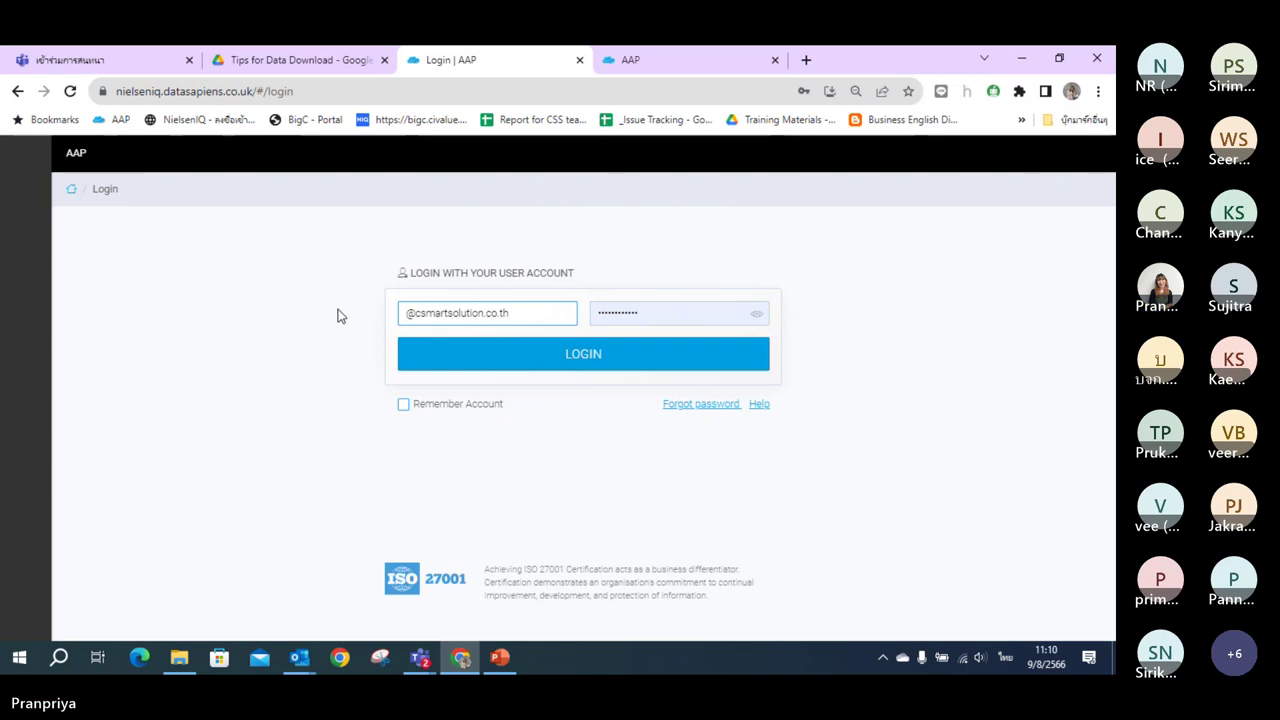
pyautogui.write('training01')
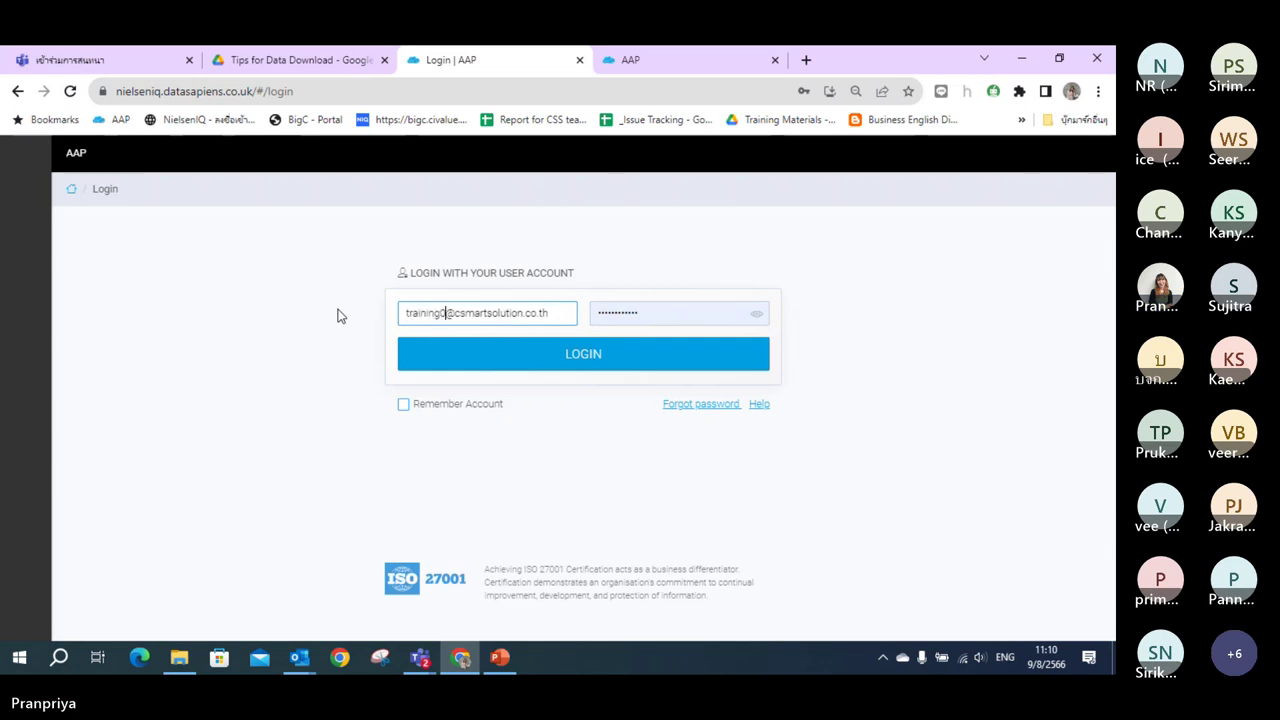
pyautogui.click(283, 443)
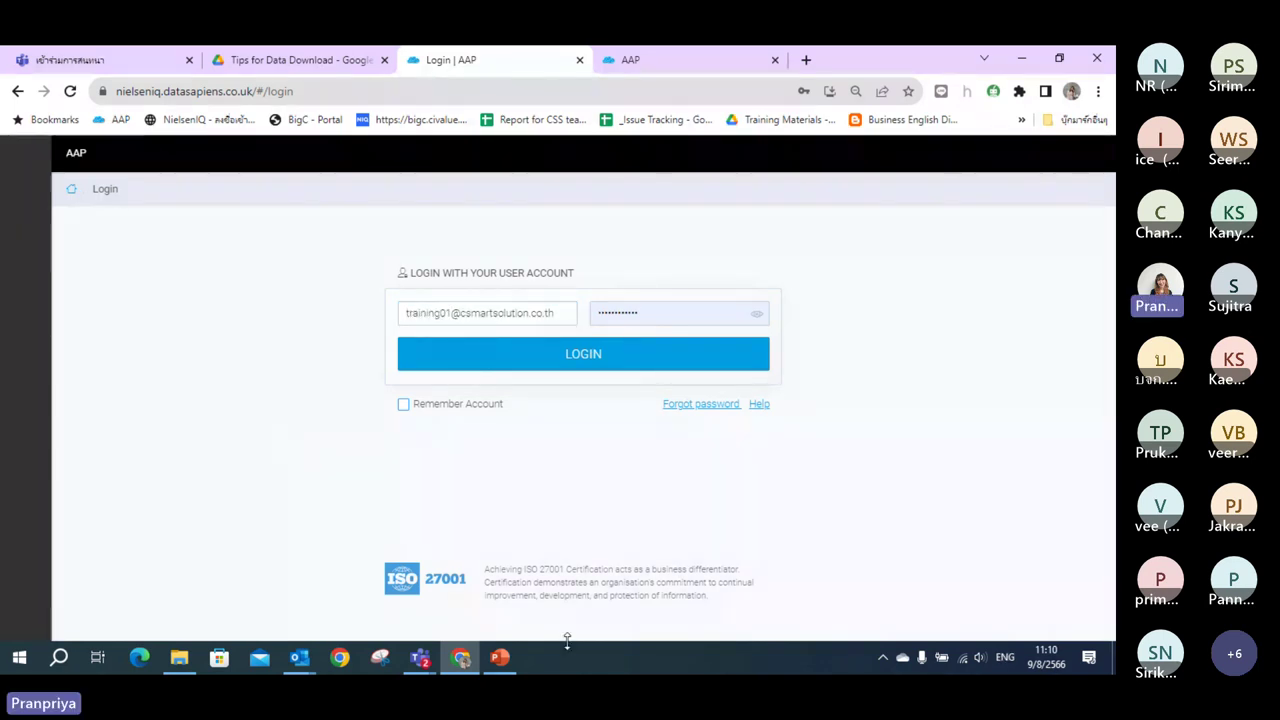
# Step: Copy the shared password from the Teams meeting chat and focus the AAP password field
pyautogui.moveTo(420, 657)
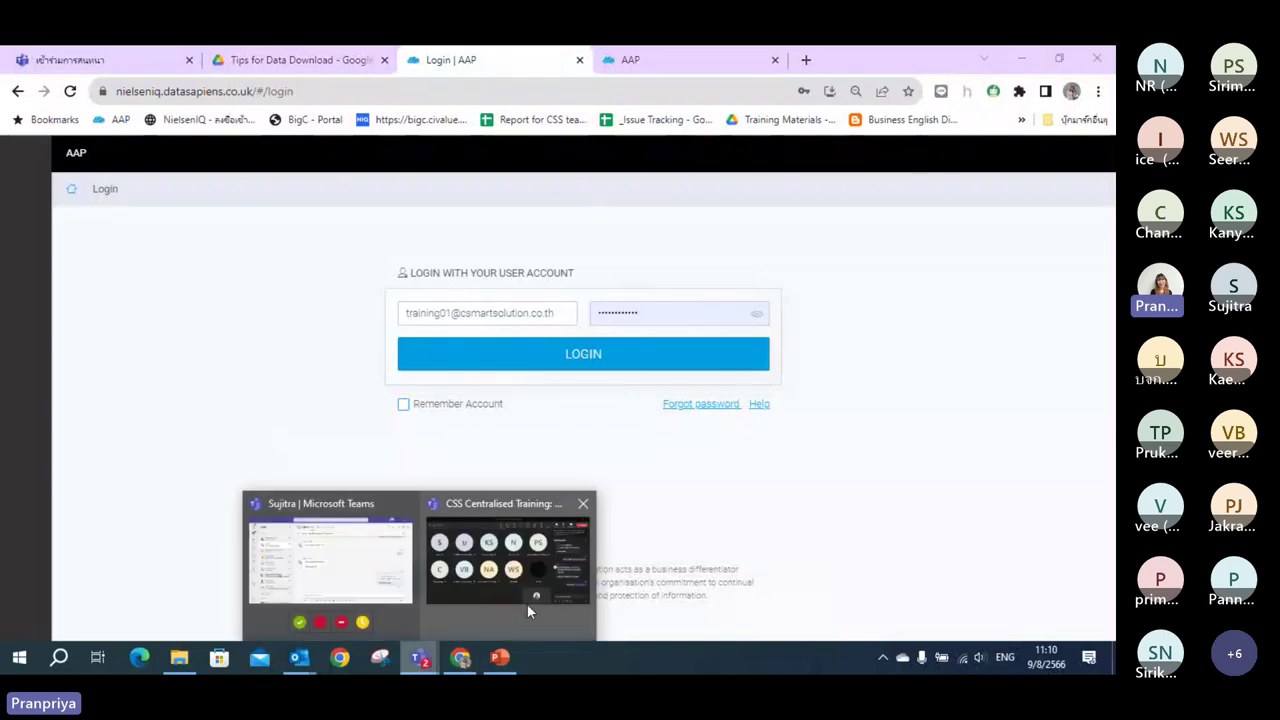
pyautogui.click(463, 580)
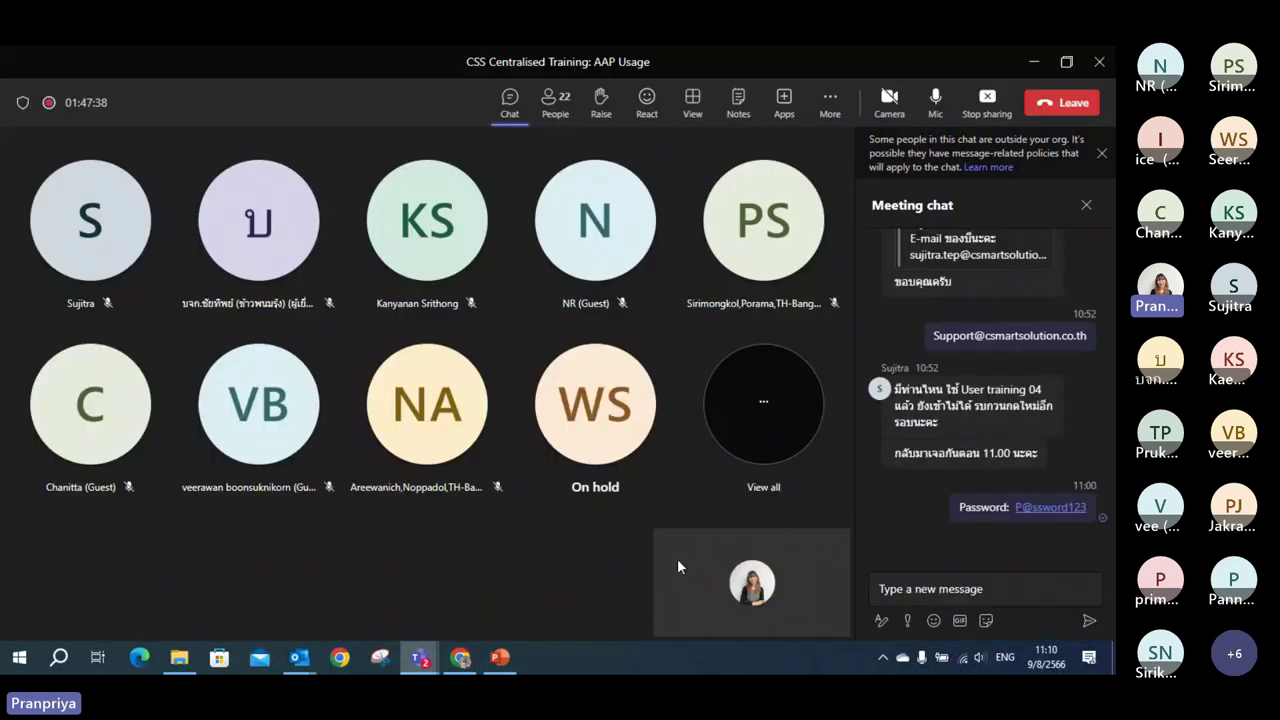
pyautogui.doubleClick(1019, 508)
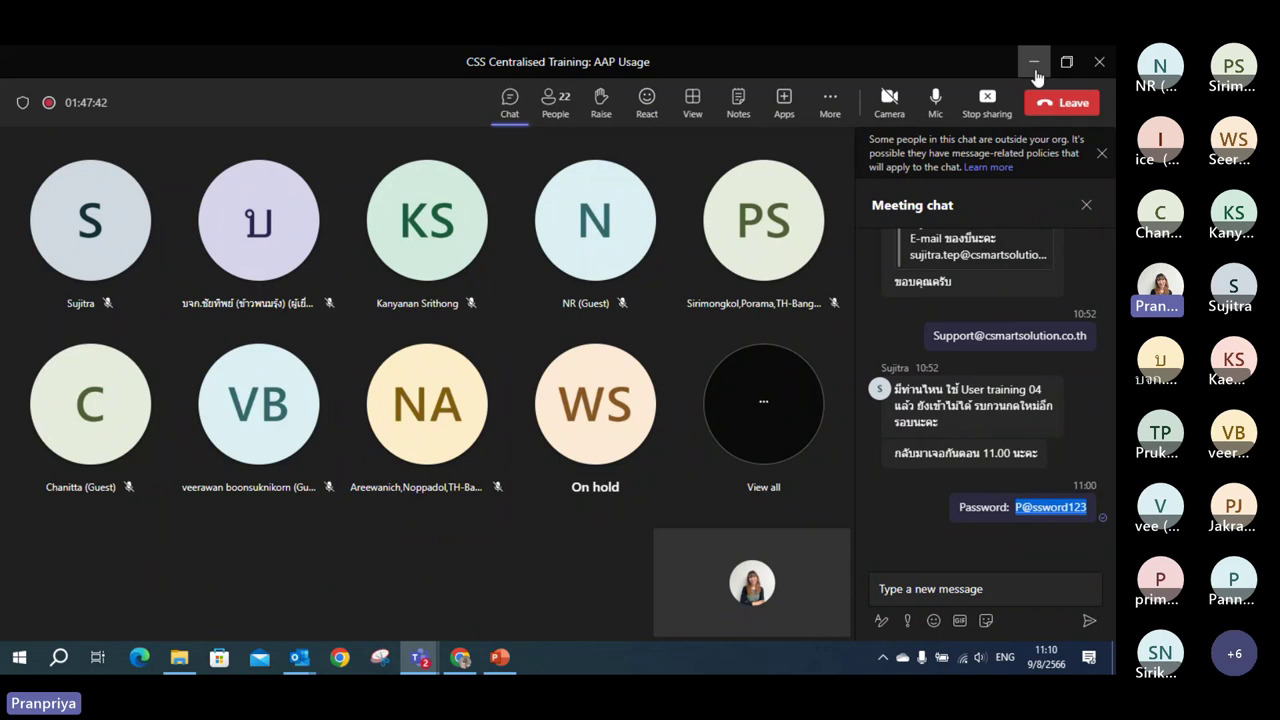
pyautogui.click(1034, 68)
pyautogui.click(714, 314)
# Step: Paste and verify the password, log in, and dismiss Chrome's save-password prompt
pyautogui.hotkey('ctrl', 'a')
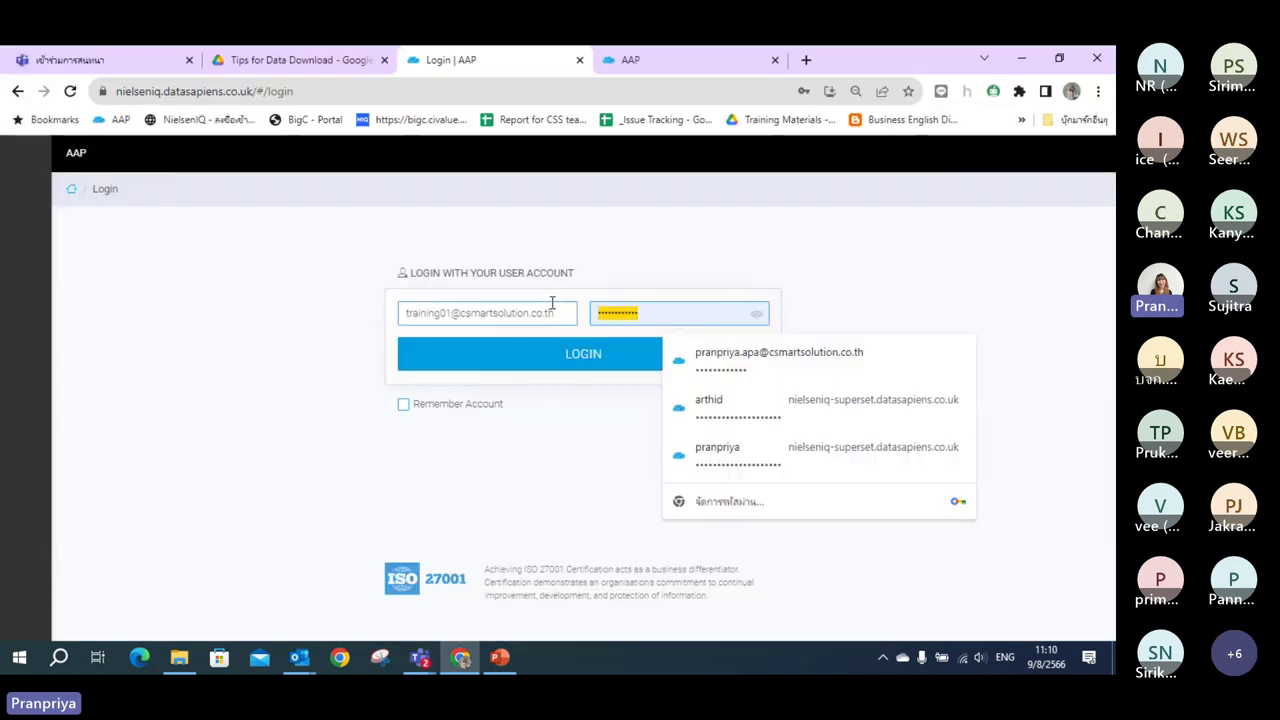
pyautogui.hotkey('ctrl', 'v')
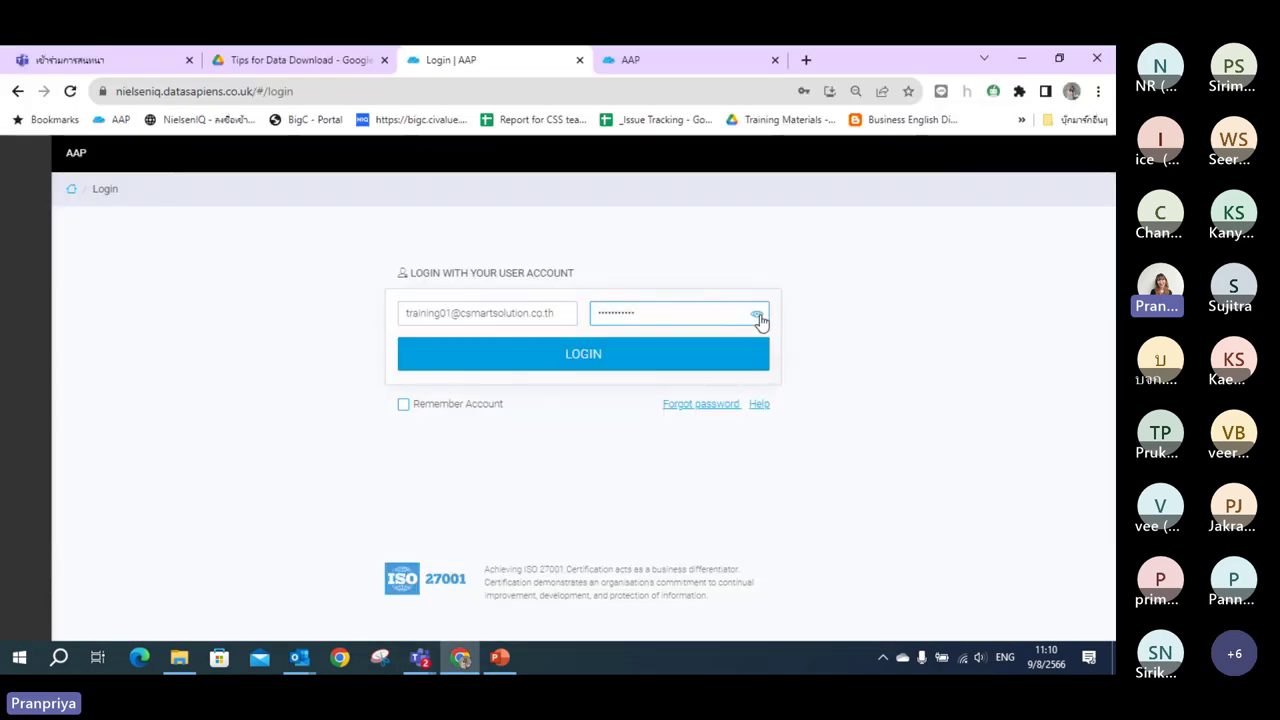
pyautogui.click(758, 318)
pyautogui.click(603, 364)
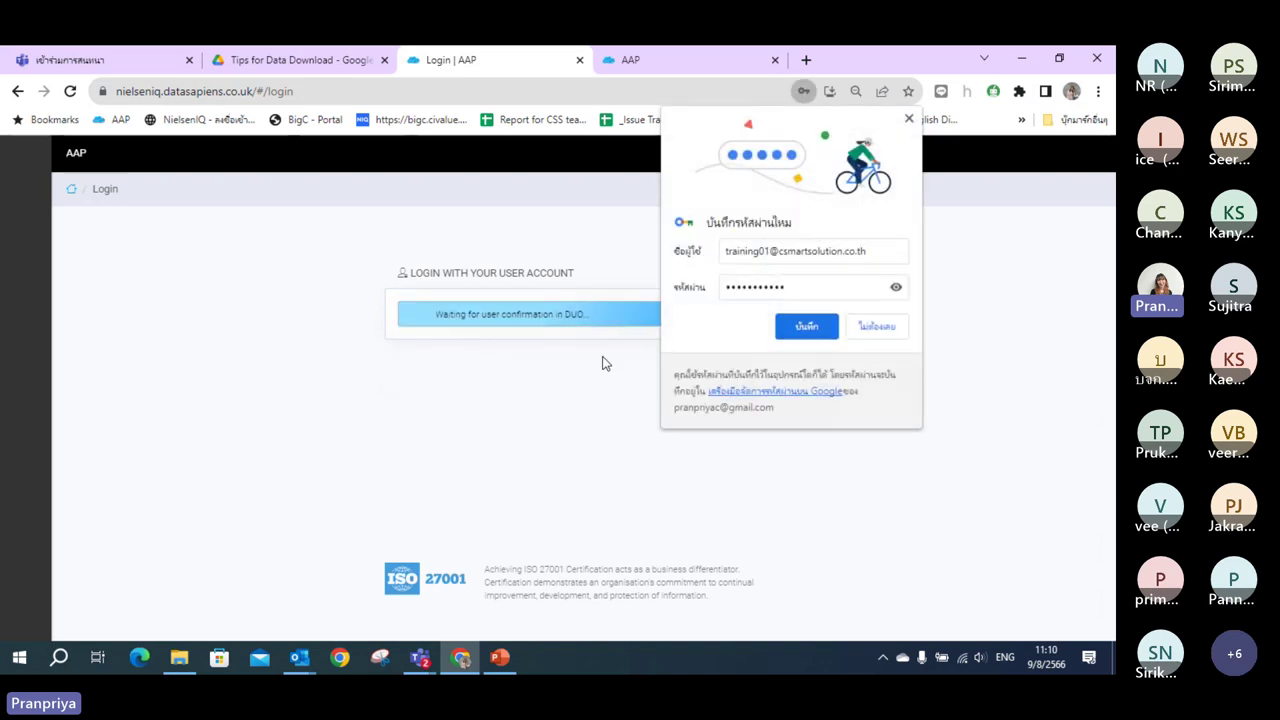
pyautogui.click(802, 336)
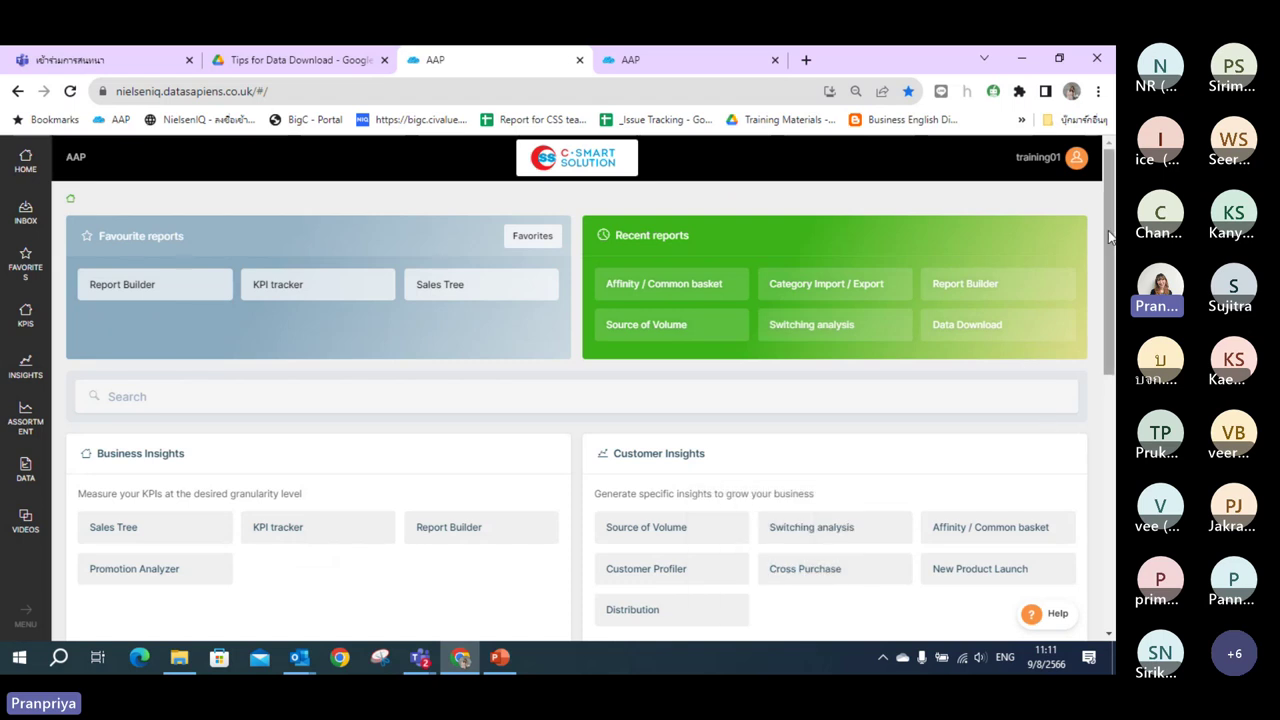
pyautogui.moveTo(1110, 235); pyautogui.dragTo(1113, 352)
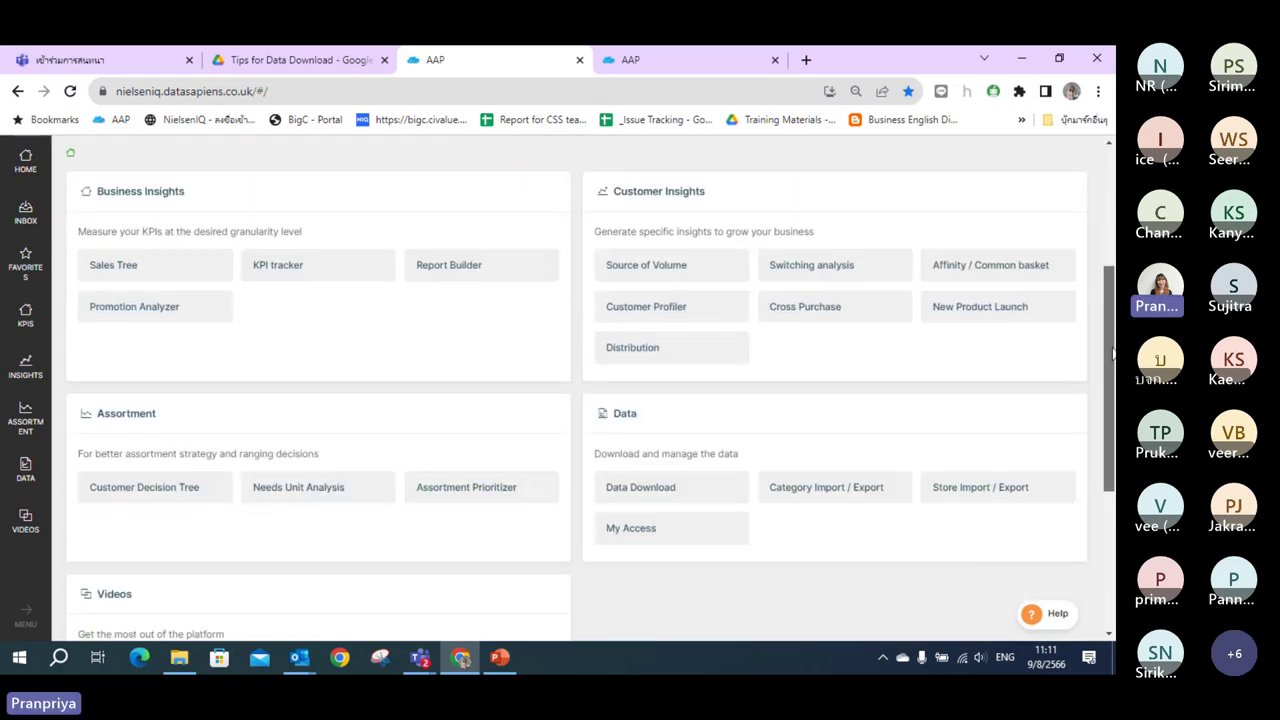
# Step: Scroll the home page to the Data section and open the Data Download tile
pyautogui.scroll(3, 1046, 210)
pyautogui.scroll(-3, 855, 478)
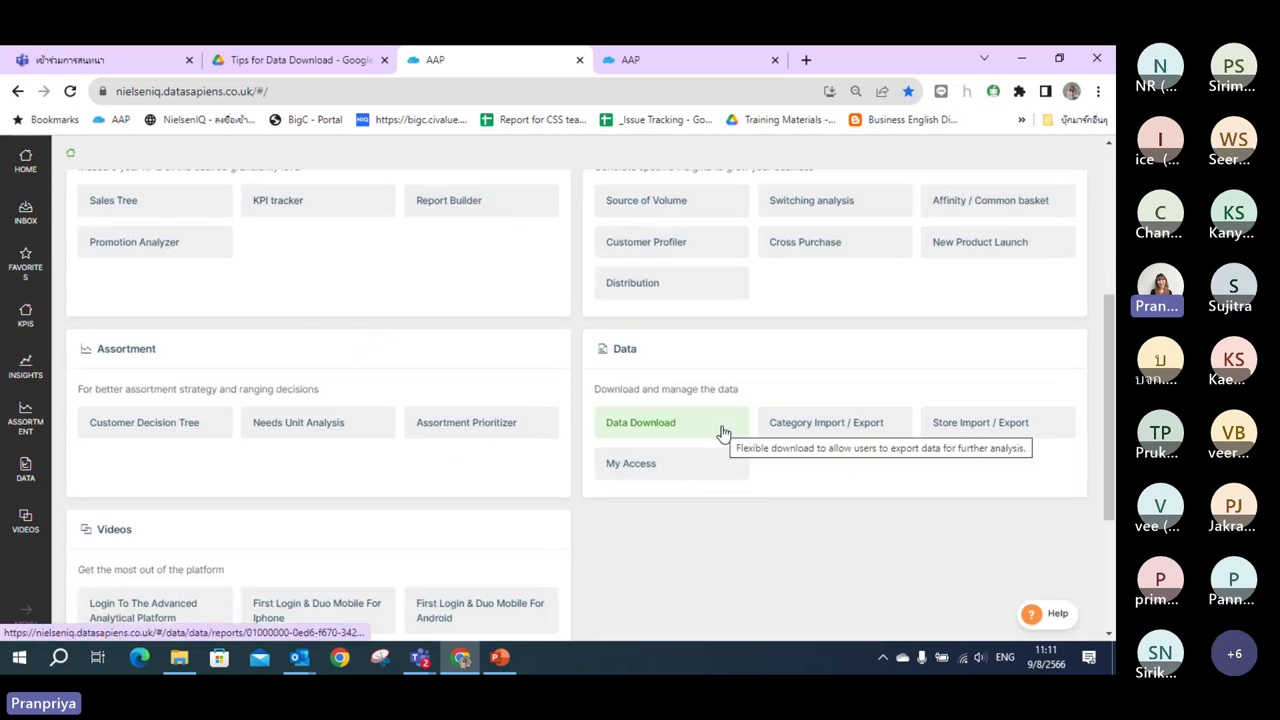
pyautogui.click(722, 430)
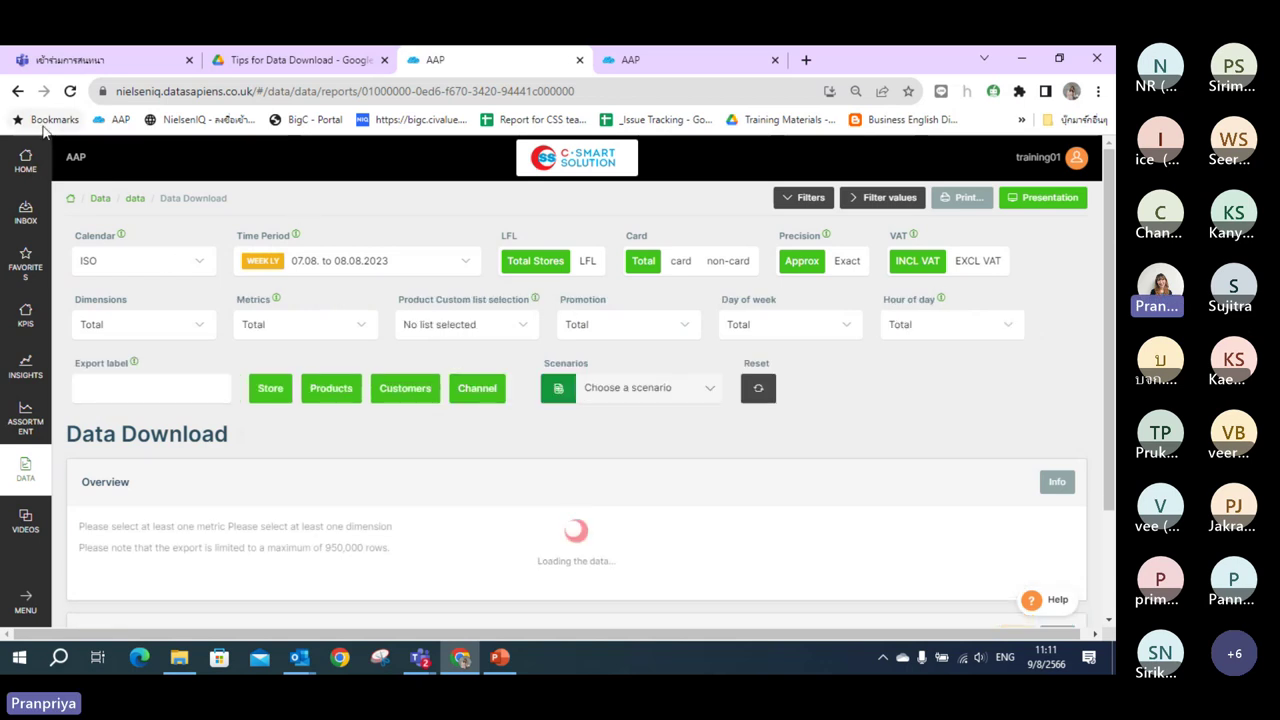
# Step: Try the ISO, Gregorian, HYP Brochure and Mini Poster calendars, settling on Promo (week 202331)
pyautogui.click(190, 262)
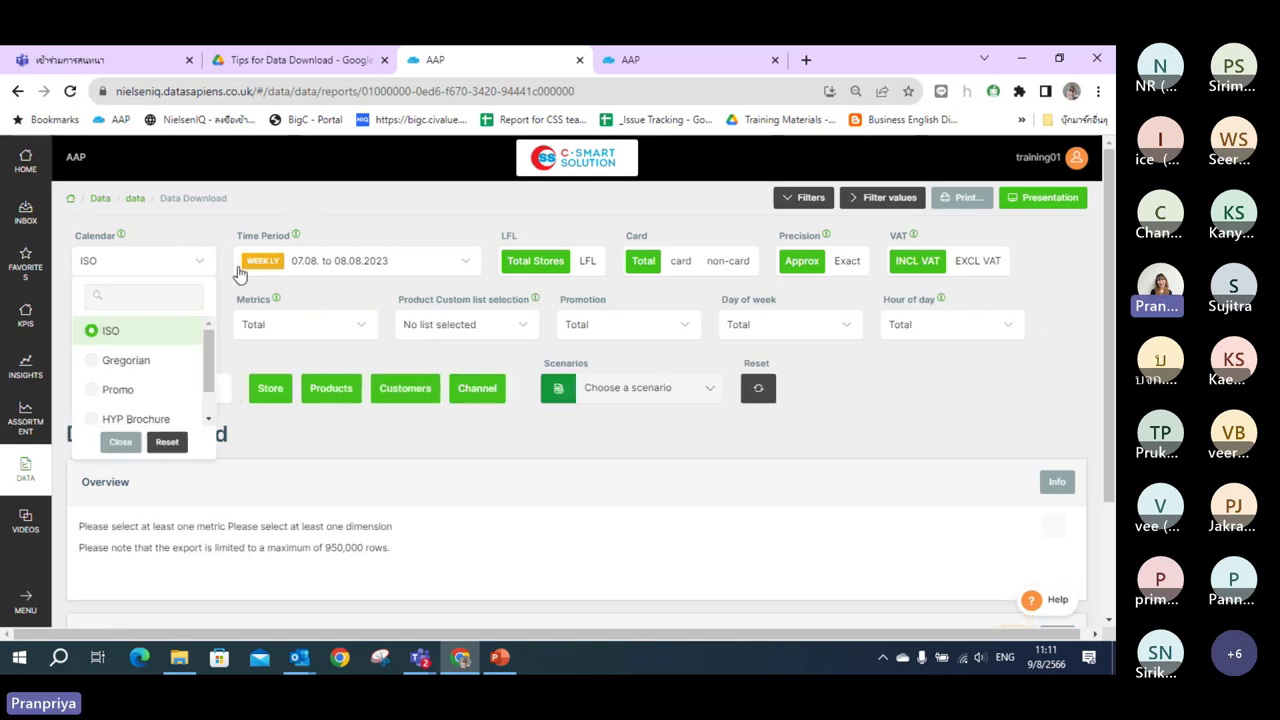
pyautogui.click(121, 236)
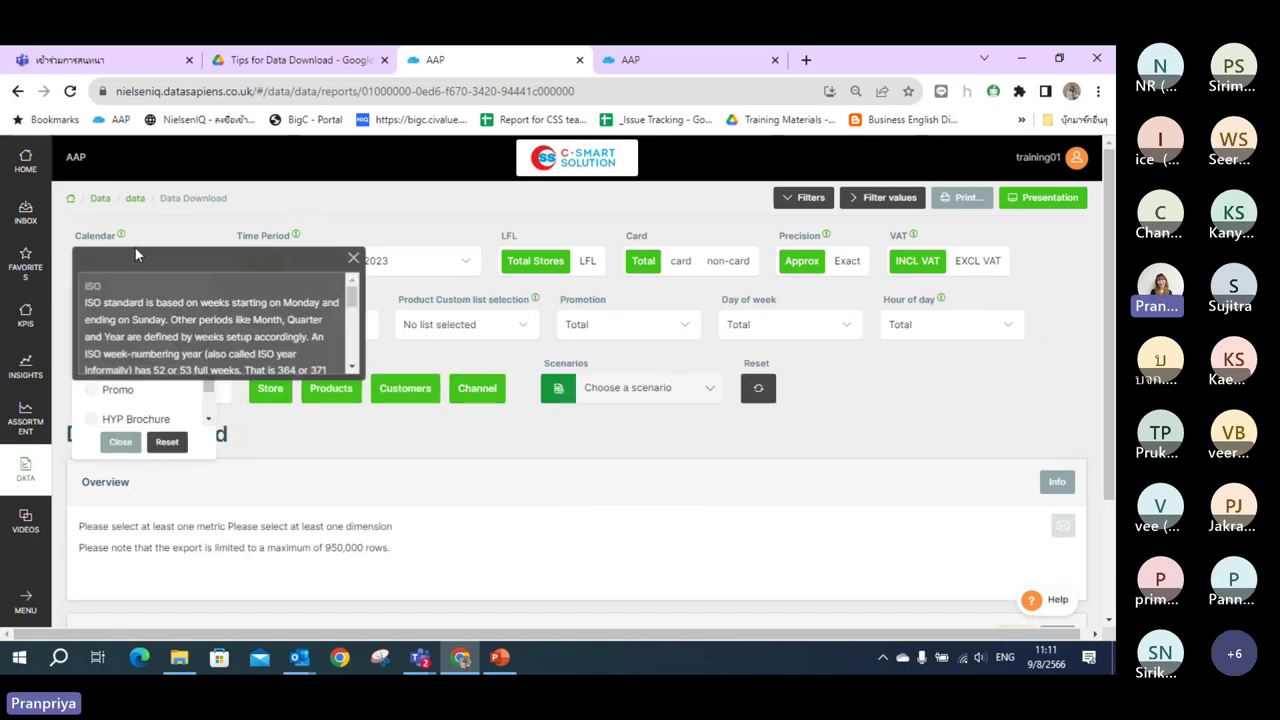
pyautogui.click(355, 259)
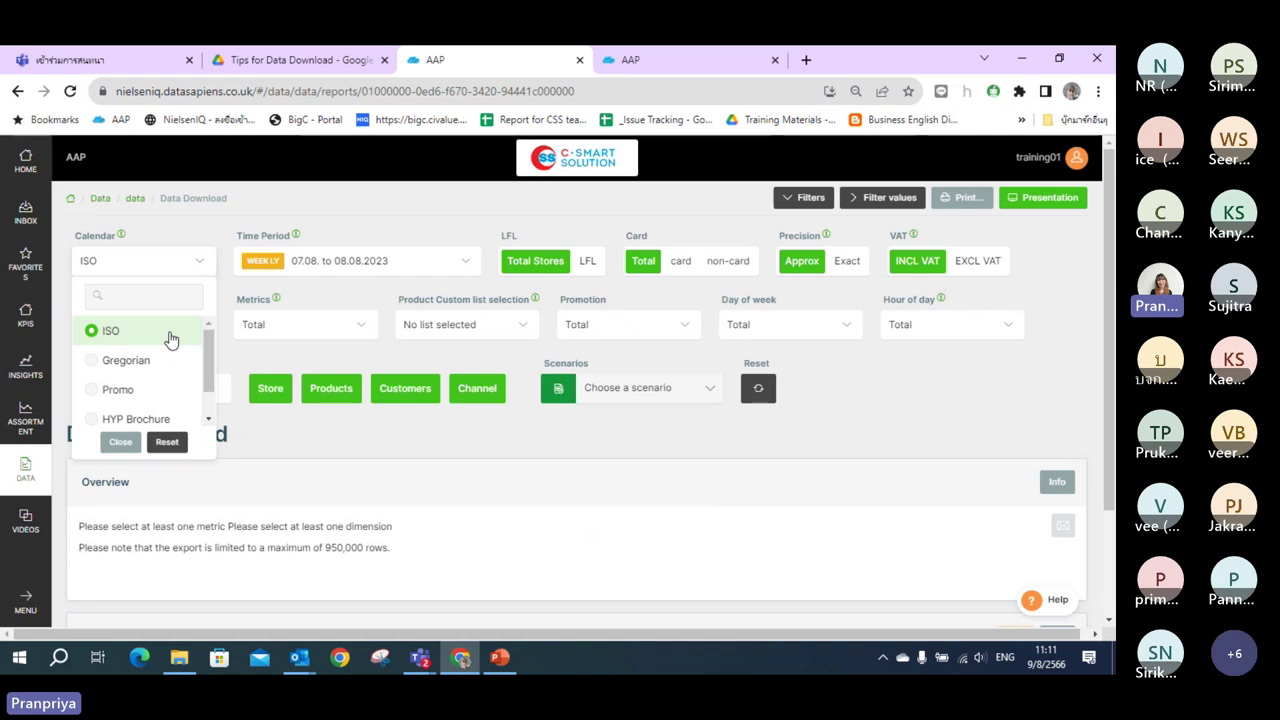
pyautogui.click(170, 366)
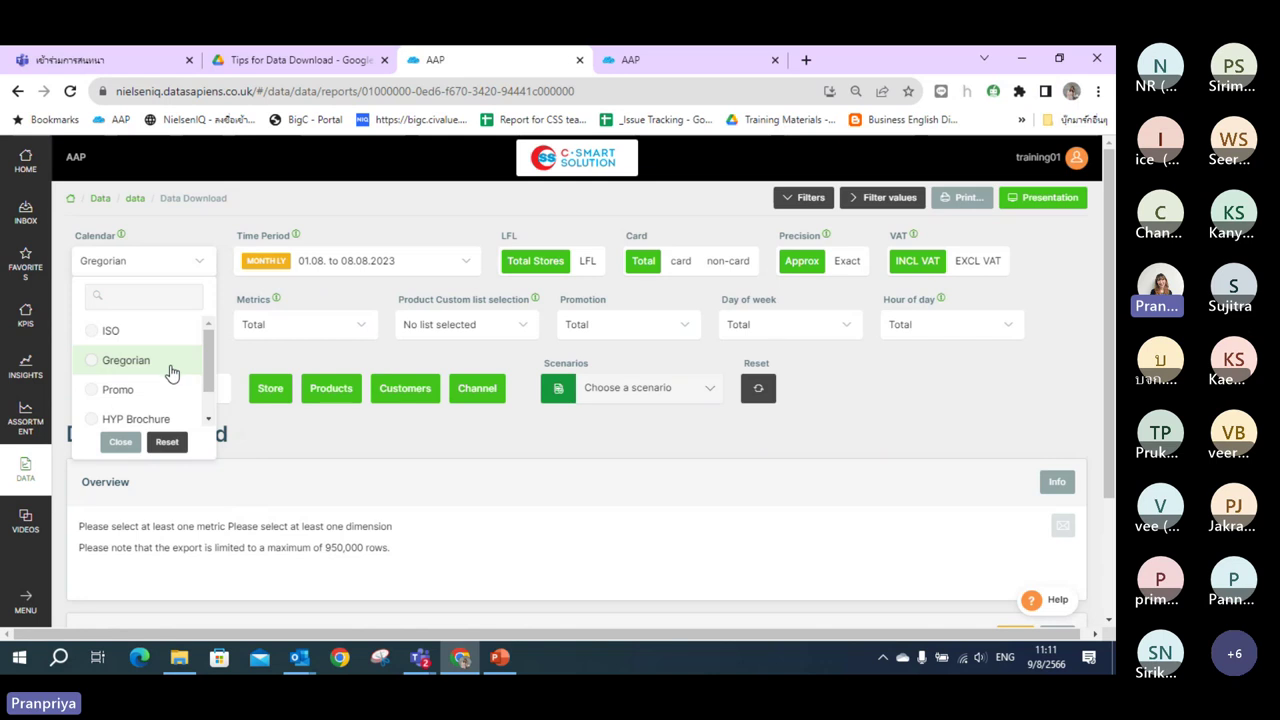
pyautogui.click(177, 390)
pyautogui.moveTo(211, 351); pyautogui.dragTo(211, 385)
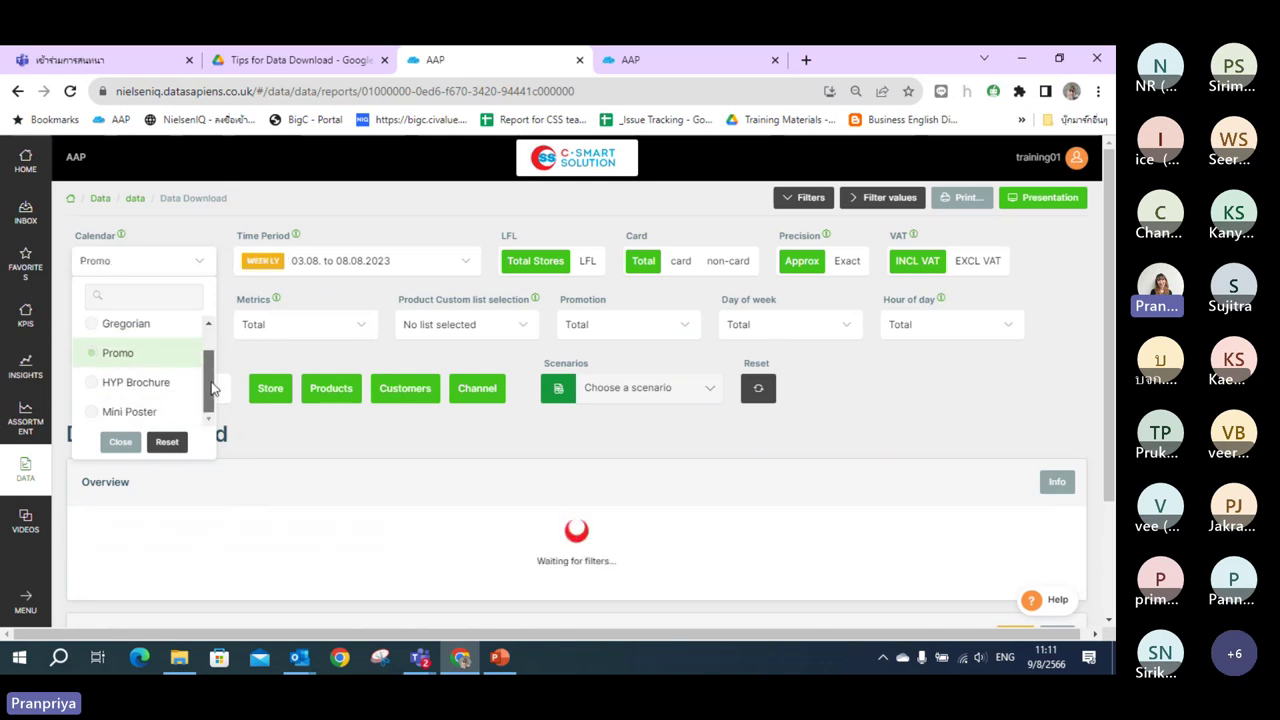
pyautogui.click(187, 388)
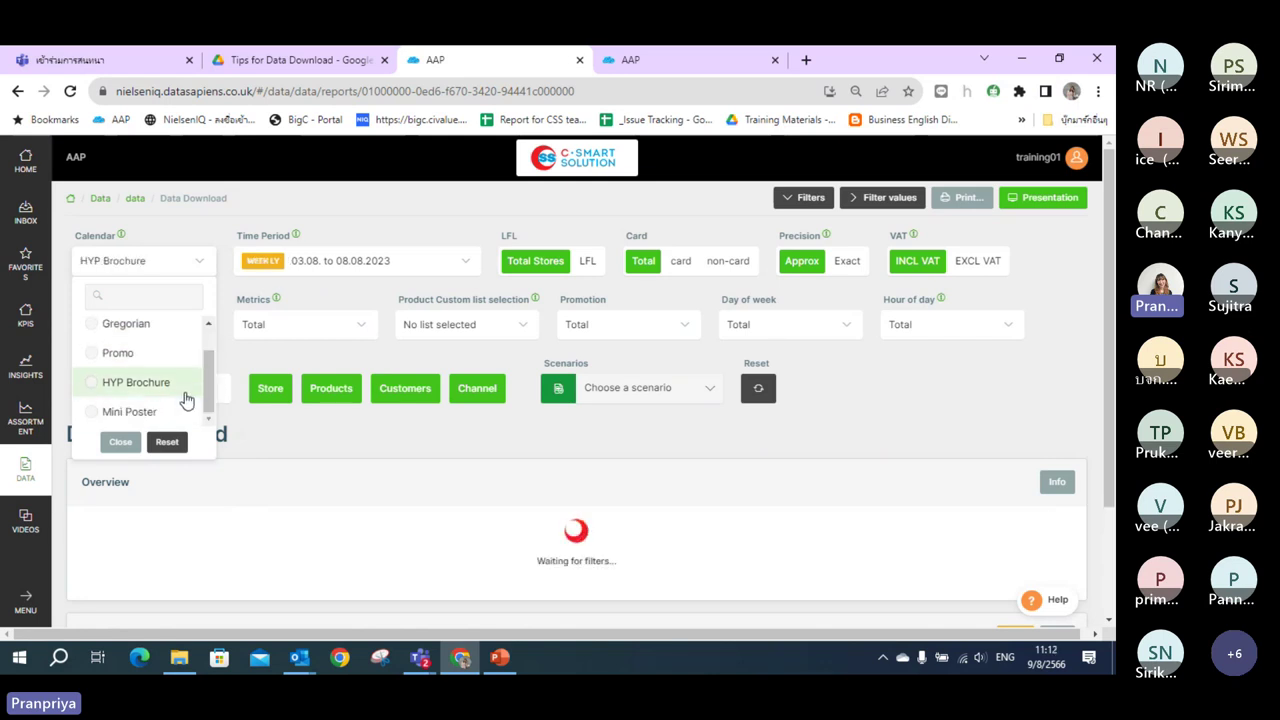
pyautogui.click(177, 412)
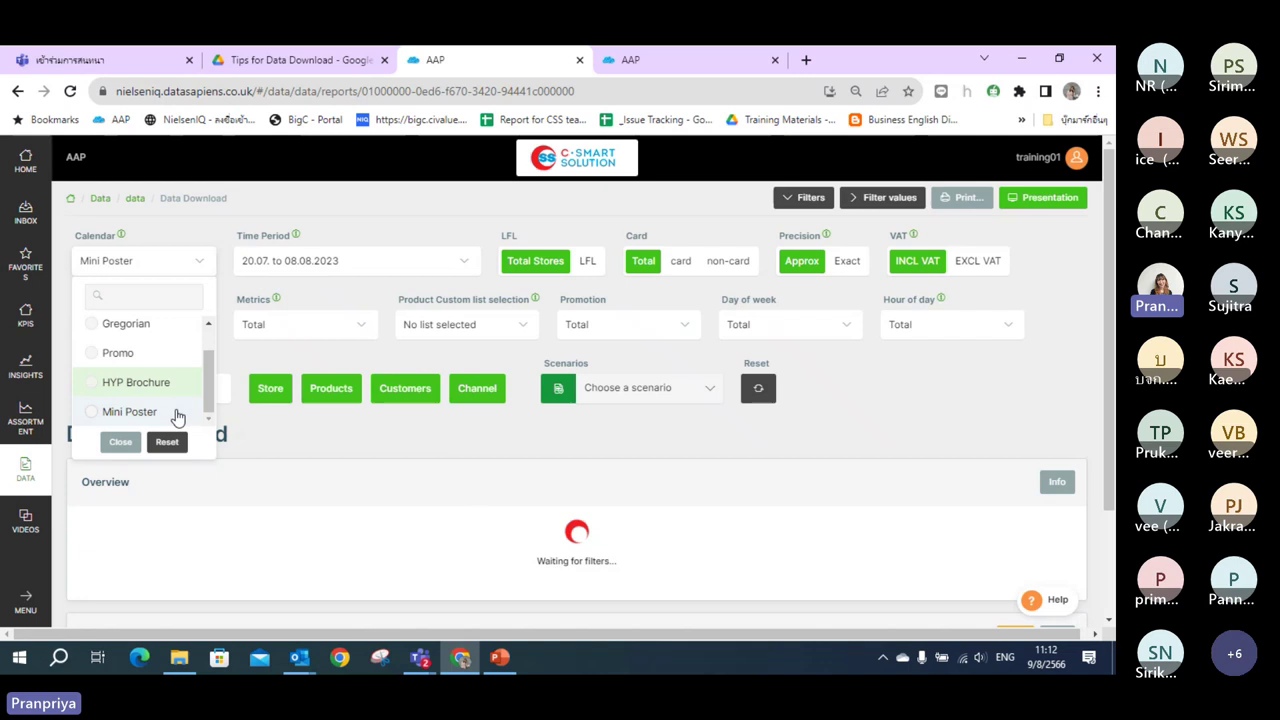
pyautogui.click(155, 353)
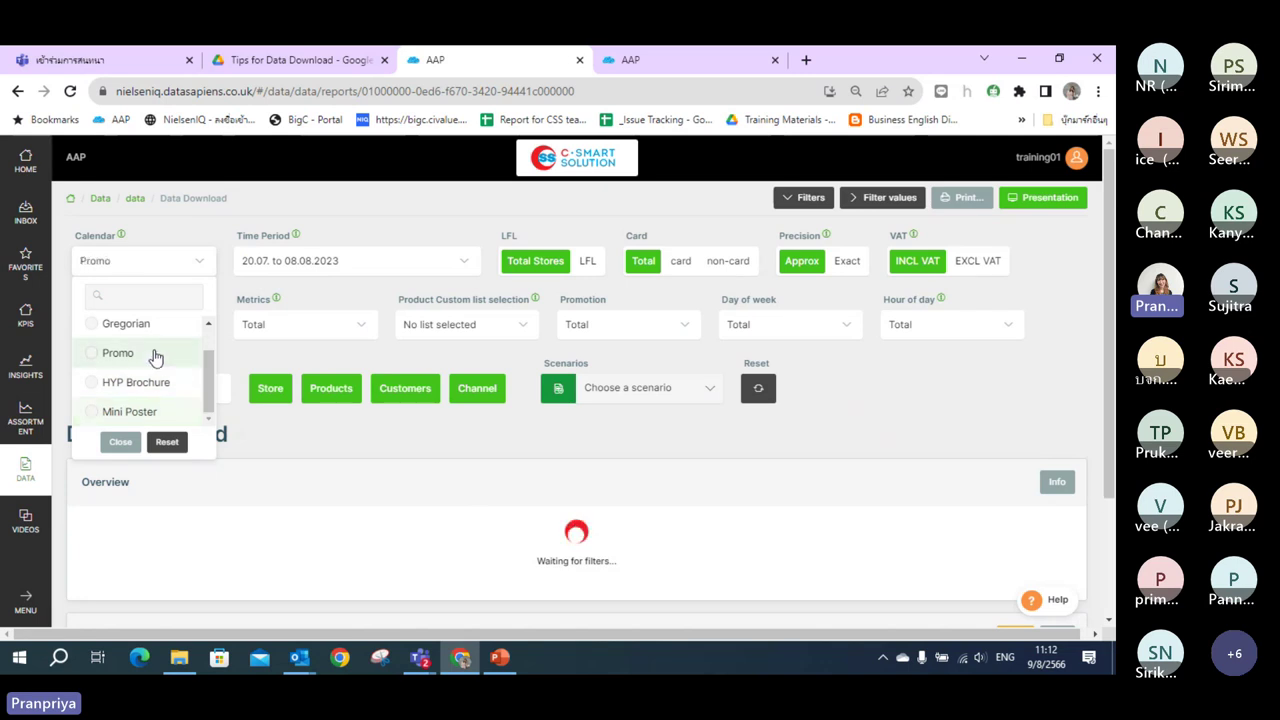
pyautogui.click(400, 264)
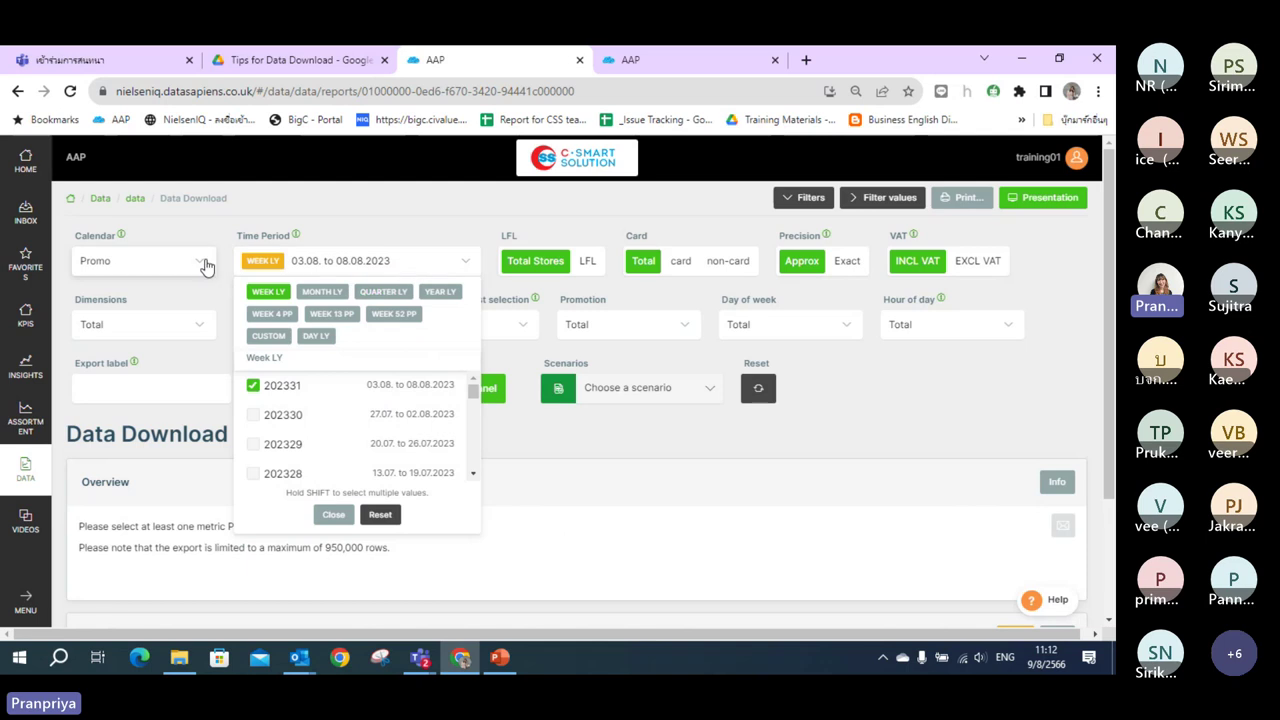
# Step: Check today's date and set the time period to week 202330 (27.07.–02.08.2023)
pyautogui.scroll(-5, 475, 477)
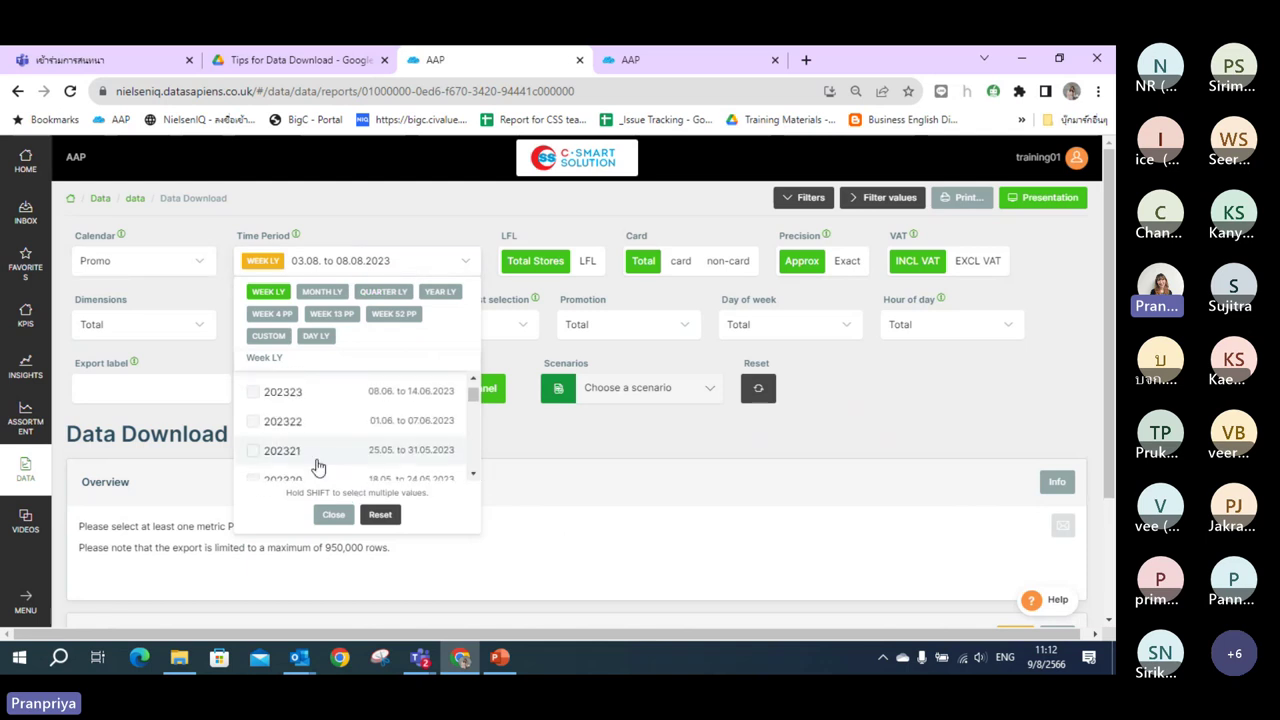
pyautogui.scroll(5, 472, 392)
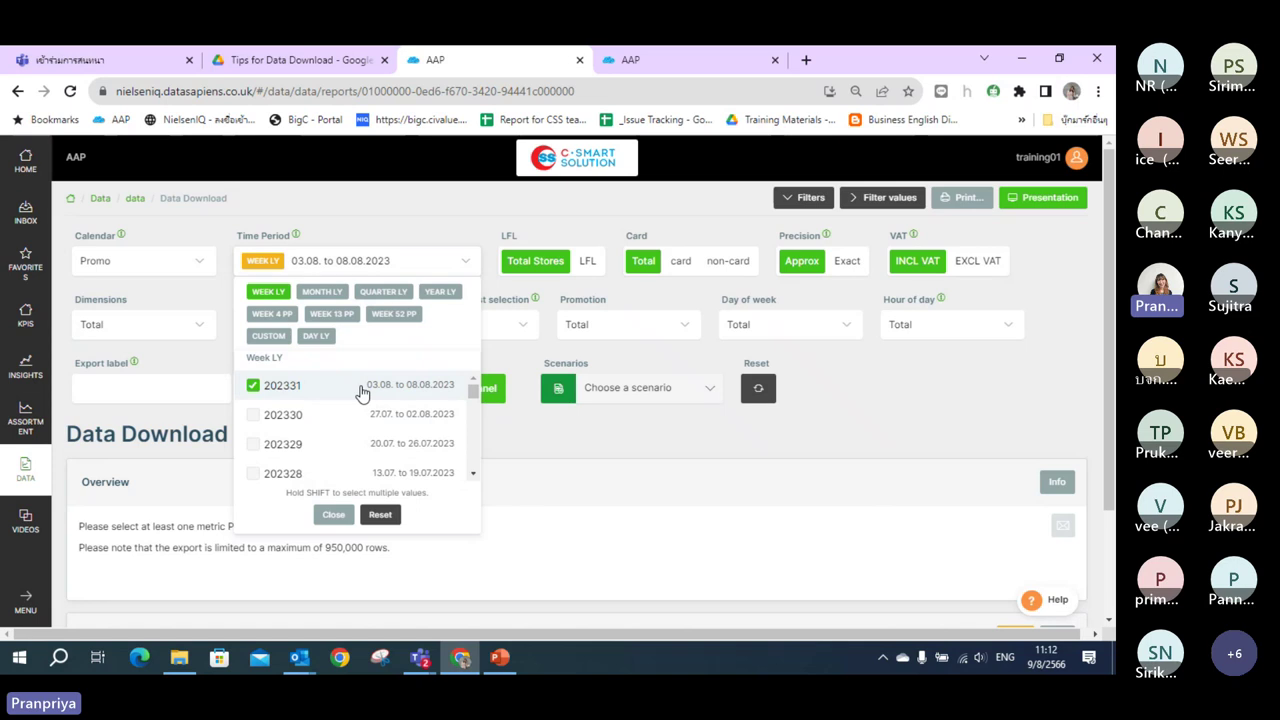
pyautogui.click(1045, 657)
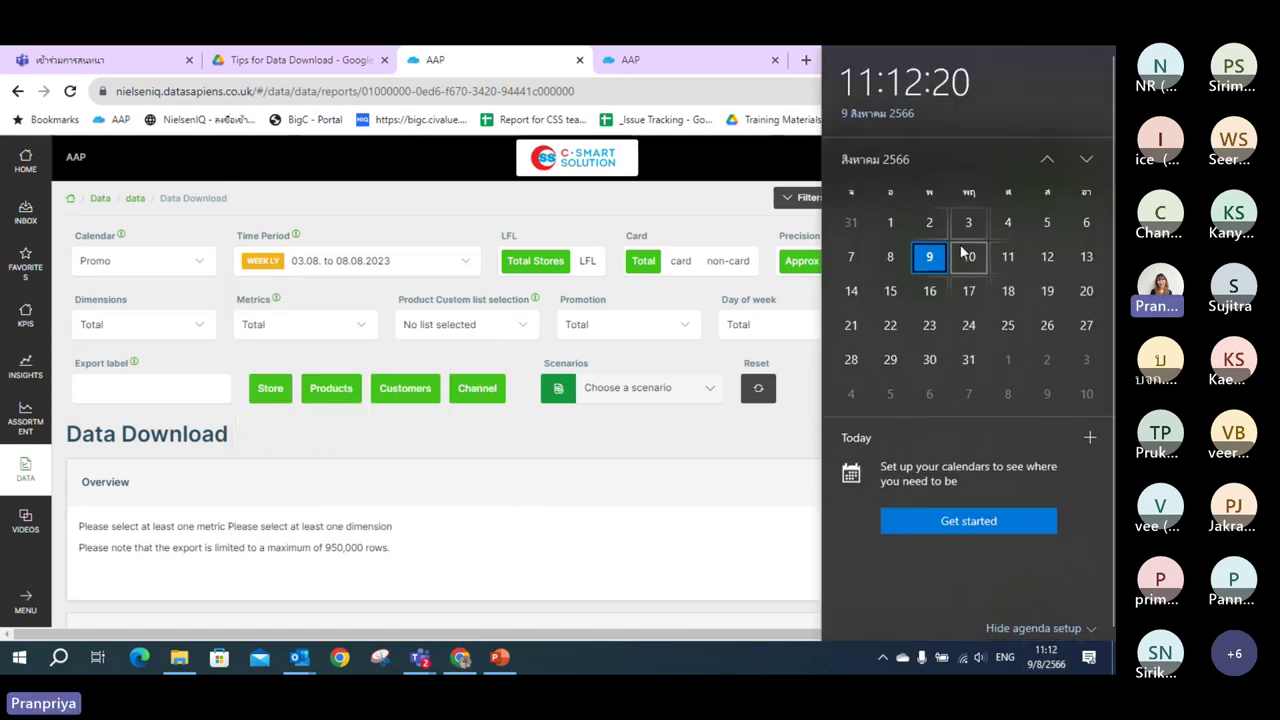
pyautogui.click(428, 257)
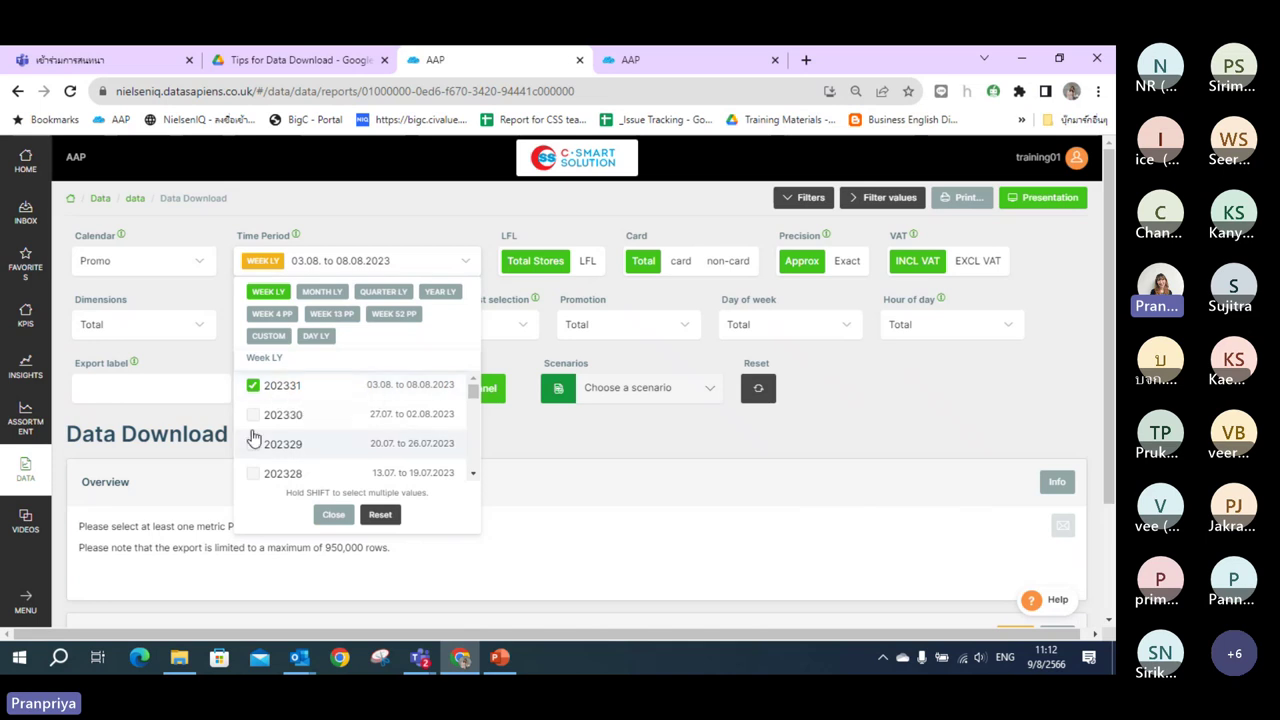
pyautogui.click(286, 418)
pyautogui.click(400, 261)
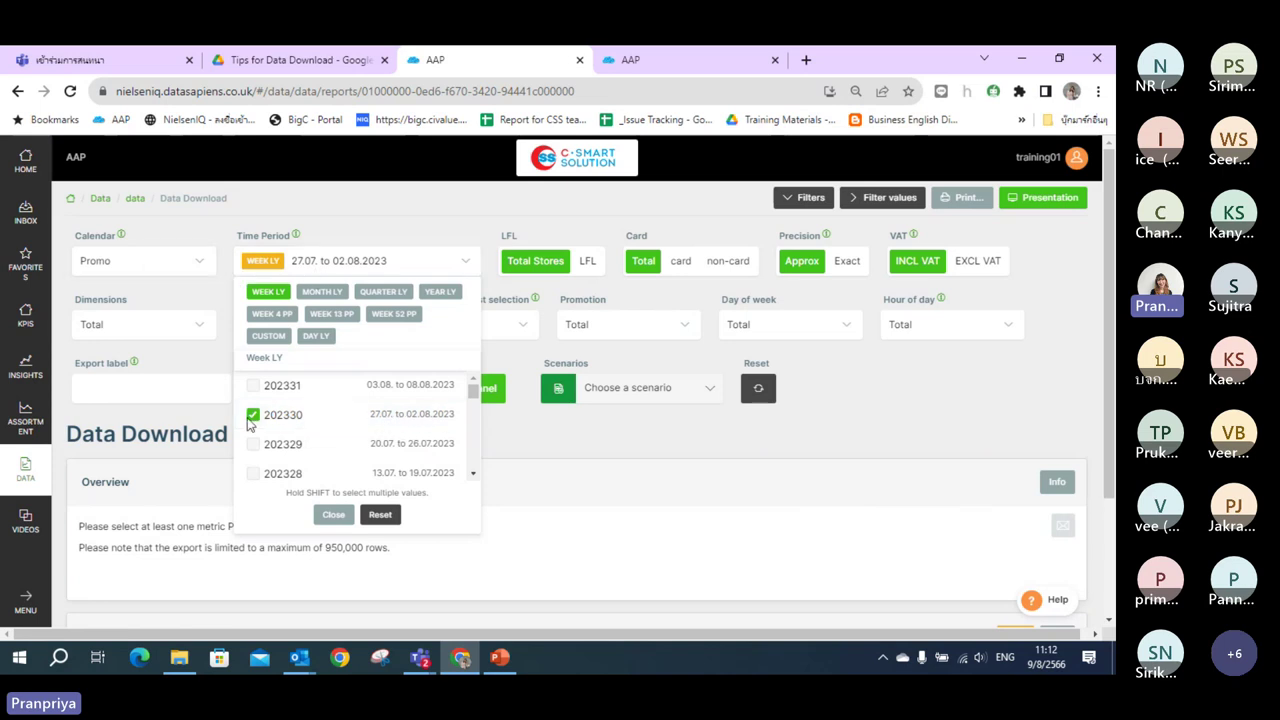
pyautogui.click(185, 256)
# Step: Switch the Data Download calendar back to ISO
pyautogui.click(185, 256)
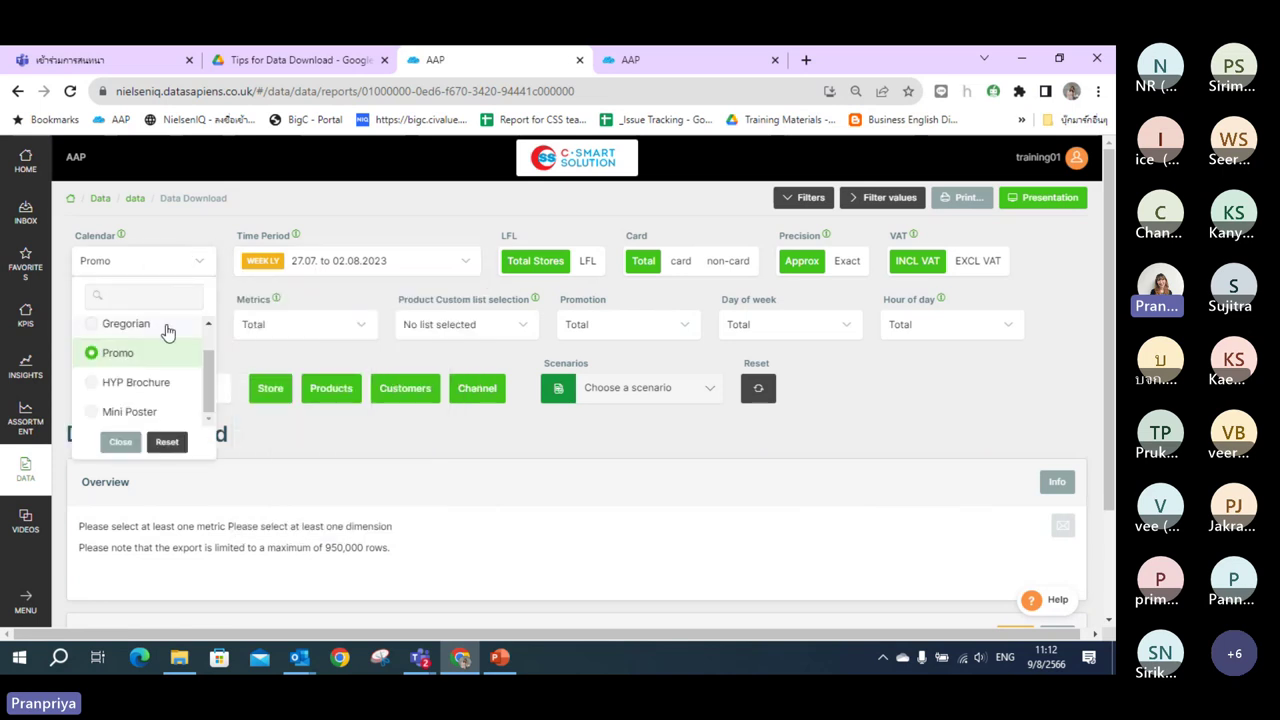
pyautogui.scroll(1, 213, 344)
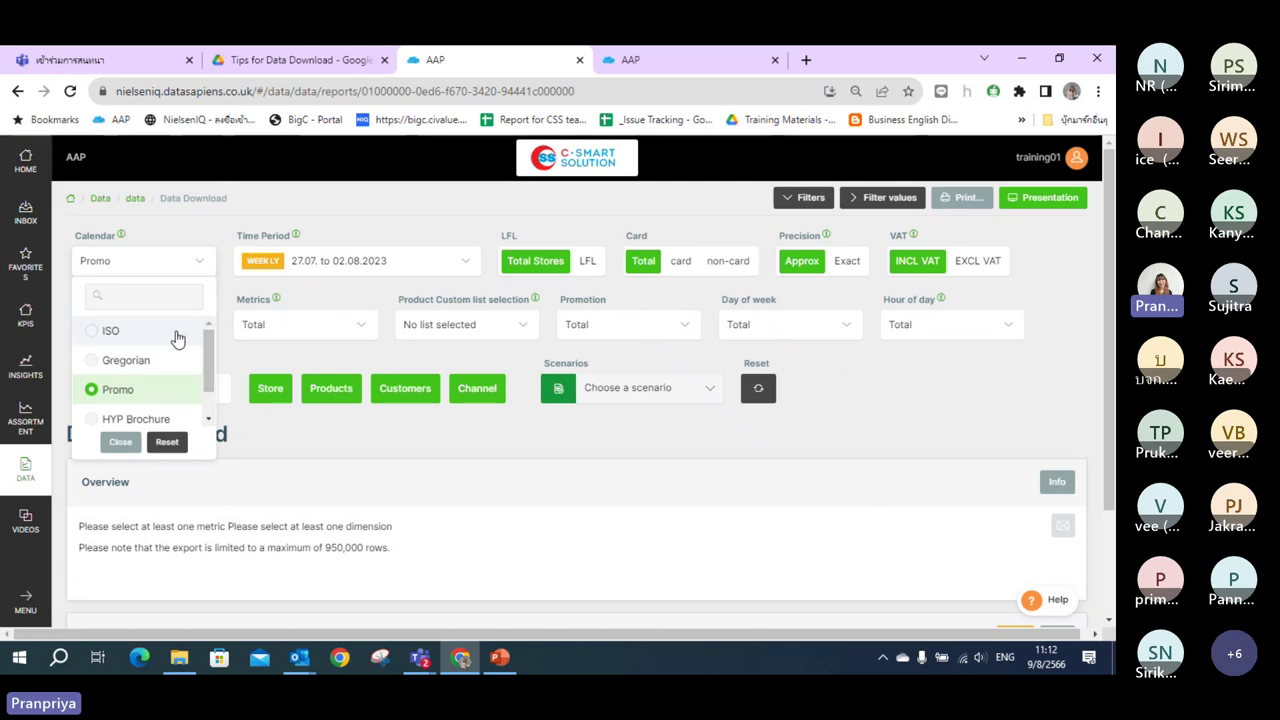
pyautogui.click(176, 332)
pyautogui.click(200, 266)
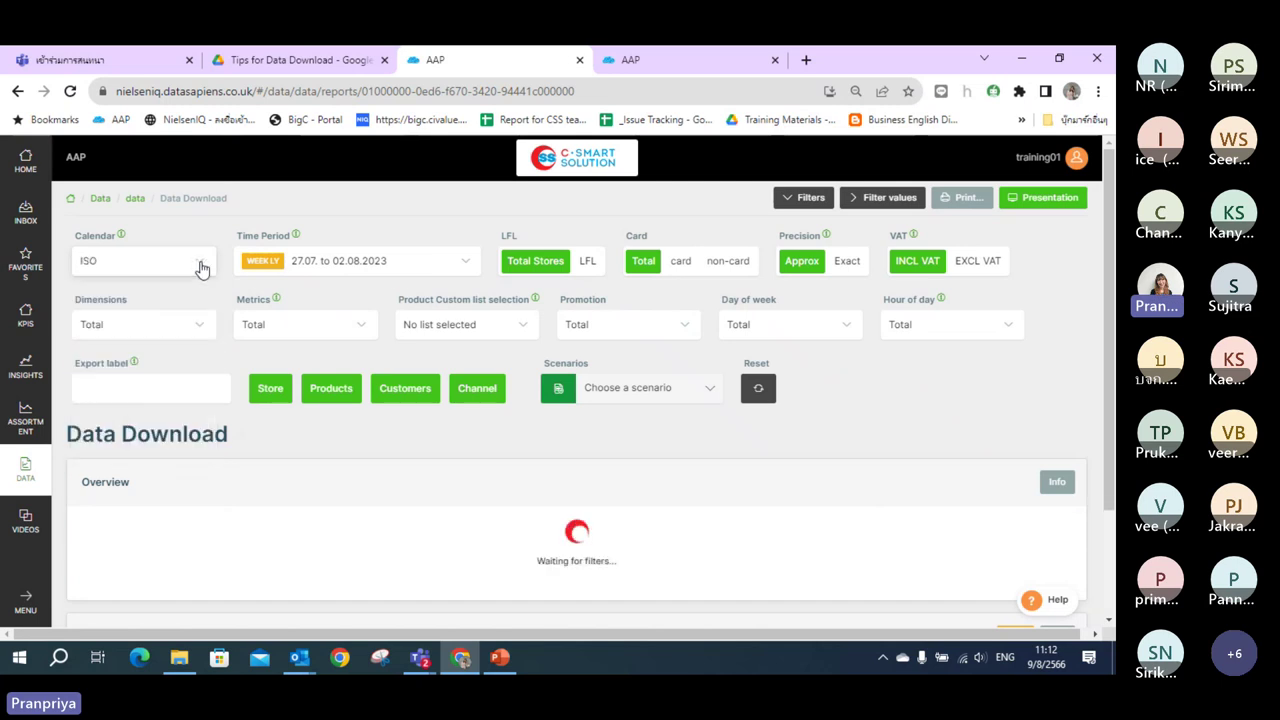
# Step: Compare the MONTH LY, YEAR LY, WEEK 4 PP and WEEK 52 PP presets, then pick ISO week 202331 (31.07.–06.08.2023)
pyautogui.click(414, 266)
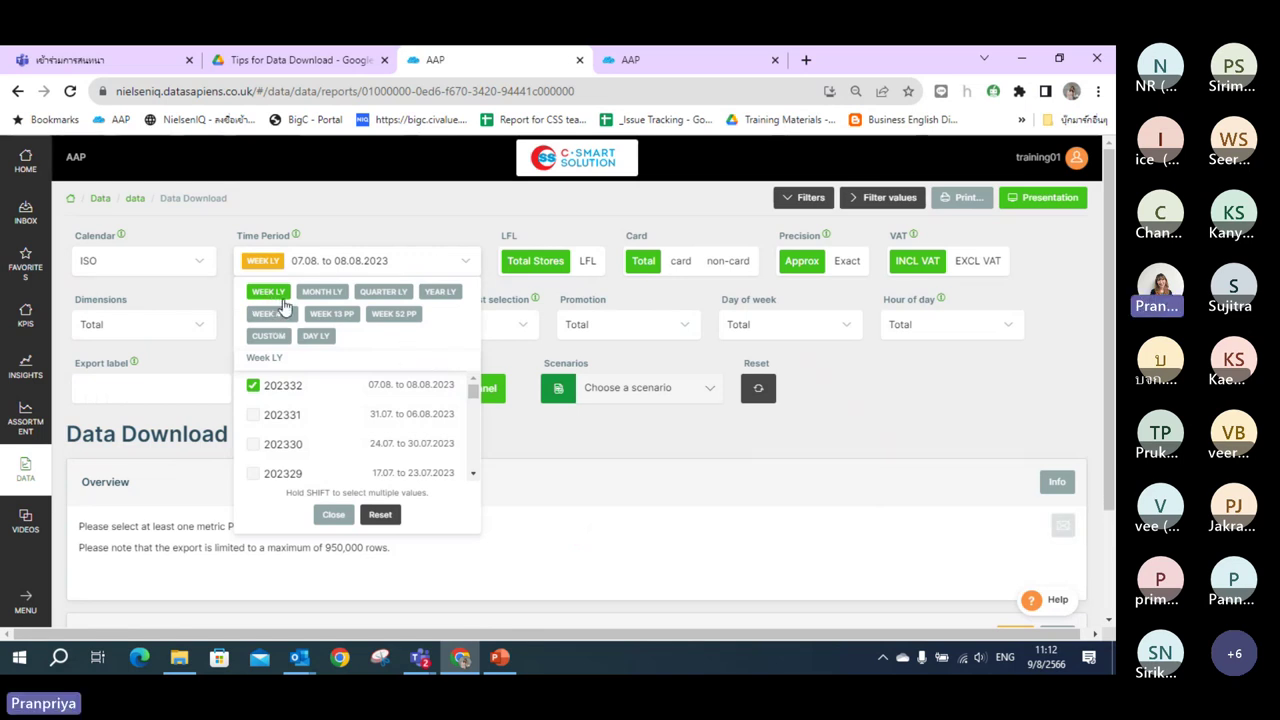
pyautogui.click(320, 293)
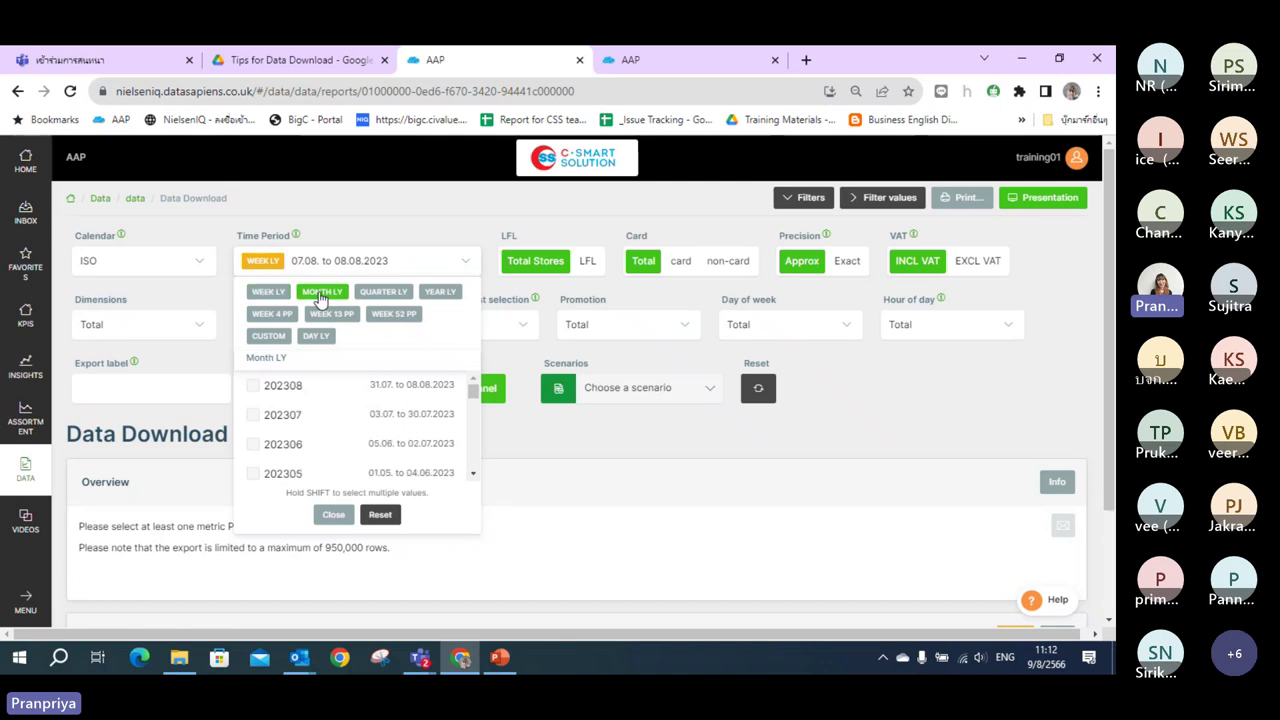
pyautogui.click(441, 296)
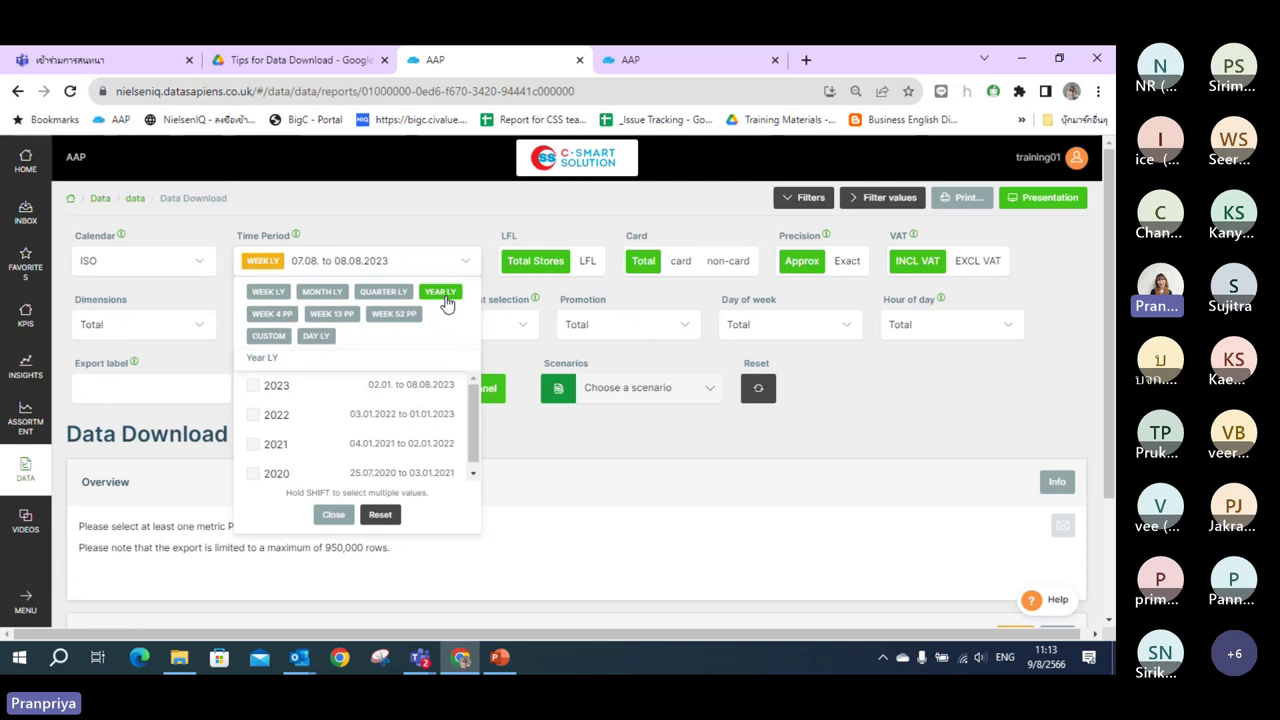
pyautogui.click(273, 317)
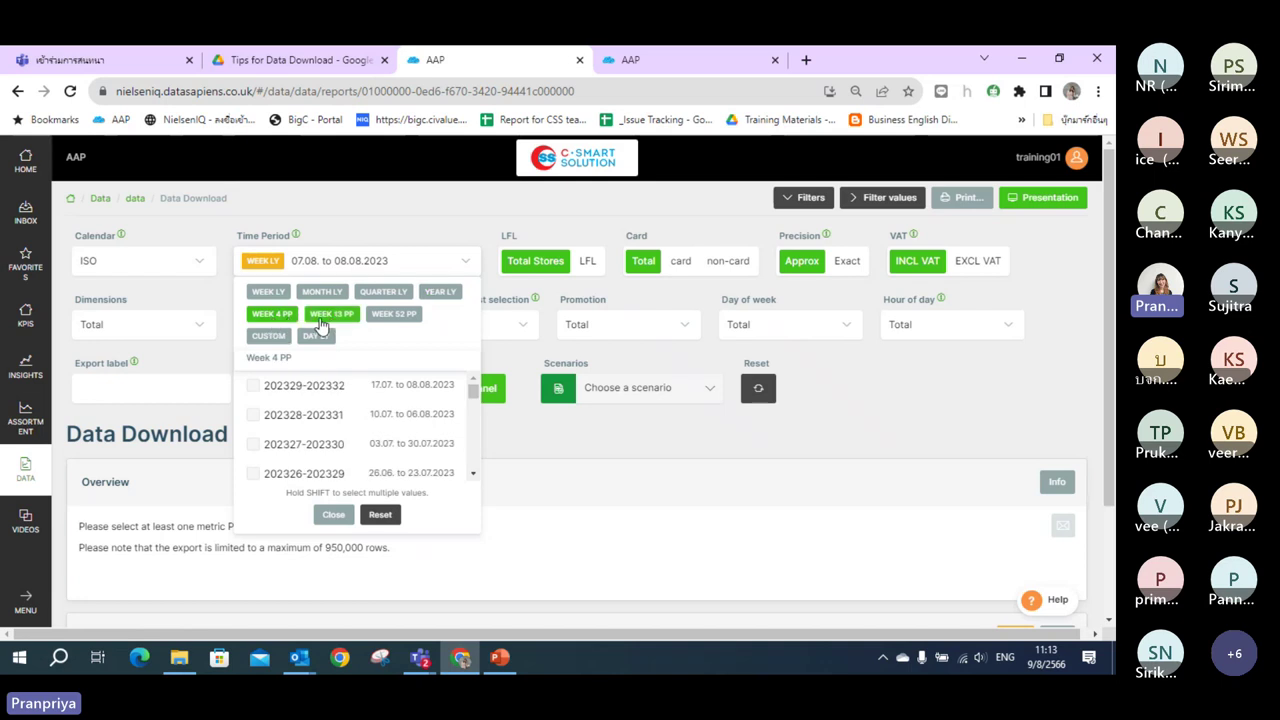
pyautogui.click(390, 316)
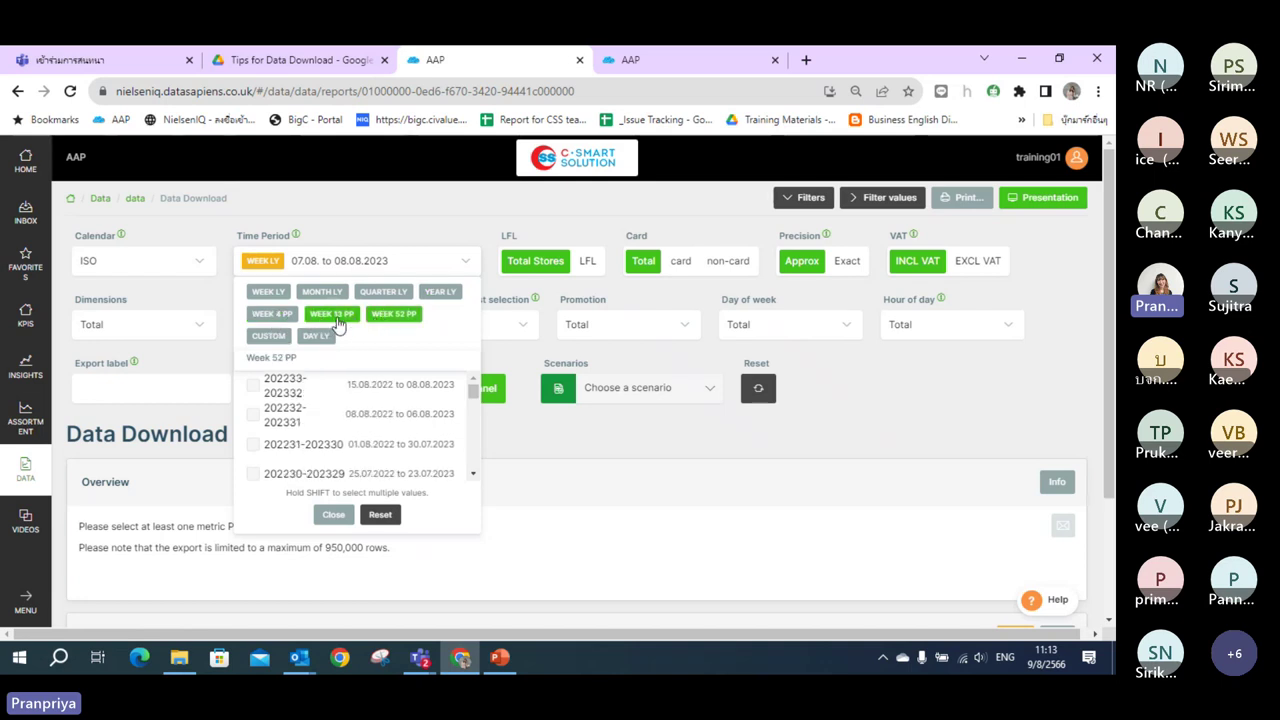
pyautogui.click(276, 320)
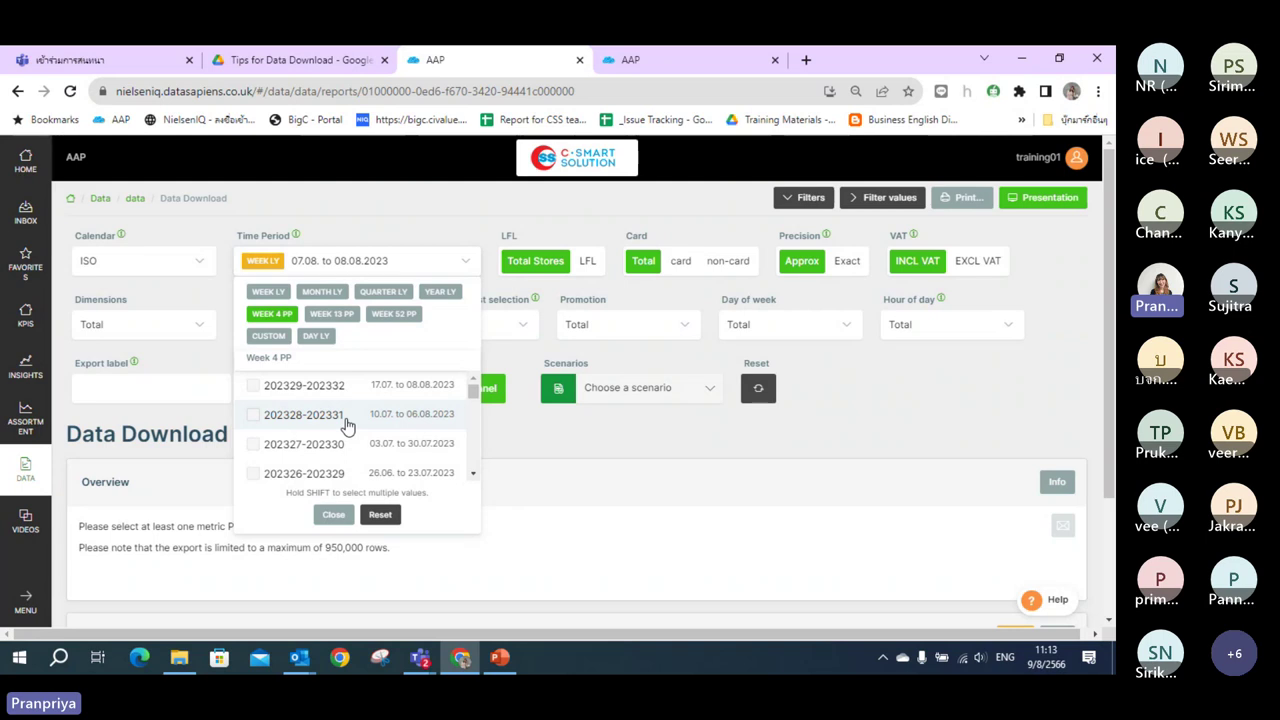
pyautogui.click(270, 293)
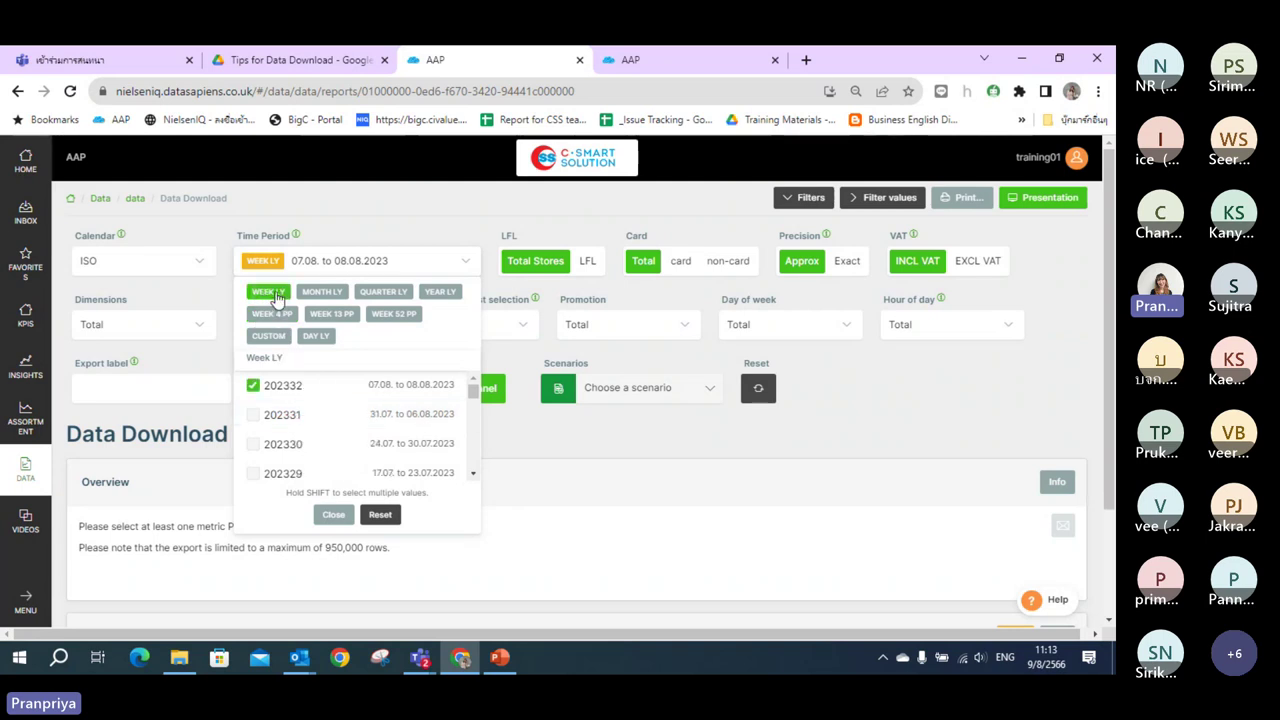
pyautogui.click(264, 421)
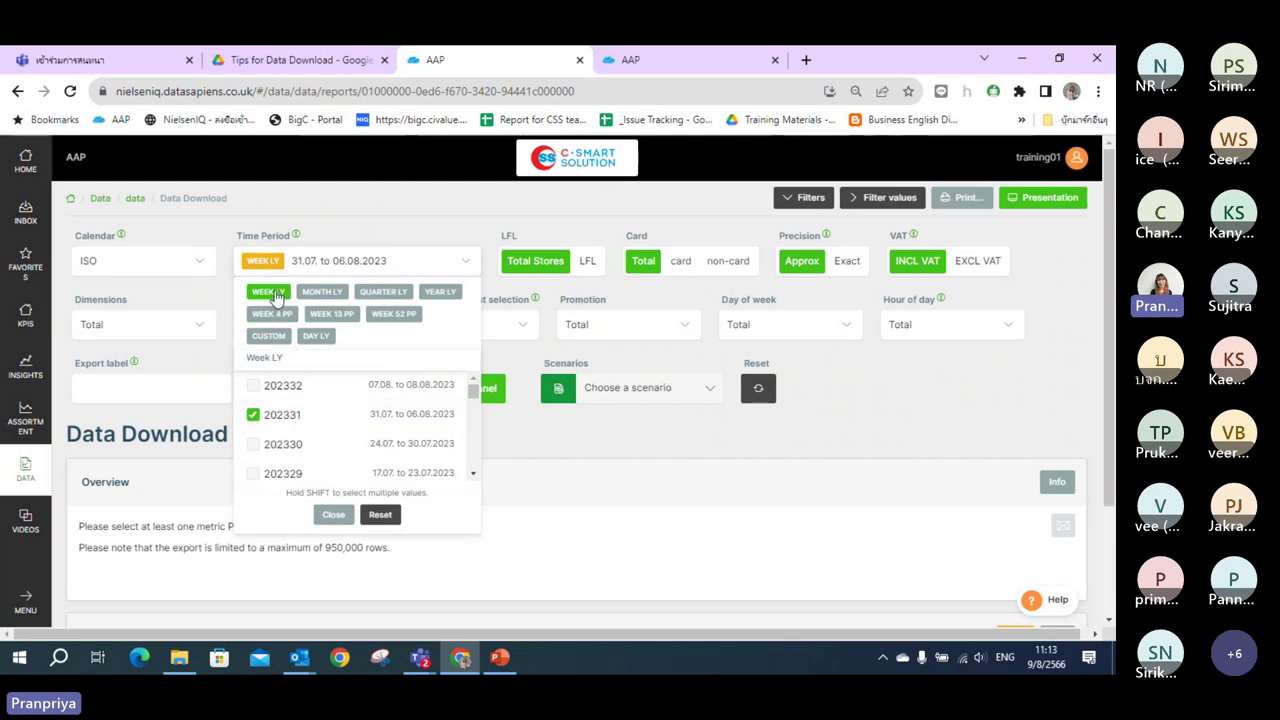
pyautogui.click(307, 268)
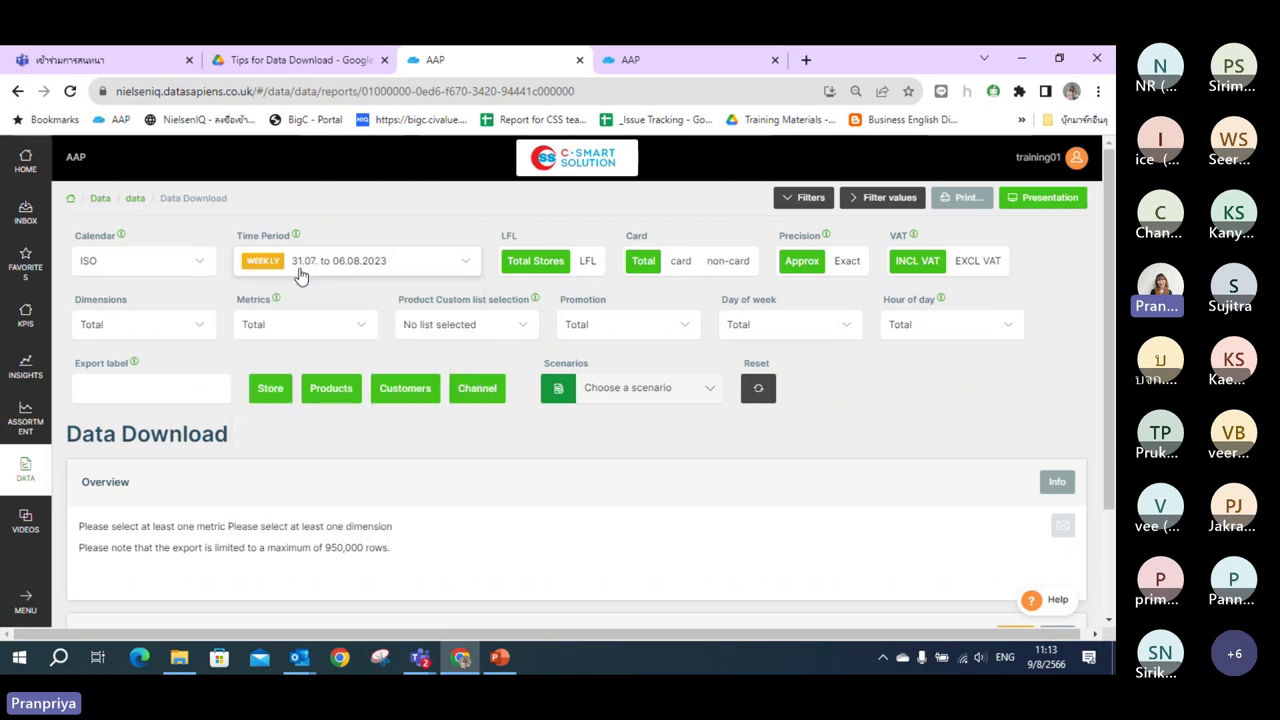
# Step: Look through the Metrics and Time Period lists without changing anything
pyautogui.click(330, 334)
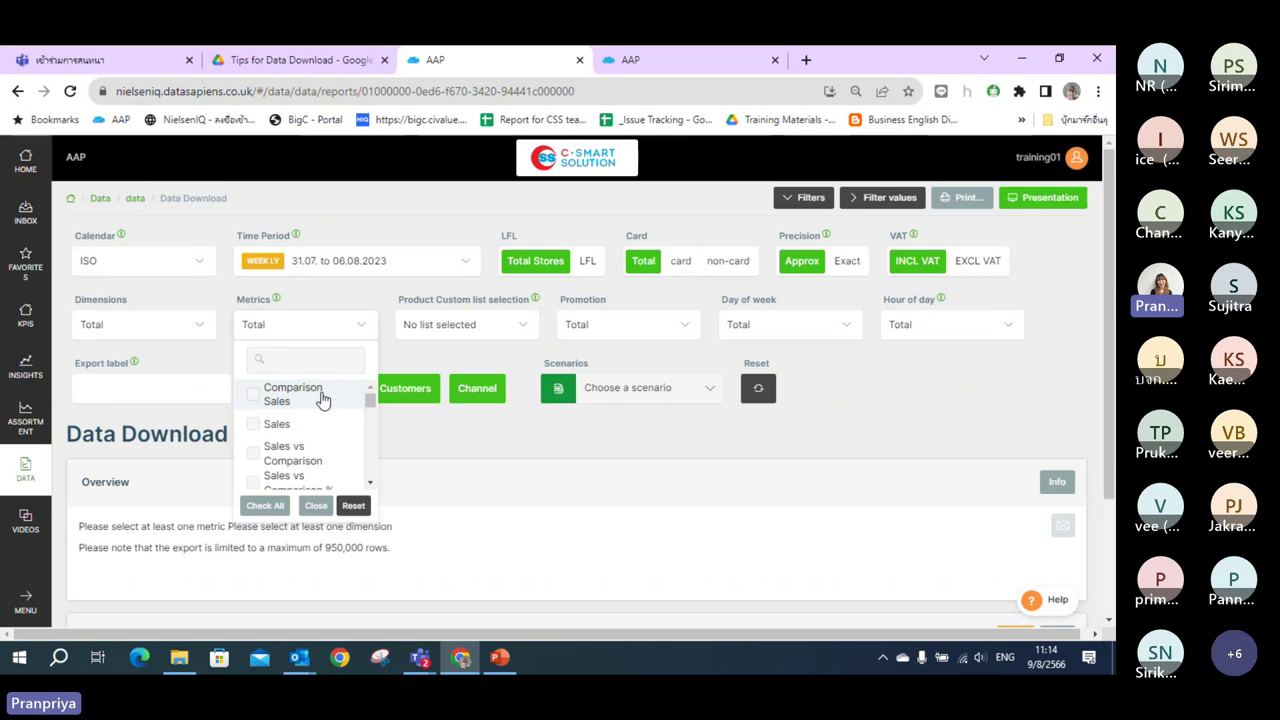
pyautogui.click(350, 335)
pyautogui.click(404, 270)
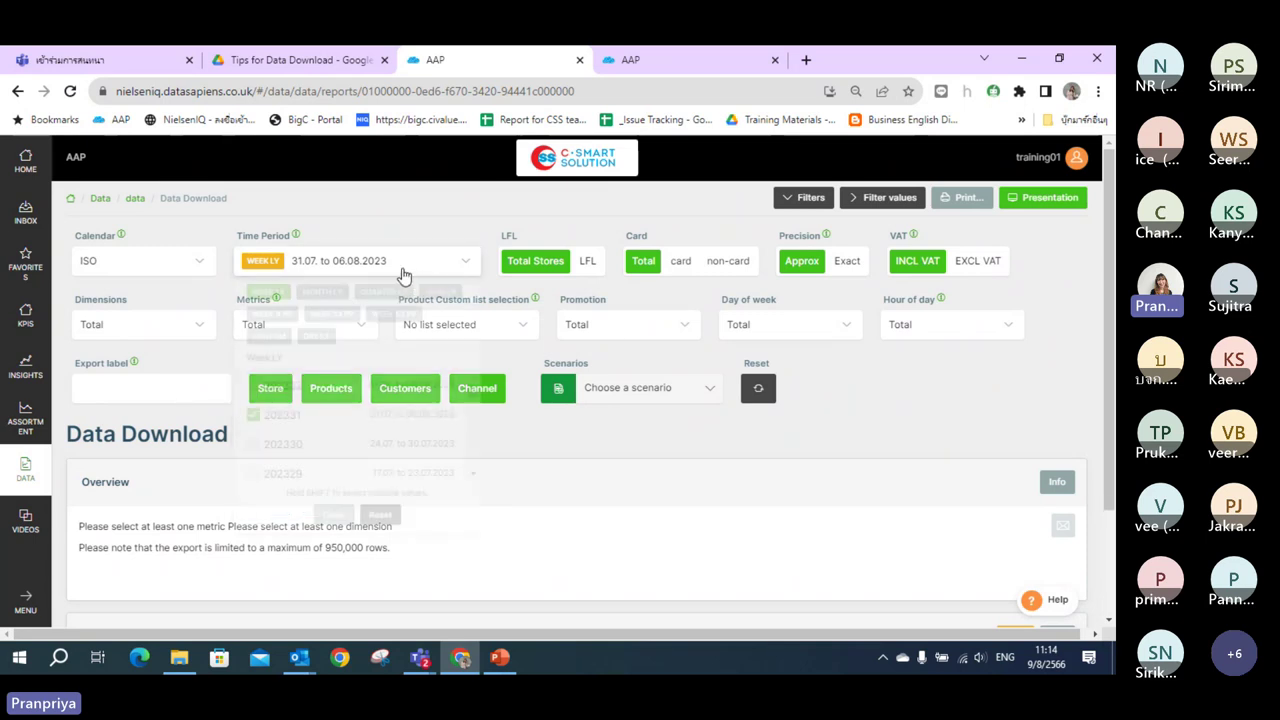
pyautogui.click(400, 272)
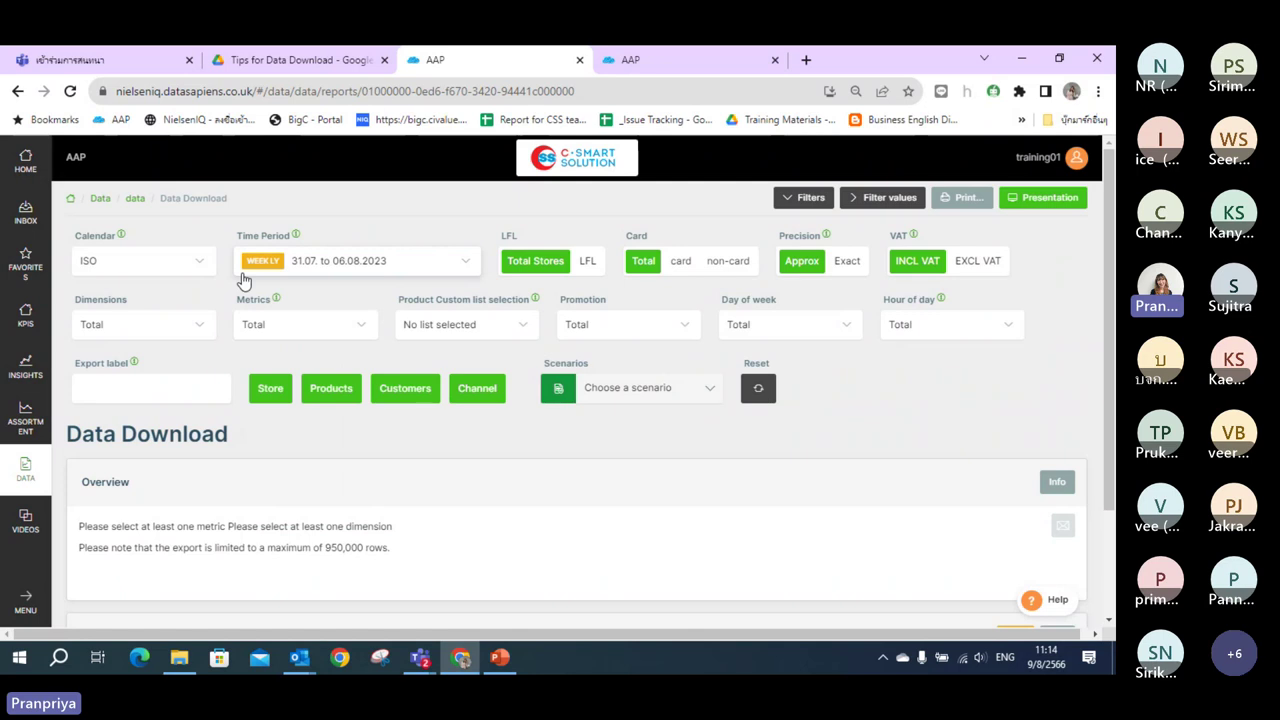
# Step: Switch the Calendar from ISO to Gregorian
pyautogui.click(202, 267)
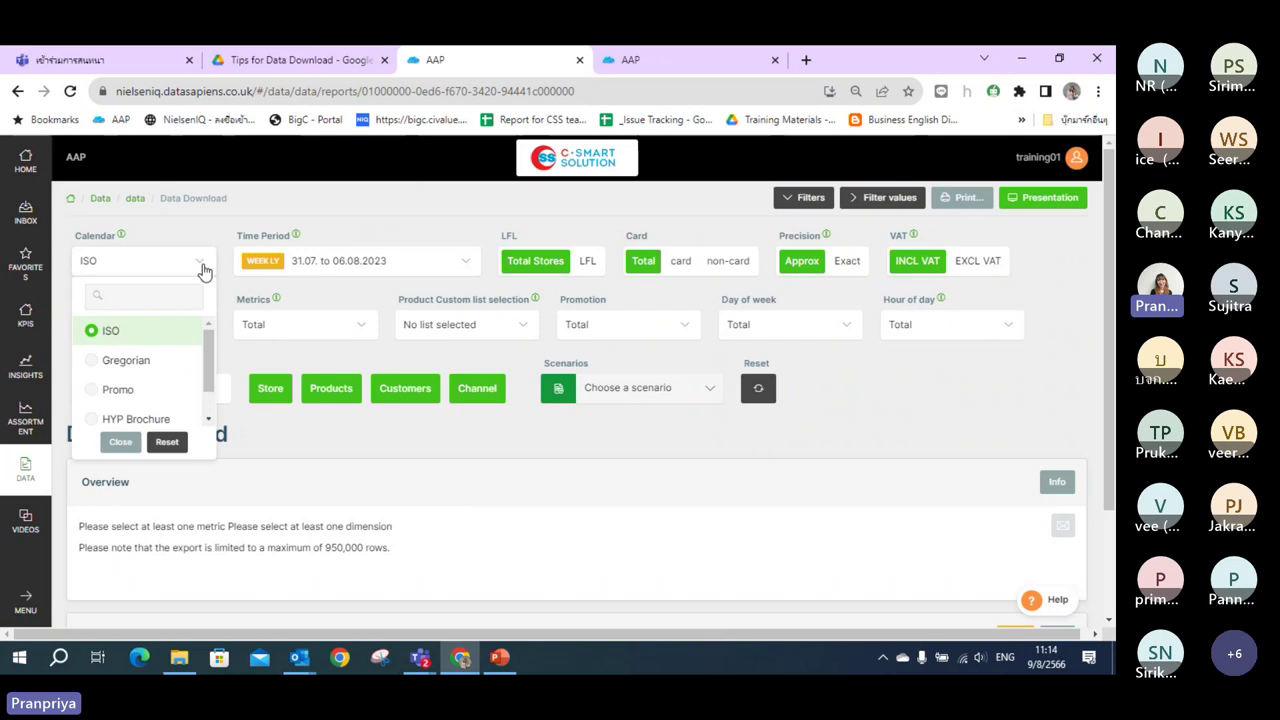
pyautogui.click(176, 363)
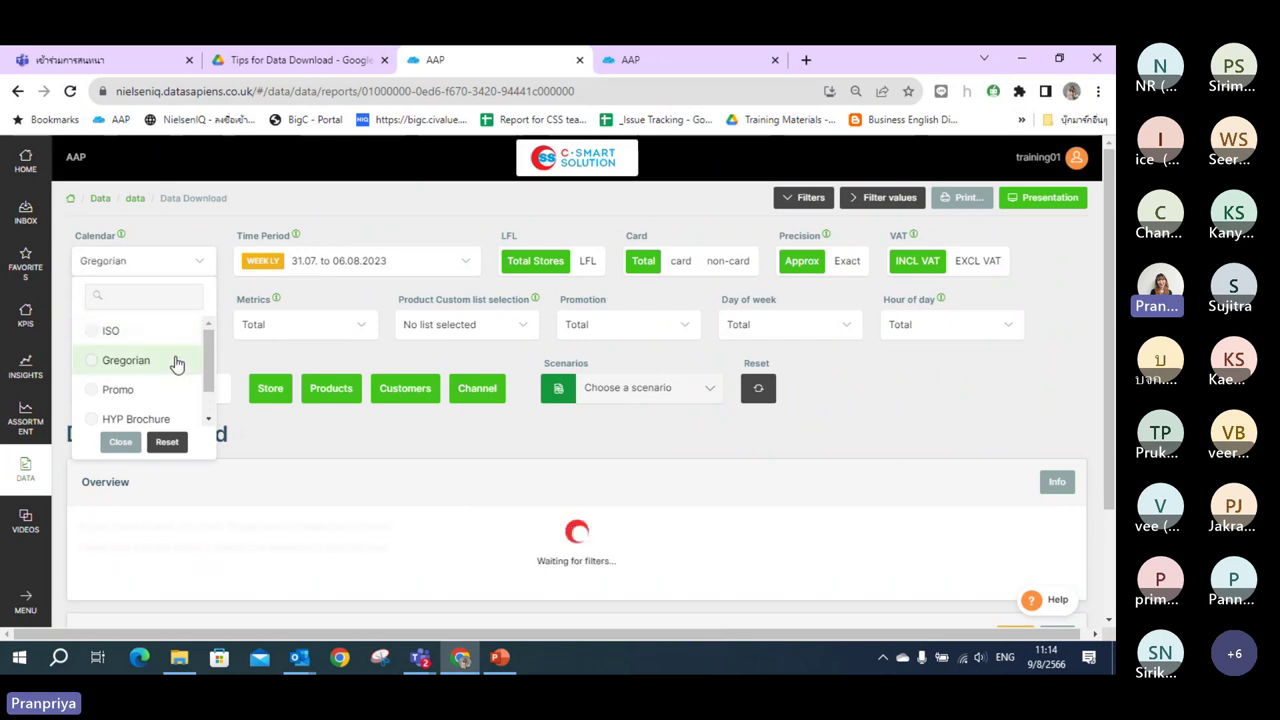
pyautogui.click(198, 261)
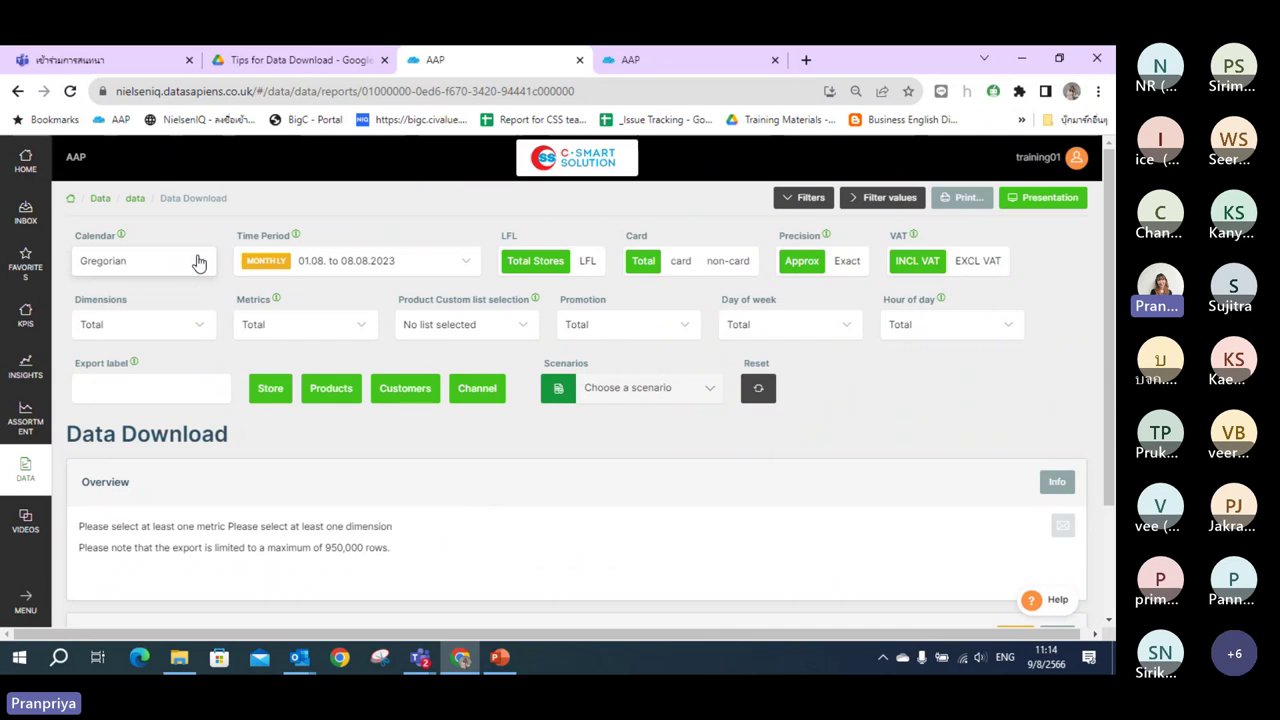
# Step: Select months 202307 back through 202201 so the period spans 01.01.2022 to 31.07.2023
pyautogui.click(405, 262)
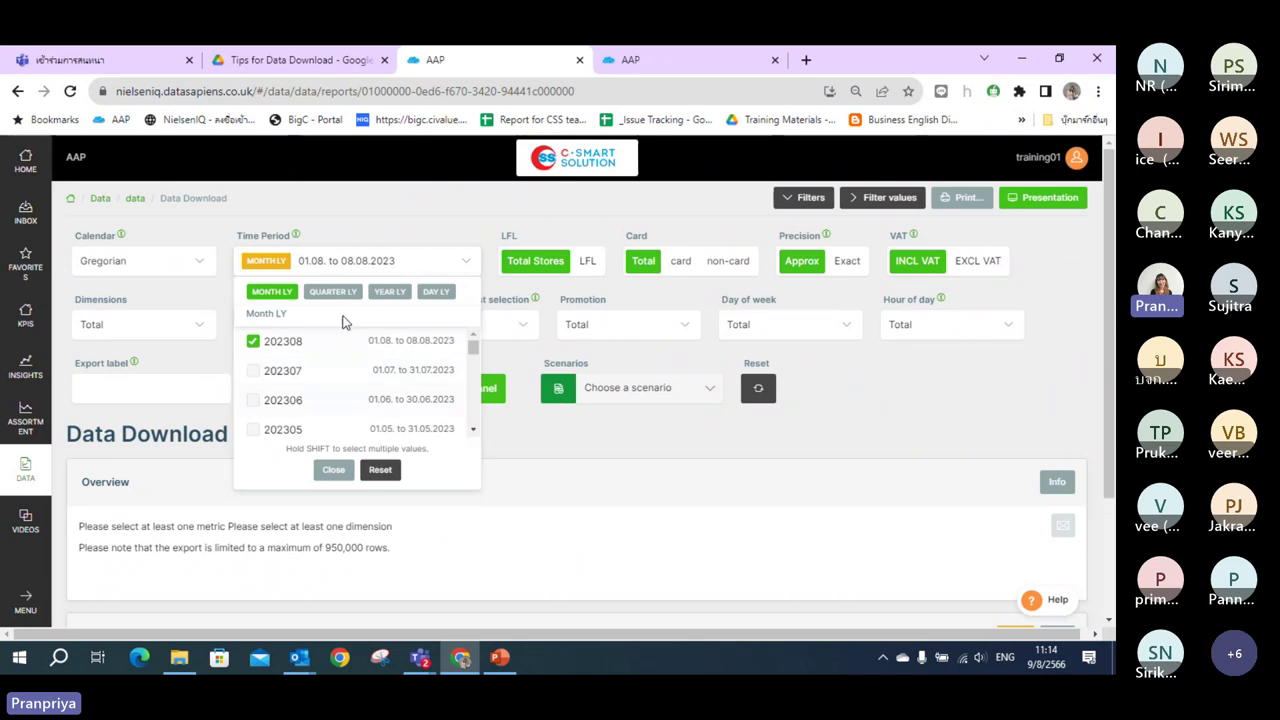
pyautogui.click(360, 262)
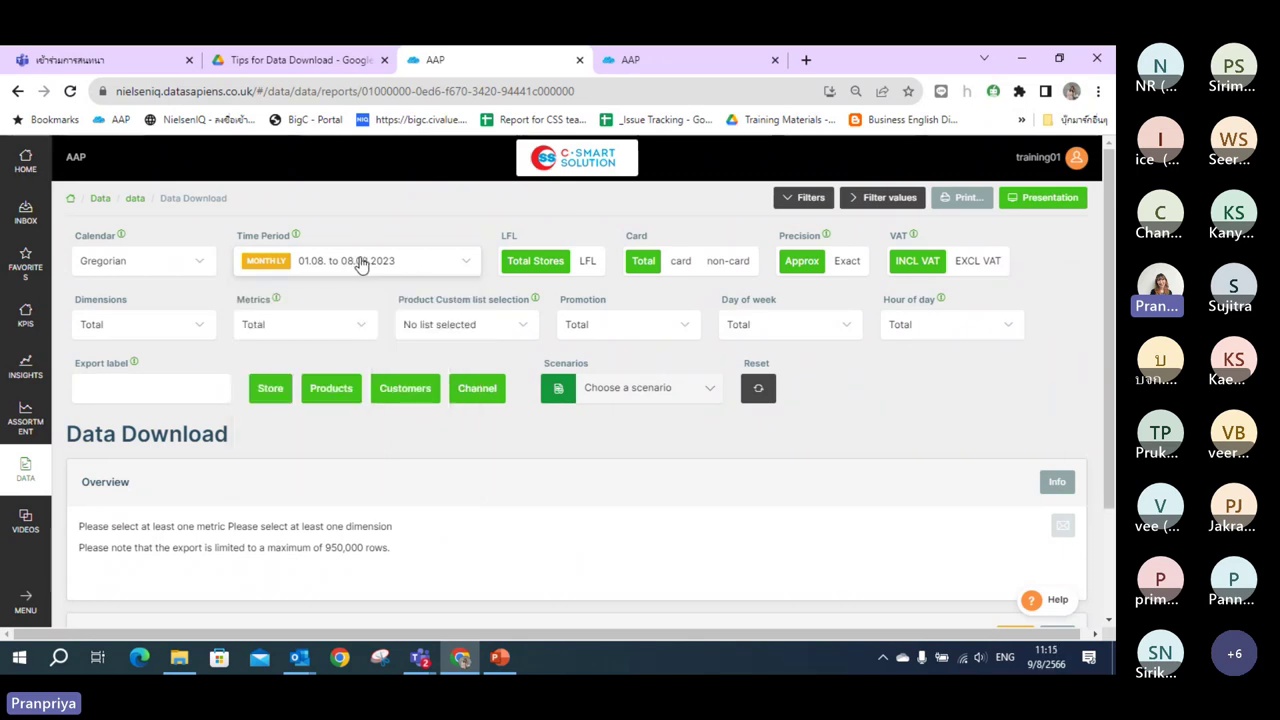
pyautogui.click(360, 262)
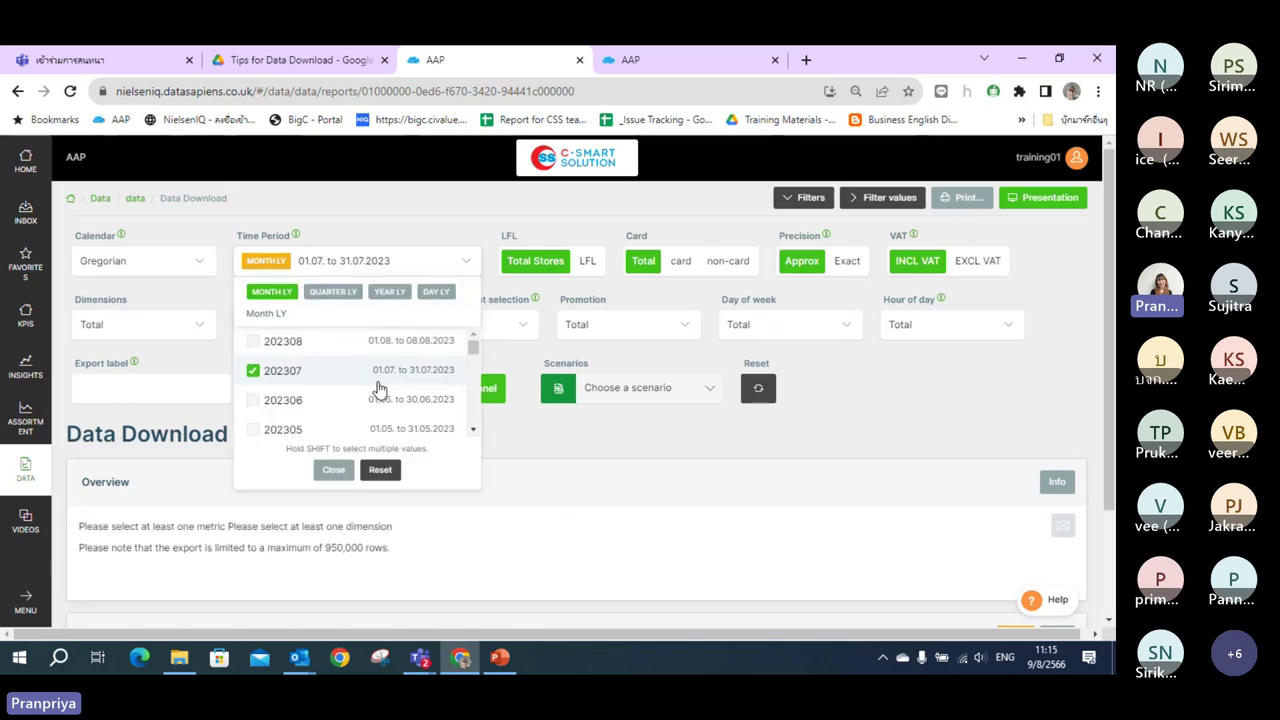
pyautogui.click(474, 431)
pyautogui.moveTo(474, 431); pyautogui.dragTo(474, 431)
pyautogui.keyDown('shift'); pyautogui.click(455, 412); pyautogui.keyUp('shift')
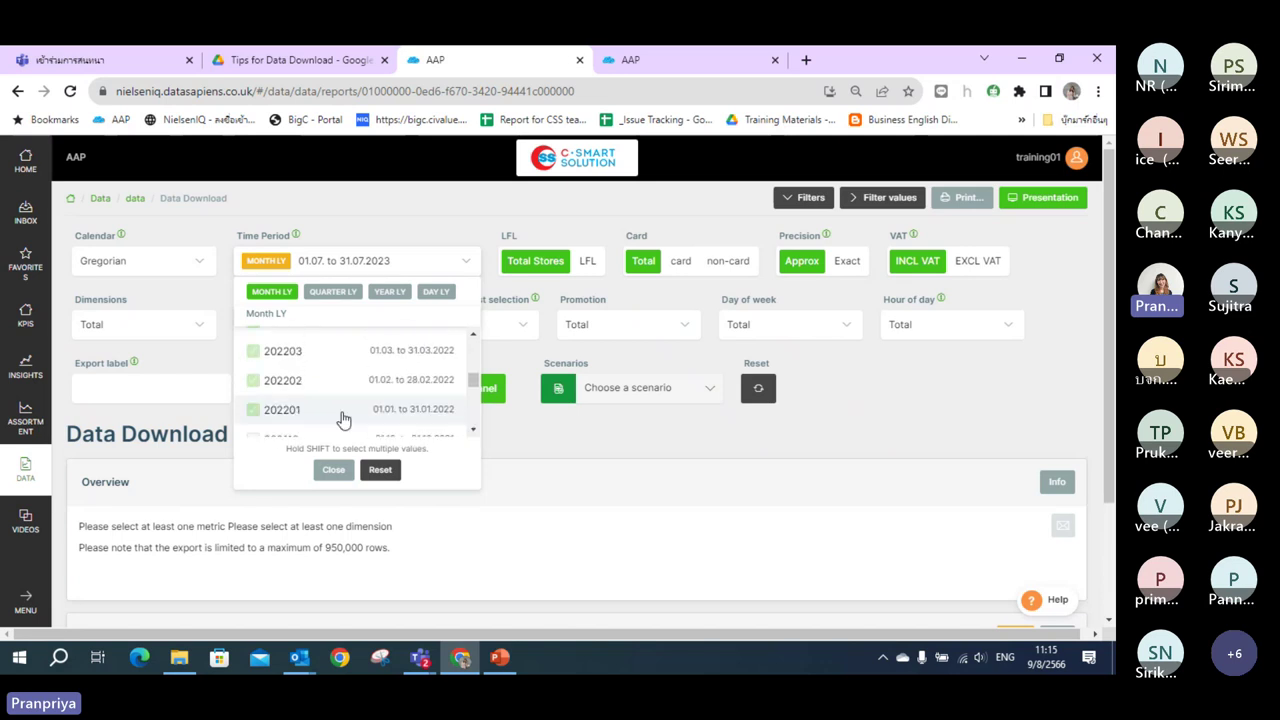
pyautogui.click(339, 472)
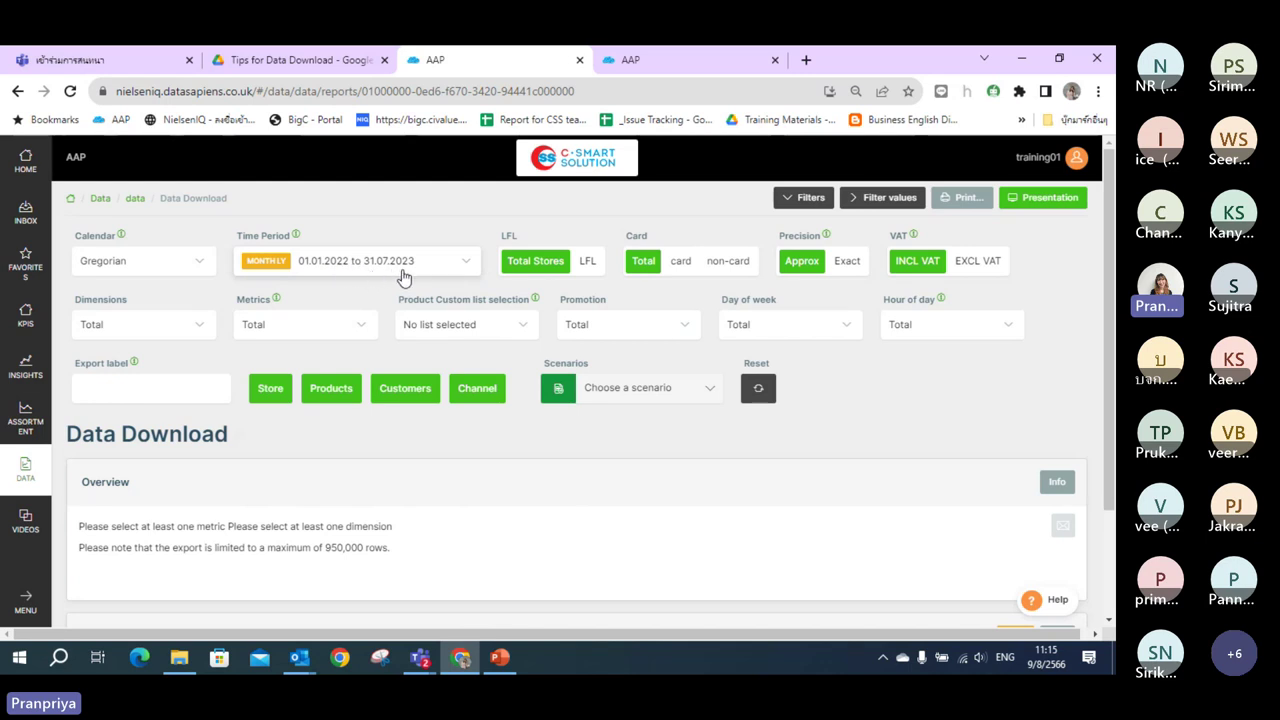
# Step: Reset the Time Period to the default Month LY, 01.08. to 08.08.2023
pyautogui.click(436, 277)
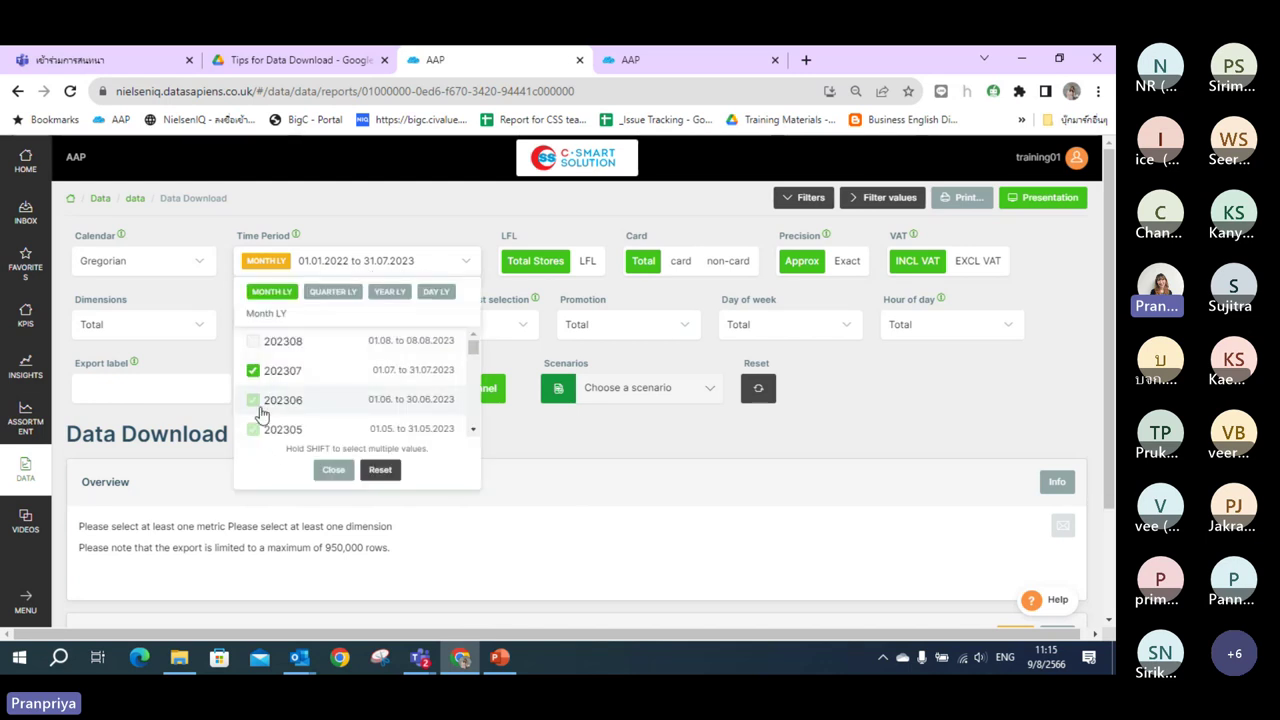
pyautogui.click(473, 431)
pyautogui.click(473, 431)
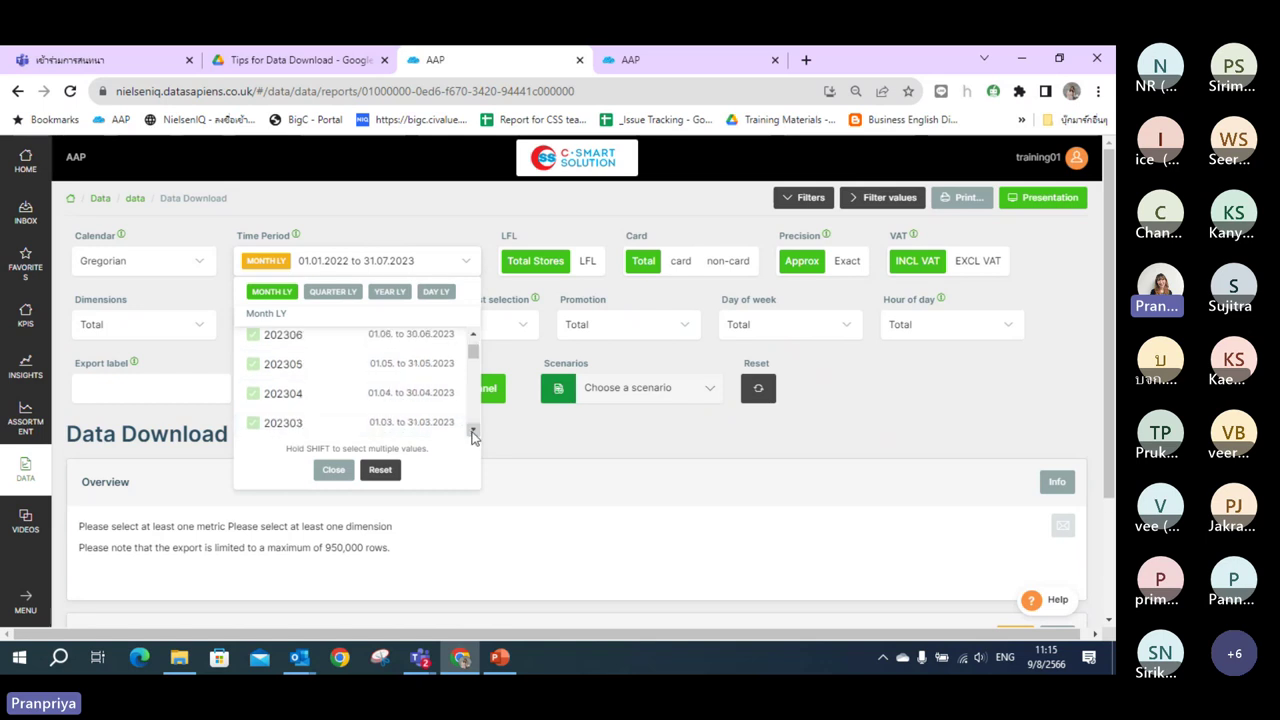
pyautogui.click(473, 431)
pyautogui.click(473, 431)
pyautogui.click(473, 431)
pyautogui.click(473, 431)
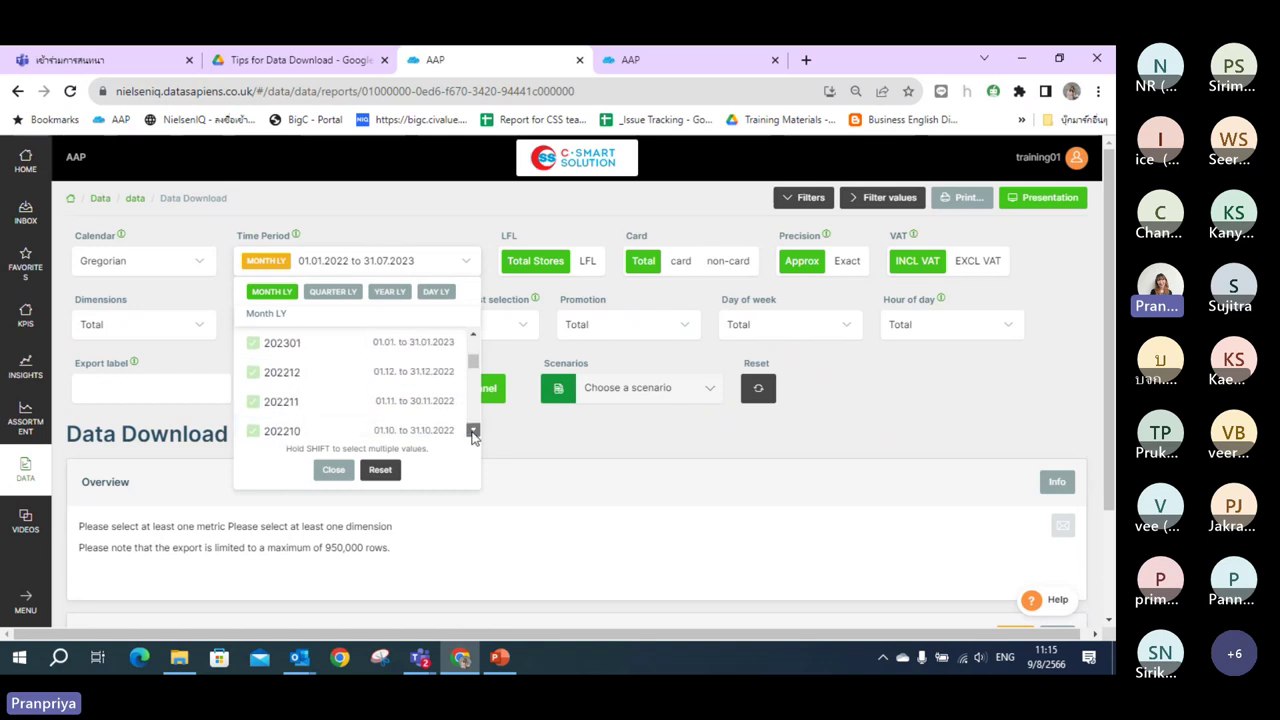
pyautogui.click(473, 431)
pyautogui.click(473, 431)
pyautogui.click(473, 431)
pyautogui.click(473, 431)
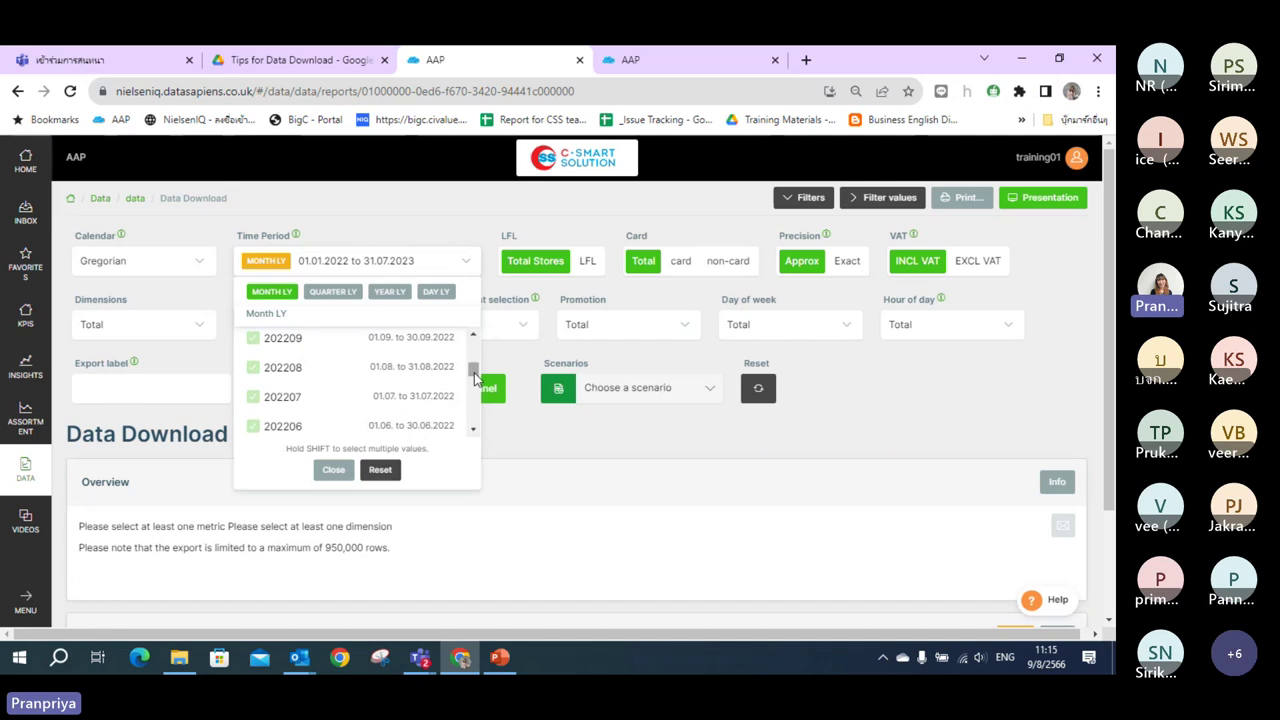
pyautogui.moveTo(475, 375); pyautogui.dragTo(478, 347)
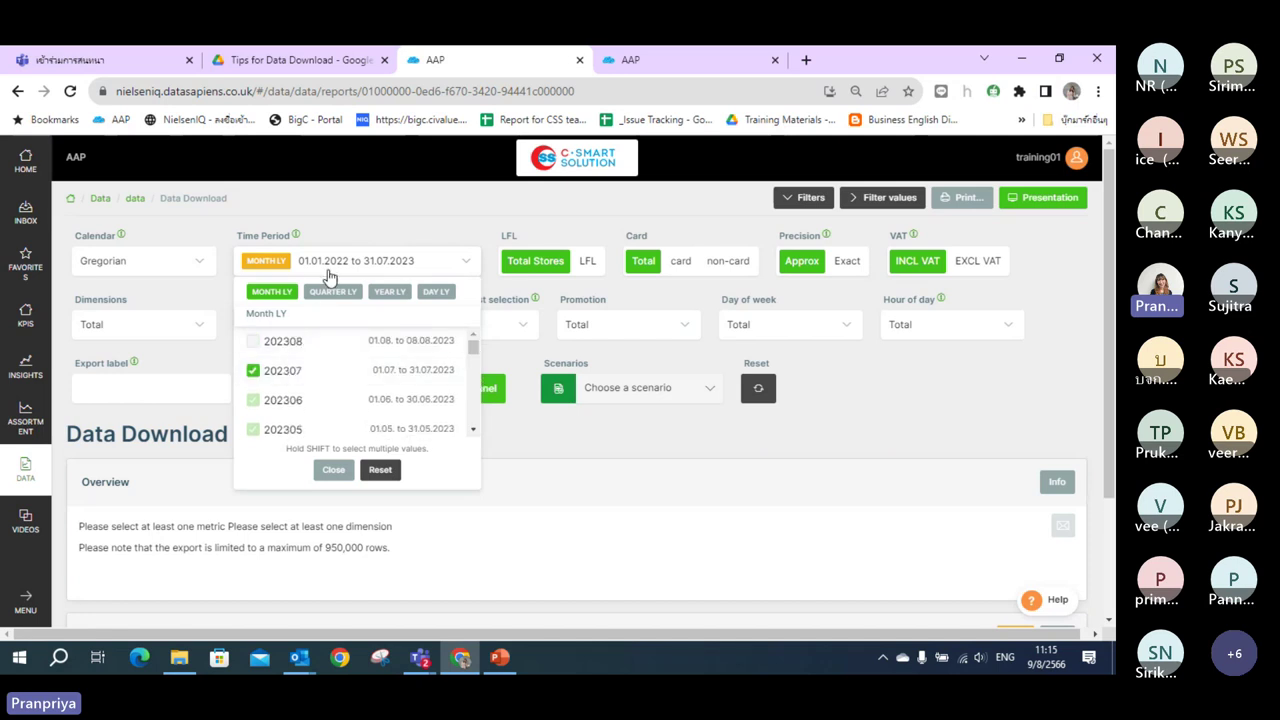
pyautogui.click(380, 265)
pyautogui.click(380, 265)
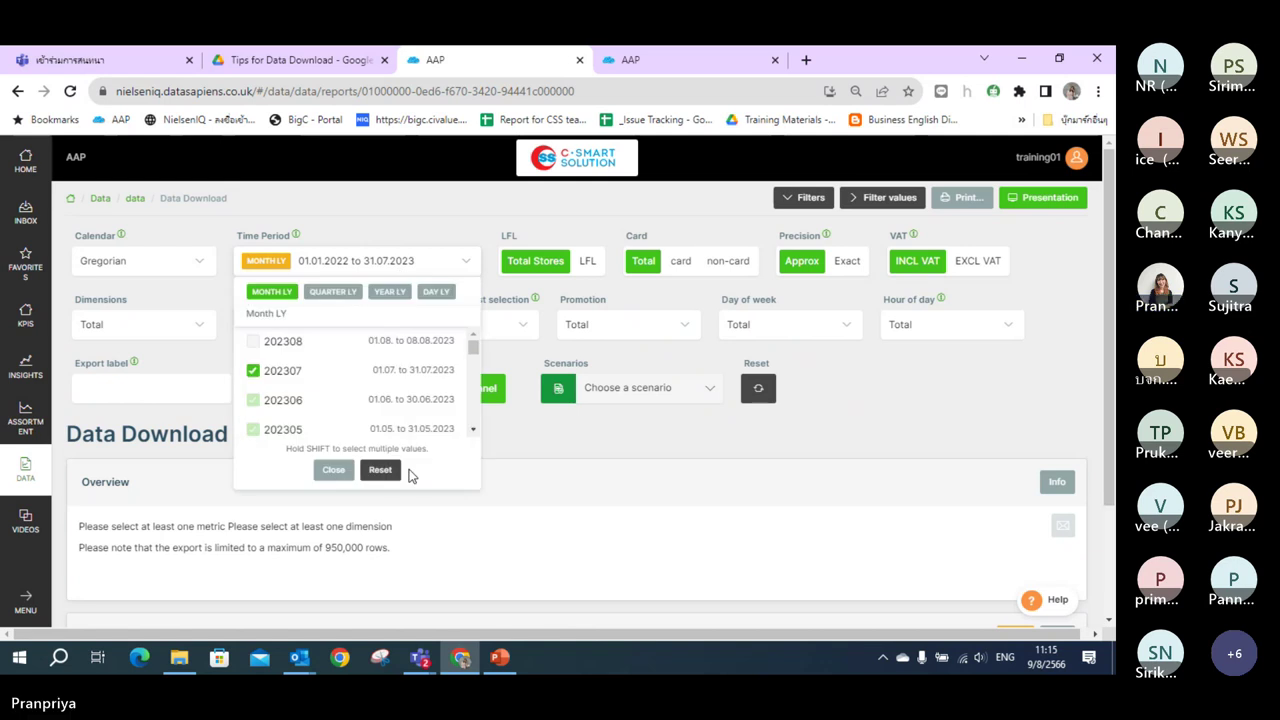
pyautogui.click(385, 474)
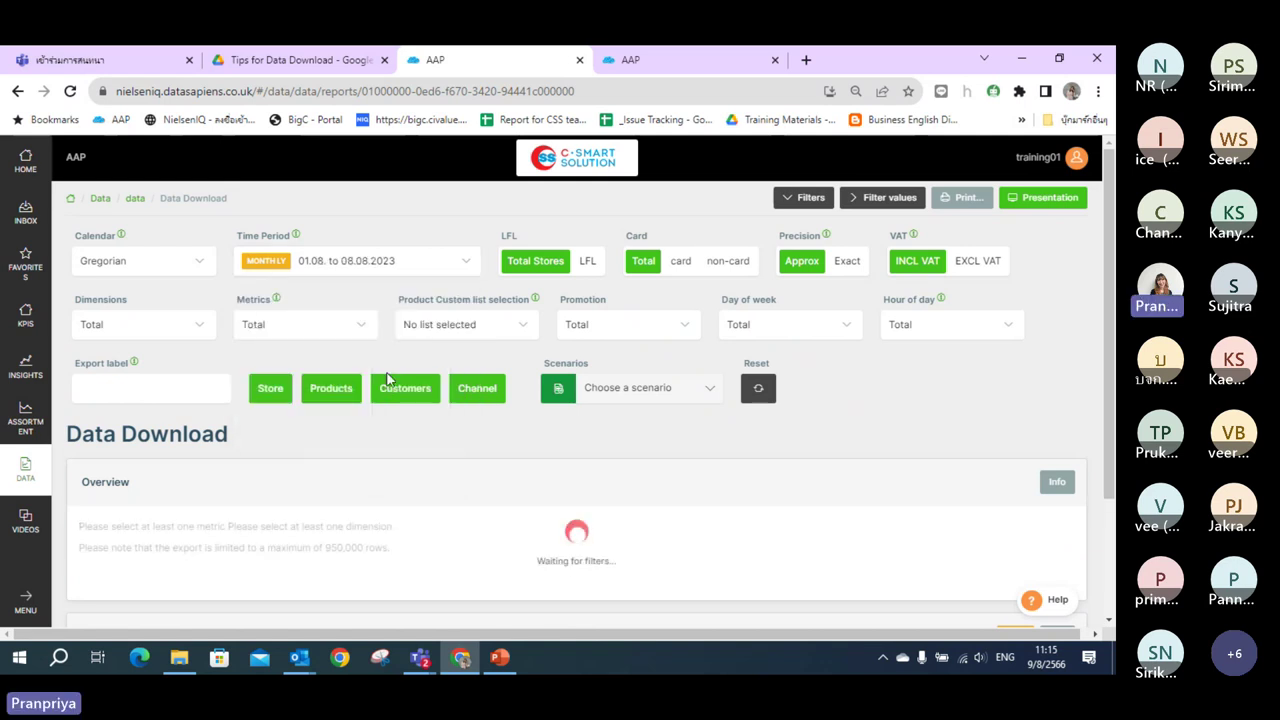
# Step: Switch to YEAR LY and tick 2022 and 2023, giving 01.01.2022 to 08.08.2023
pyautogui.click(395, 268)
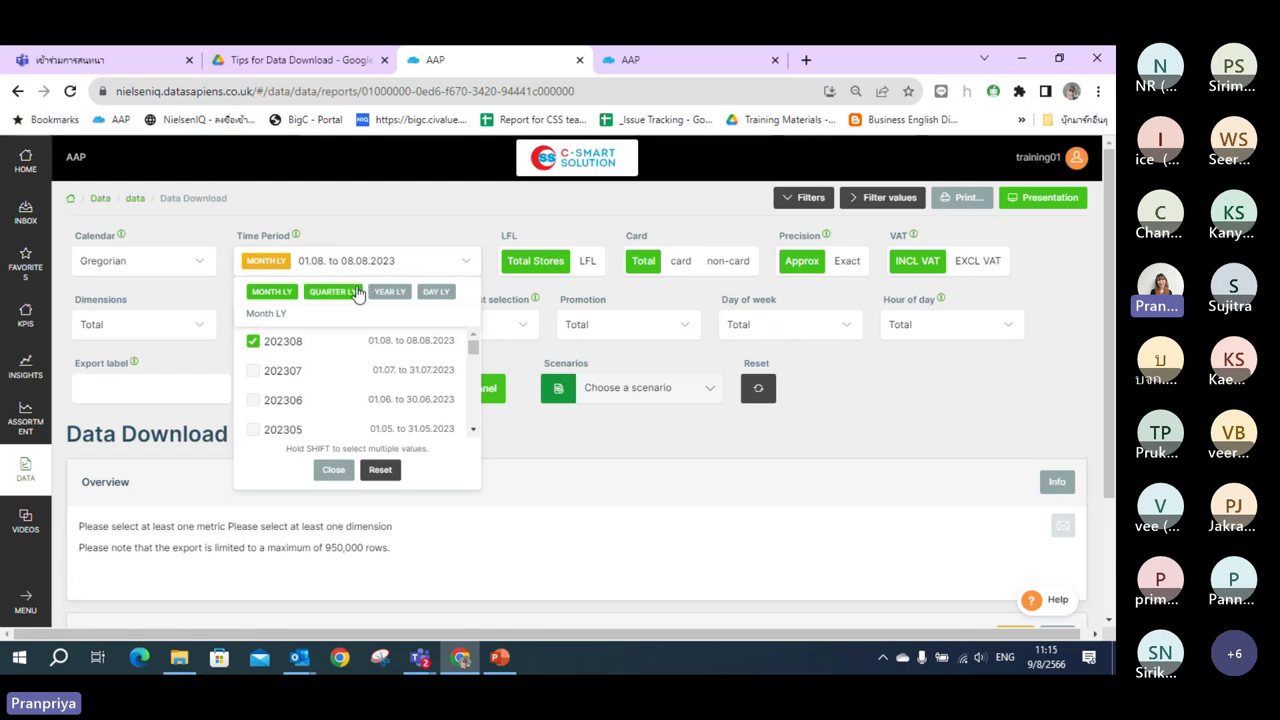
pyautogui.click(389, 293)
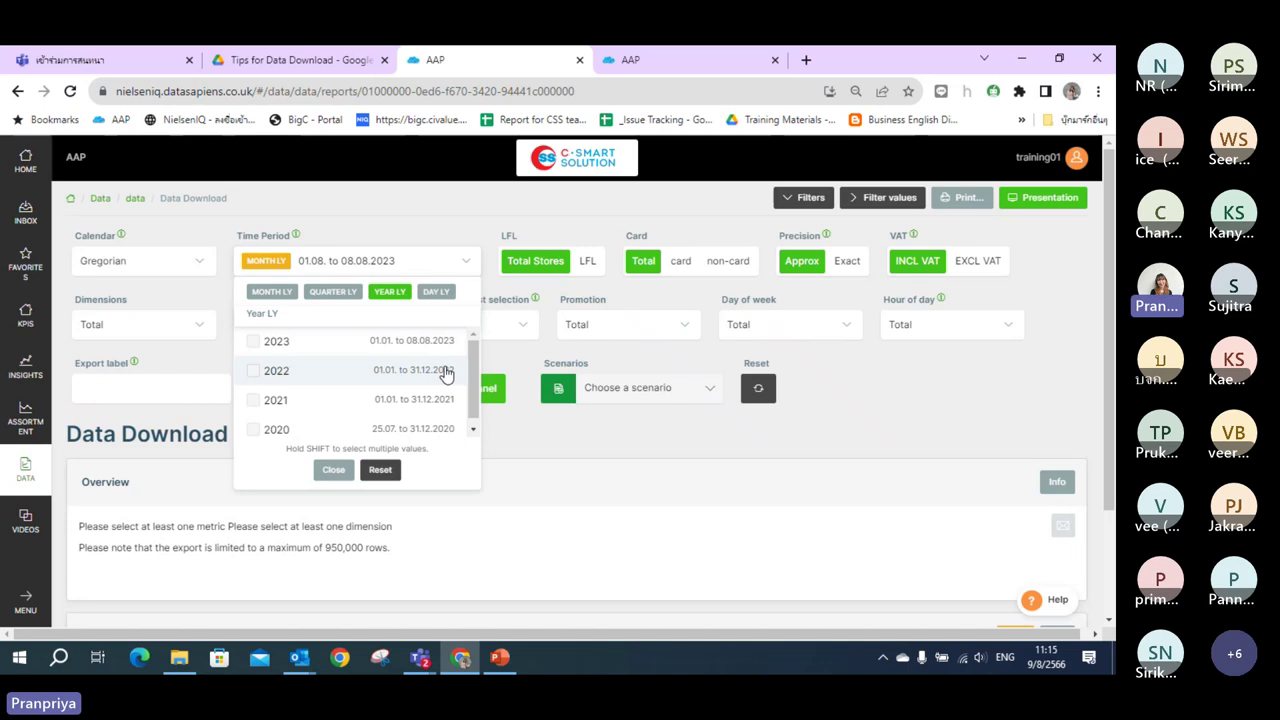
pyautogui.click(443, 371)
pyautogui.click(391, 263)
pyautogui.keyDown('shift'); pyautogui.click(355, 341); pyautogui.keyUp('shift')
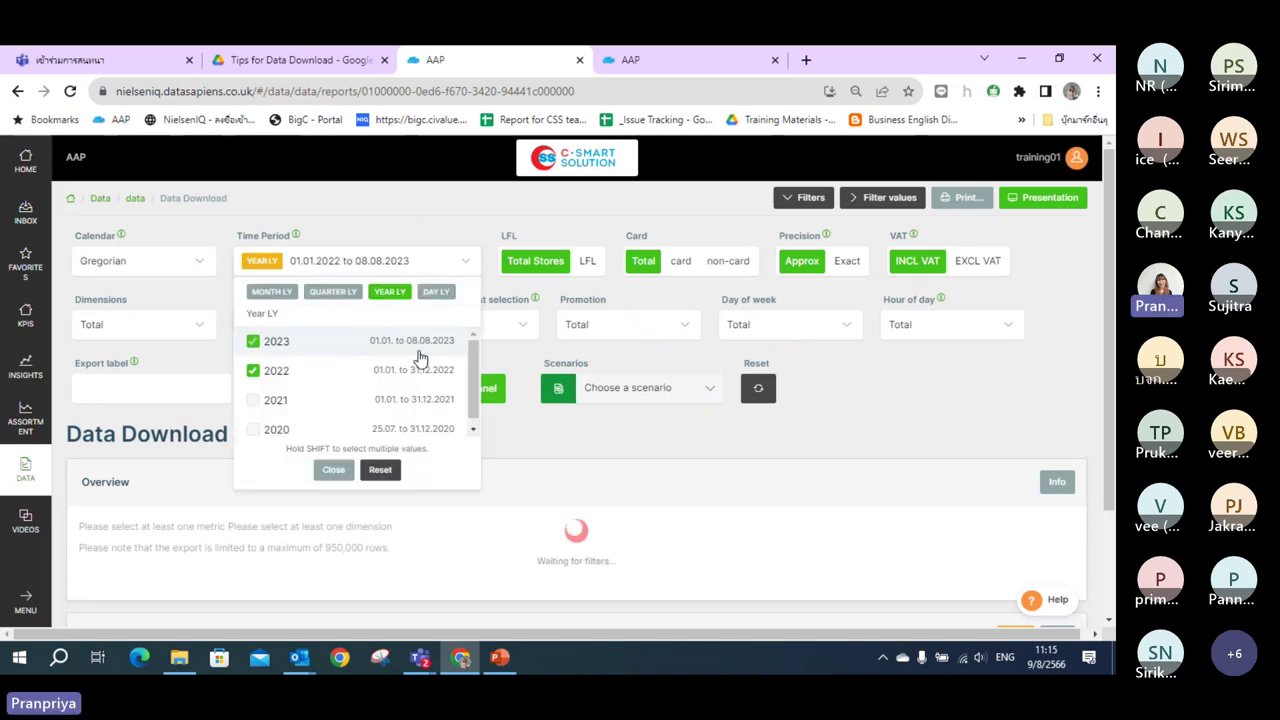
pyautogui.click(460, 268)
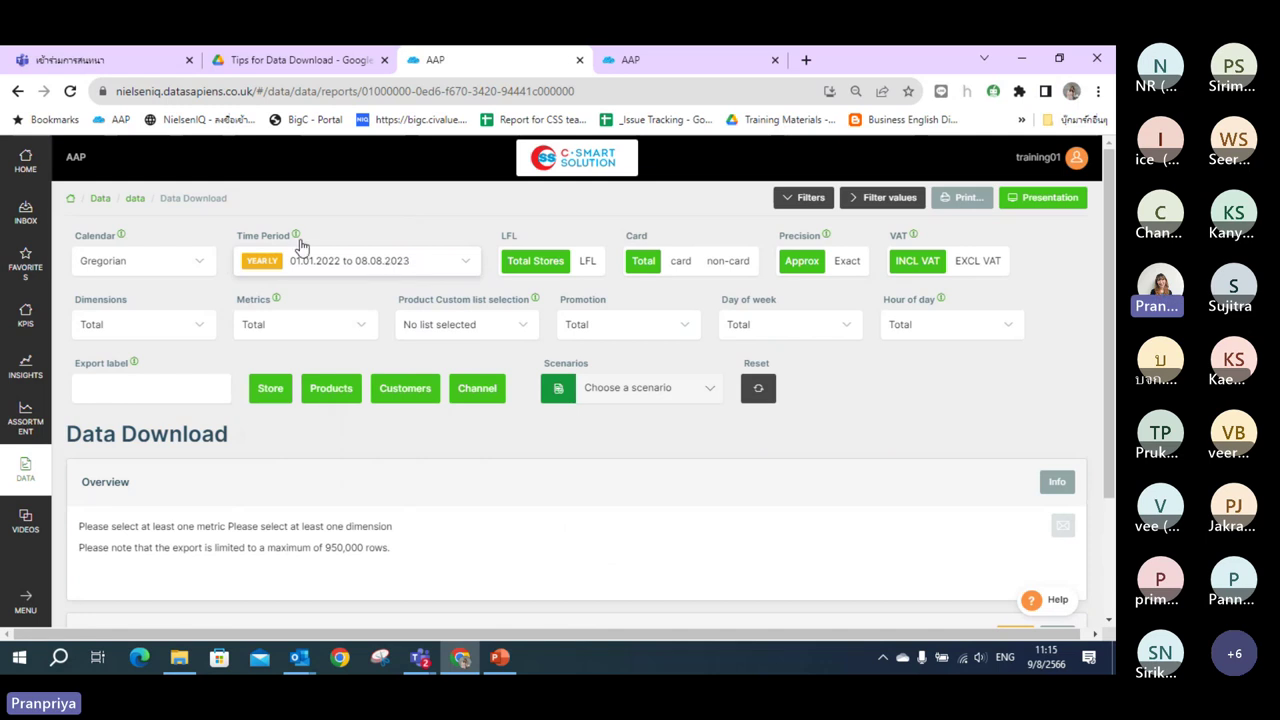
pyautogui.click(377, 270)
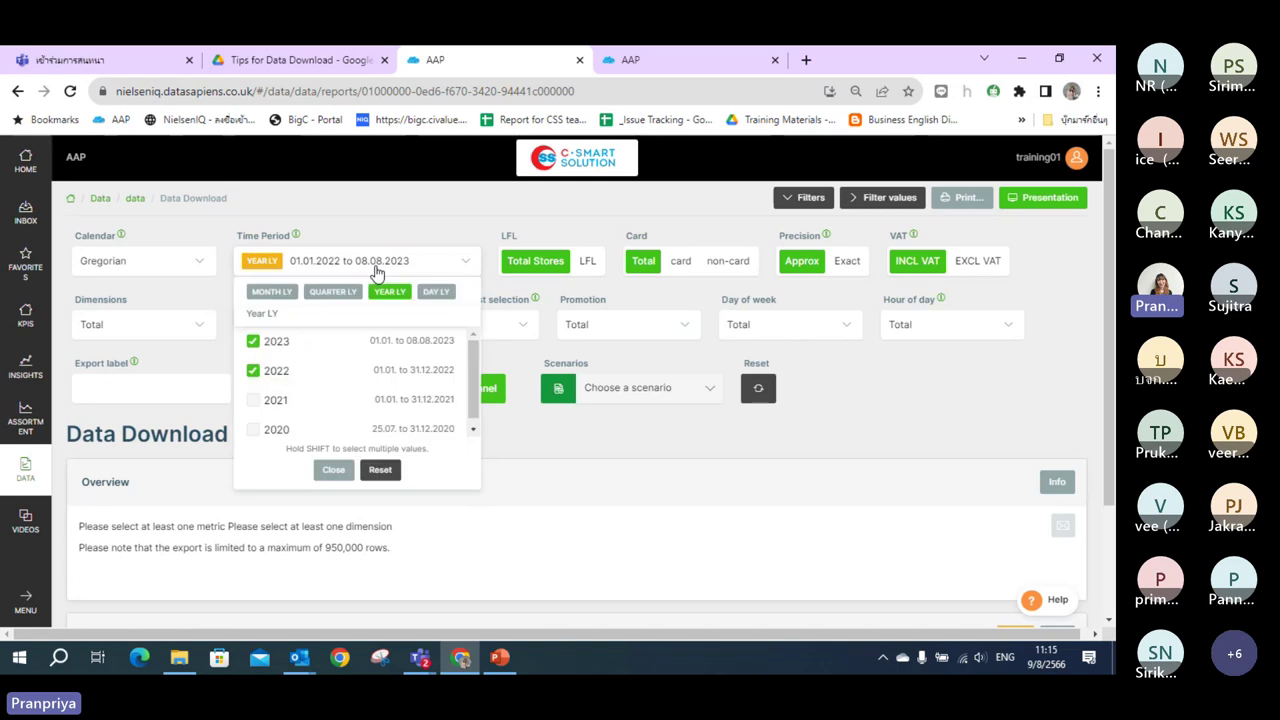
# Step: Search the dimensions for 'mon' and add Gregorian Month
pyautogui.click(180, 330)
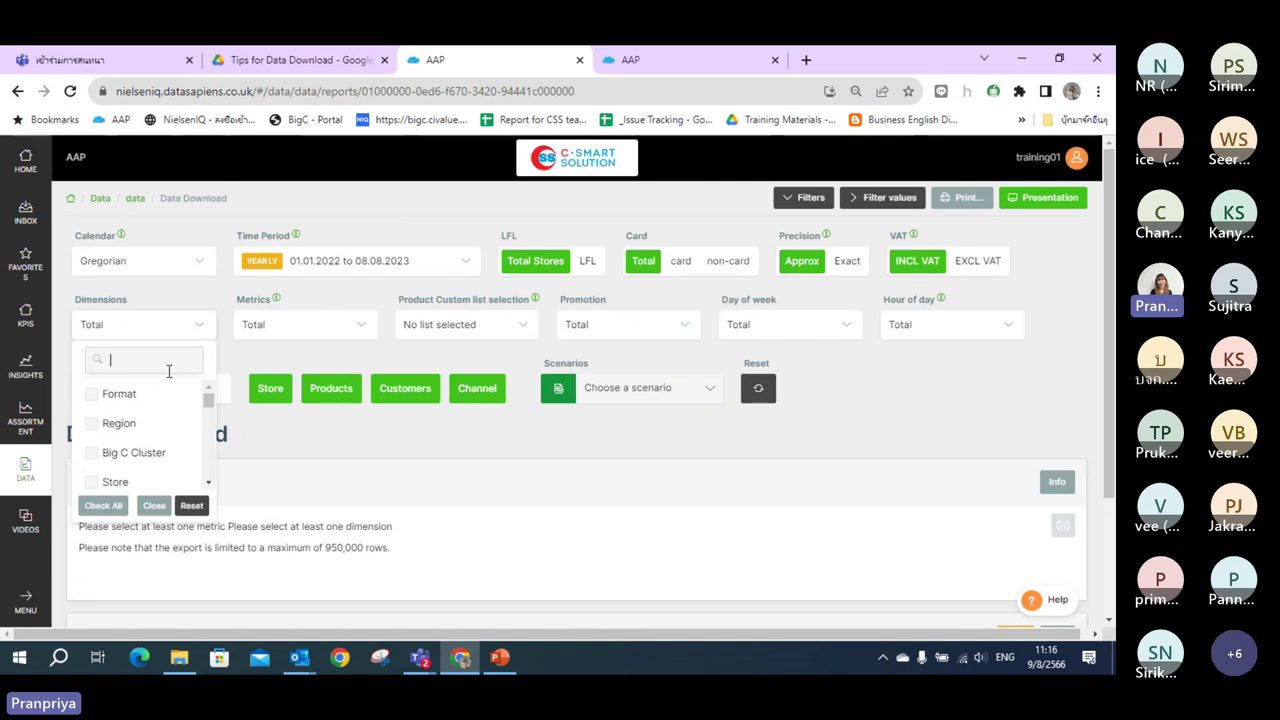
pyautogui.write('mon')
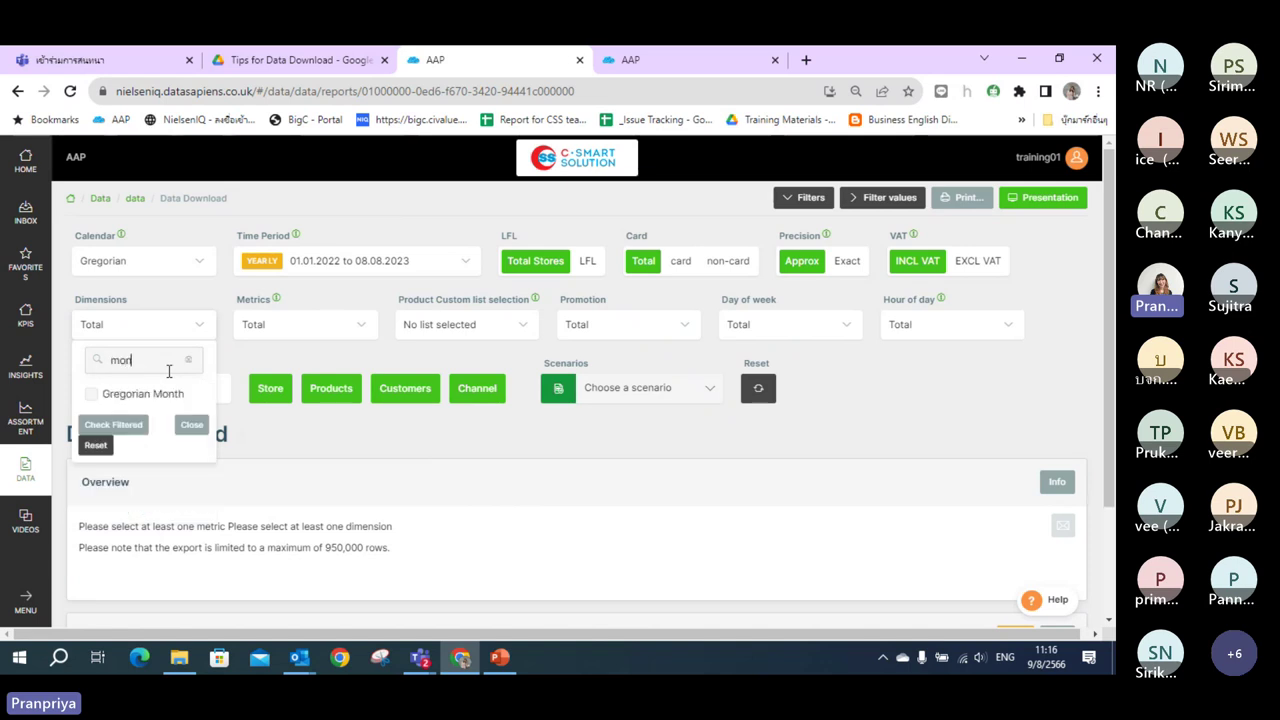
pyautogui.click(171, 394)
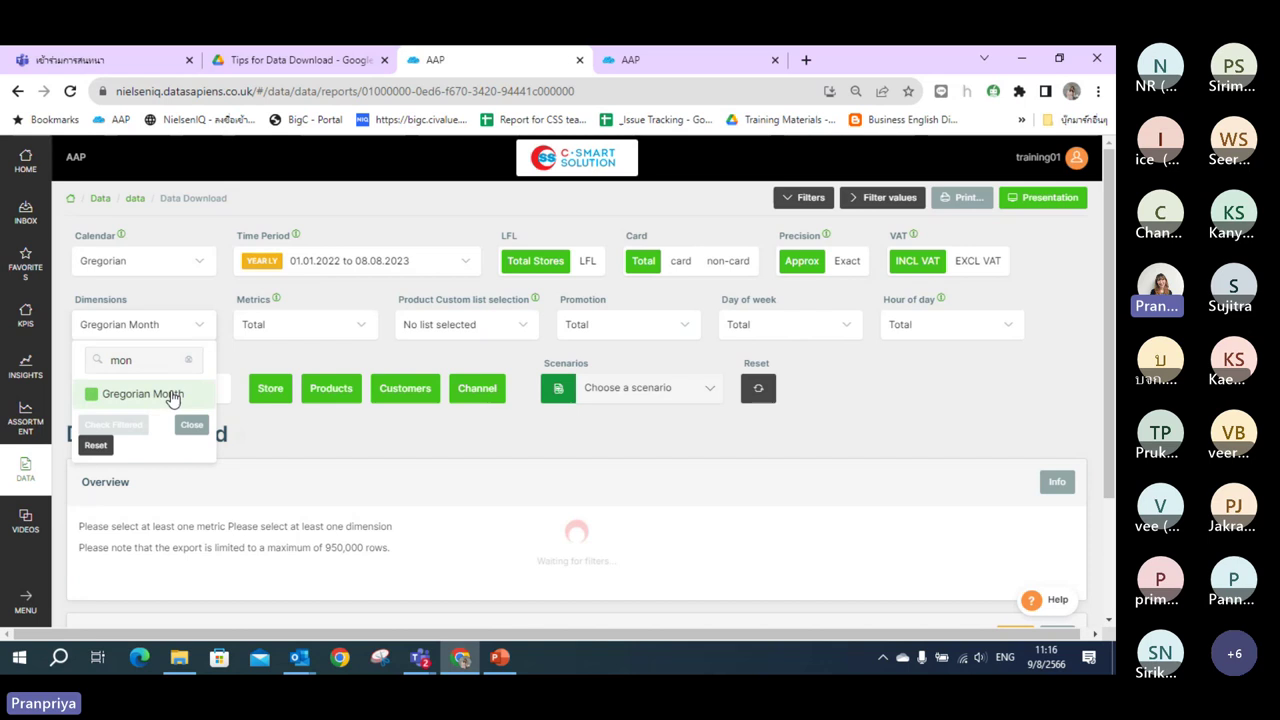
pyautogui.click(191, 335)
pyautogui.click(420, 262)
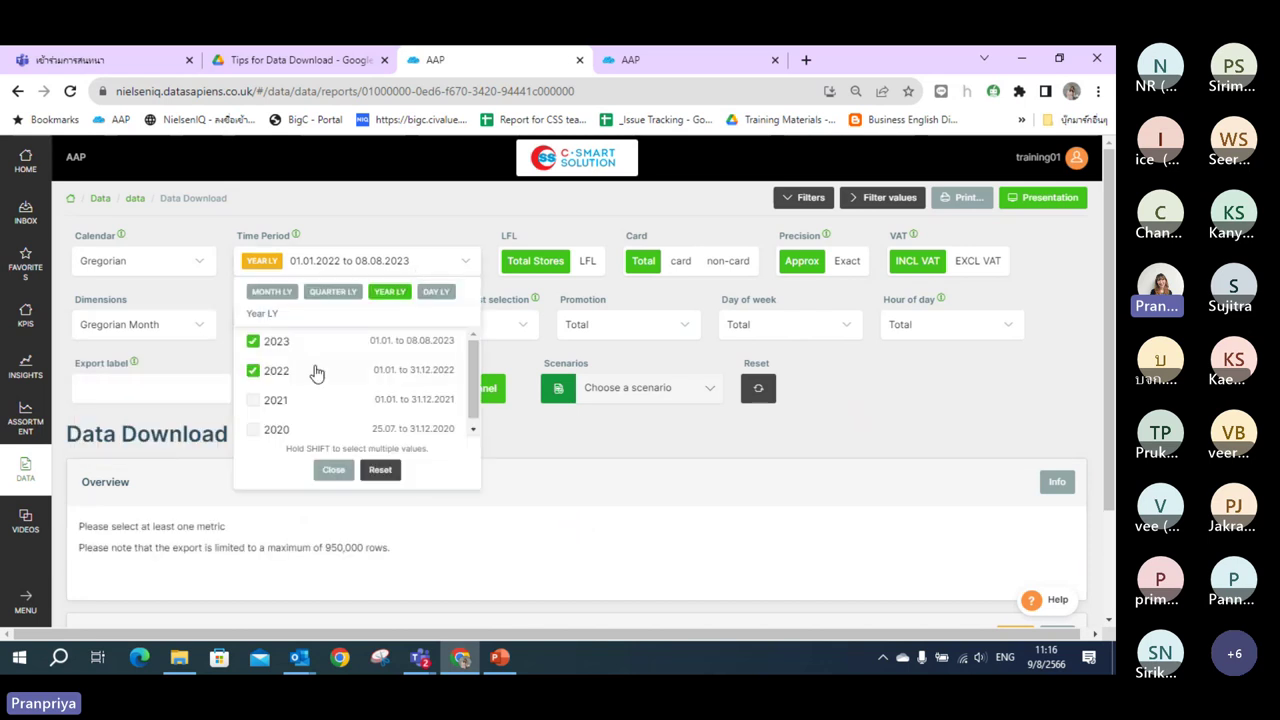
pyautogui.click(181, 343)
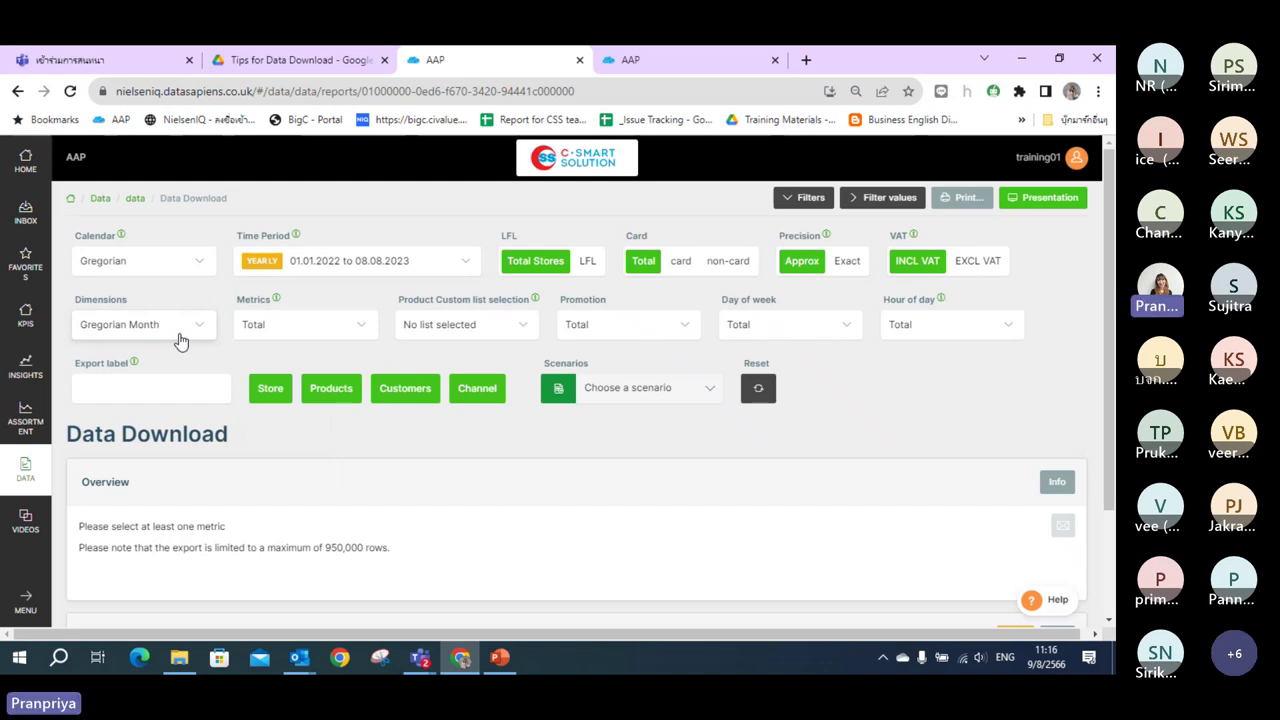
# Step: Toggle the Time Period list between MONTH LY and YEAR LY, ending on the monthly list
pyautogui.click(352, 264)
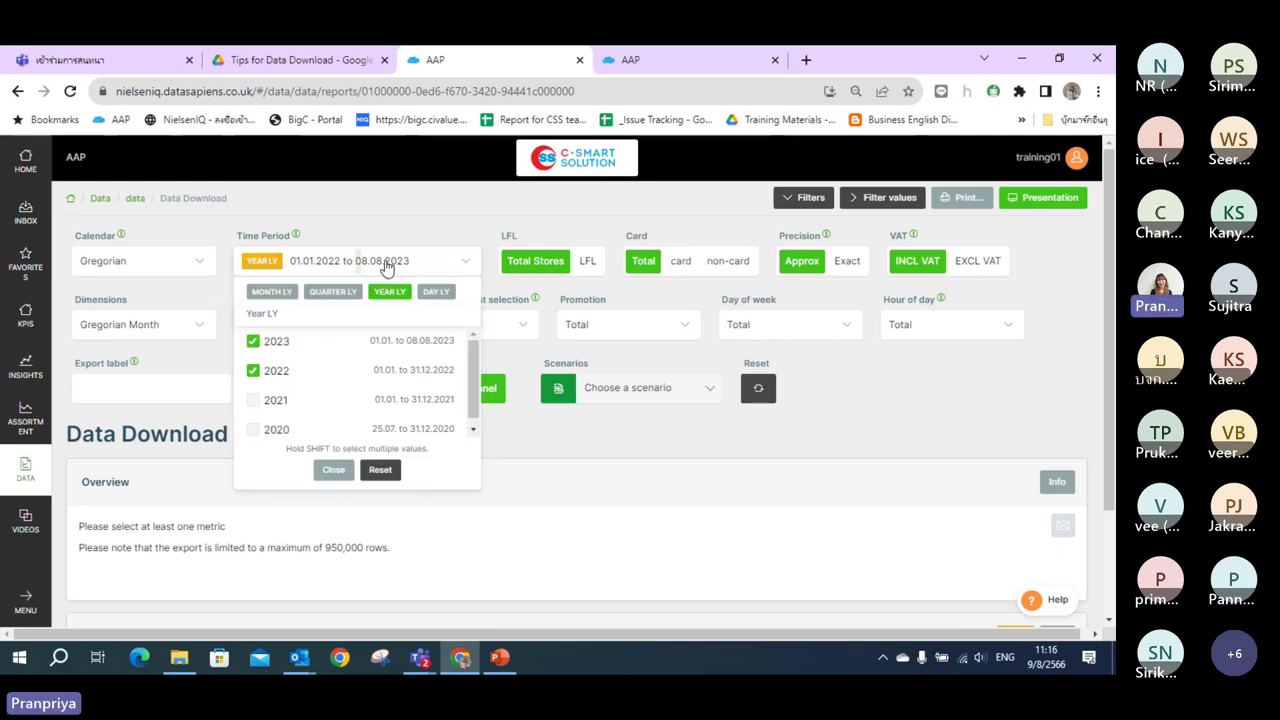
pyautogui.click(388, 266)
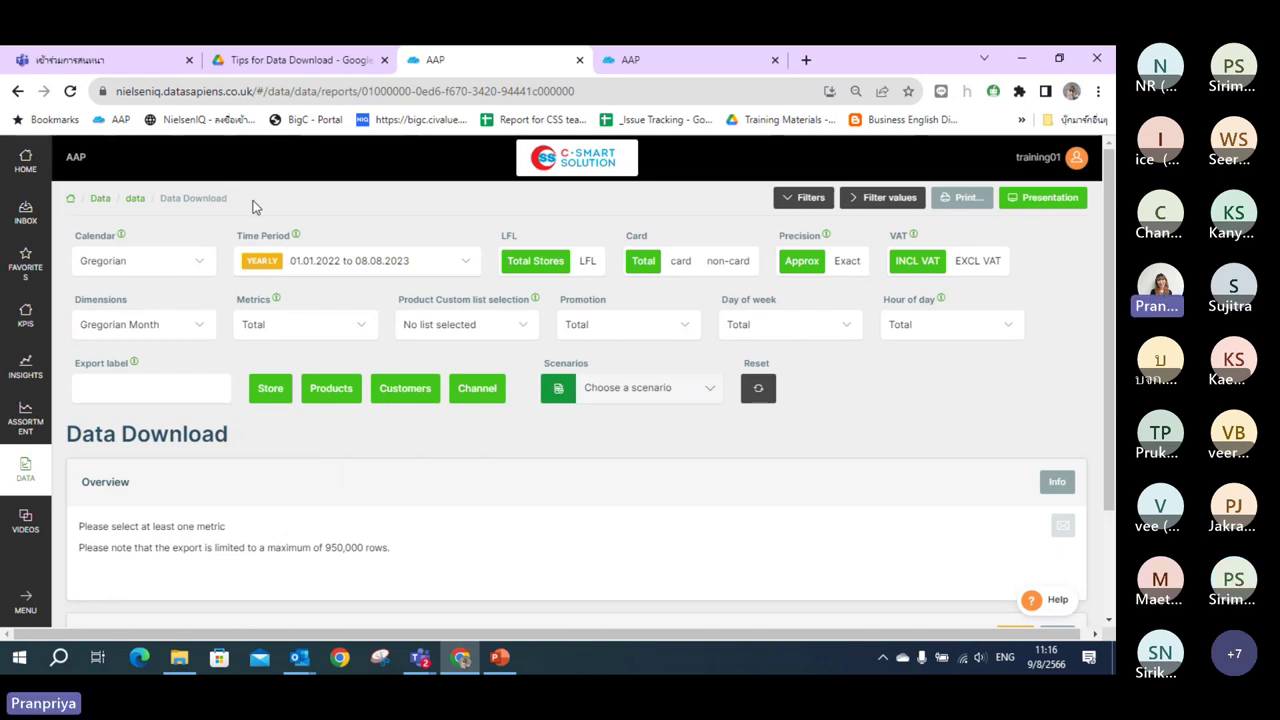
pyautogui.click(383, 262)
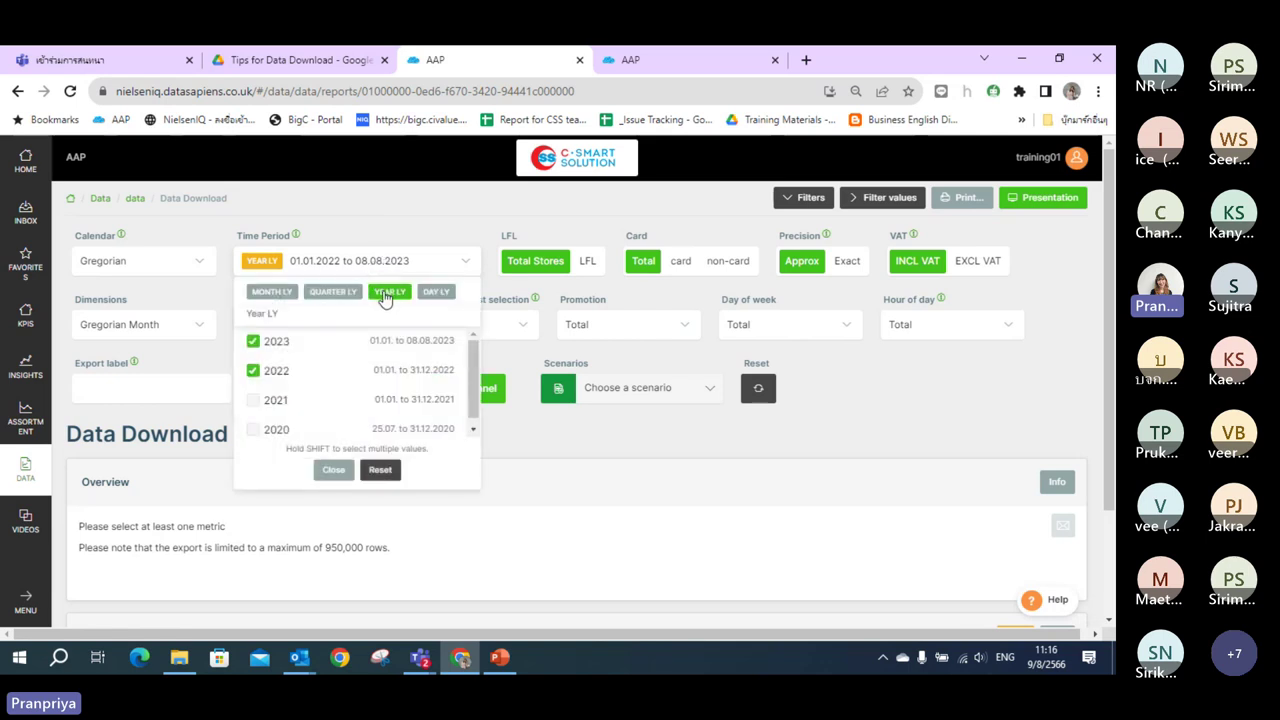
pyautogui.click(280, 296)
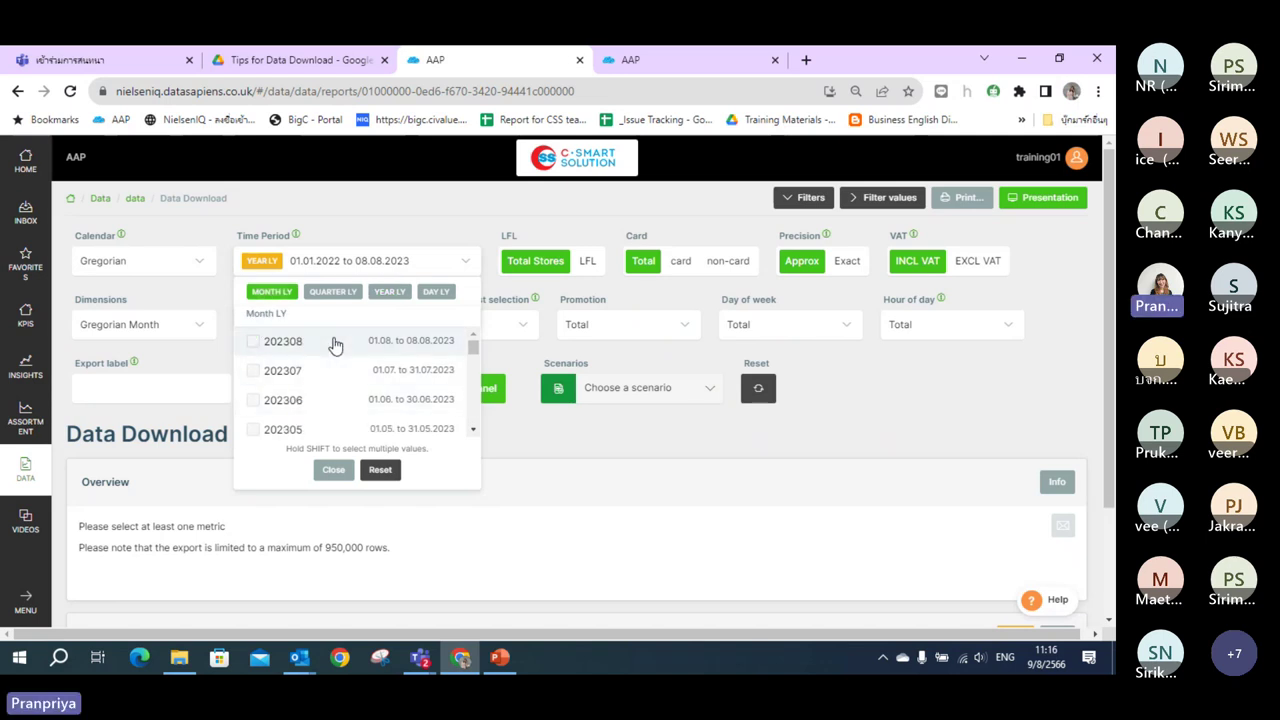
pyautogui.click(386, 294)
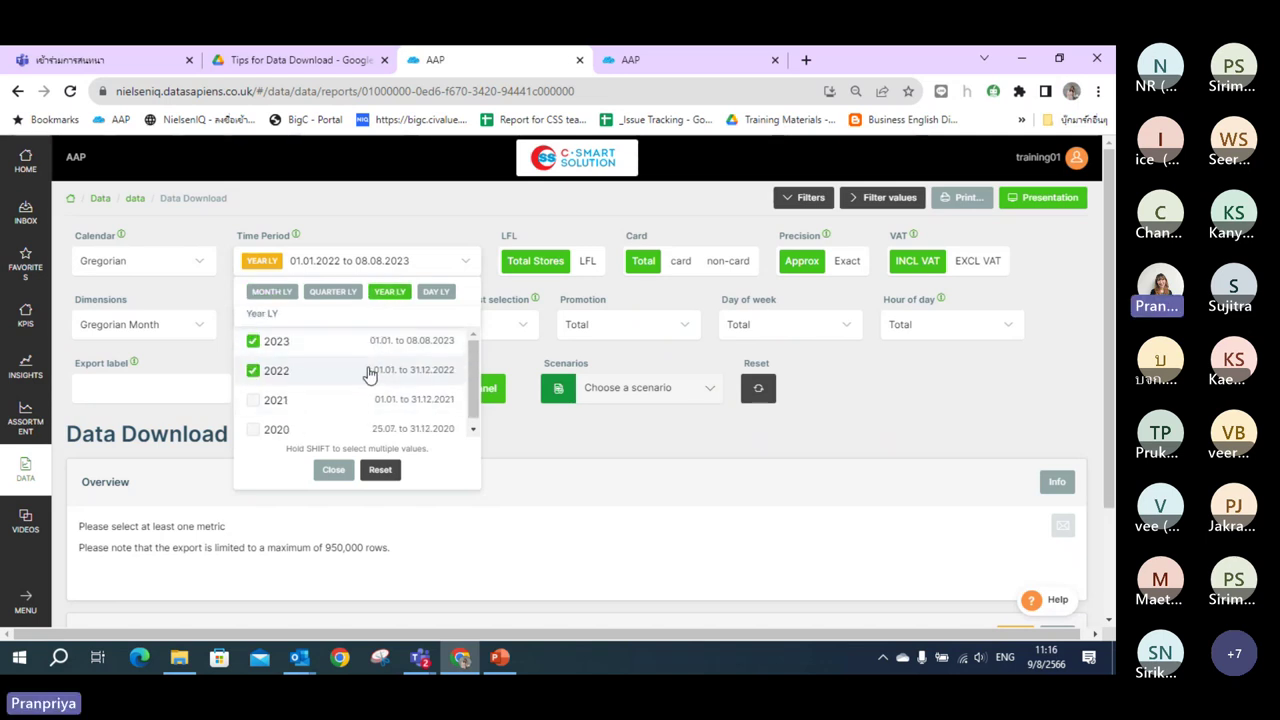
pyautogui.click(385, 256)
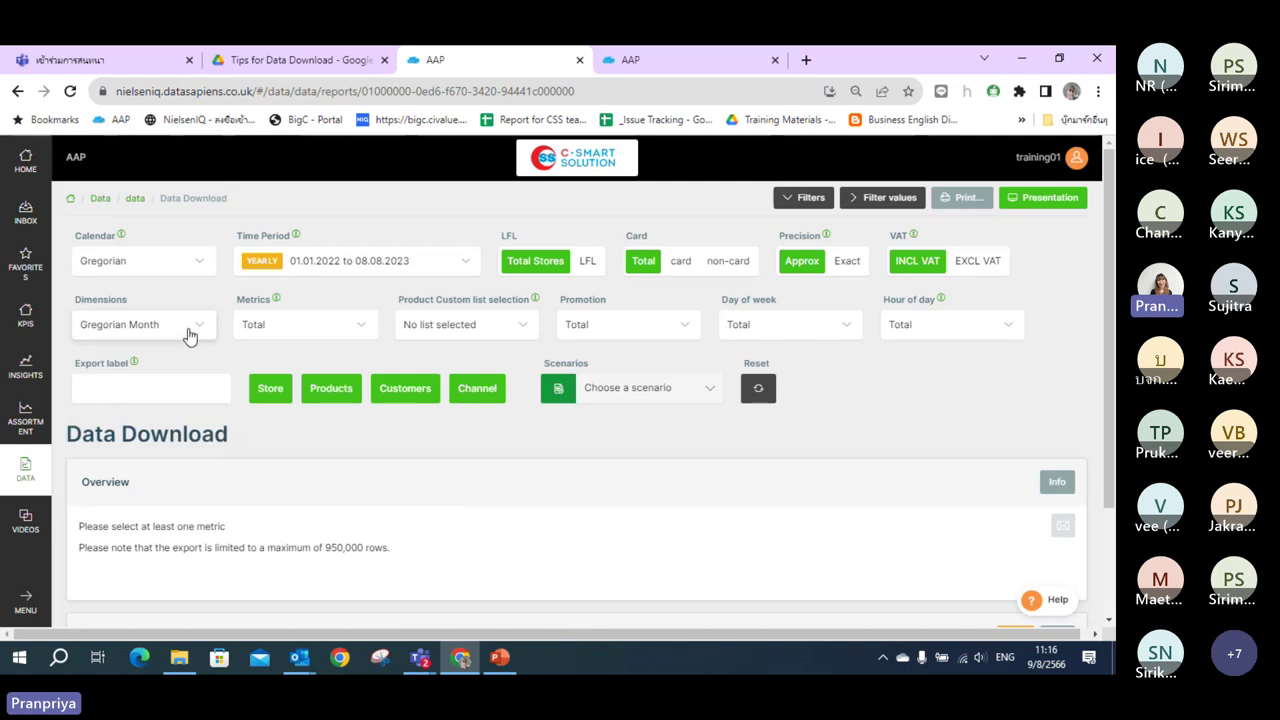
pyautogui.click(349, 264)
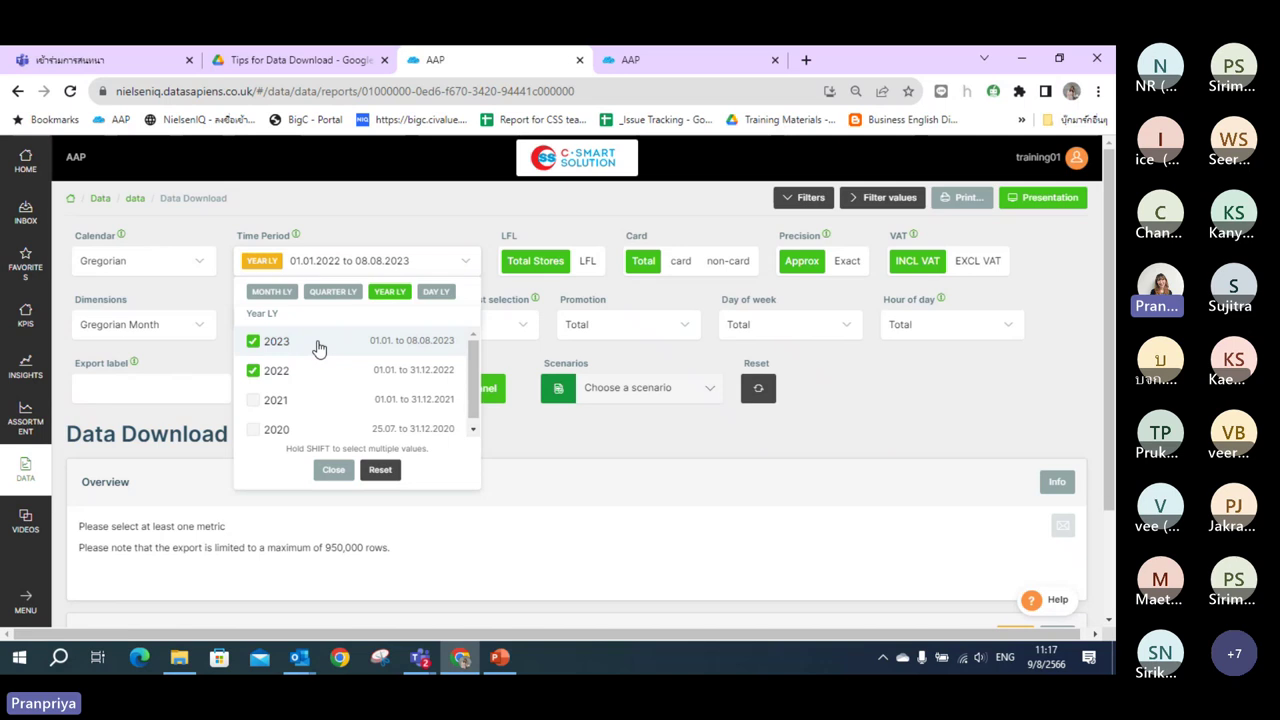
pyautogui.click(271, 291)
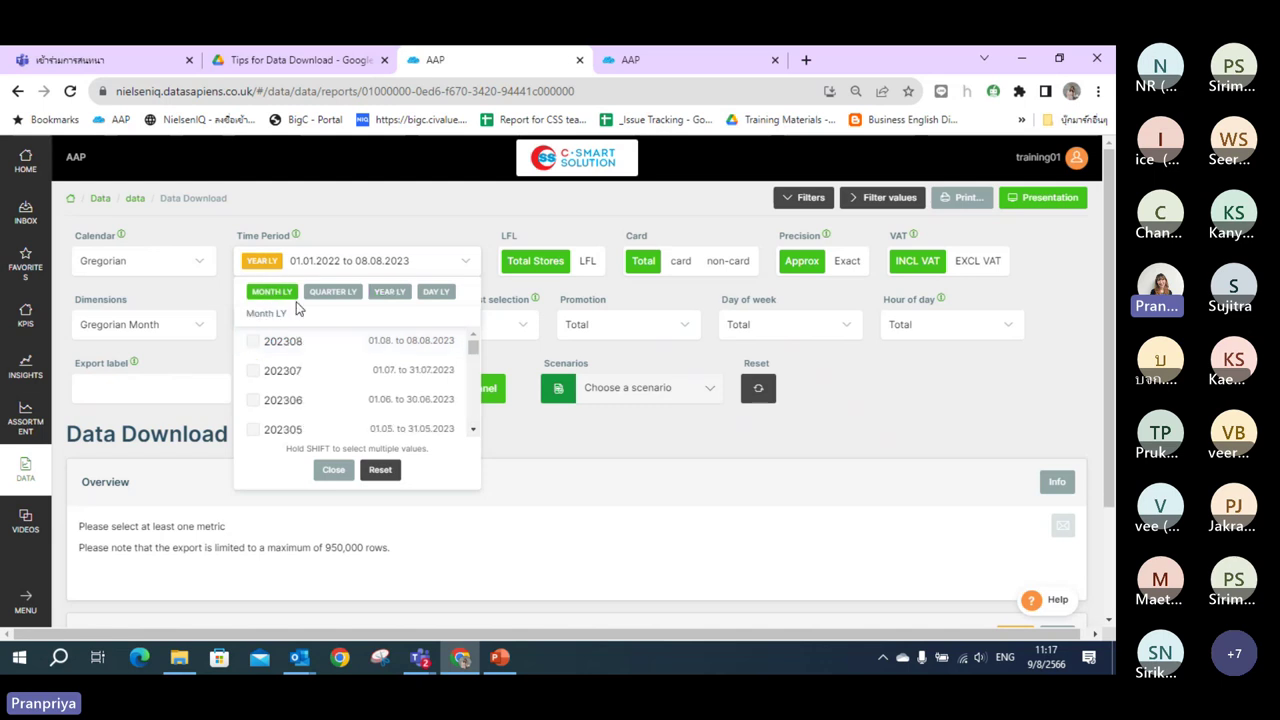
# Step: Select months 202307 back through 202201 in the MONTH LY list, spanning 01.01.2022 to 31.07.2023
pyautogui.click(289, 371)
pyautogui.click(361, 270)
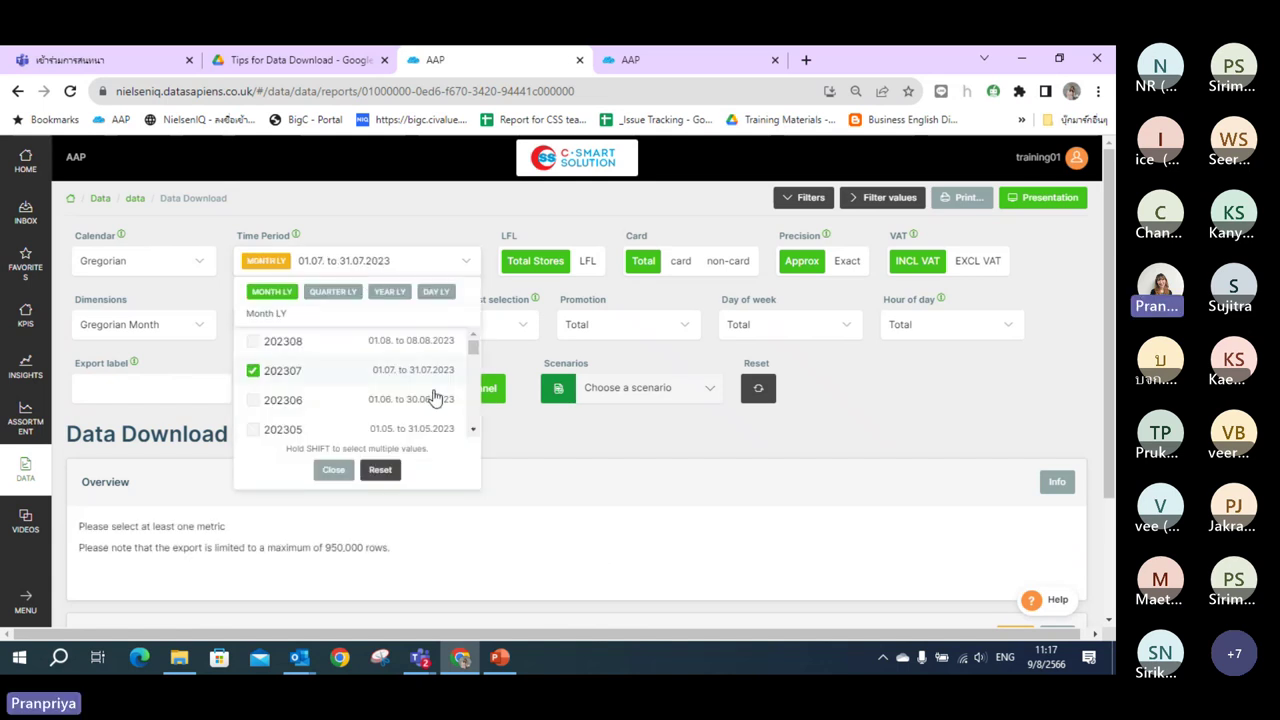
pyautogui.click(473, 432)
pyautogui.click(473, 432)
pyautogui.click(473, 432)
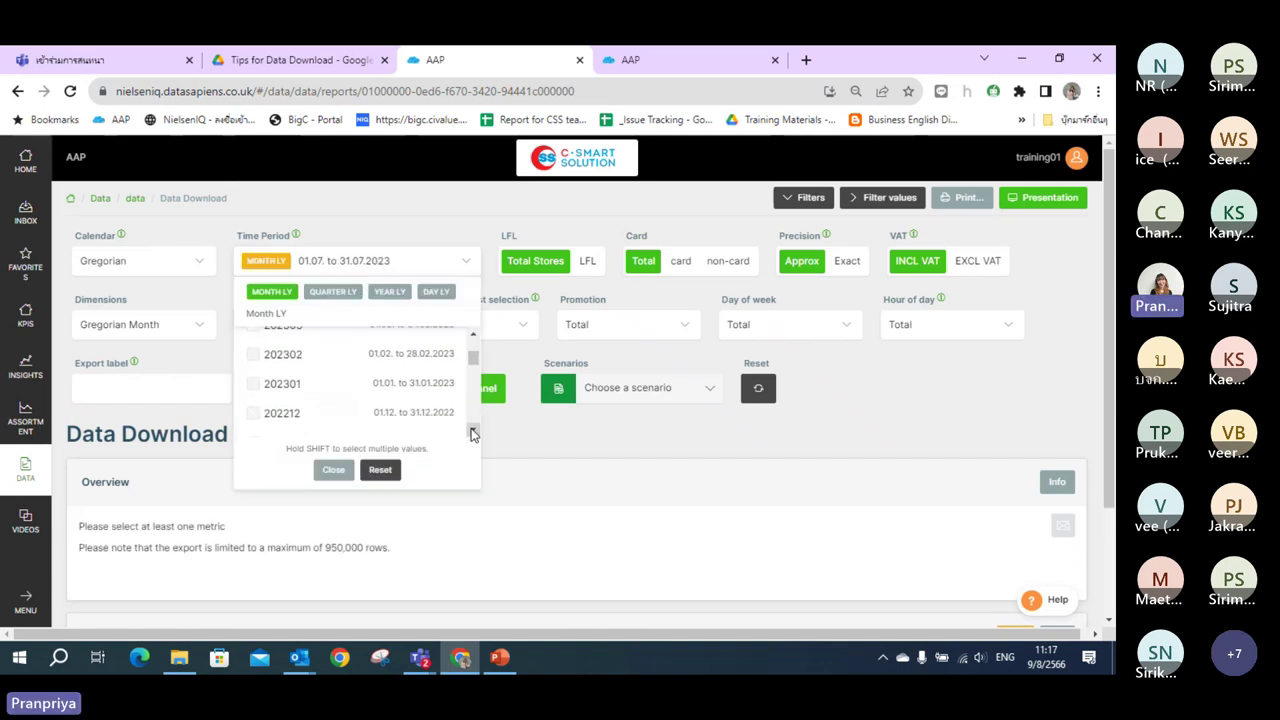
pyautogui.click(473, 432)
pyautogui.click(473, 432)
pyautogui.click(473, 432)
pyautogui.click(473, 432)
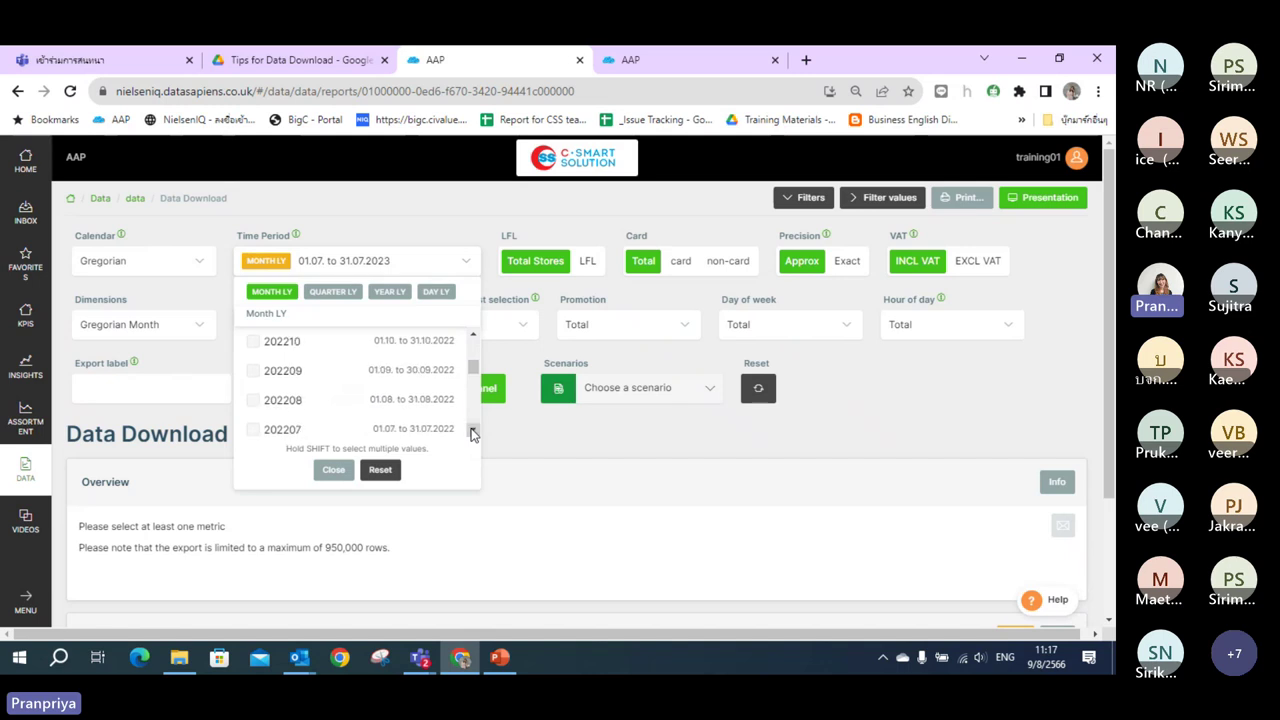
pyautogui.click(473, 432)
pyautogui.click(473, 432)
pyautogui.click(473, 432)
pyautogui.click(473, 432)
pyautogui.click(473, 432)
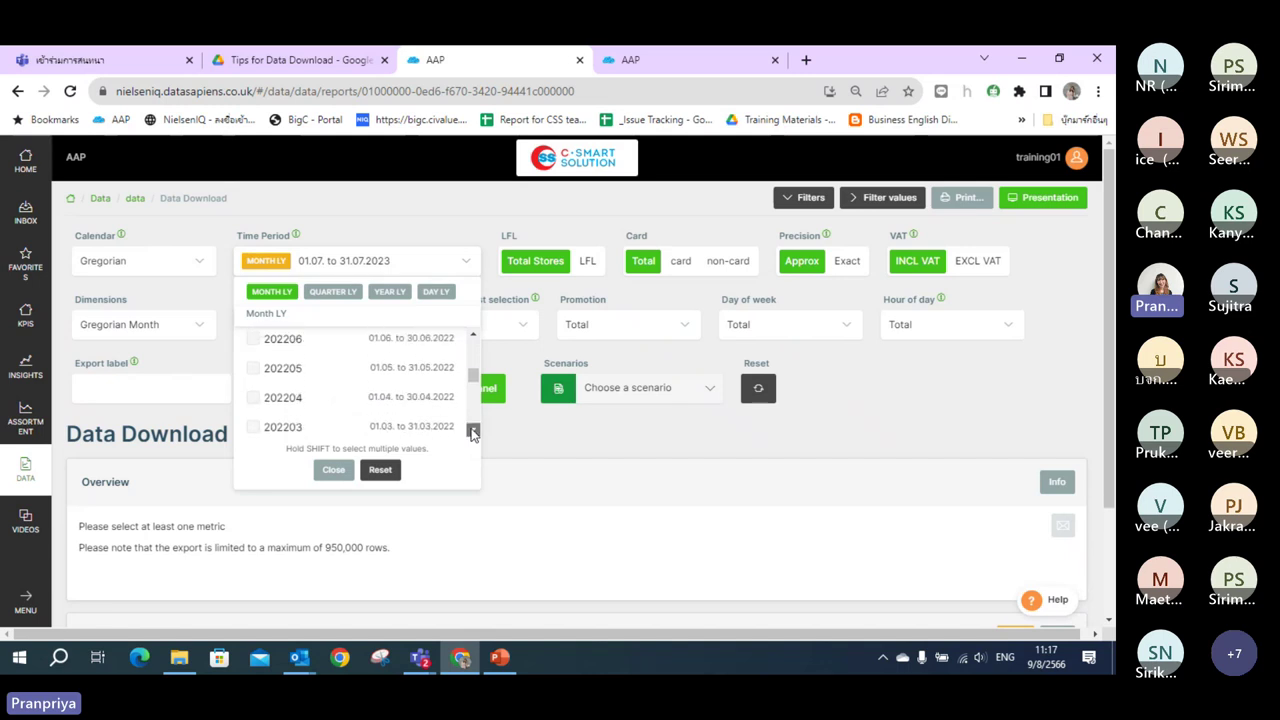
pyautogui.click(473, 432)
pyautogui.click(473, 432)
pyautogui.click(473, 432)
pyautogui.keyDown('shift'); pyautogui.click(308, 412); pyautogui.keyUp('shift')
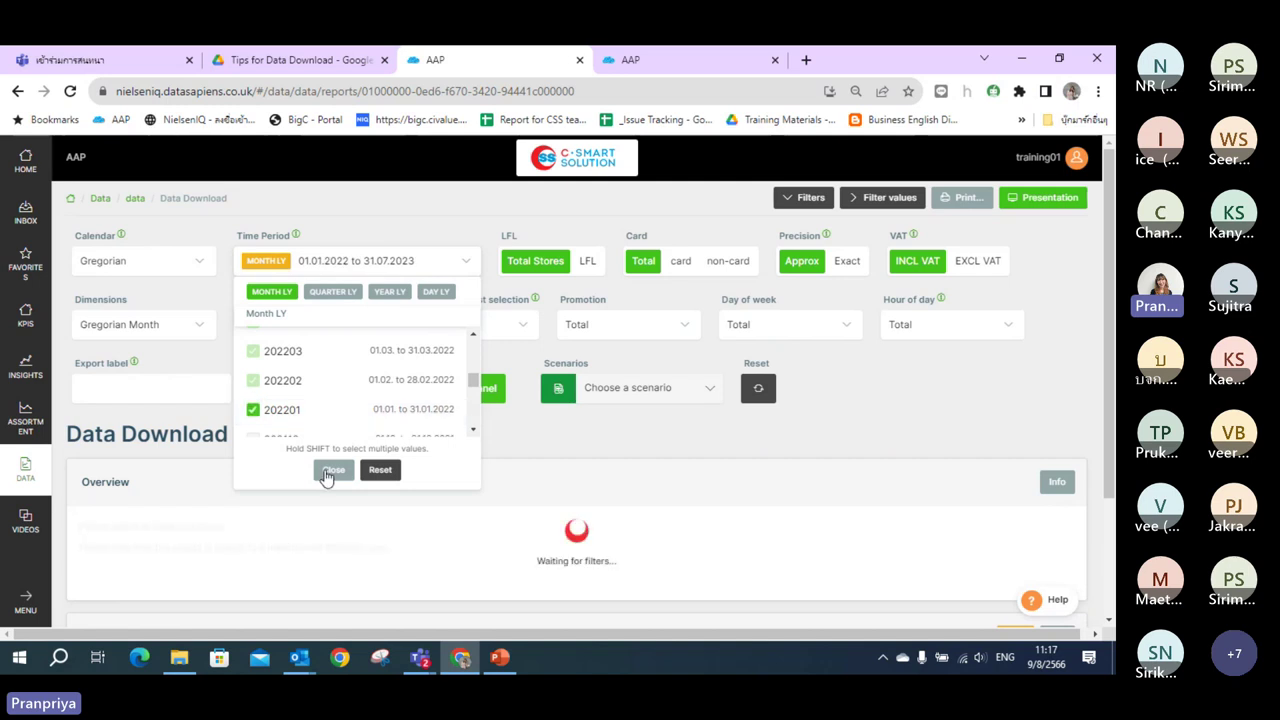
pyautogui.click(332, 469)
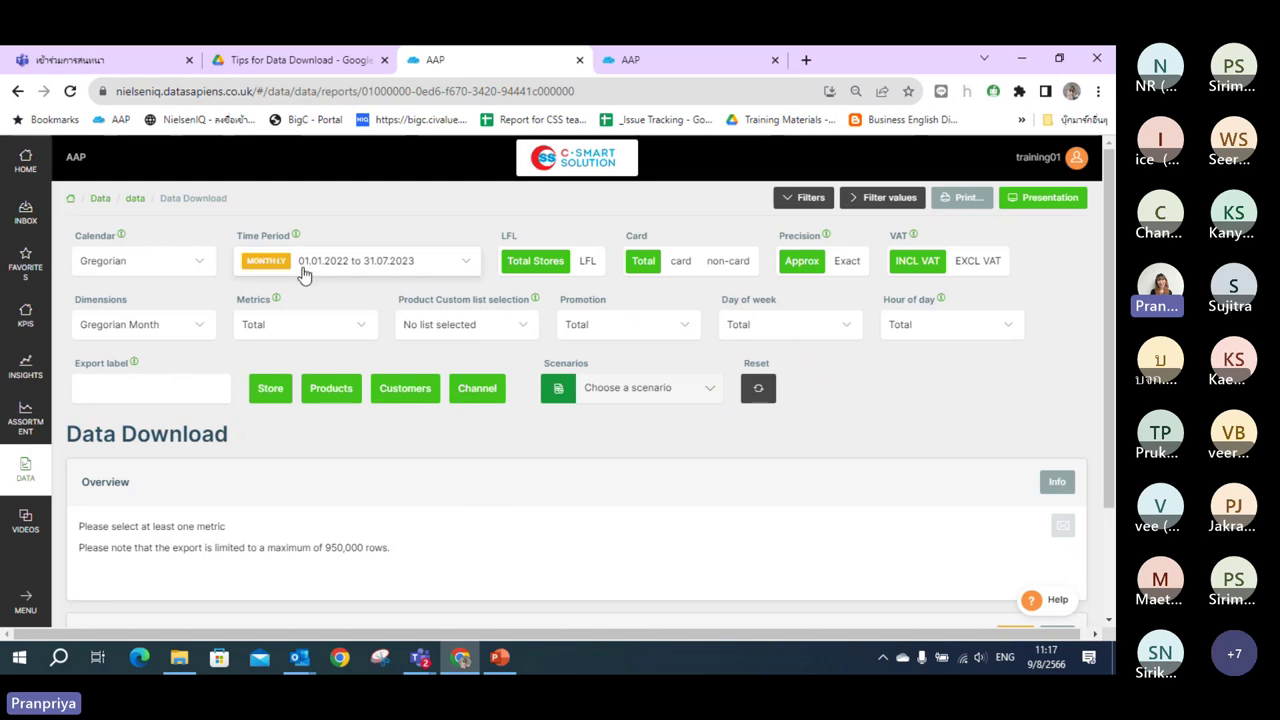
pyautogui.click(410, 272)
# Step: Replace the old dimension search text with 'date'
pyautogui.click(410, 270)
pyautogui.click(188, 327)
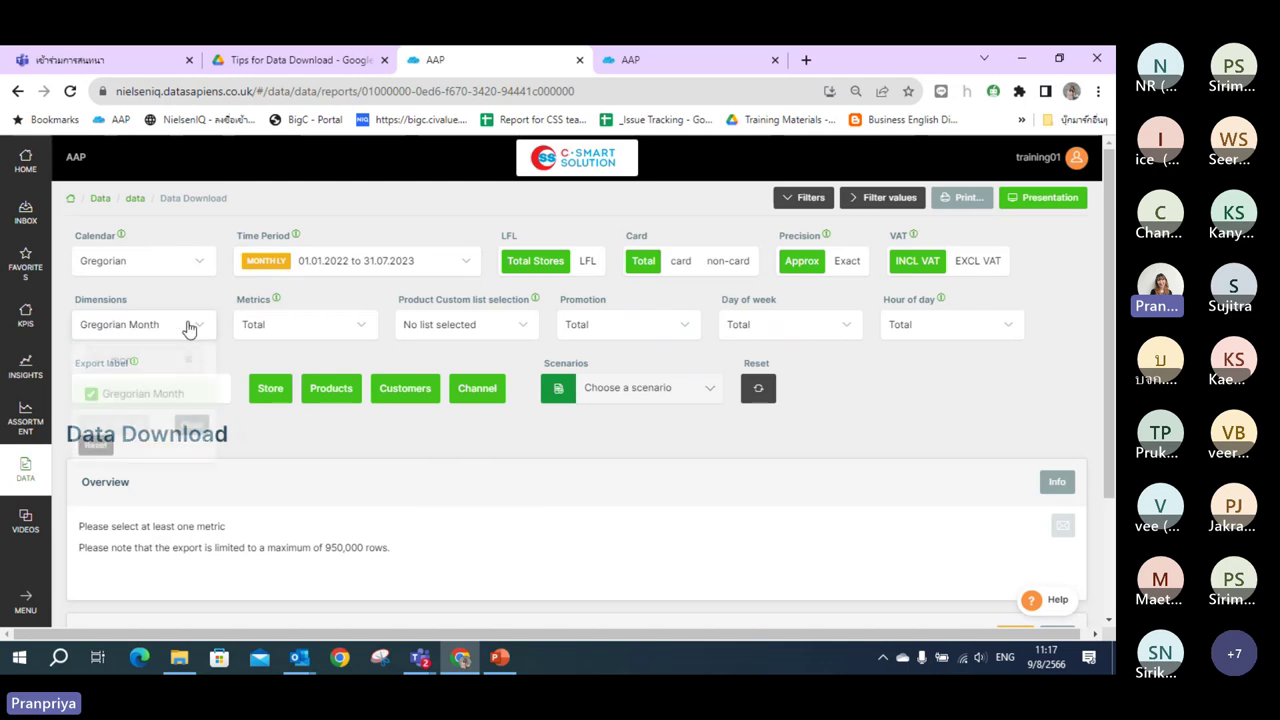
pyautogui.click(195, 332)
pyautogui.click(195, 332)
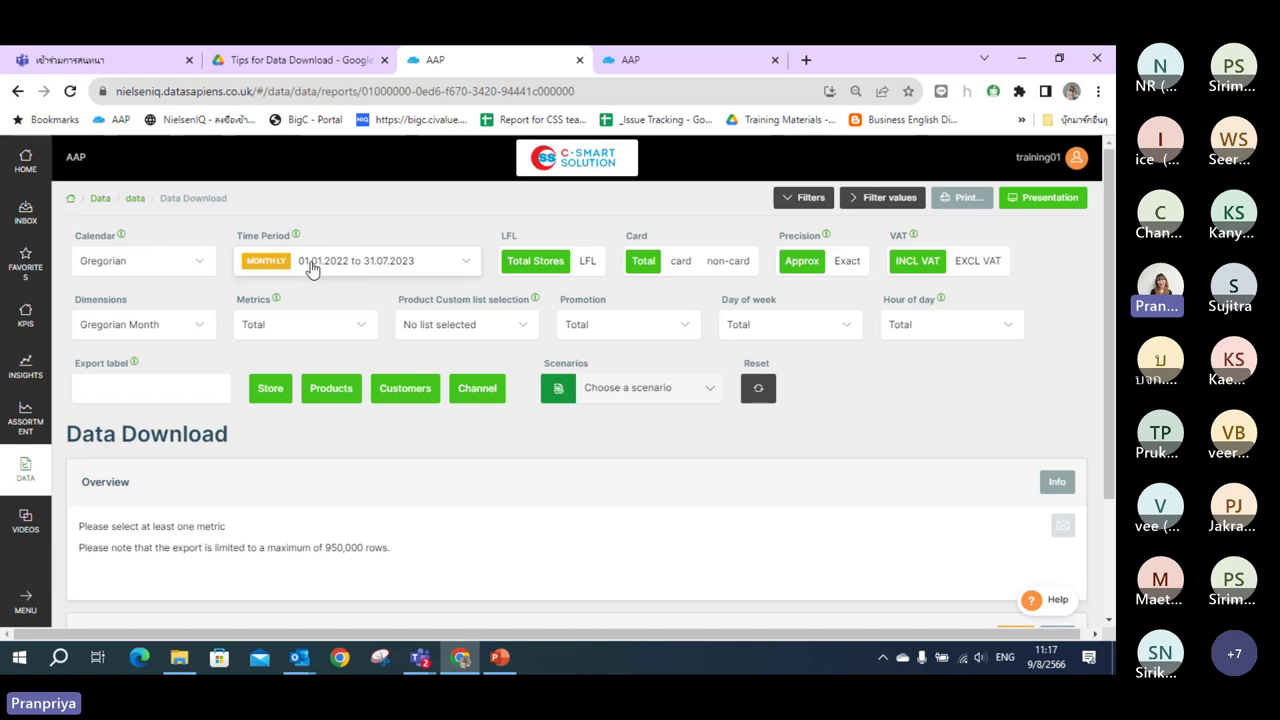
pyautogui.click(177, 326)
pyautogui.moveTo(167, 360); pyautogui.dragTo(82, 367)
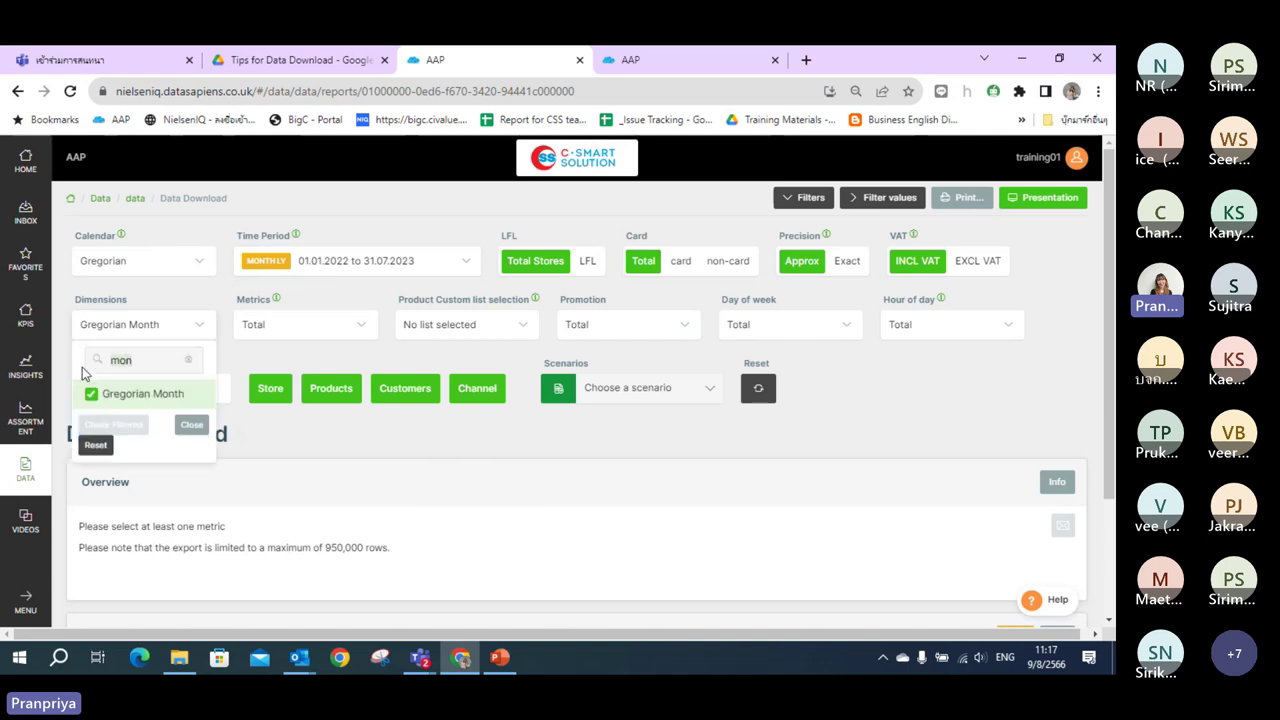
pyautogui.write('date')
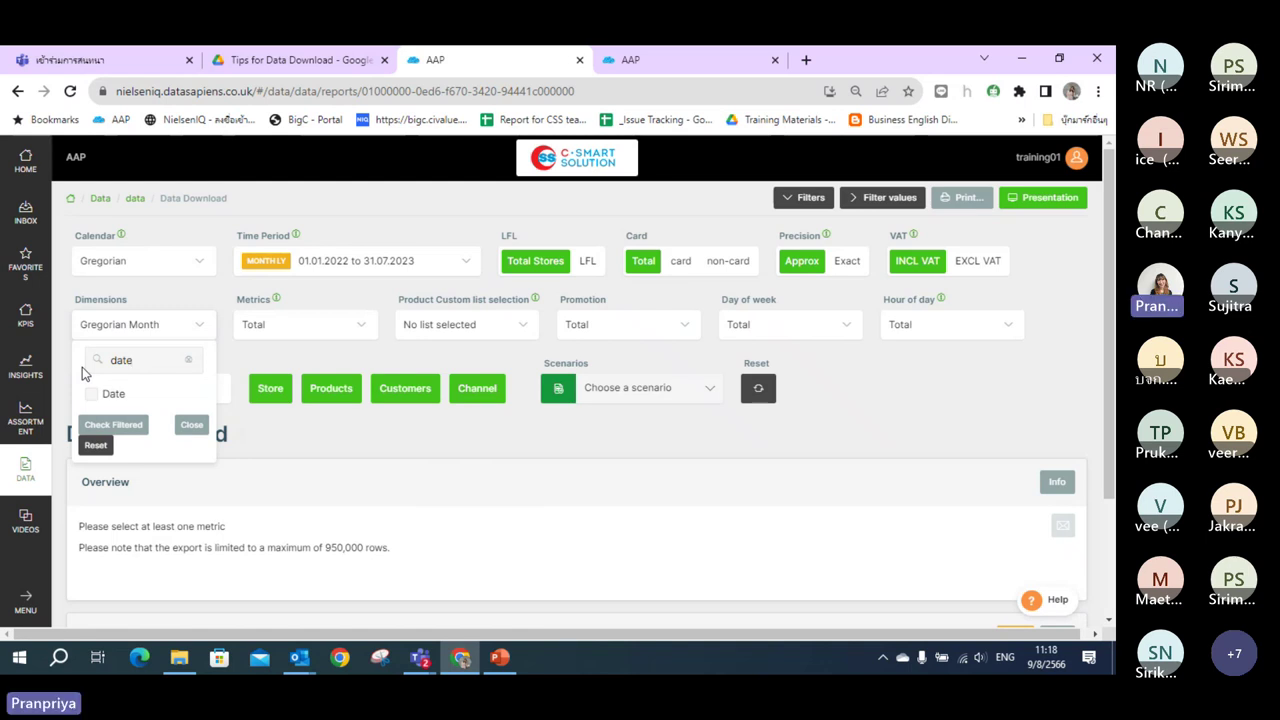
# Step: Clear the dimension search, search 'ye' and add Gregorian Year as a dimension
pyautogui.click(328, 262)
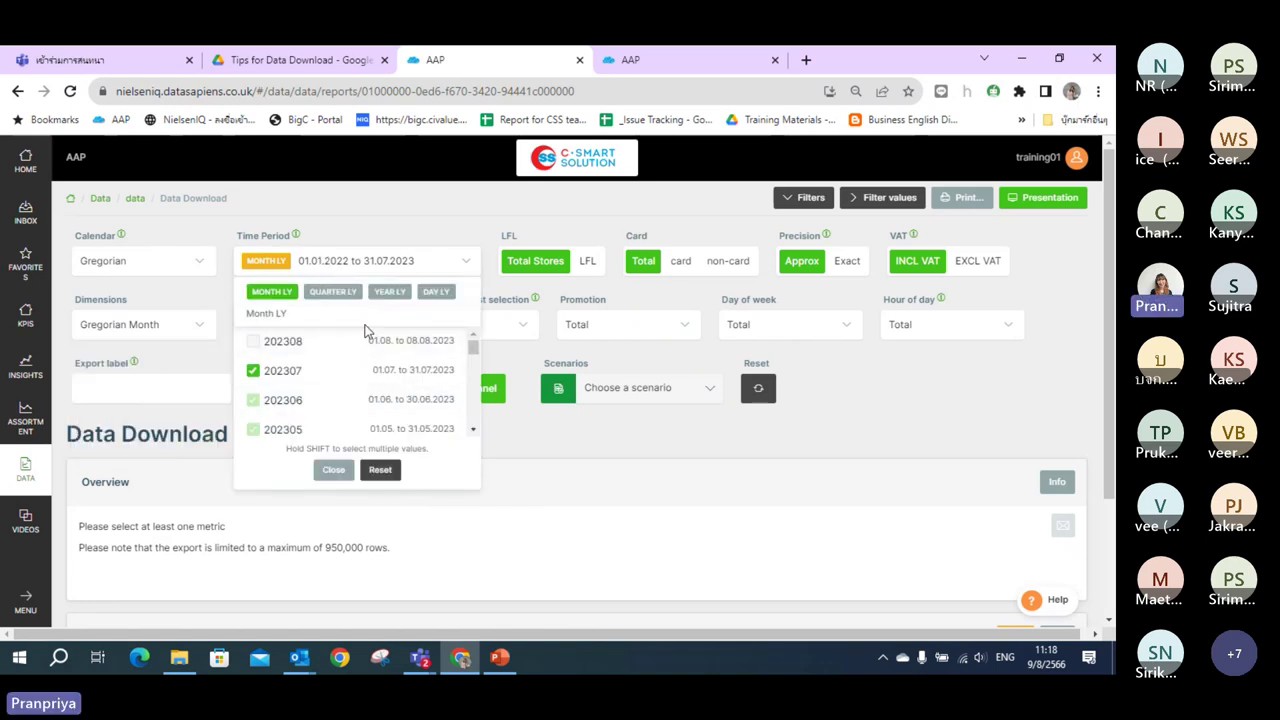
pyautogui.click(362, 262)
pyautogui.click(204, 327)
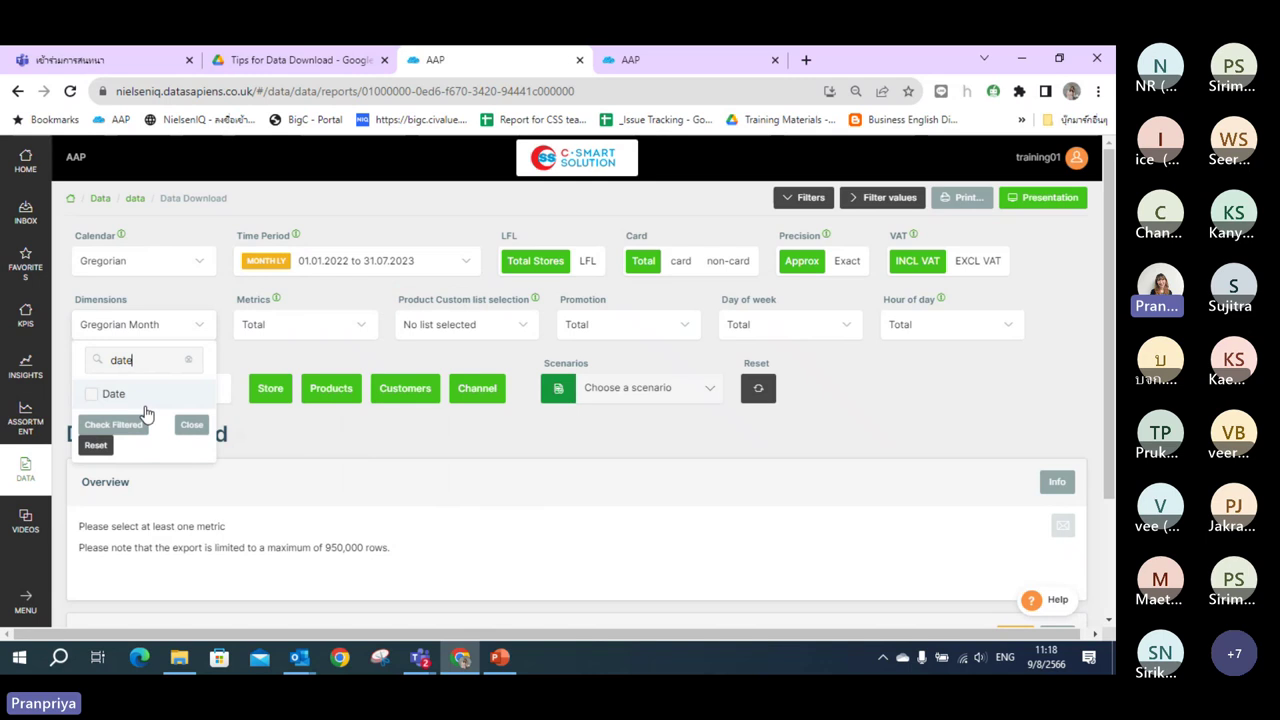
pyautogui.click(187, 361)
pyautogui.click(410, 261)
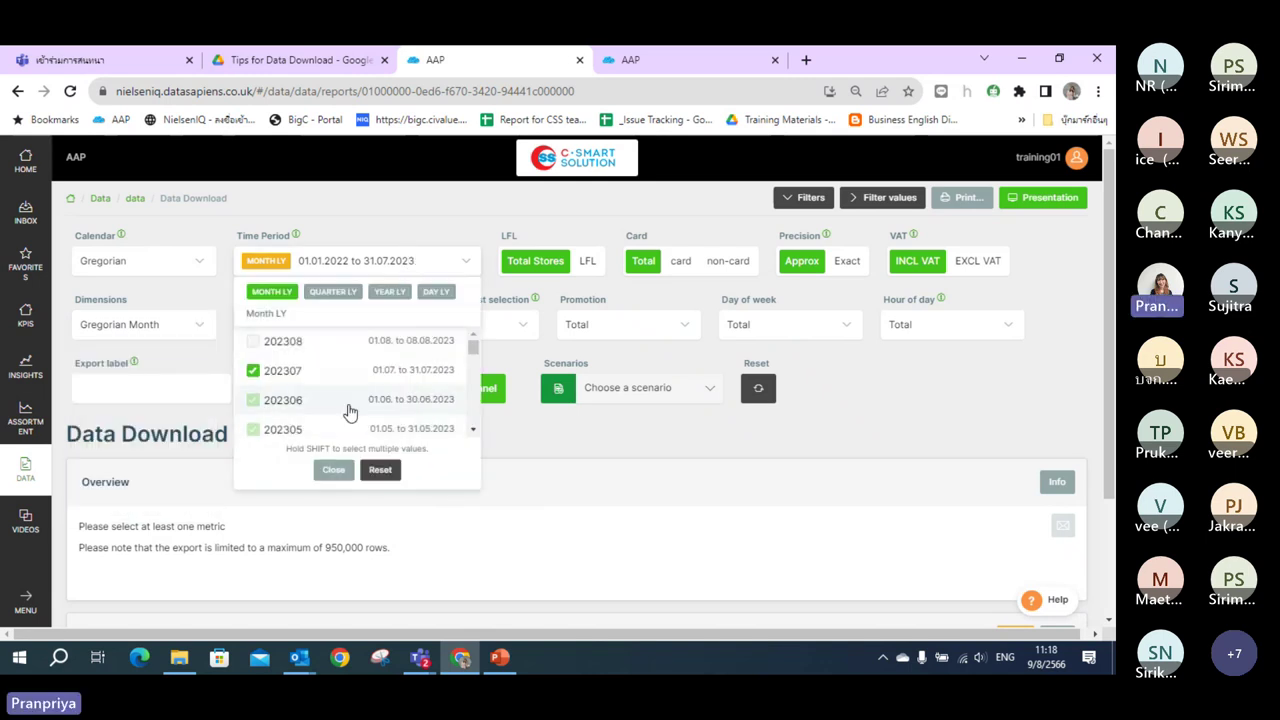
pyautogui.click(401, 270)
pyautogui.click(185, 338)
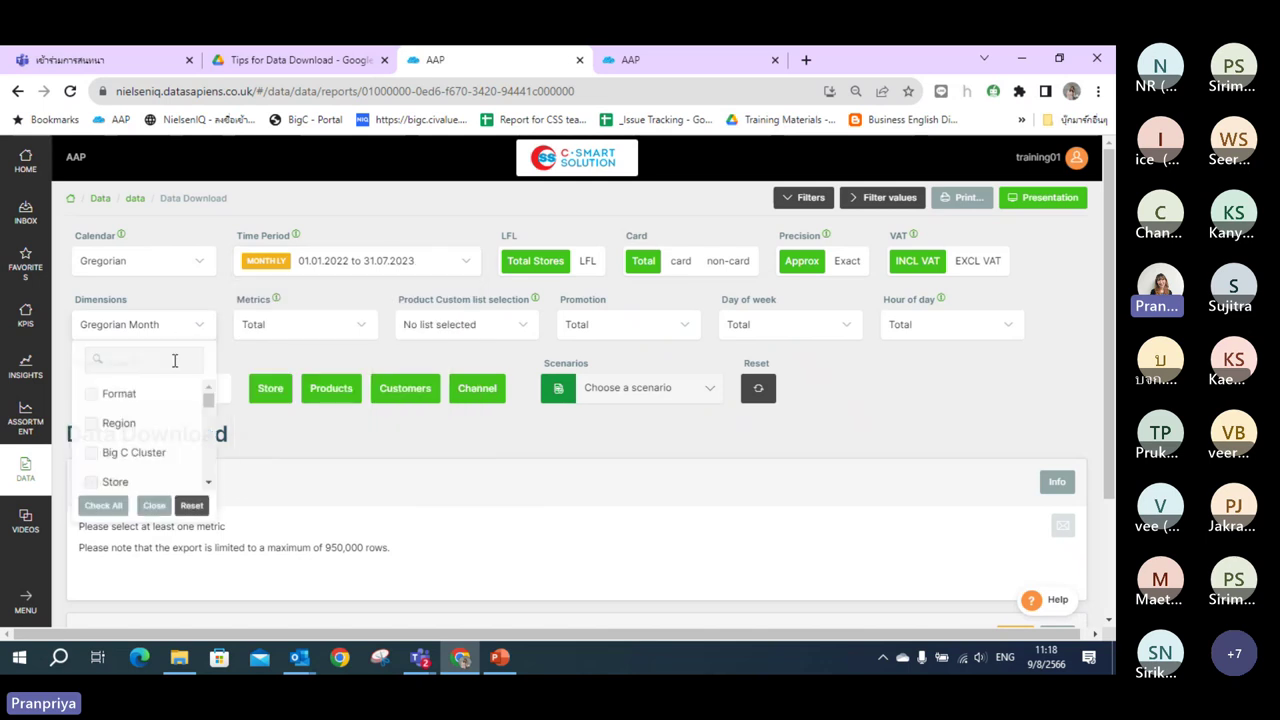
pyautogui.write('ye')
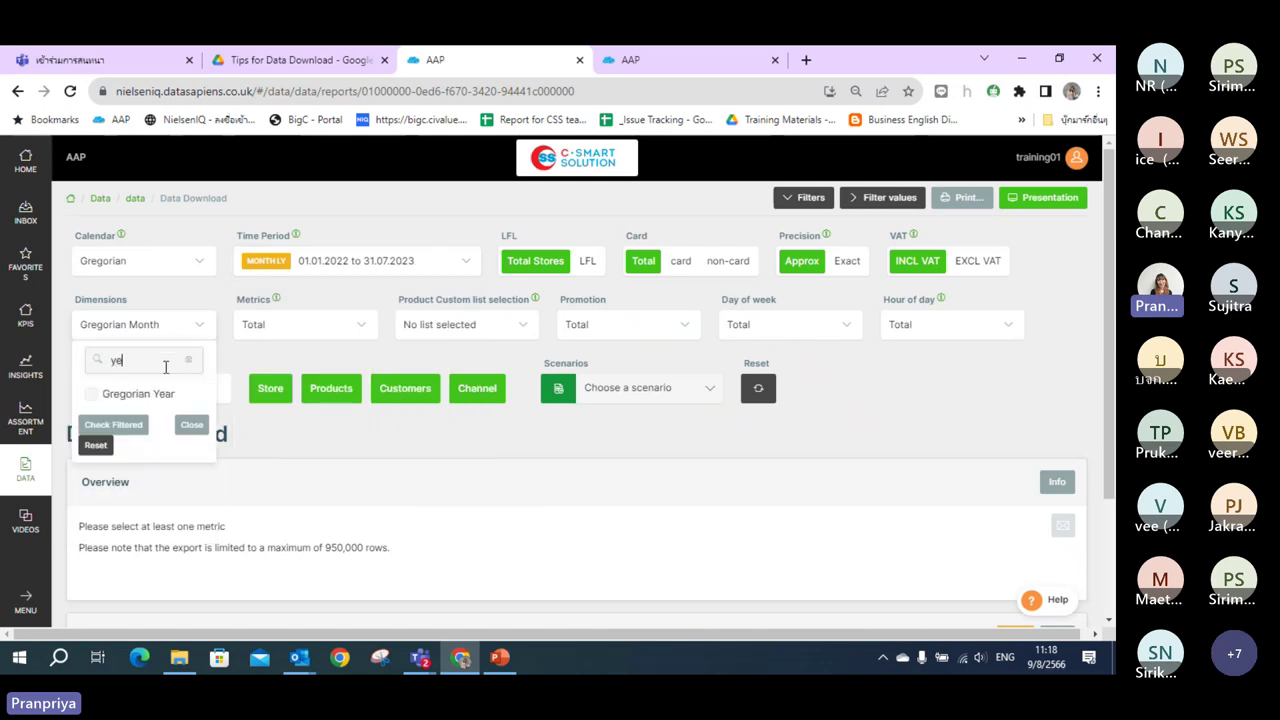
pyautogui.click(166, 397)
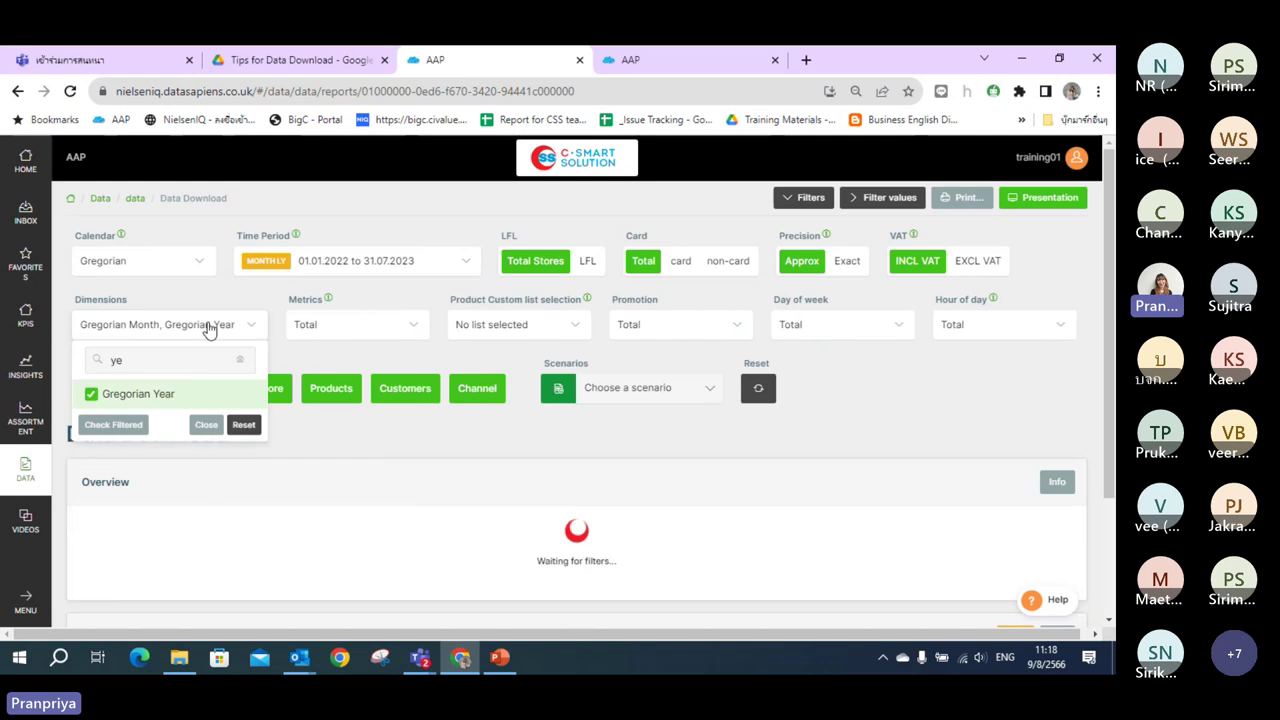
pyautogui.click(209, 326)
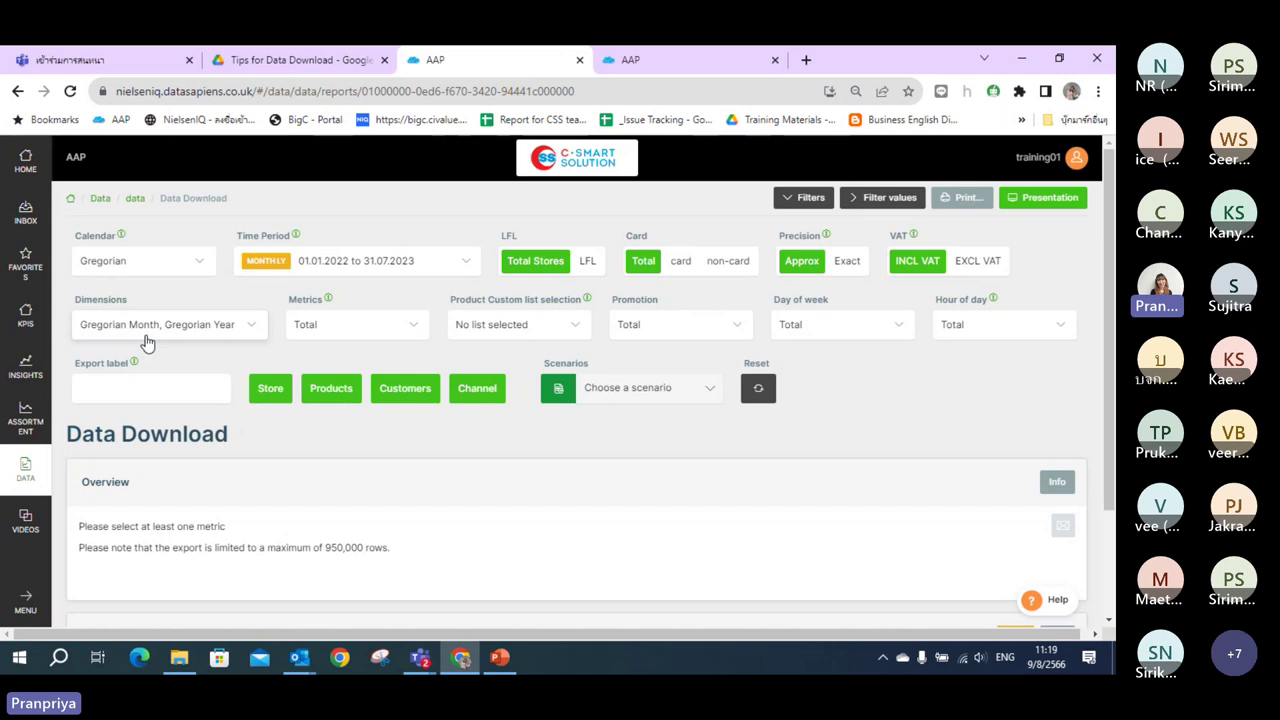
pyautogui.click(437, 264)
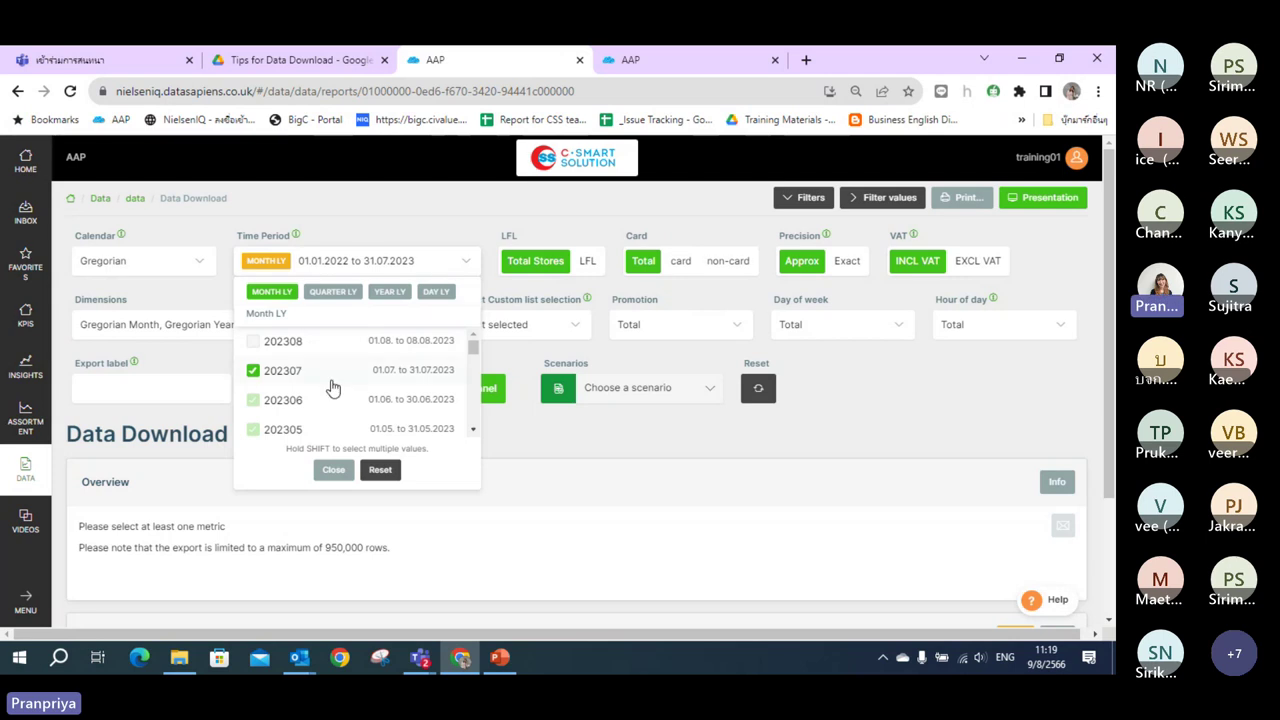
pyautogui.click(419, 264)
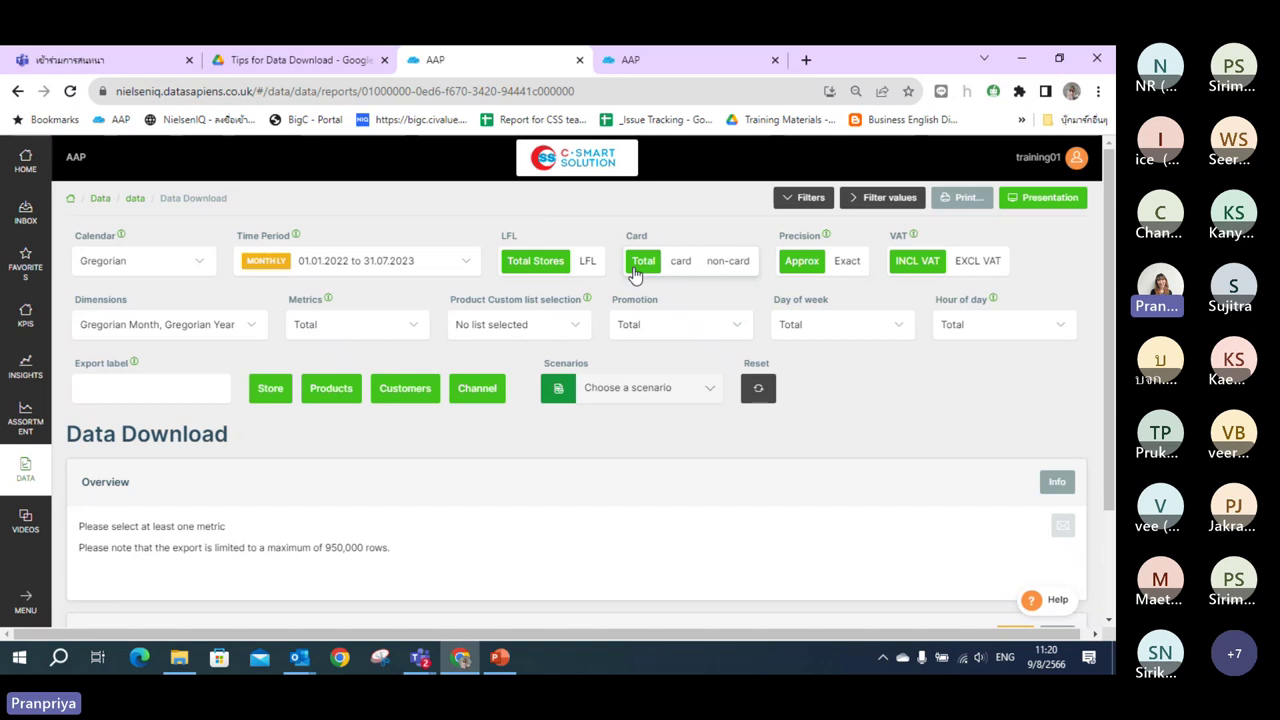
pyautogui.click(722, 263)
pyautogui.click(684, 266)
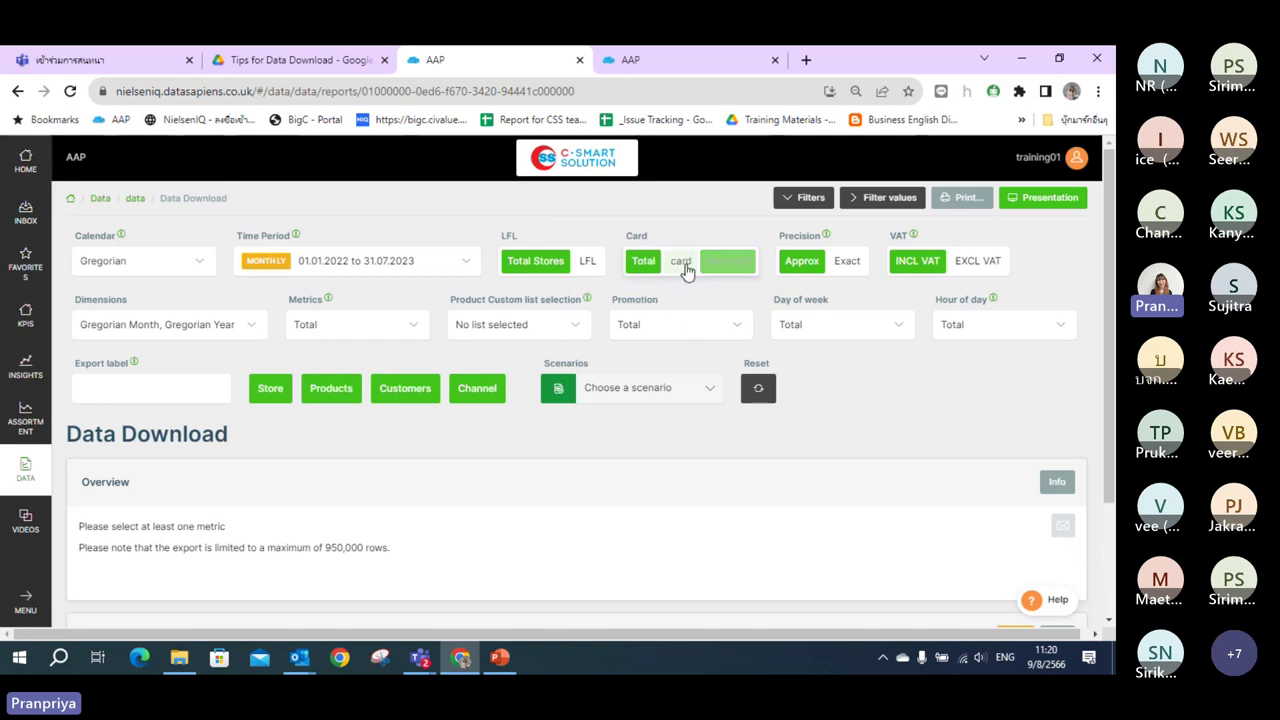
pyautogui.click(688, 273)
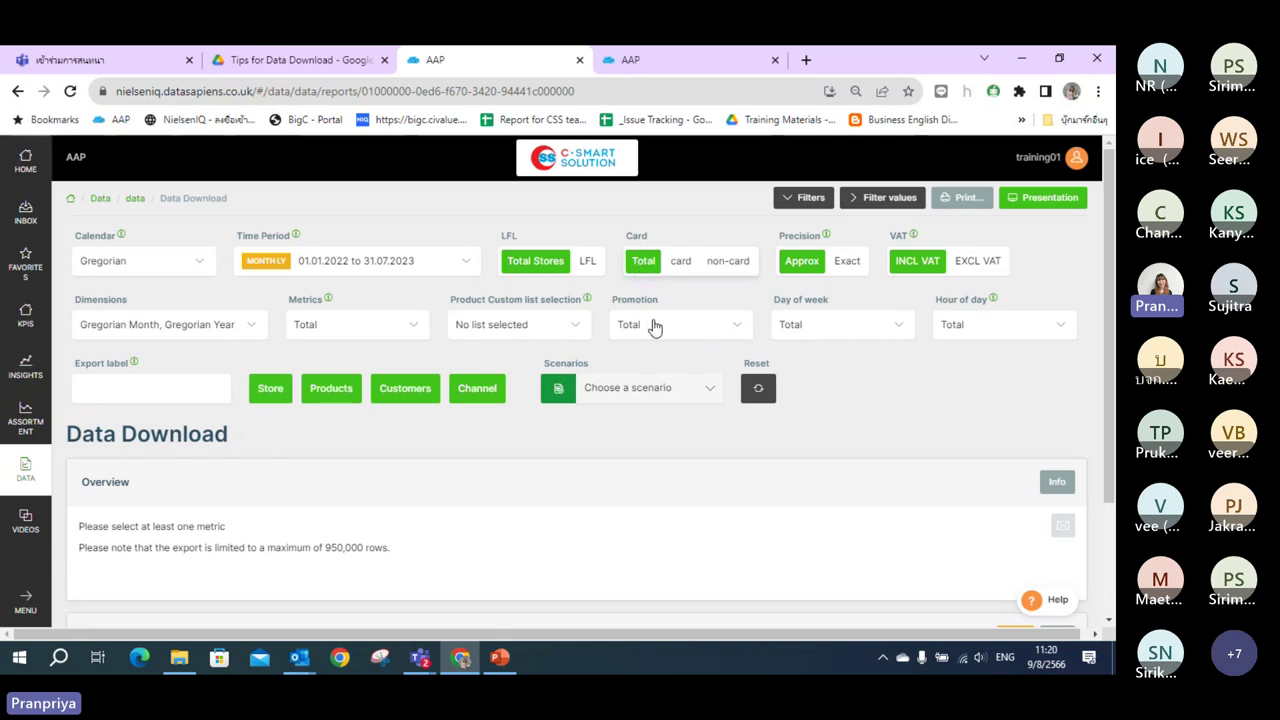
pyautogui.click(678, 272)
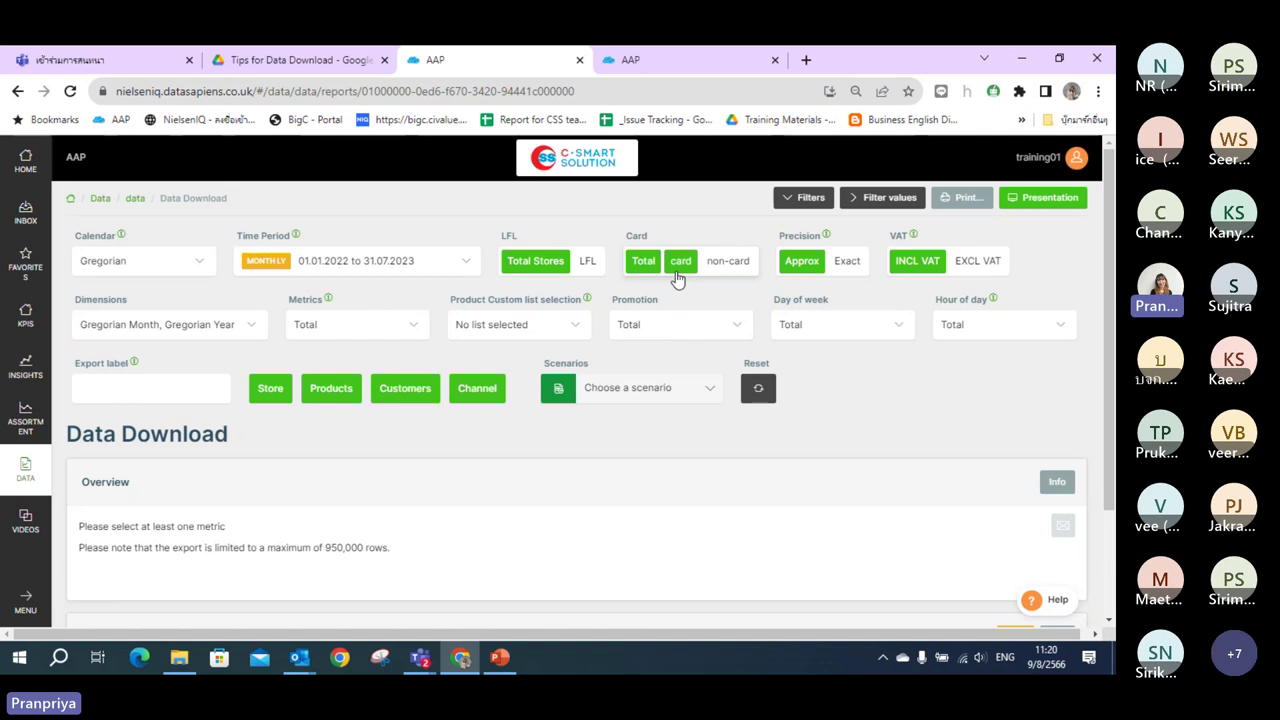
pyautogui.click(715, 268)
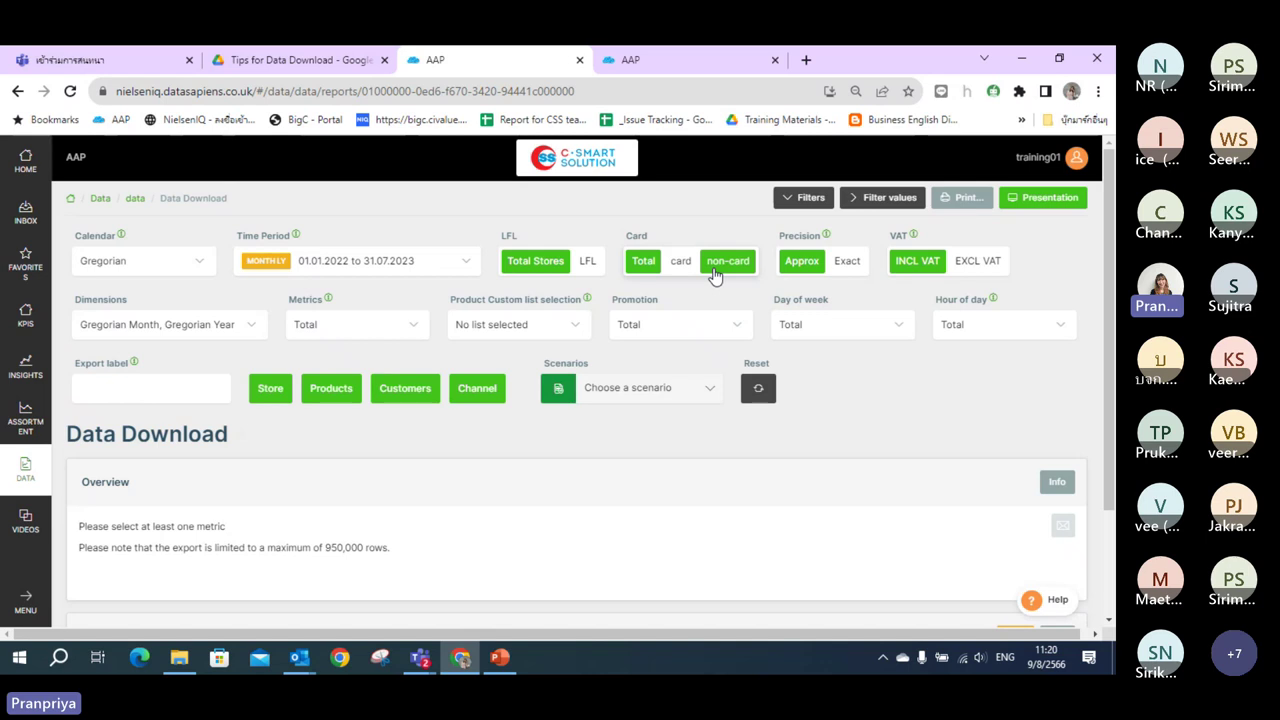
pyautogui.click(715, 270)
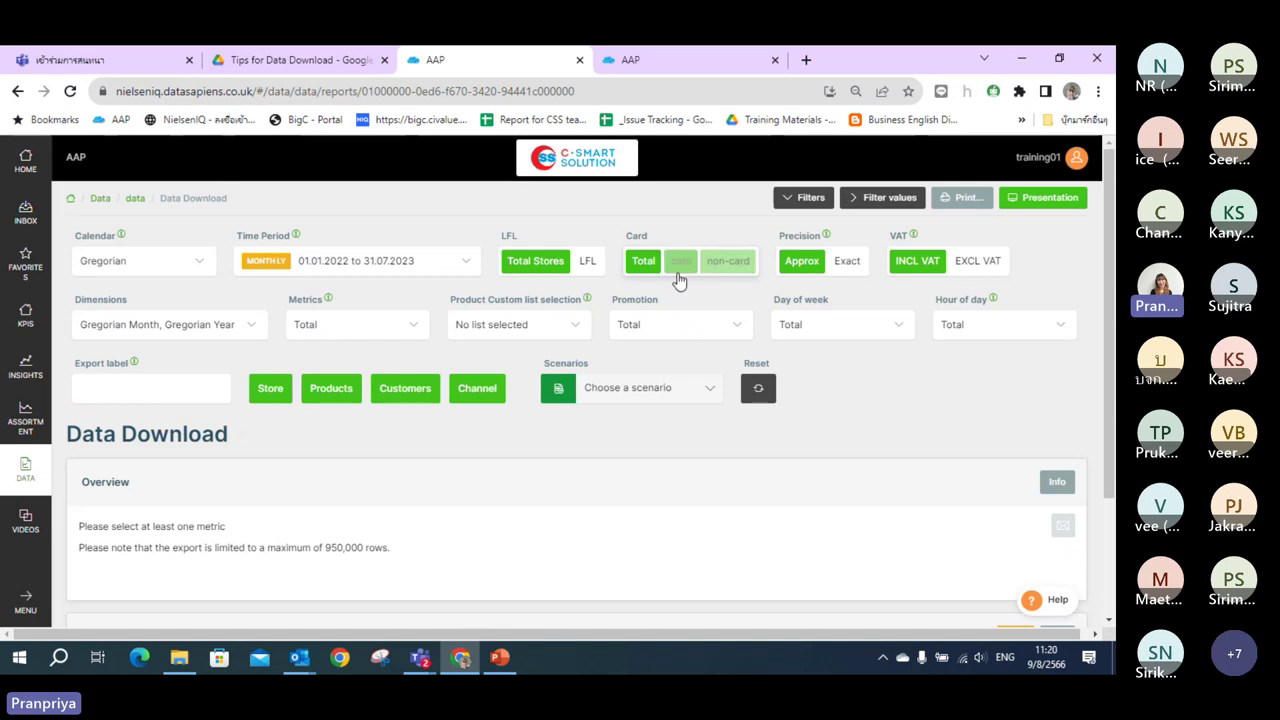
pyautogui.click(634, 272)
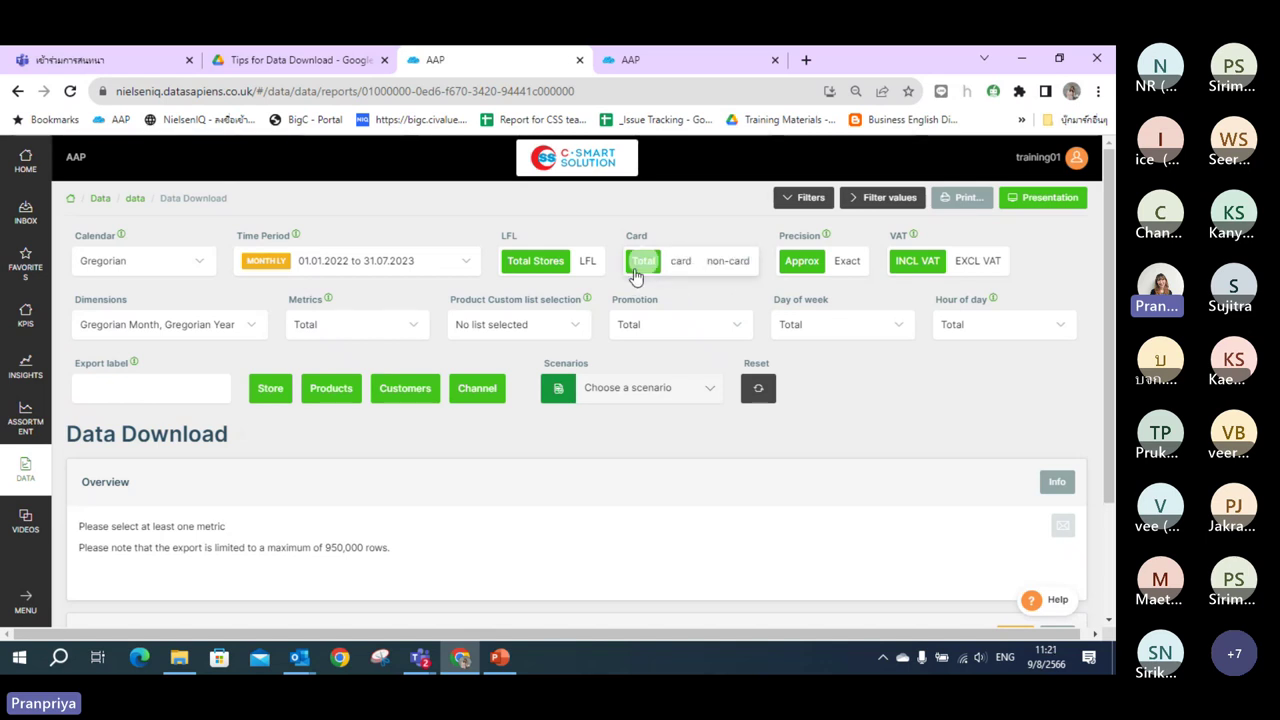
pyautogui.click(634, 272)
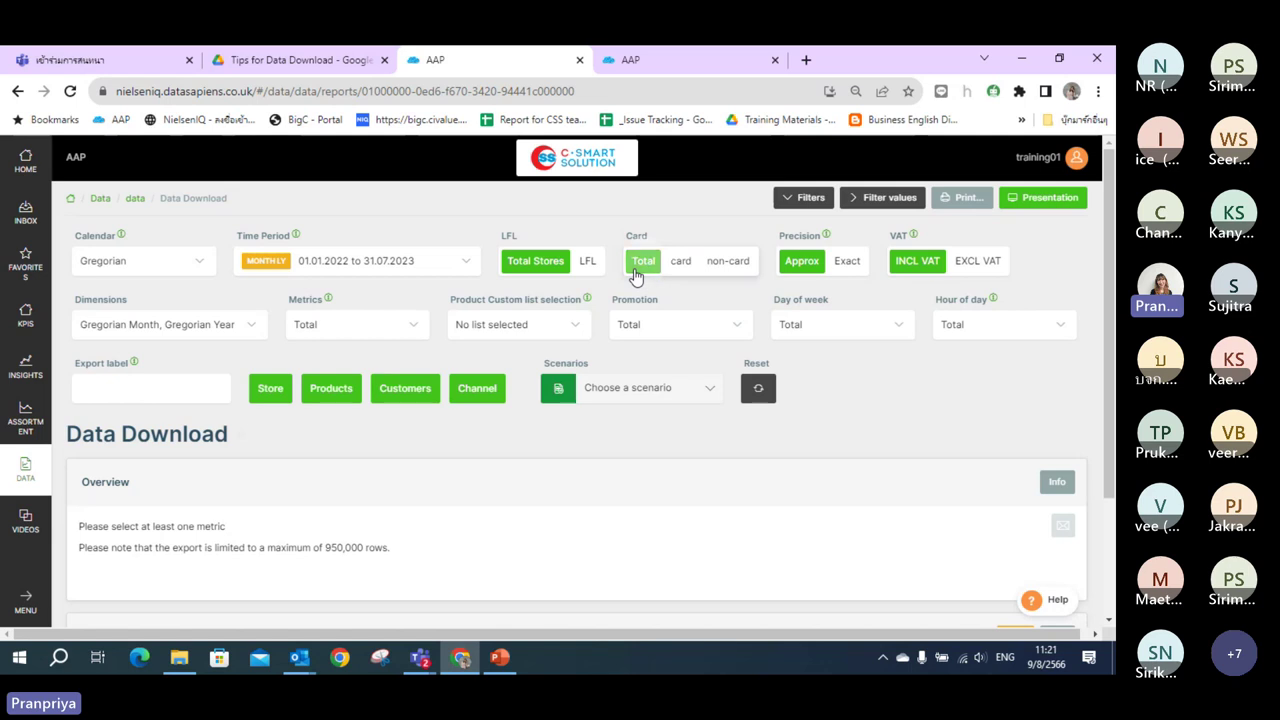
pyautogui.click(680, 272)
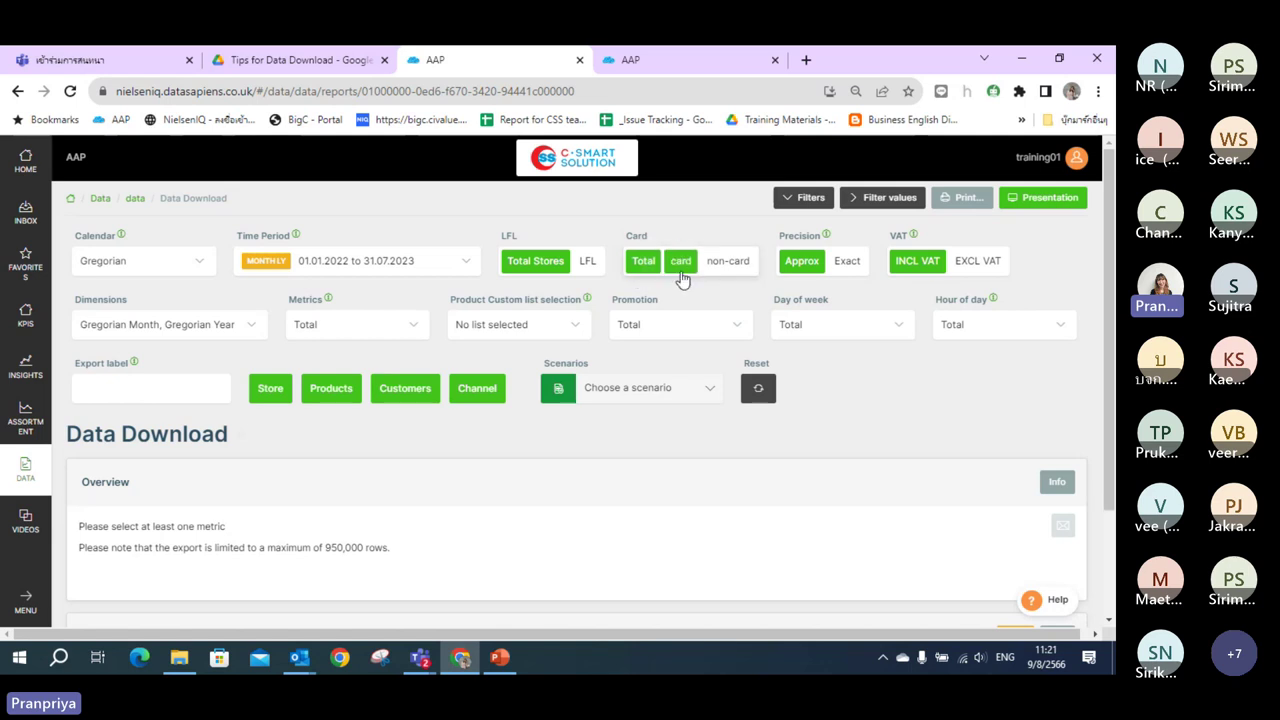
pyautogui.click(726, 262)
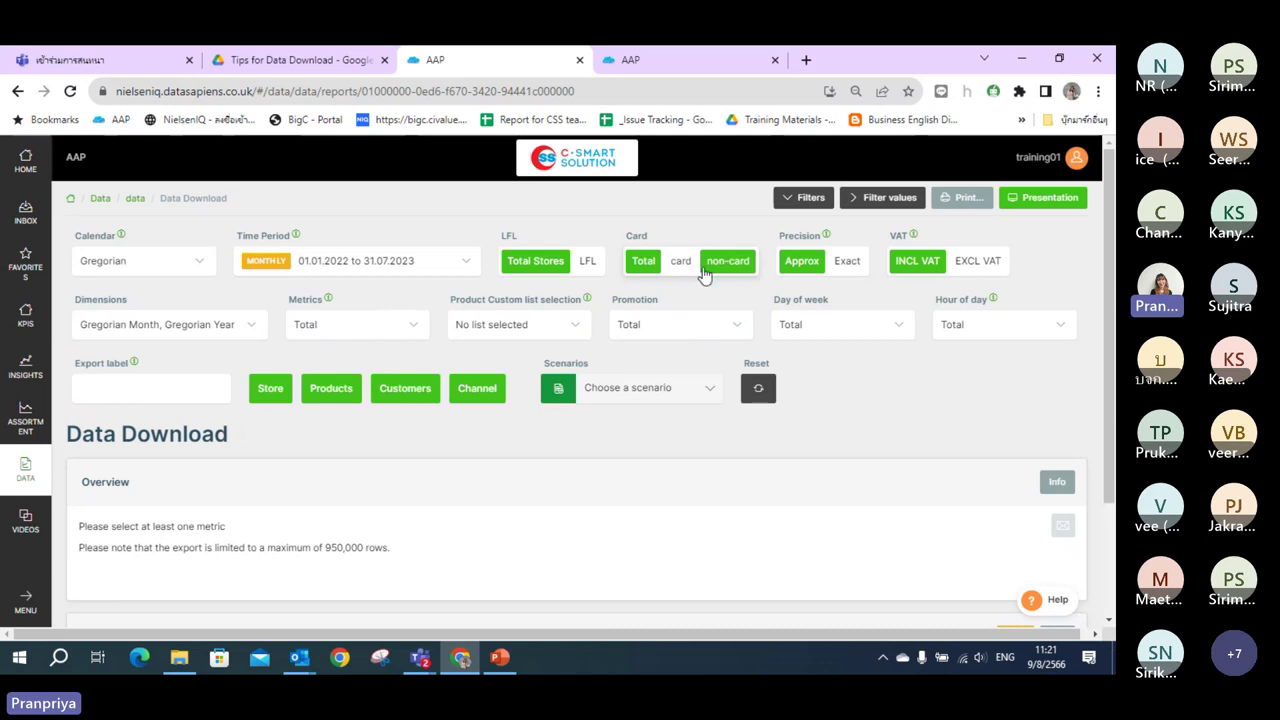
pyautogui.click(640, 264)
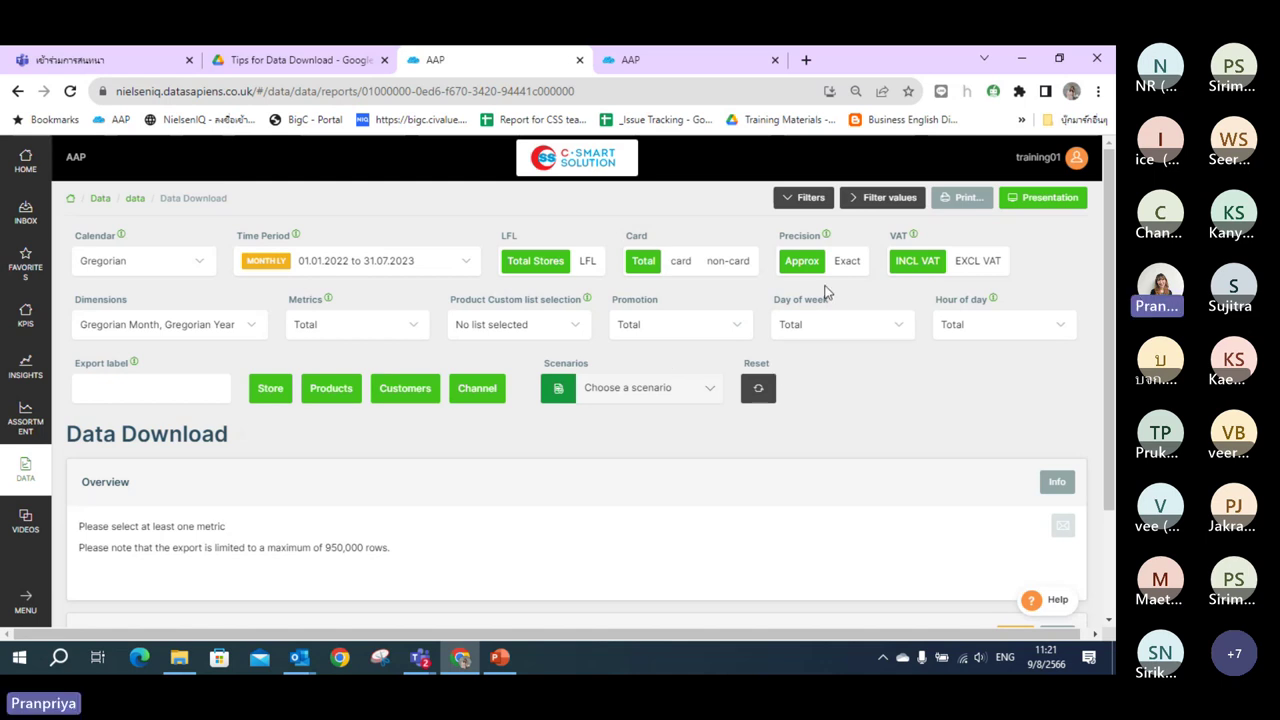
pyautogui.moveTo(826, 241)
pyautogui.click(848, 277)
pyautogui.click(851, 280)
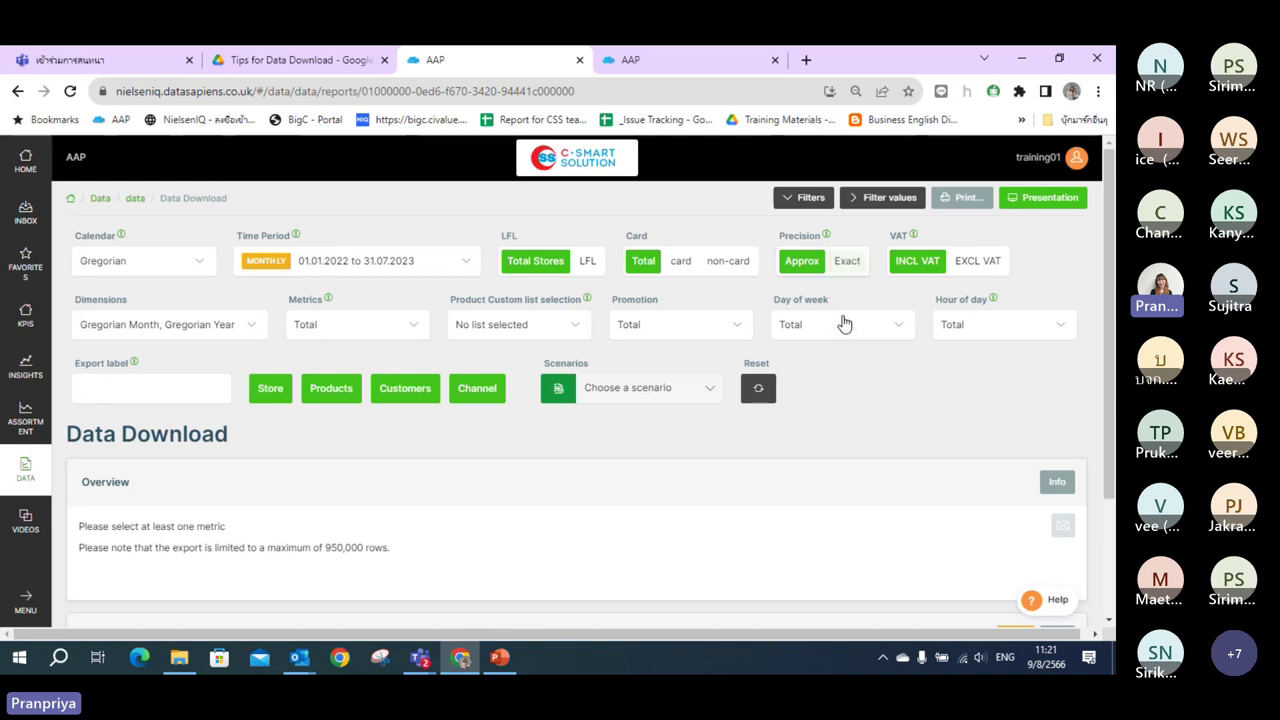
pyautogui.click(852, 279)
pyautogui.click(803, 268)
pyautogui.click(855, 268)
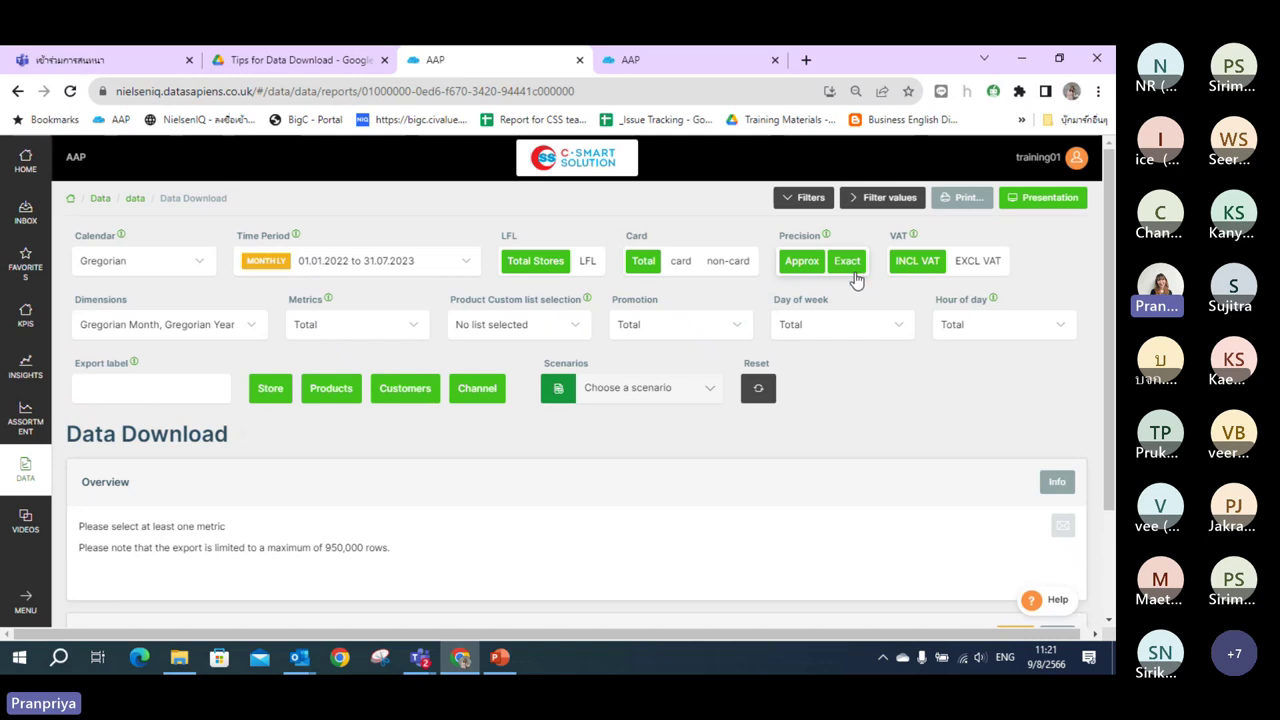
pyautogui.click(854, 270)
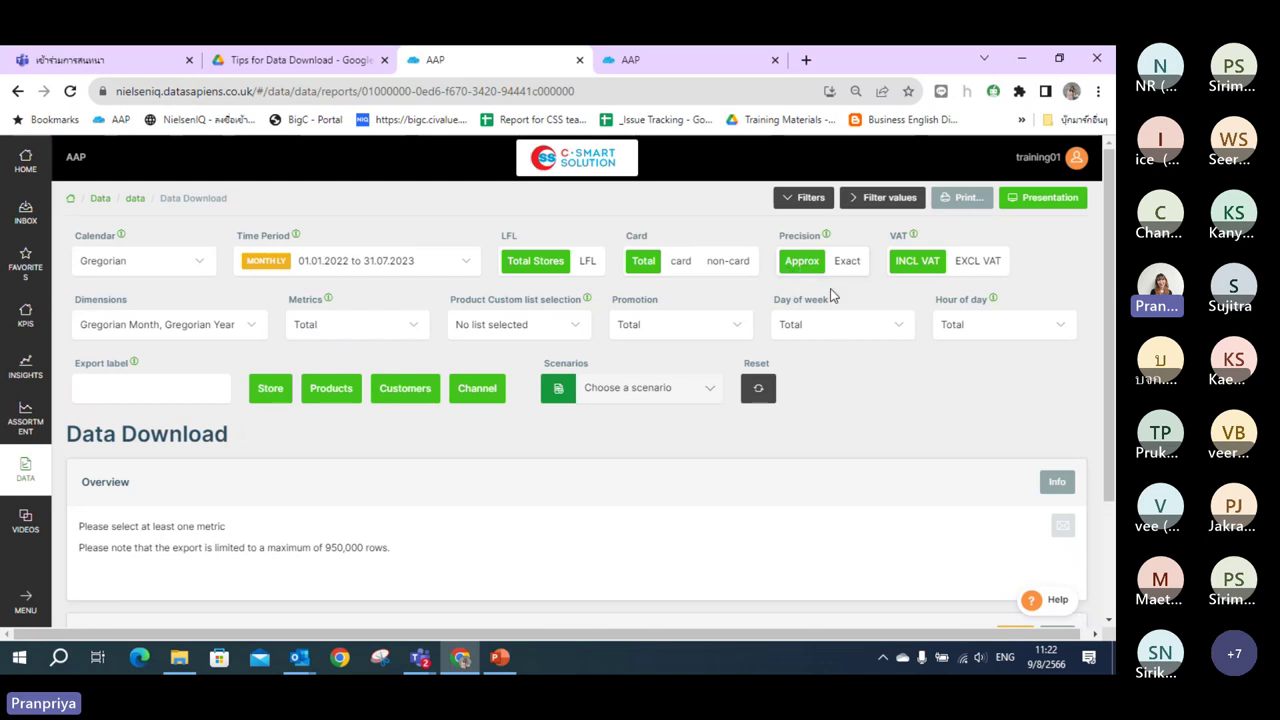
pyautogui.click(852, 268)
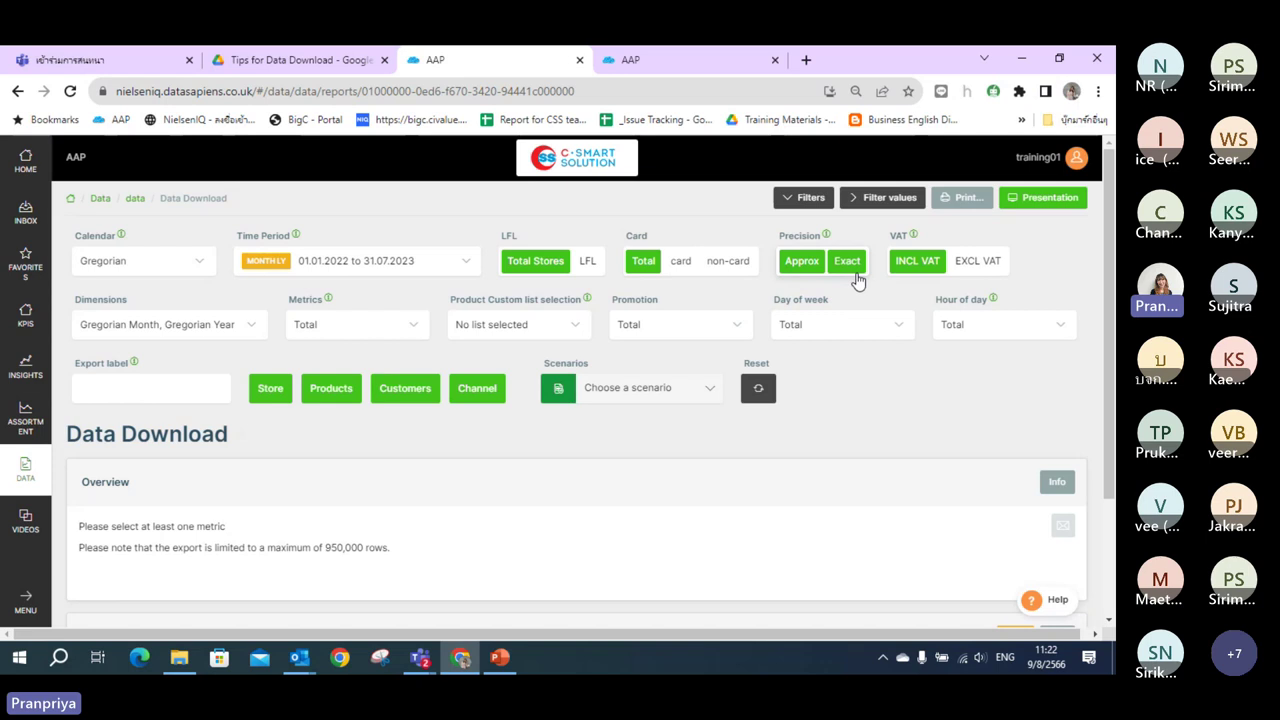
pyautogui.click(913, 236)
pyautogui.click(914, 263)
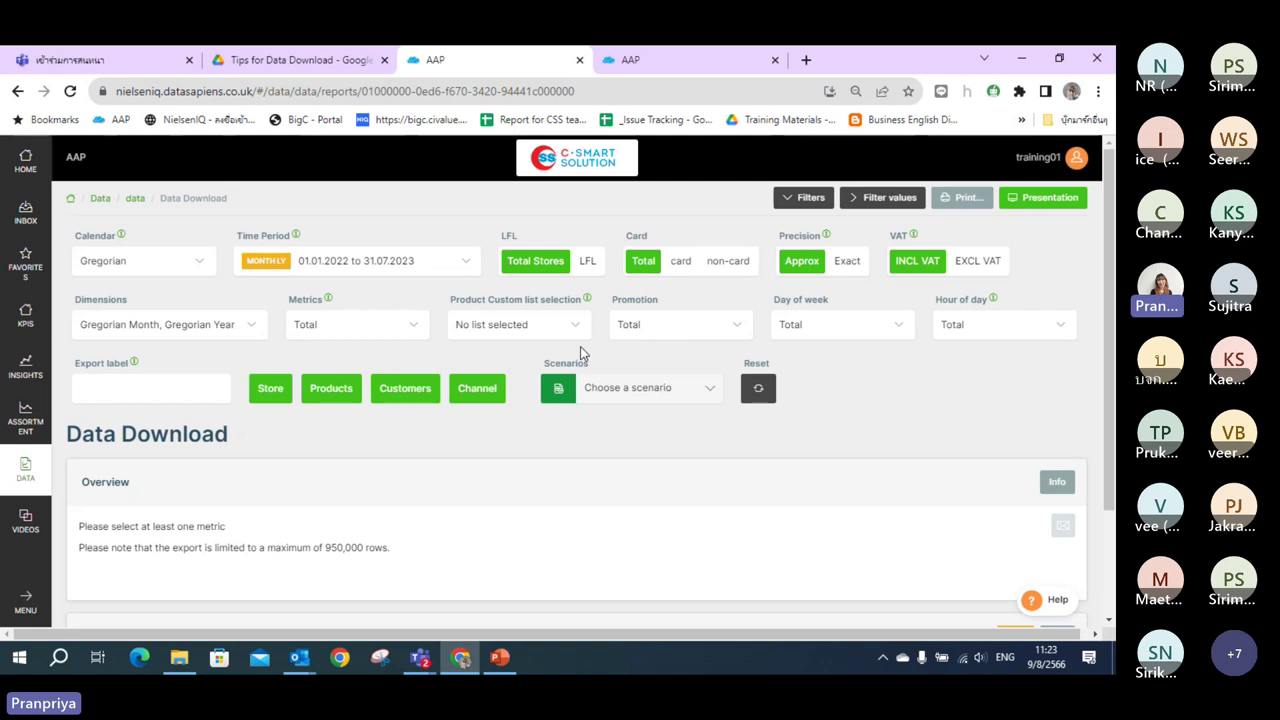
pyautogui.click(576, 326)
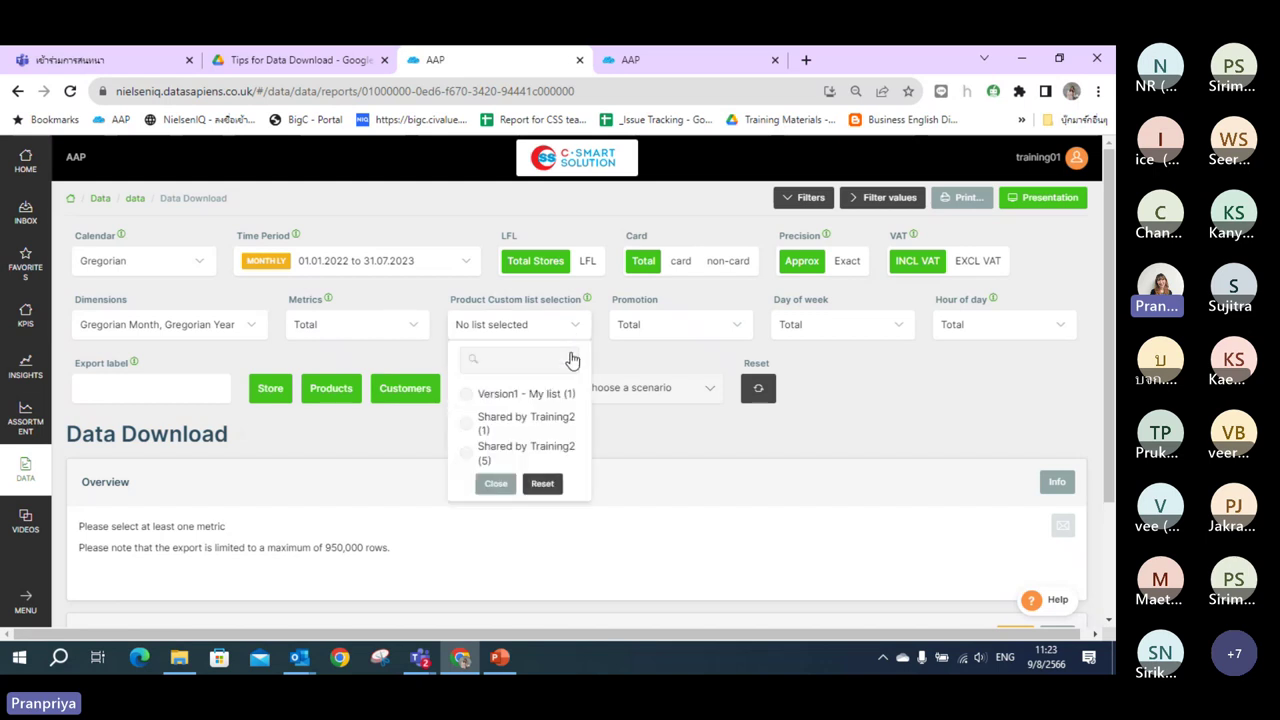
pyautogui.click(570, 332)
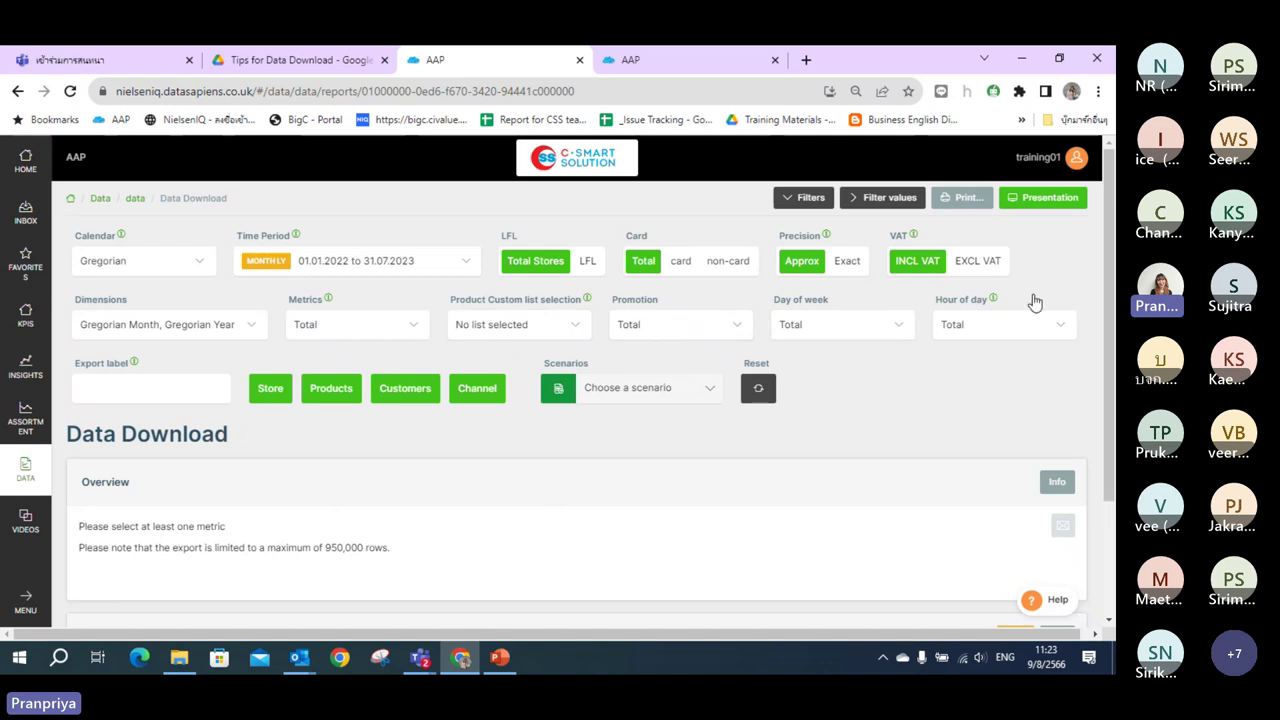
# Step: Check the Day of week options and close them, leaving only Total ticked
pyautogui.click(877, 324)
pyautogui.click(878, 328)
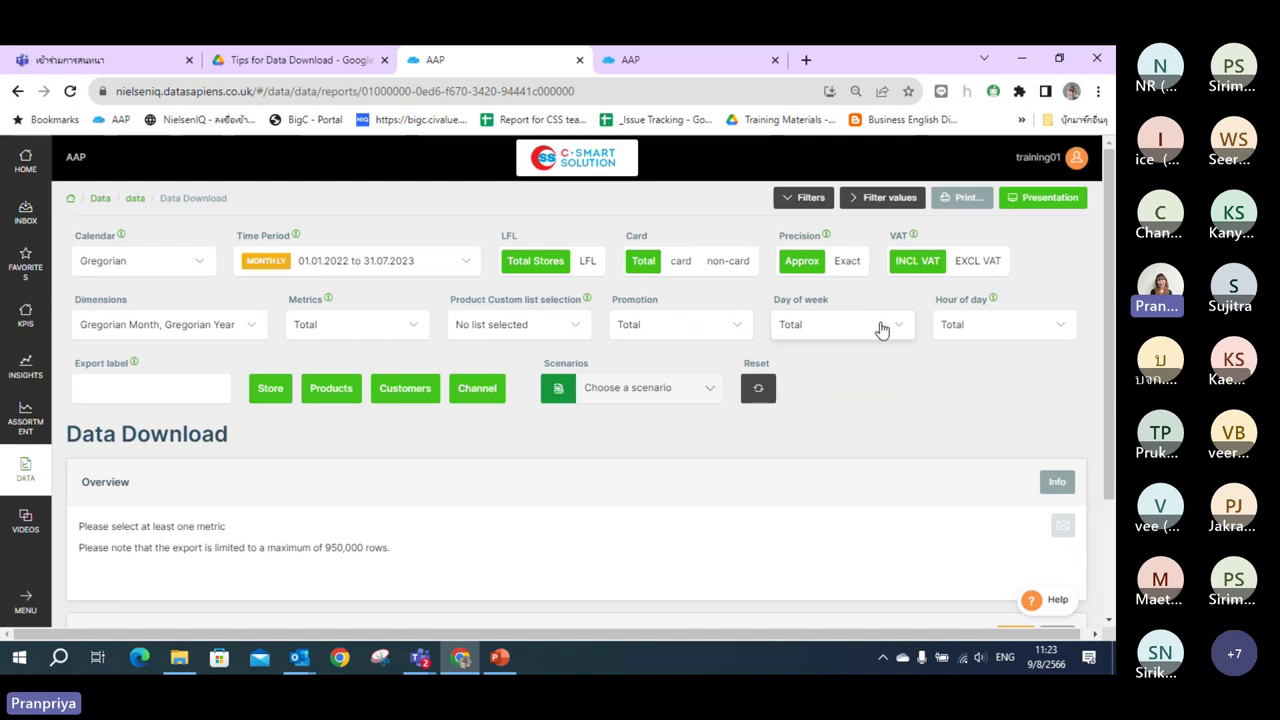
pyautogui.click(882, 329)
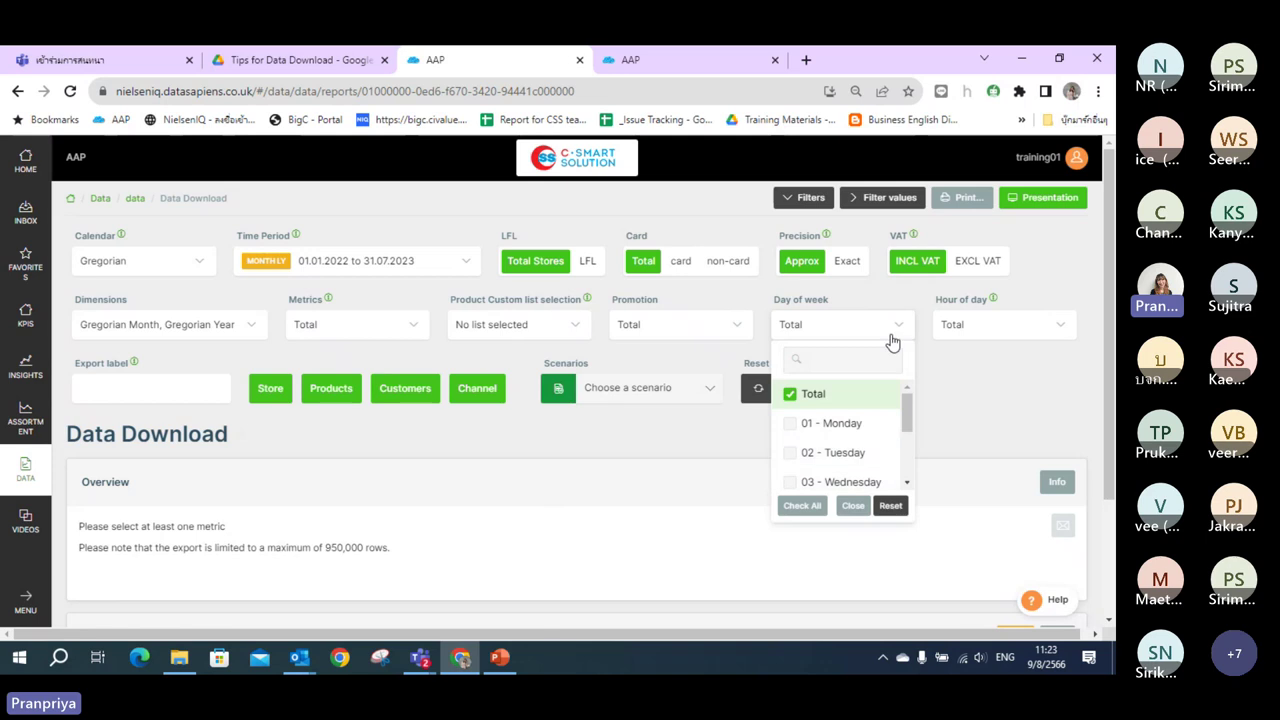
pyautogui.click(896, 331)
pyautogui.click(1010, 324)
pyautogui.click(1005, 325)
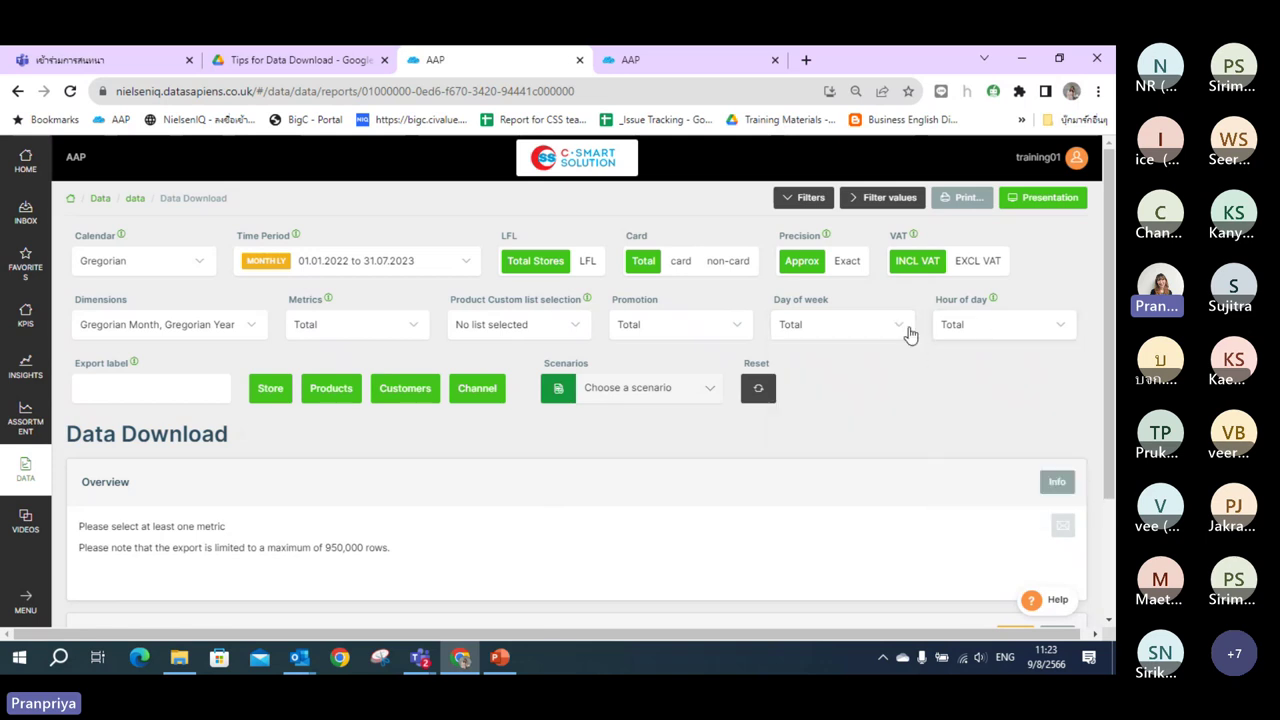
pyautogui.click(887, 338)
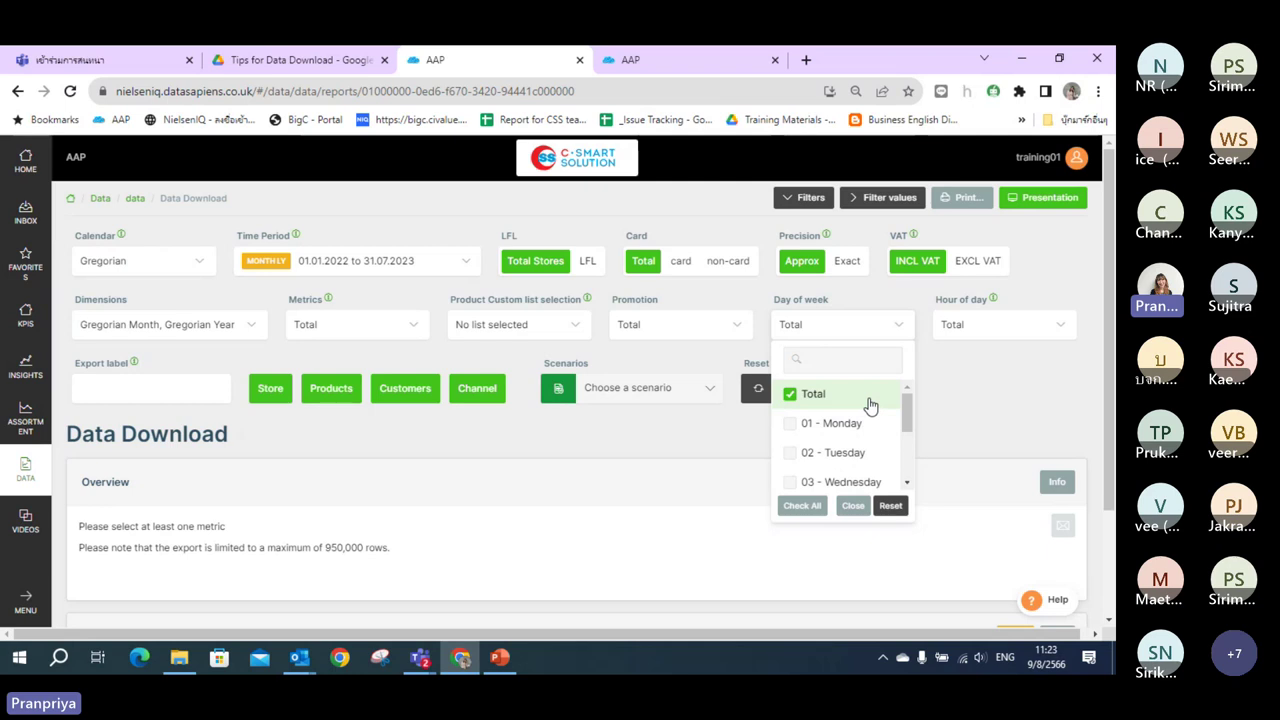
pyautogui.click(876, 330)
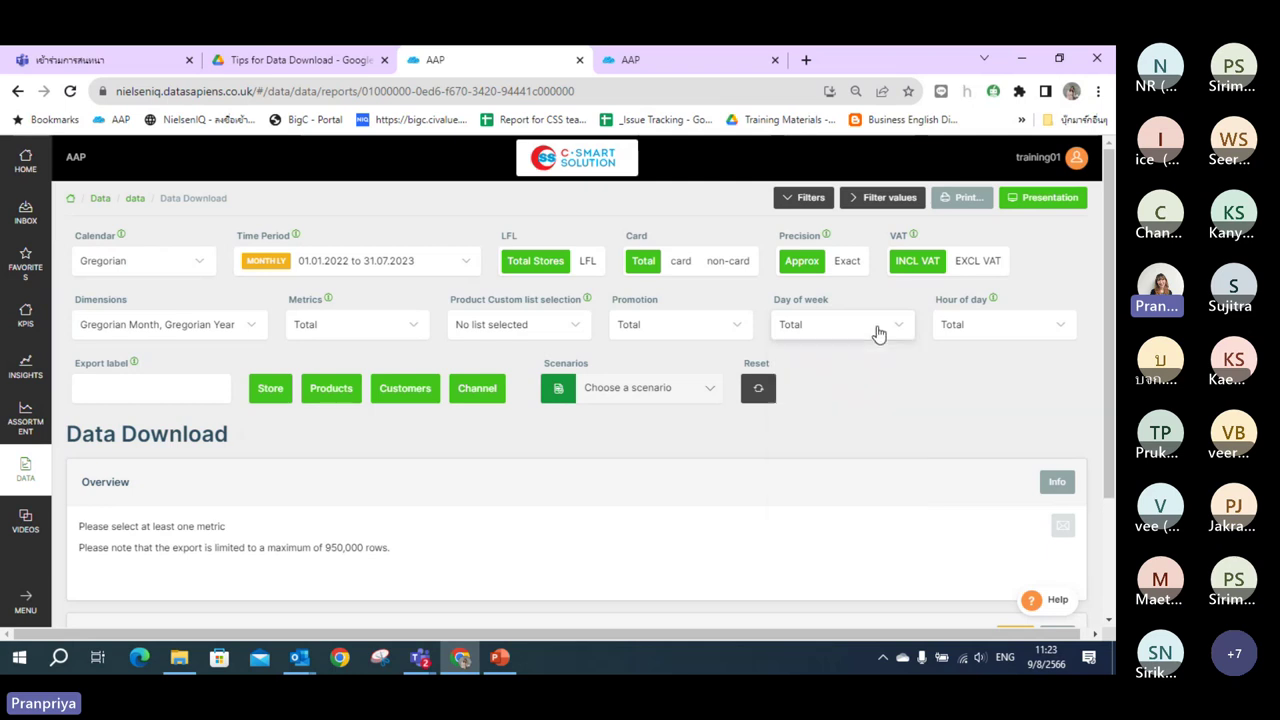
pyautogui.click(978, 336)
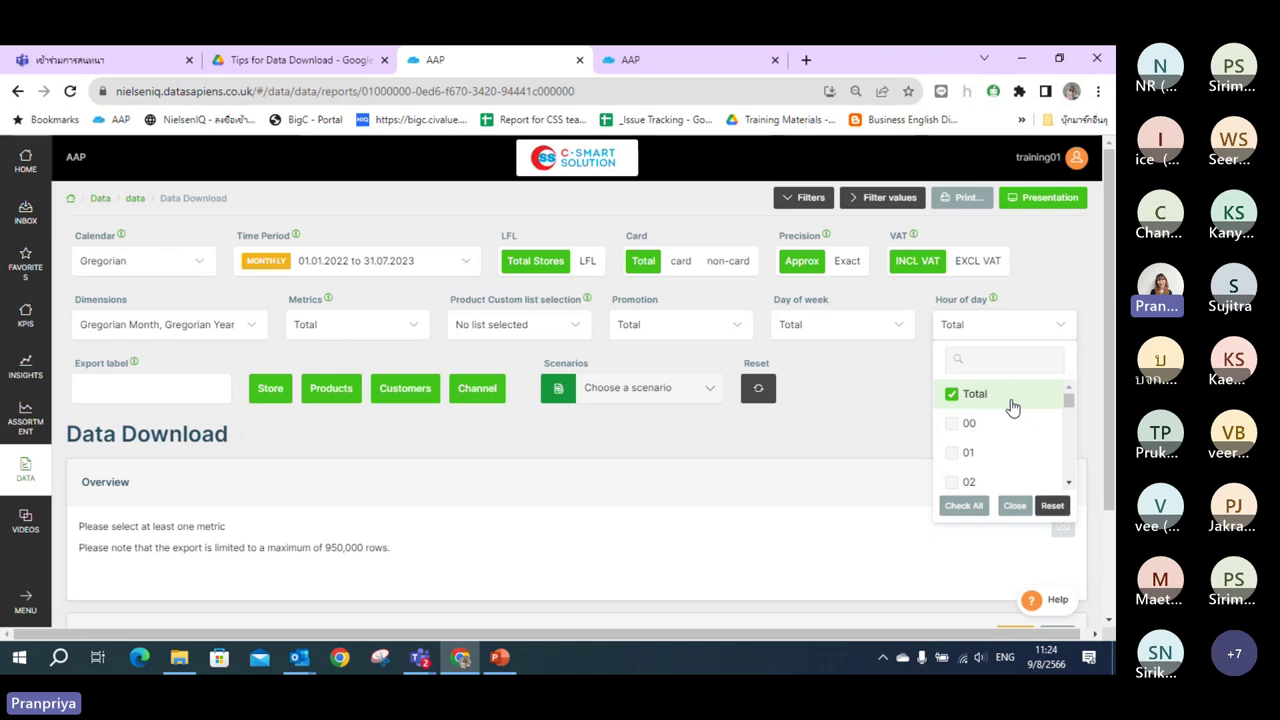
pyautogui.moveTo(1071, 399); pyautogui.dragTo(1069, 398)
pyautogui.moveTo(1069, 401); pyautogui.dragTo(1073, 452)
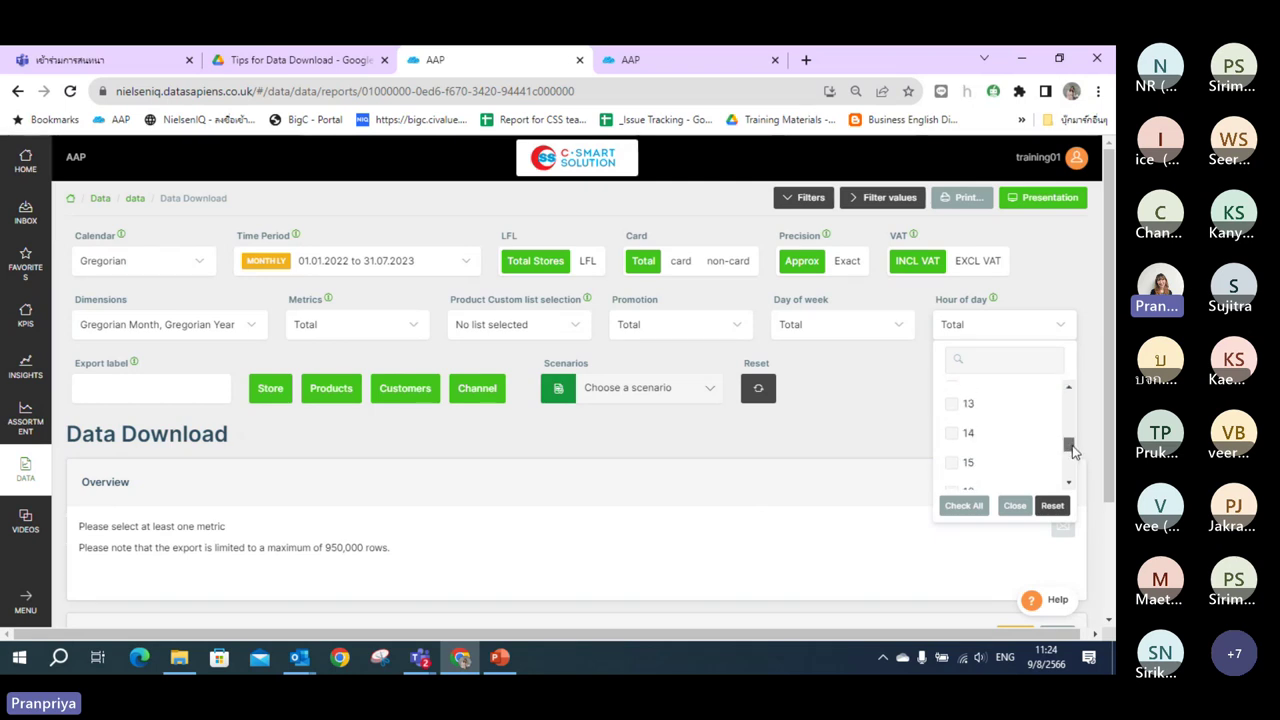
pyautogui.scroll(5, 1072, 445)
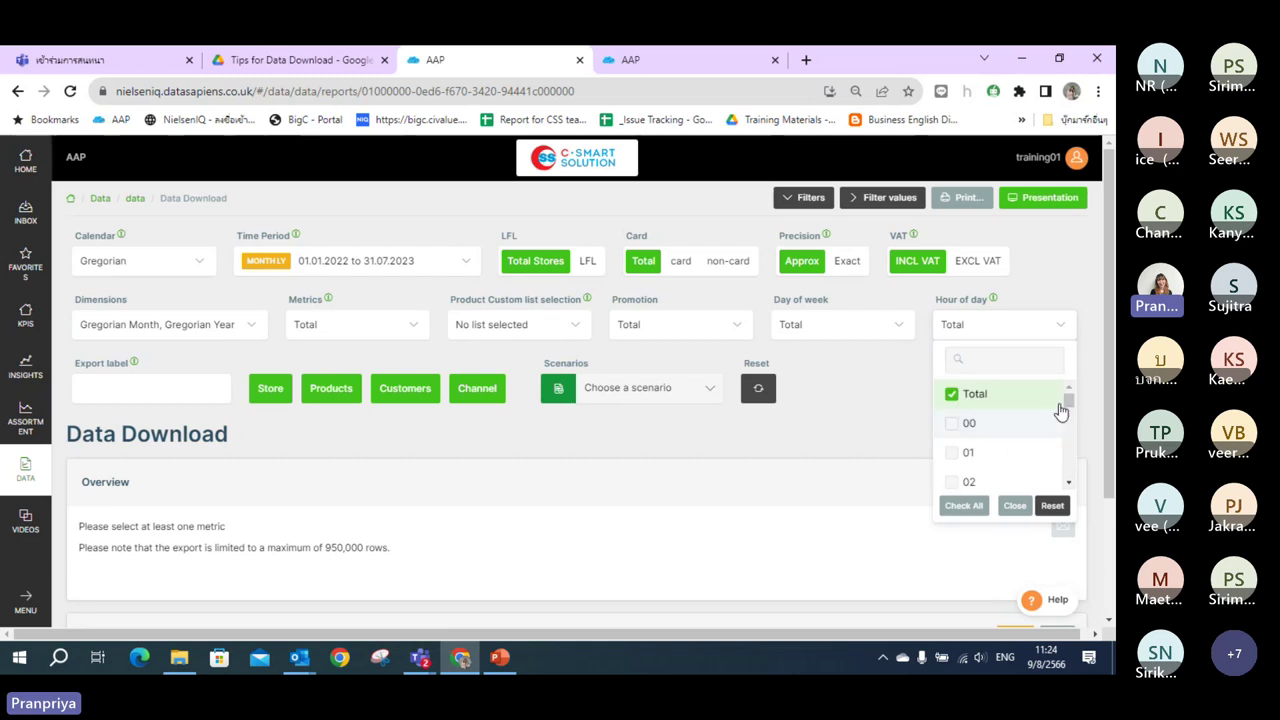
pyautogui.moveTo(1068, 401)
pyautogui.mouseDown()
pyautogui.moveTo(1072, 483)
pyautogui.moveTo(1073, 394)
pyautogui.mouseUp()
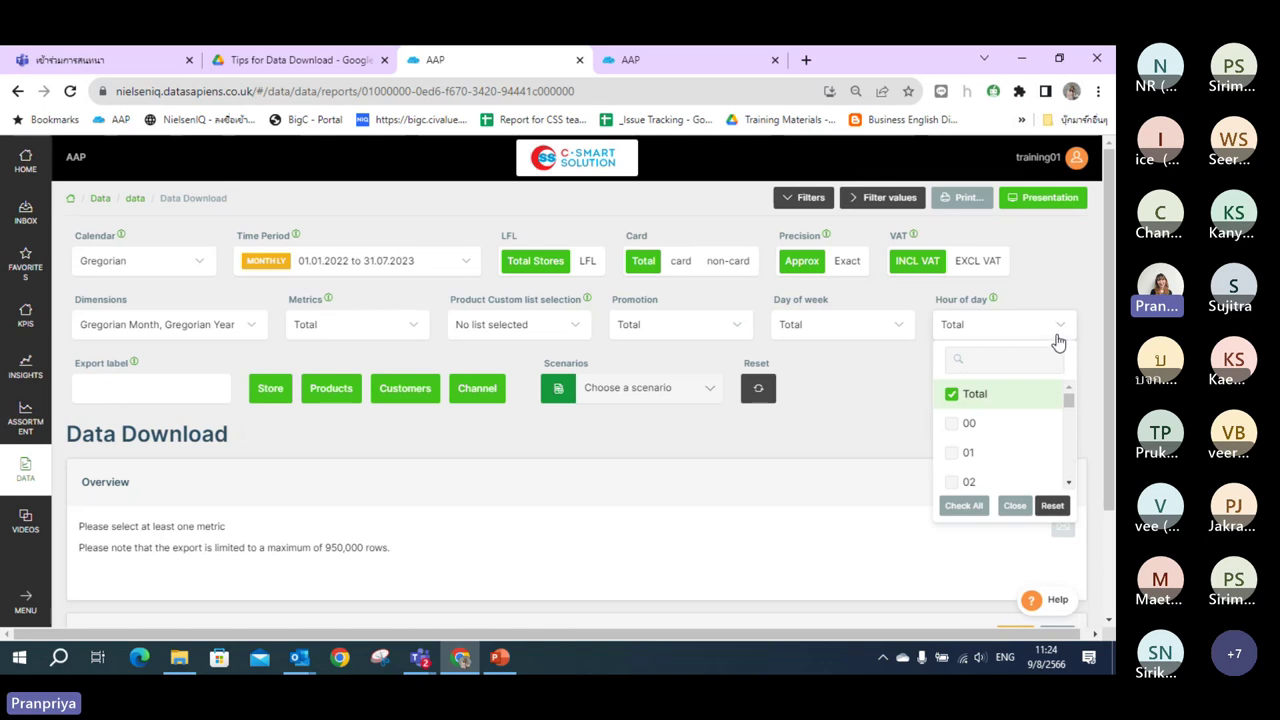
pyautogui.moveTo(1067, 405); pyautogui.dragTo(1066, 478)
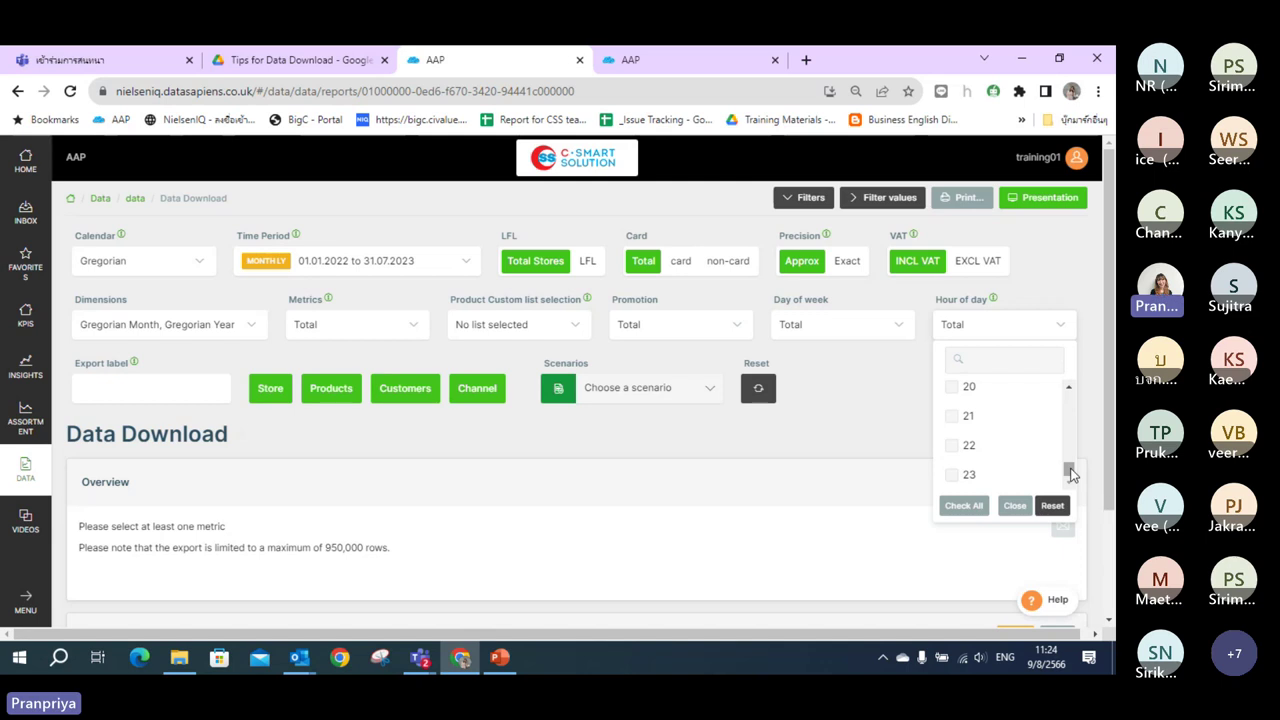
pyautogui.click(1063, 328)
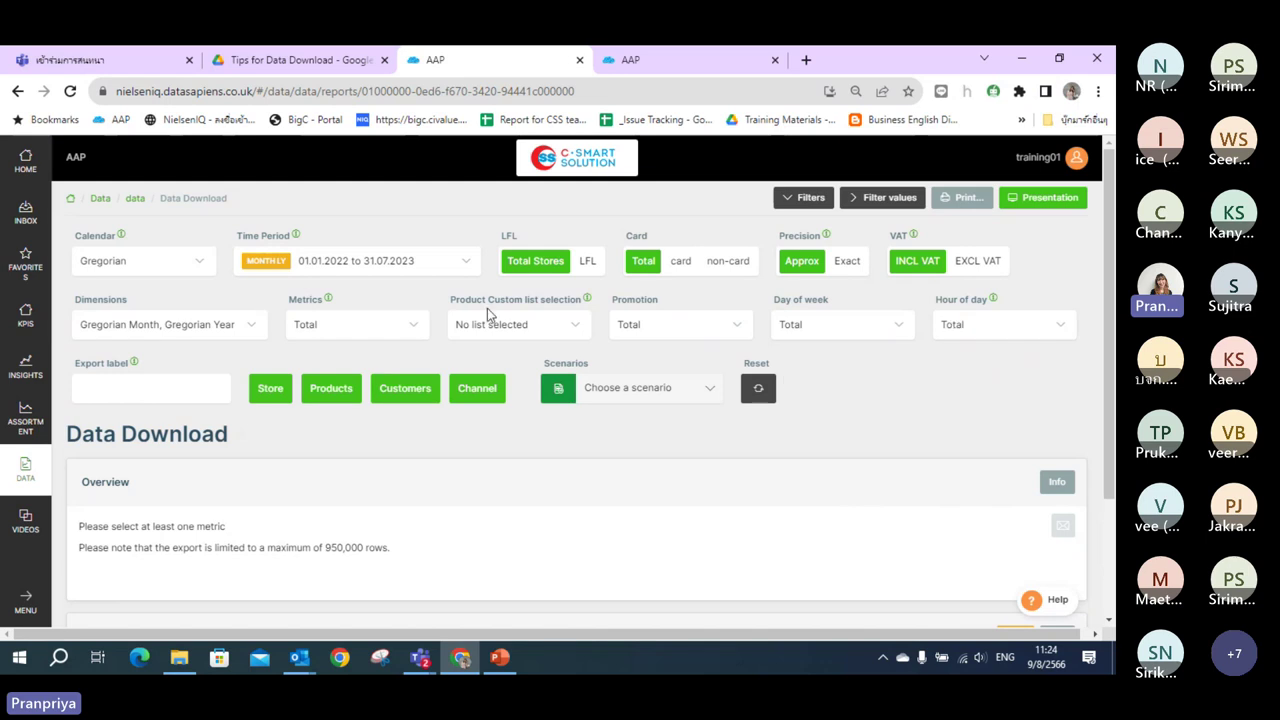
# Step: Open the store filters and review the Format list, leaving it at Total
pyautogui.click(276, 396)
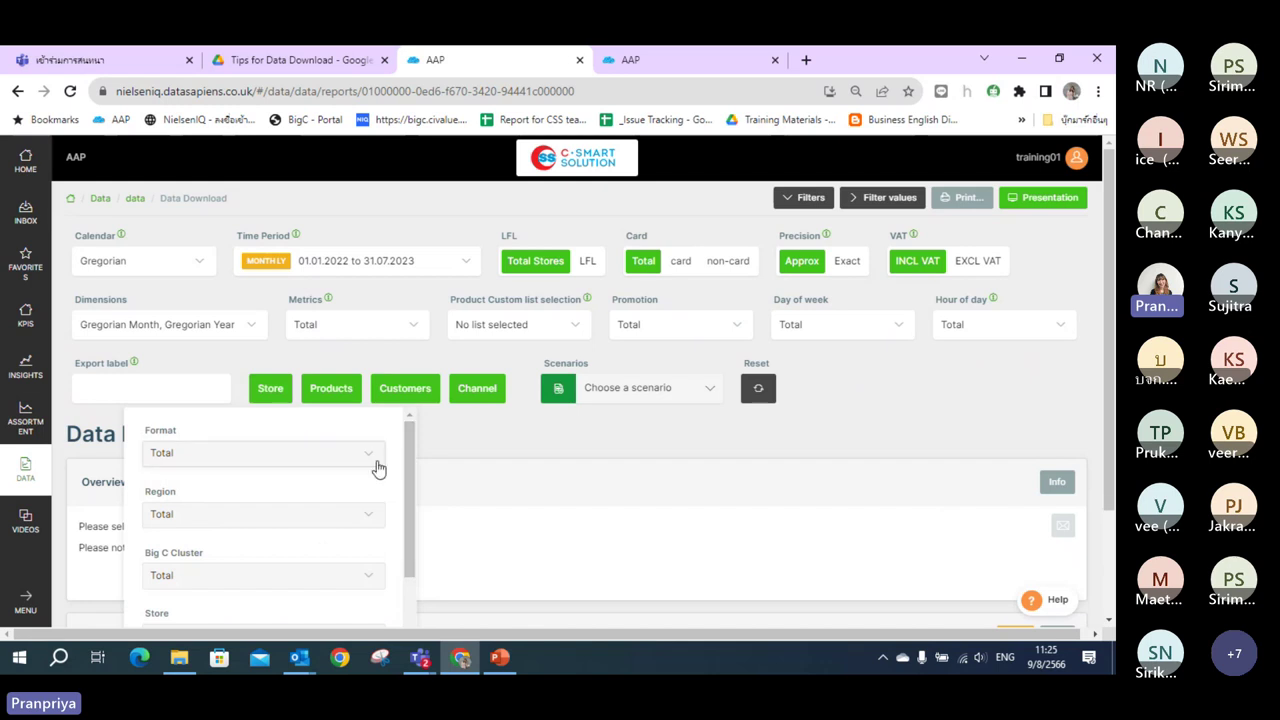
pyautogui.click(370, 455)
pyautogui.moveTo(376, 530); pyautogui.dragTo(372, 581)
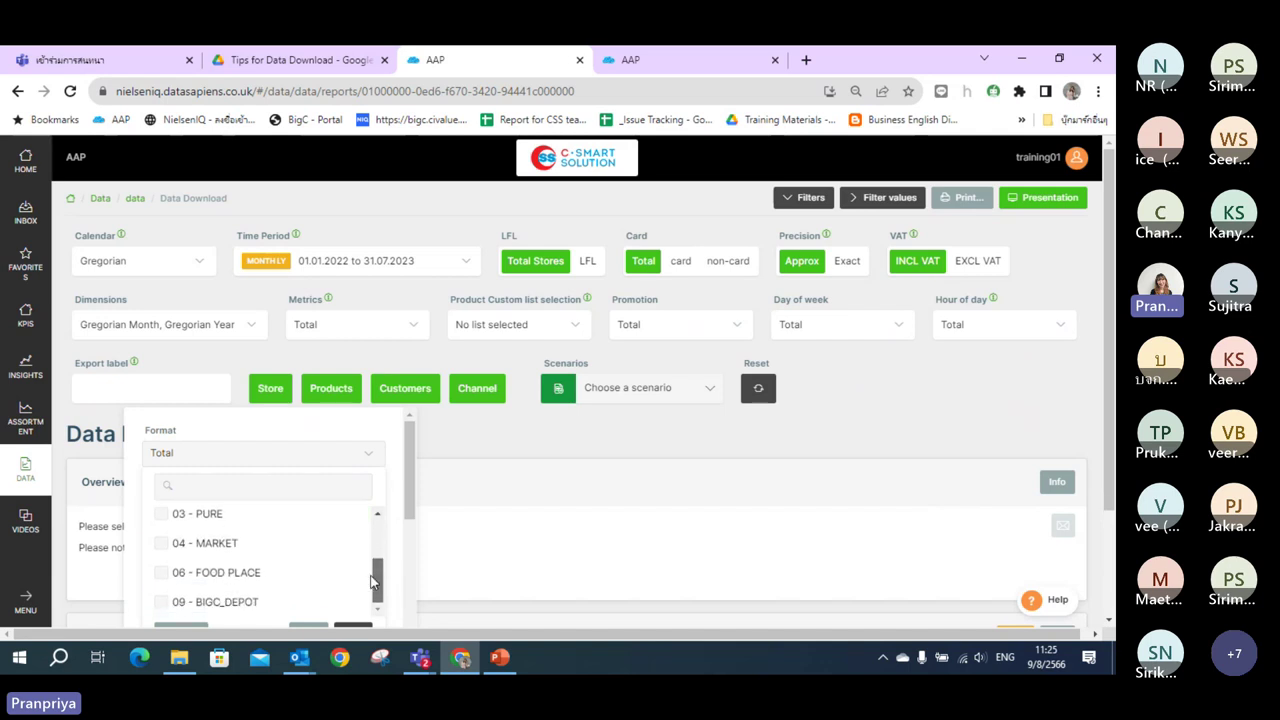
pyautogui.click(410, 465)
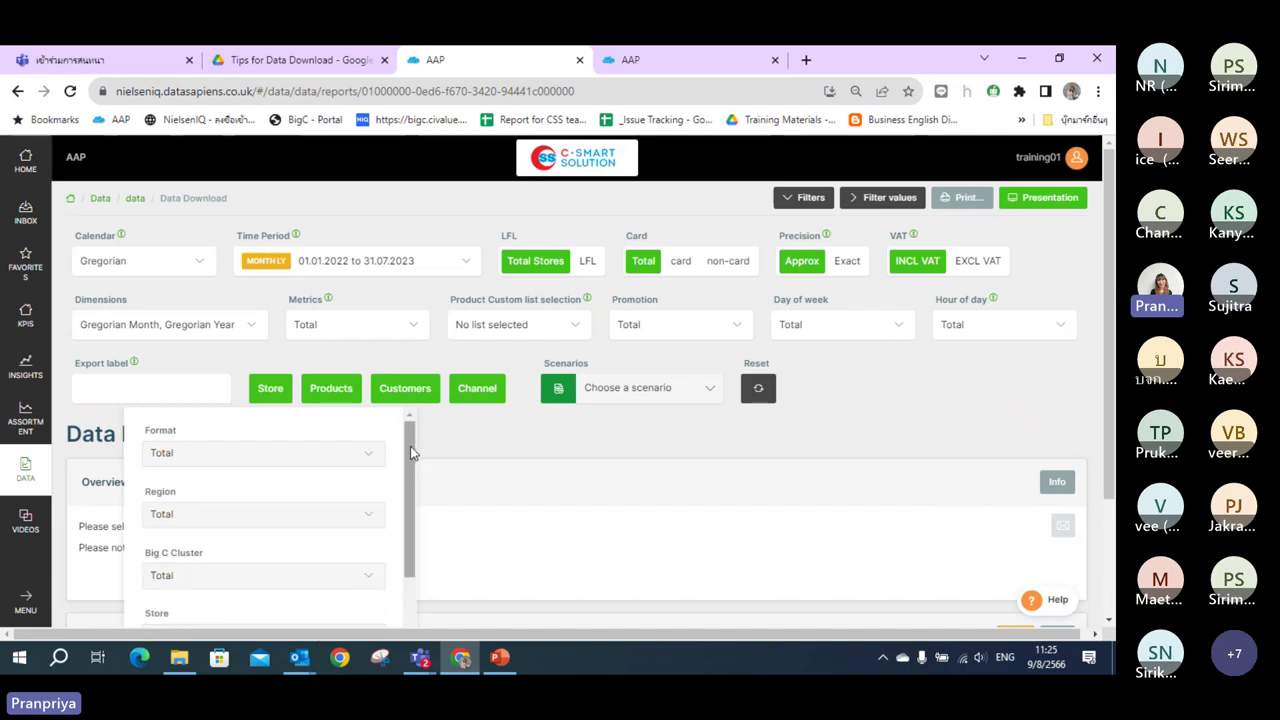
pyautogui.moveTo(410, 446)
pyautogui.mouseDown()
pyautogui.moveTo(404, 483)
pyautogui.moveTo(409, 455)
pyautogui.mouseUp()
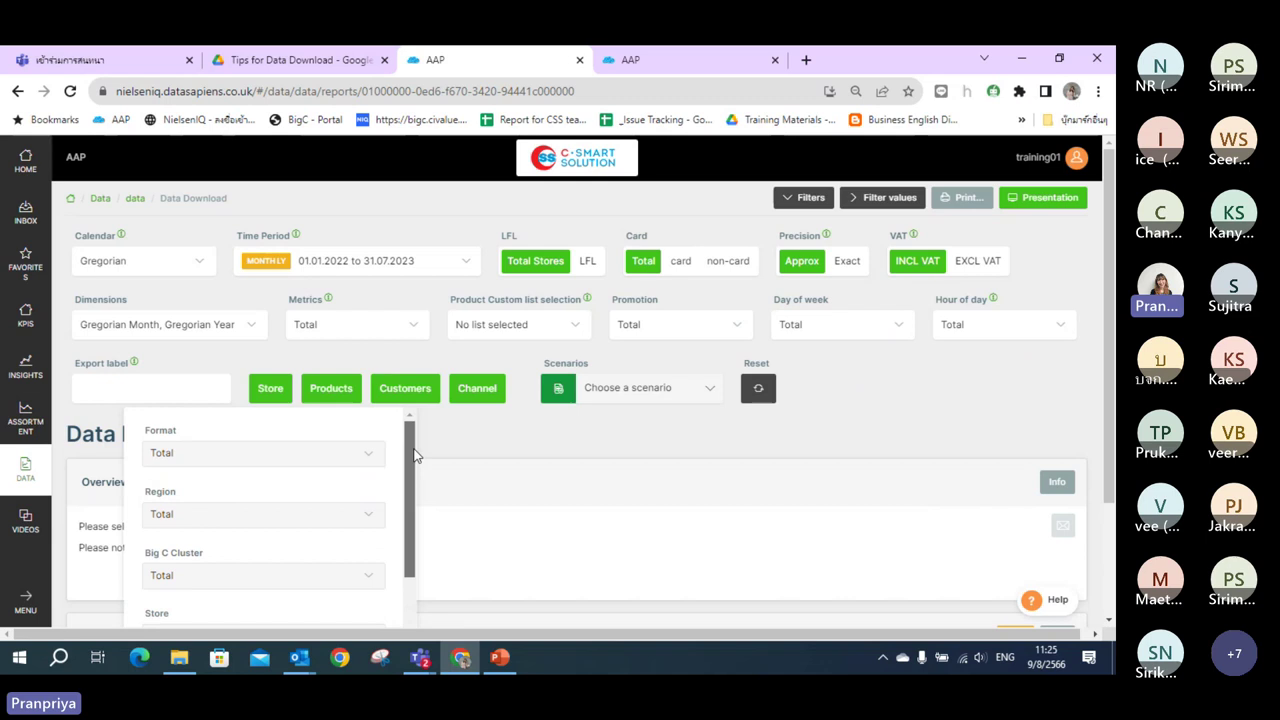
pyautogui.click(340, 455)
pyautogui.scroll(-3, 347, 513)
pyautogui.click(311, 468)
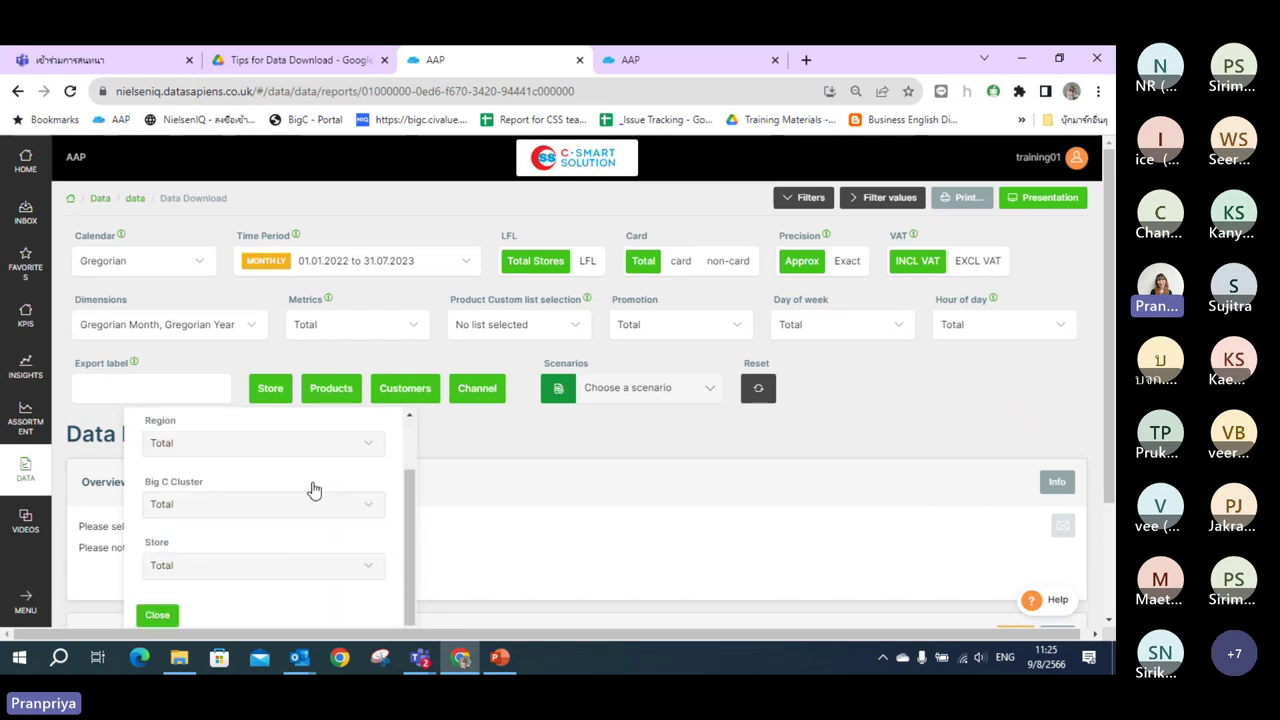
pyautogui.moveTo(415, 511); pyautogui.dragTo(352, 503)
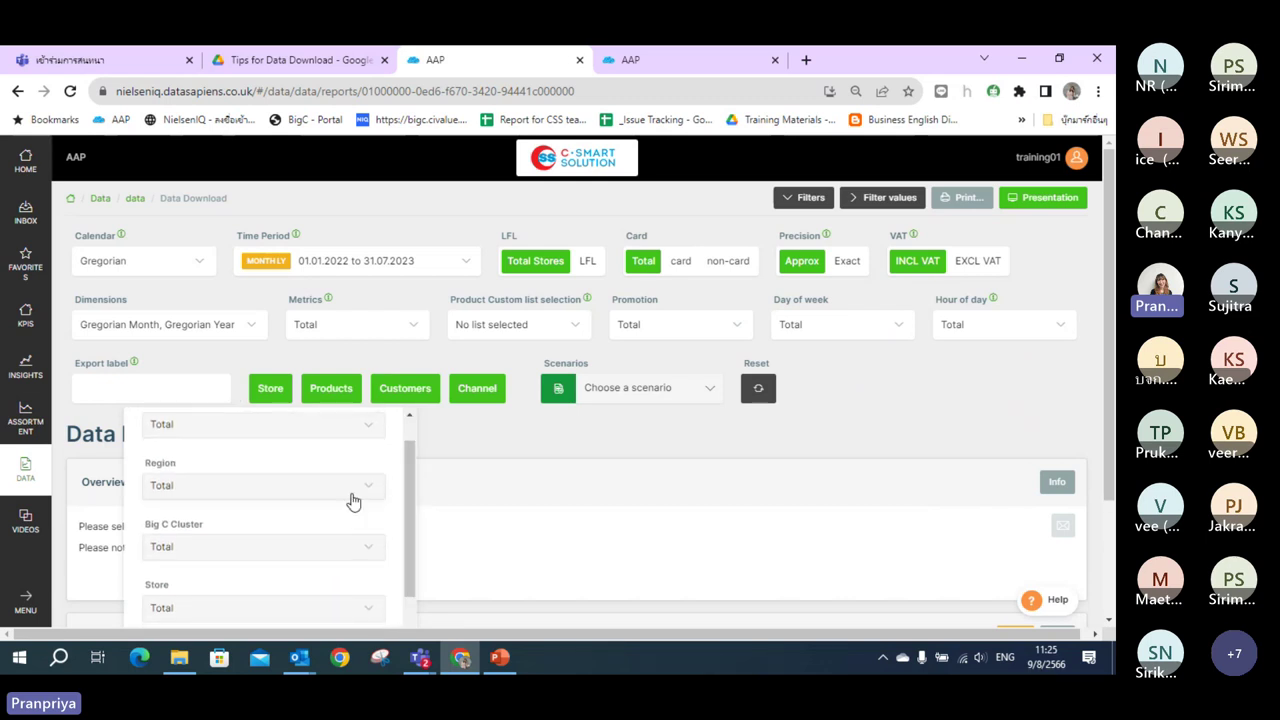
# Step: Review the Region, Big C Cluster and Store lists, leaving each at Total
pyautogui.click(365, 485)
pyautogui.scroll(-1, 405, 490)
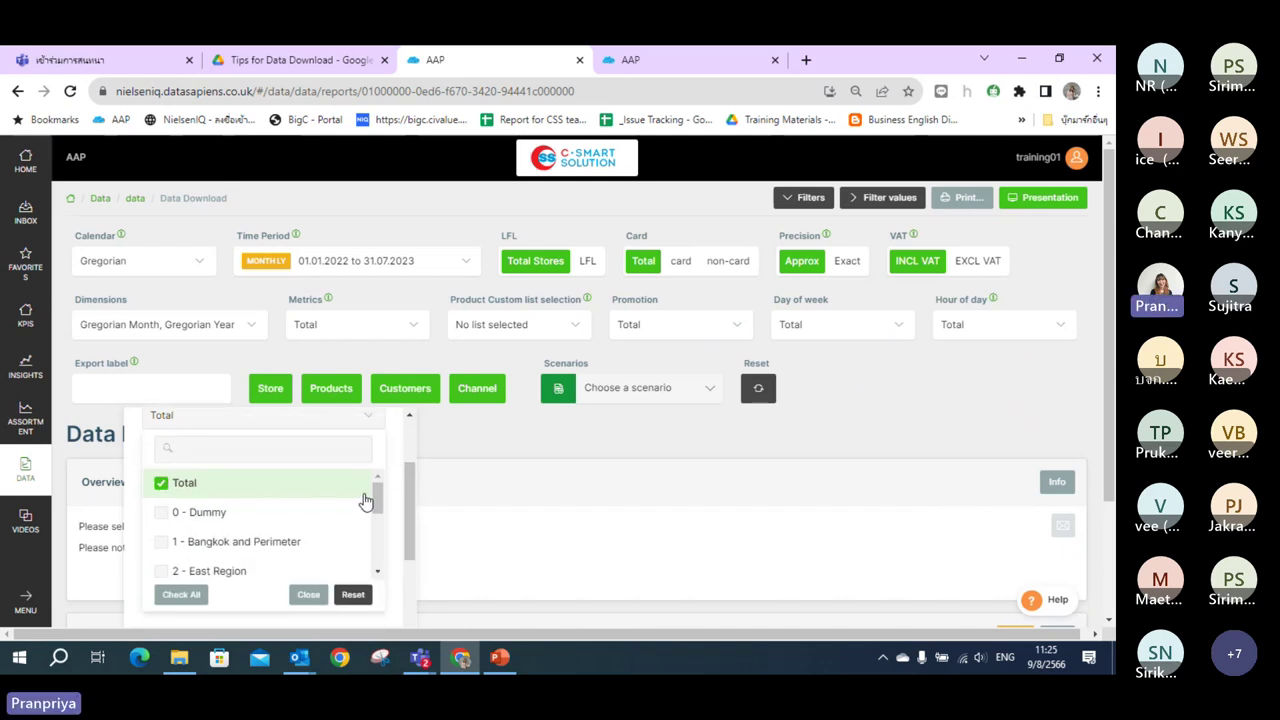
pyautogui.moveTo(378, 500); pyautogui.dragTo(322, 569)
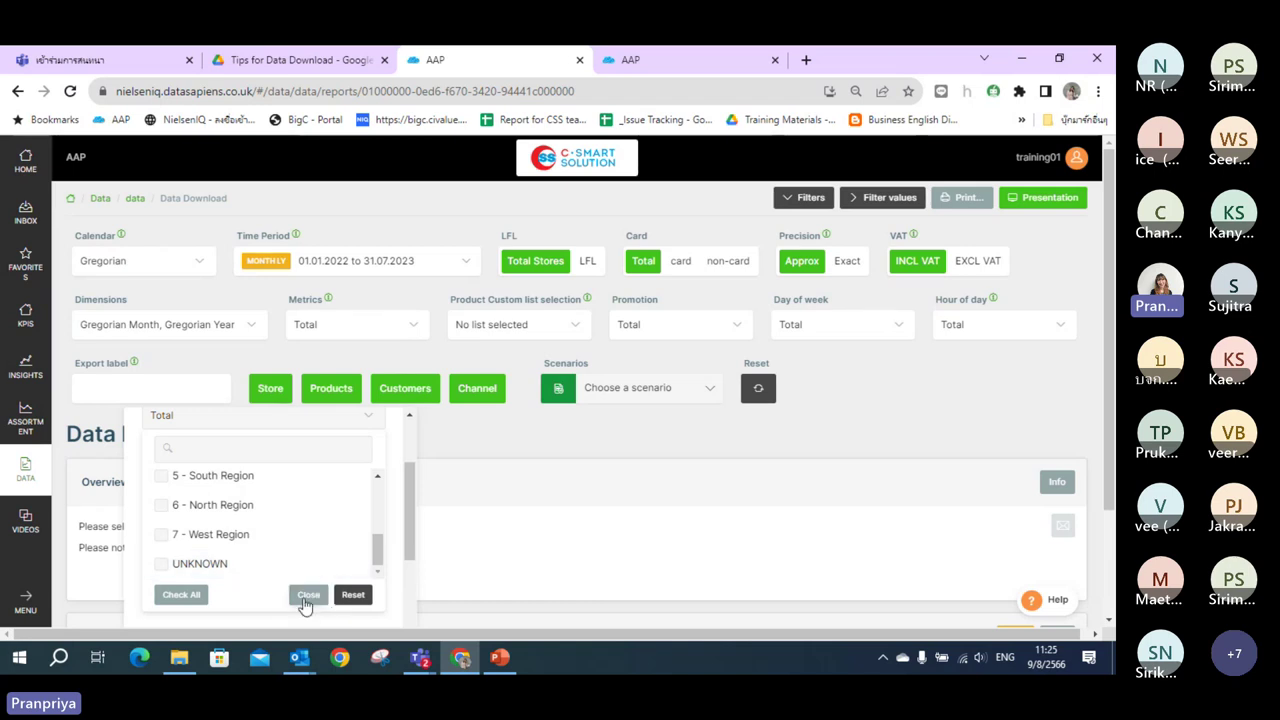
pyautogui.click(300, 596)
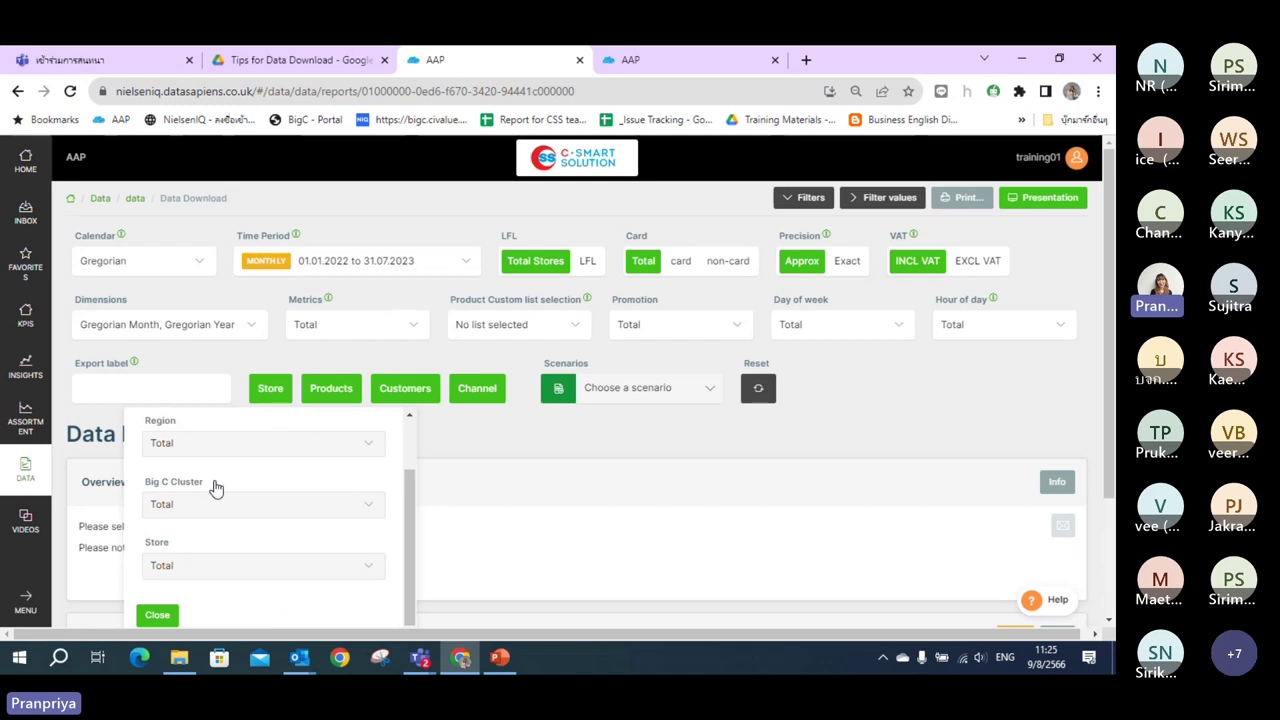
pyautogui.click(340, 510)
pyautogui.click(360, 510)
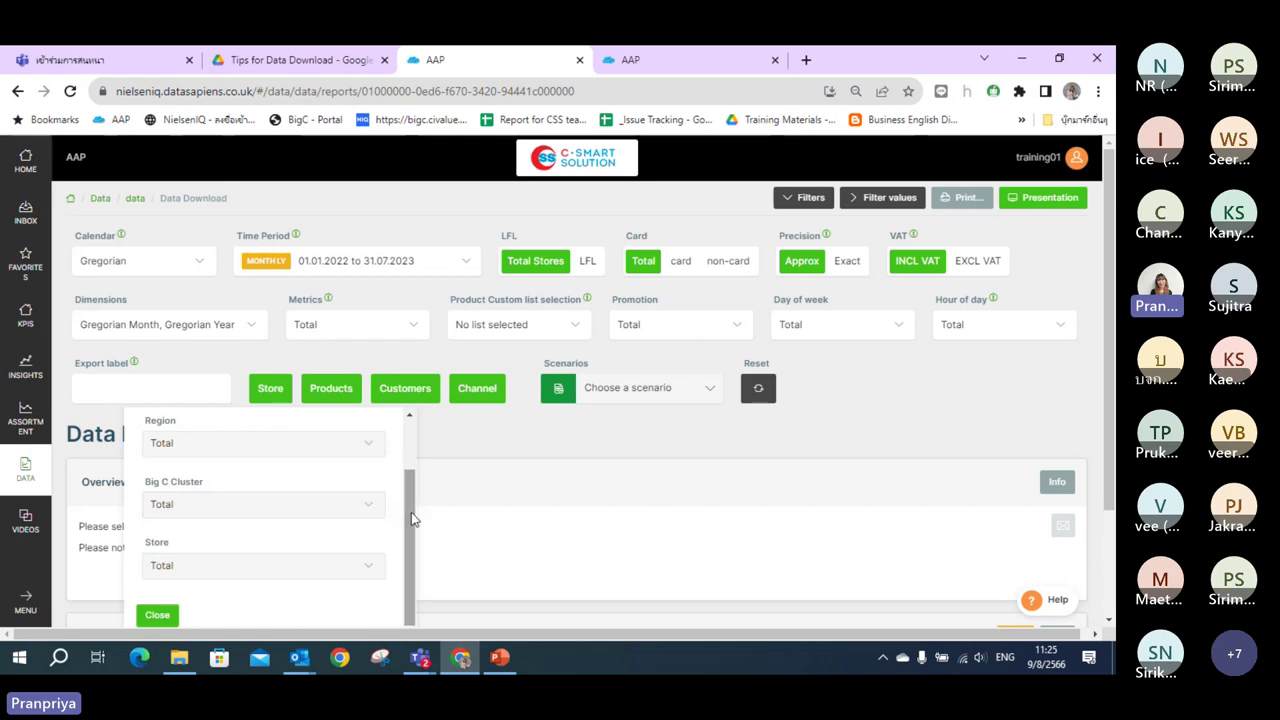
pyautogui.click(357, 580)
pyautogui.scroll(-2, 394, 506)
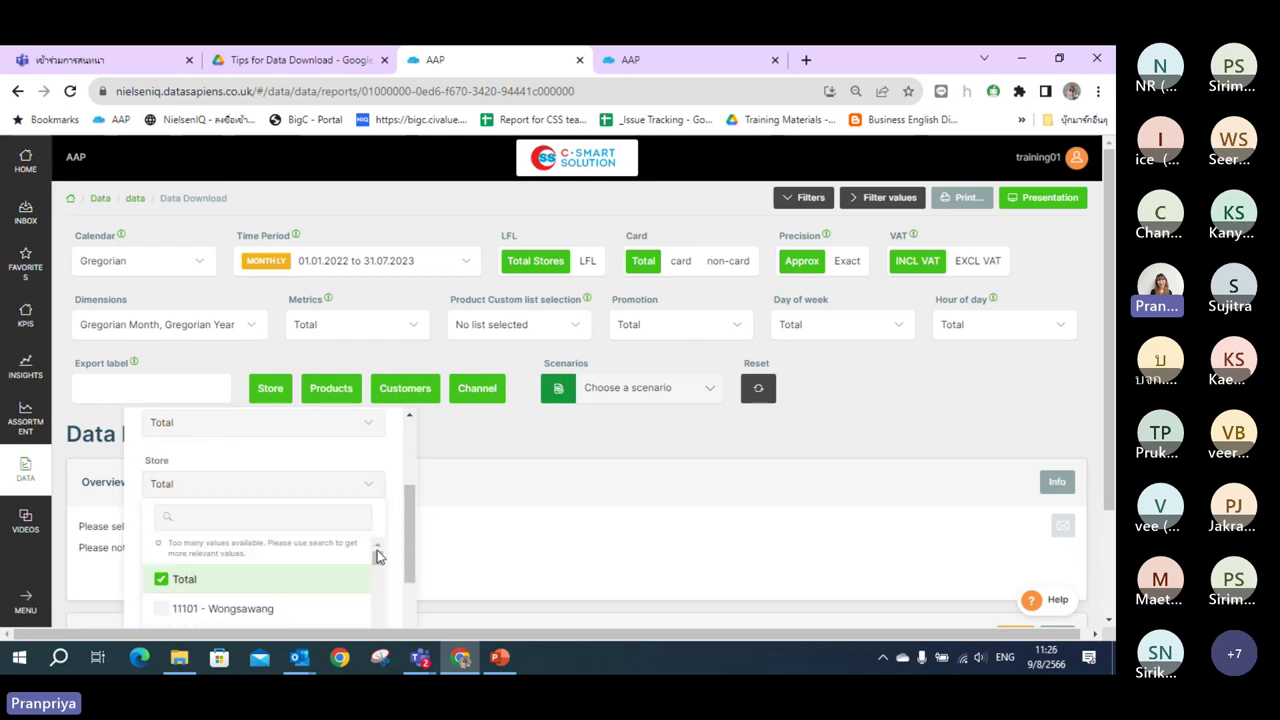
pyautogui.moveTo(377, 561); pyautogui.dragTo(415, 463)
pyautogui.click(371, 489)
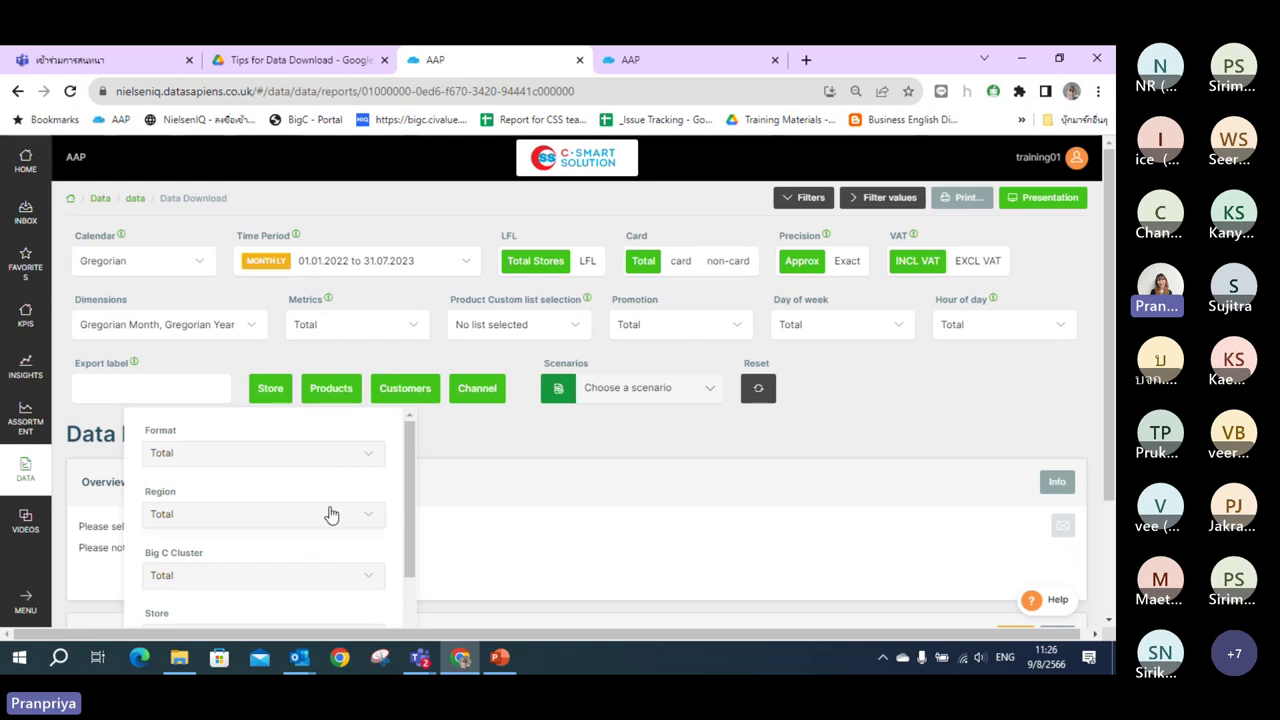
pyautogui.click(367, 459)
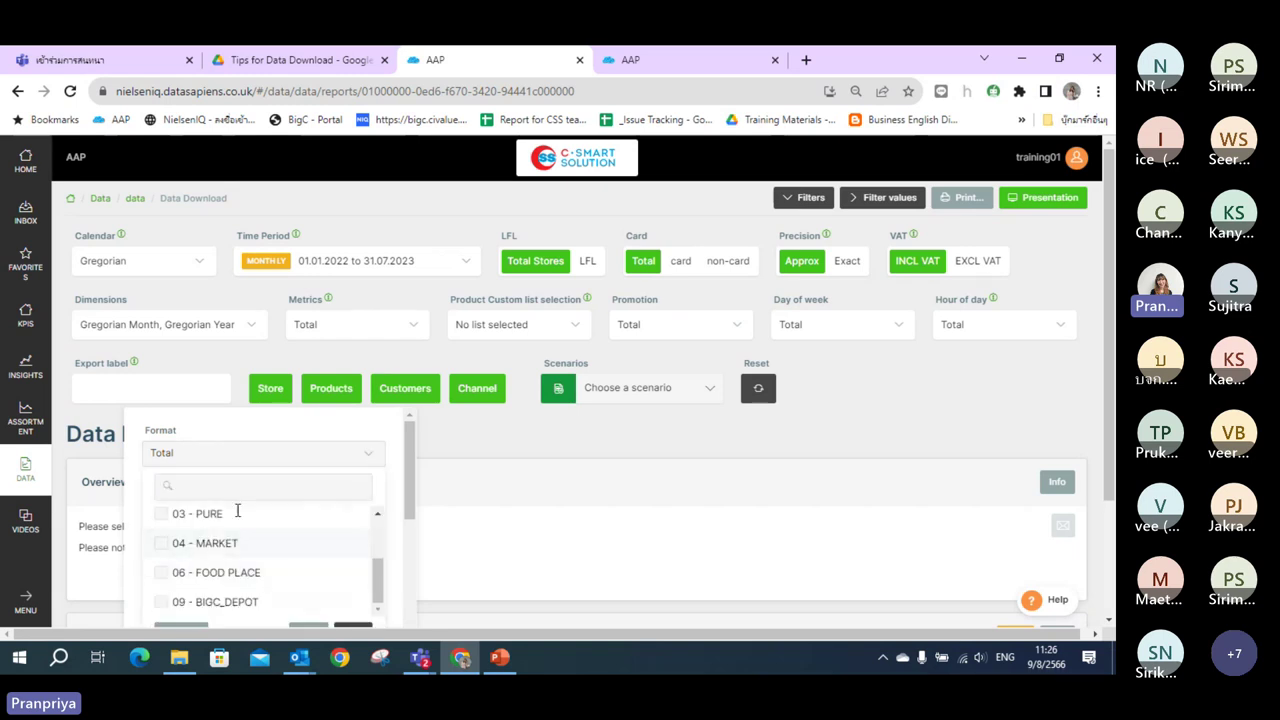
pyautogui.click(370, 461)
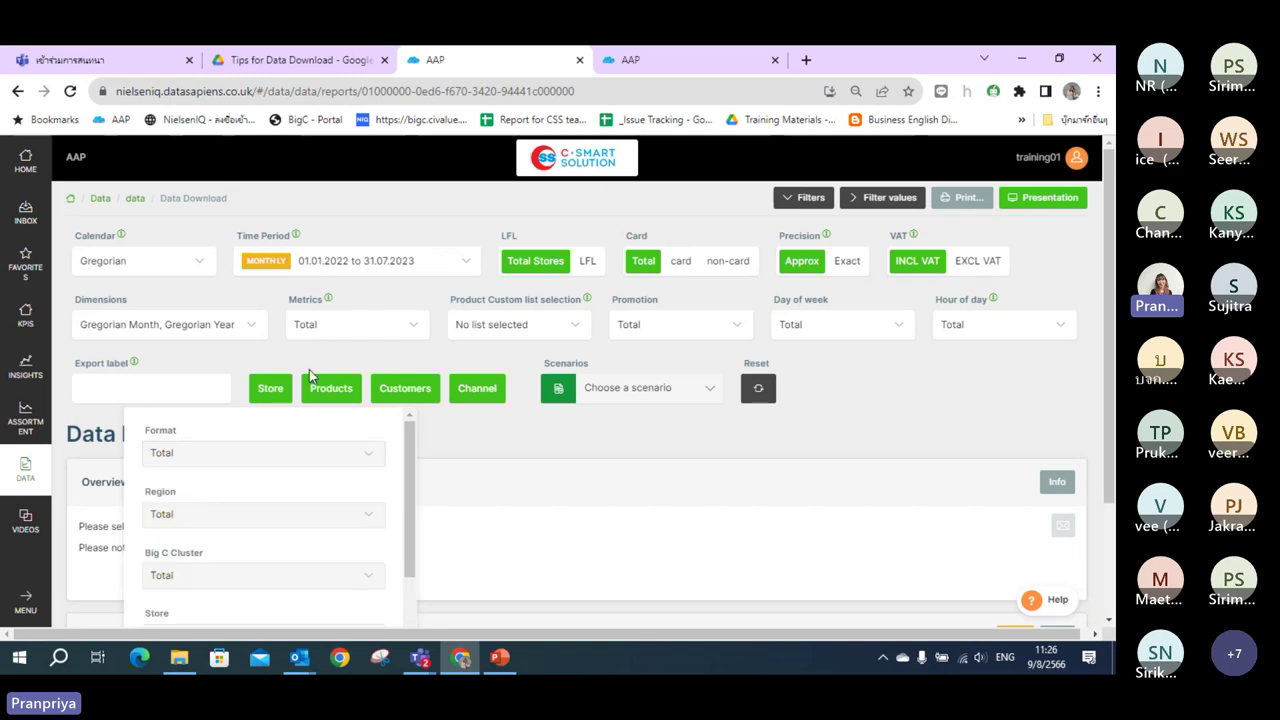
# Step: Search the dimensions for 'forma' and tick Format as the third dimension
pyautogui.click(250, 331)
pyautogui.write('ye')
pyautogui.click(247, 363)
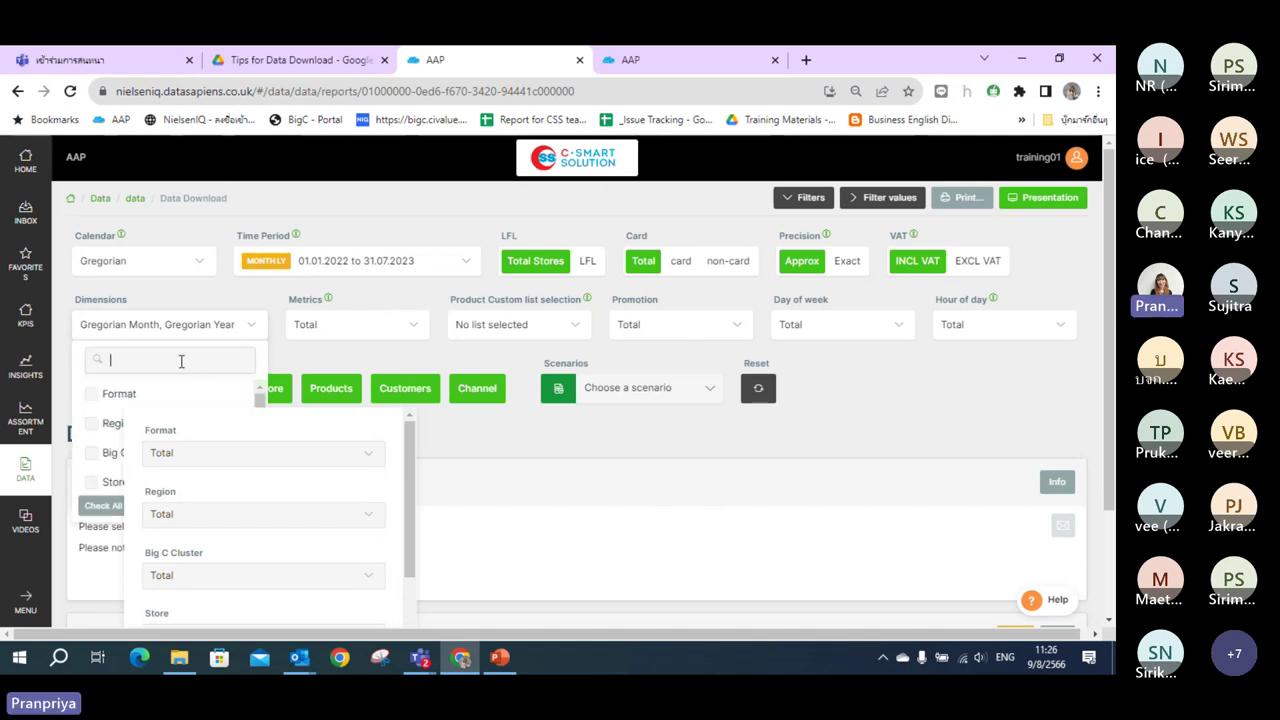
pyautogui.write('format')
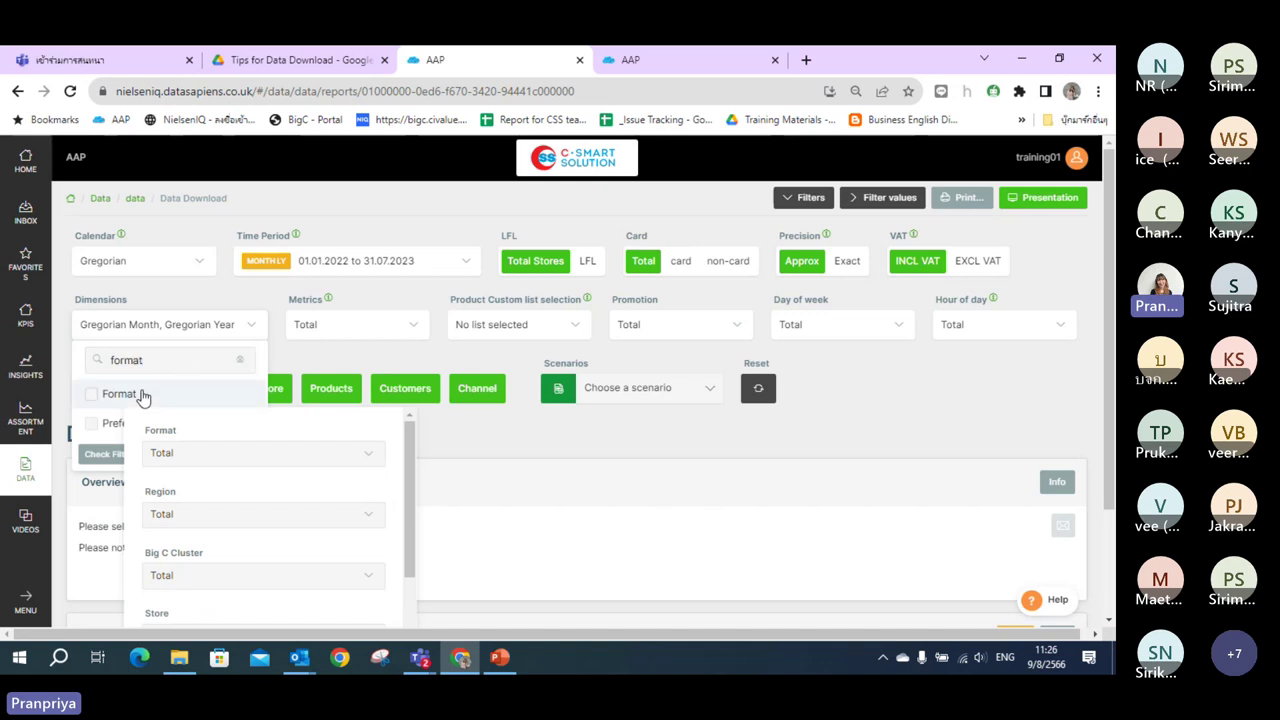
pyautogui.click(140, 394)
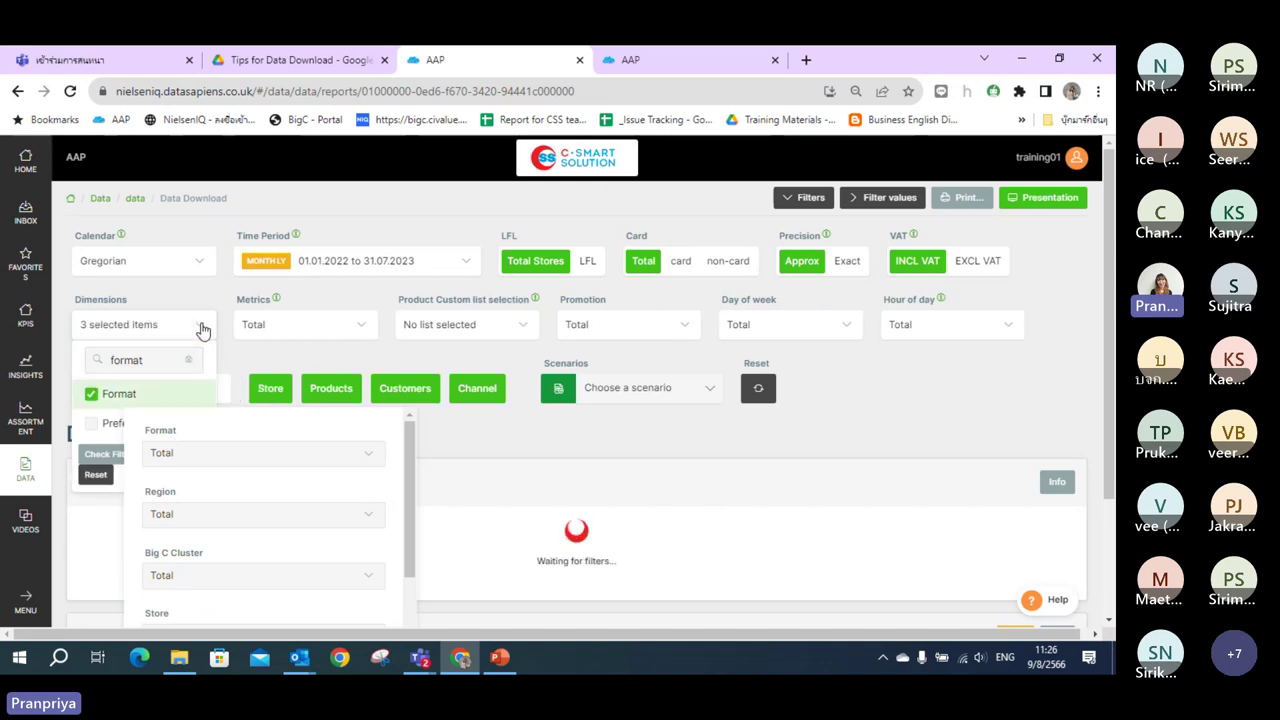
pyautogui.click(203, 330)
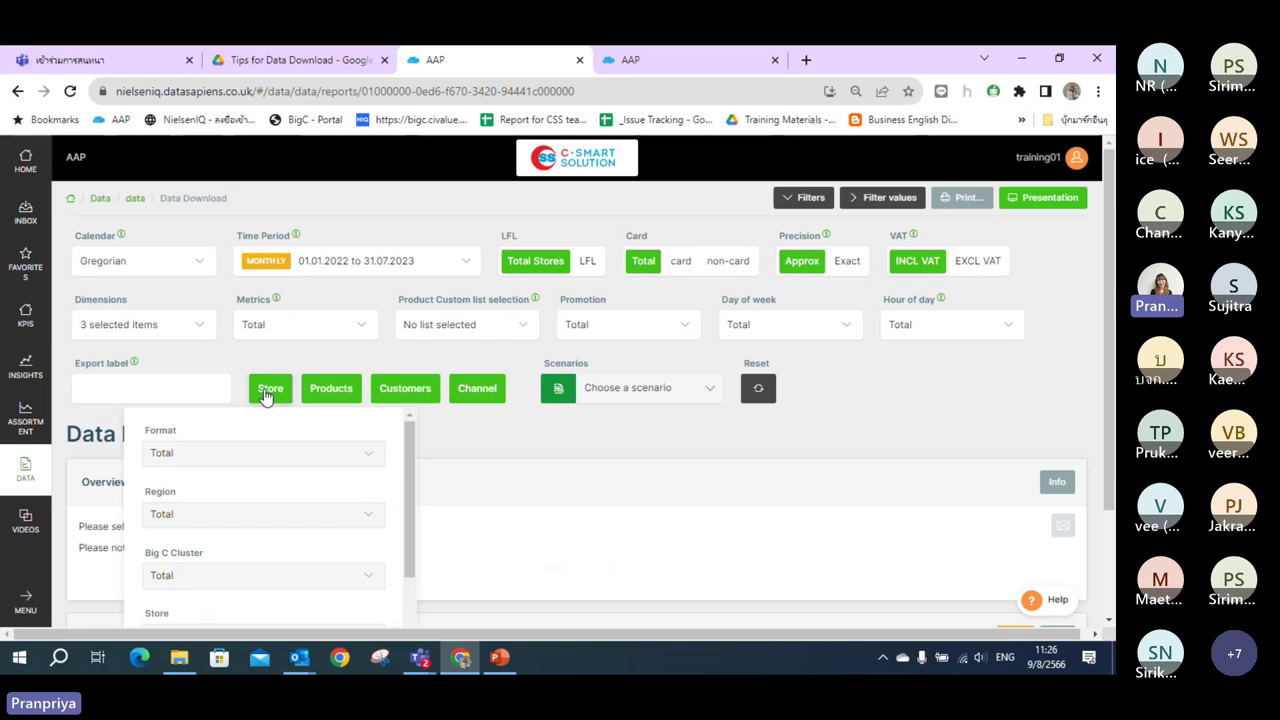
pyautogui.click(346, 452)
pyautogui.scroll(3, 375, 567)
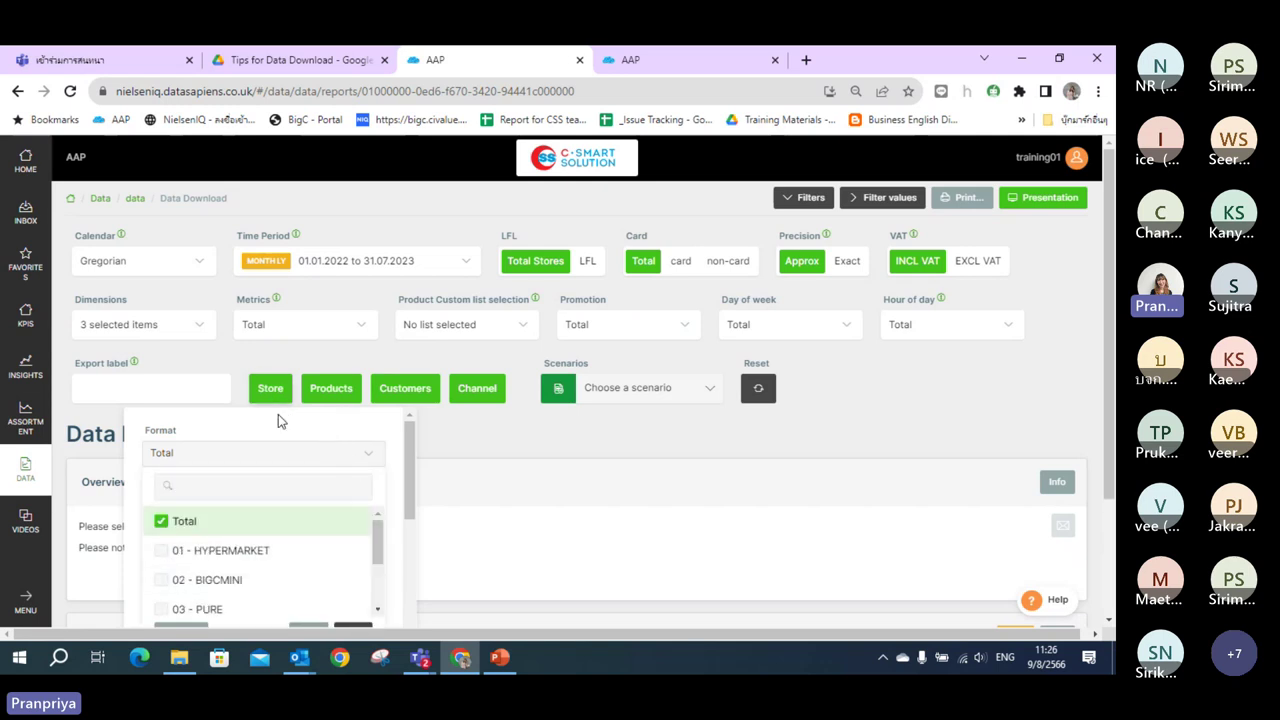
pyautogui.click(346, 458)
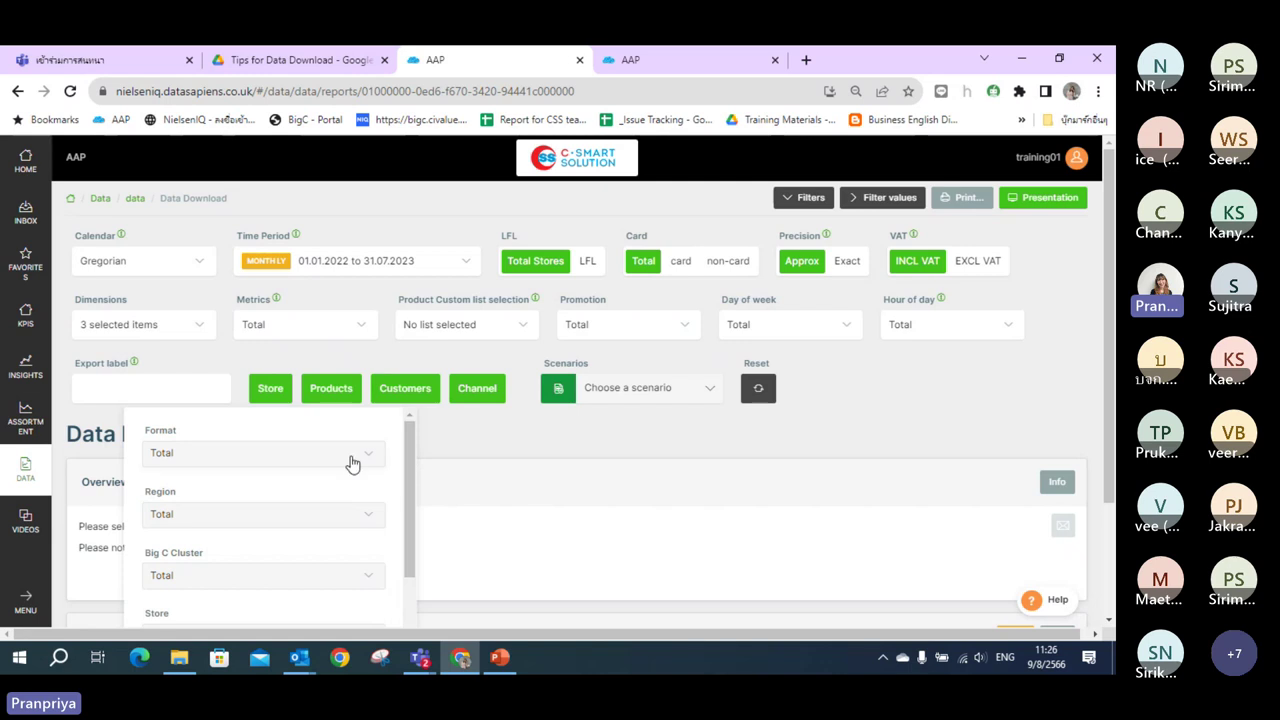
pyautogui.click(235, 465)
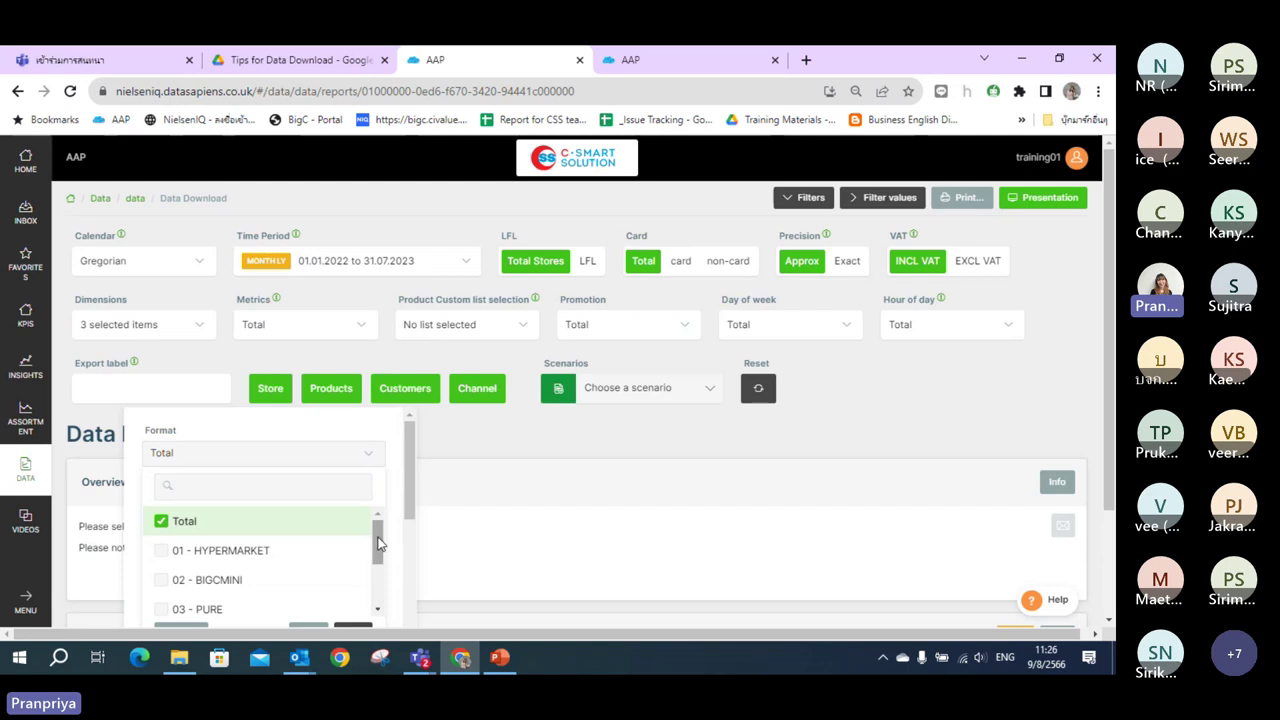
pyautogui.moveTo(380, 540); pyautogui.dragTo(380, 550)
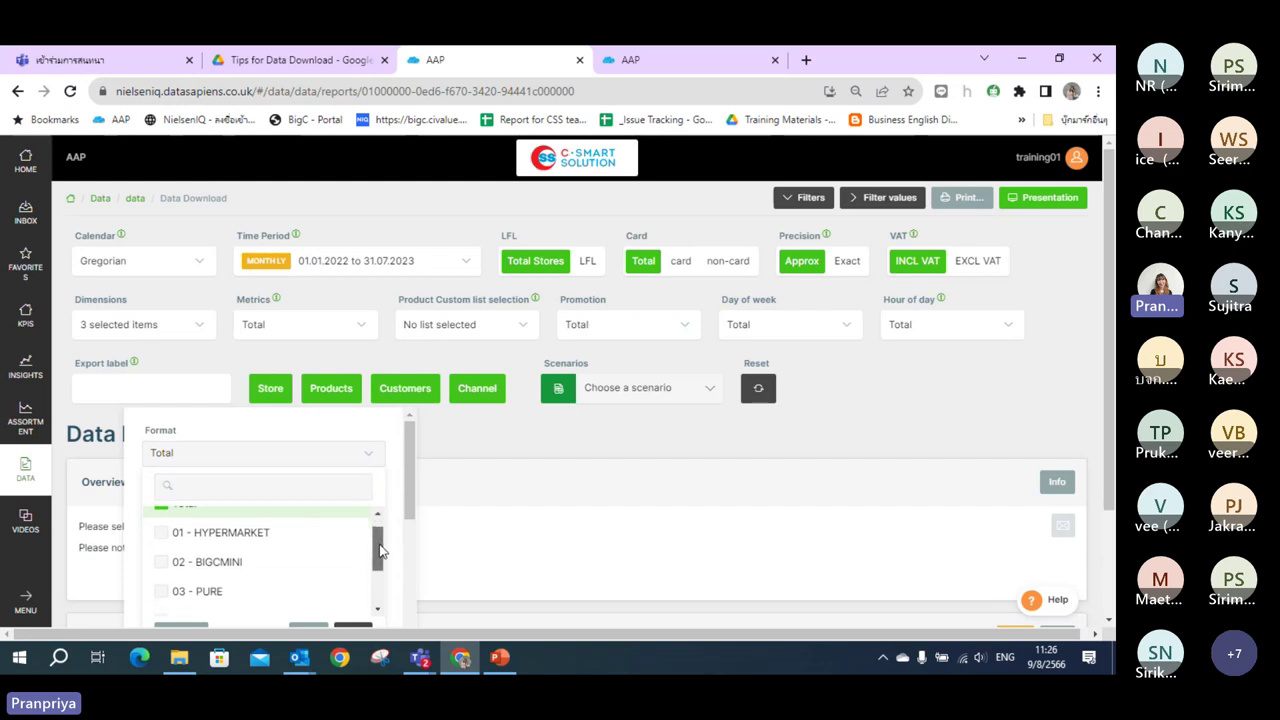
pyautogui.moveTo(380, 550)
pyautogui.mouseDown()
pyautogui.moveTo(380, 587)
pyautogui.moveTo(364, 537)
pyautogui.mouseUp()
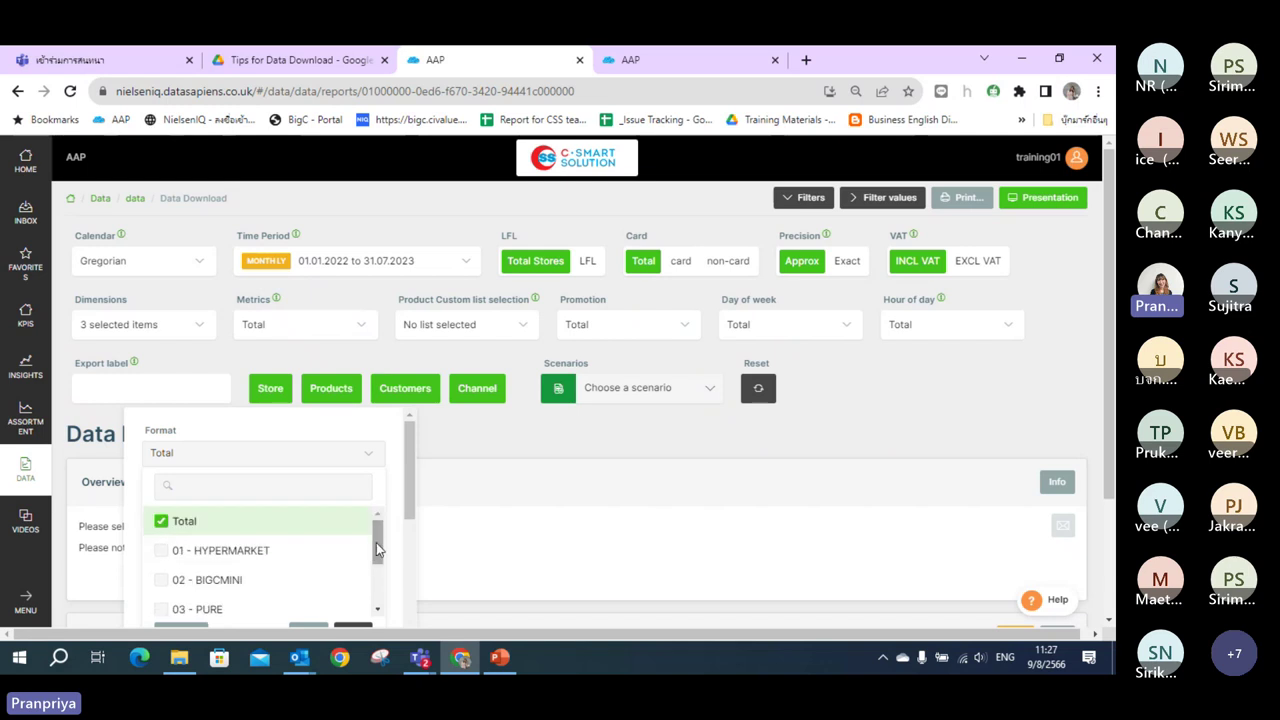
pyautogui.click(250, 560)
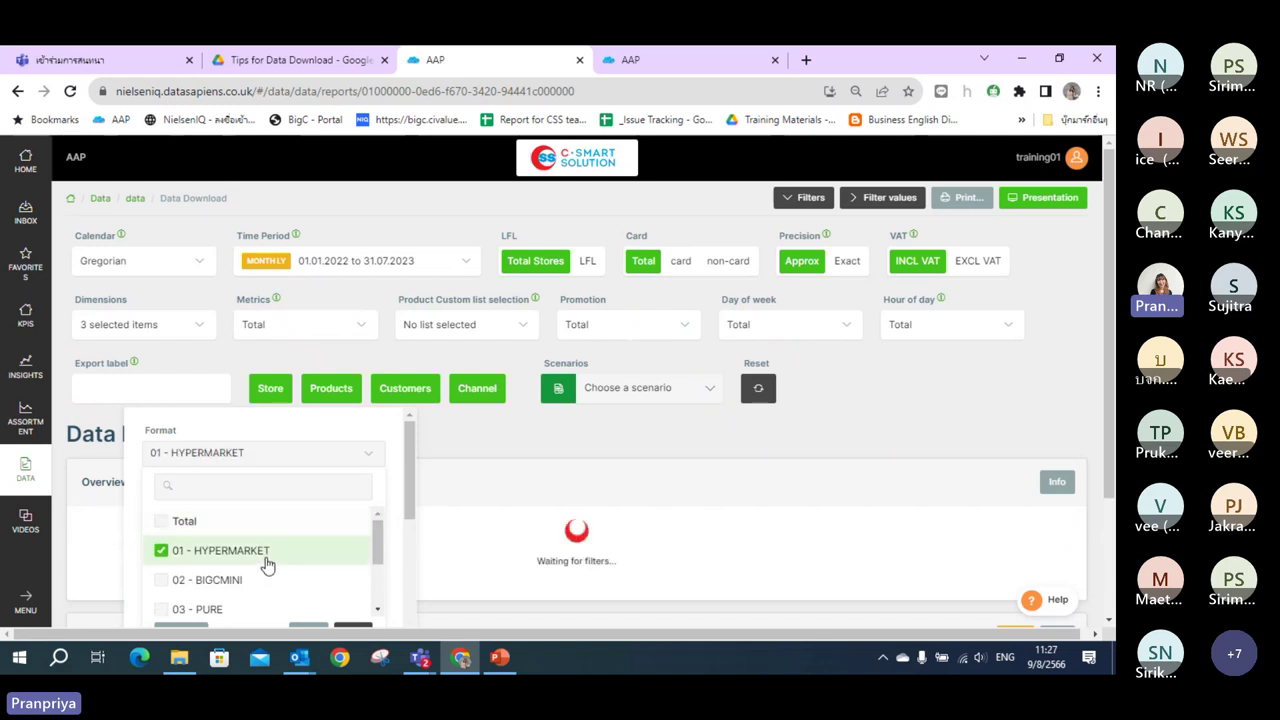
pyautogui.click(366, 455)
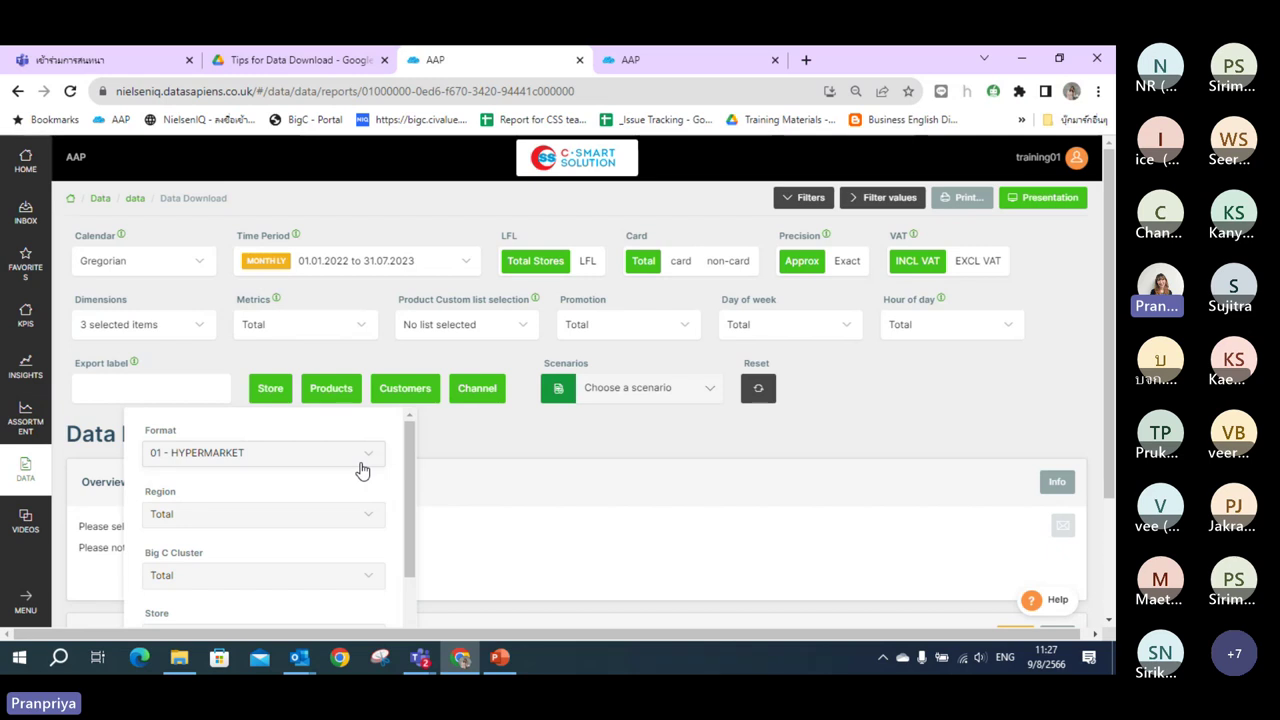
pyautogui.click(362, 470)
pyautogui.scroll(-2, 354, 523)
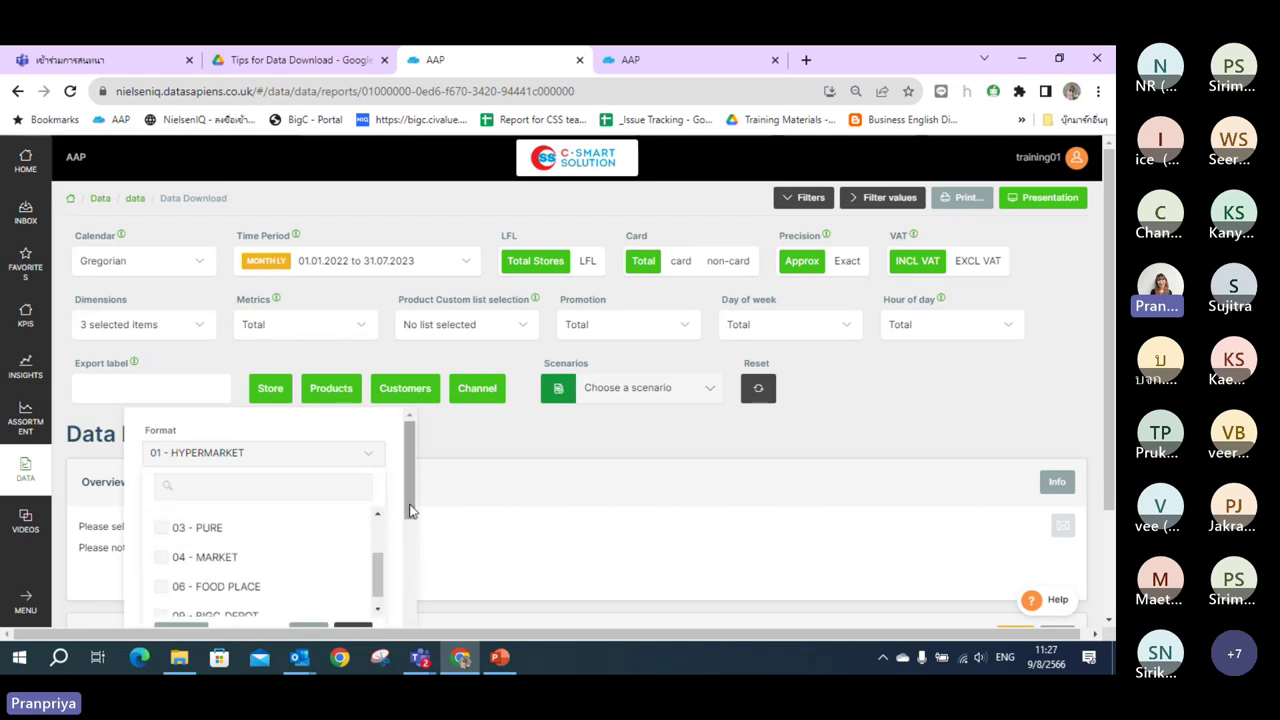
pyautogui.scroll(-2, 410, 511)
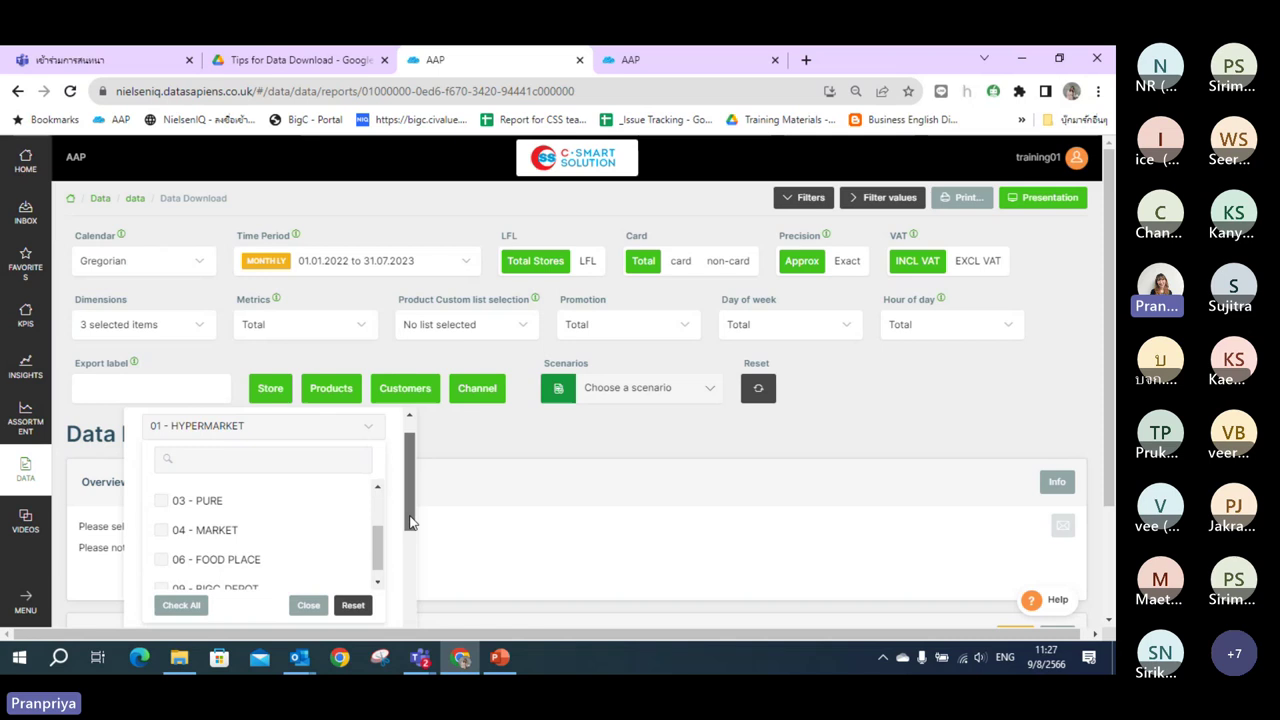
pyautogui.click(353, 605)
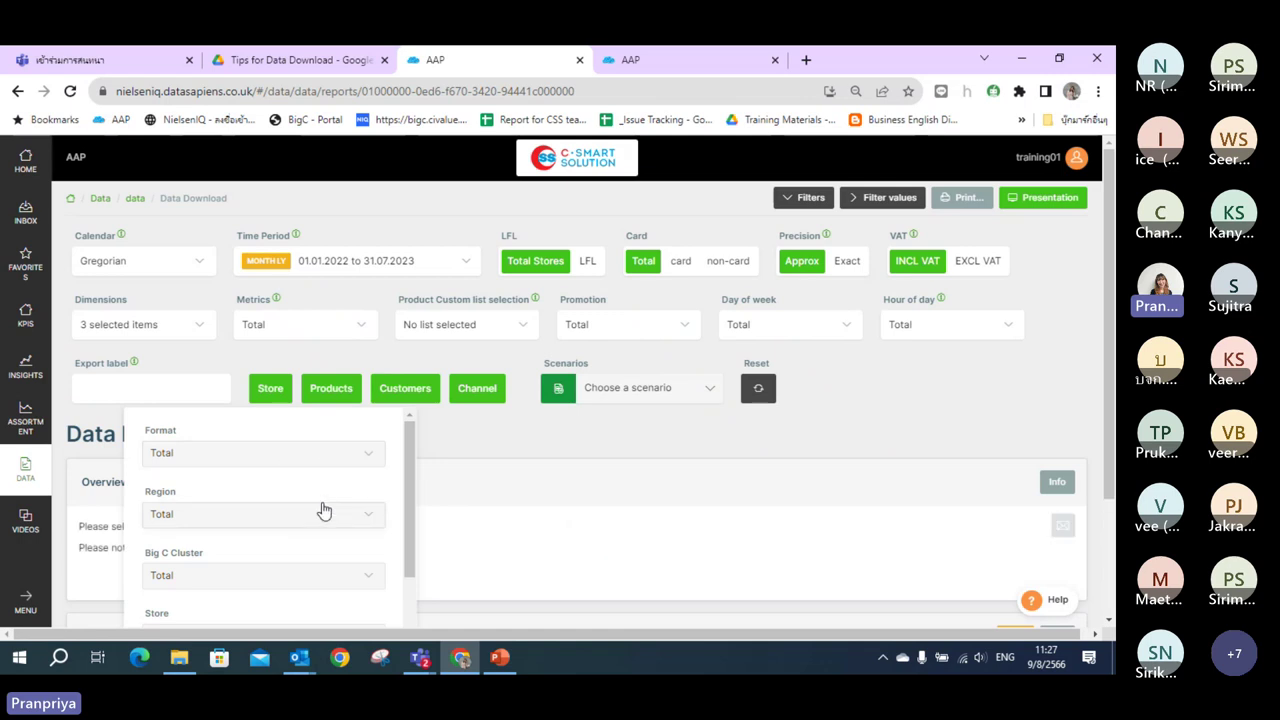
pyautogui.scroll(-2, 324, 511)
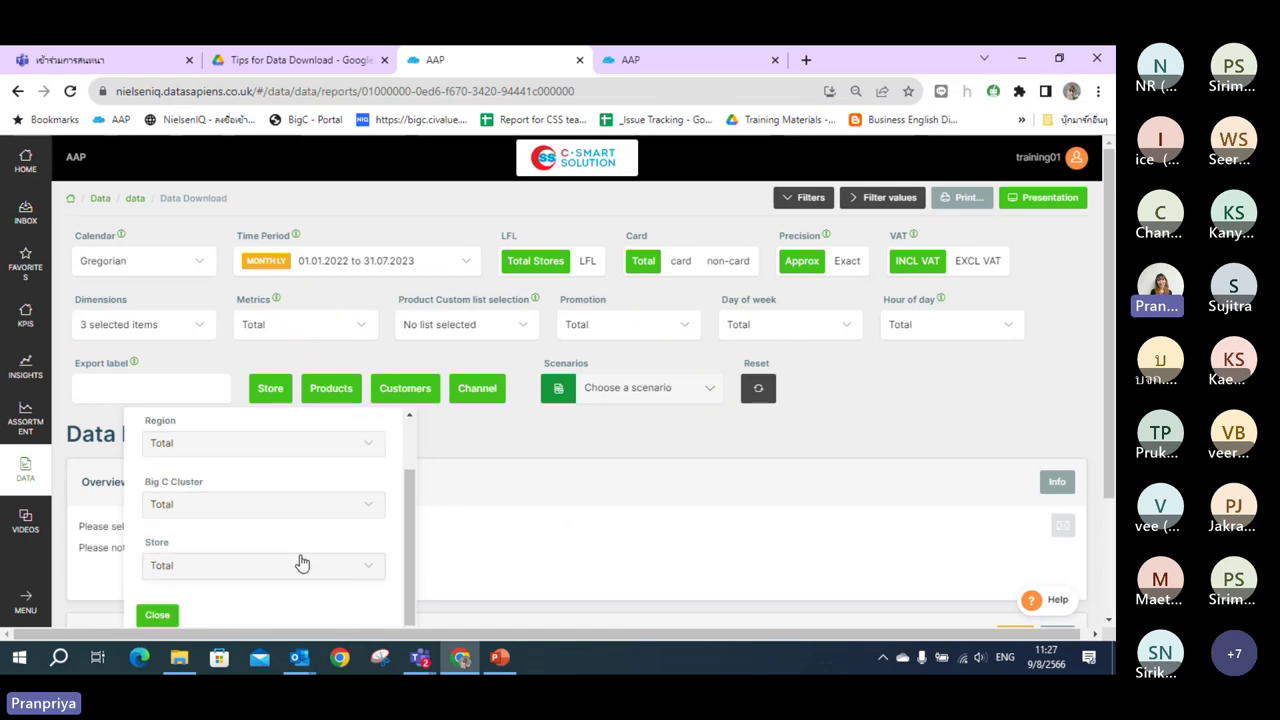
pyautogui.scroll(2, 302, 563)
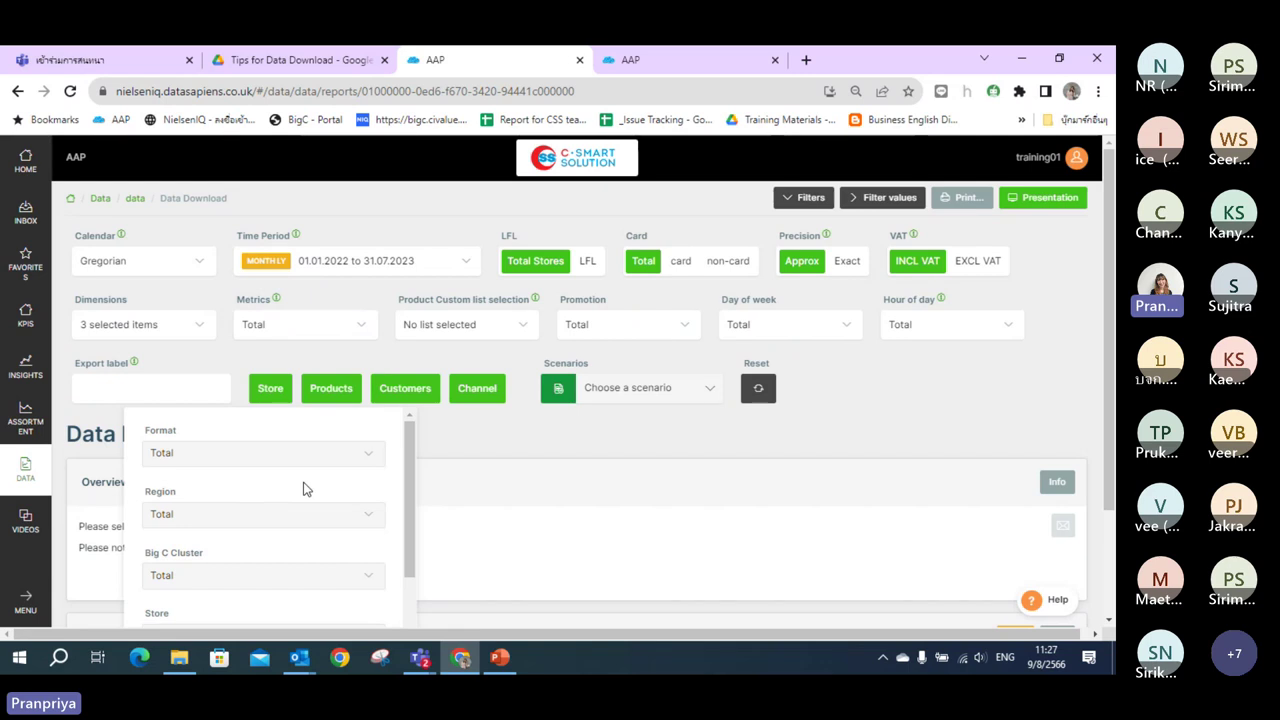
# Step: Search the dimensions for 'store' and tick Store as the fourth dimension
pyautogui.click(197, 330)
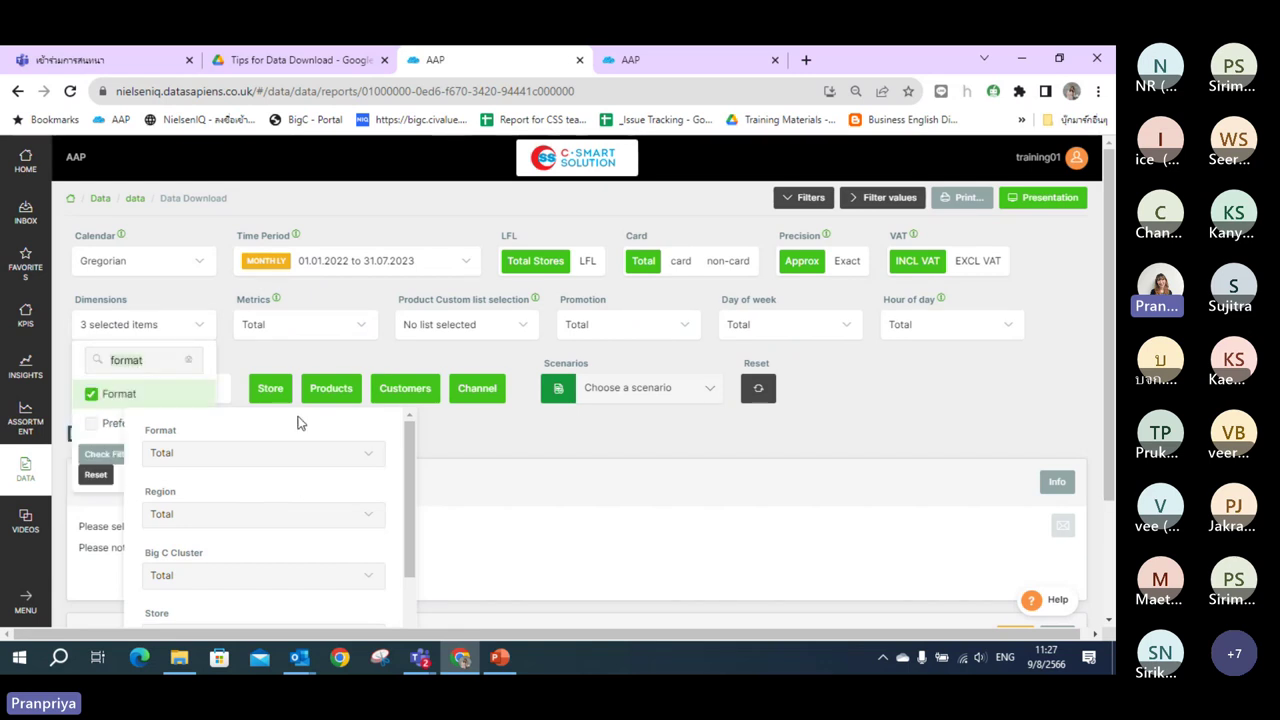
pyautogui.press('BackSpace')
pyautogui.press('BackSpace')
pyautogui.press('BackSpace')
pyautogui.press('BackSpace')
pyautogui.press('BackSpace')
pyautogui.press('BackSpace')
pyautogui.write('re')
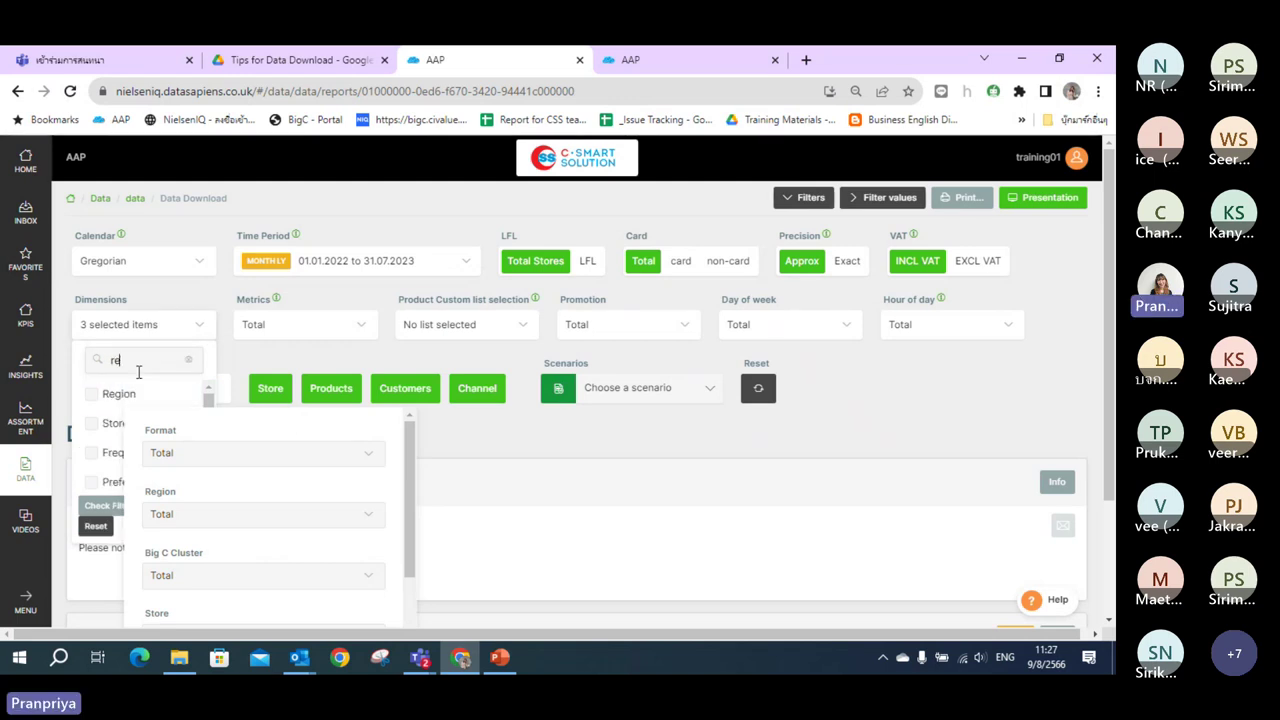
pyautogui.write('tore')
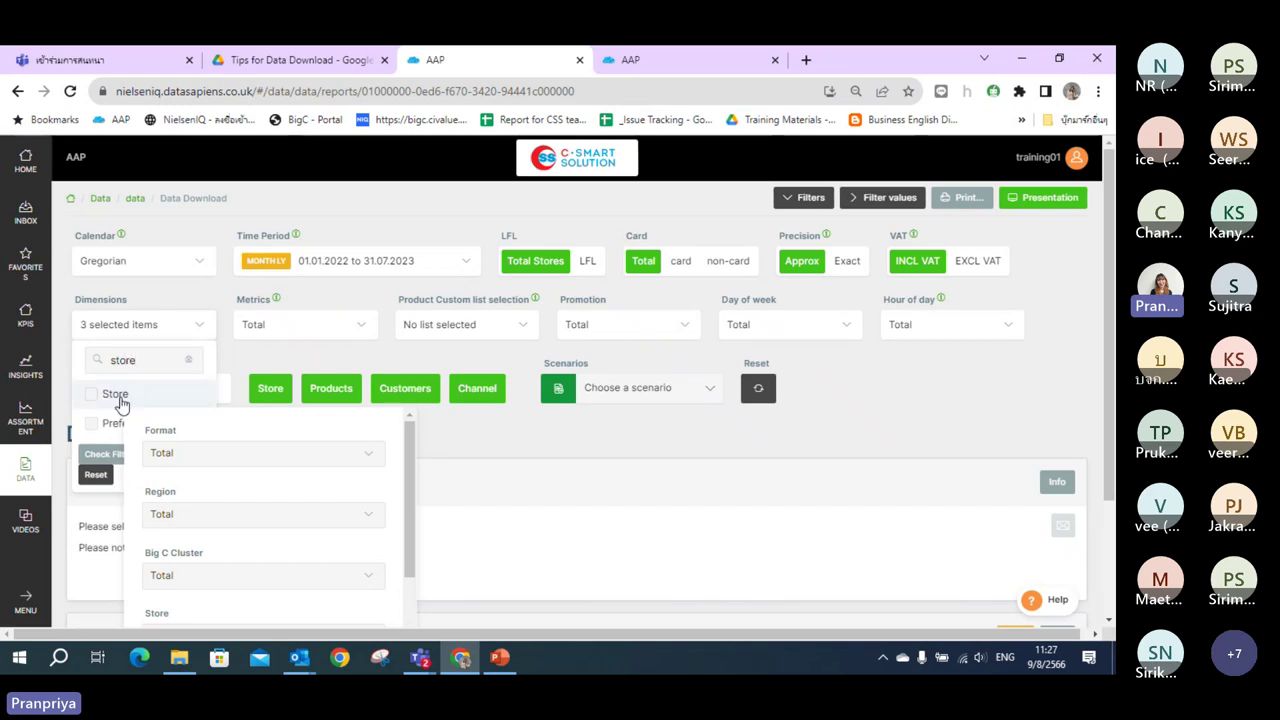
pyautogui.click(92, 394)
pyautogui.click(287, 460)
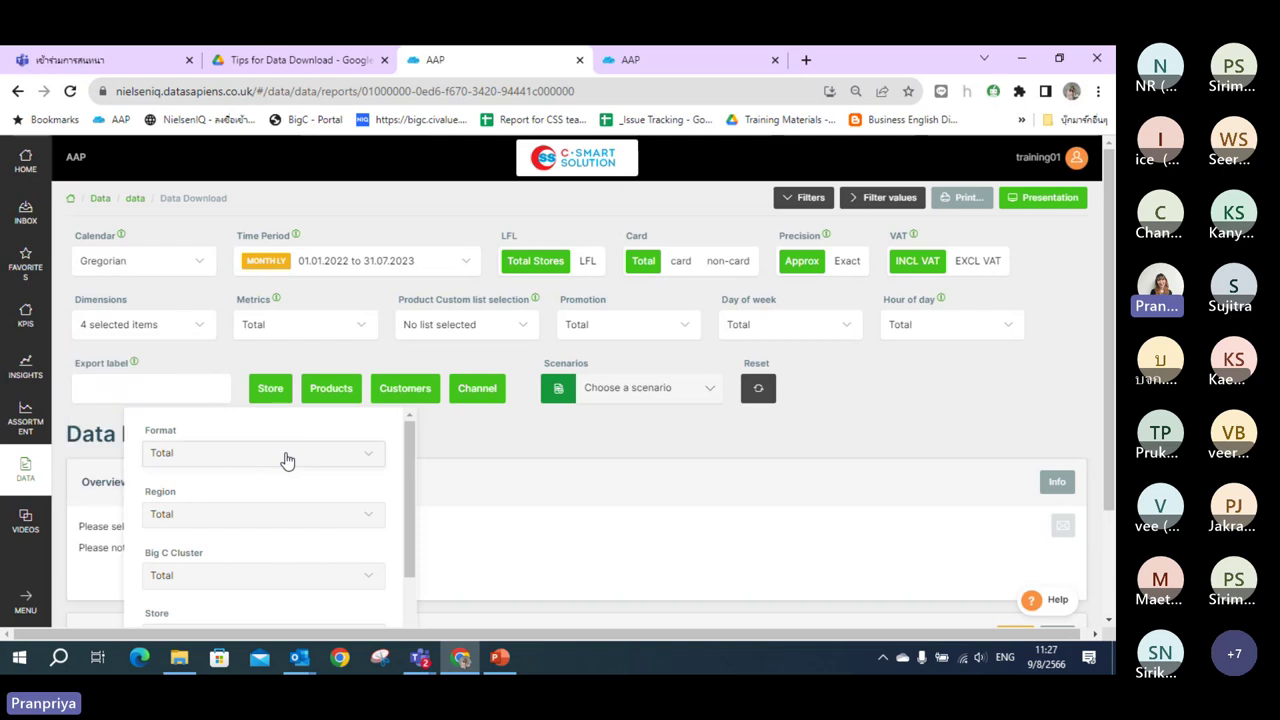
pyautogui.click(190, 325)
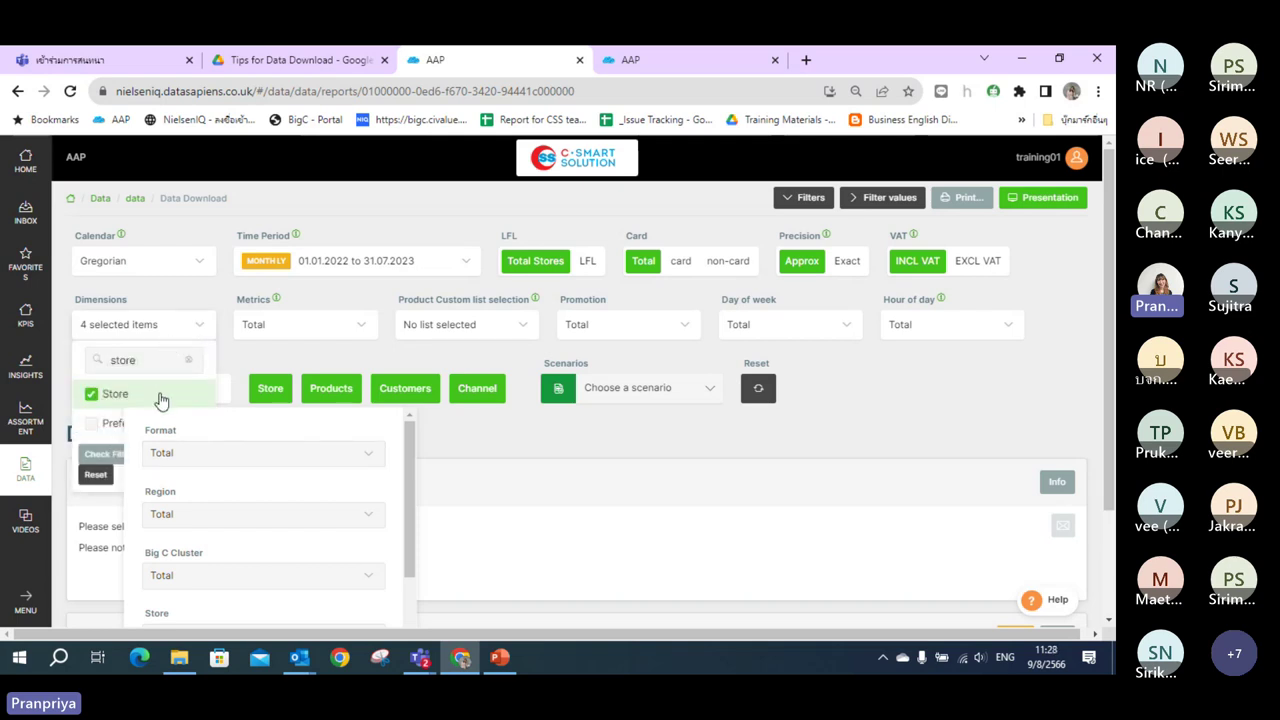
pyautogui.click(352, 461)
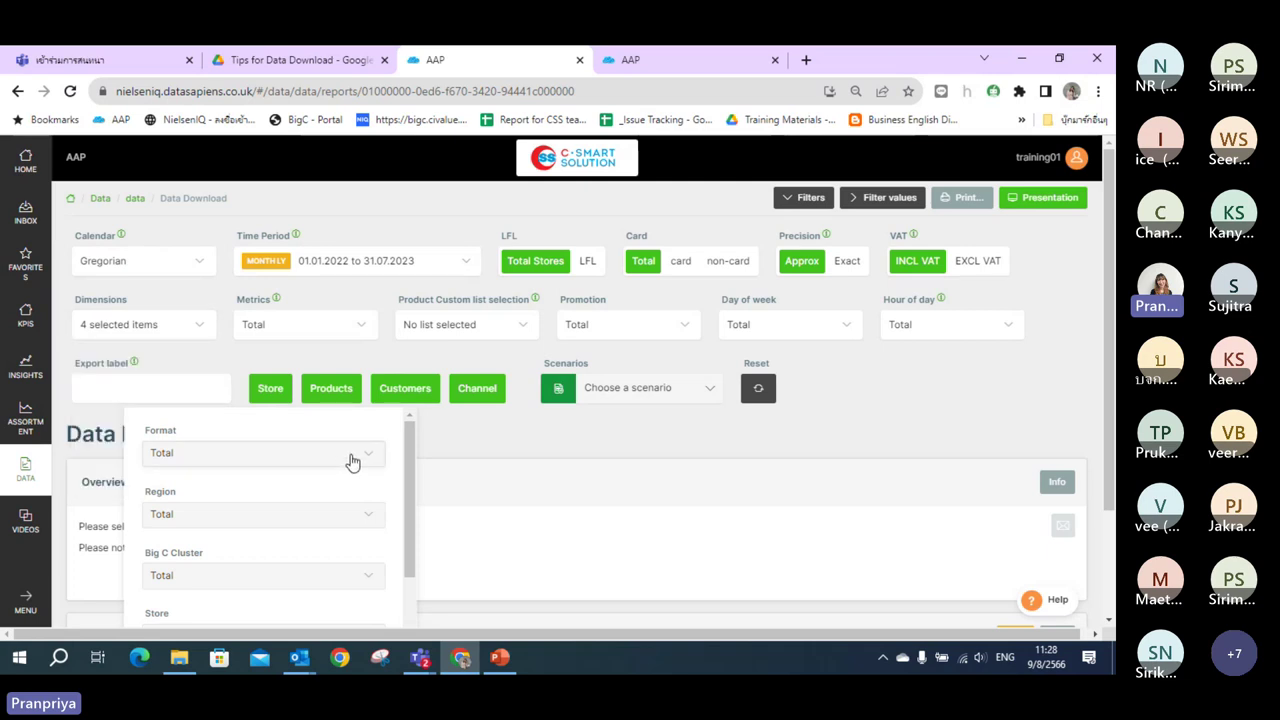
pyautogui.moveTo(408, 455)
pyautogui.mouseDown()
pyautogui.moveTo(404, 515)
pyautogui.moveTo(403, 447)
pyautogui.mouseUp()
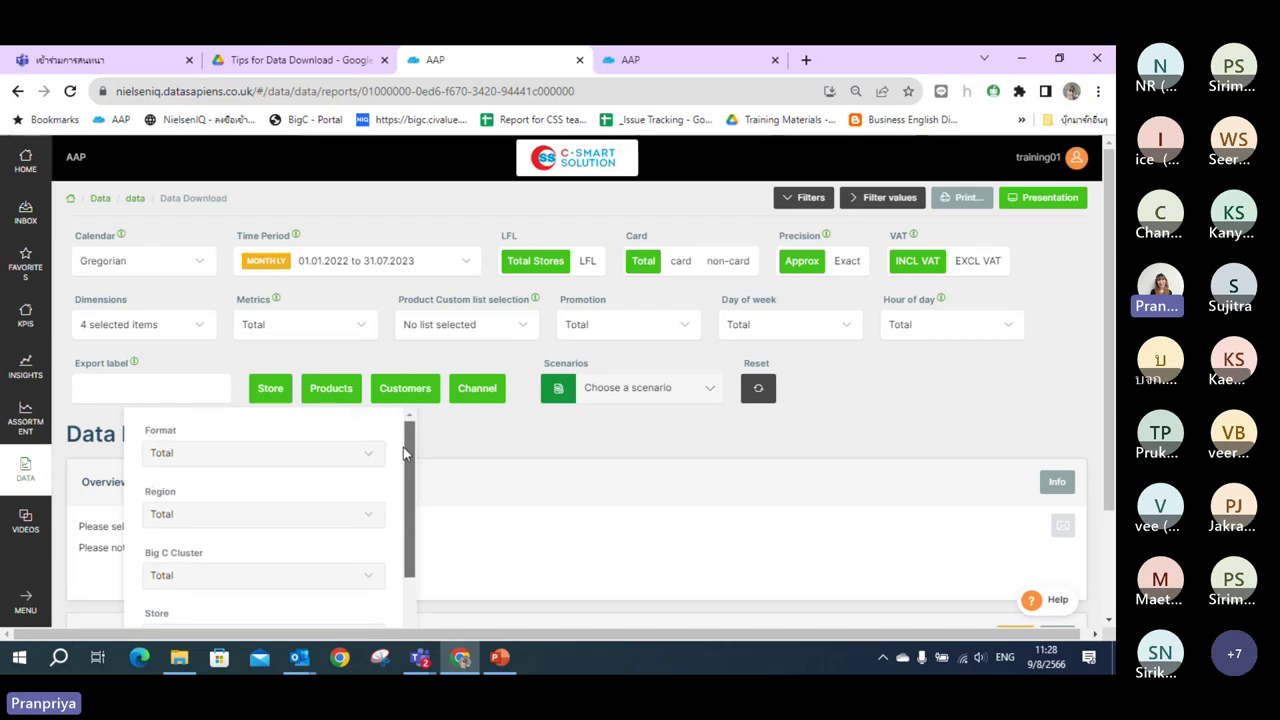
pyautogui.click(350, 460)
pyautogui.moveTo(367, 586); pyautogui.dragTo(378, 524)
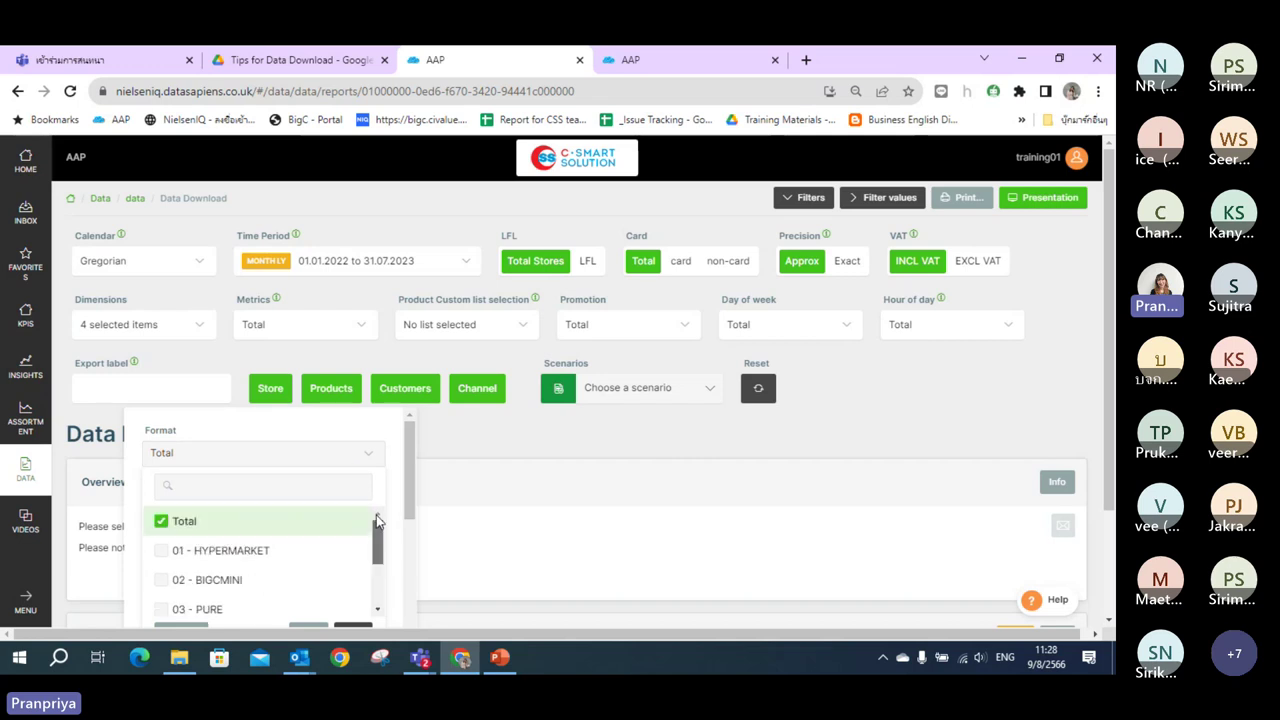
pyautogui.click(220, 550)
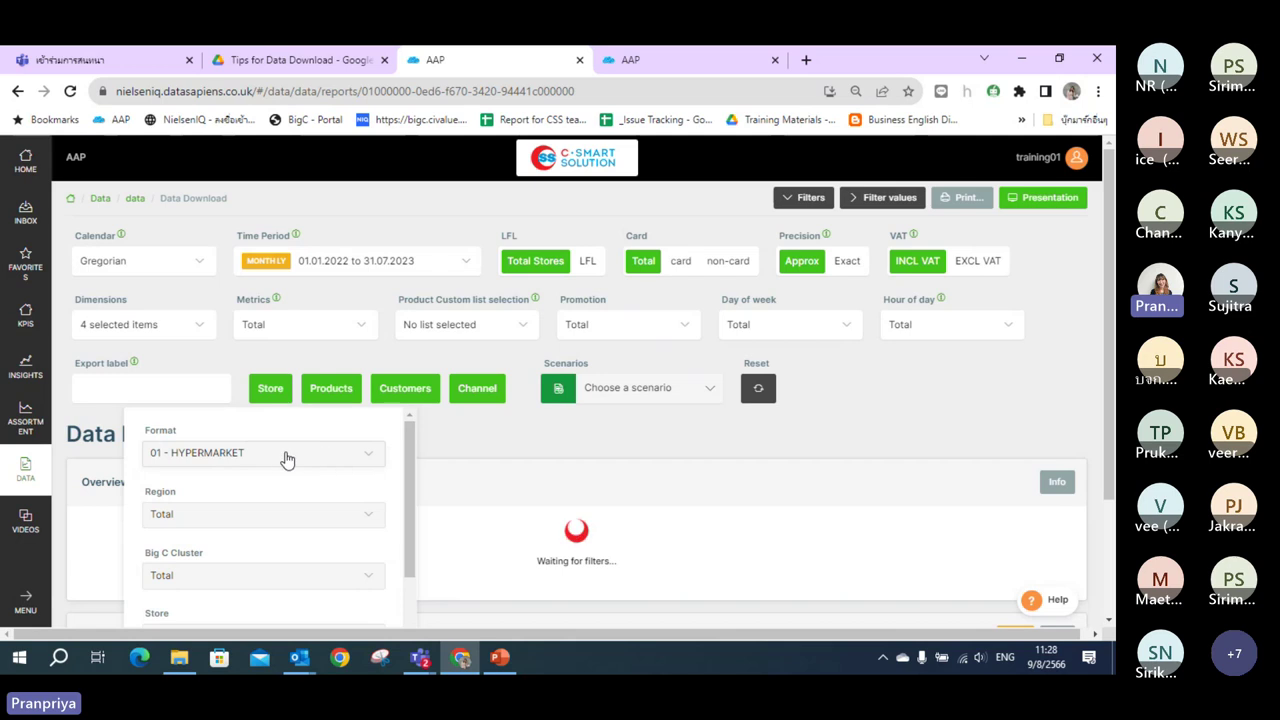
pyautogui.scroll(-2, 380, 490)
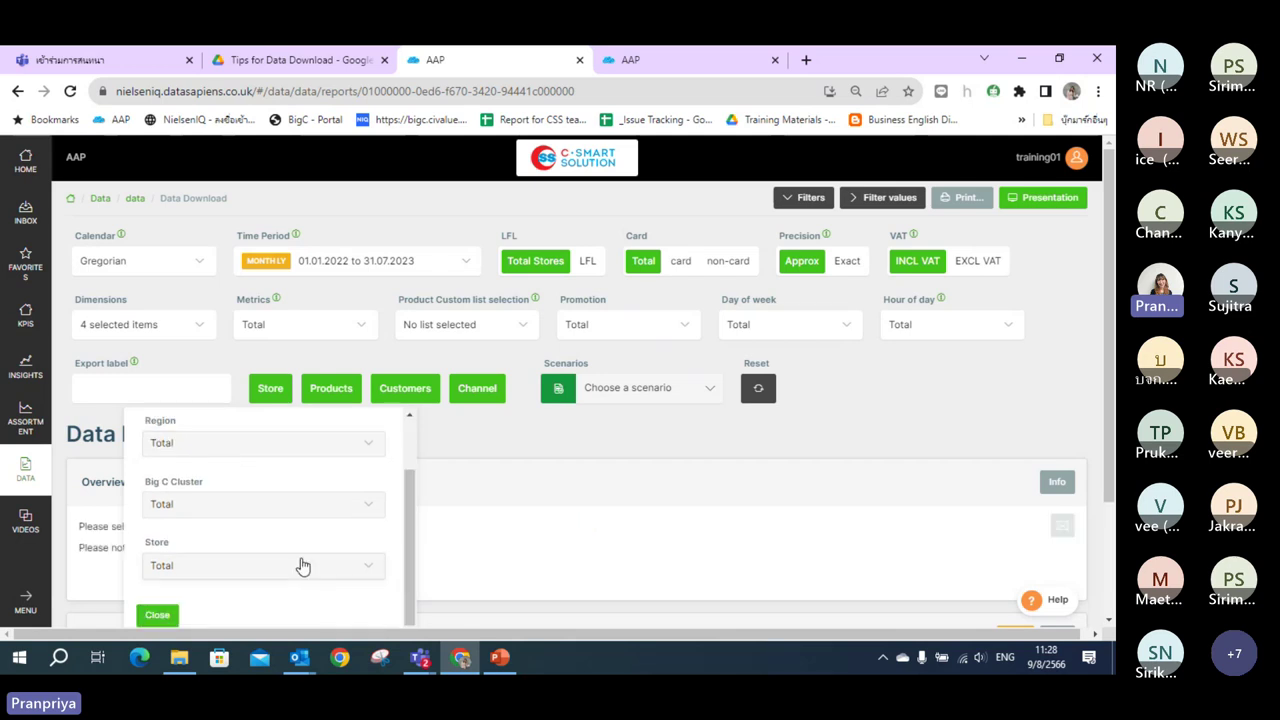
pyautogui.click(330, 566)
pyautogui.click(404, 552)
pyautogui.scroll(1, 410, 548)
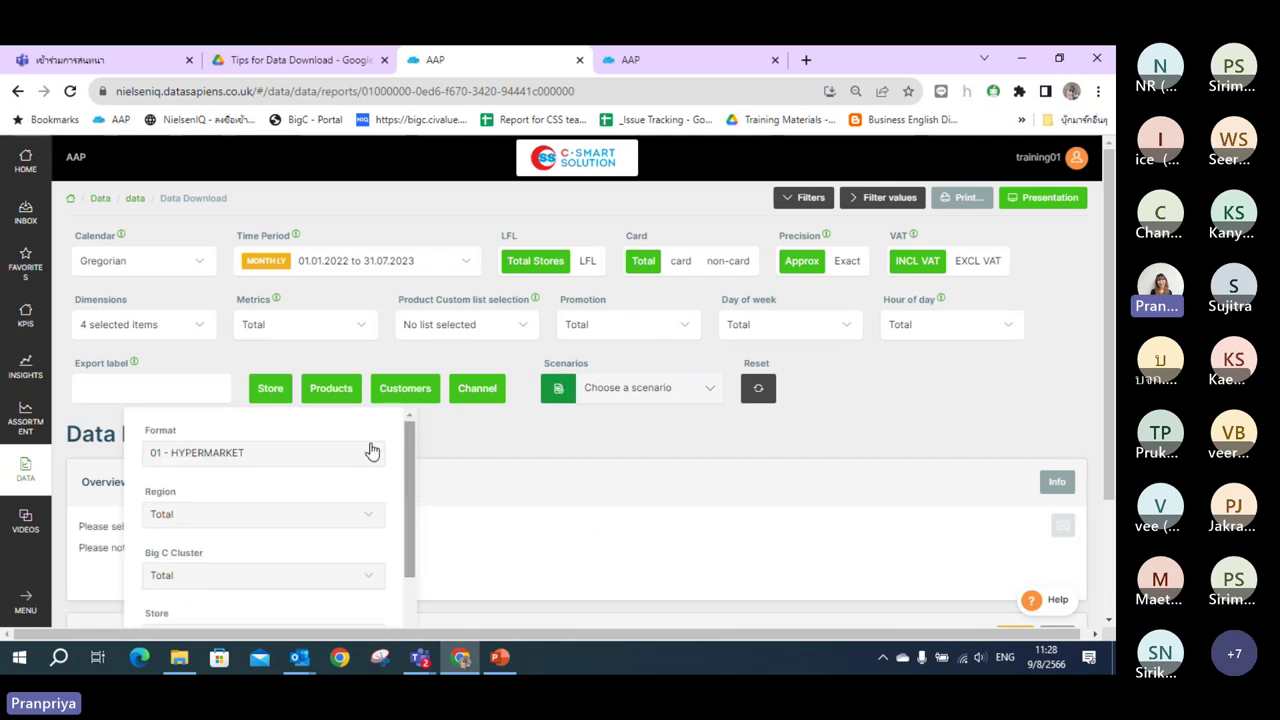
pyautogui.click(182, 338)
pyautogui.write('store')
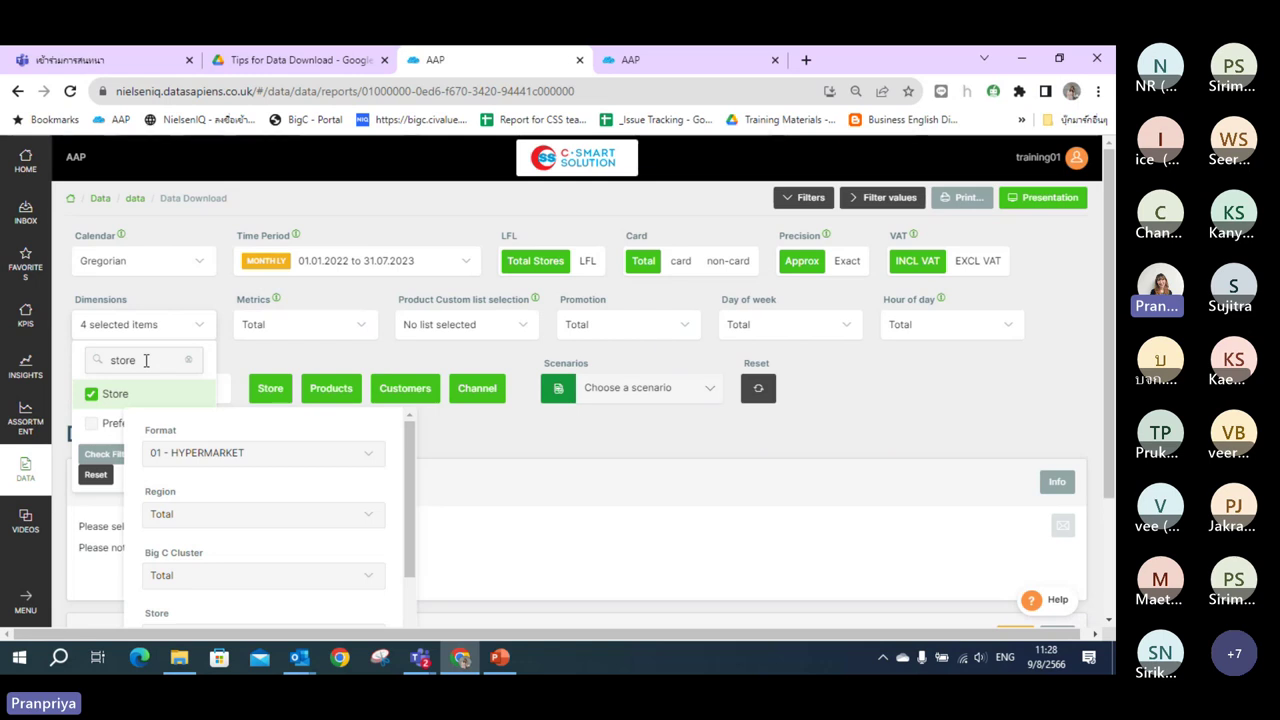
pyautogui.click(346, 453)
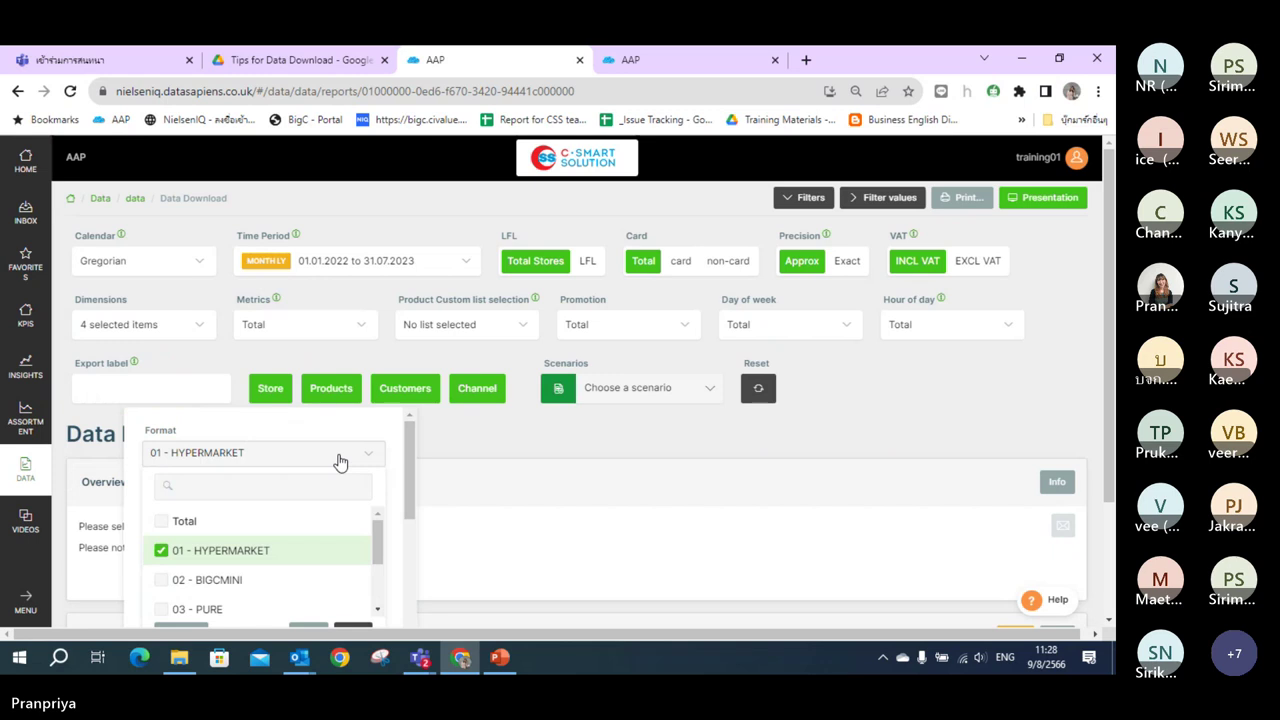
pyautogui.scroll(-3, 380, 549)
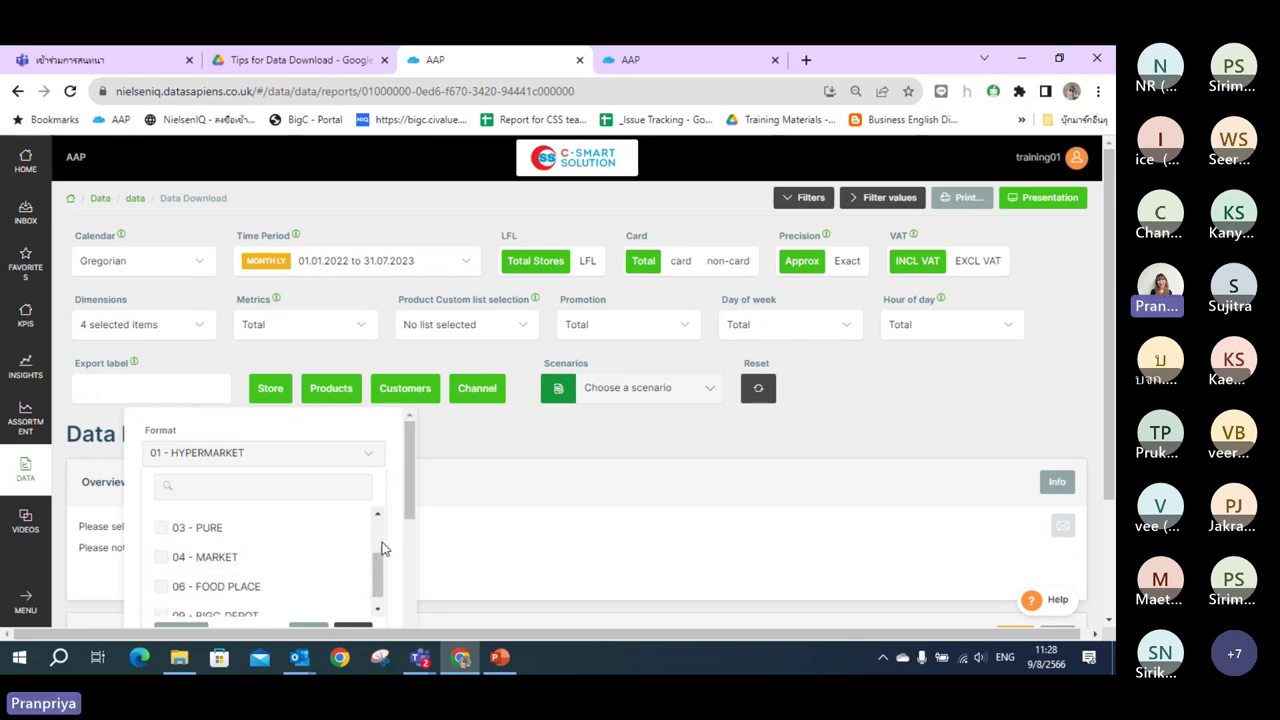
pyautogui.click(357, 632)
pyautogui.click(190, 331)
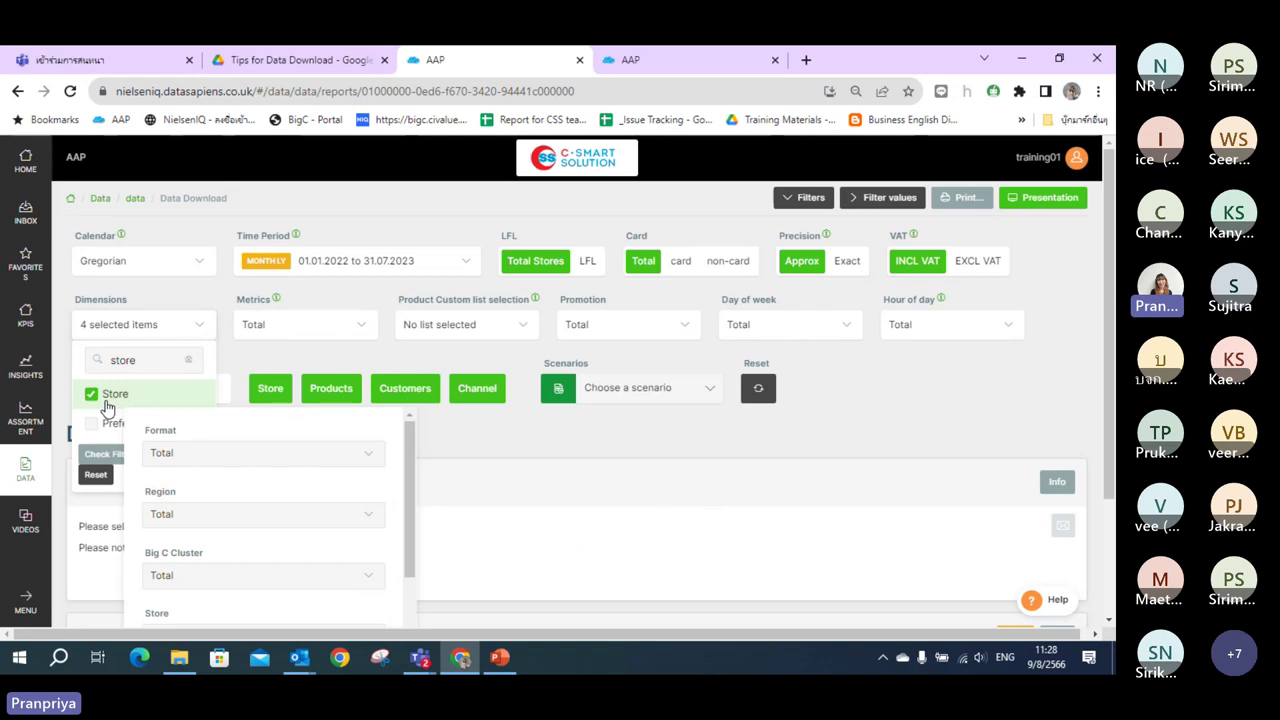
# Step: Confirm the Format filter stays at Total and remove Store from the download dimensions
pyautogui.click(371, 455)
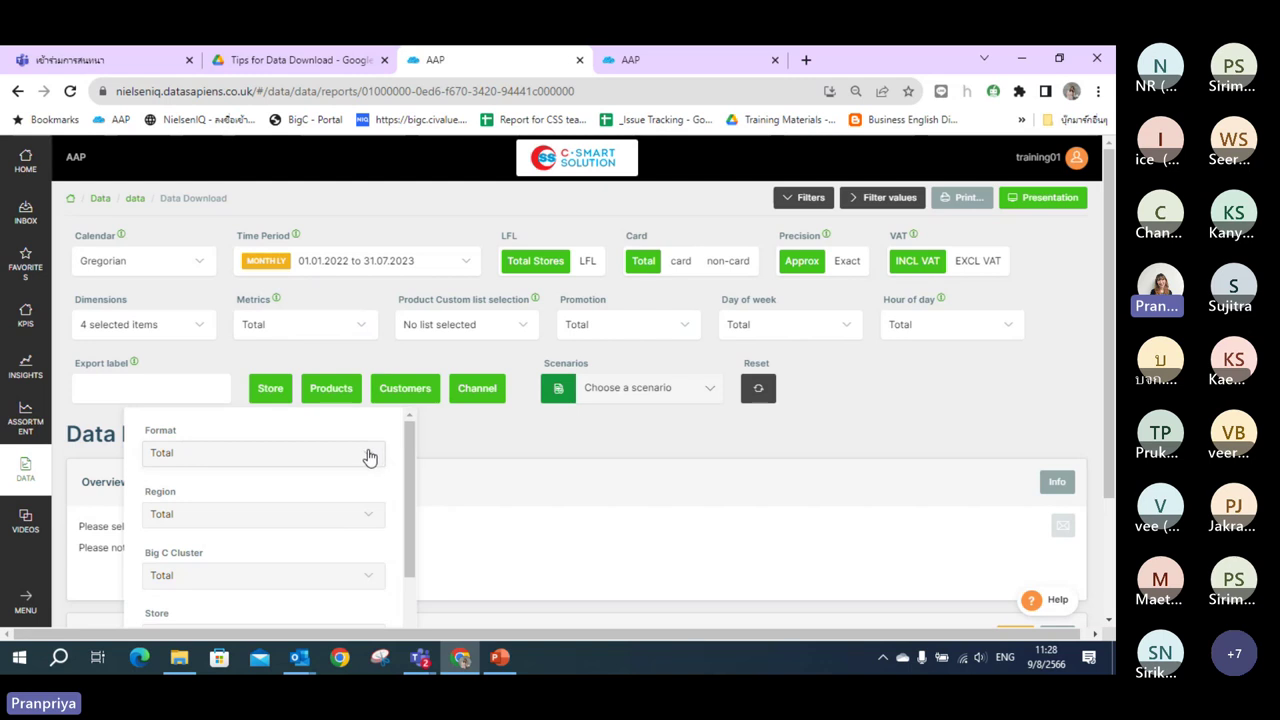
pyautogui.click(369, 454)
pyautogui.click(368, 453)
pyautogui.moveTo(413, 488); pyautogui.dragTo(386, 566)
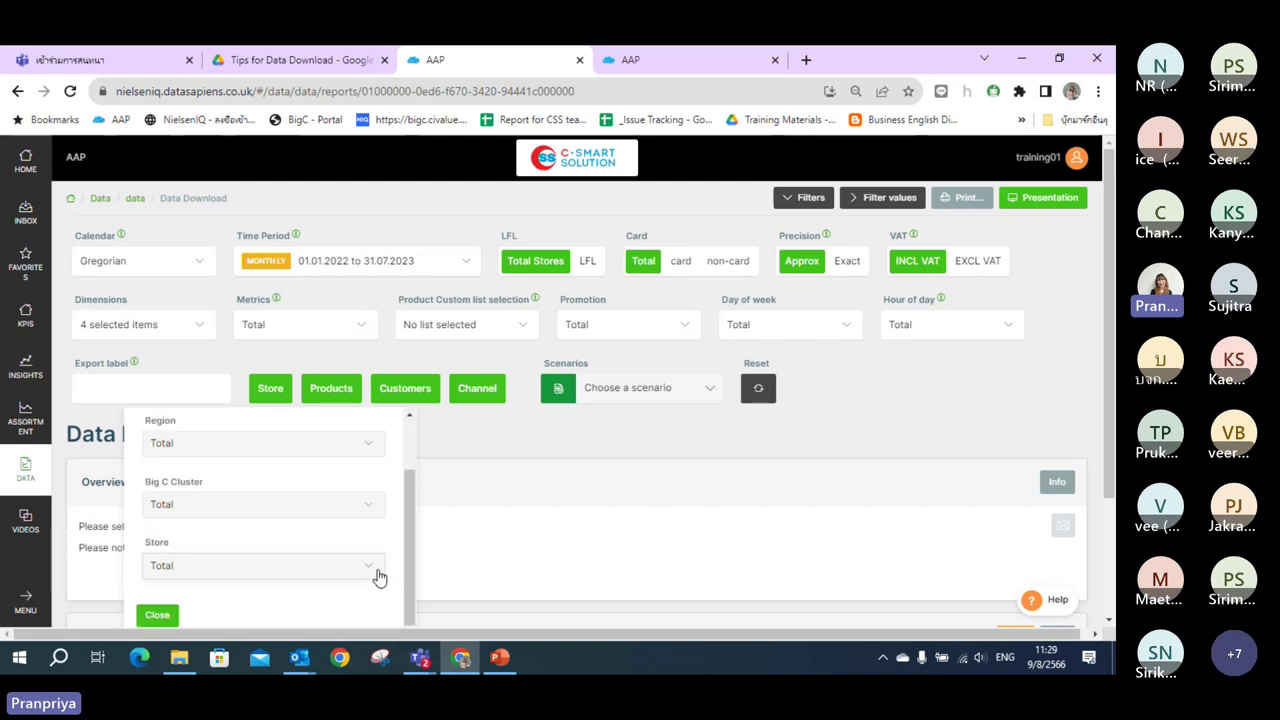
pyautogui.moveTo(407, 566); pyautogui.dragTo(407, 487)
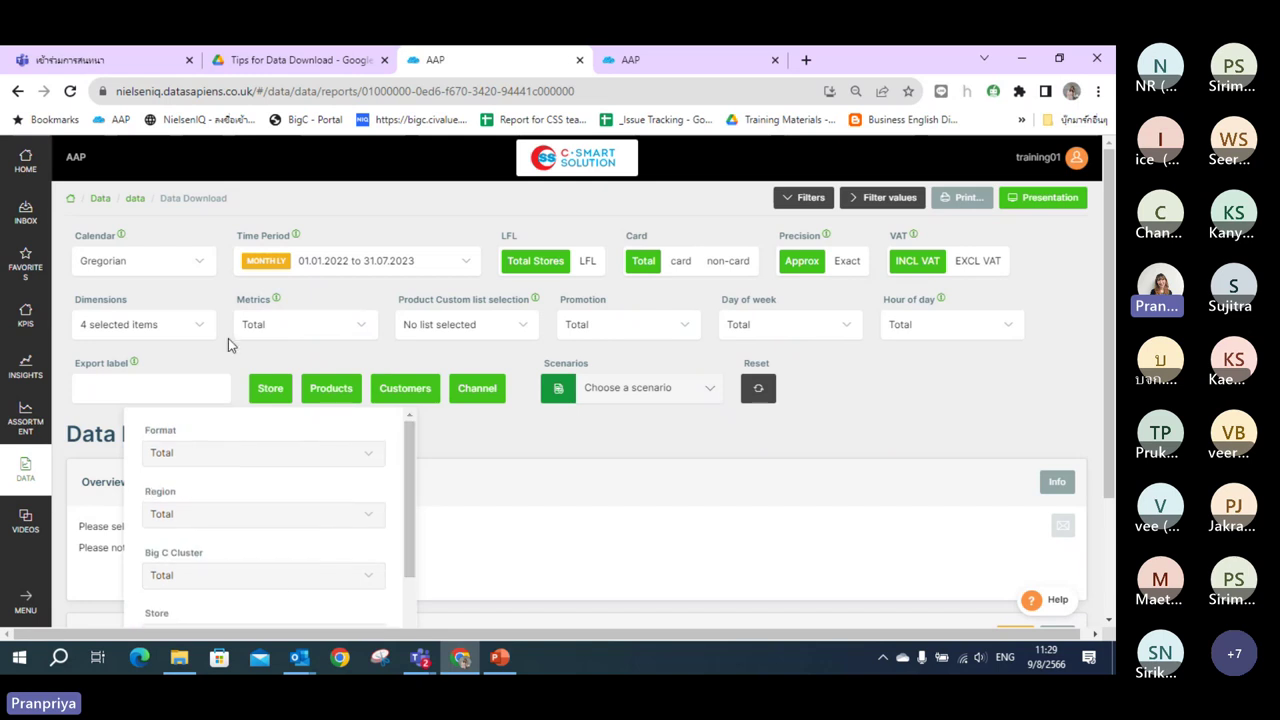
pyautogui.click(195, 325)
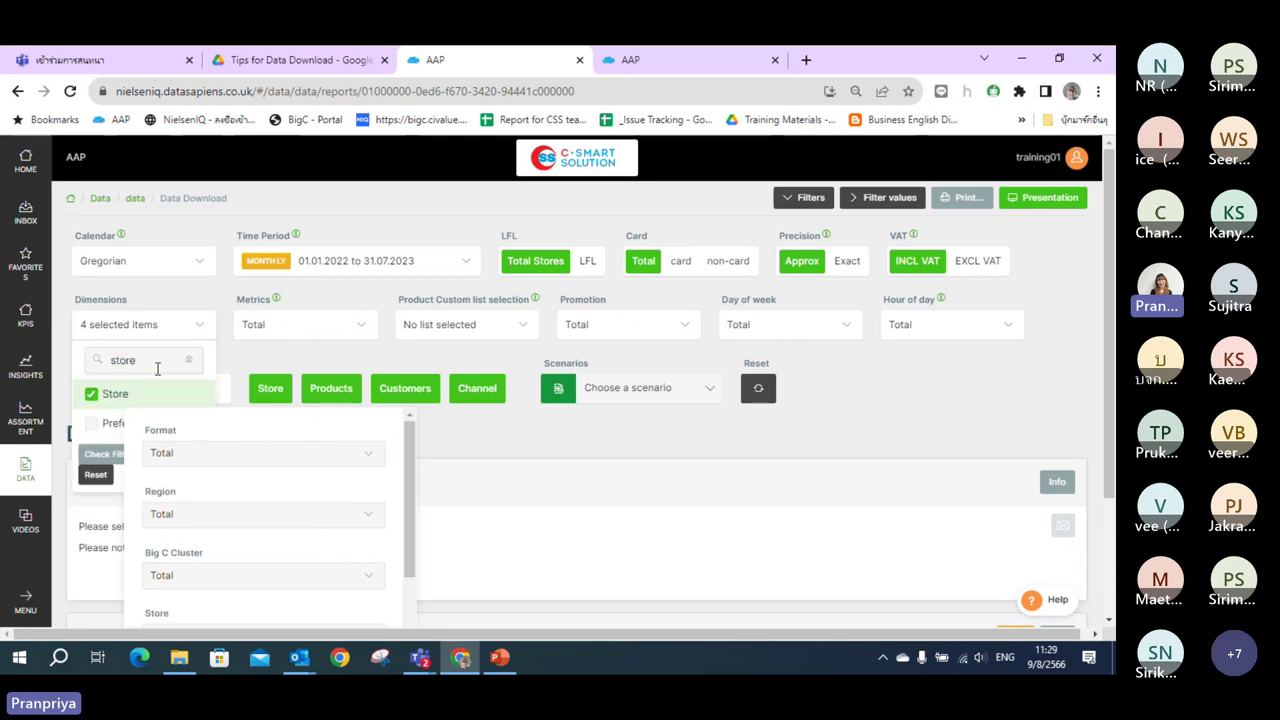
pyautogui.click(190, 362)
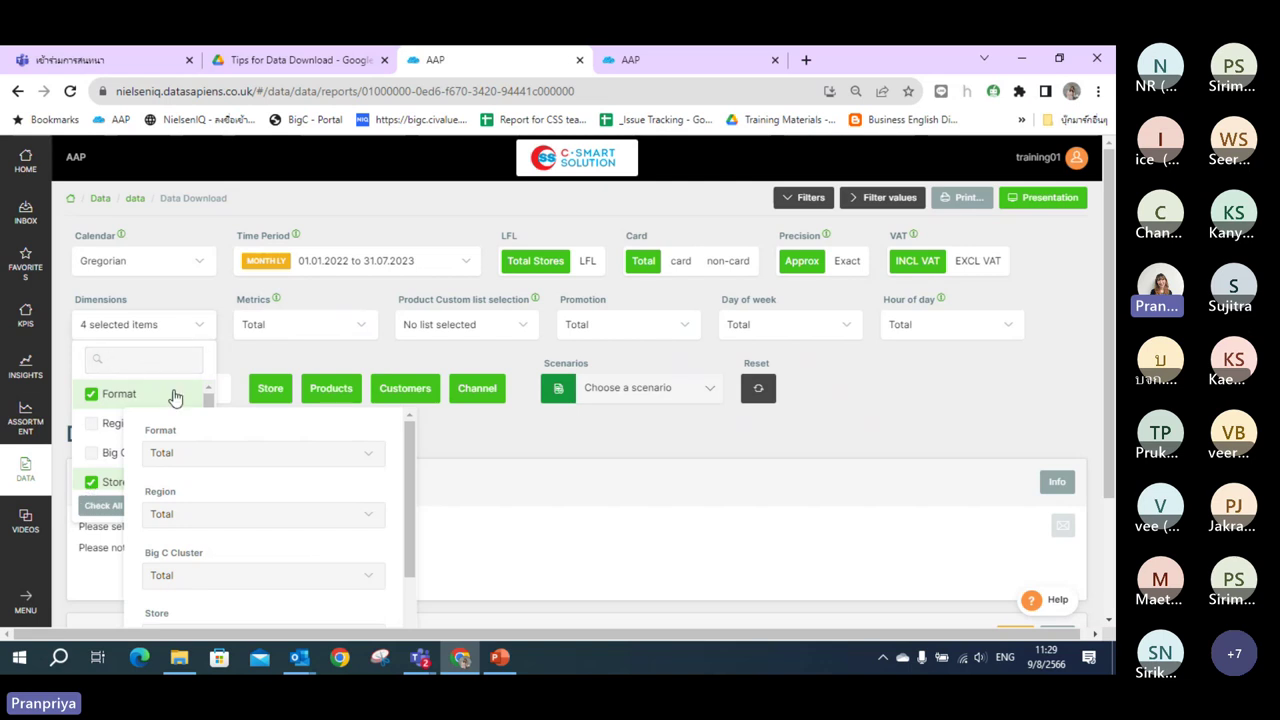
pyautogui.click(92, 487)
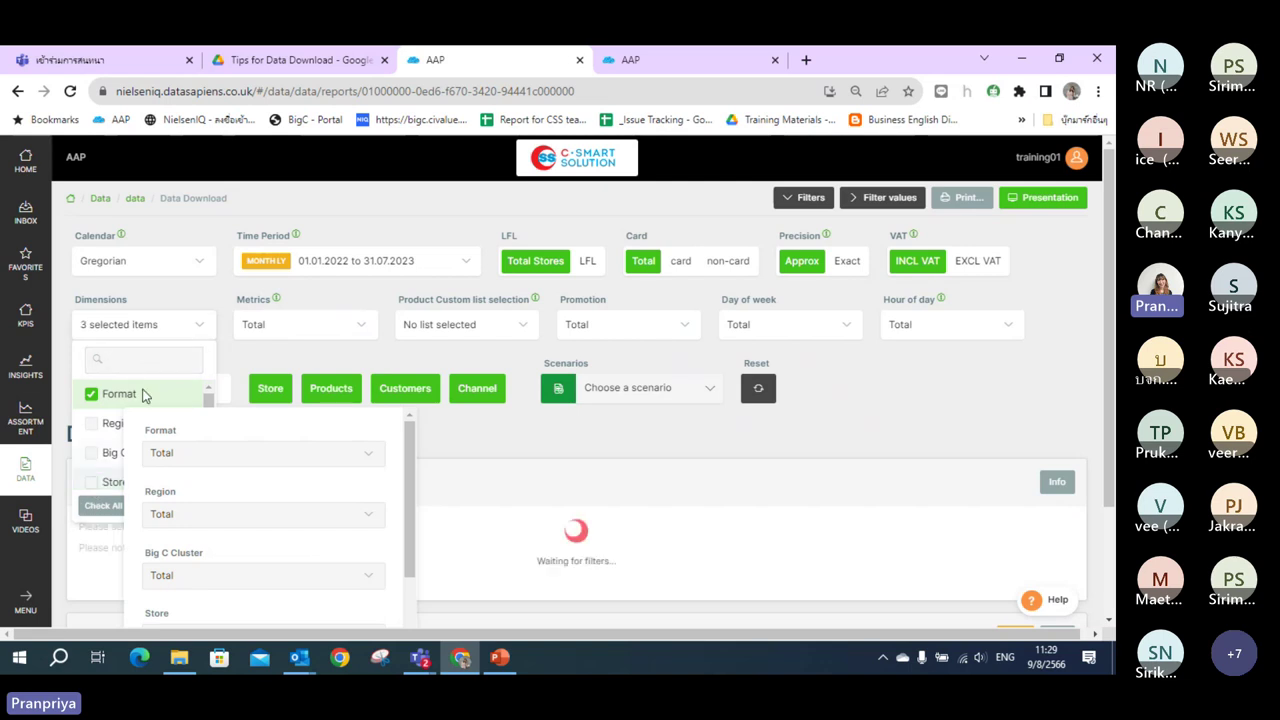
pyautogui.click(193, 328)
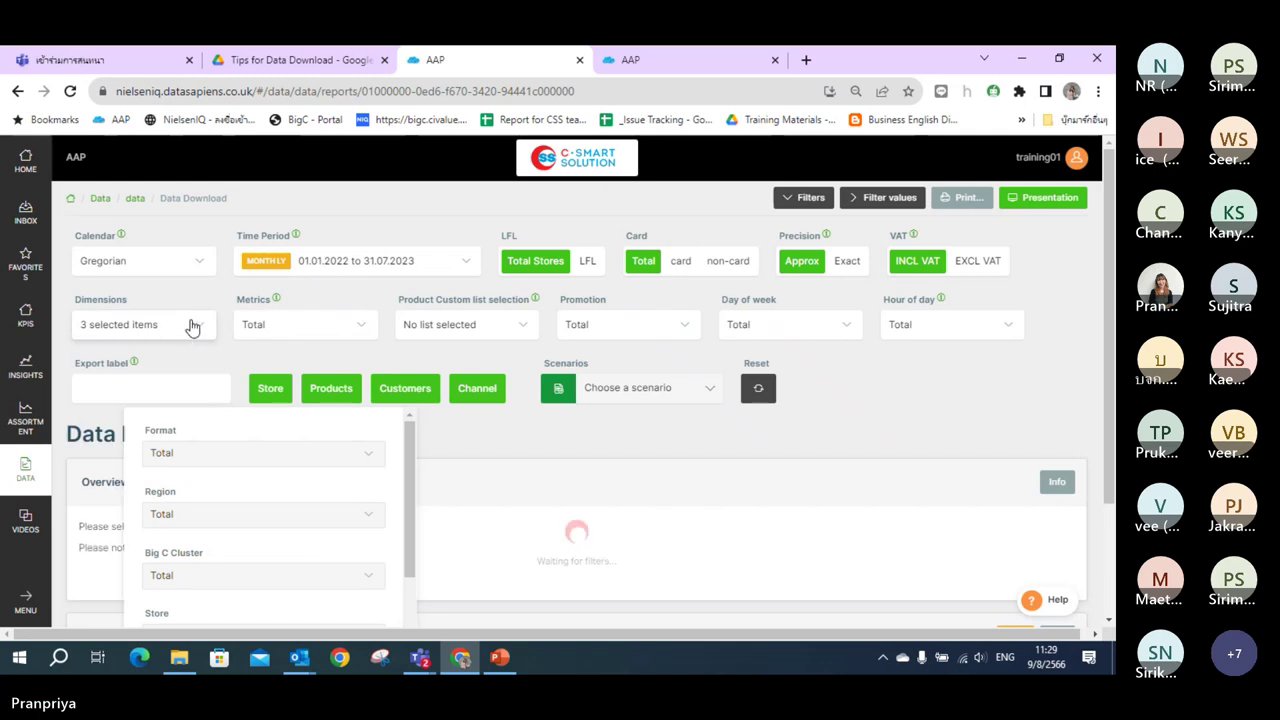
# Step: Recheck the store filter panel and the list of dimensions, changing nothing
pyautogui.click(277, 394)
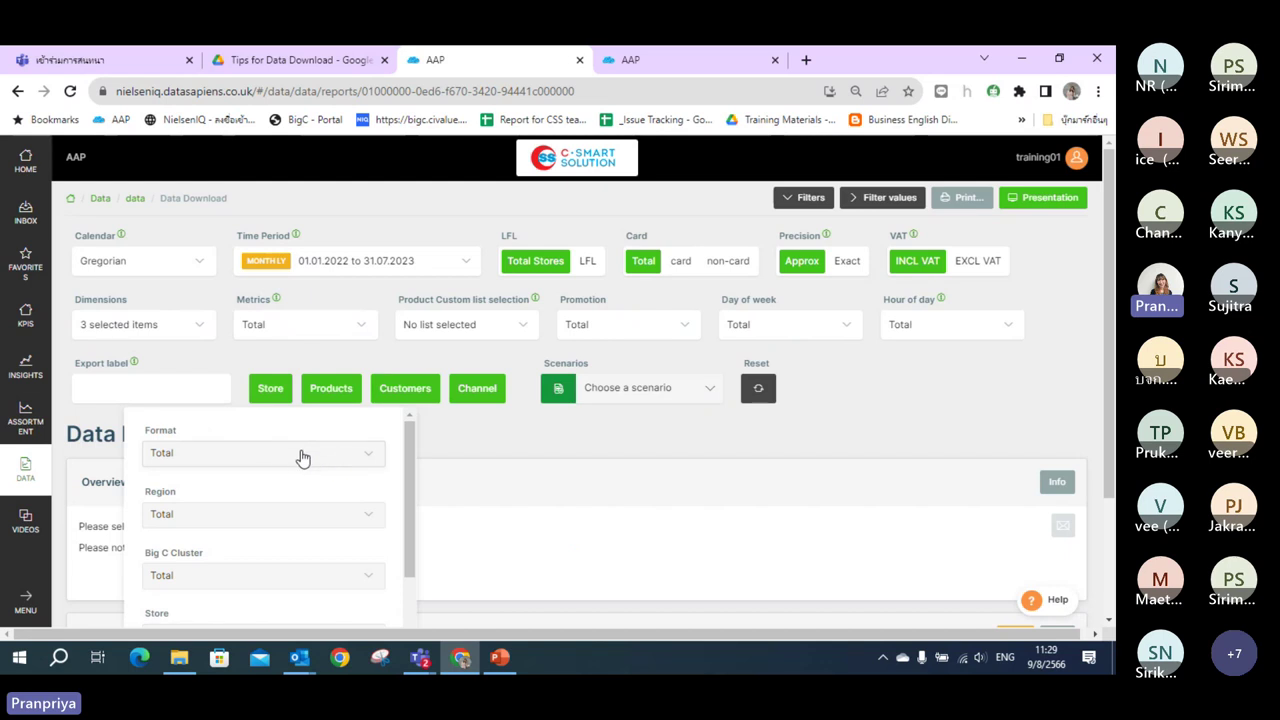
pyautogui.scroll(-2, 171, 506)
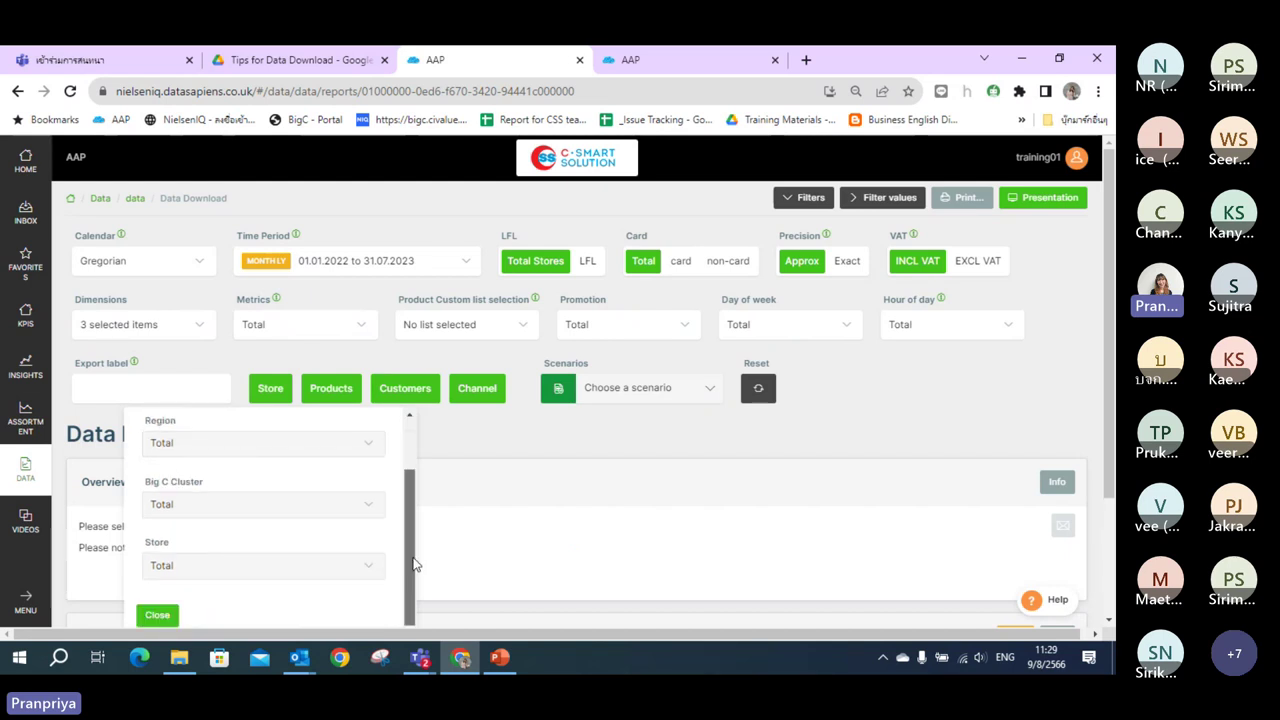
pyautogui.moveTo(411, 562); pyautogui.dragTo(410, 514)
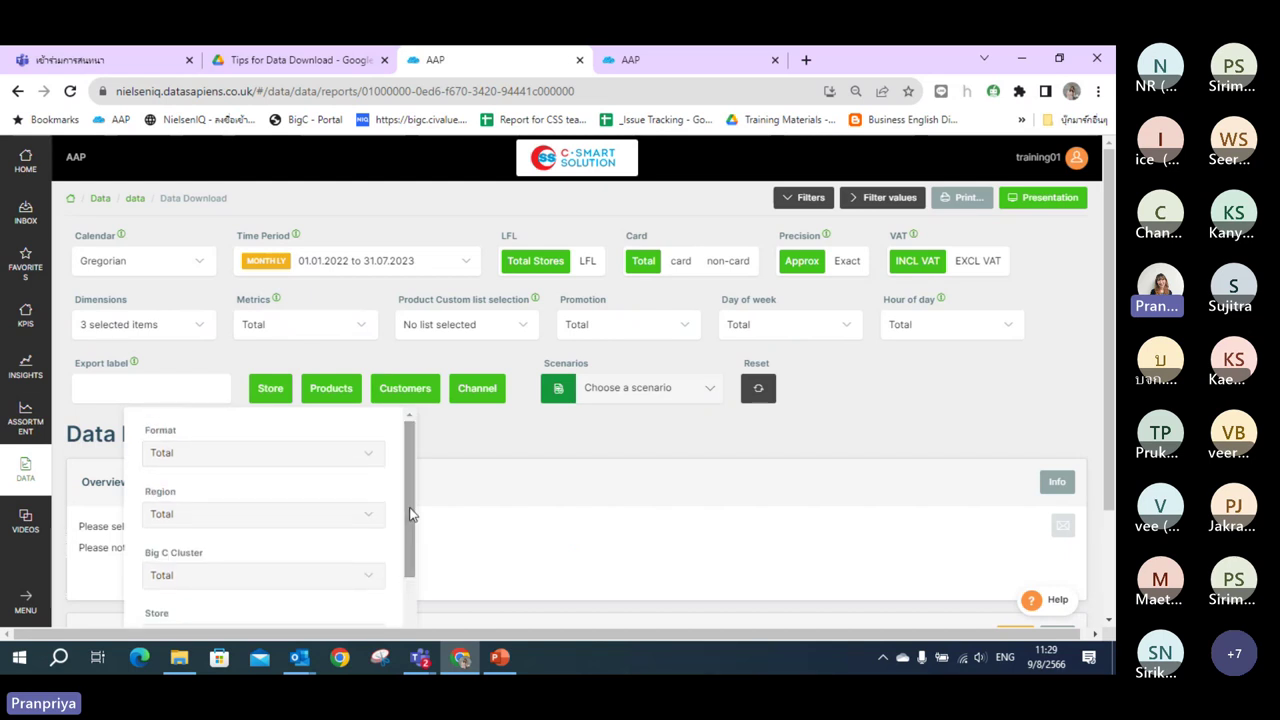
pyautogui.click(190, 322)
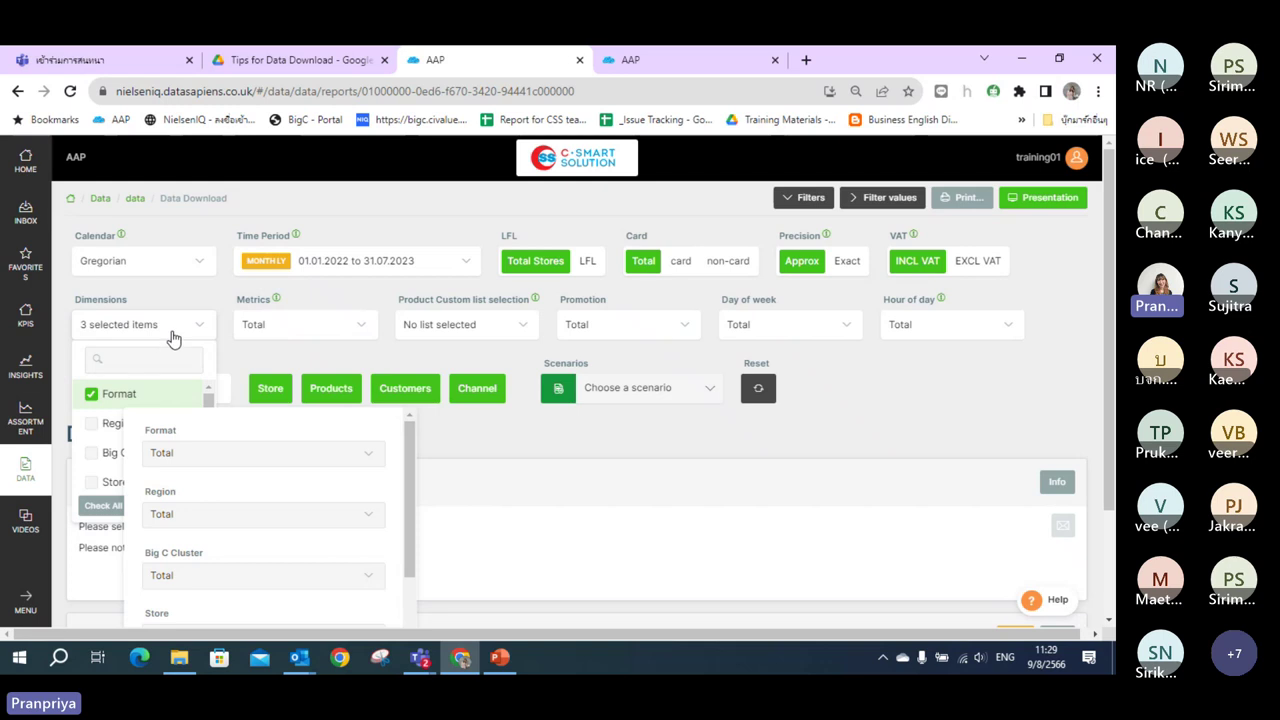
pyautogui.click(174, 334)
# Step: Close the store filters panel after a final look
pyautogui.click(270, 396)
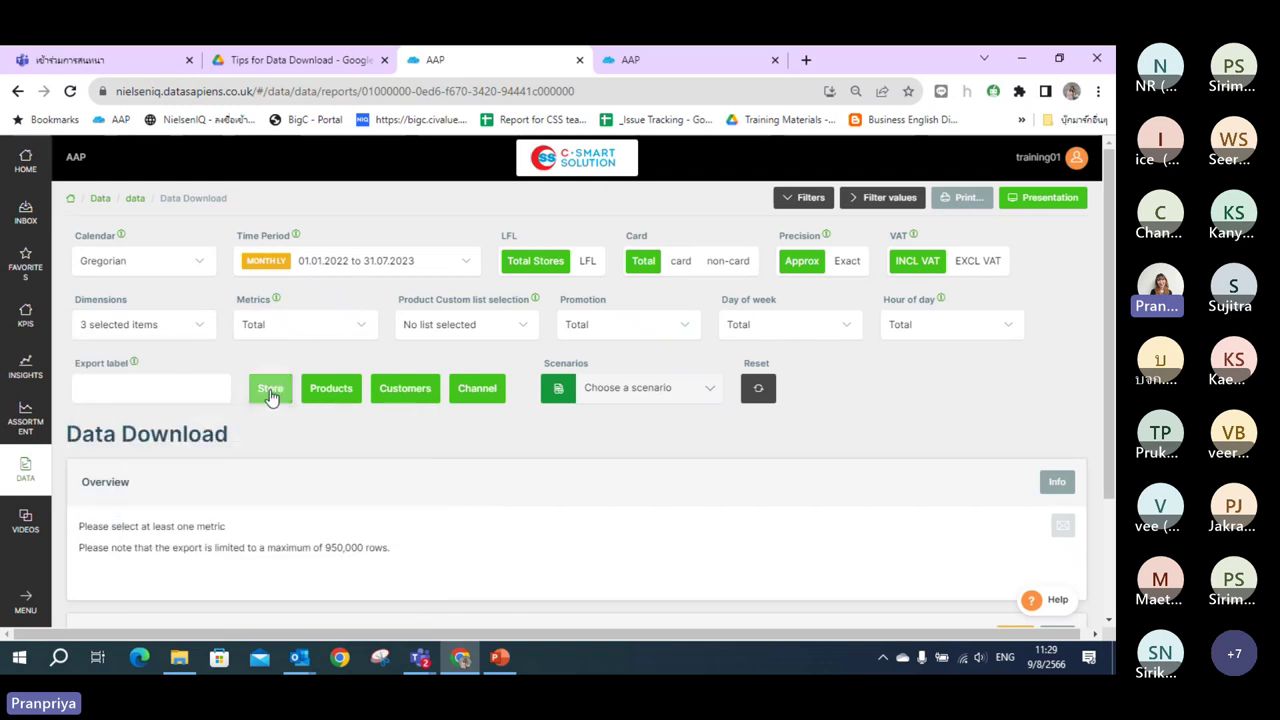
pyautogui.click(256, 398)
pyautogui.scroll(-3, 294, 486)
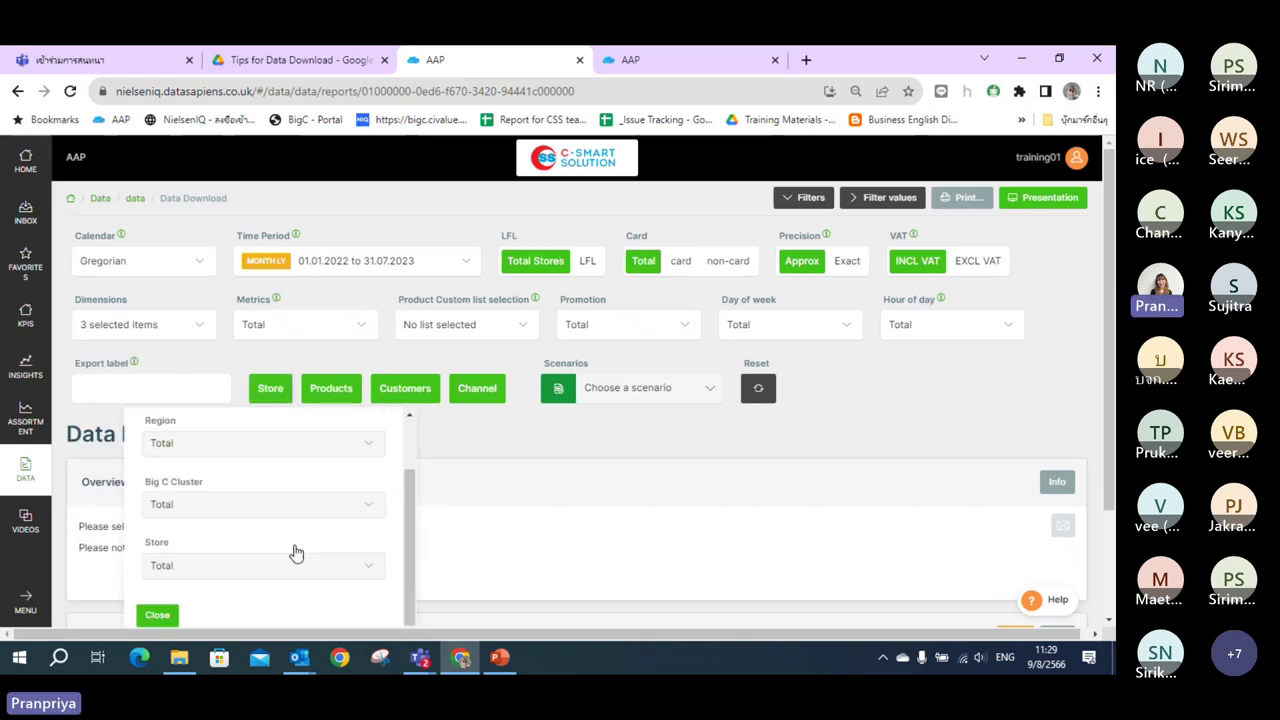
pyautogui.scroll(3, 294, 551)
pyautogui.click(274, 398)
# Step: Open the product filters and review the Class and Sub Class options, leaving them at Total
pyautogui.click(338, 394)
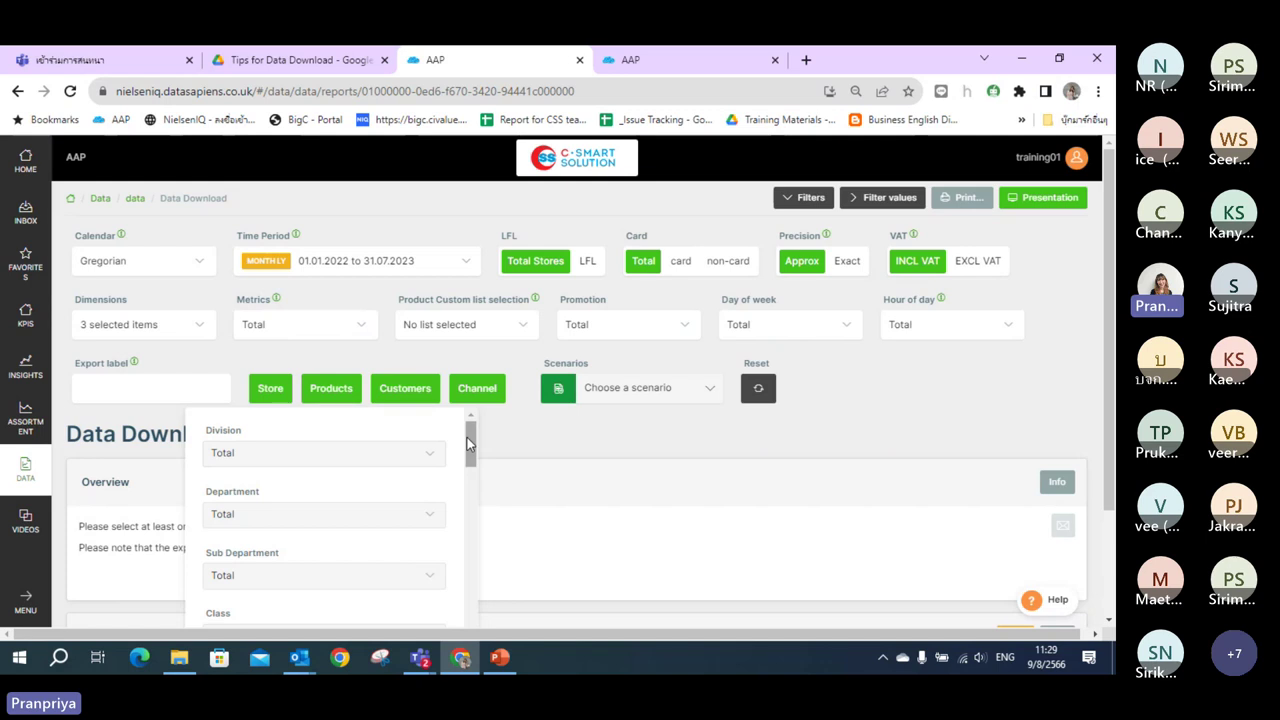
pyautogui.moveTo(470, 443); pyautogui.dragTo(470, 478)
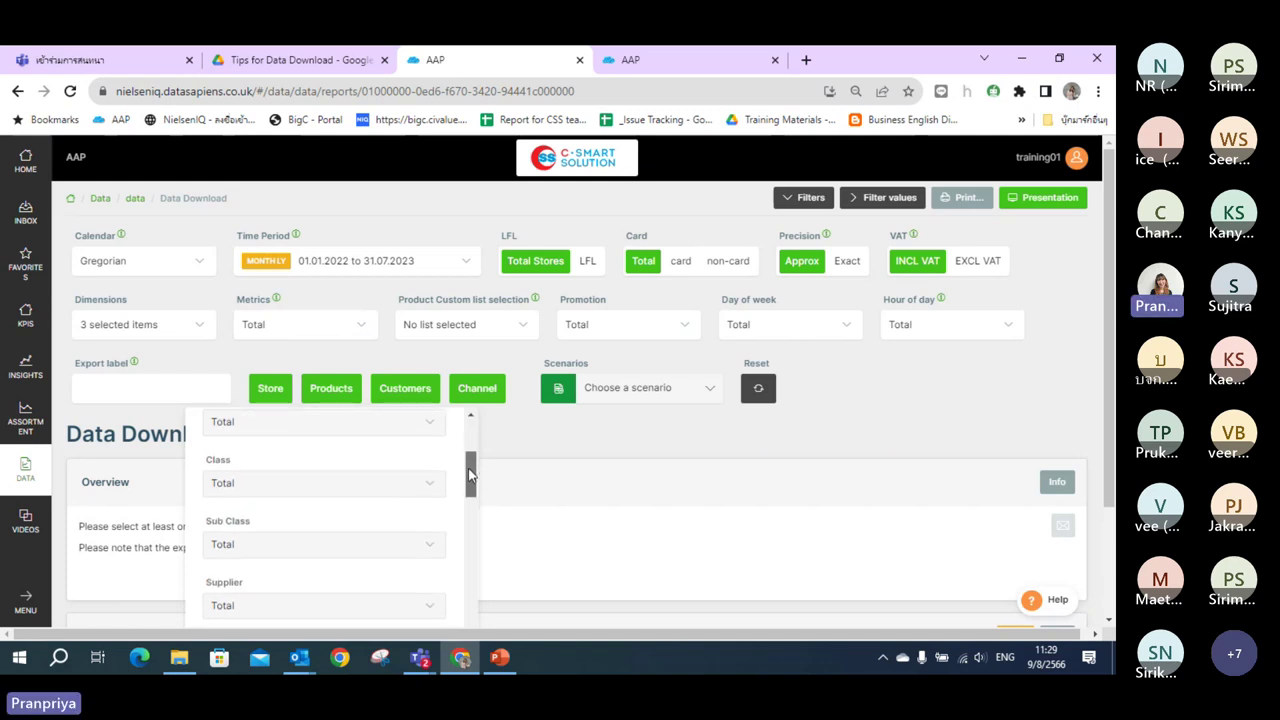
pyautogui.click(441, 484)
pyautogui.click(463, 472)
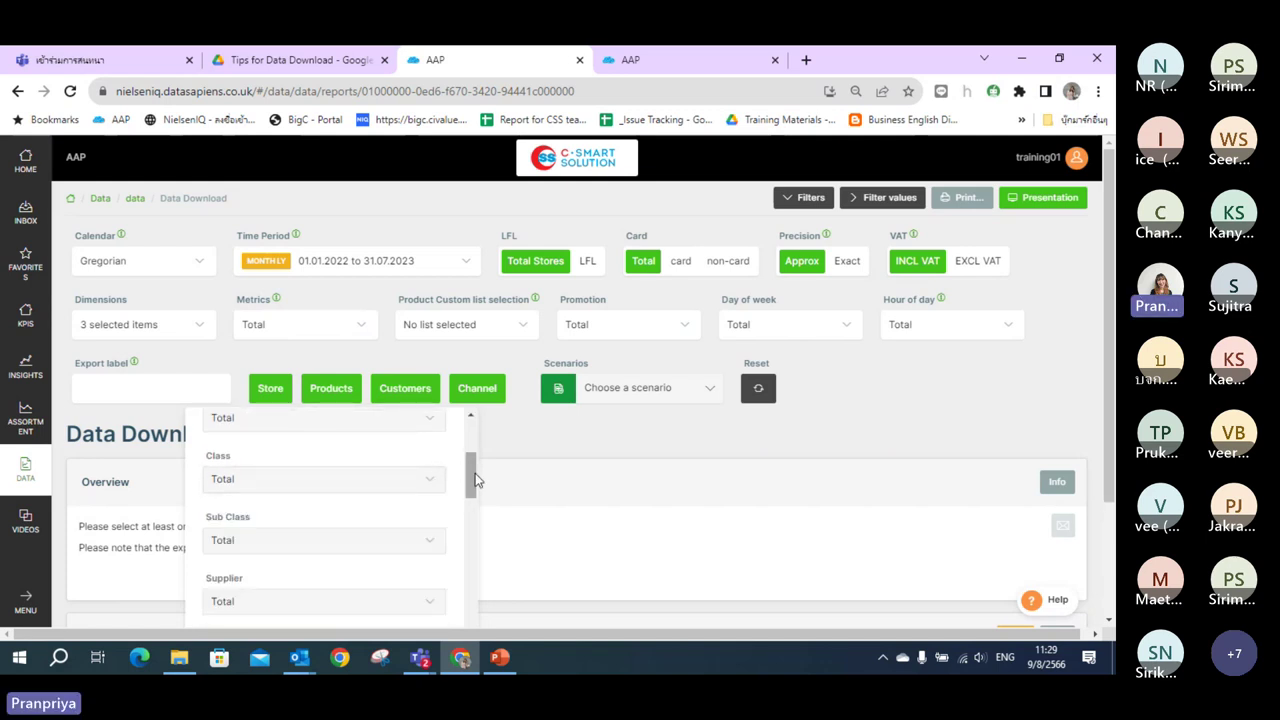
pyautogui.scroll(-1, 472, 478)
pyautogui.click(393, 452)
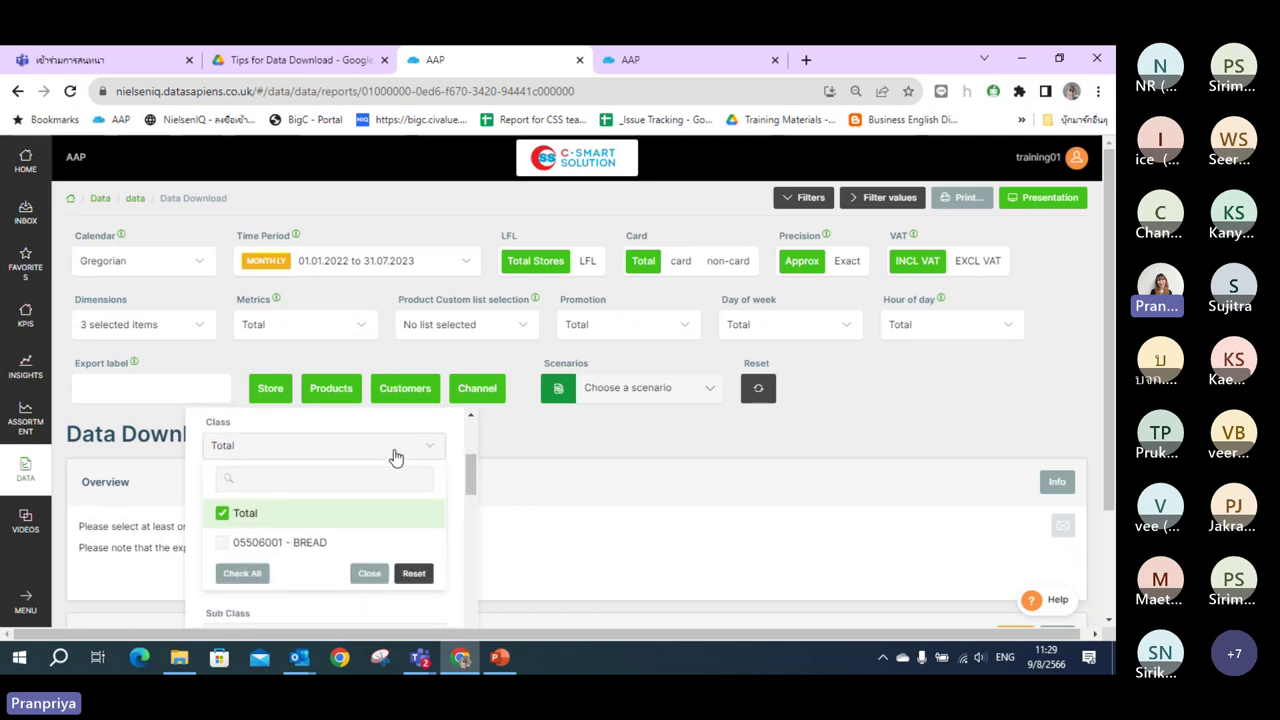
pyautogui.click(396, 457)
pyautogui.scroll(-2, 471, 491)
pyautogui.click(420, 455)
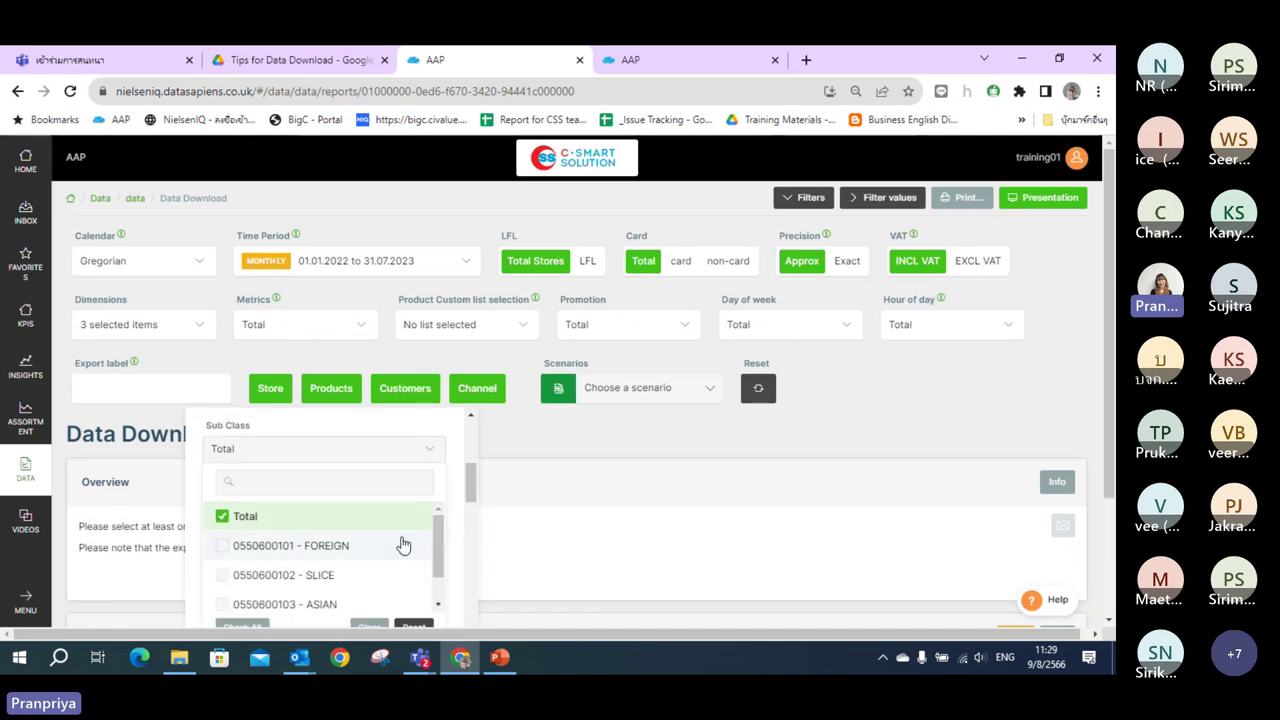
pyautogui.moveTo(434, 543); pyautogui.dragTo(434, 576)
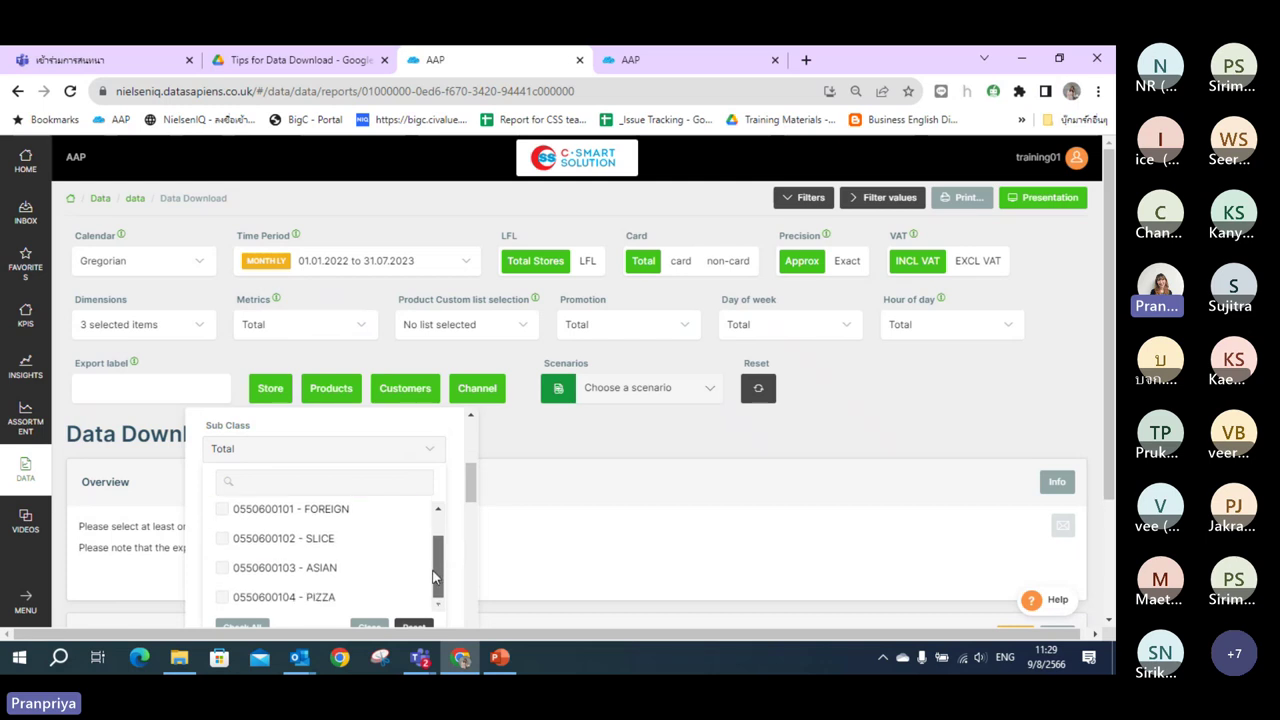
pyautogui.click(446, 521)
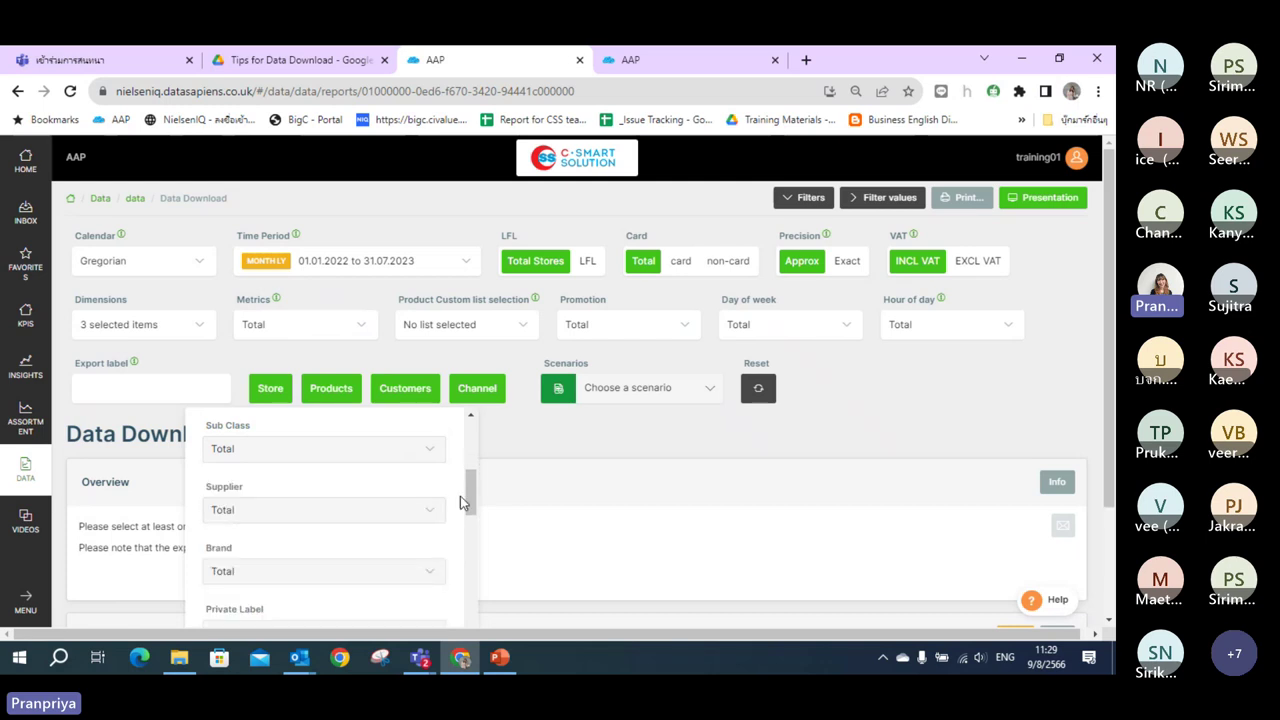
# Step: Bring up the list of dimensions and scroll through it
pyautogui.click(203, 327)
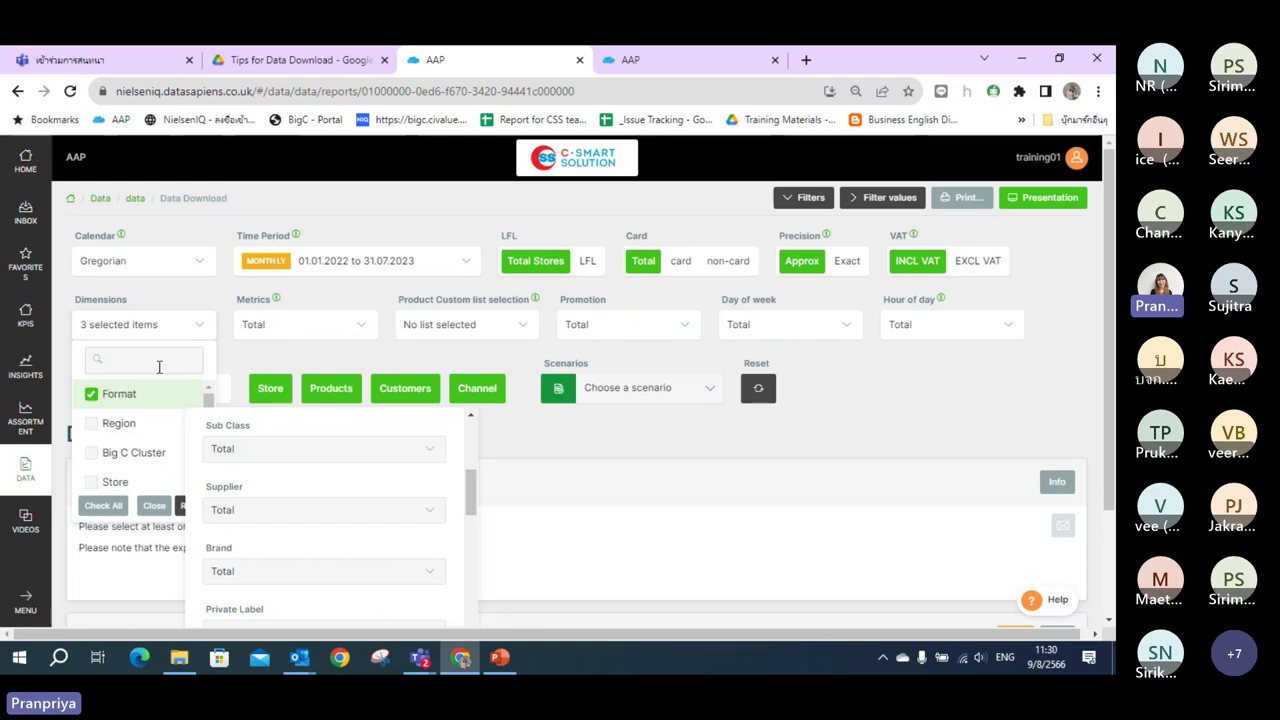
pyautogui.scroll(2, 371, 508)
pyautogui.scroll(-2, 366, 517)
# Step: Search 'sub' and 'sup' to add Sub Class and Supplier as dimensions
pyautogui.click(125, 360)
pyautogui.write('su')
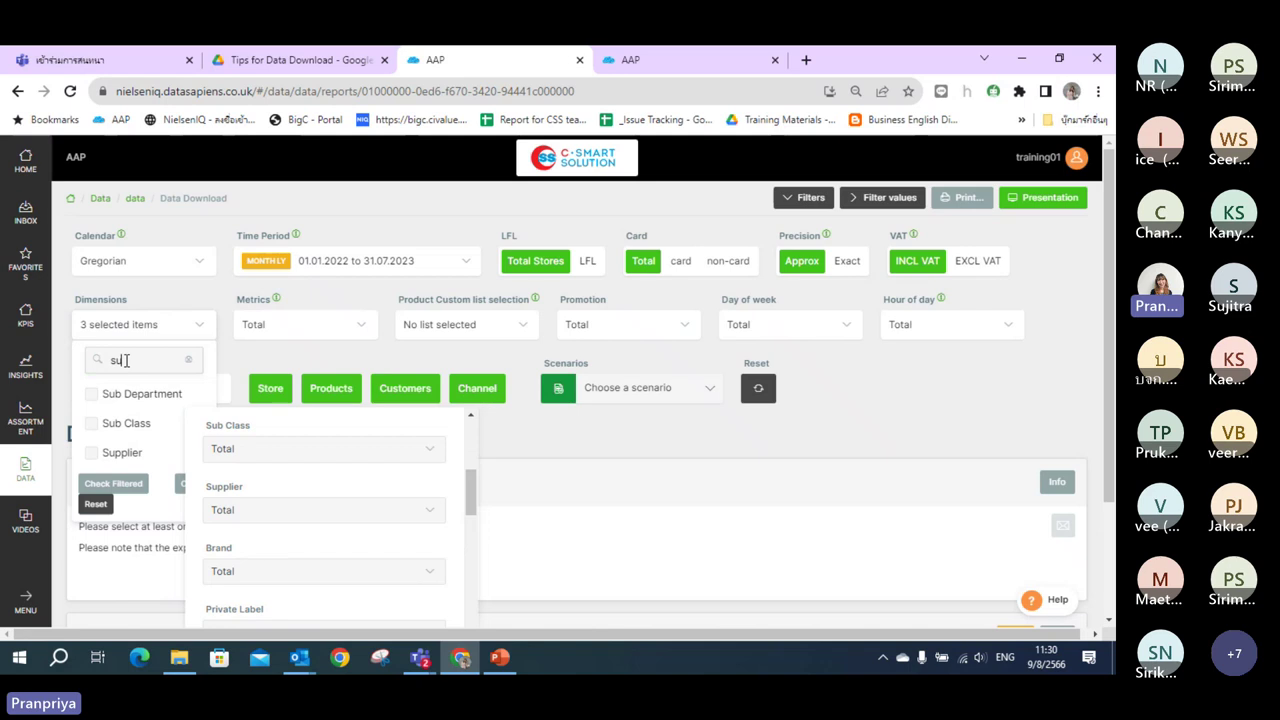
pyautogui.write('b')
pyautogui.click(143, 422)
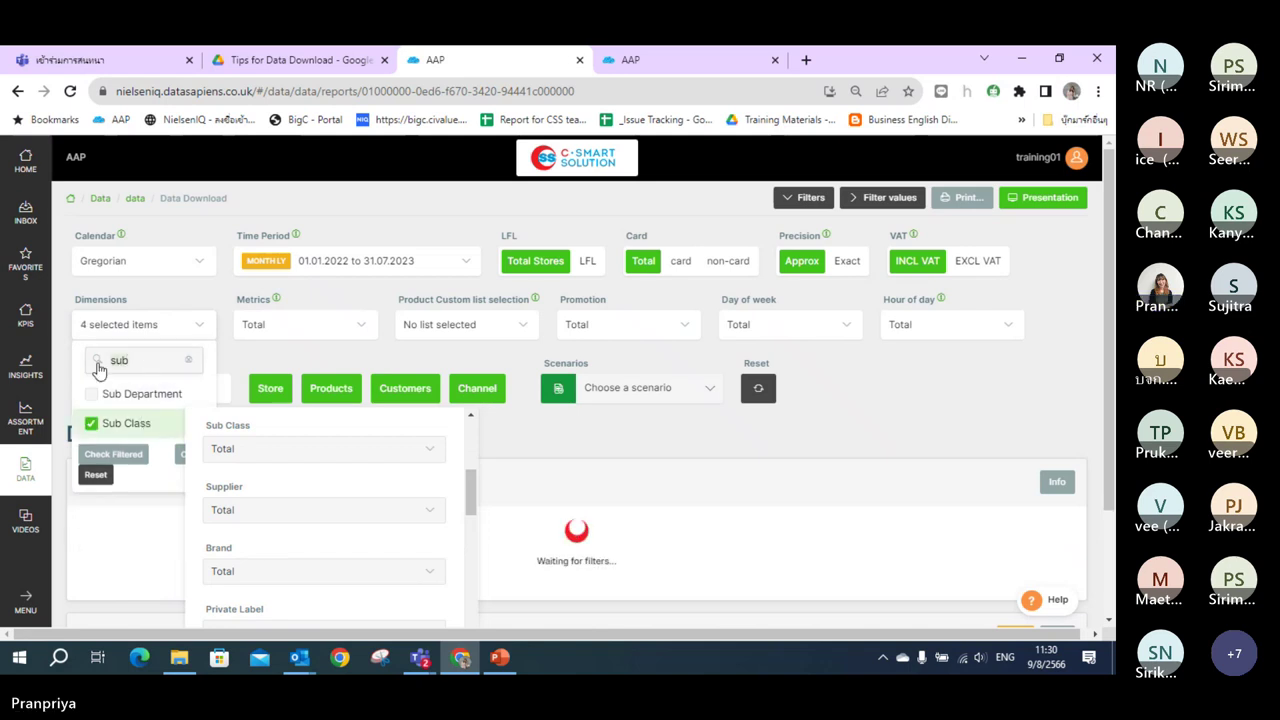
pyautogui.press('BackSpace')
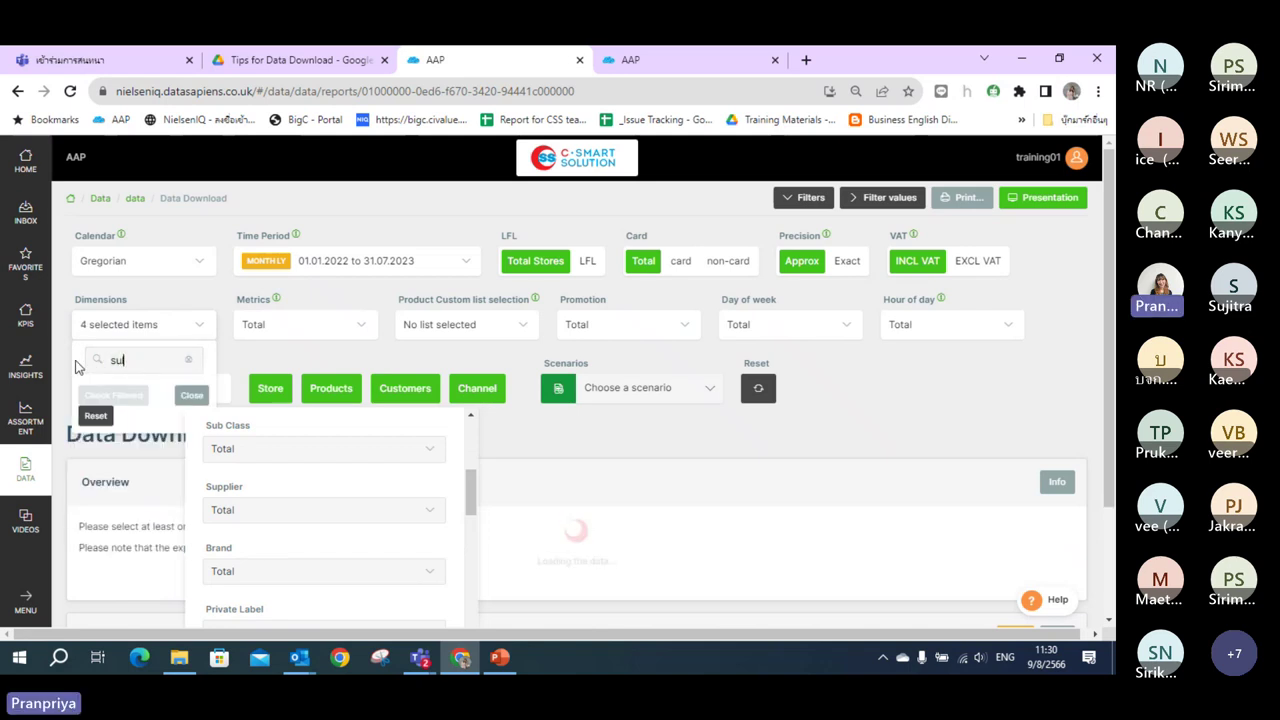
pyautogui.write('p')
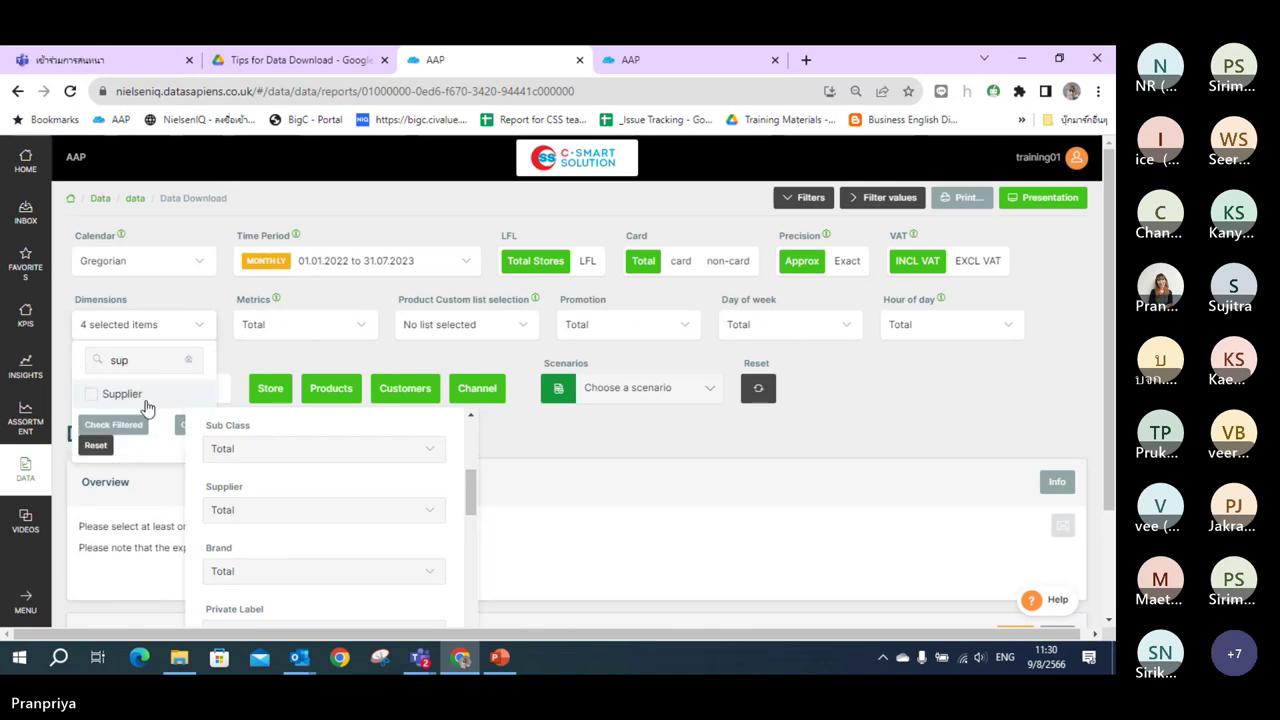
pyautogui.click(145, 400)
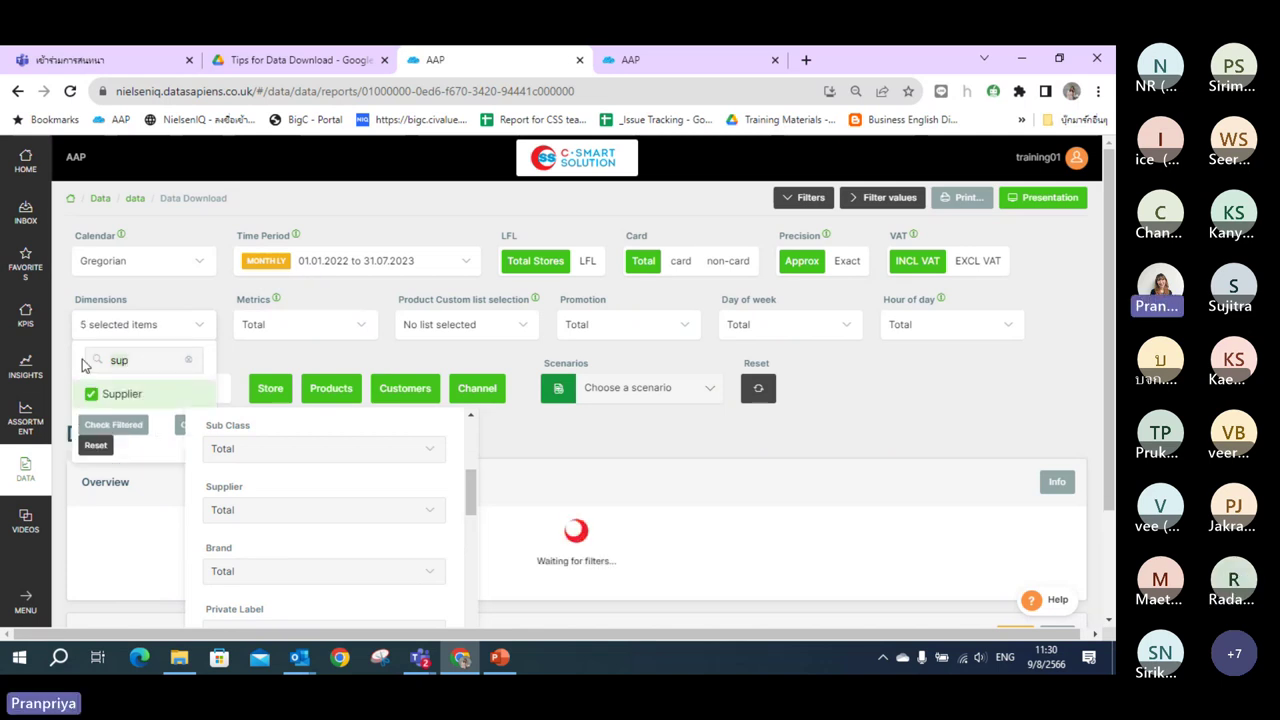
# Step: Search 'bar' and 'bra' to add Barcode and Brand as dimensions
pyautogui.press('BackSpace')
pyautogui.press('BackSpace')
pyautogui.press('BackSpace')
pyautogui.write('bar')
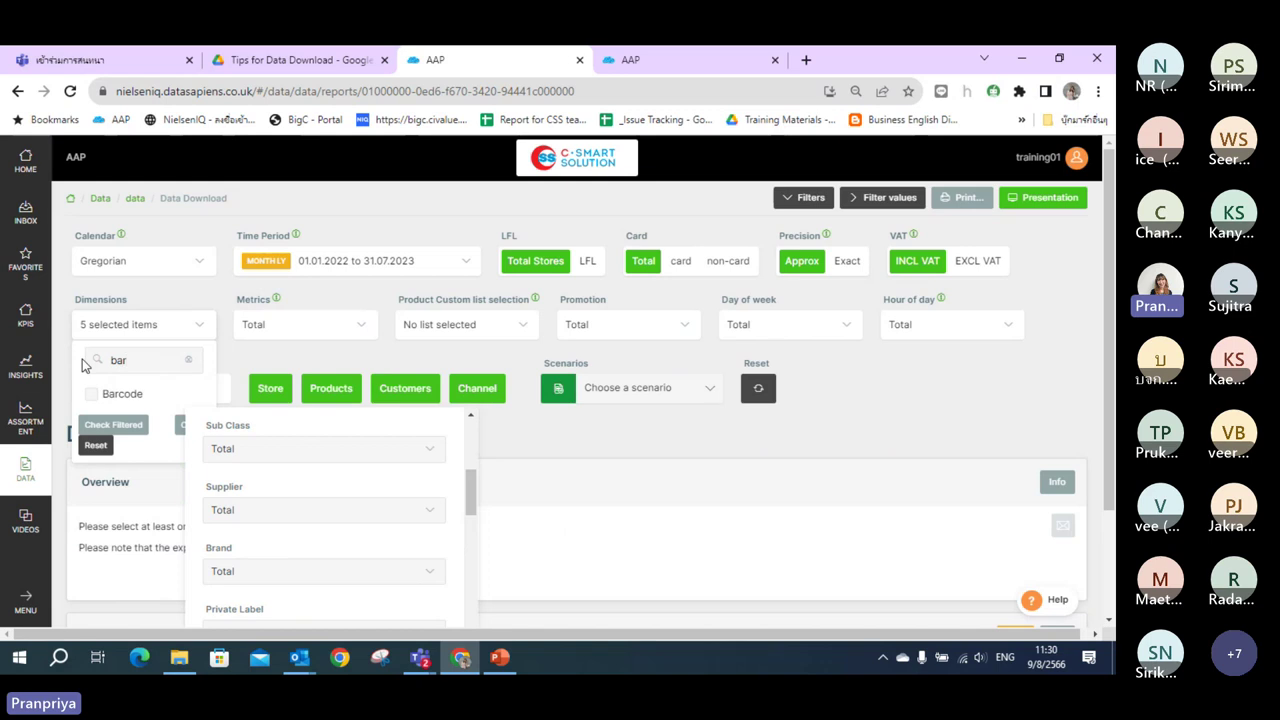
pyautogui.click(106, 392)
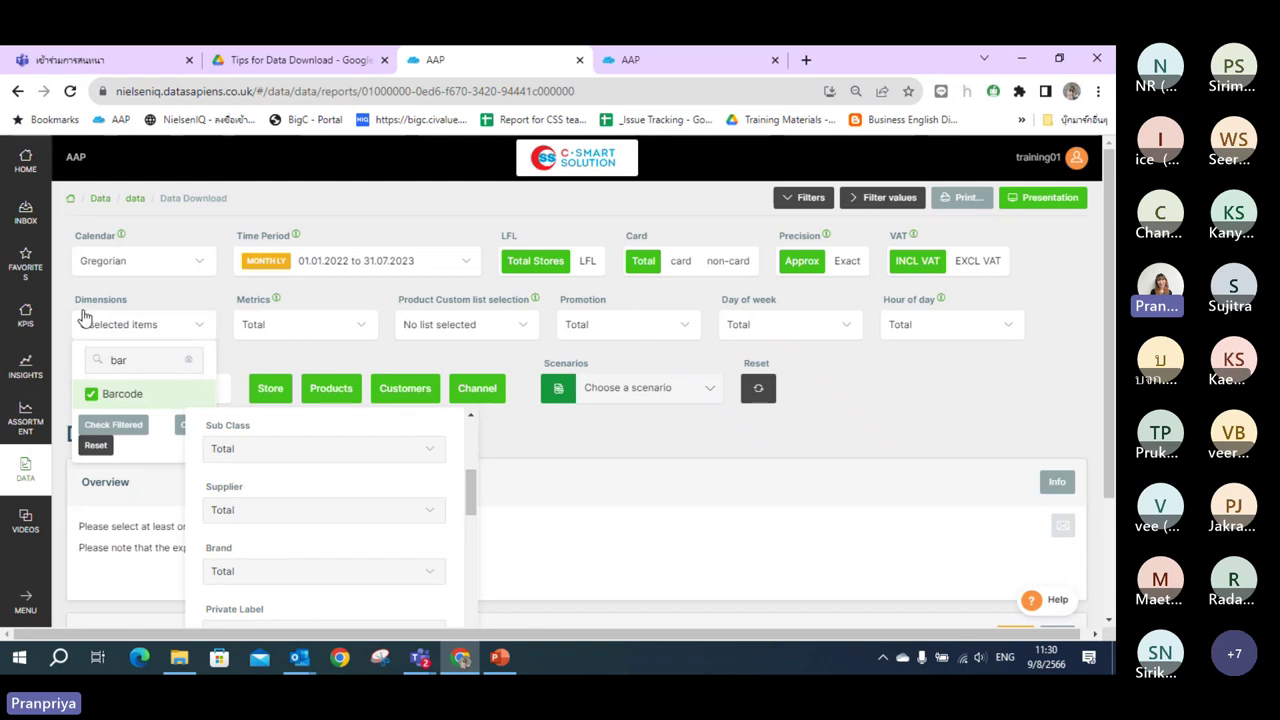
pyautogui.moveTo(474, 507); pyautogui.dragTo(471, 430)
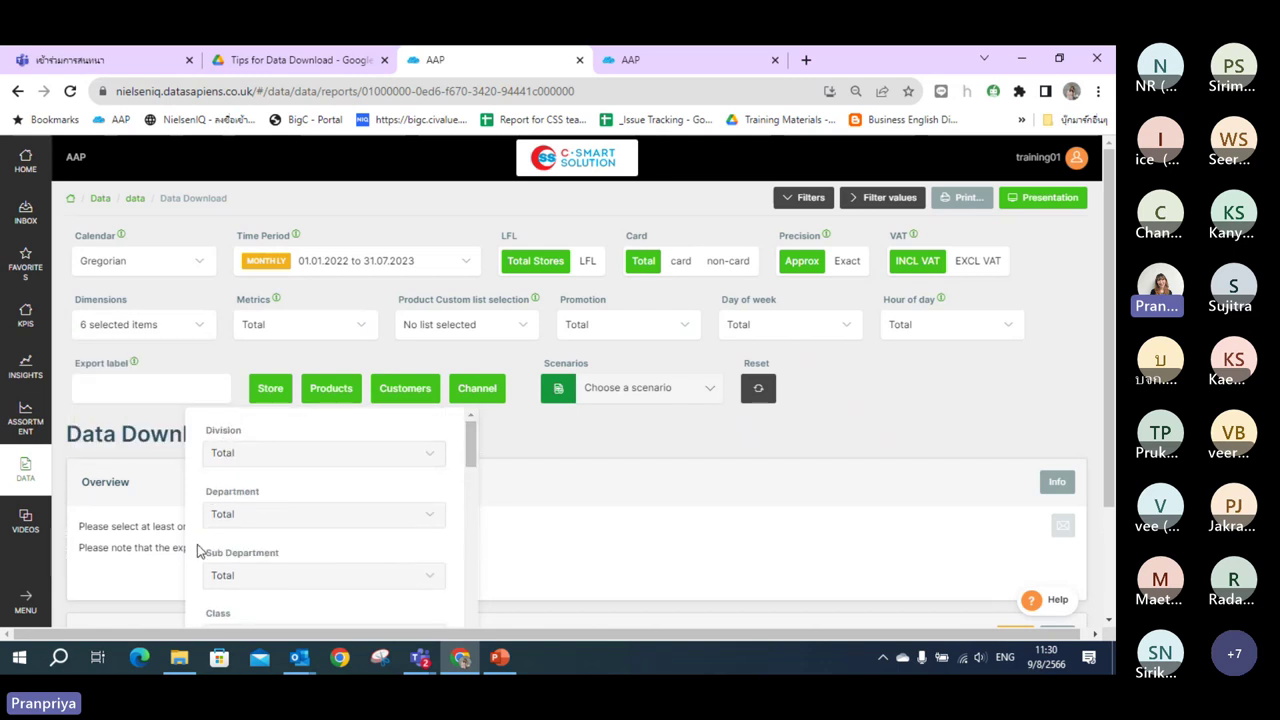
pyautogui.moveTo(471, 445)
pyautogui.mouseDown()
pyautogui.moveTo(476, 590)
pyautogui.moveTo(466, 429)
pyautogui.mouseUp()
pyautogui.click(190, 333)
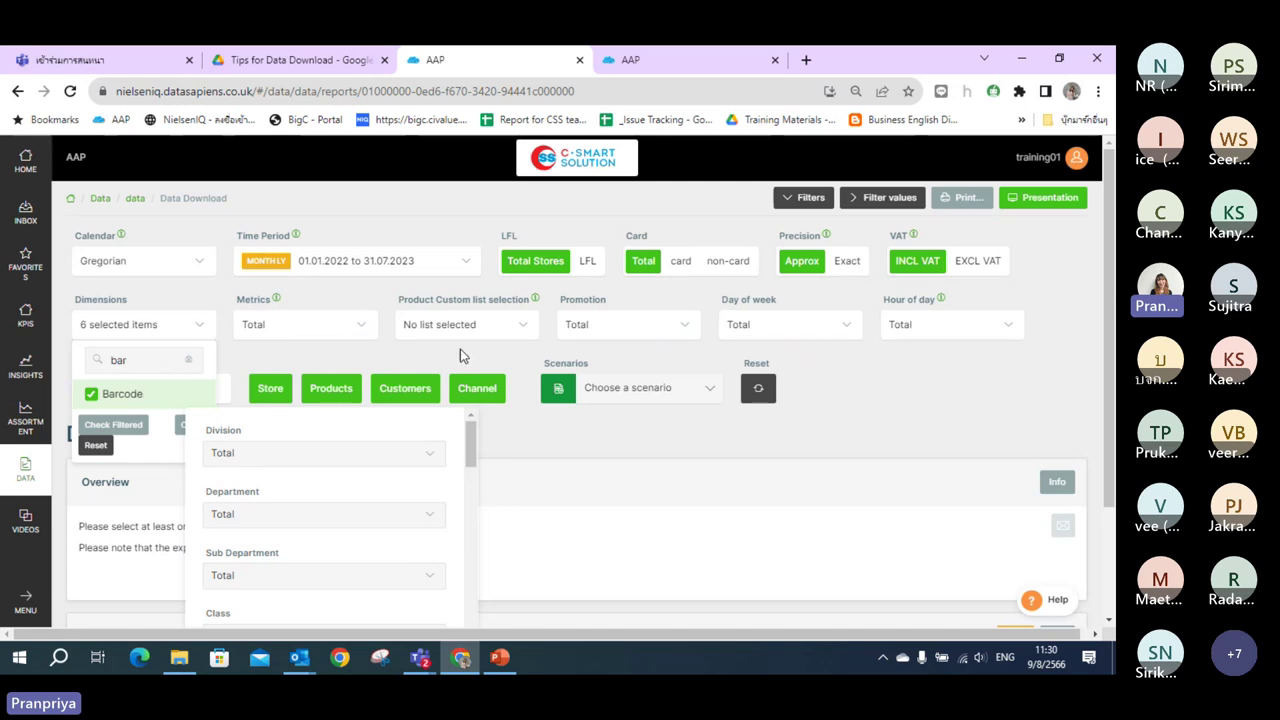
pyautogui.click(346, 400)
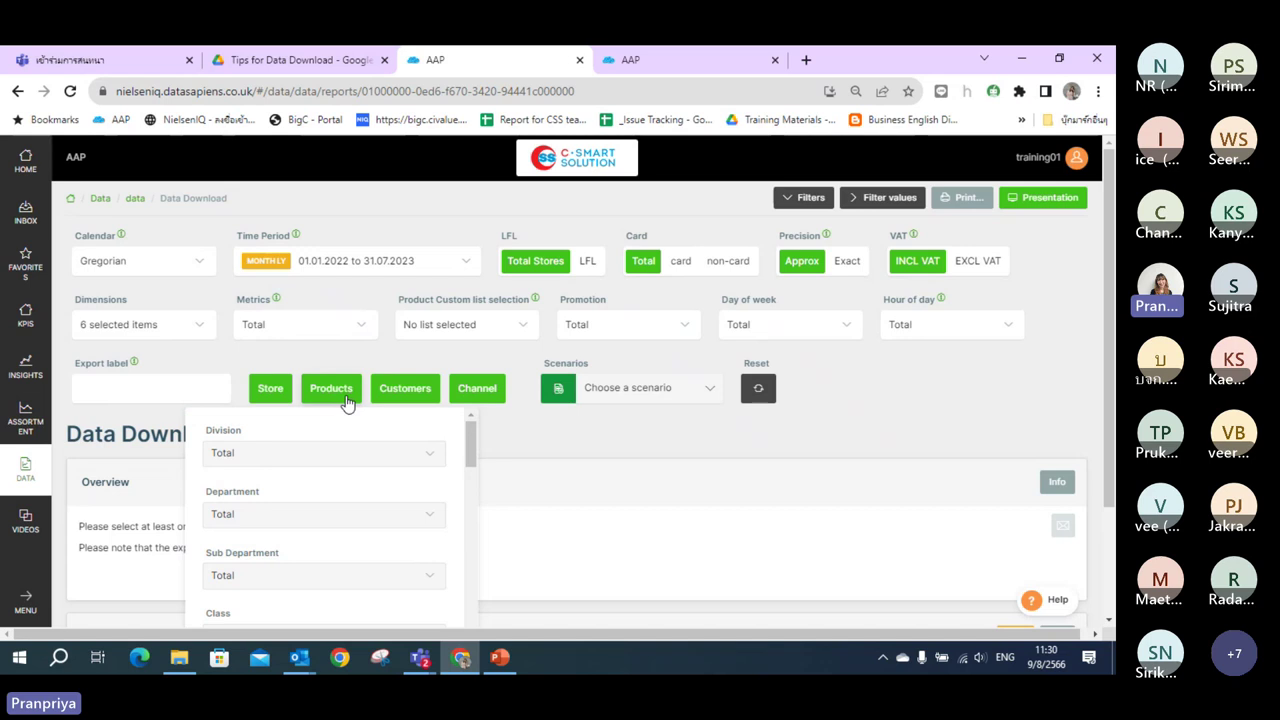
pyautogui.click(198, 330)
pyautogui.write('bra')
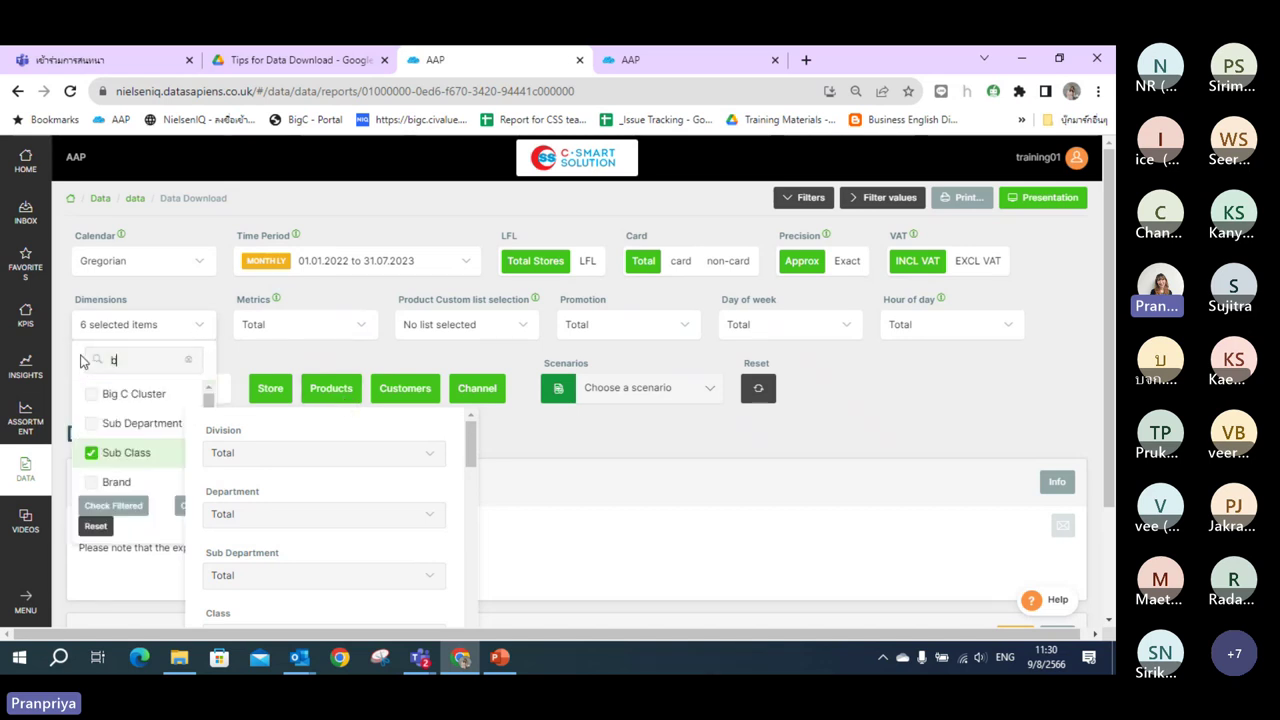
pyautogui.click(120, 394)
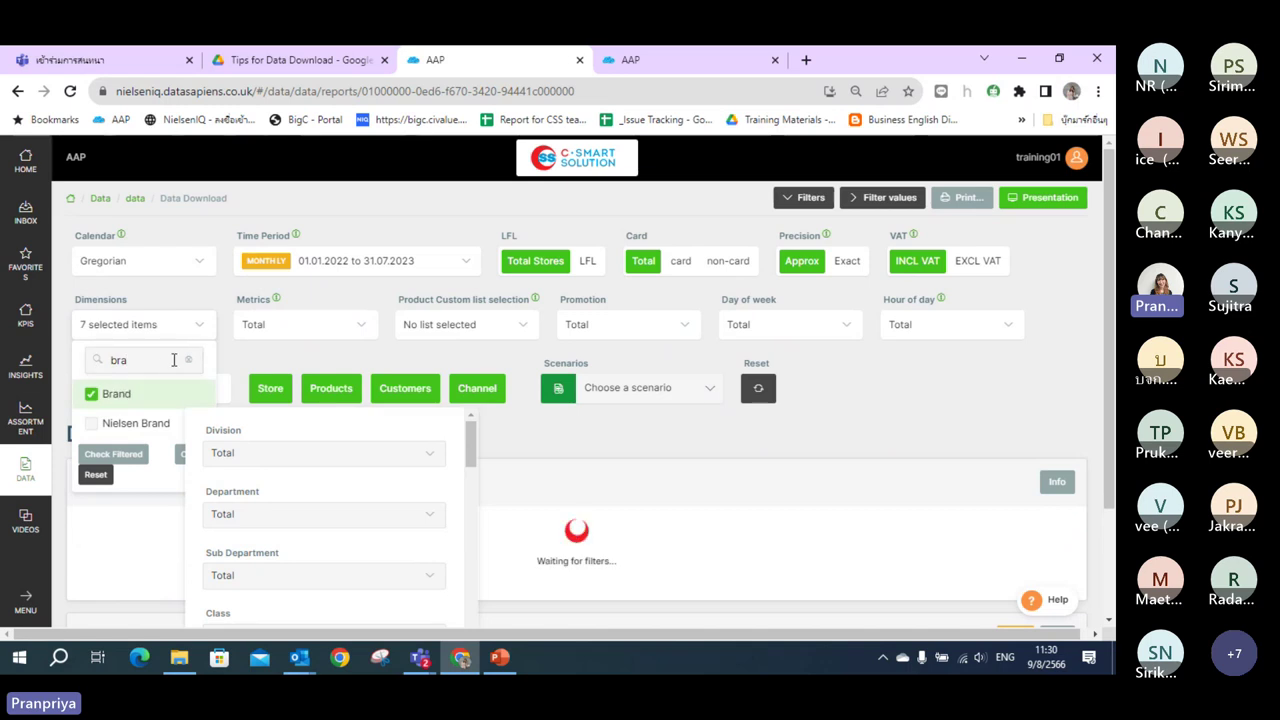
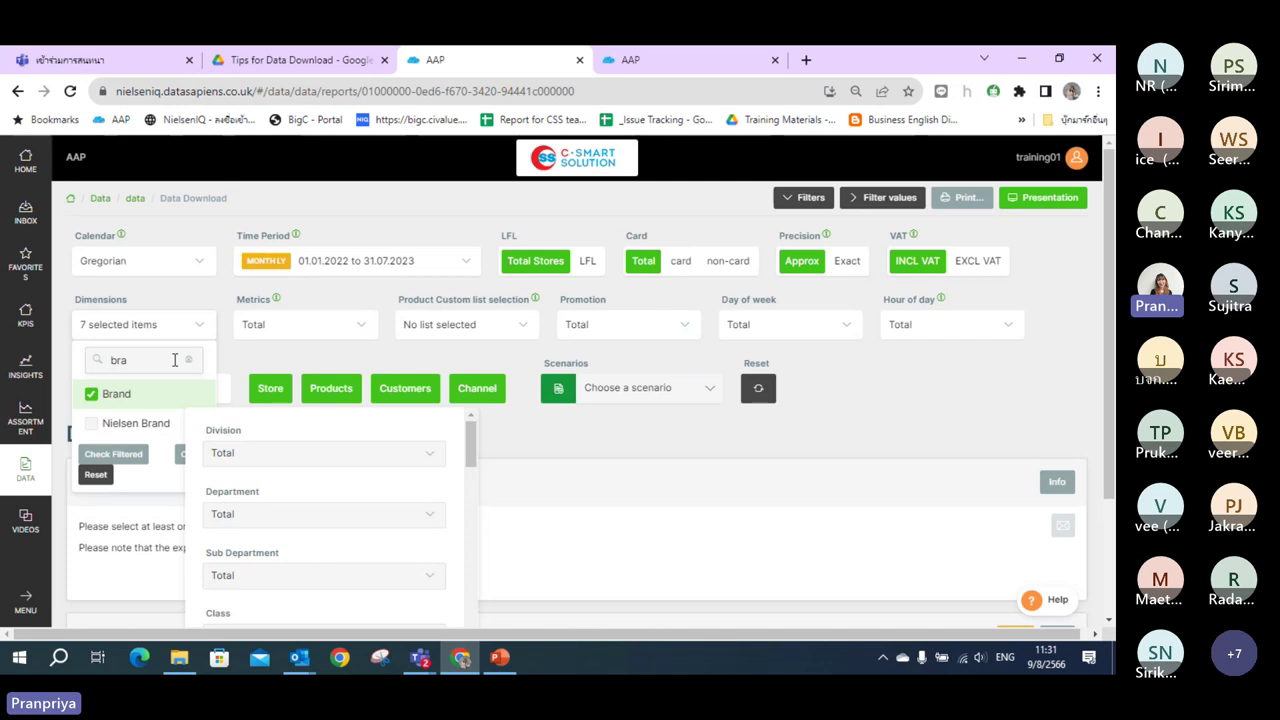
# Step: Tick Nielsen Brand in the Dimensions list for eight dimensions, then close the Products panel
pyautogui.moveTo(477, 442); pyautogui.dragTo(447, 438)
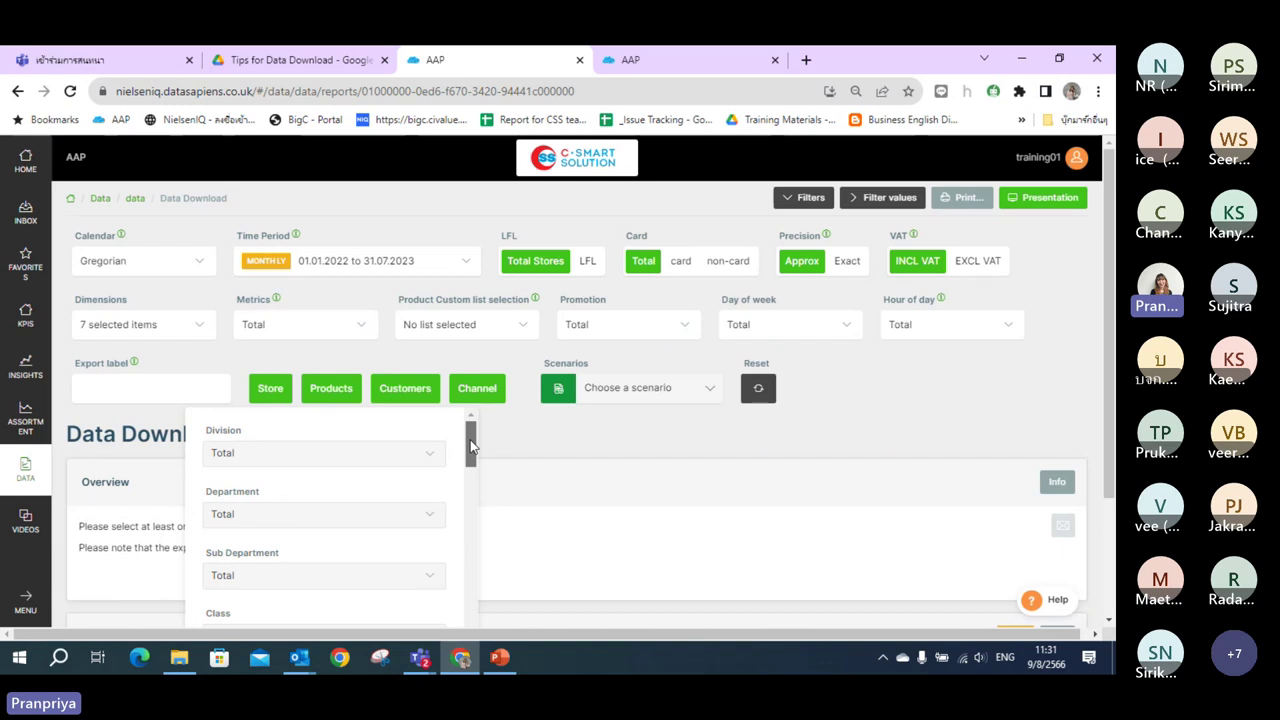
pyautogui.moveTo(471, 446); pyautogui.dragTo(478, 560)
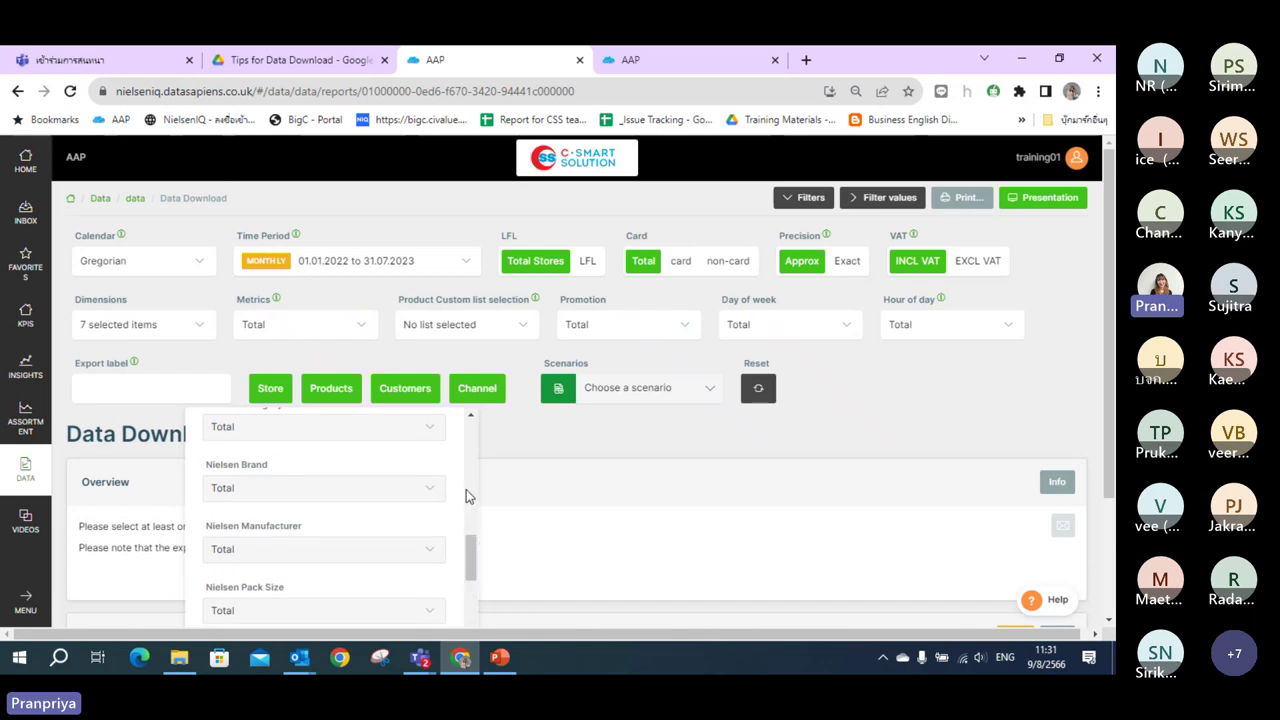
pyautogui.click(130, 330)
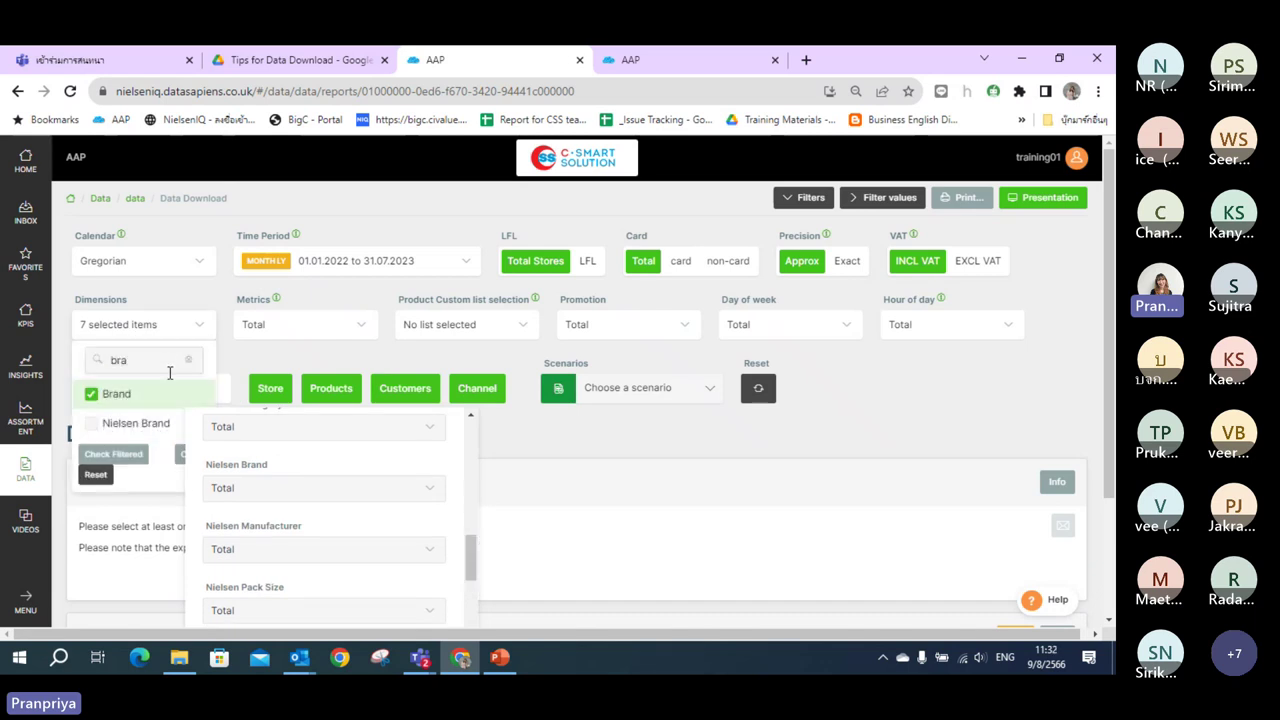
pyautogui.click(131, 424)
pyautogui.click(171, 329)
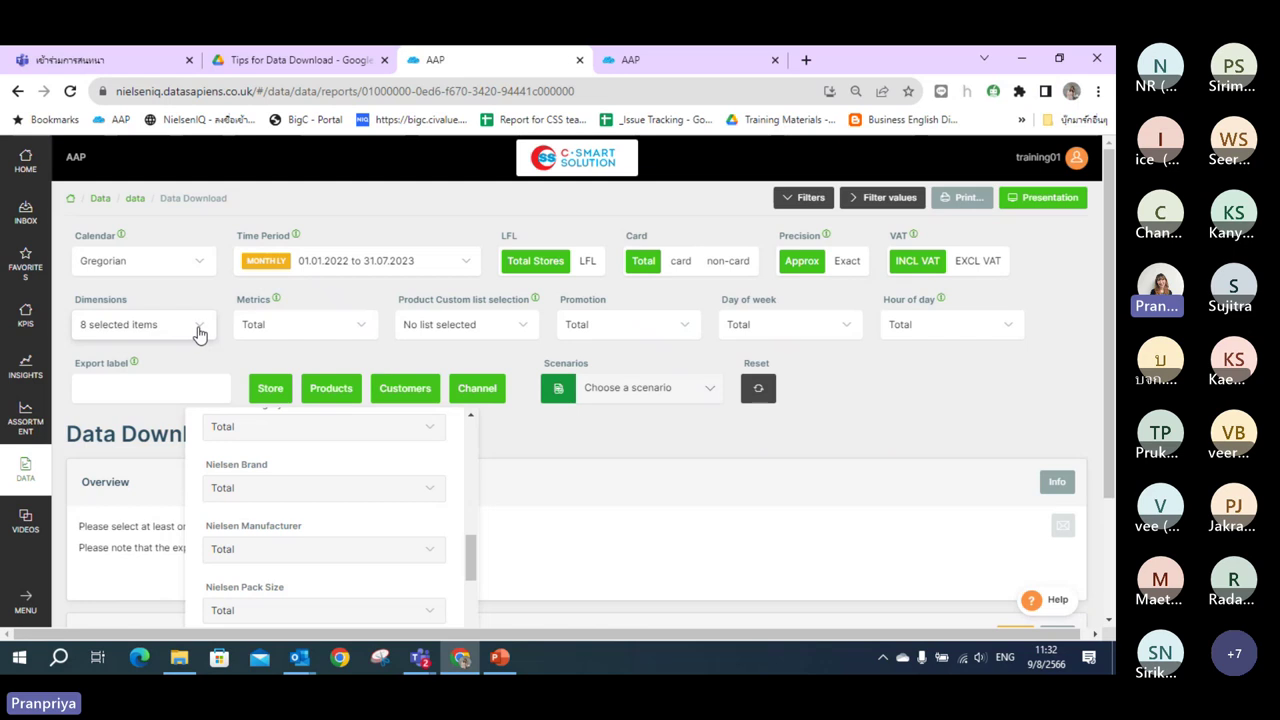
pyautogui.click(325, 390)
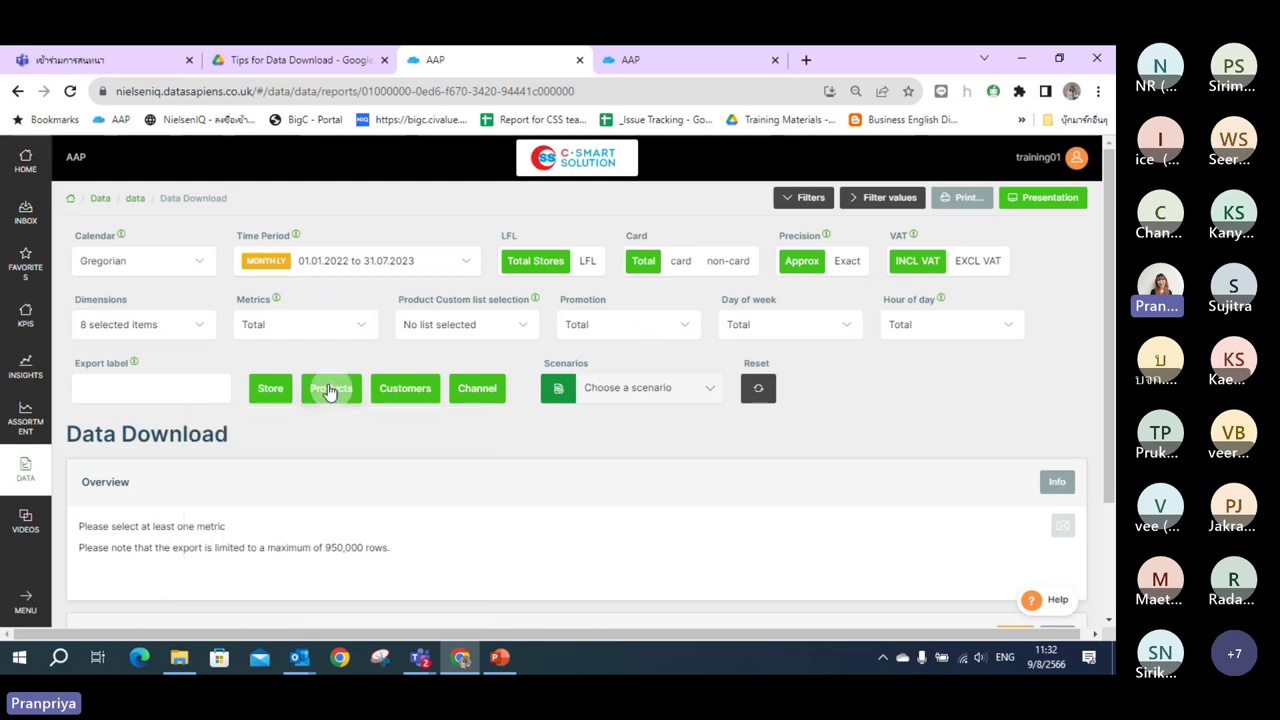
pyautogui.click(860, 197)
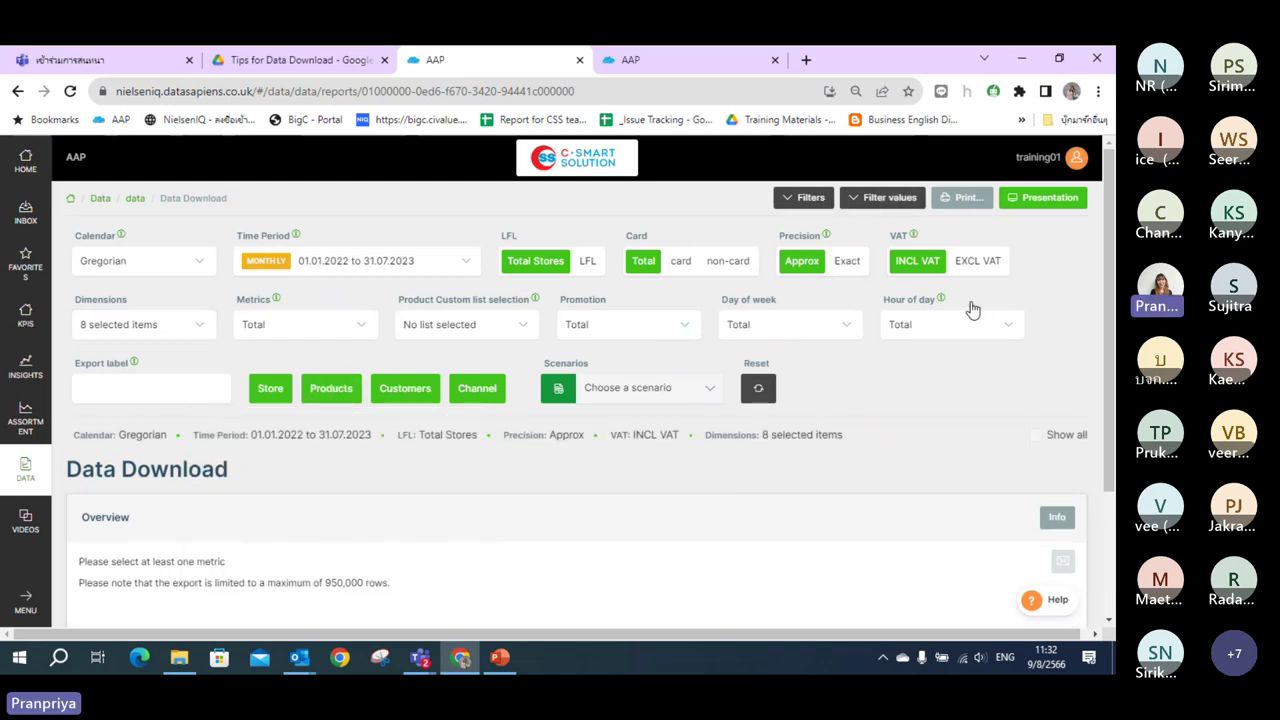
# Step: Expand the Filter values summary with Show all to list the eight dimensions, then view the customer filters
pyautogui.click(870, 205)
pyautogui.click(866, 208)
pyautogui.click(1036, 435)
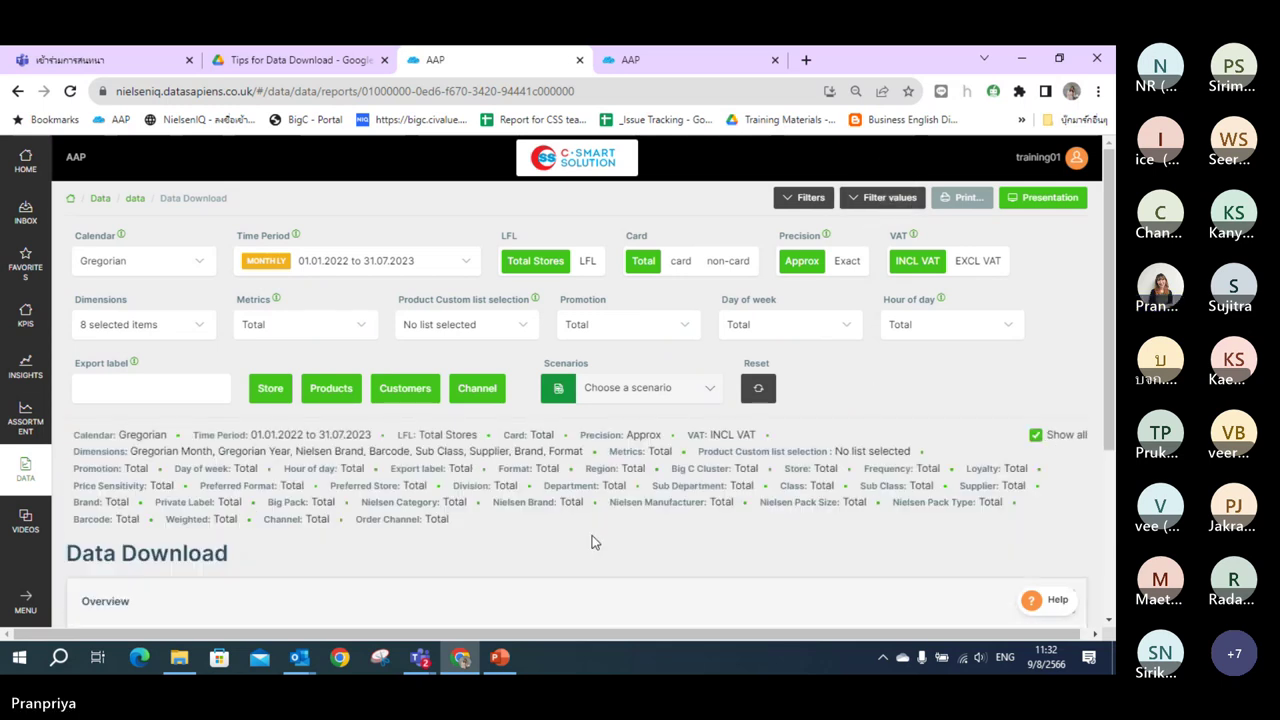
pyautogui.moveTo(130, 451); pyautogui.dragTo(586, 456)
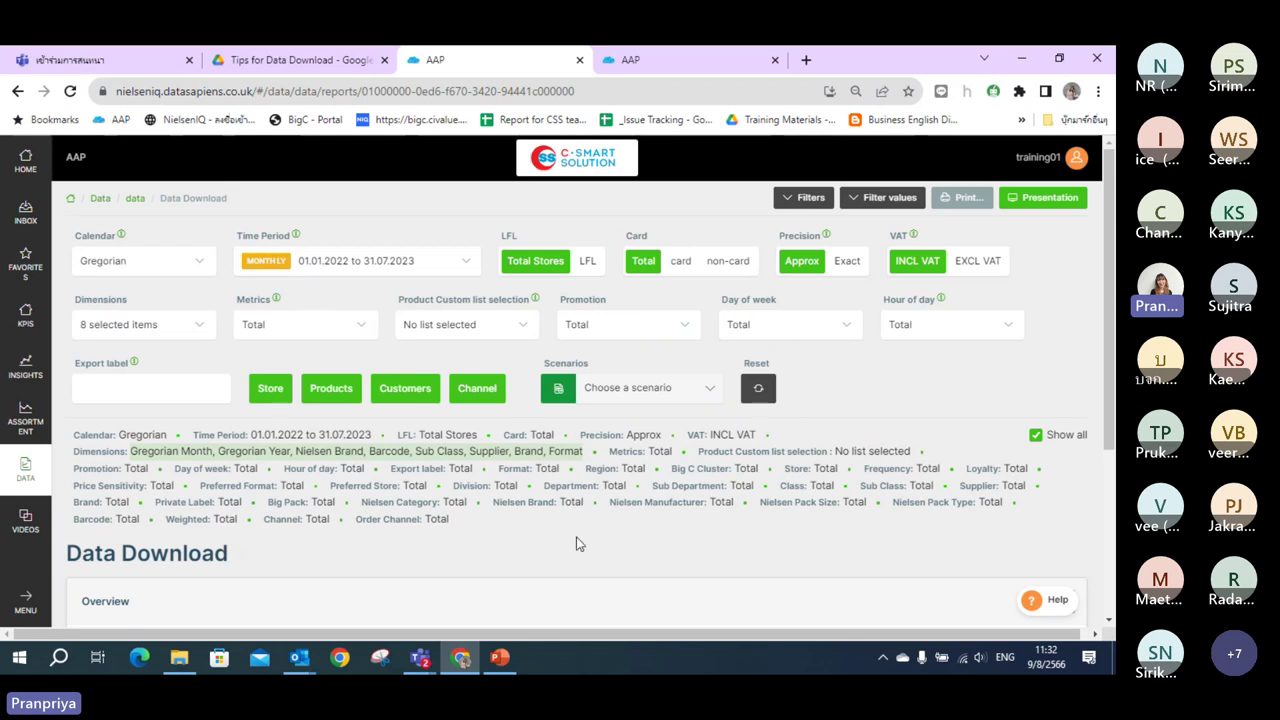
pyautogui.click(425, 392)
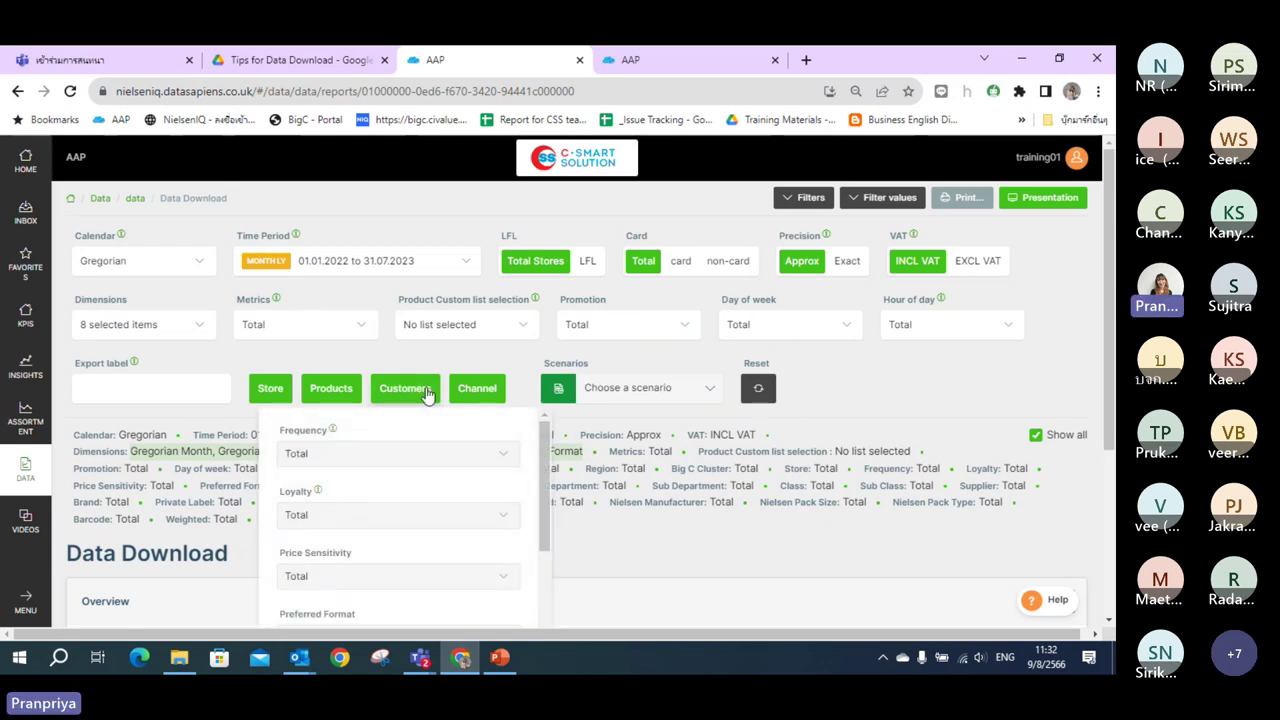
pyautogui.scroll(-3, 443, 466)
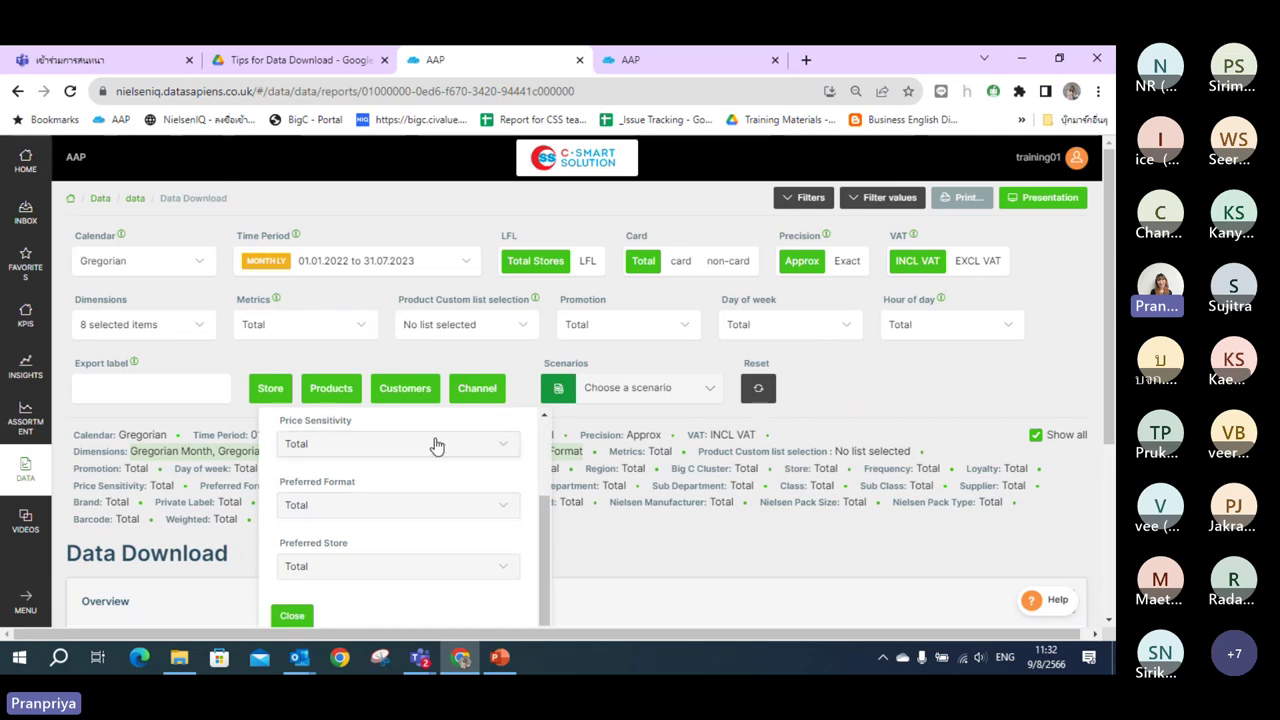
pyautogui.scroll(3, 437, 505)
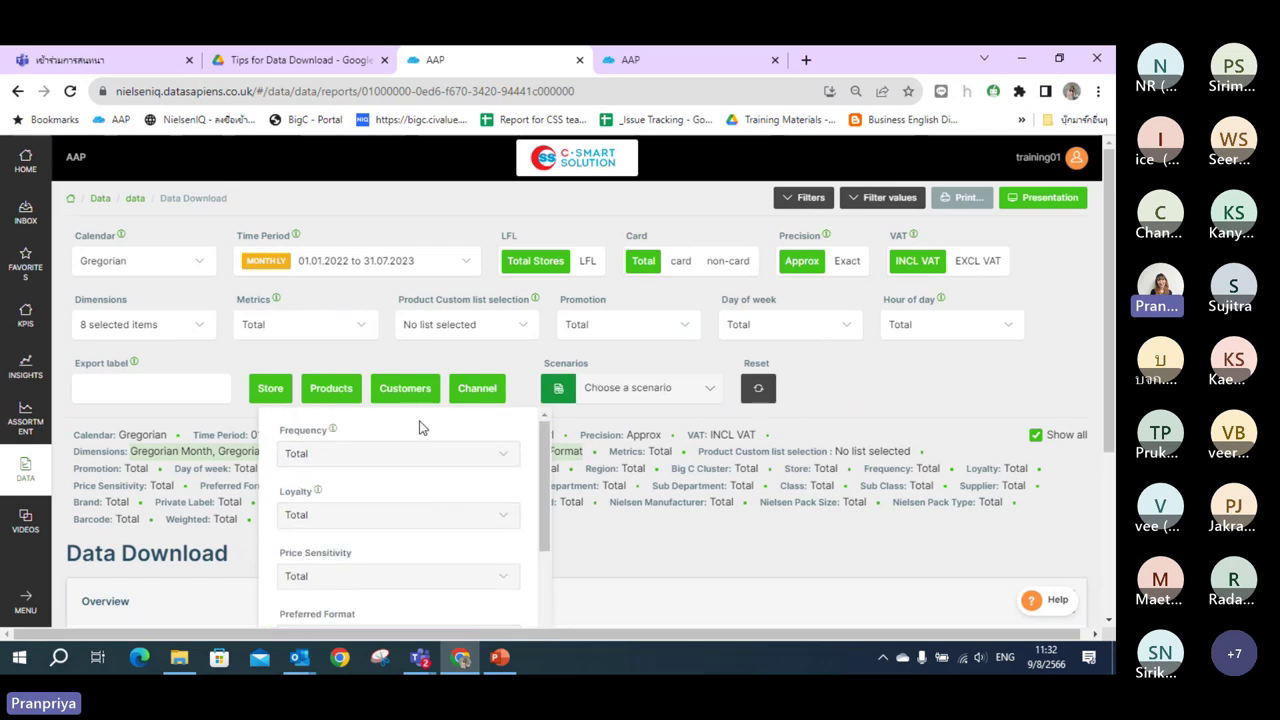
pyautogui.scroll(-3, 415, 500)
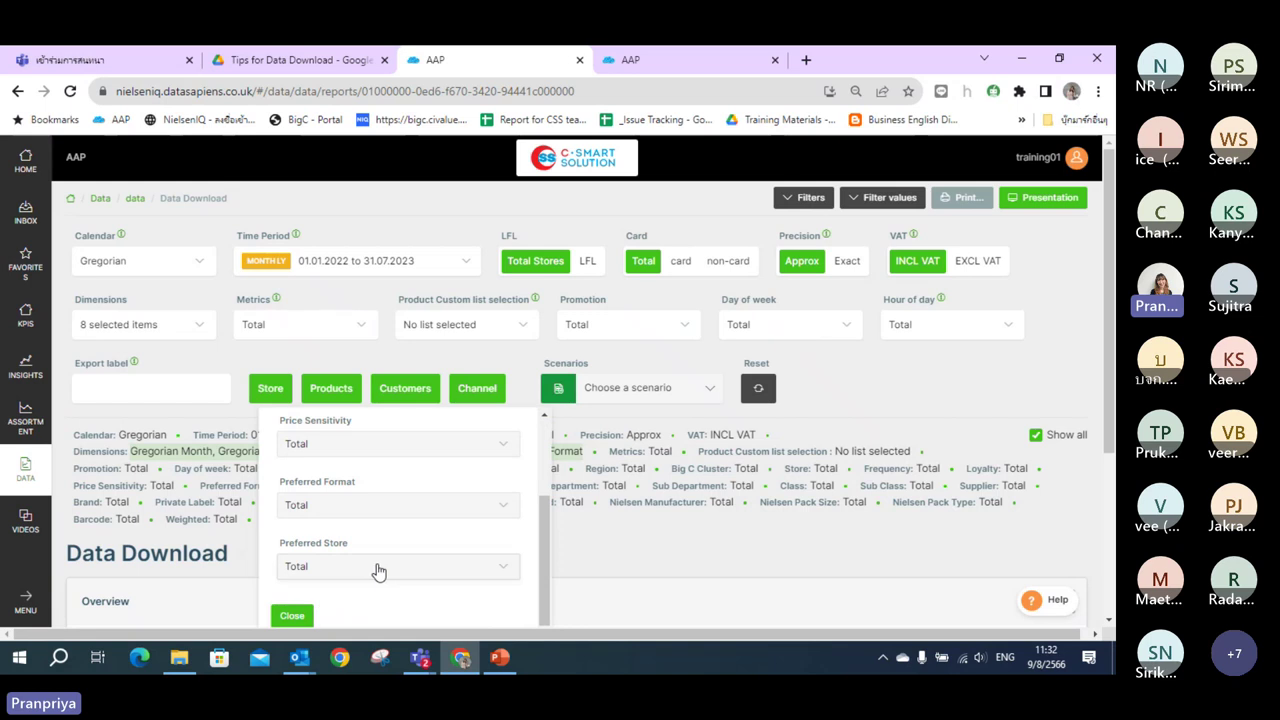
pyautogui.scroll(3, 380, 555)
pyautogui.click(400, 393)
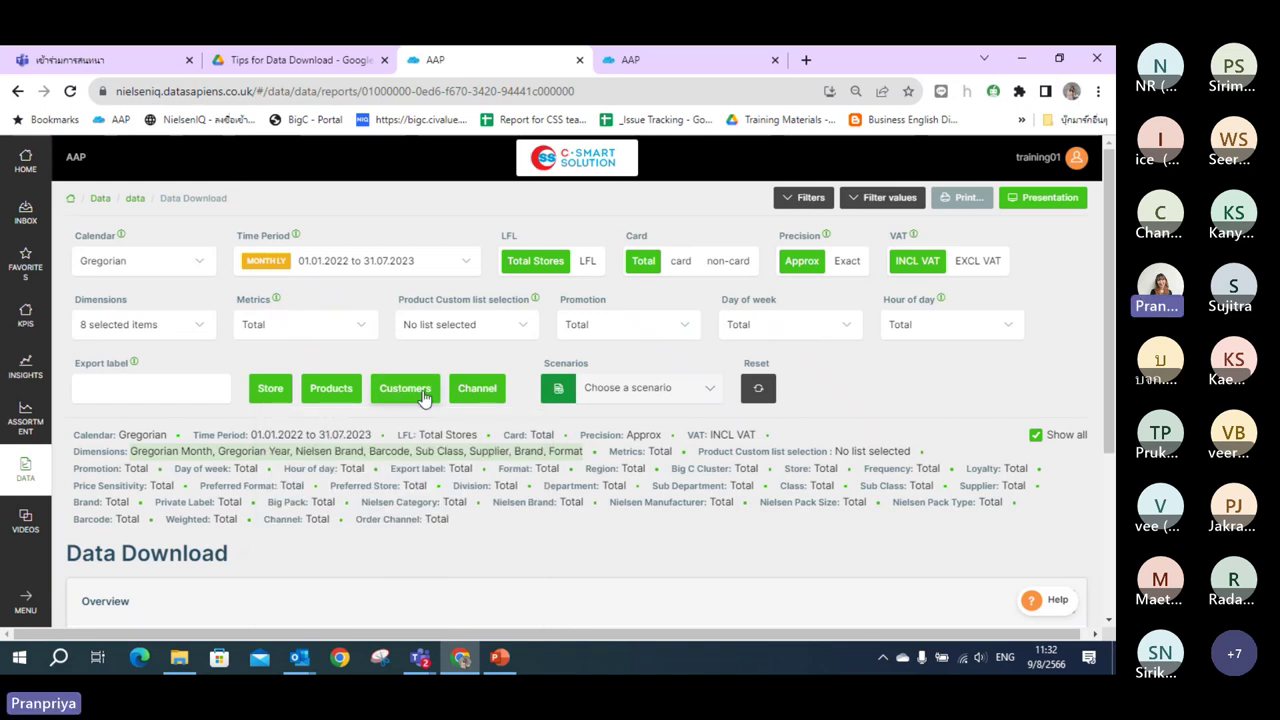
pyautogui.click(424, 397)
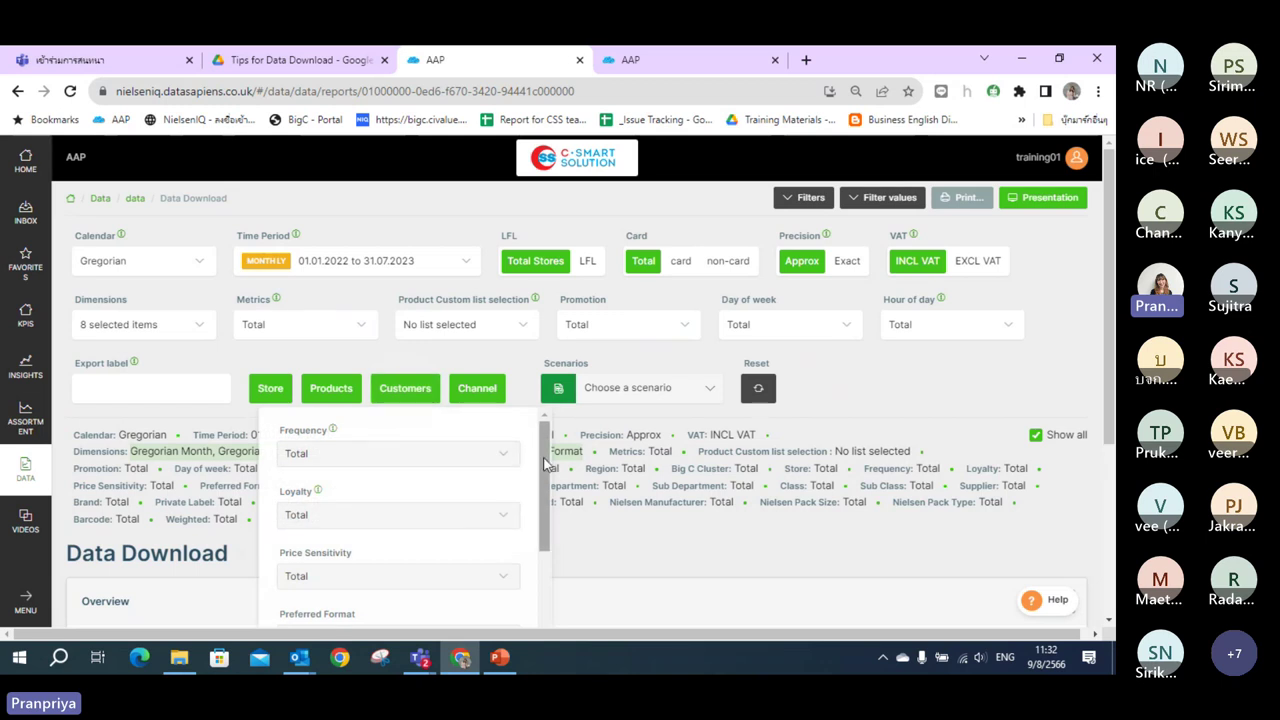
pyautogui.scroll(-1, 545, 463)
pyautogui.scroll(-1, 547, 505)
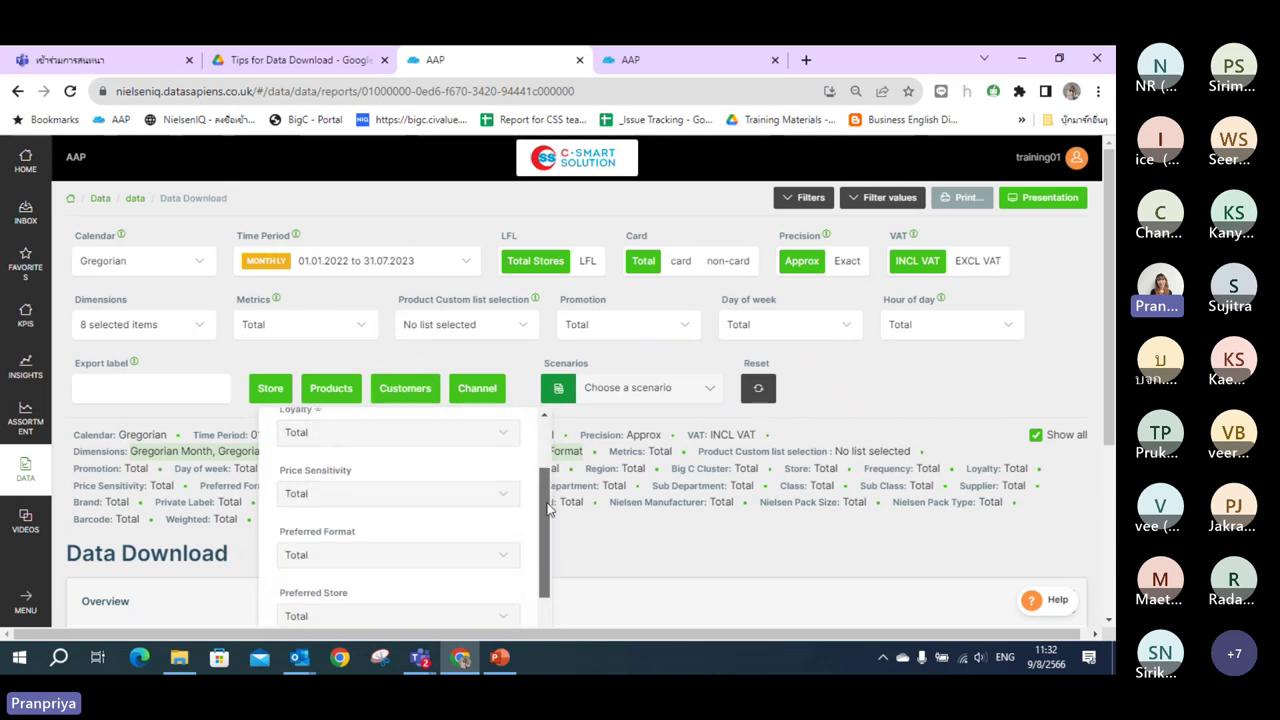
pyautogui.click(491, 494)
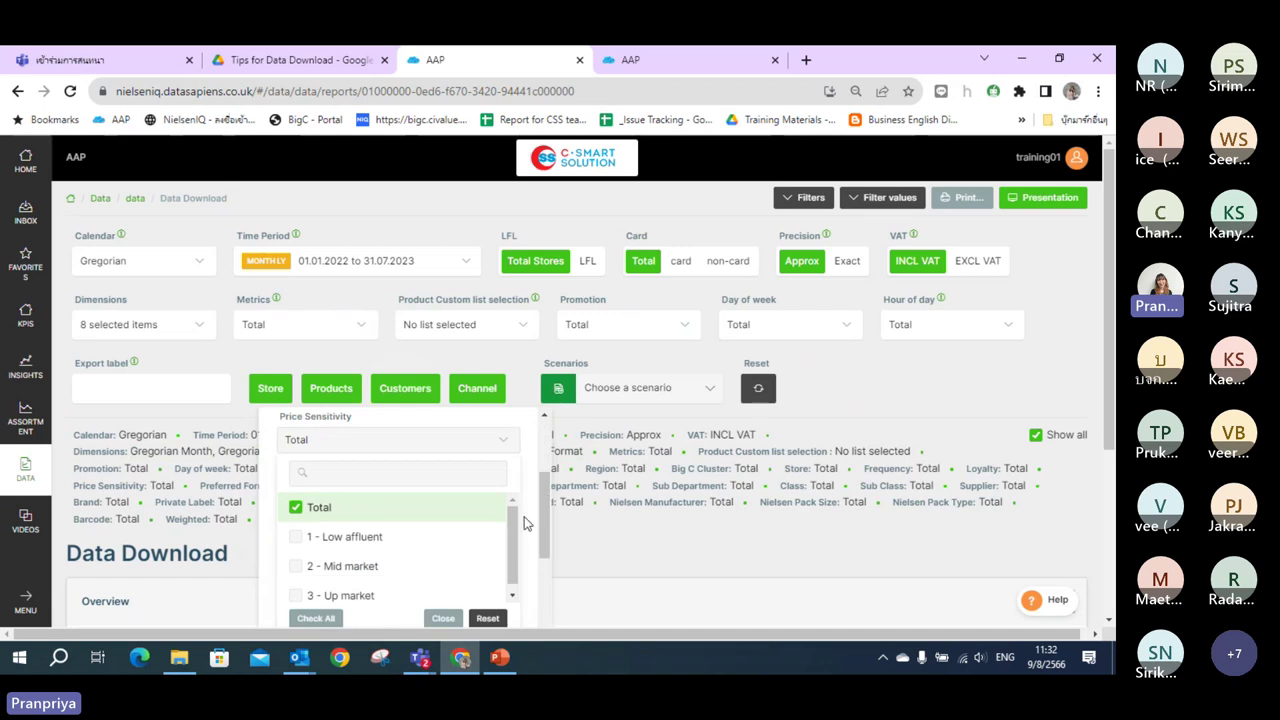
pyautogui.scroll(-1, 522, 520)
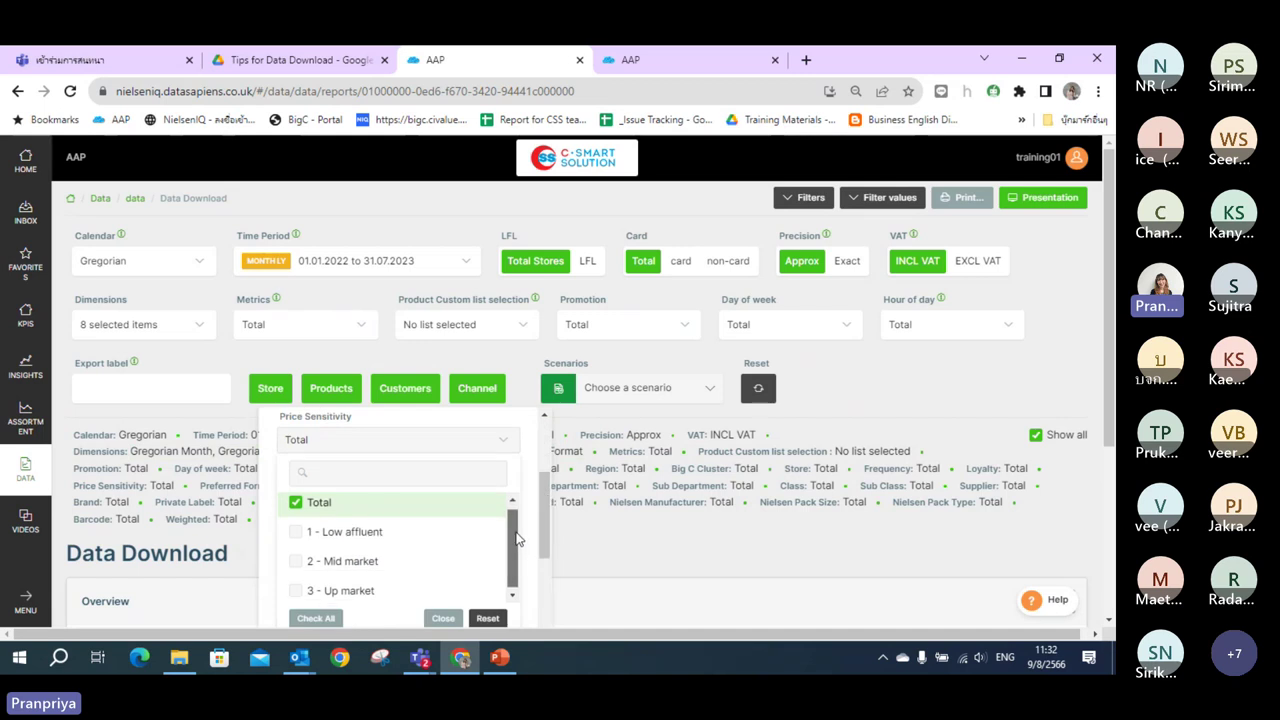
pyautogui.click(444, 620)
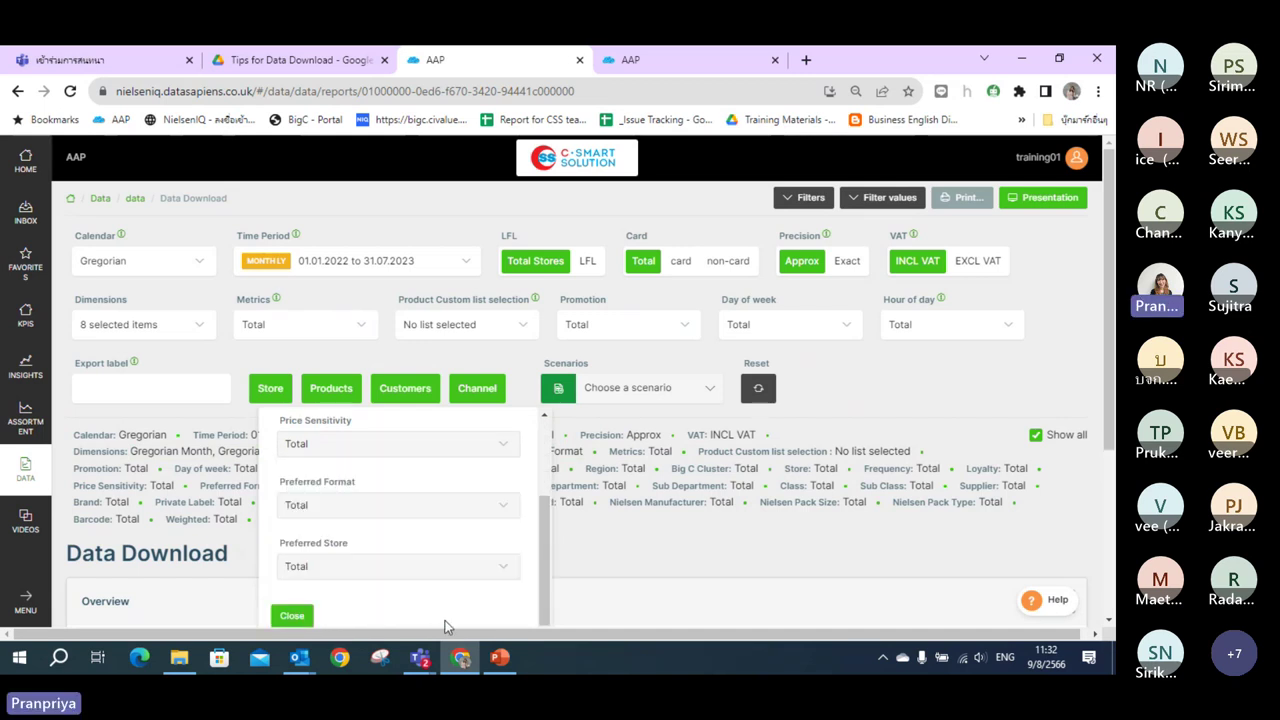
pyautogui.click(415, 392)
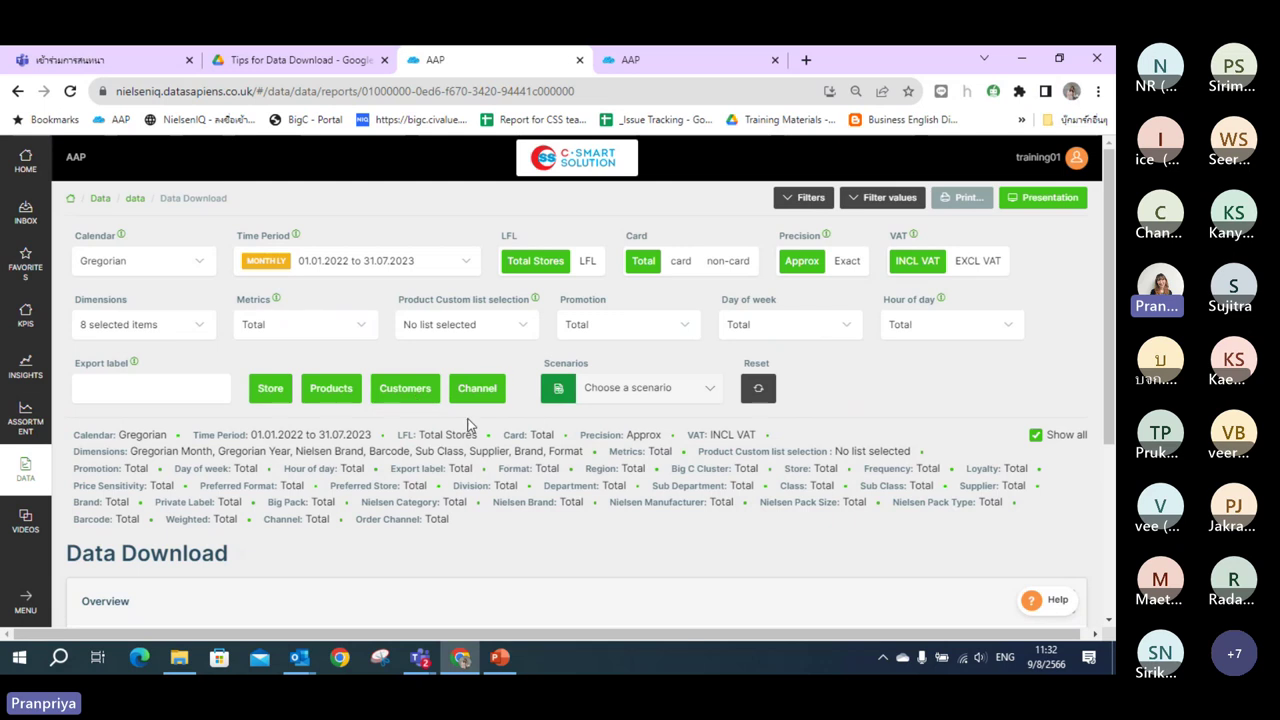
# Step: Browse the Channel and Order Channel choices in the Channel filter panel
pyautogui.click(485, 392)
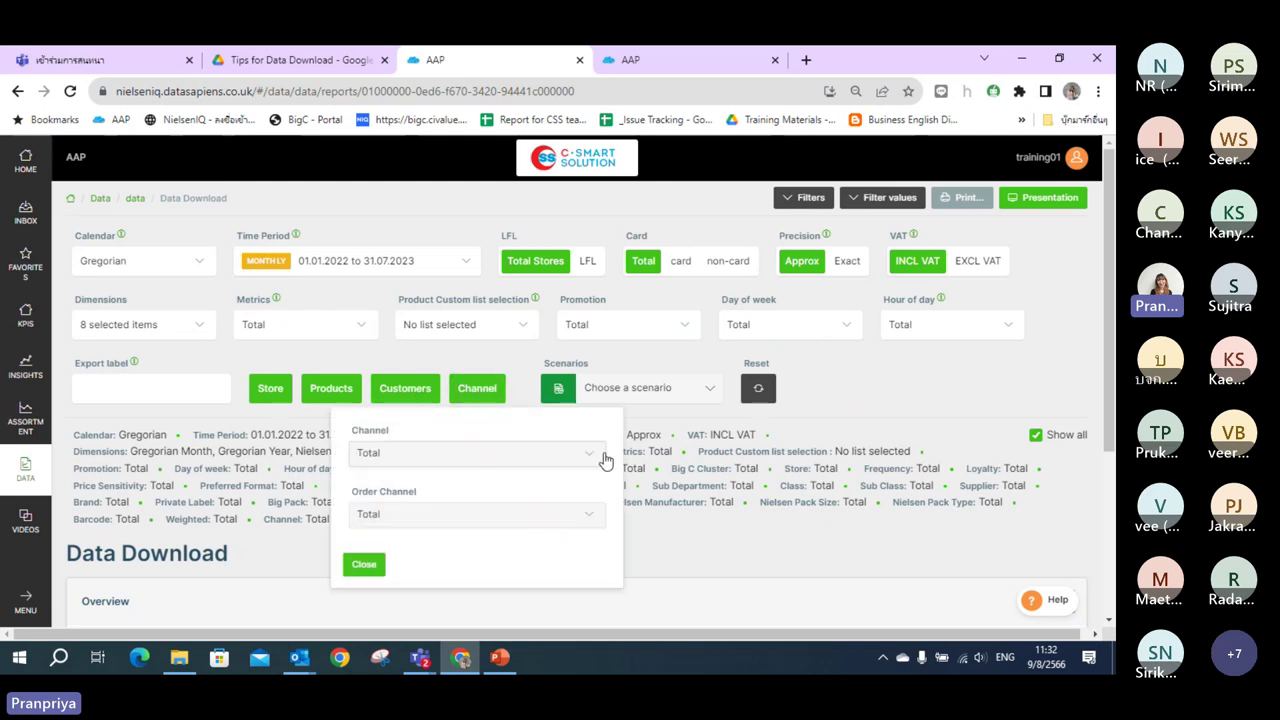
pyautogui.click(604, 456)
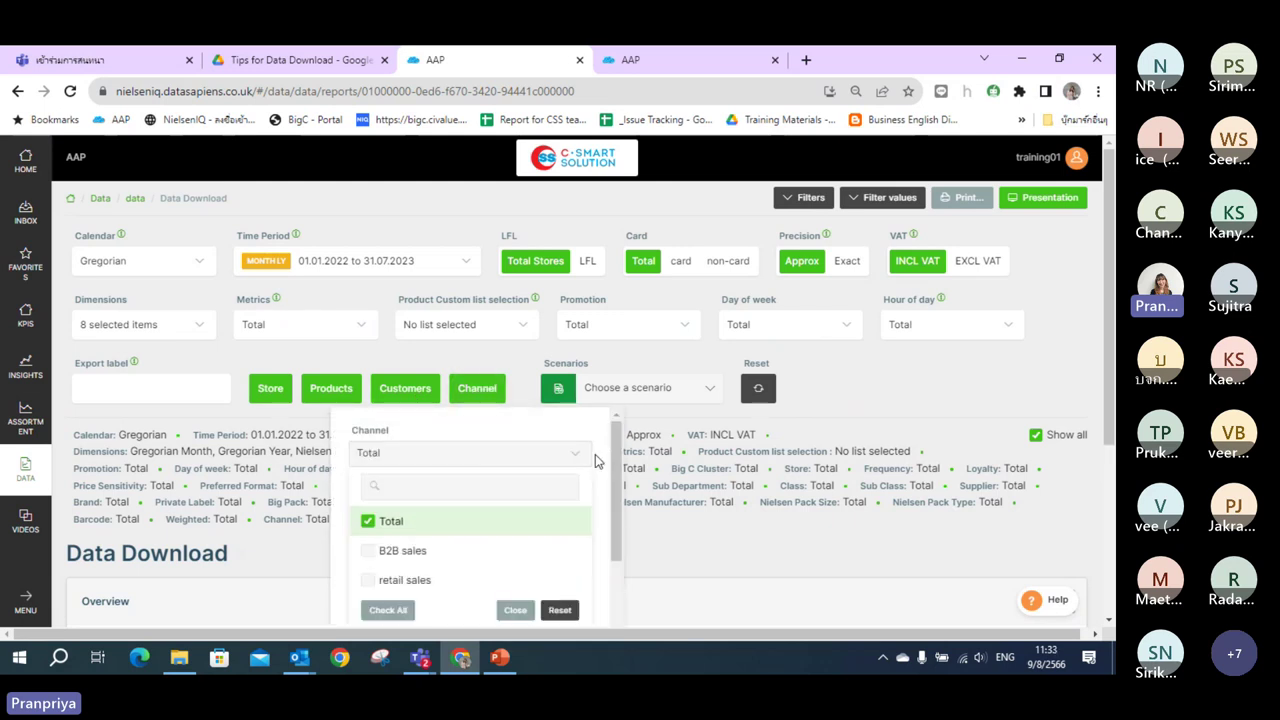
pyautogui.click(595, 454)
pyautogui.click(578, 515)
pyautogui.scroll(-2, 574, 523)
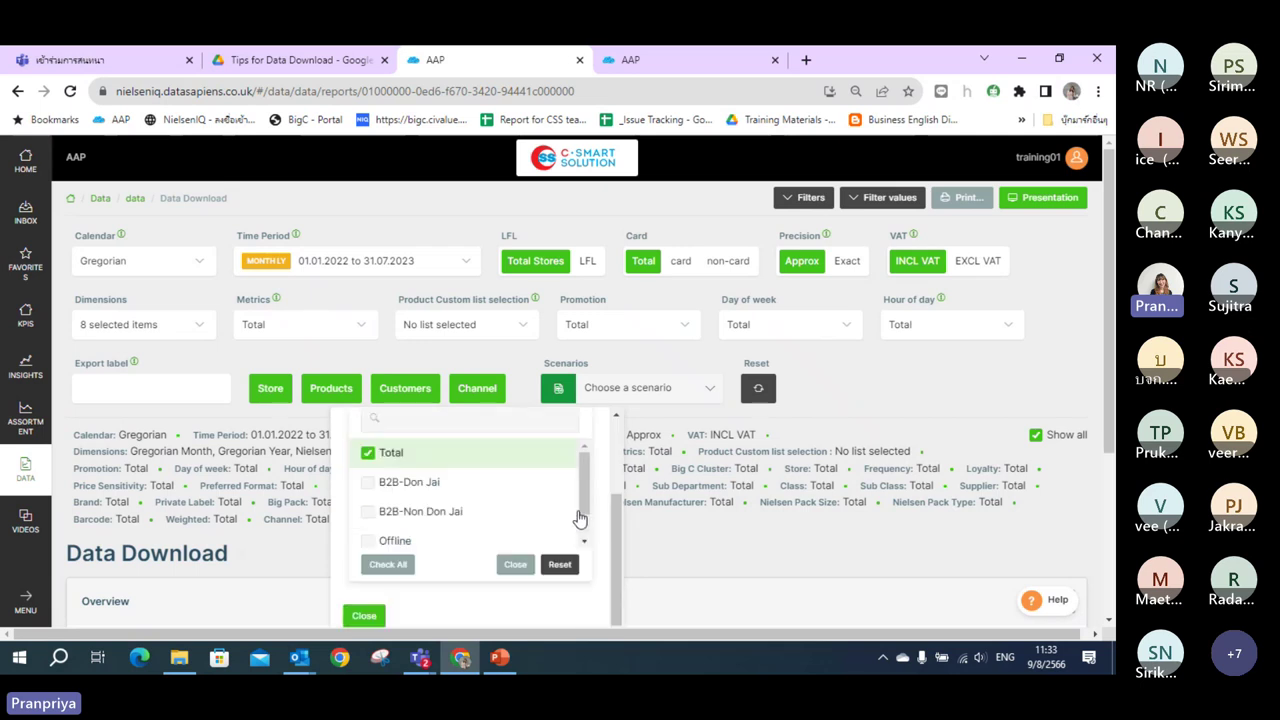
pyautogui.scroll(2, 563, 503)
pyautogui.click(574, 452)
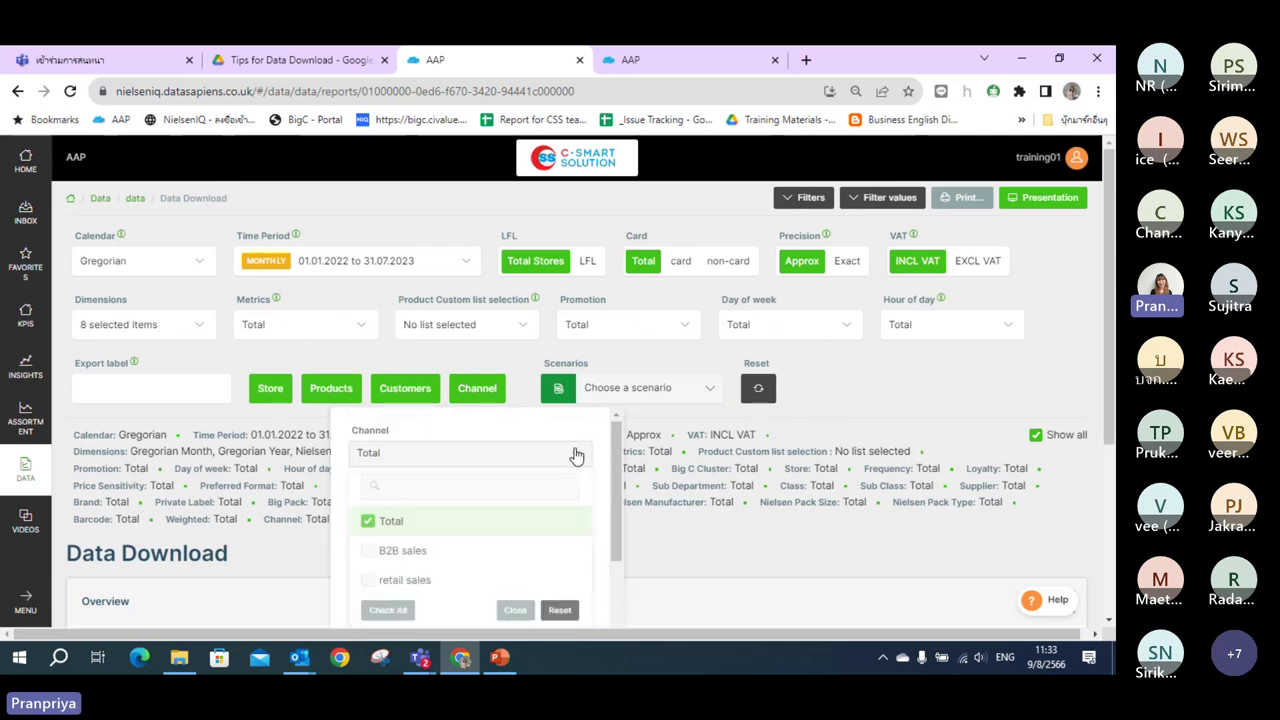
pyautogui.click(582, 462)
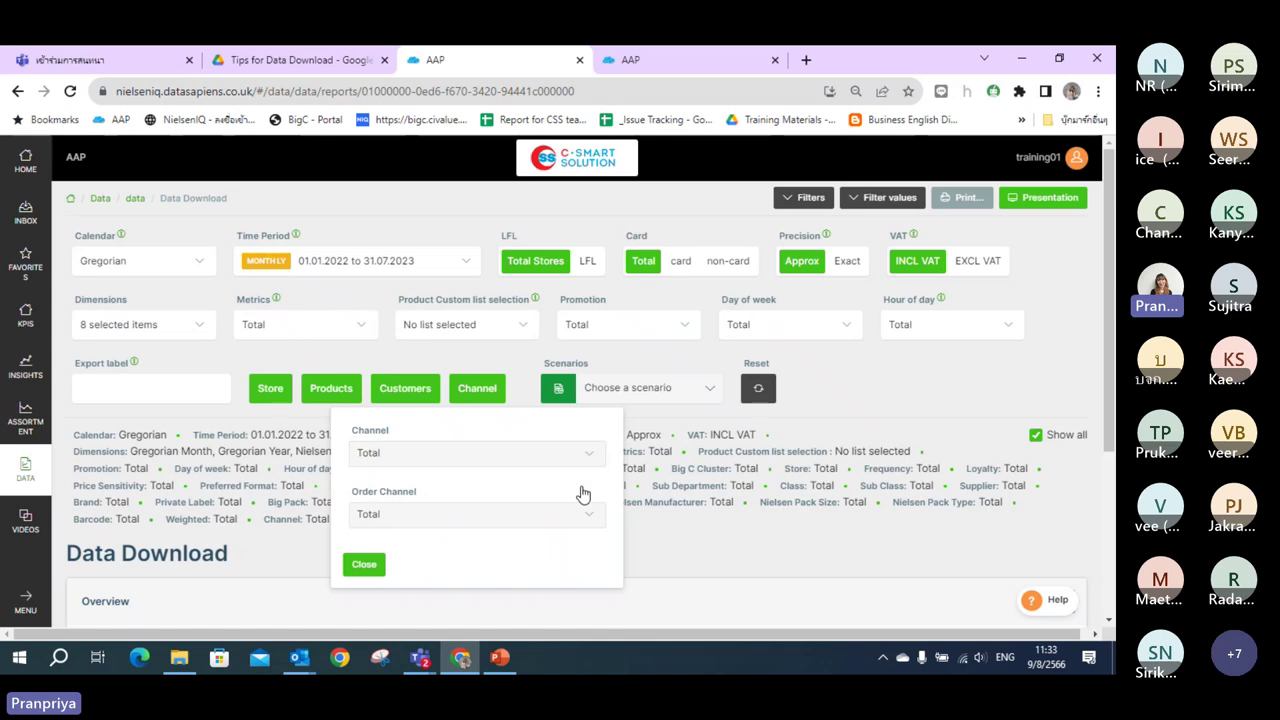
pyautogui.click(582, 465)
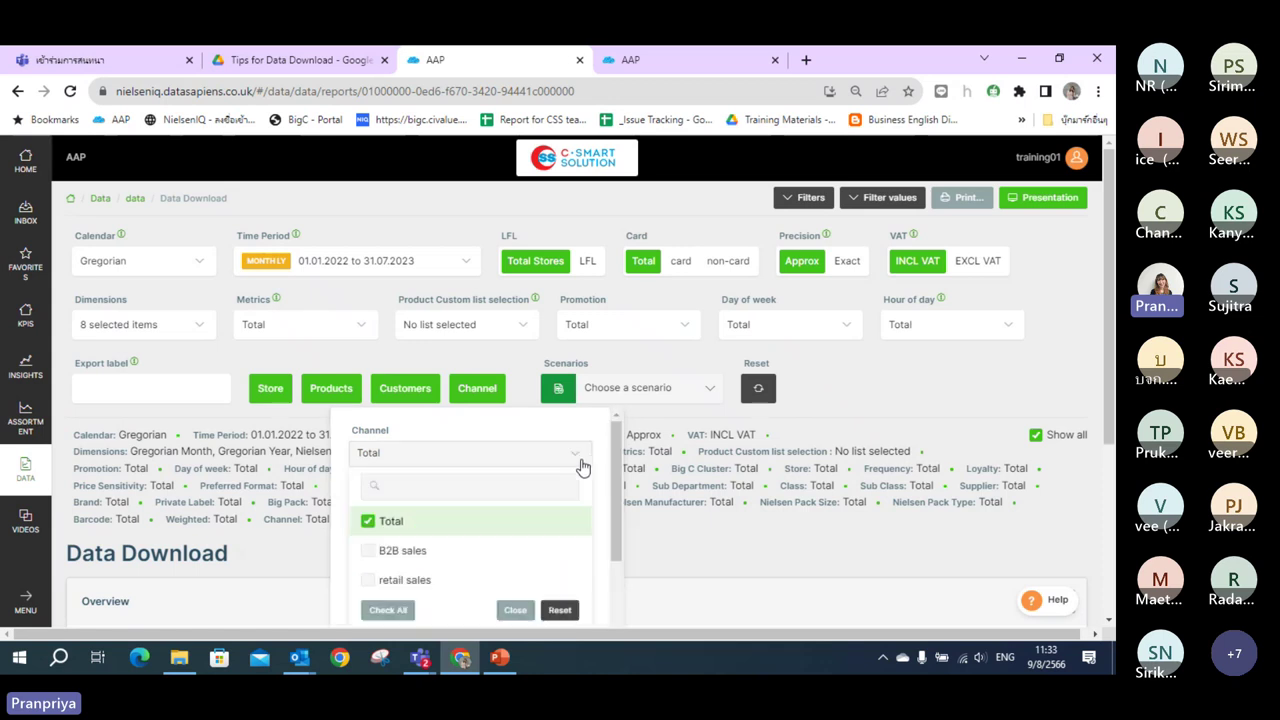
# Step: Limit Channel to retail sales, then reset the Channel filter back to Total
pyautogui.click(505, 581)
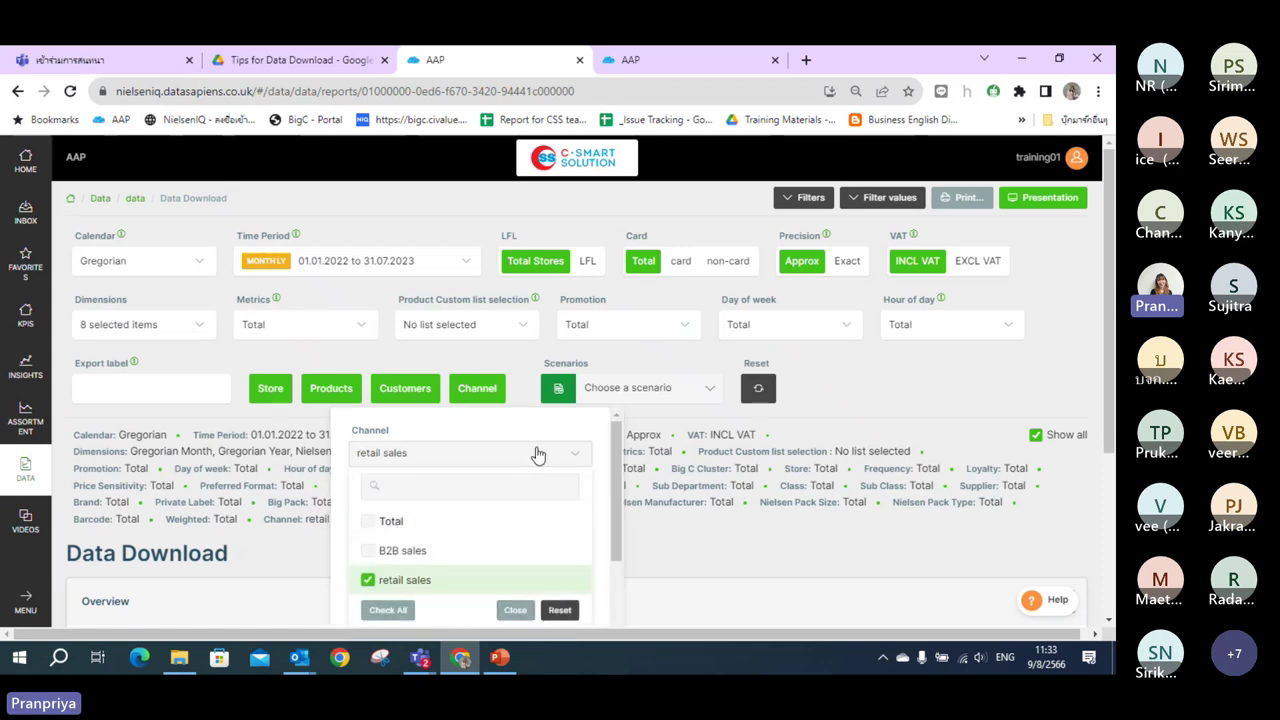
pyautogui.click(540, 455)
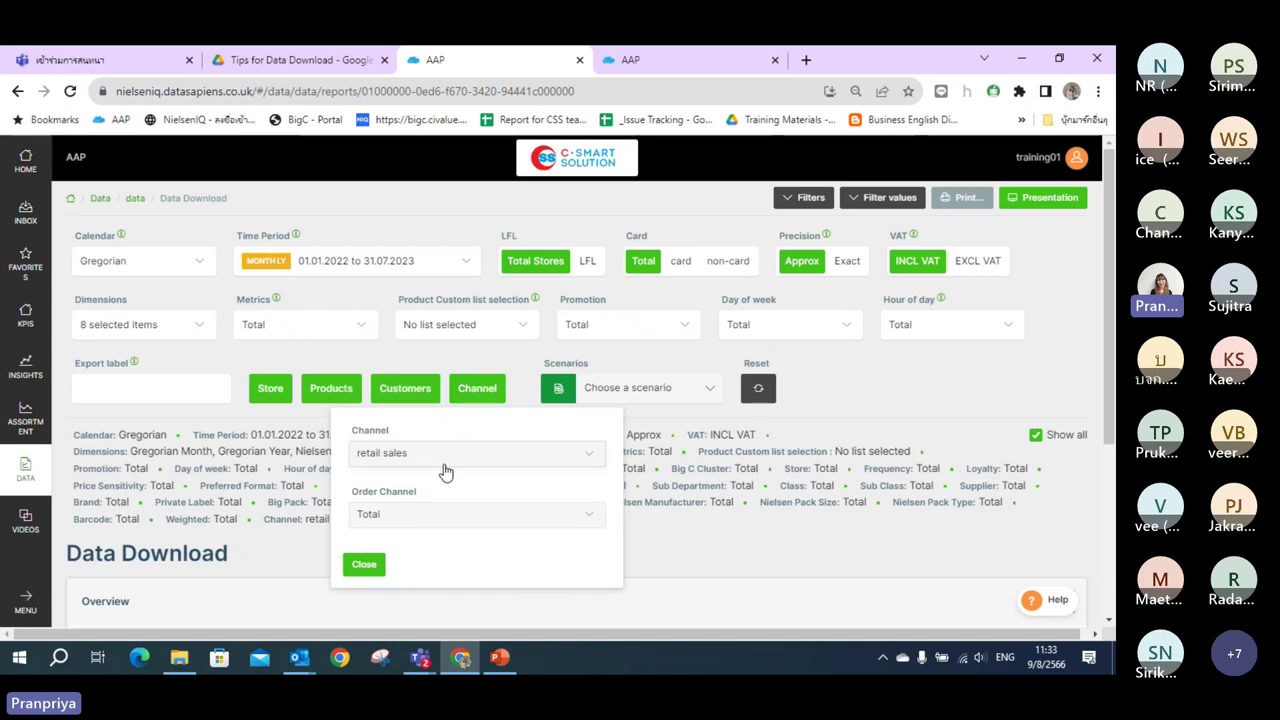
pyautogui.click(488, 453)
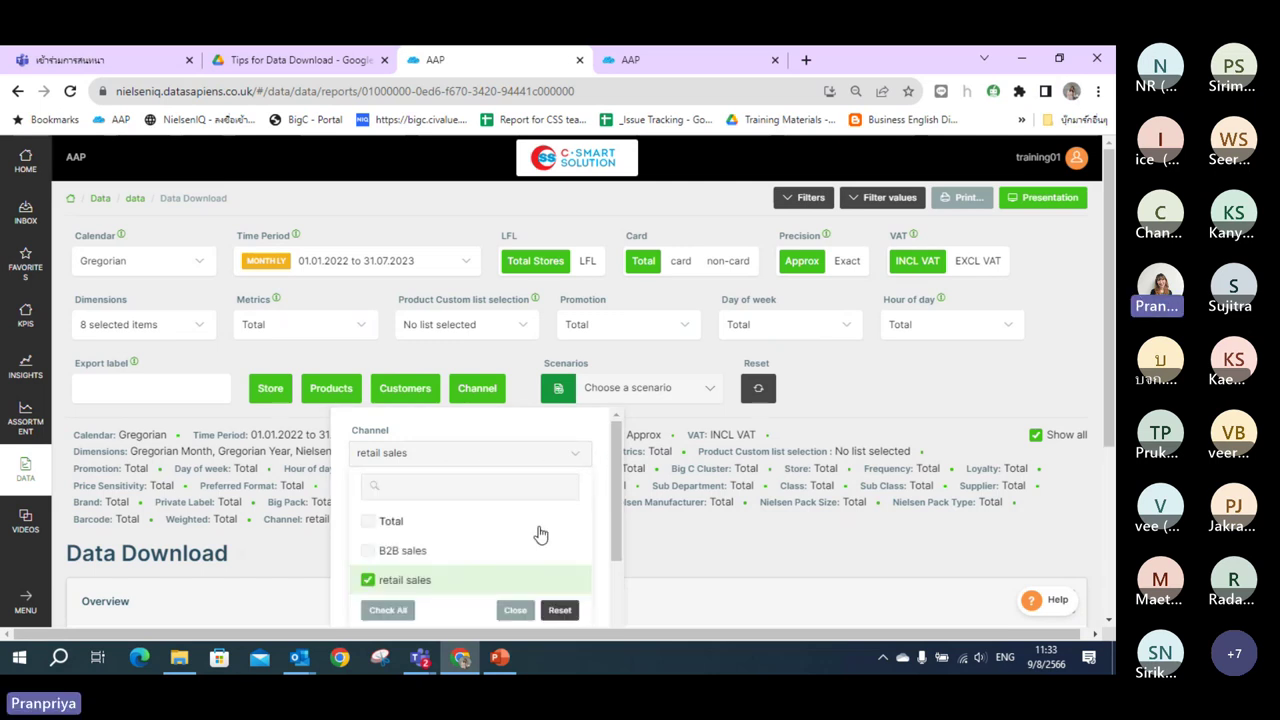
pyautogui.click(557, 610)
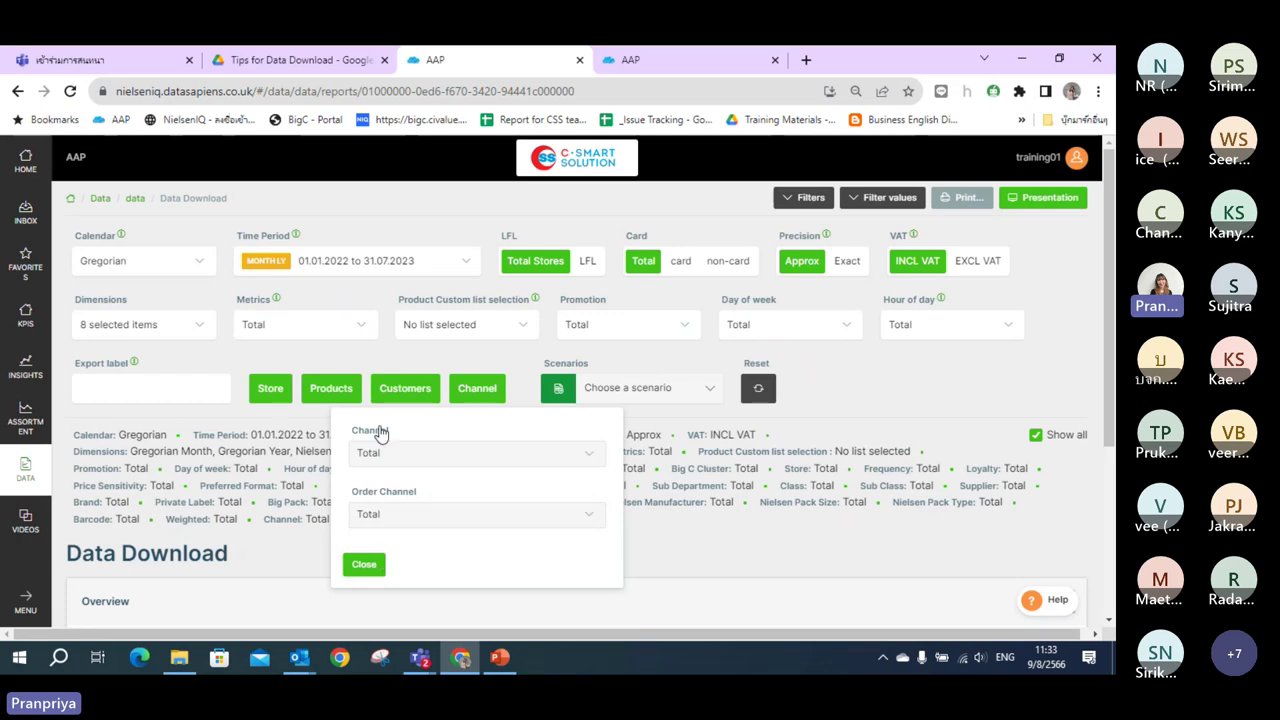
# Step: Search the Dimensions list for 'chan' and tick Channel as a dimension
pyautogui.click(180, 330)
pyautogui.doubleClick(170, 355)
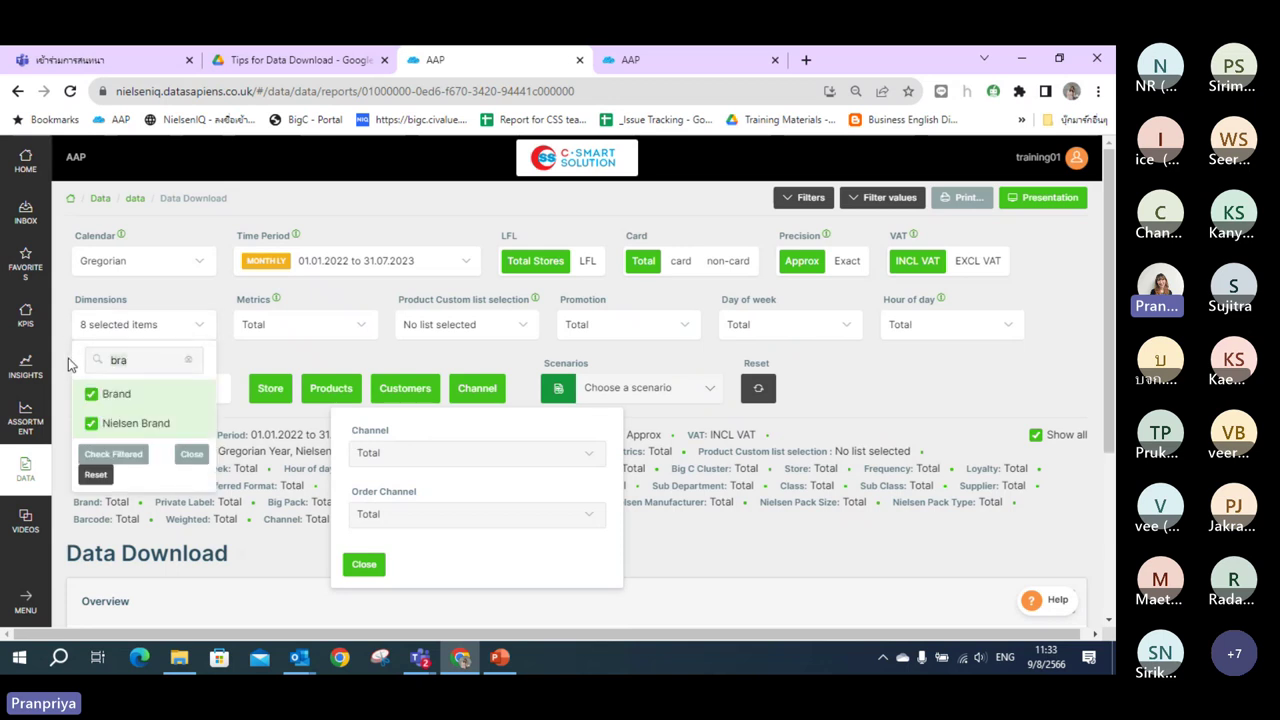
pyautogui.write('chr')
pyautogui.press('BackSpace')
pyautogui.write('an')
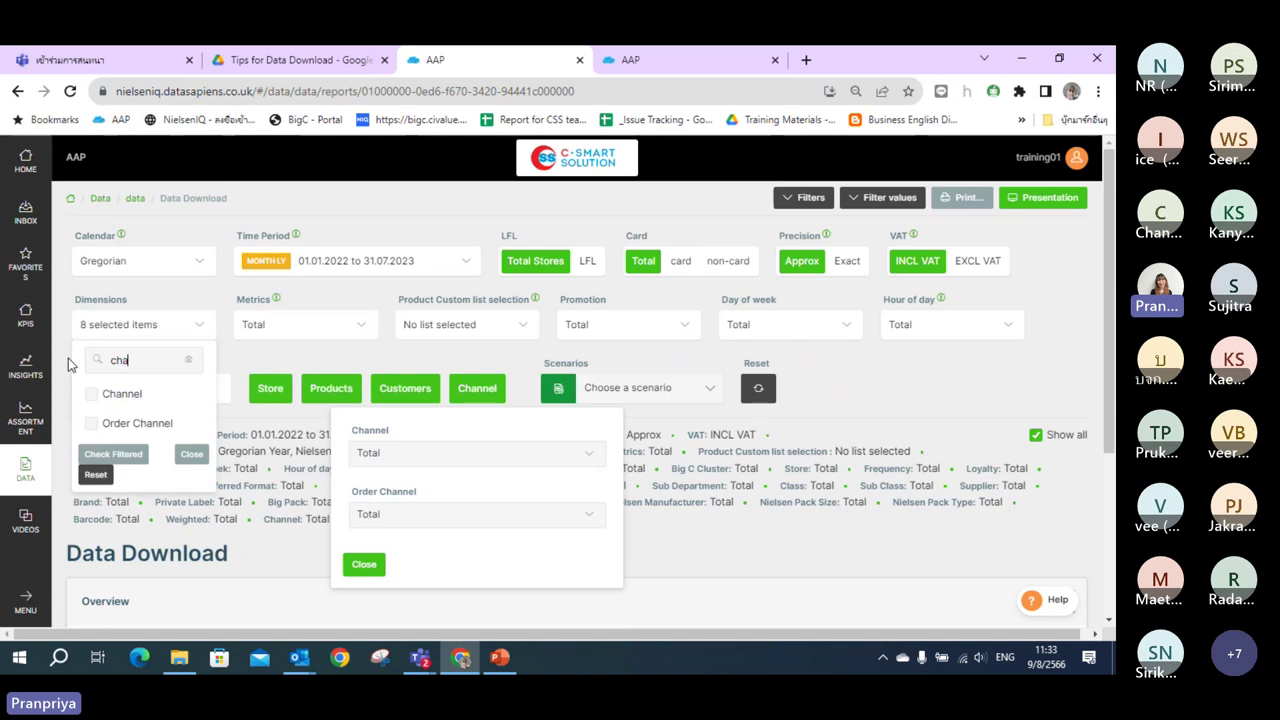
pyautogui.click(108, 395)
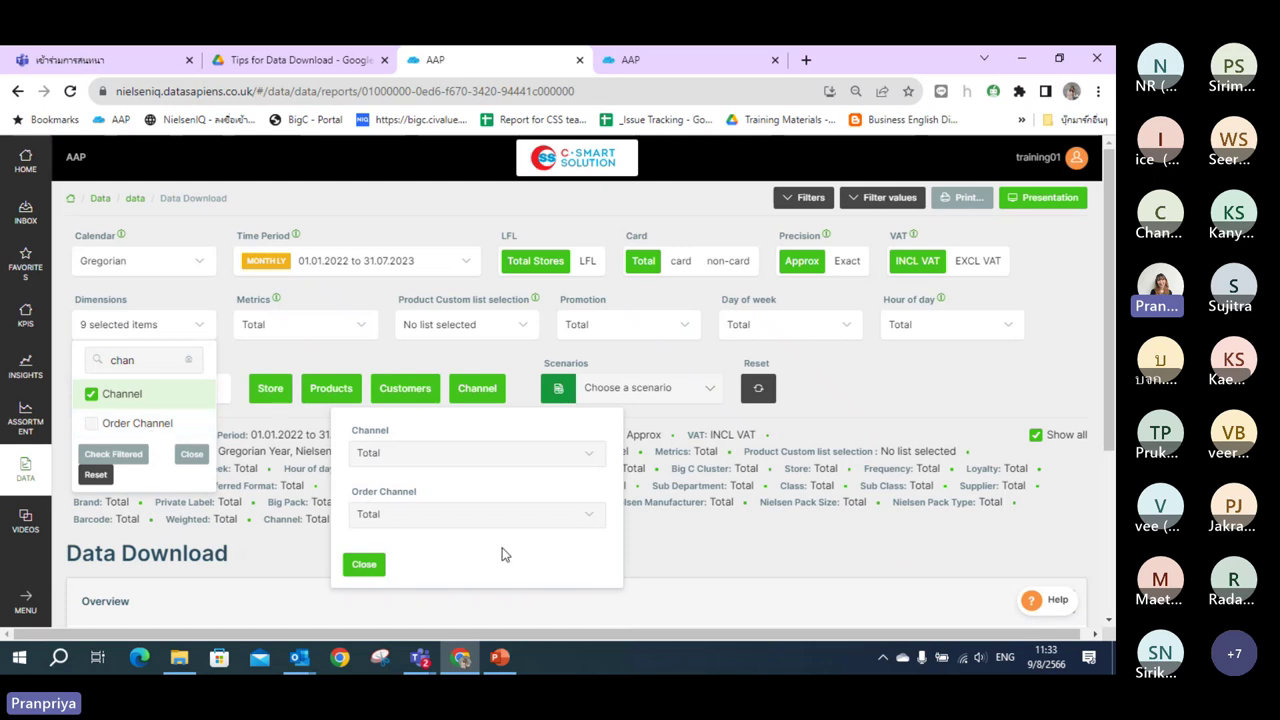
# Step: Leave Order Channel at Total and confirm Channel appears among the nine dimensions
pyautogui.click(517, 518)
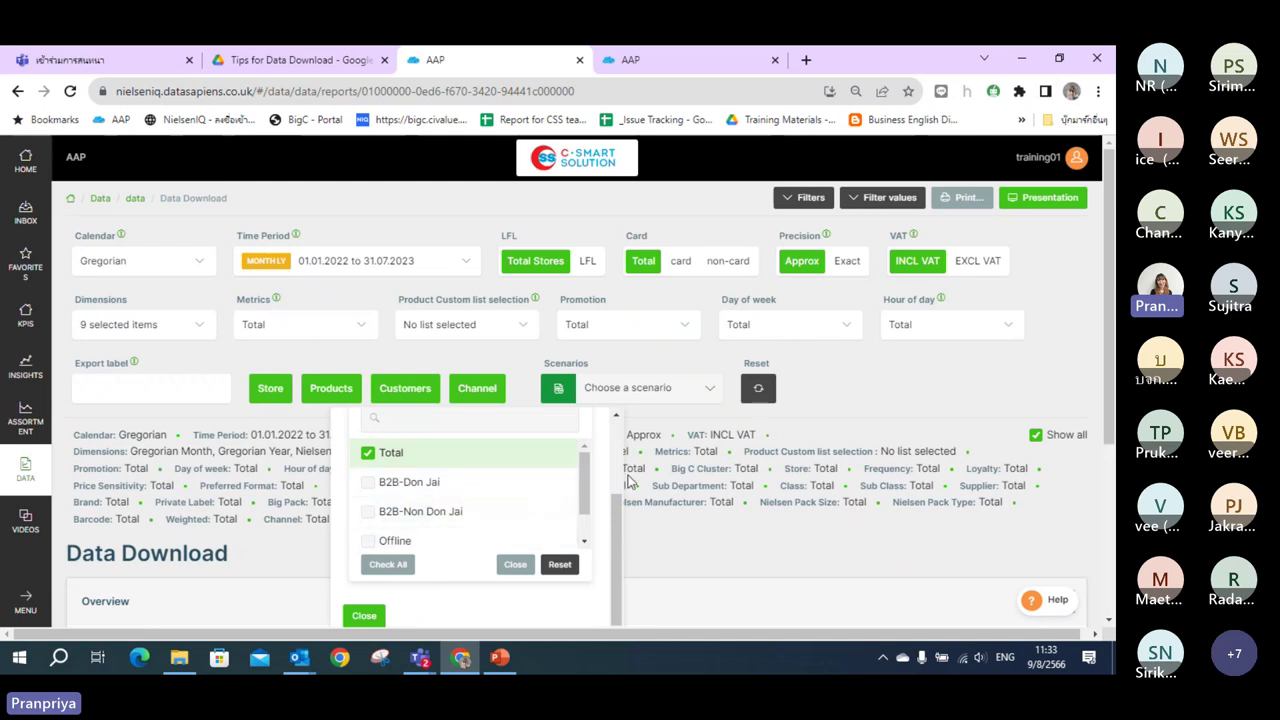
pyautogui.scroll(-1, 579, 487)
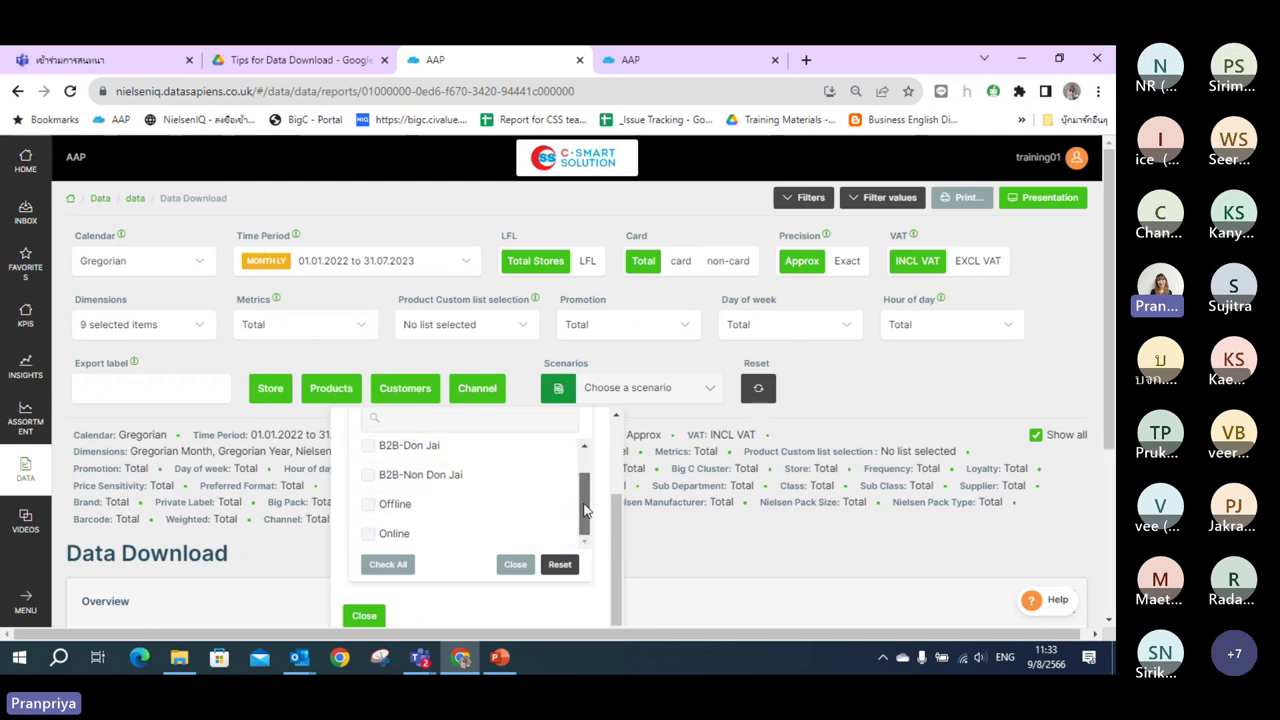
pyautogui.click(515, 566)
pyautogui.click(181, 326)
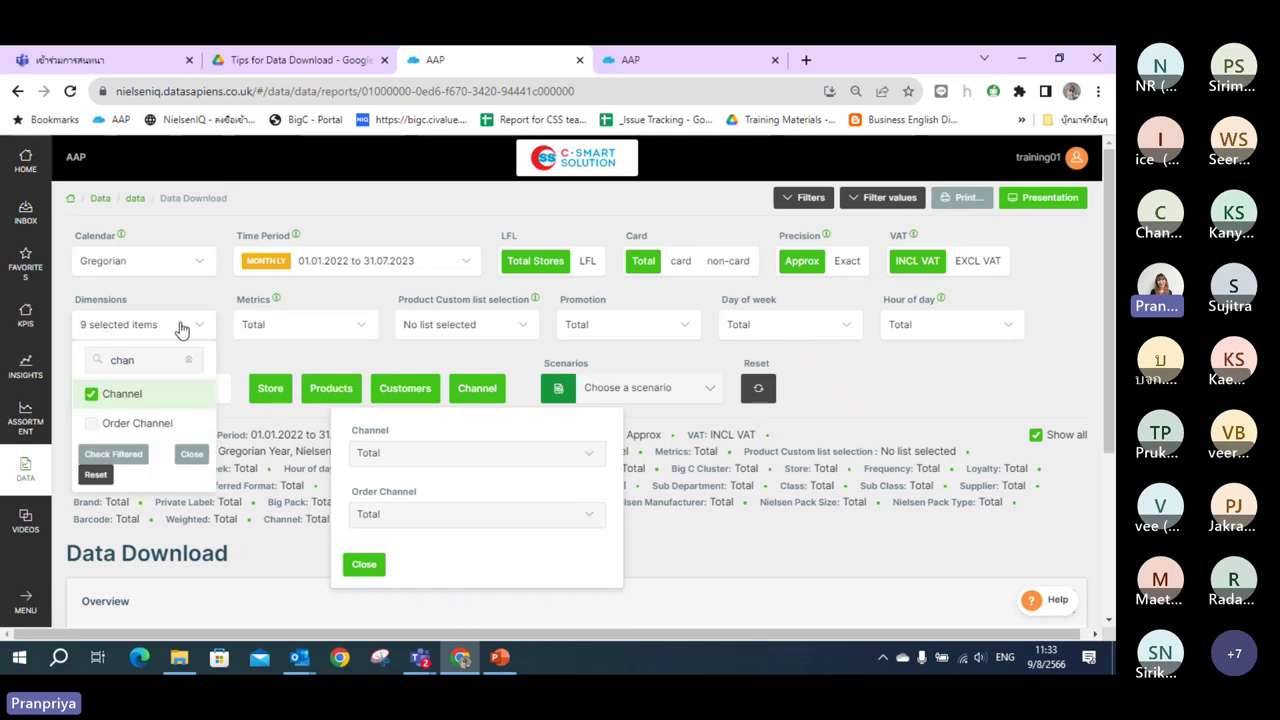
pyautogui.click(181, 326)
pyautogui.click(179, 328)
pyautogui.click(199, 327)
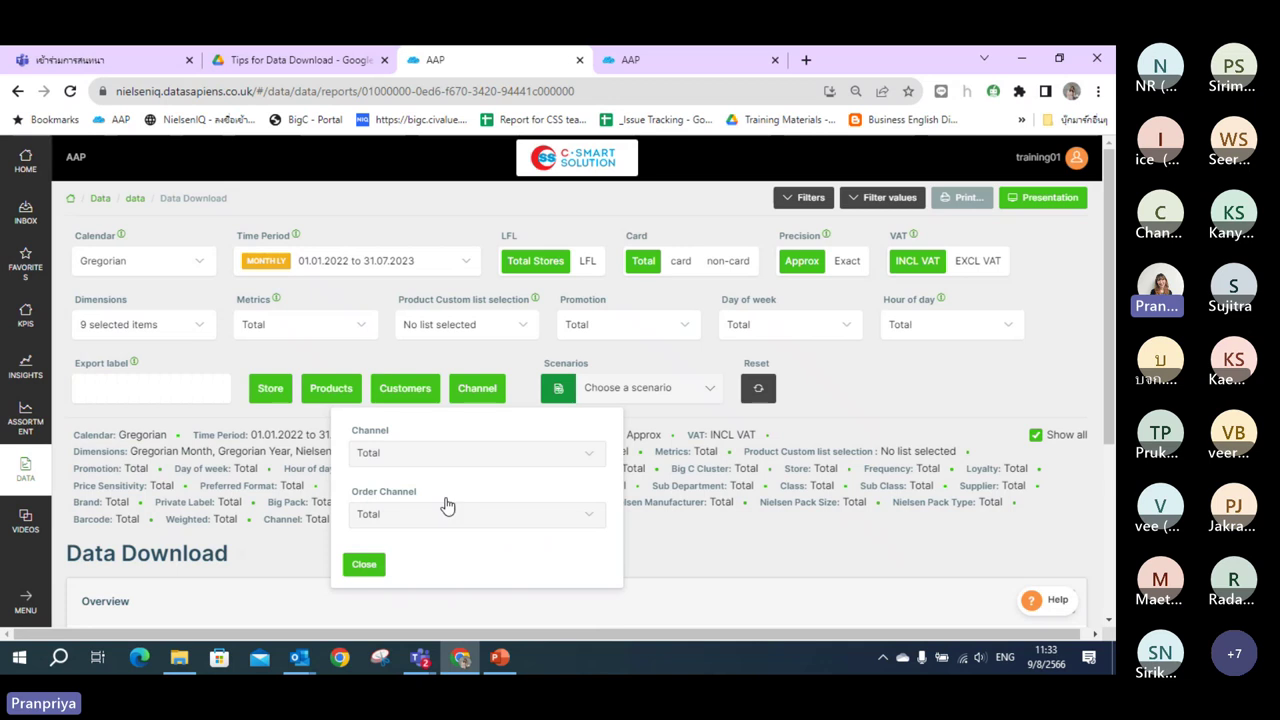
# Step: Close the Channel panel, check Barcode and Format in the summary, and confirm Channel stays Total
pyautogui.click(364, 565)
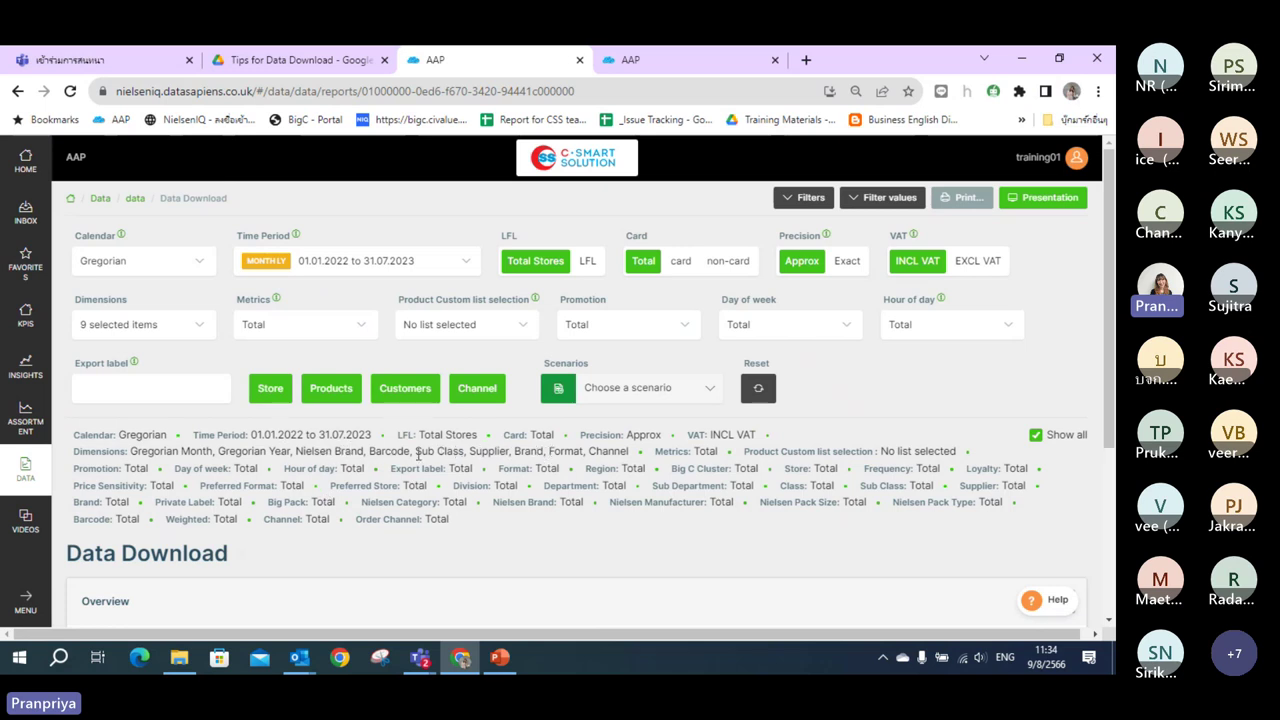
pyautogui.moveTo(369, 451); pyautogui.dragTo(408, 451)
pyautogui.moveTo(549, 451); pyautogui.dragTo(583, 451)
pyautogui.click(611, 458)
pyautogui.click(474, 395)
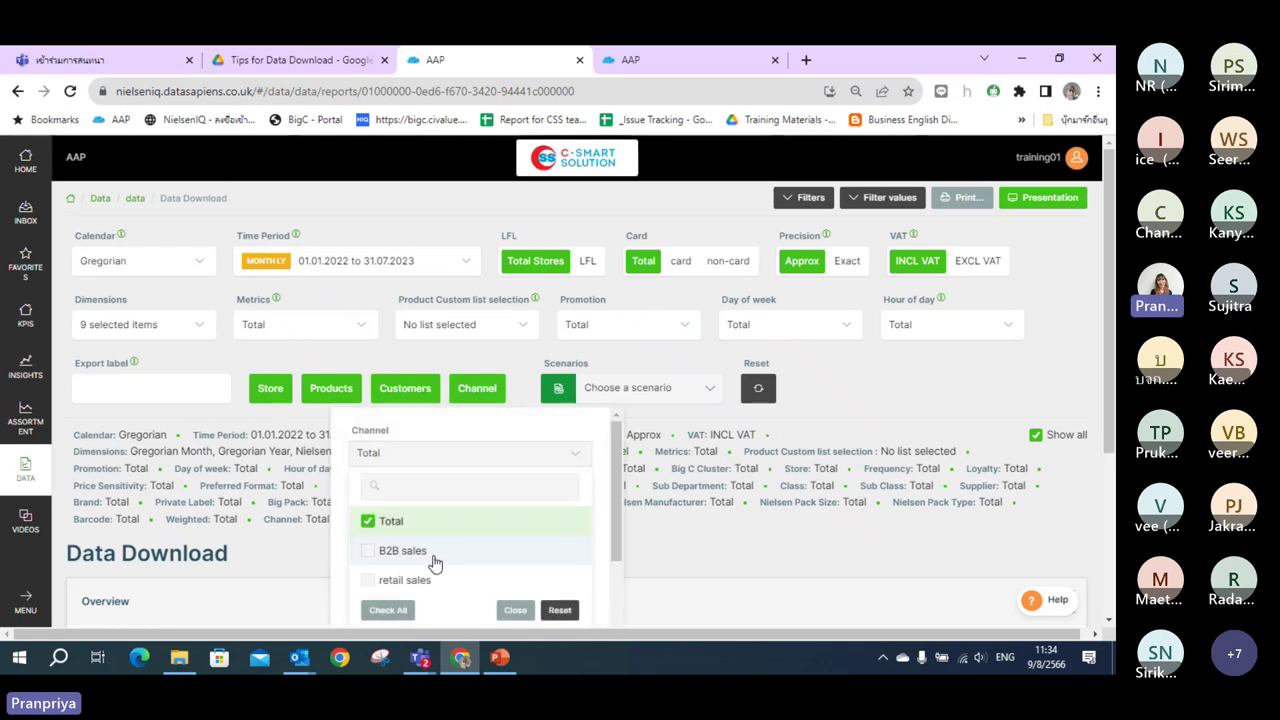
pyautogui.click(515, 609)
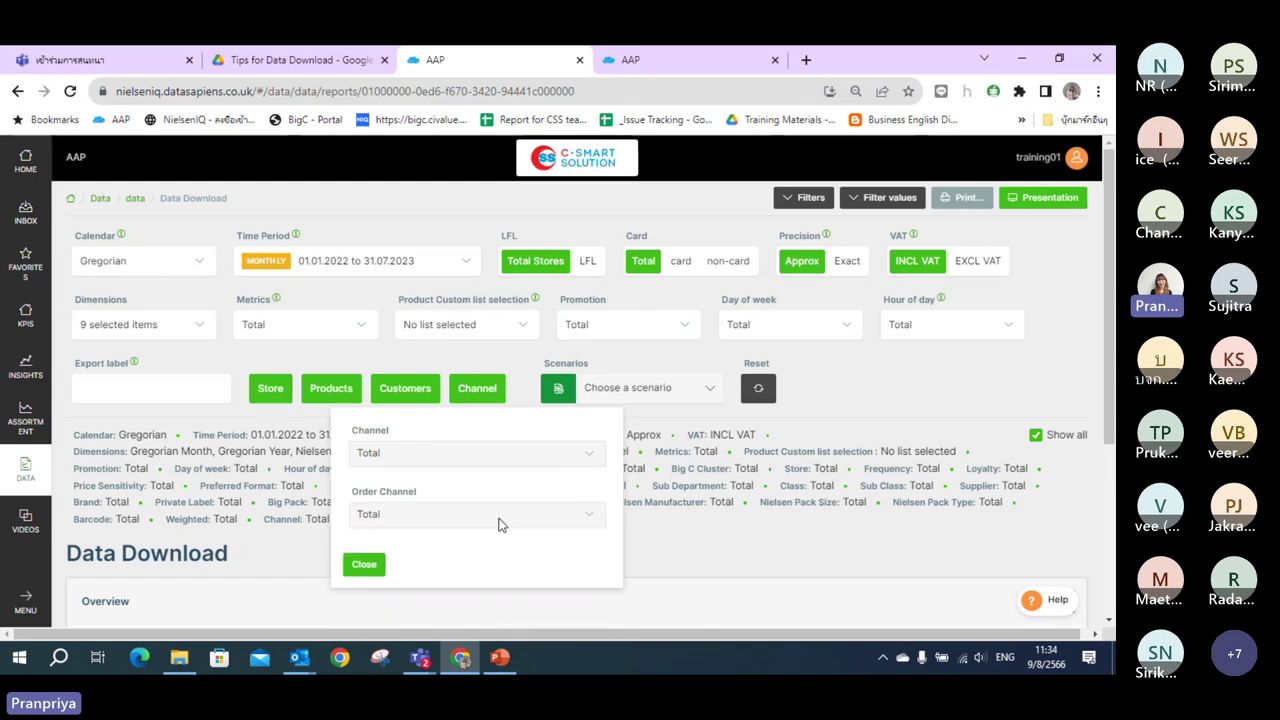
pyautogui.click(477, 388)
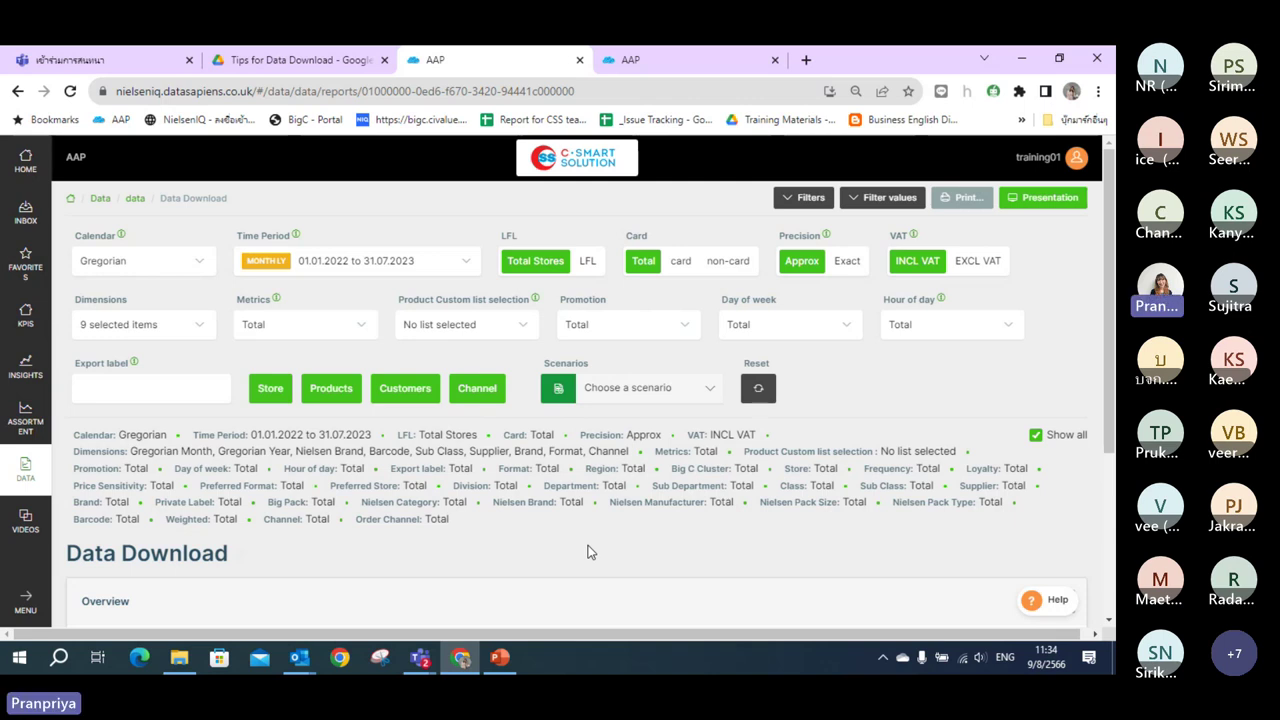
# Step: Set the export label to 'Test'
pyautogui.click(158, 386)
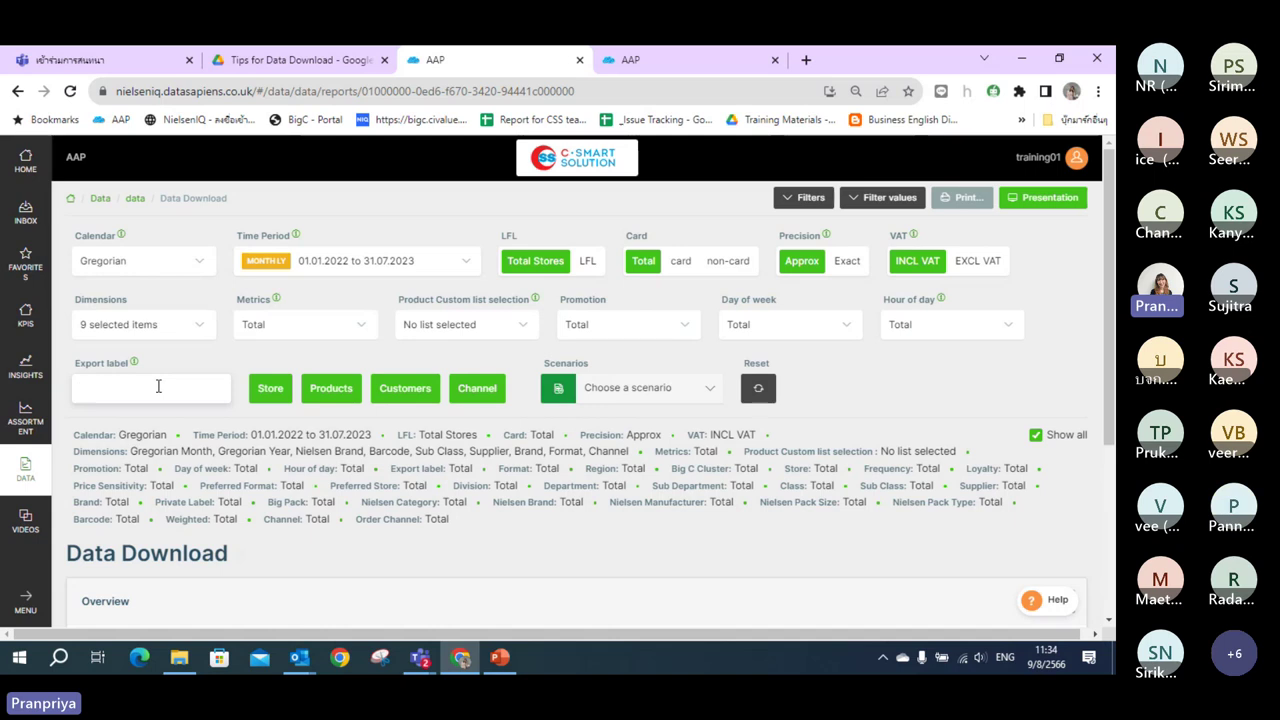
pyautogui.write('Test')
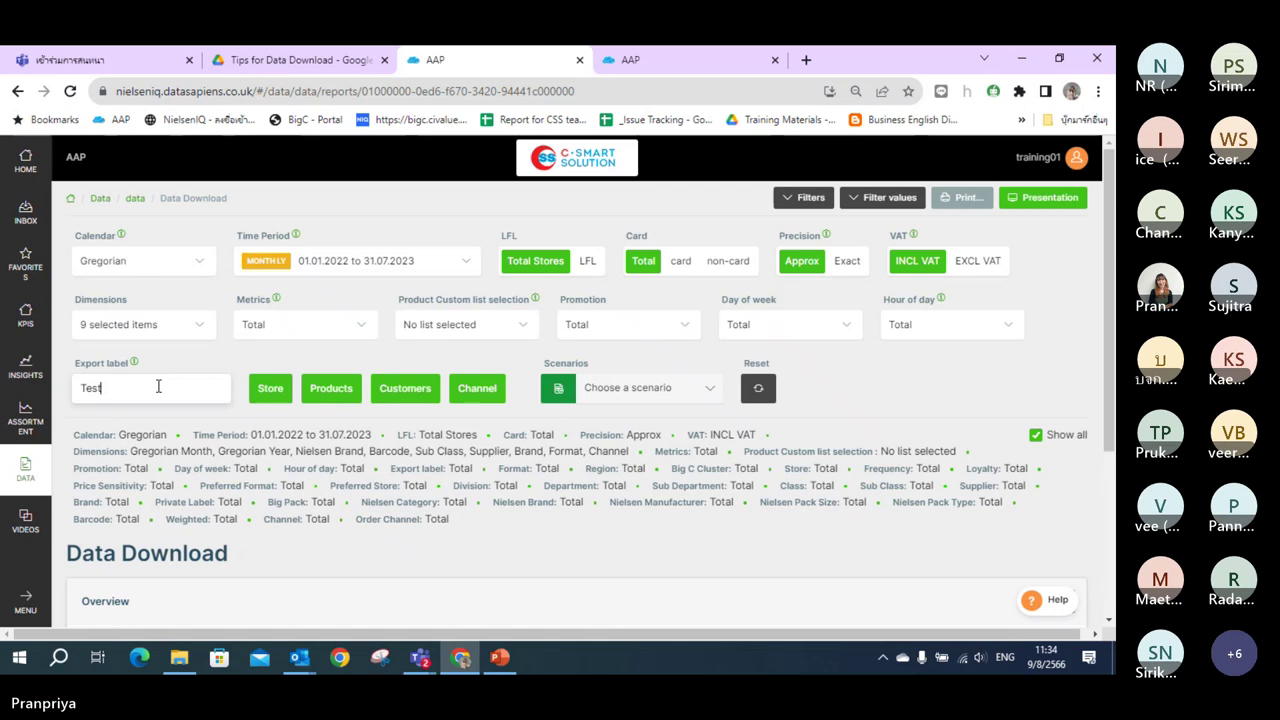
pyautogui.click(406, 549)
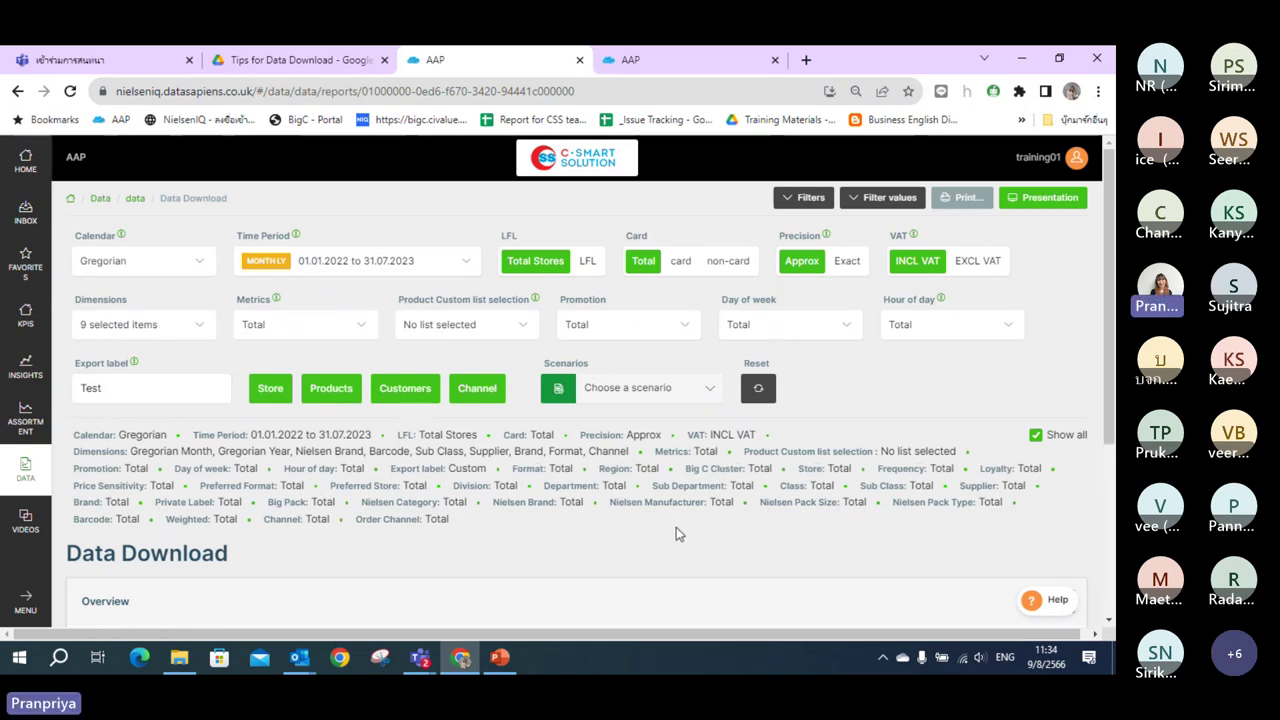
# Step: Review the Overview notes requiring at least one metric and the export row limit
pyautogui.scroll(-1, 771, 517)
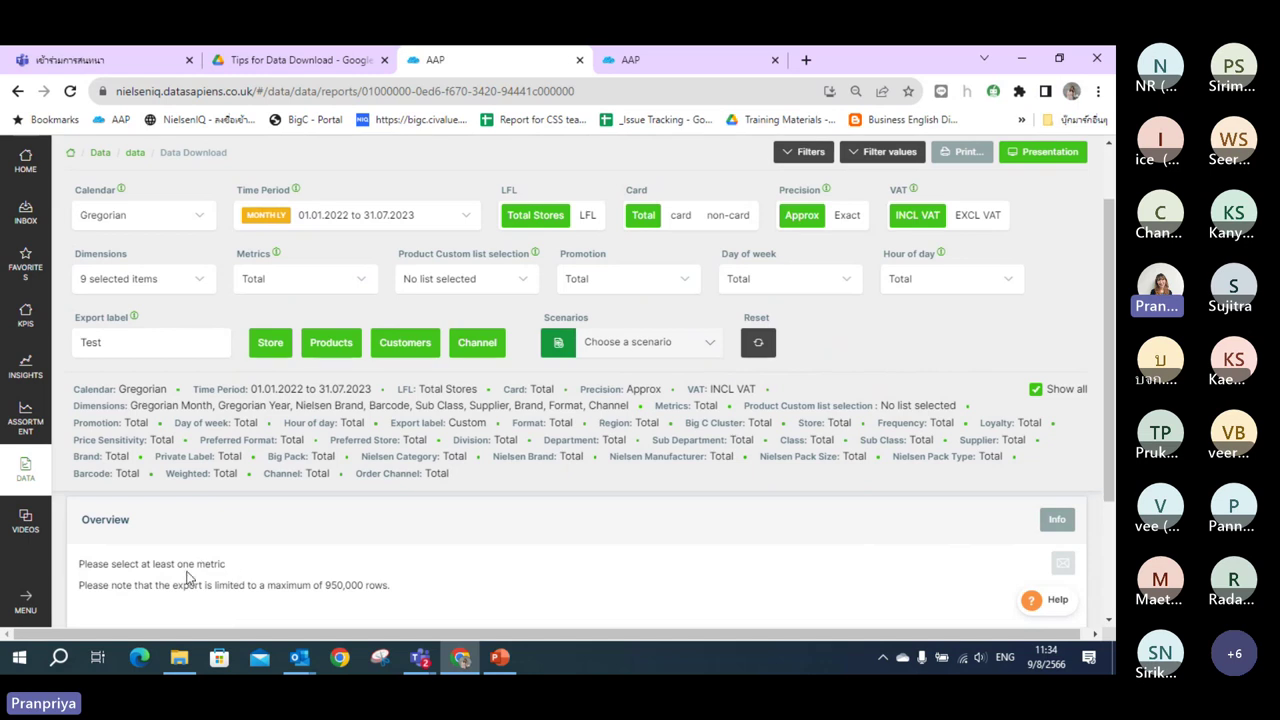
pyautogui.moveTo(83, 523); pyautogui.dragTo(432, 609)
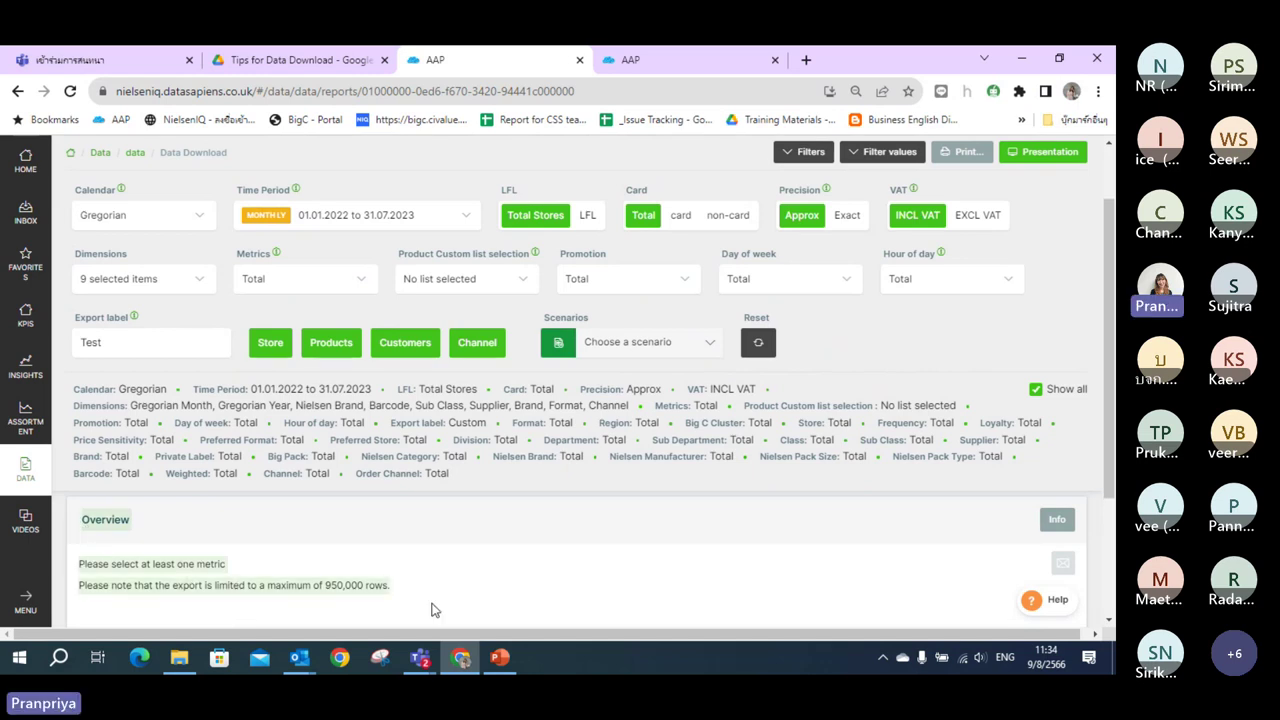
pyautogui.click(96, 566)
pyautogui.moveTo(77, 567); pyautogui.dragTo(228, 570)
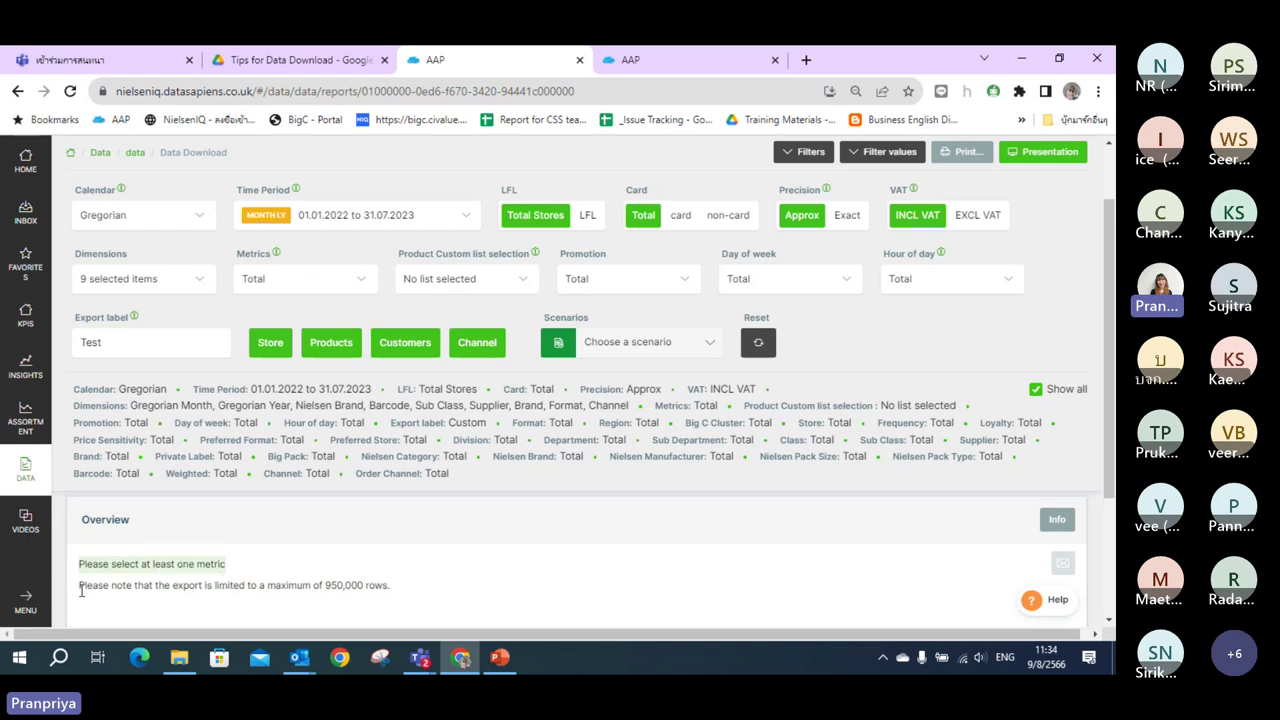
pyautogui.moveTo(78, 586); pyautogui.dragTo(401, 594)
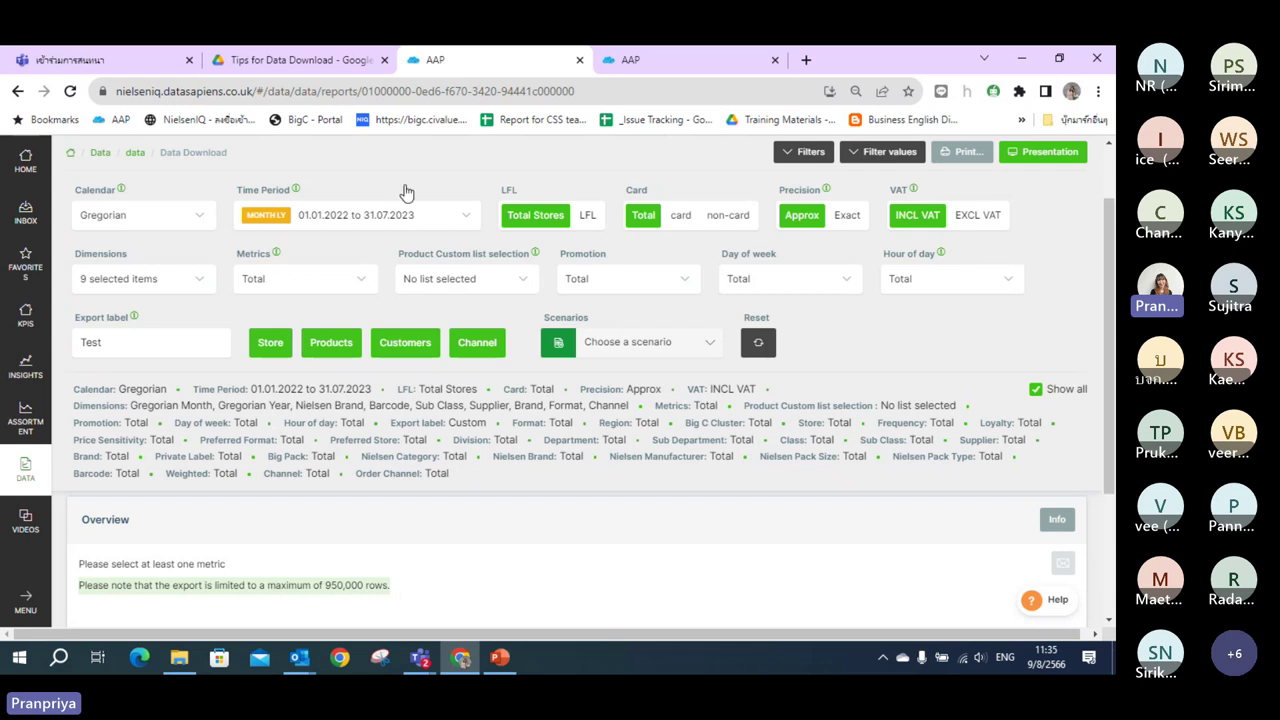
pyautogui.click(291, 278)
pyautogui.click(351, 288)
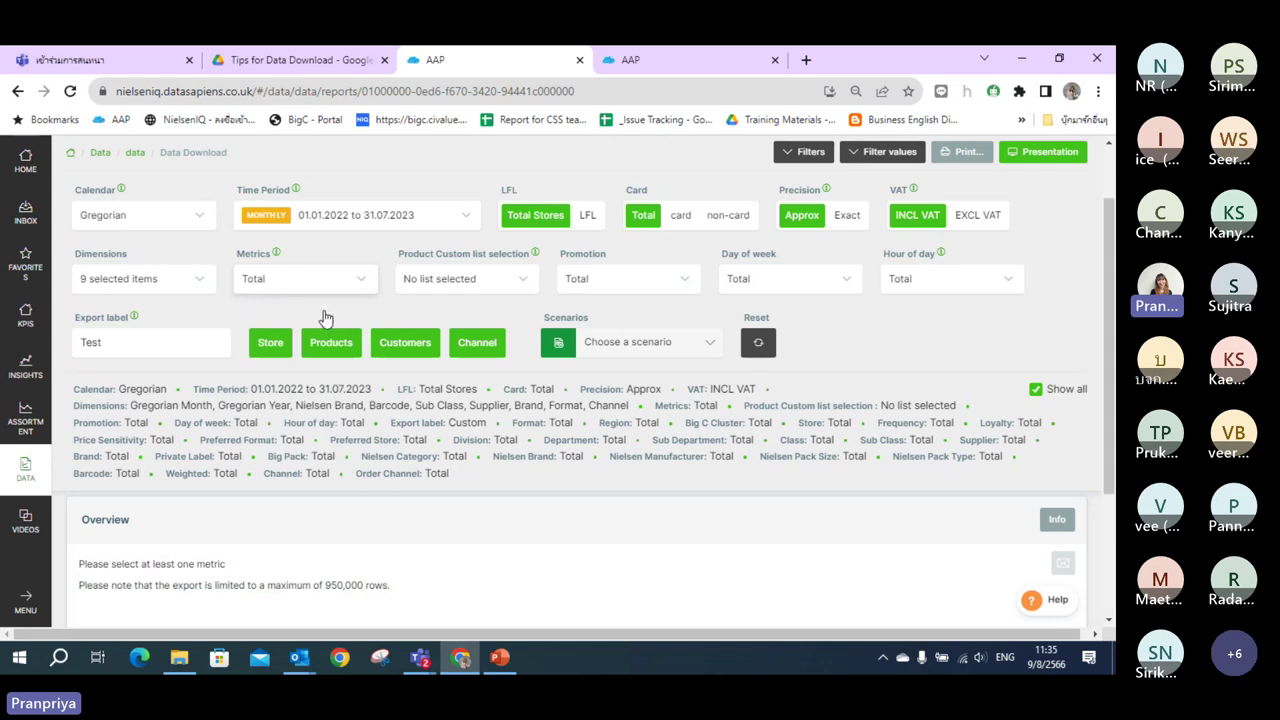
pyautogui.moveTo(228, 565); pyautogui.dragTo(112, 565)
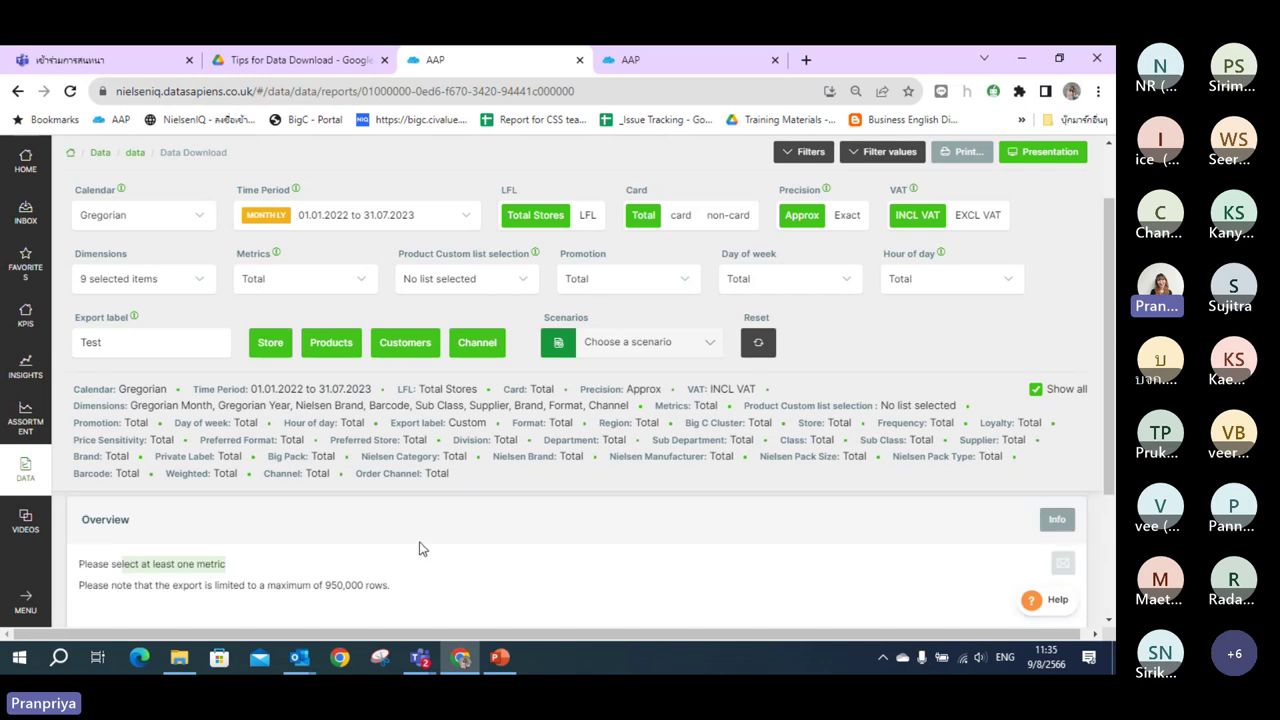
# Step: Tick Sales, Quantity (searching 'q') and Baskets (searching 'bas') as report metrics
pyautogui.click(338, 279)
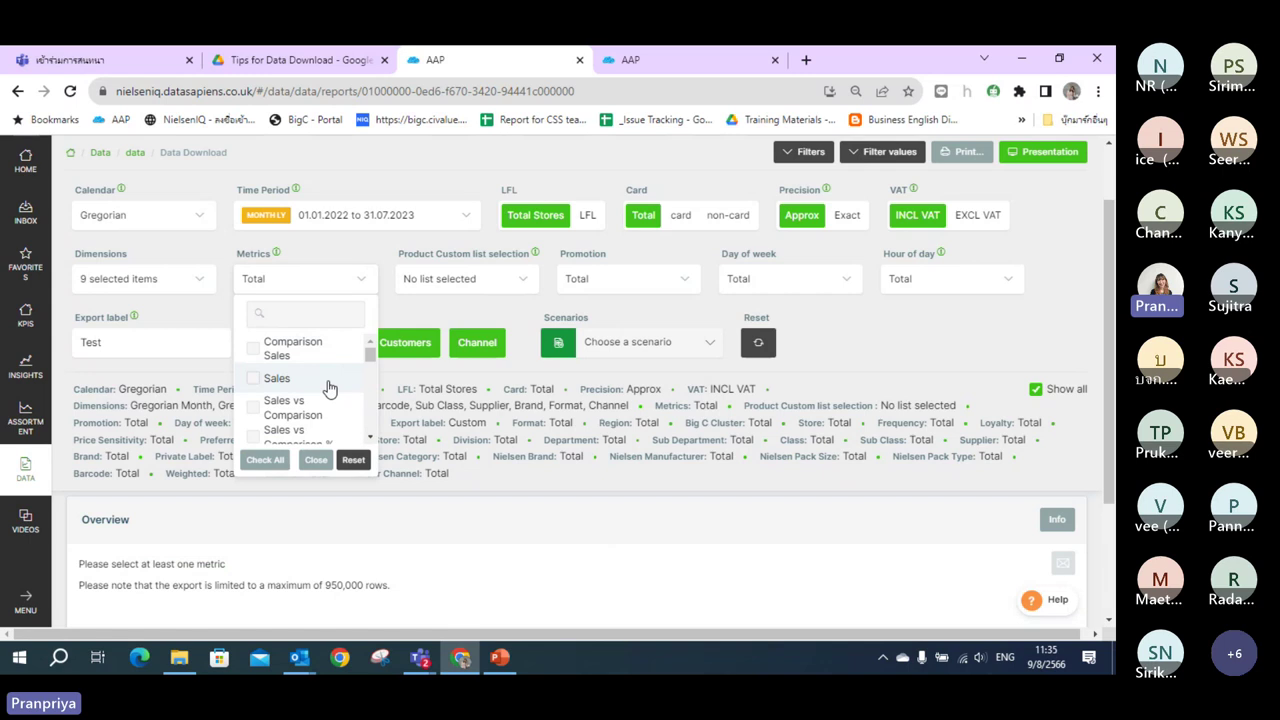
pyautogui.click(329, 386)
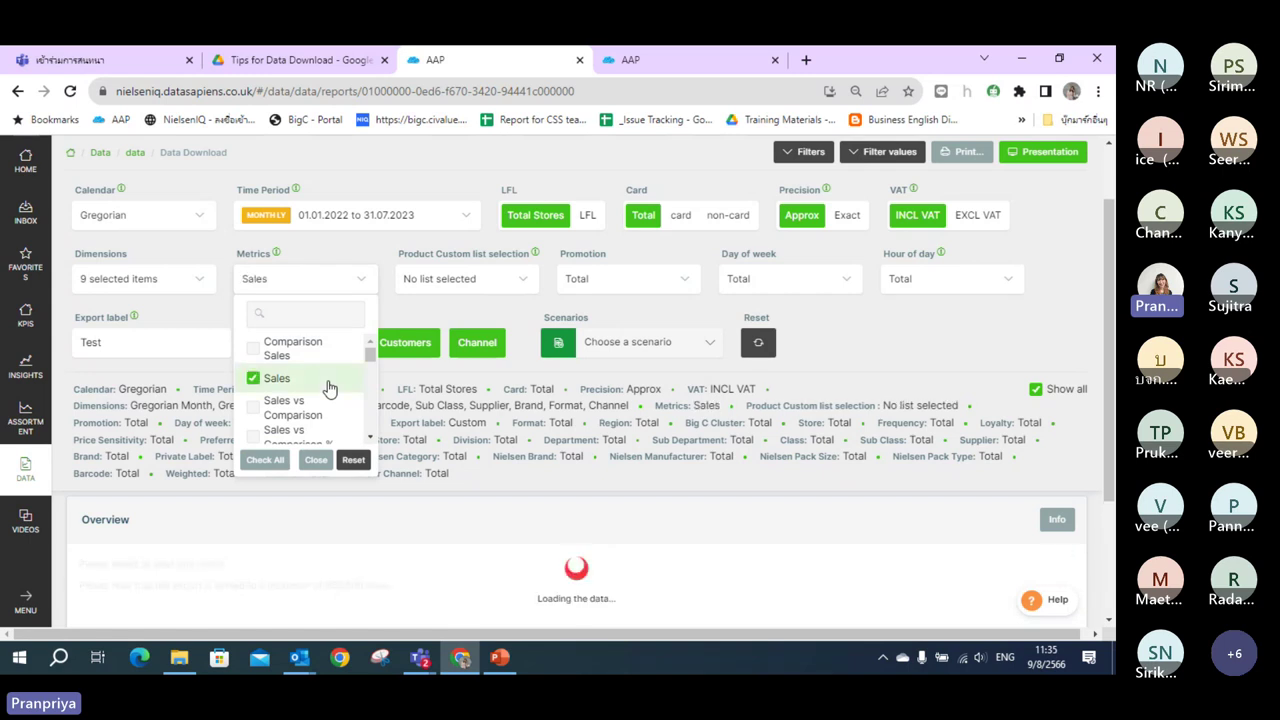
pyautogui.click(325, 316)
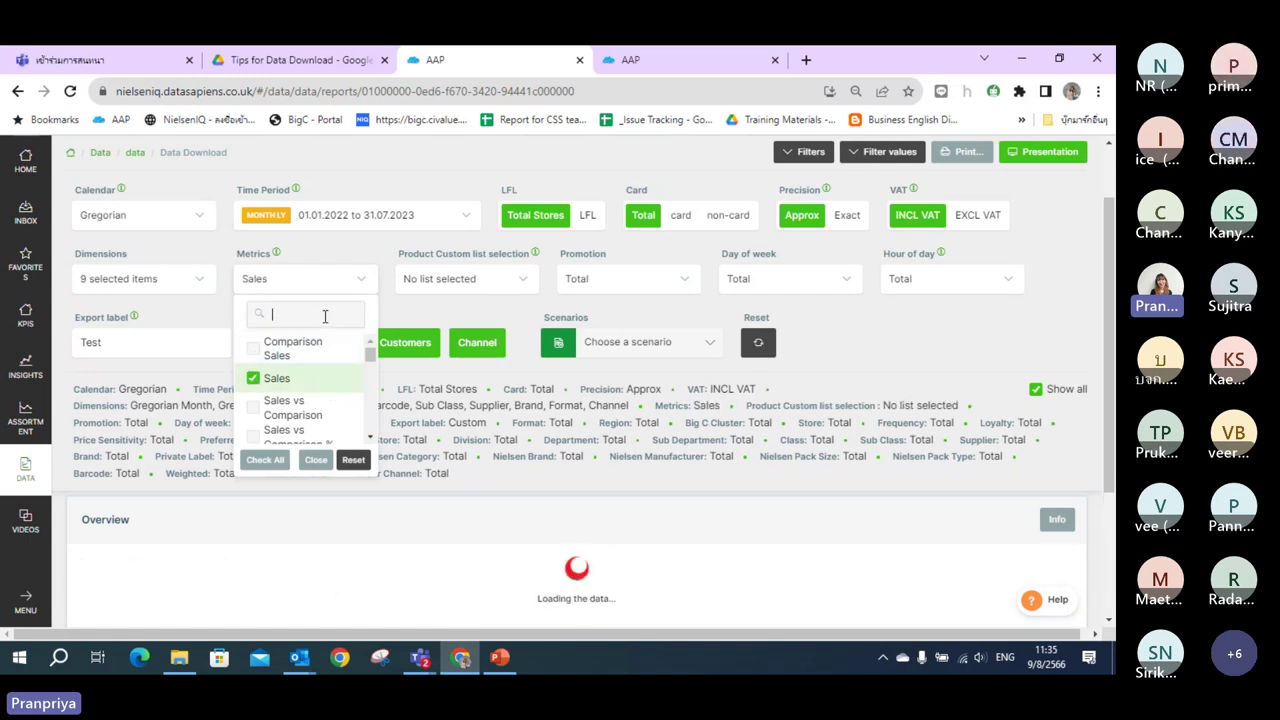
pyautogui.write('q')
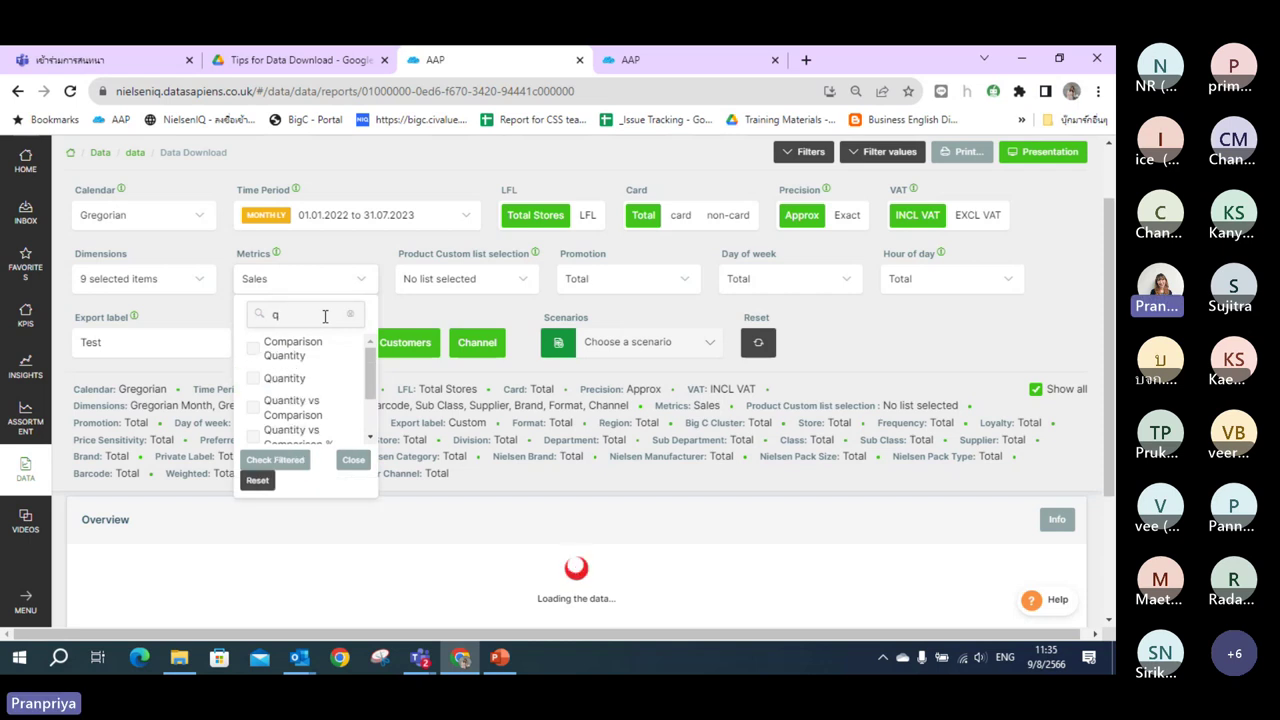
pyautogui.click(284, 378)
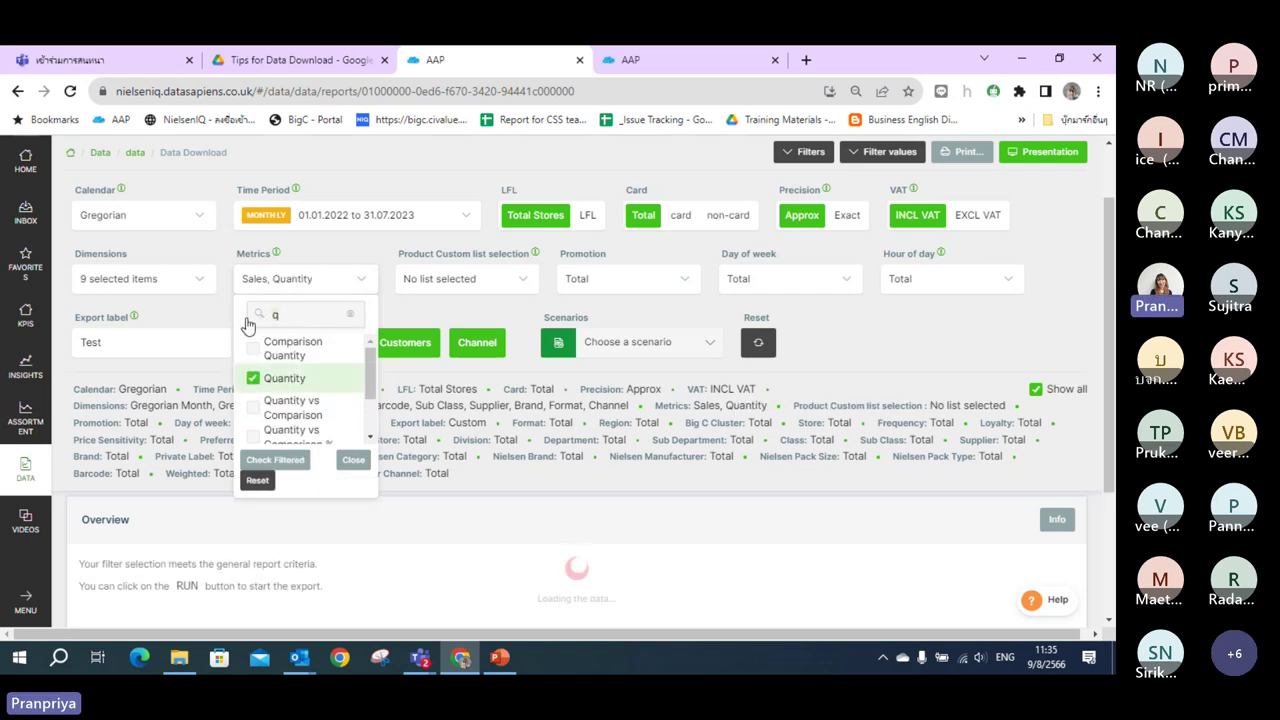
pyautogui.press('BackSpace')
pyautogui.write('bas')
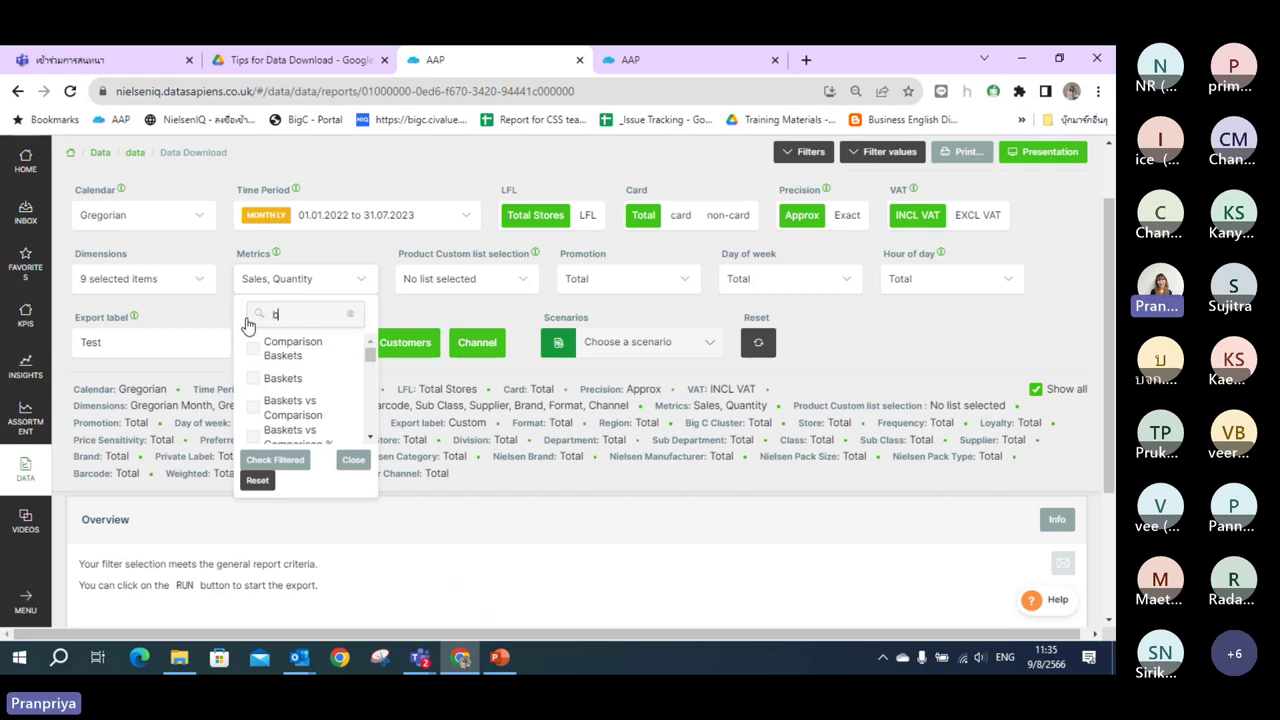
pyautogui.click(283, 378)
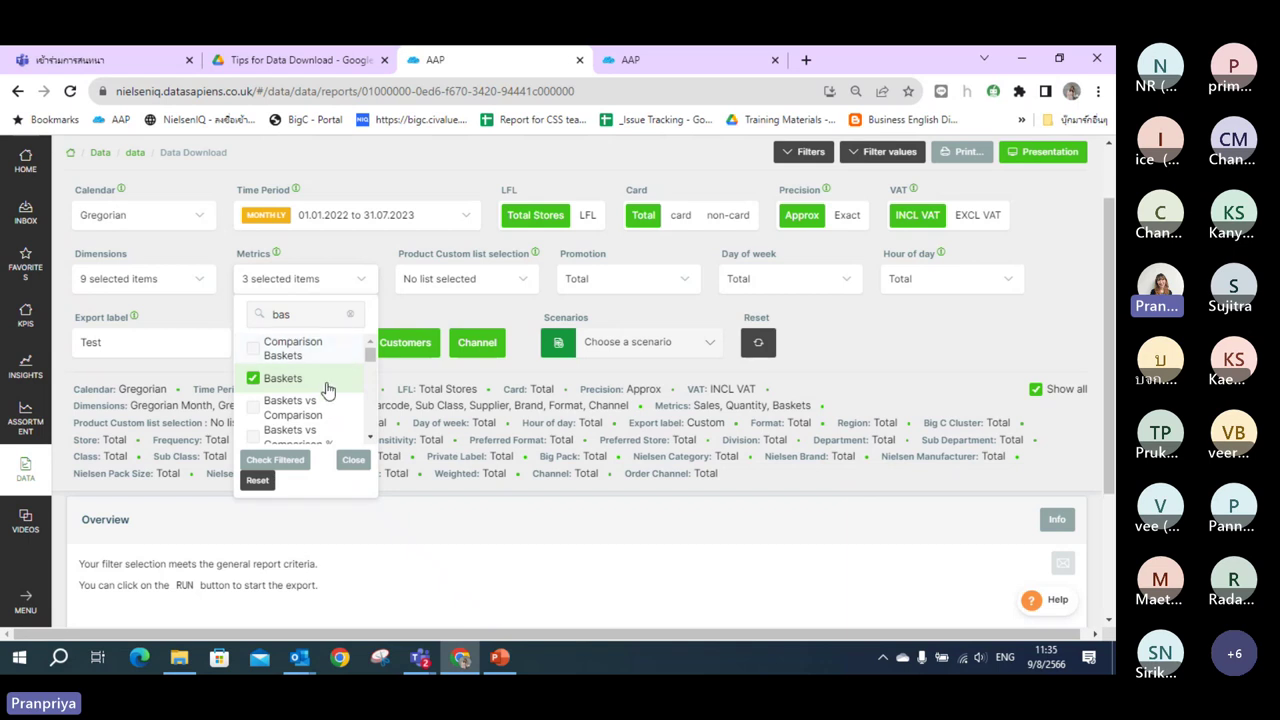
pyautogui.click(330, 223)
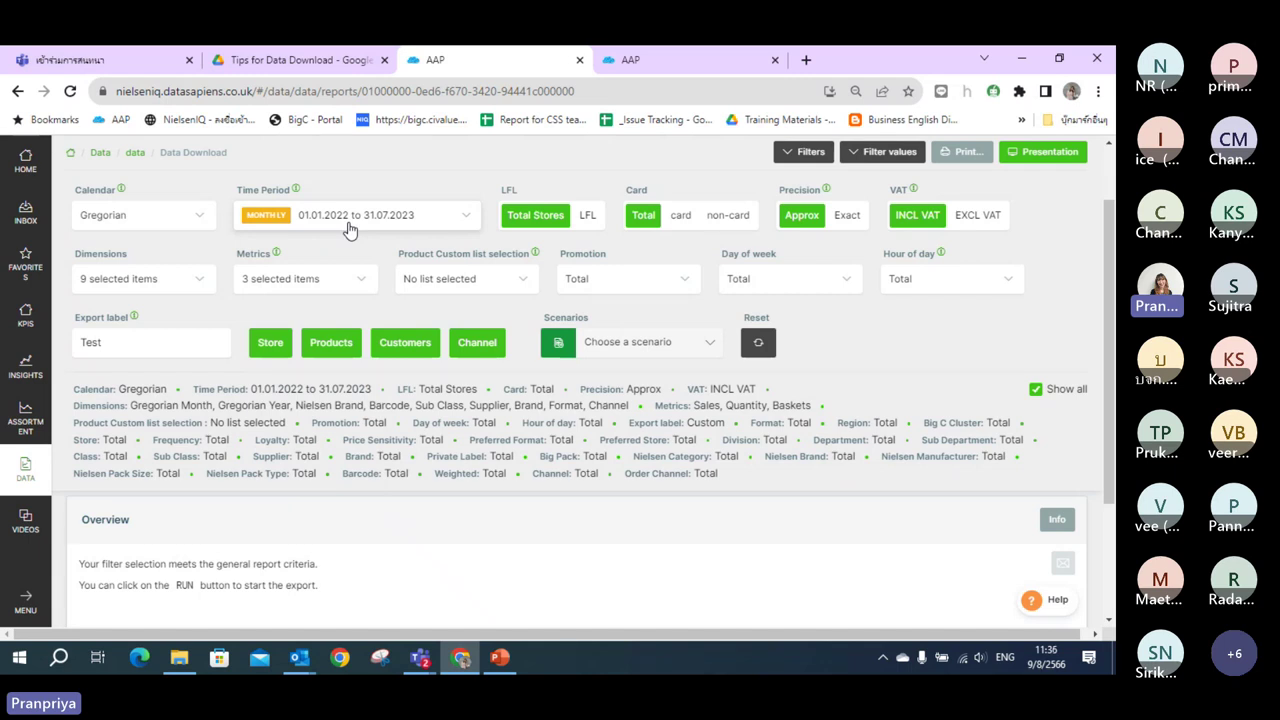
pyautogui.click(337, 281)
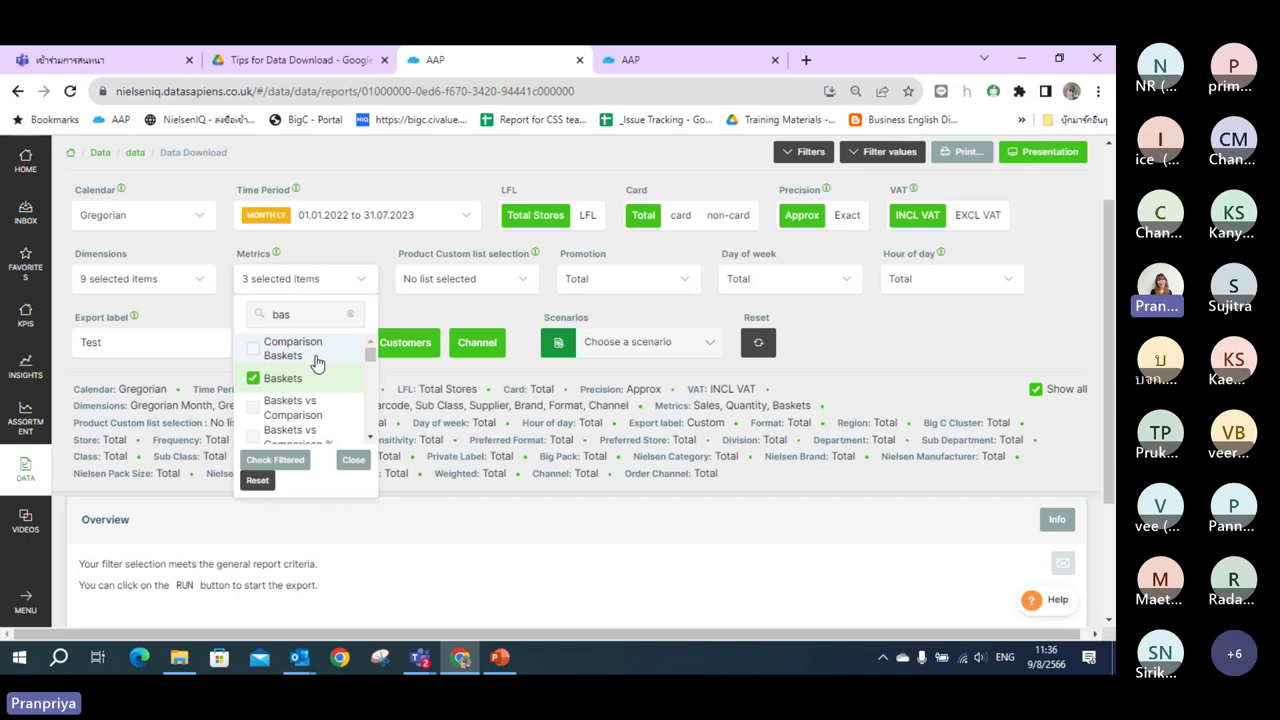
pyautogui.click(280, 232)
pyautogui.click(322, 284)
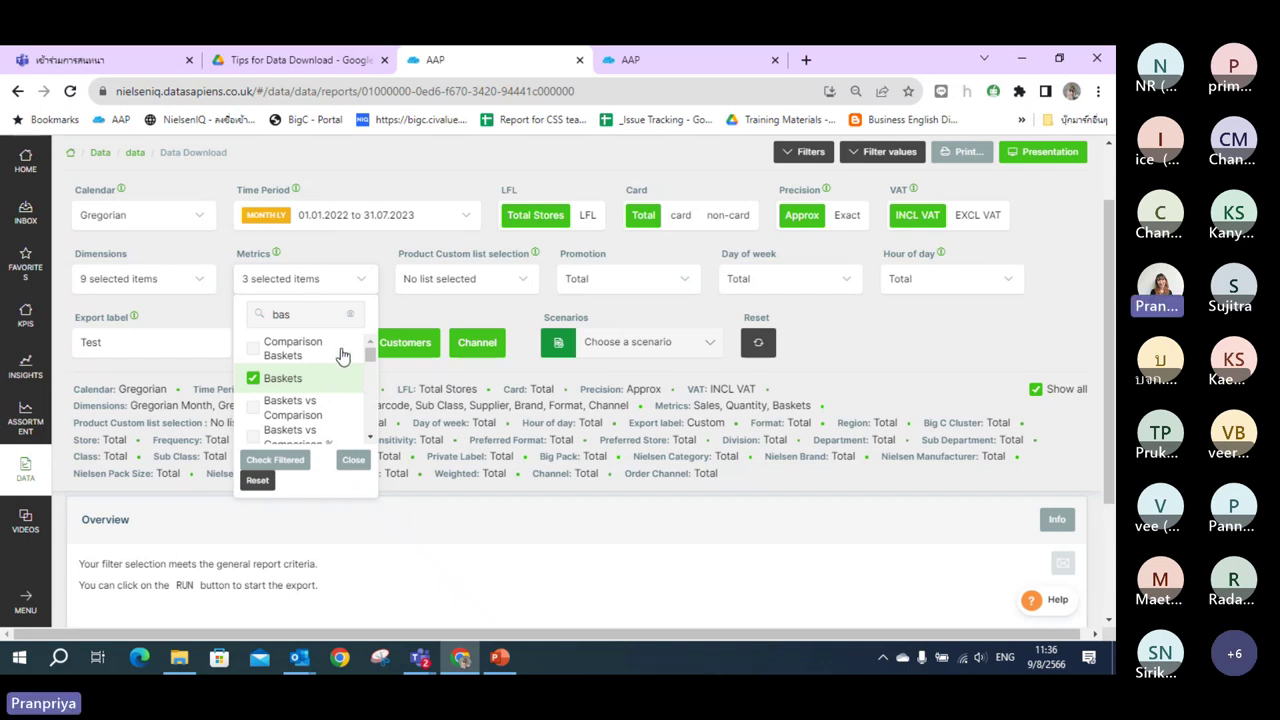
pyautogui.click(362, 287)
pyautogui.click(362, 287)
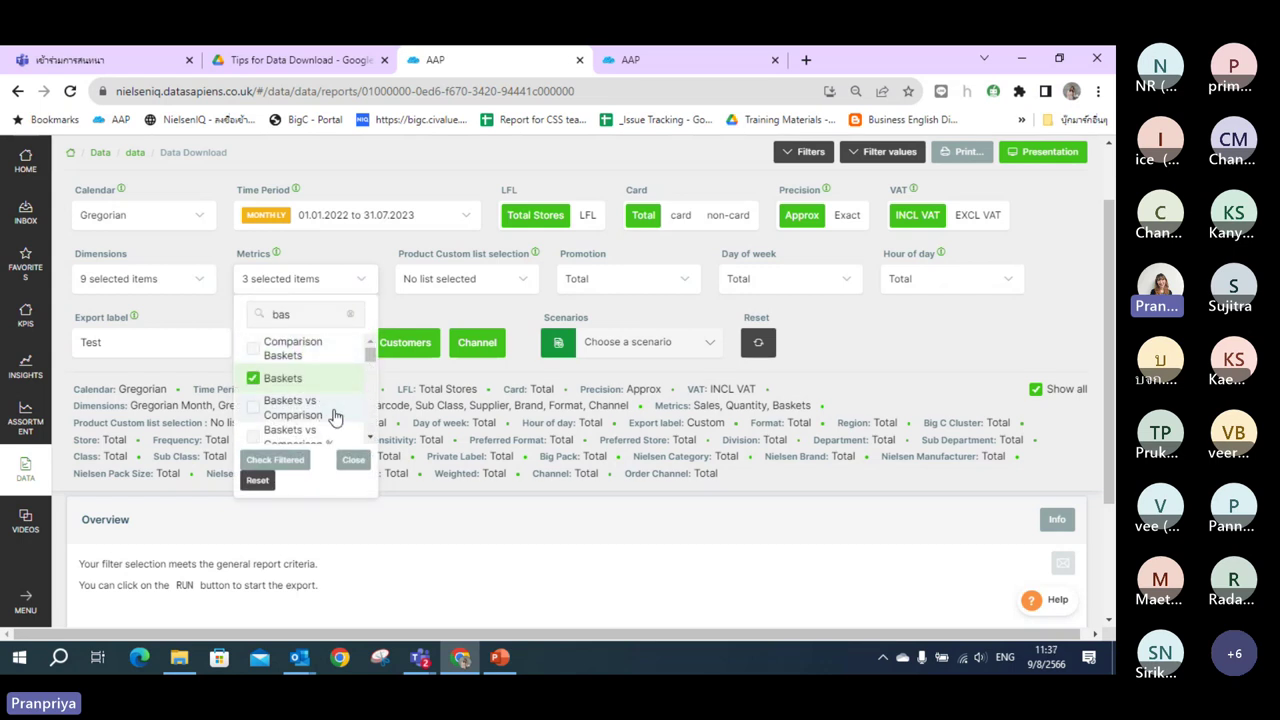
pyautogui.click(369, 437)
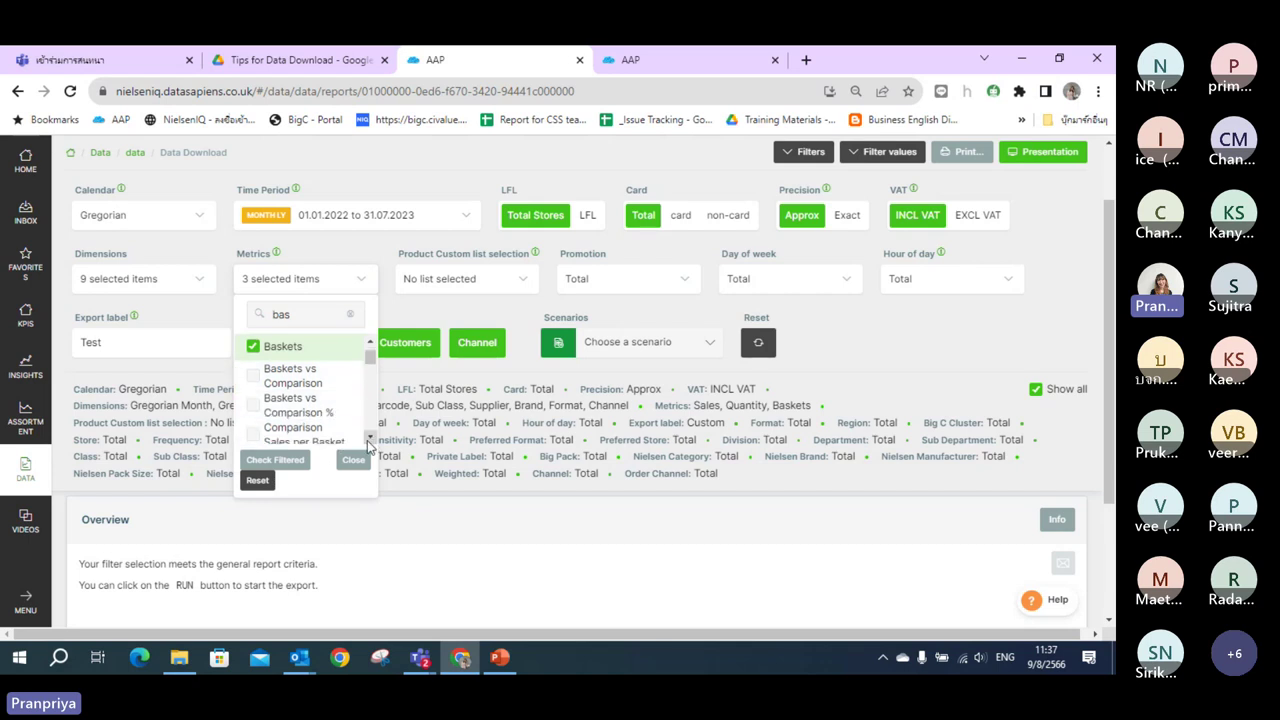
pyautogui.click(340, 285)
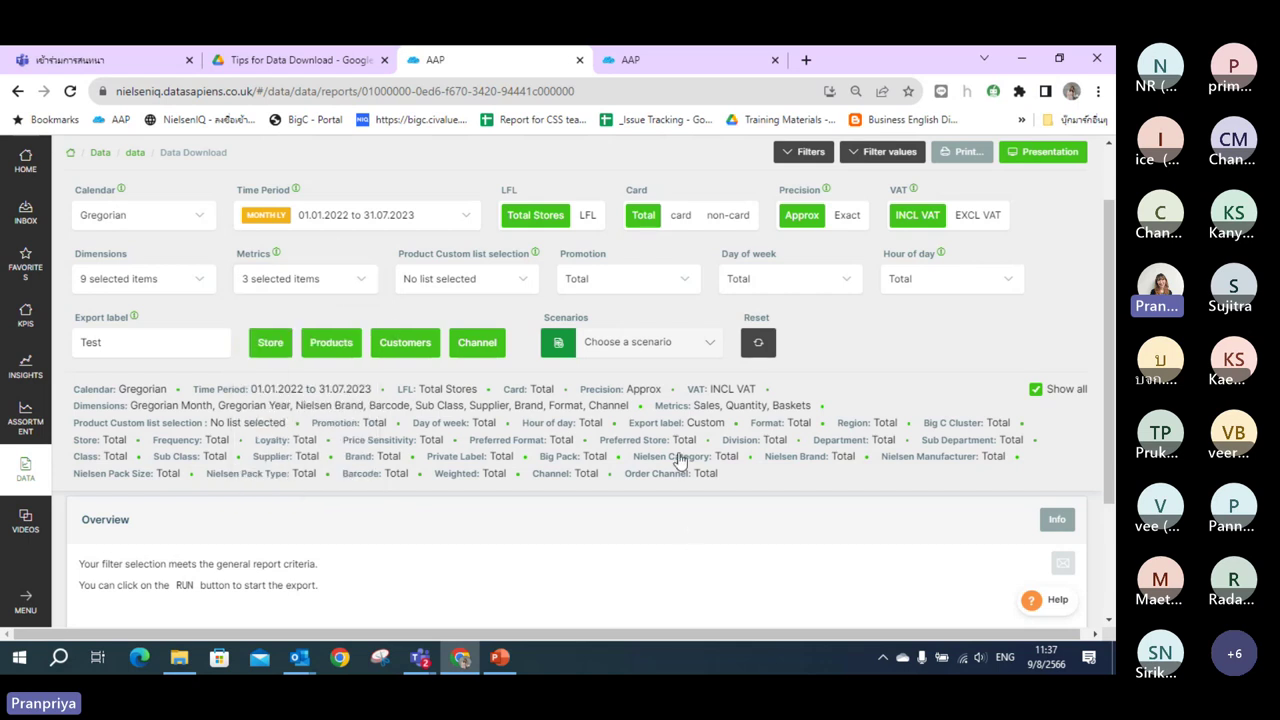
pyautogui.moveTo(692, 406); pyautogui.dragTo(818, 410)
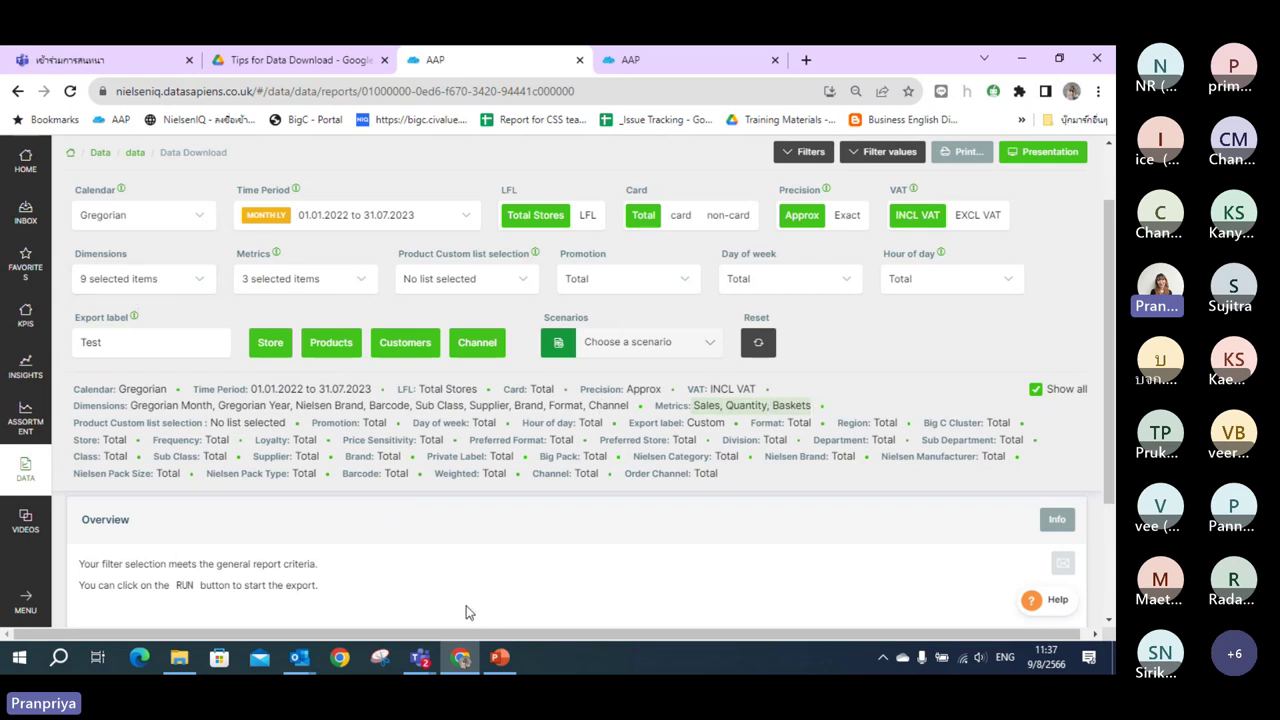
# Step: Run the Data Download export and check the confirmation that a download link will be emailed
pyautogui.scroll(-3, 926, 543)
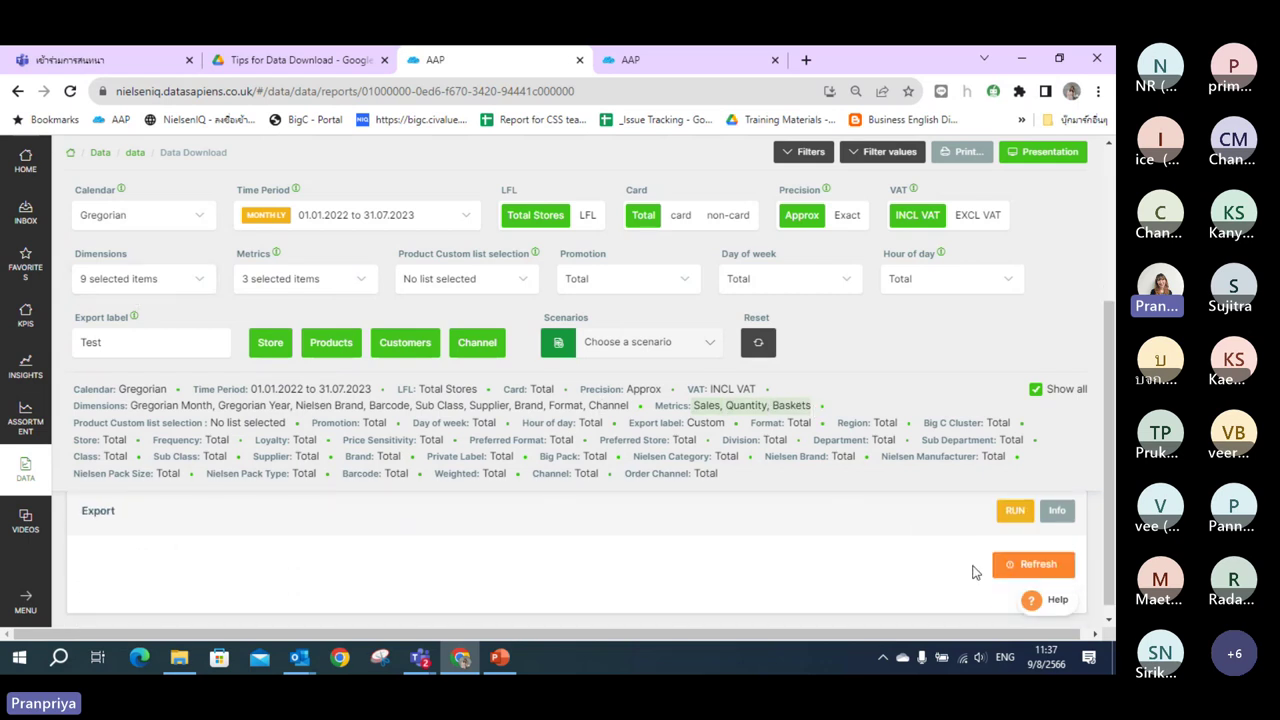
pyautogui.click(1012, 514)
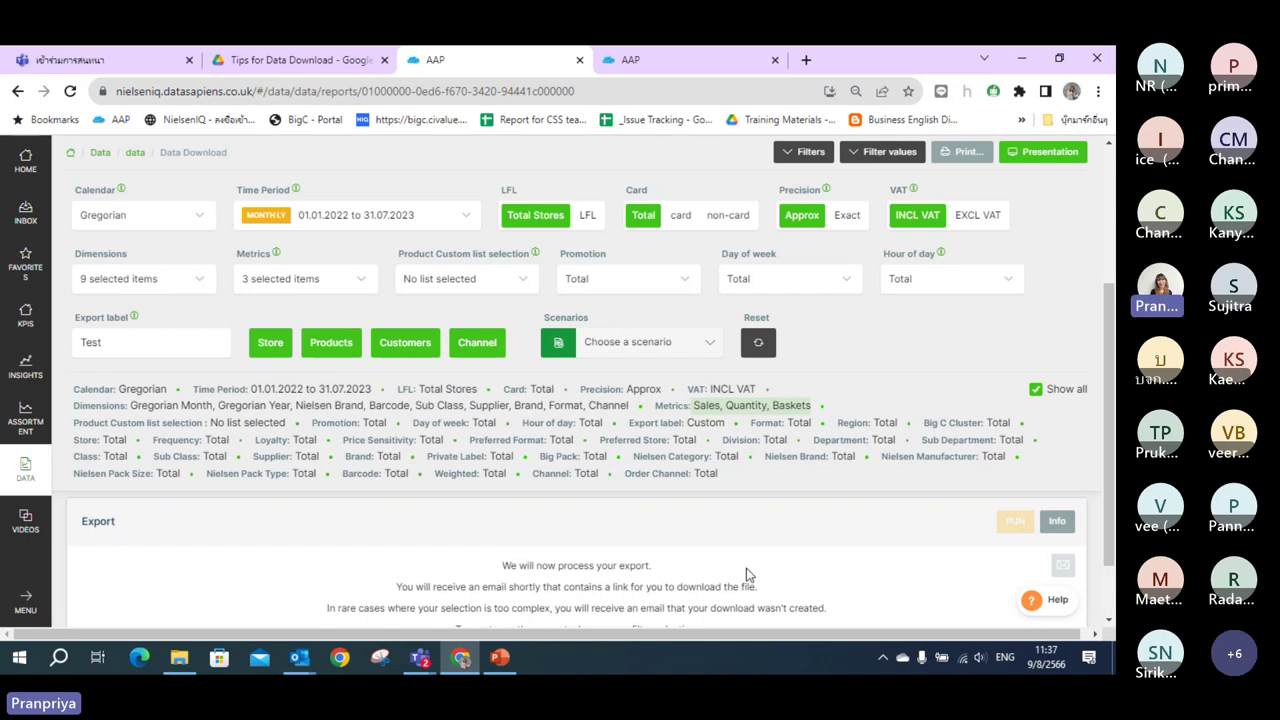
pyautogui.scroll(-1, 740, 578)
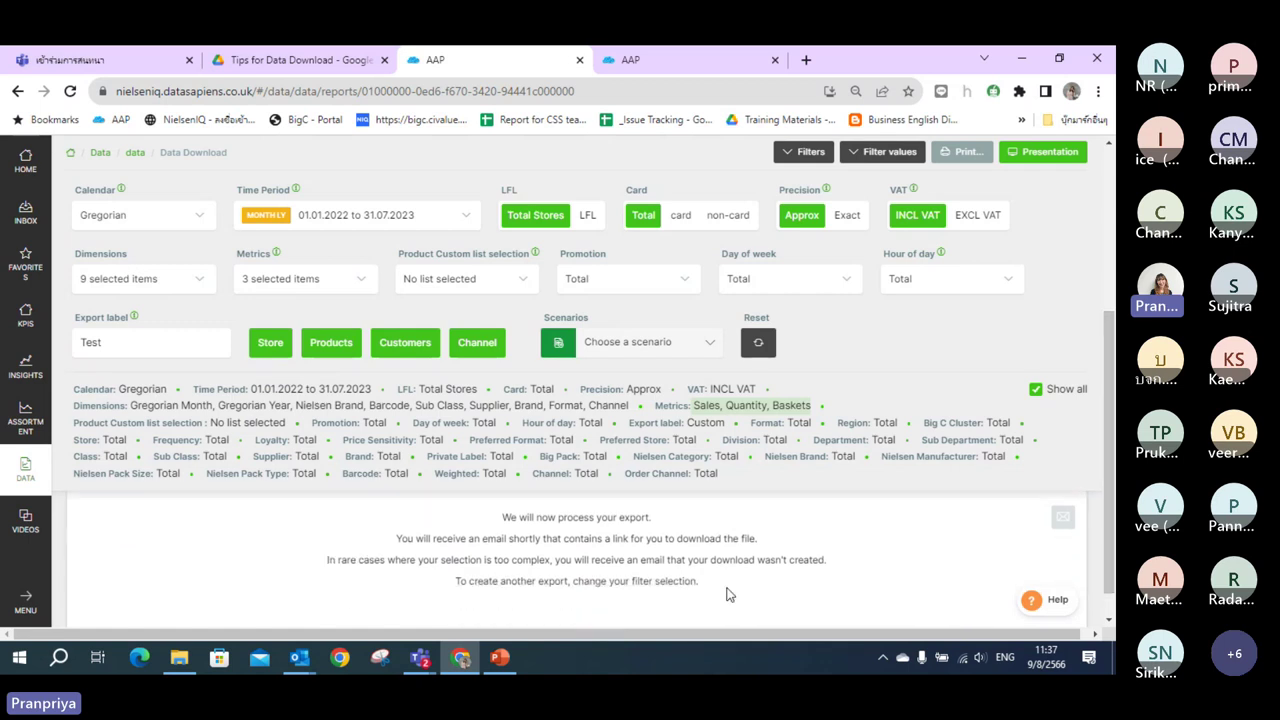
pyautogui.moveTo(700, 583); pyautogui.dragTo(505, 530)
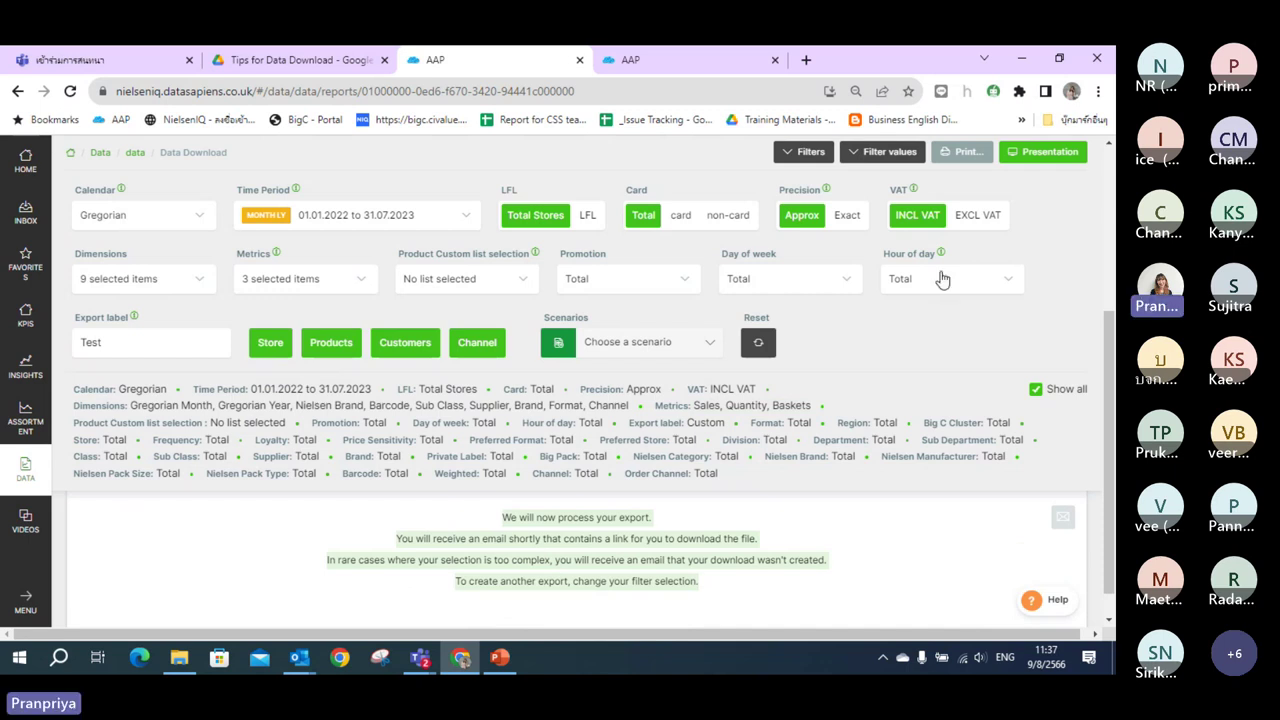
pyautogui.click(1022, 120)
pyautogui.scroll(-5, 897, 470)
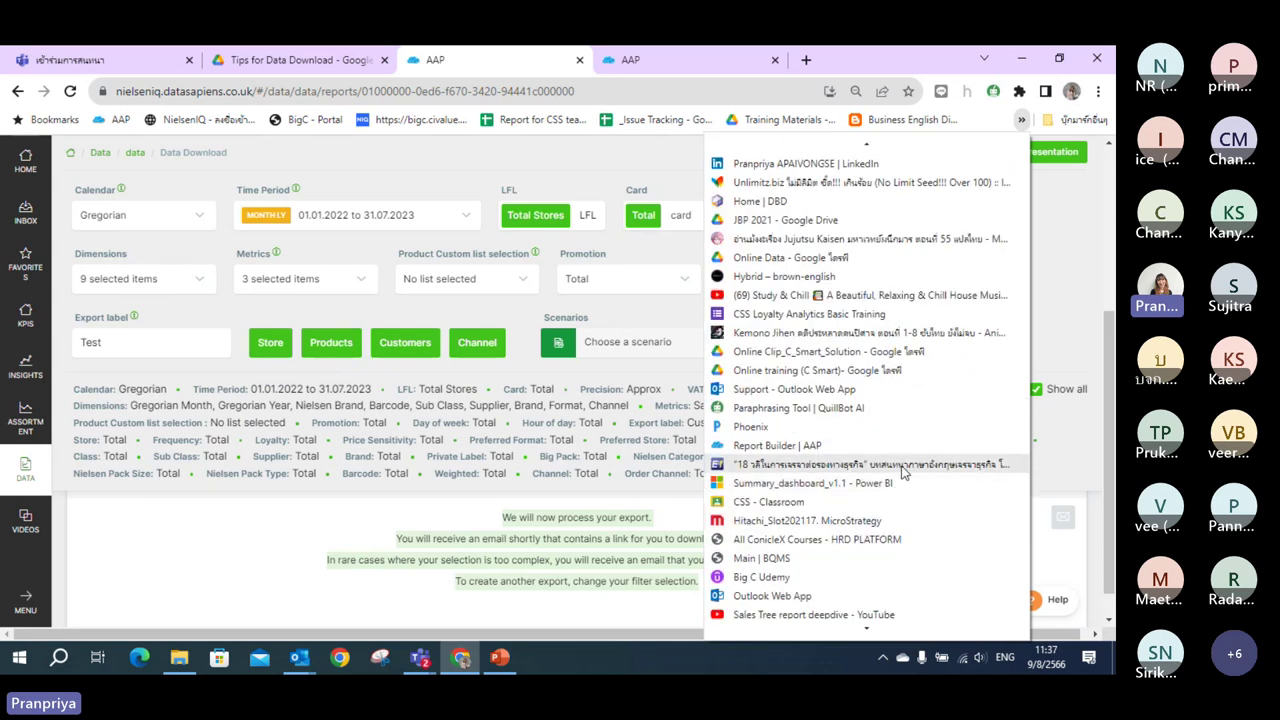
# Step: Open the Outlook Web App sign-in page in a new tab from the bookmarks overflow
pyautogui.scroll(-3, 900, 475)
pyautogui.scroll(-8, 903, 463)
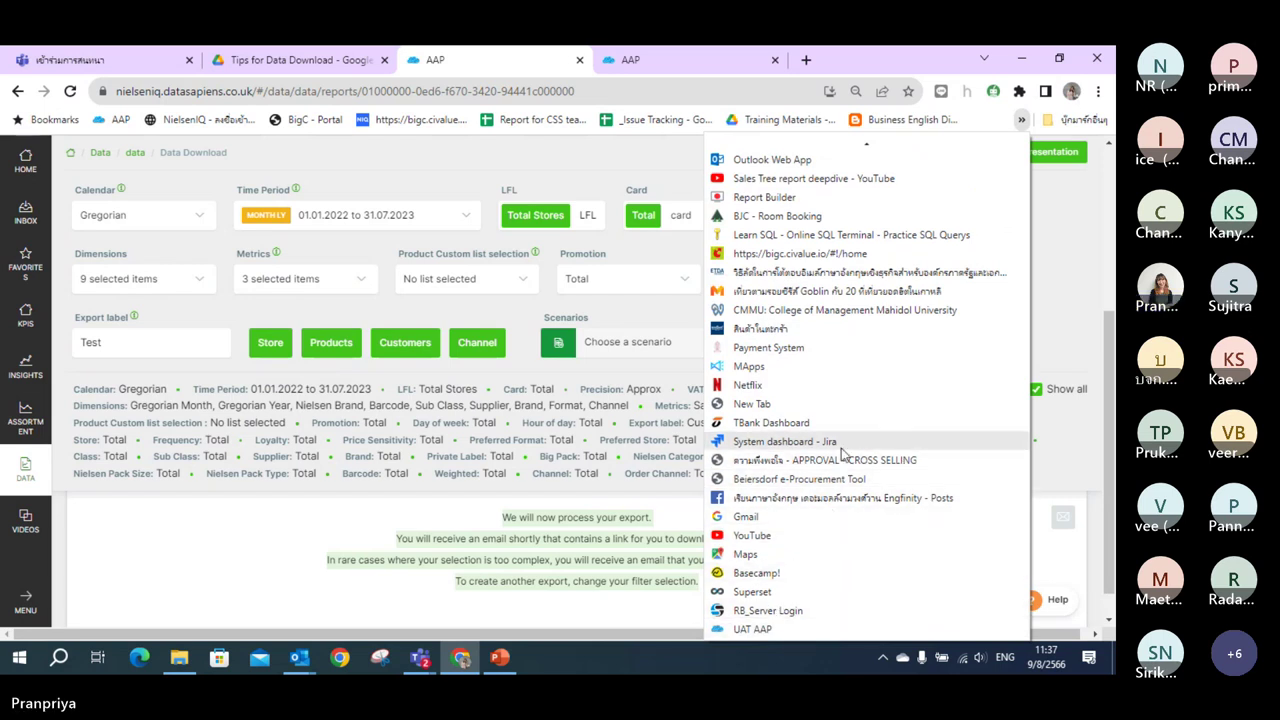
pyautogui.scroll(1, 840, 450)
pyautogui.scroll(2, 841, 448)
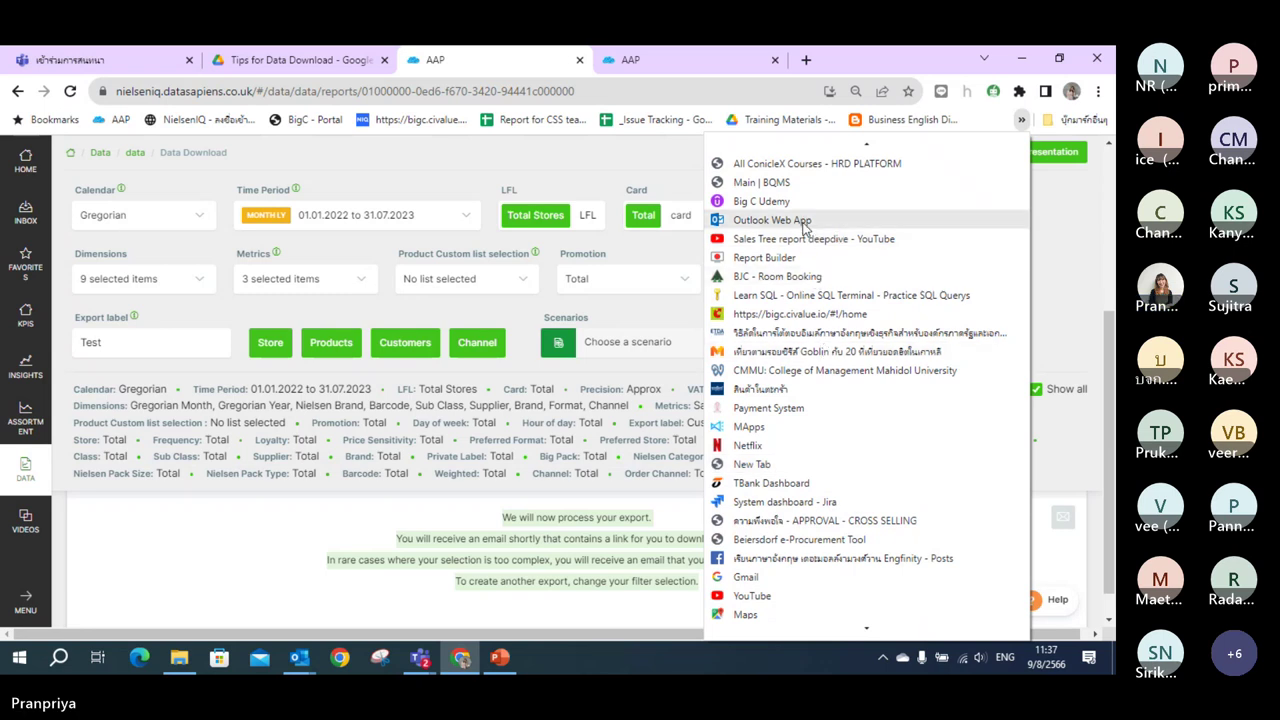
pyautogui.click(807, 62)
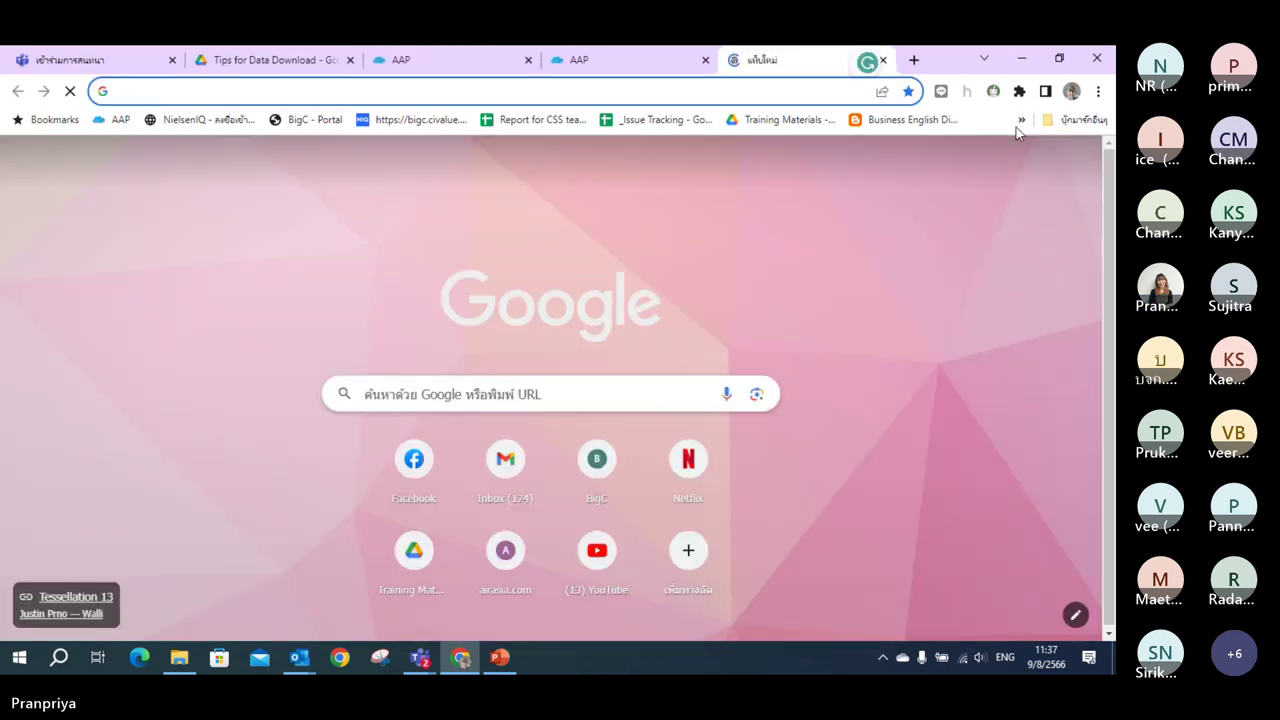
pyautogui.click(1020, 120)
pyautogui.scroll(-2, 903, 369)
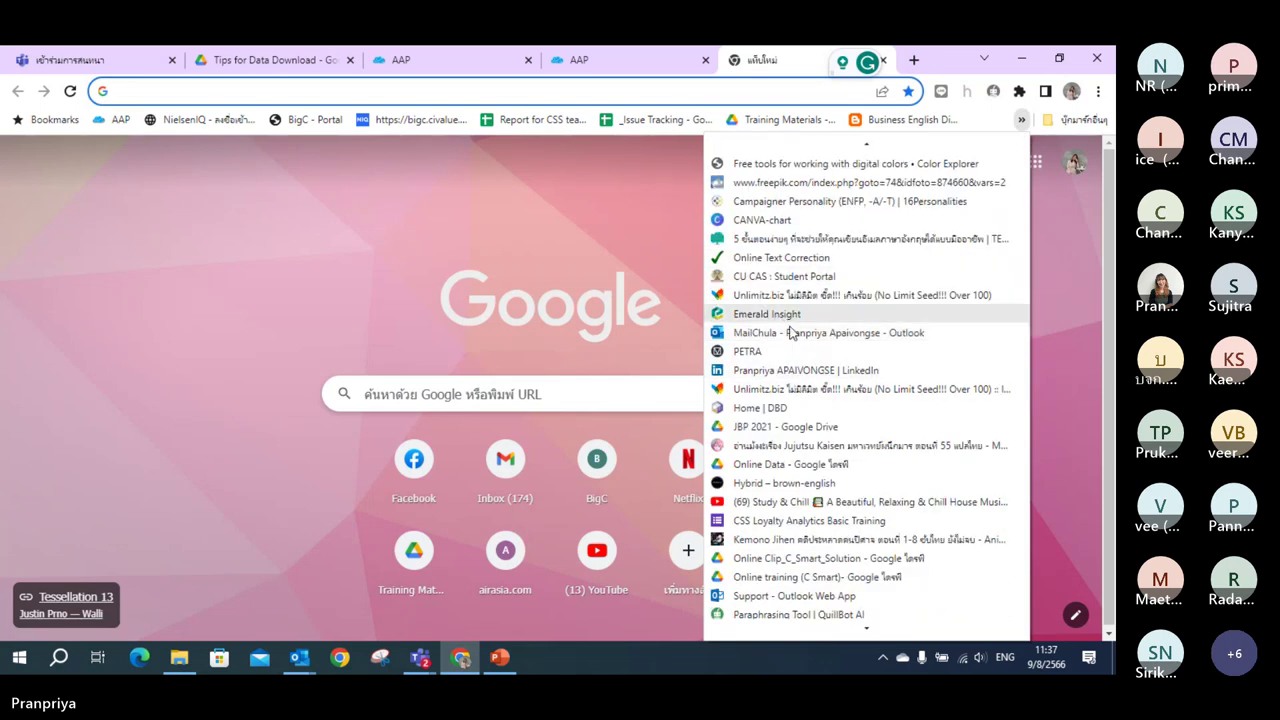
pyautogui.scroll(-1, 818, 372)
pyautogui.scroll(-2, 818, 372)
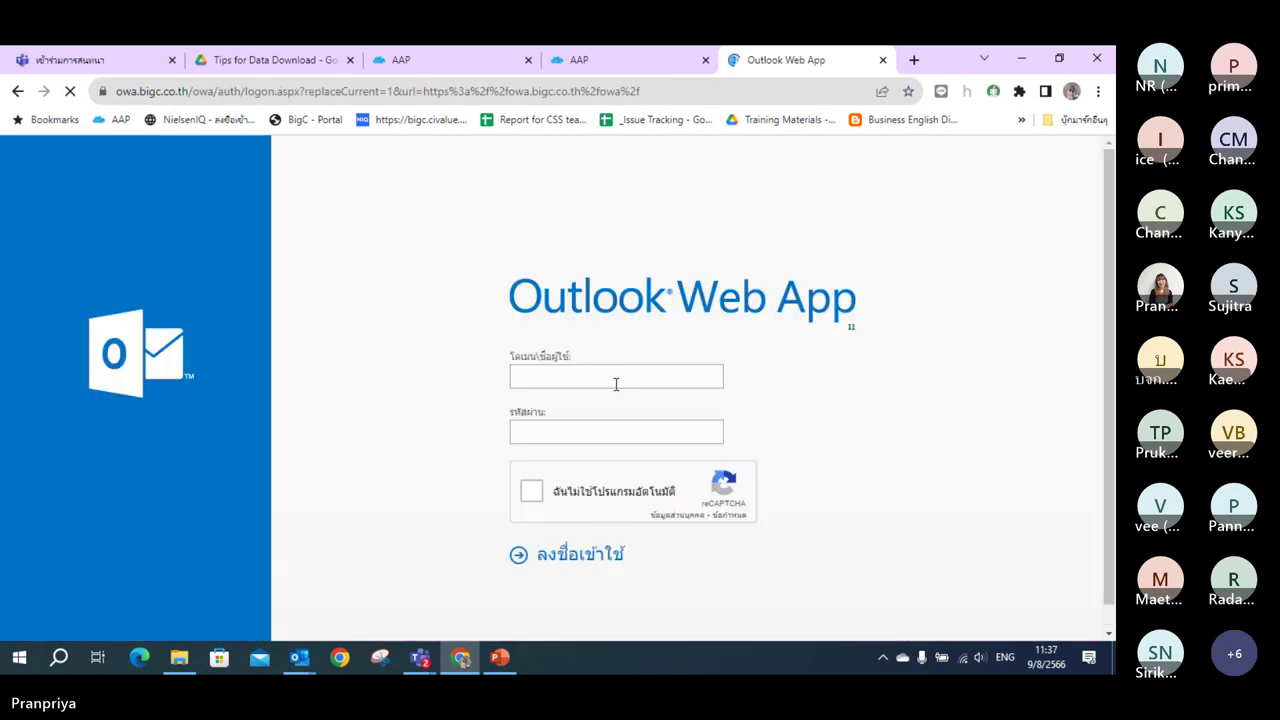
pyautogui.click(531, 497)
pyautogui.moveTo(596, 377); pyautogui.dragTo(491, 374)
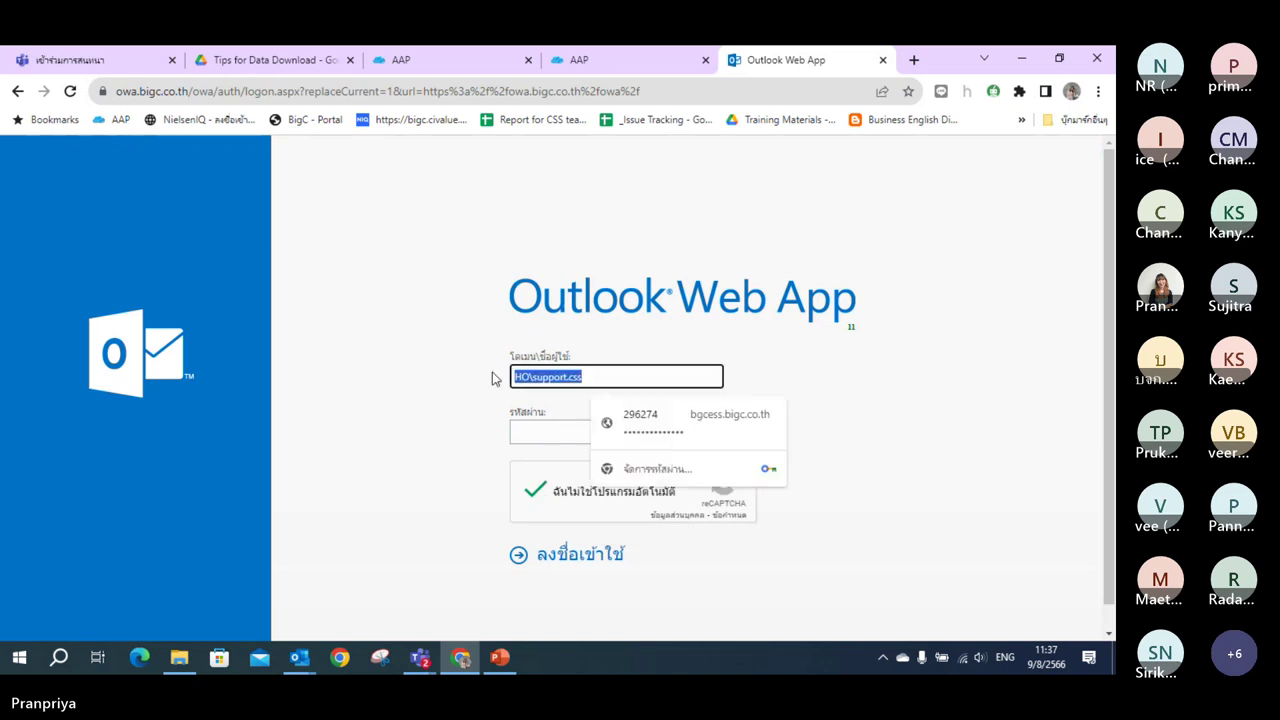
pyautogui.click(629, 376)
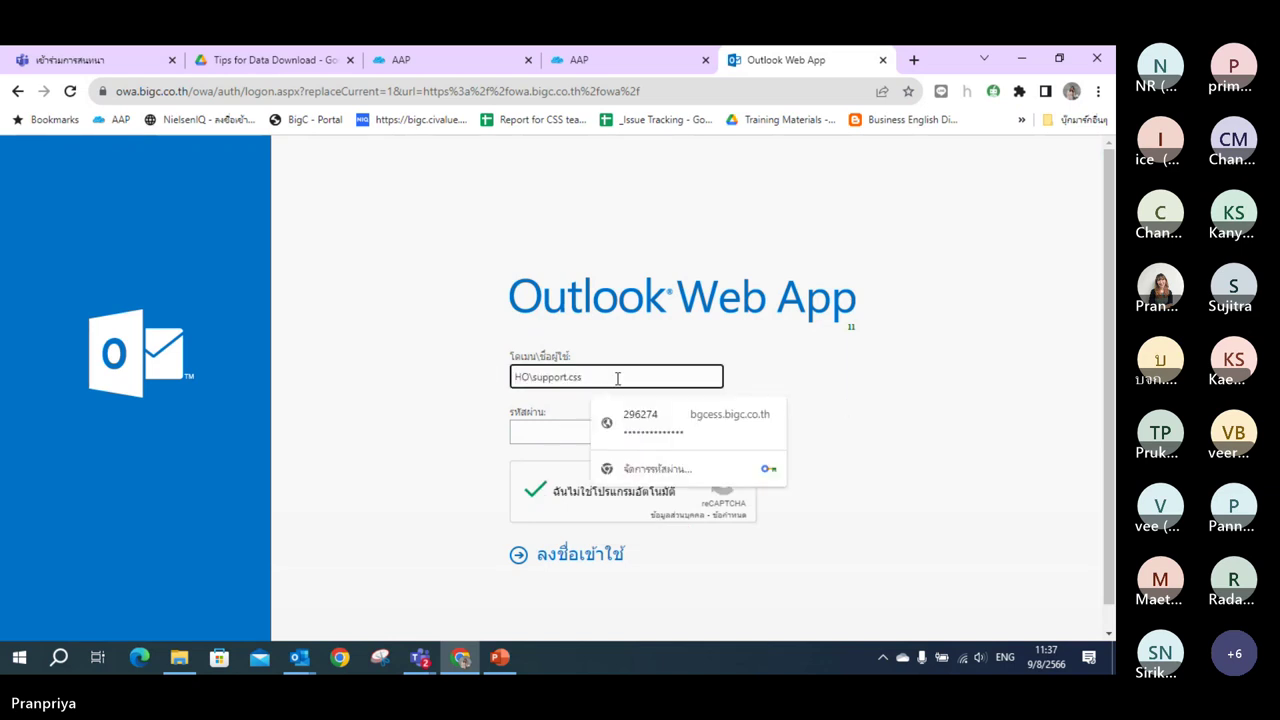
pyautogui.moveTo(617, 375); pyautogui.dragTo(415, 375)
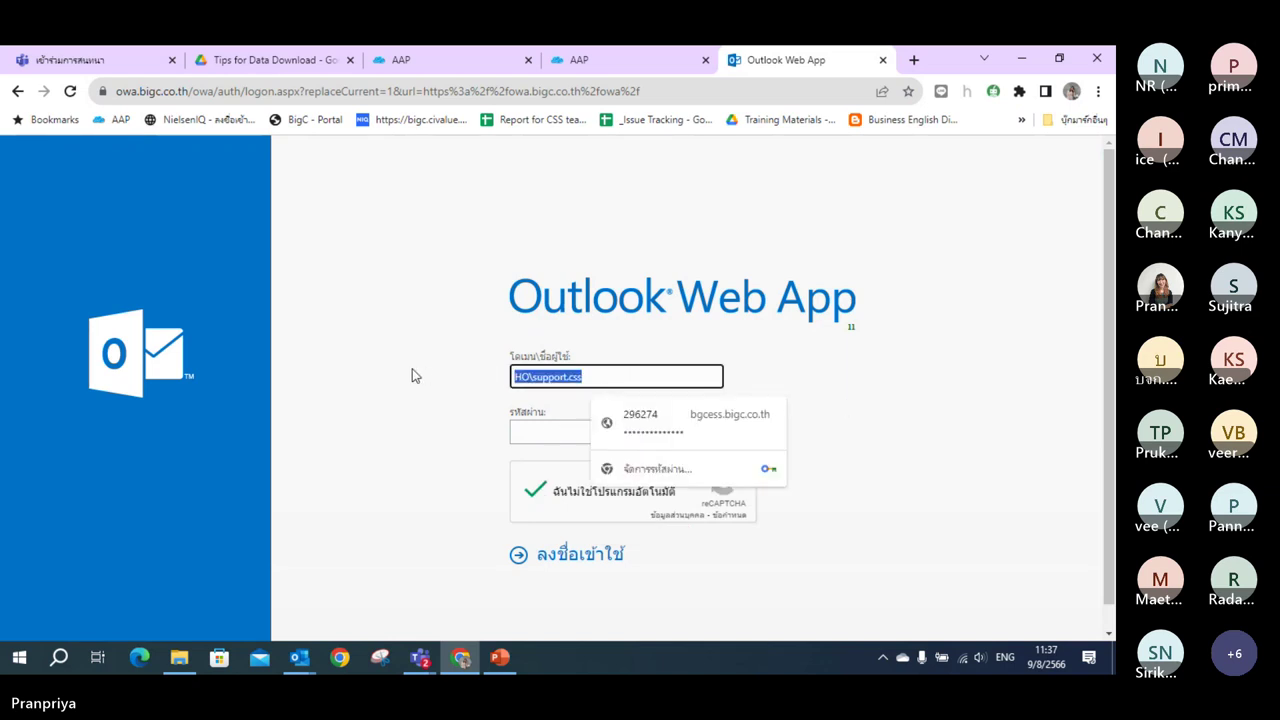
# Step: Switch to the Teams training meeting window and stop sharing the screen
pyautogui.click(422, 658)
pyautogui.click(515, 572)
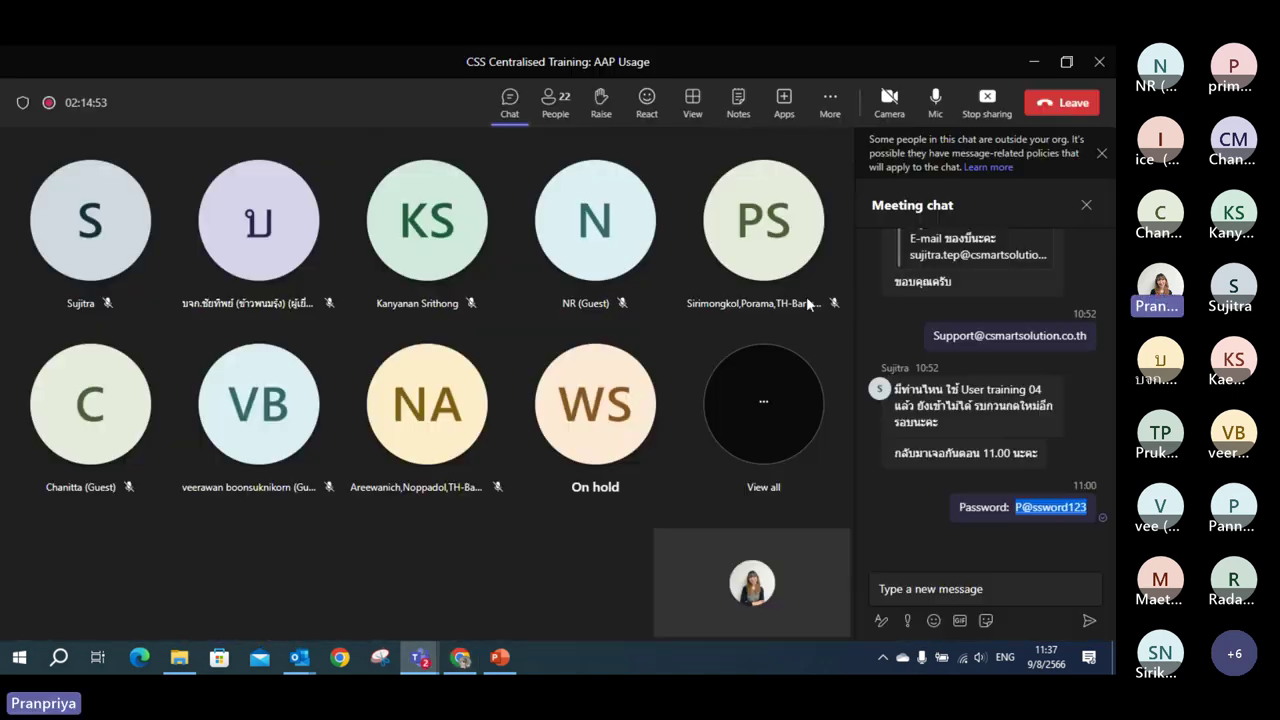
pyautogui.click(970, 118)
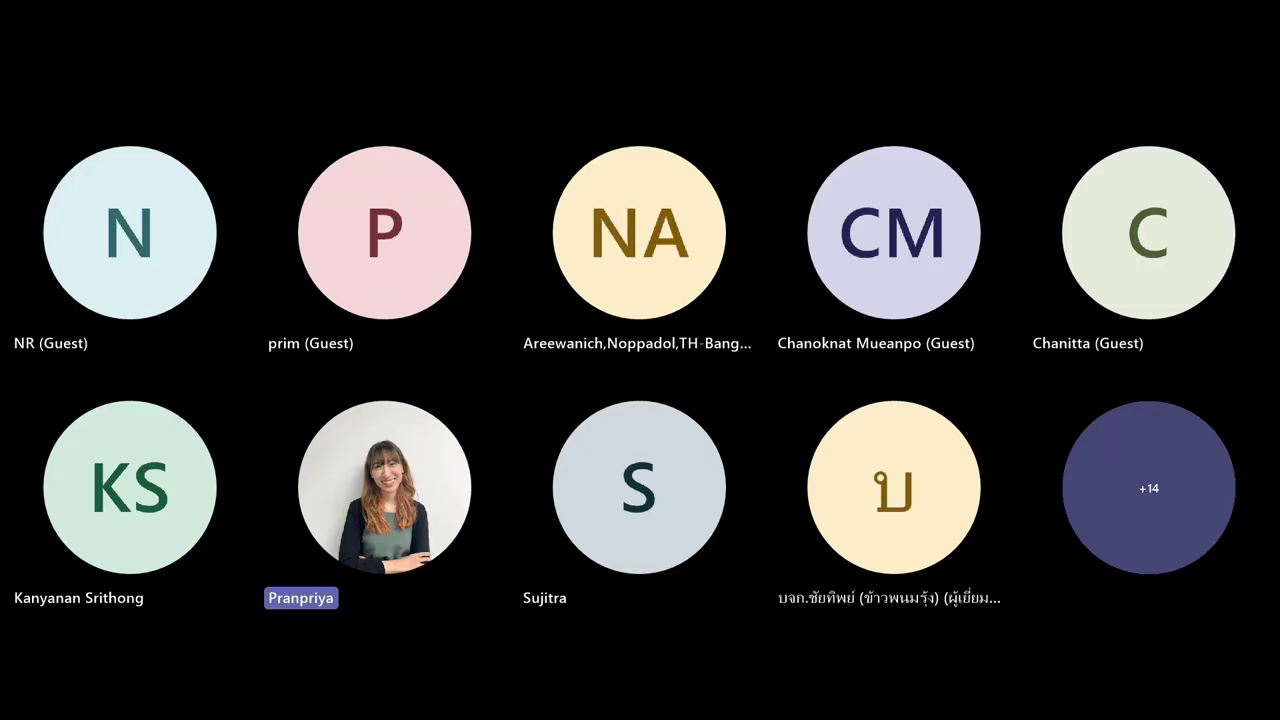
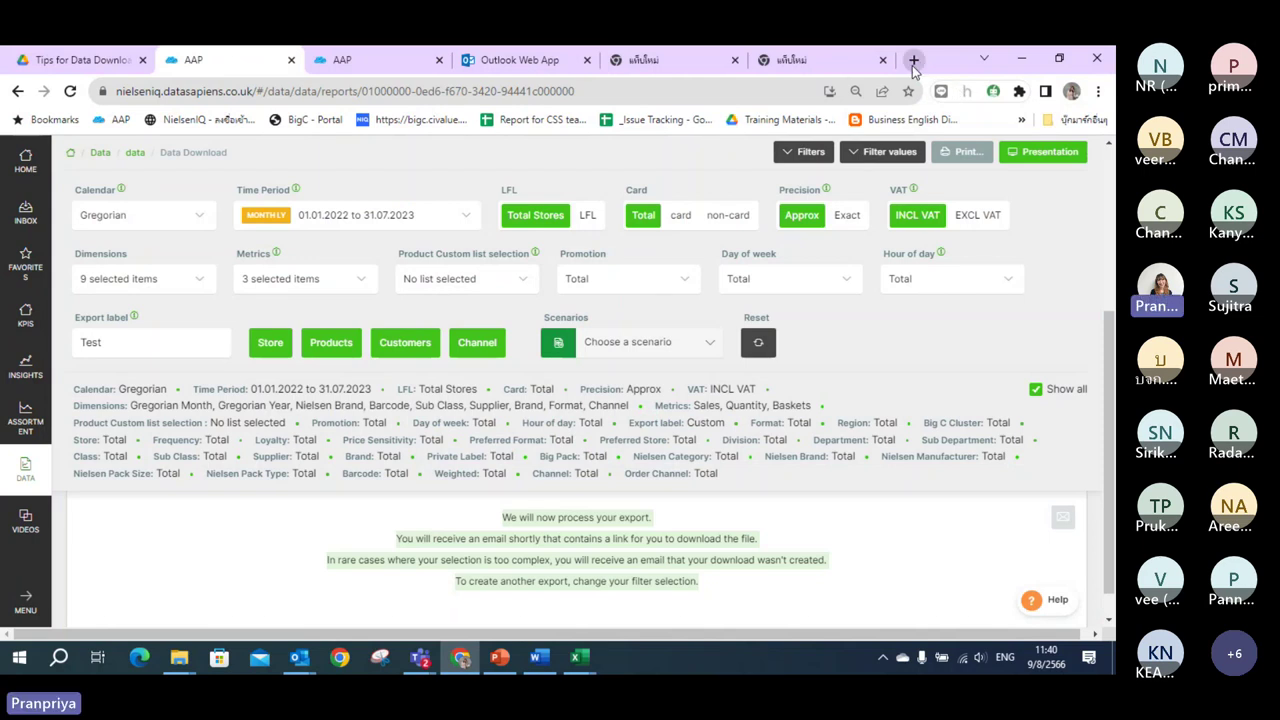
# Step: Open NielsenIQ AAP in a new Chrome tab and log out of the training01 account
pyautogui.click(913, 61)
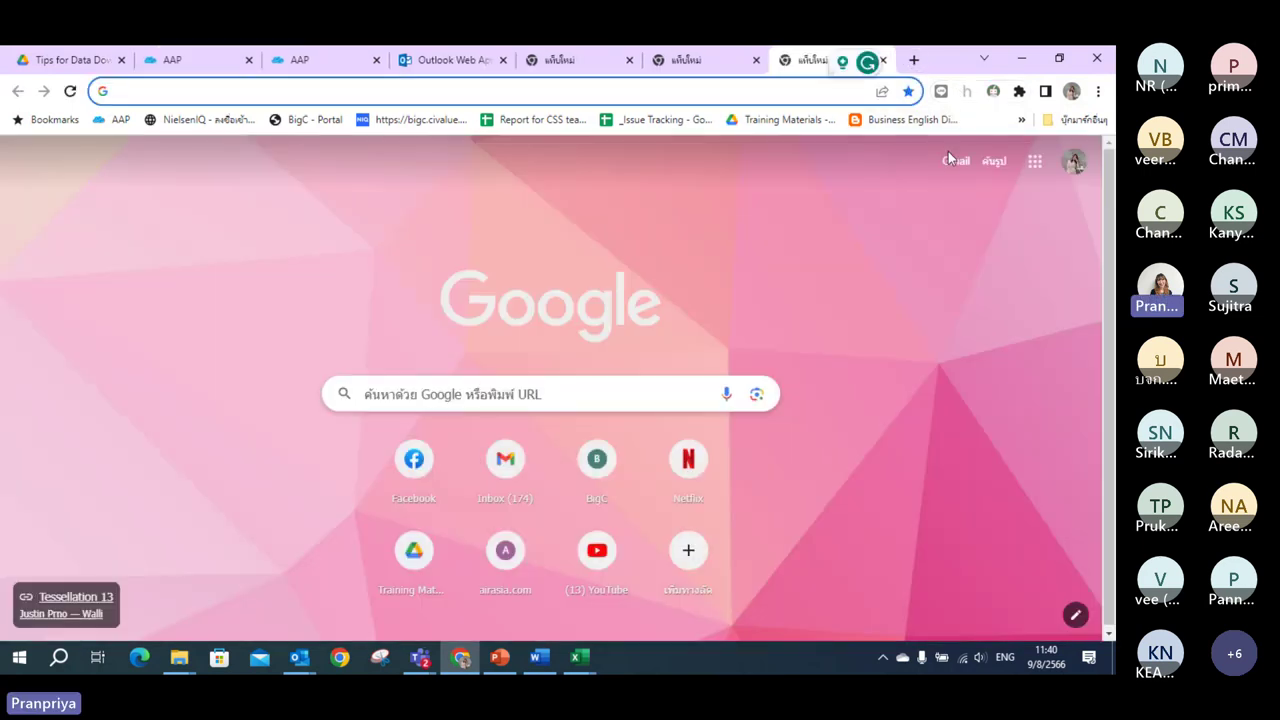
pyautogui.click(224, 117)
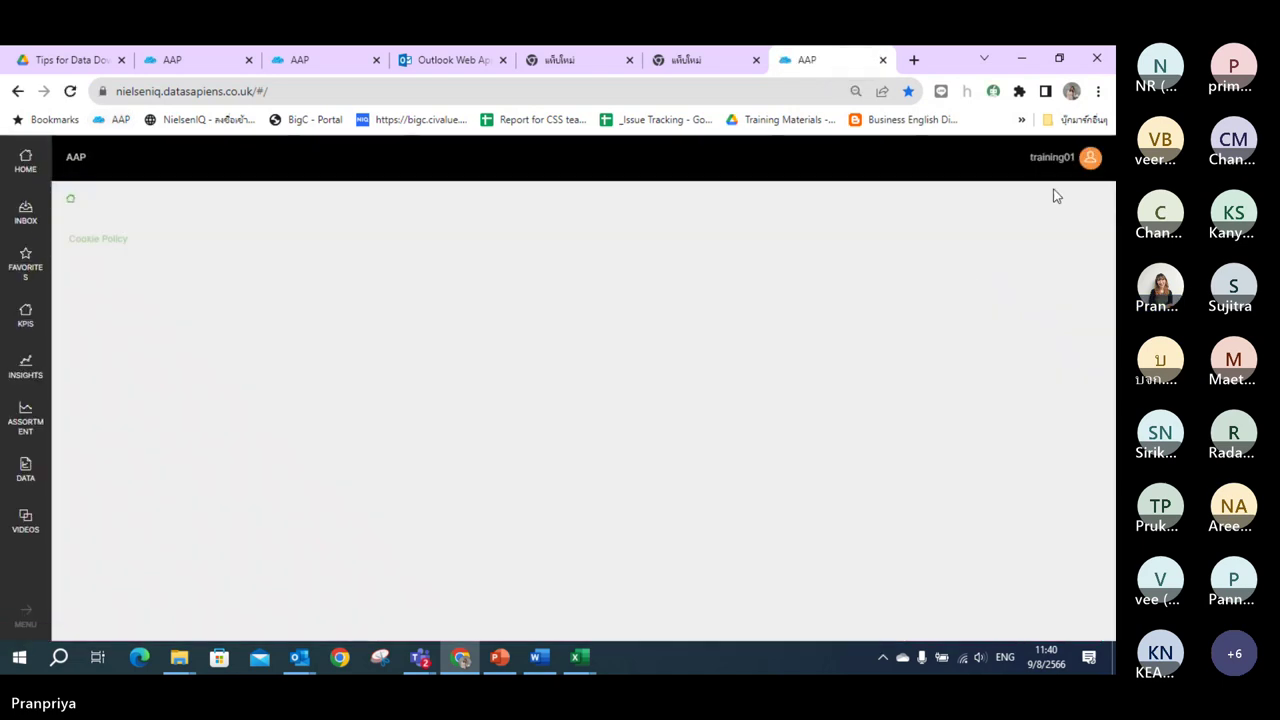
pyautogui.click(1050, 157)
pyautogui.click(1063, 274)
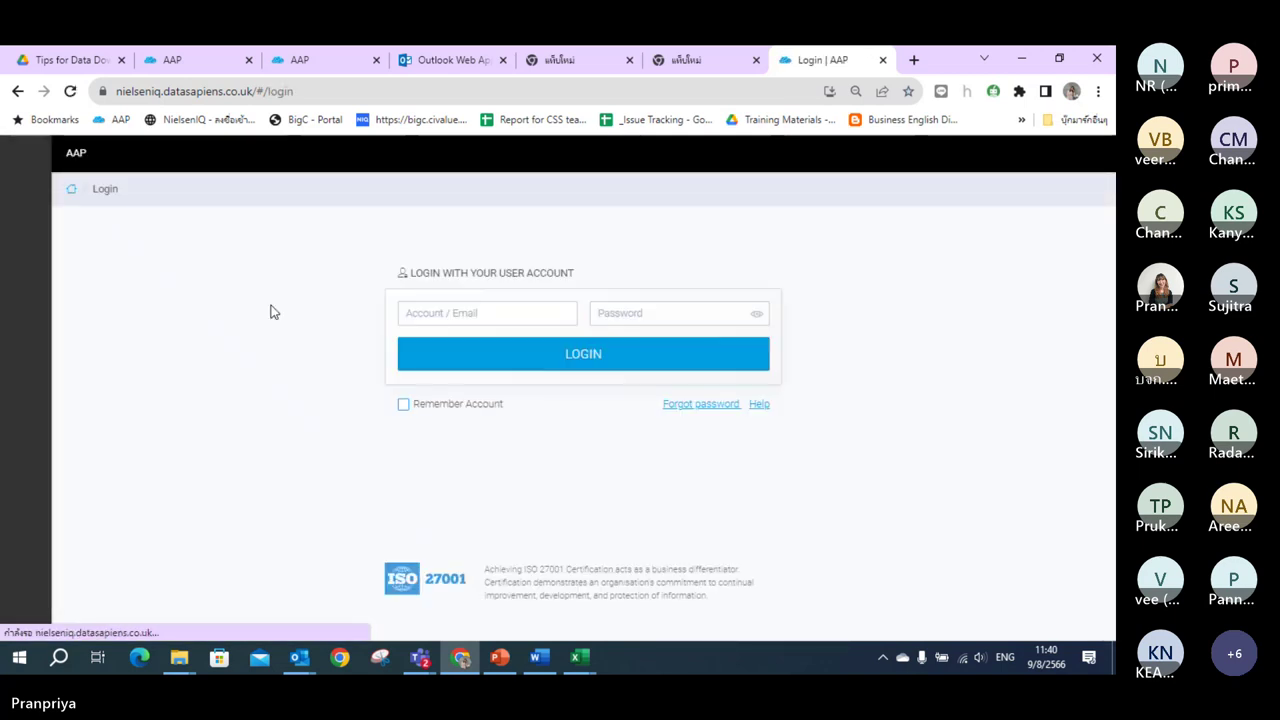
# Step: Sign in to AAP with a different saved account from autofill
pyautogui.click(477, 313)
pyautogui.click(545, 452)
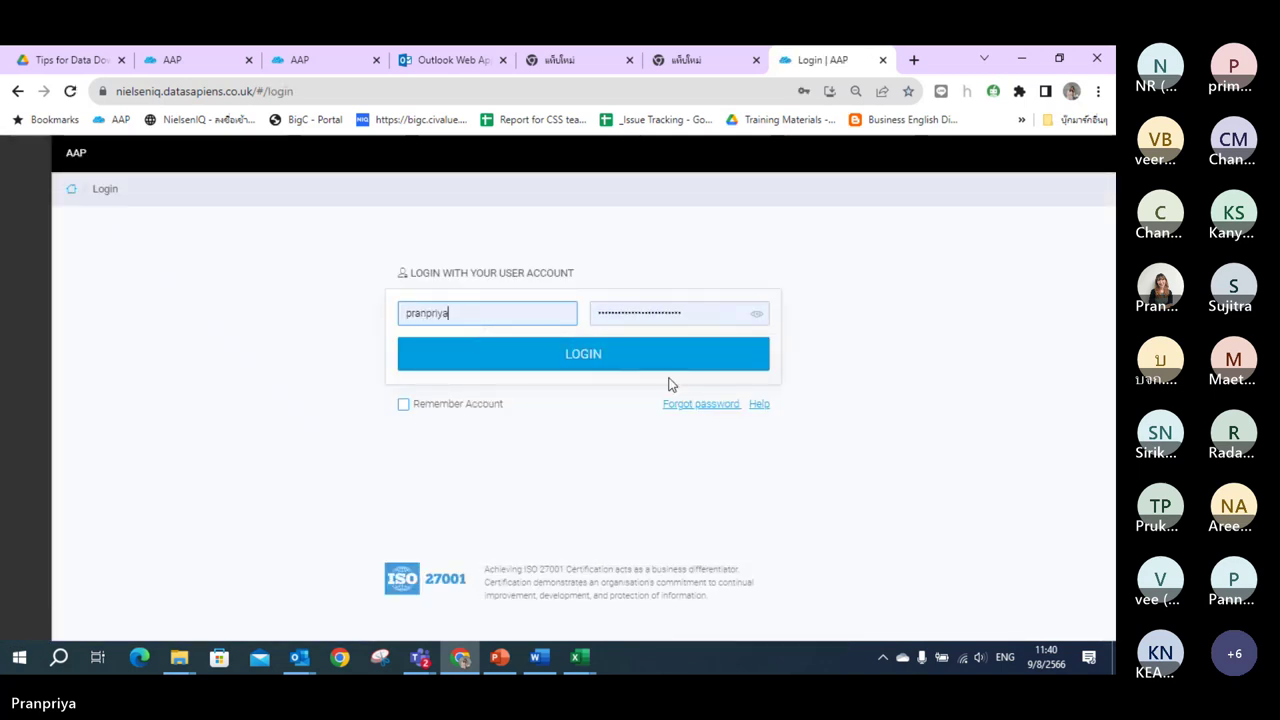
pyautogui.doubleClick(511, 317)
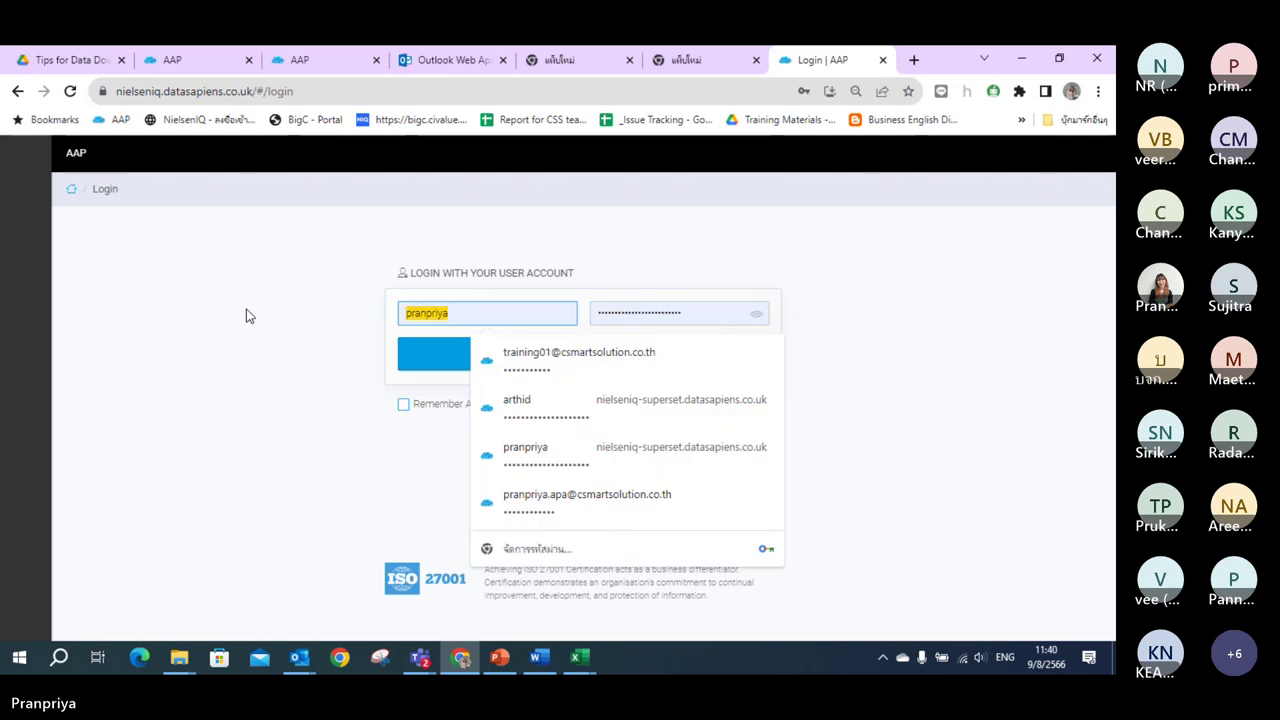
pyautogui.click(562, 490)
pyautogui.click(528, 362)
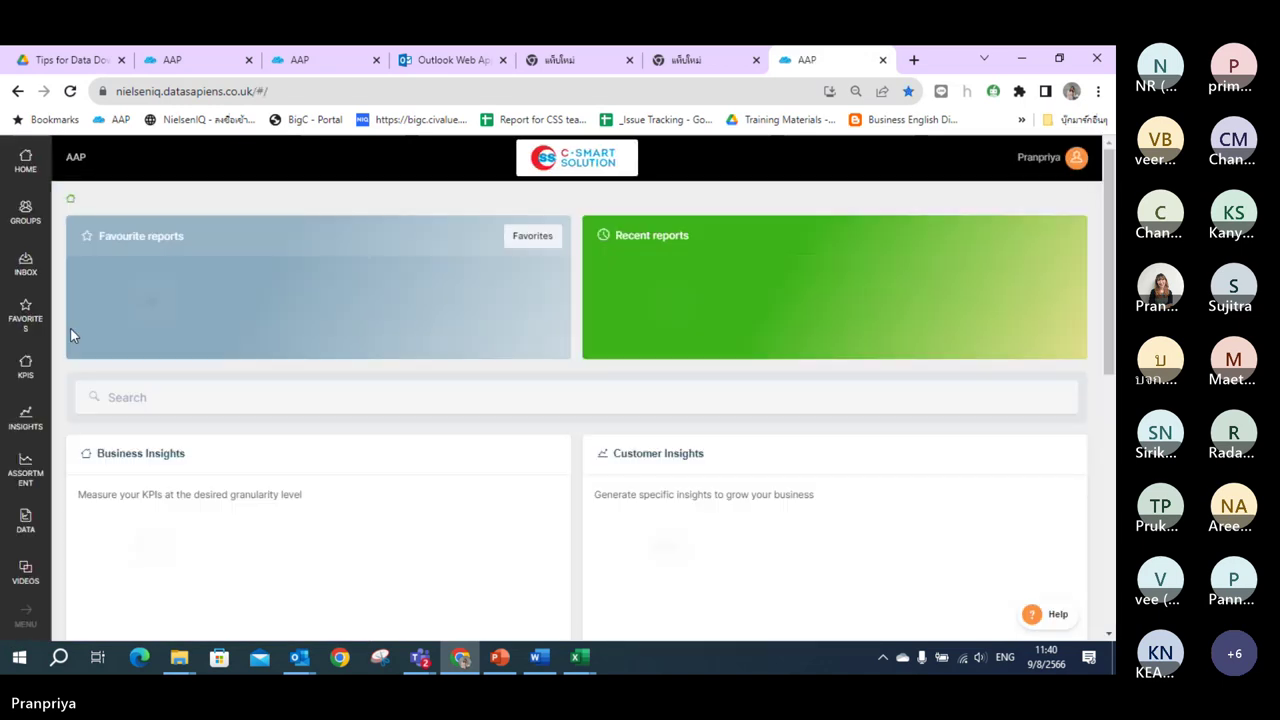
# Step: Open the Data Download favourite report and set the calendar to Gregorian
pyautogui.click(160, 285)
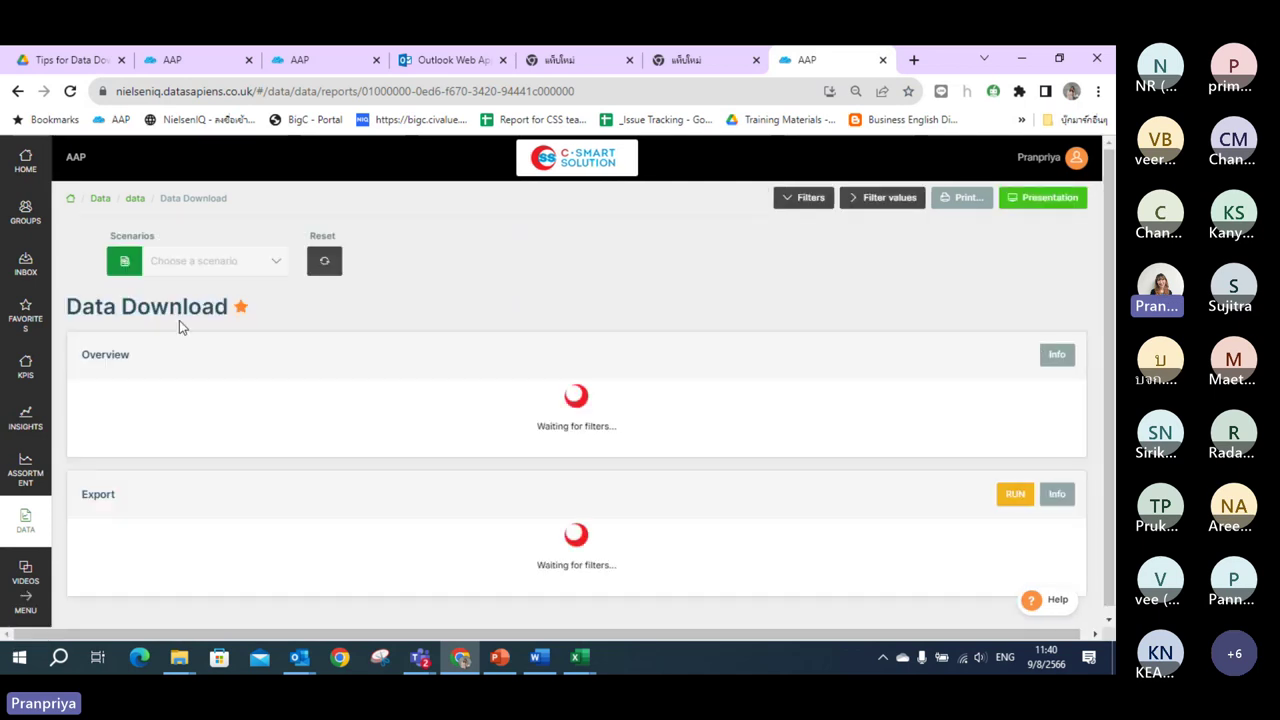
pyautogui.click(192, 261)
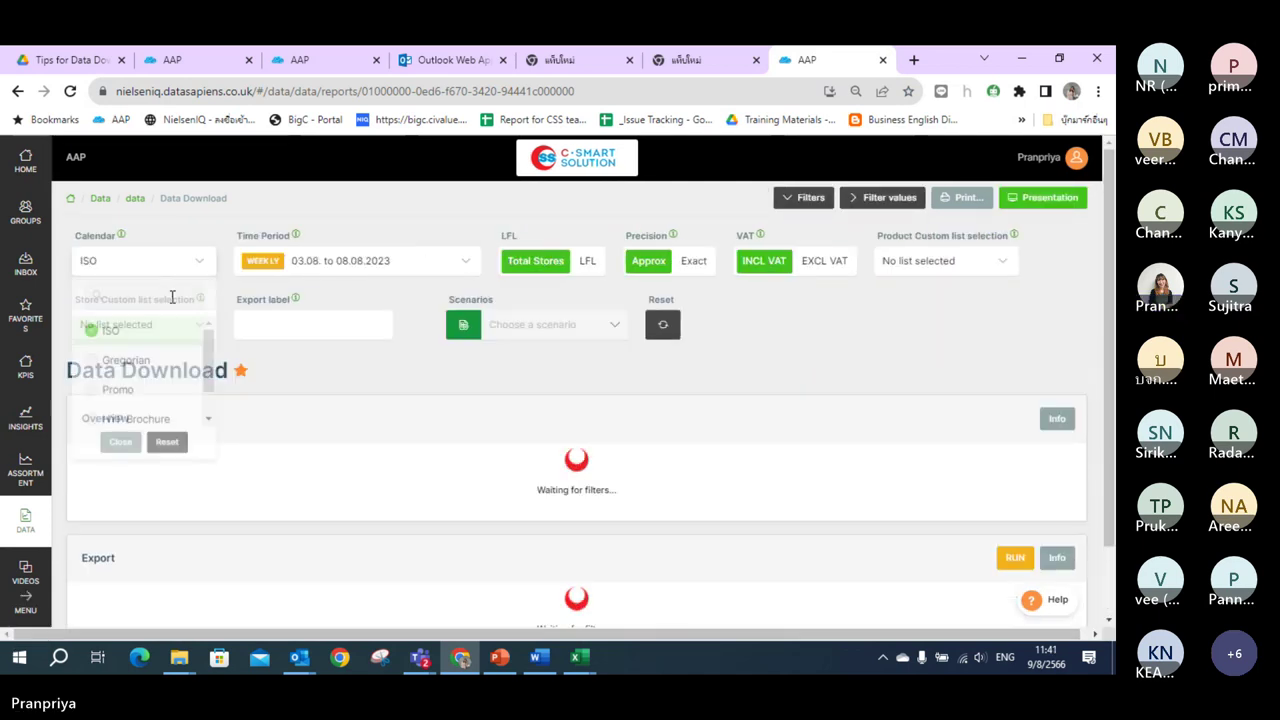
pyautogui.click(192, 261)
# Step: Set the time period to run from 202201 through 202307
pyautogui.click(329, 260)
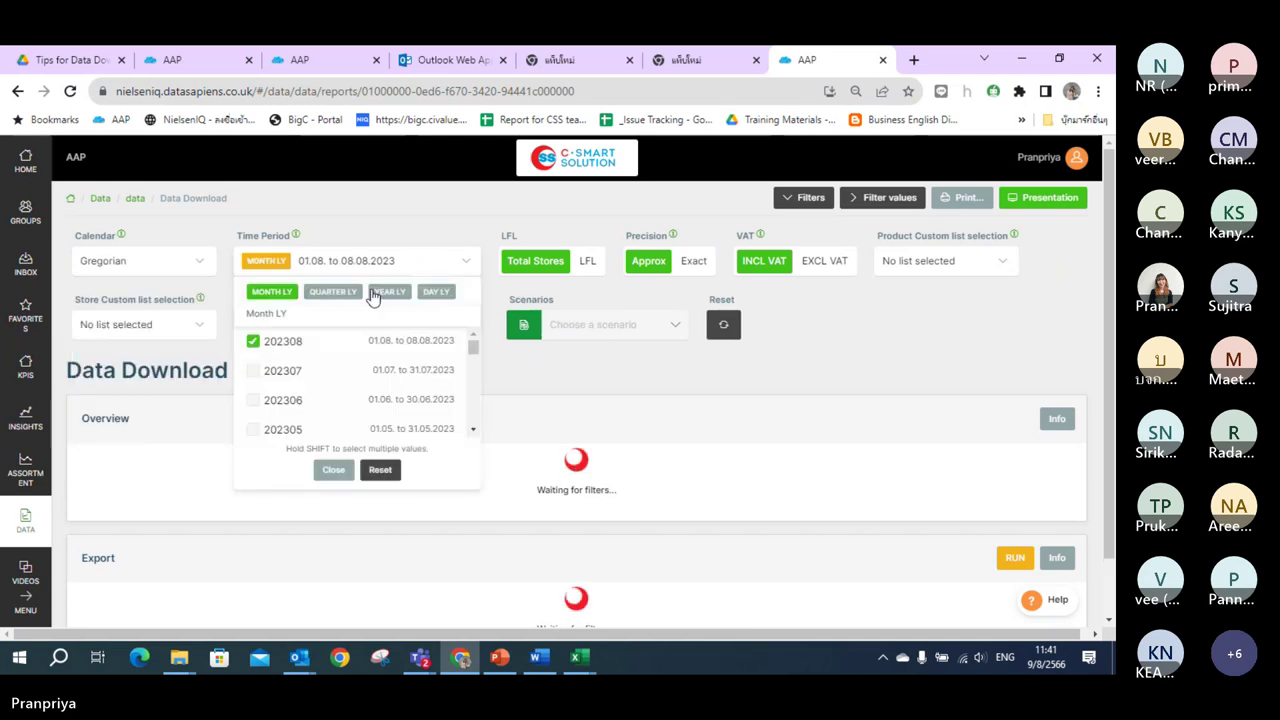
pyautogui.click(349, 374)
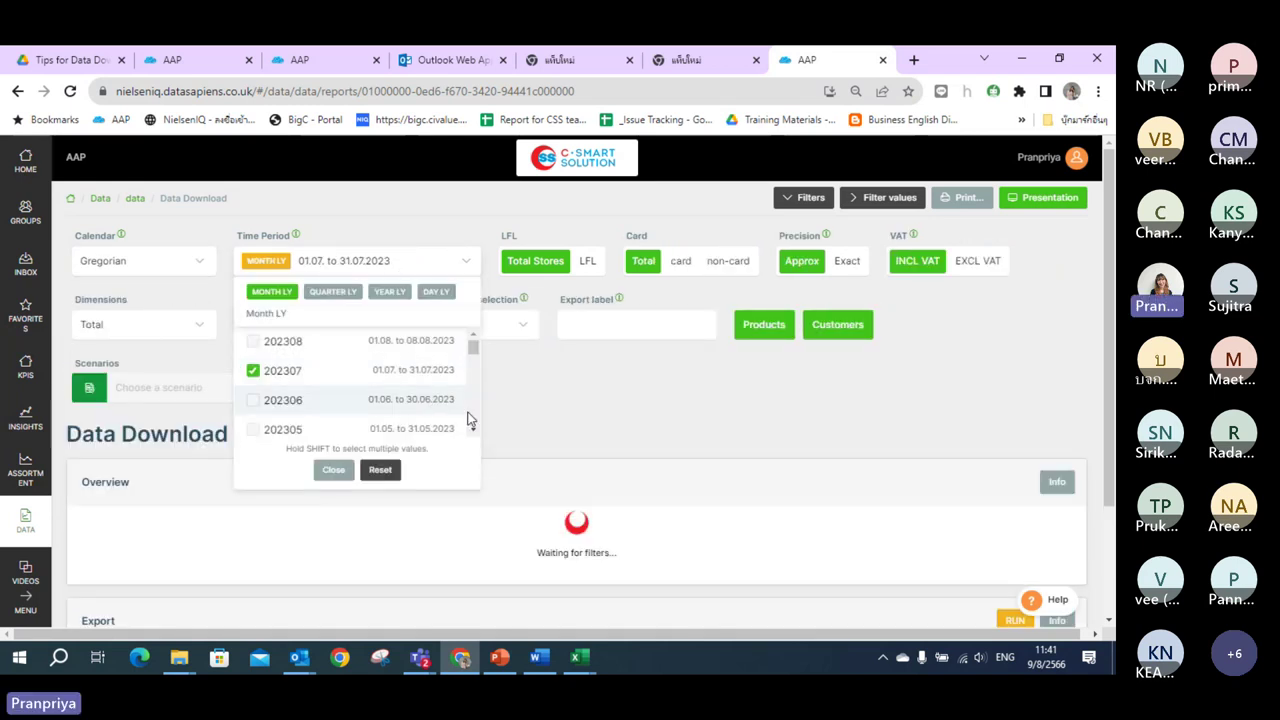
pyautogui.click(474, 431)
pyautogui.click(474, 431)
pyautogui.click(474, 431)
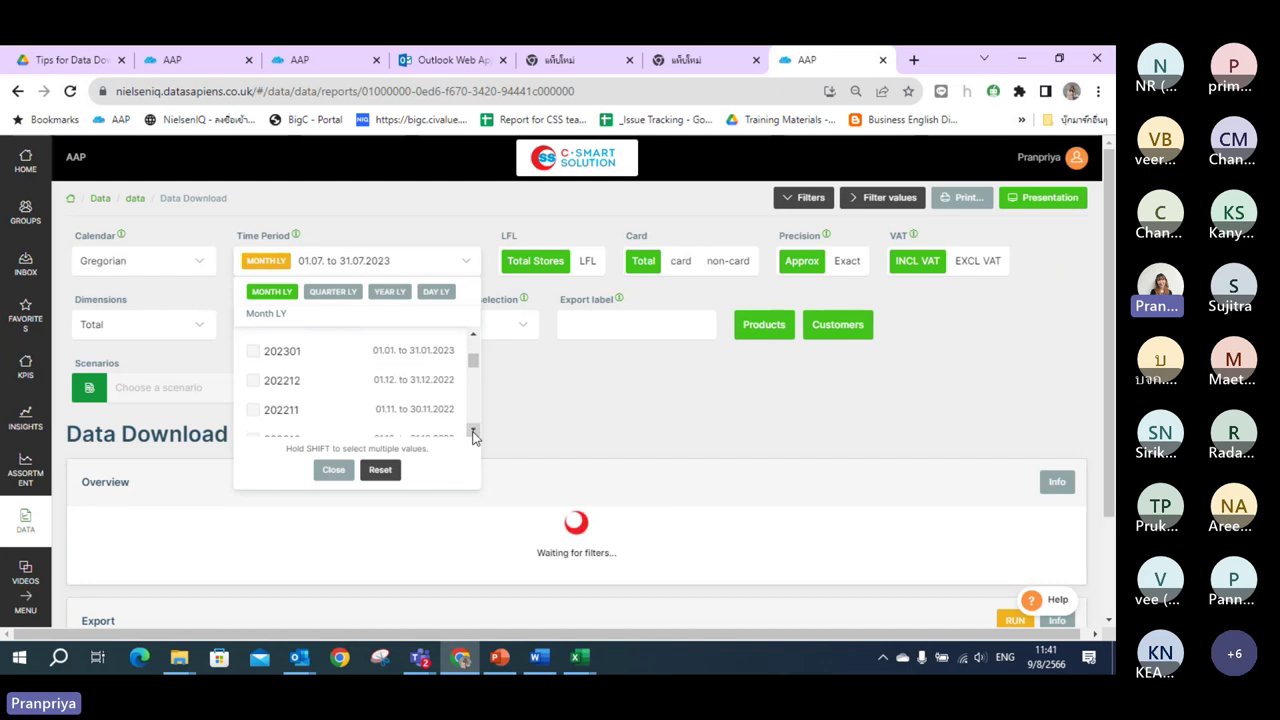
pyautogui.click(474, 431)
pyautogui.click(474, 431)
pyautogui.click(474, 431)
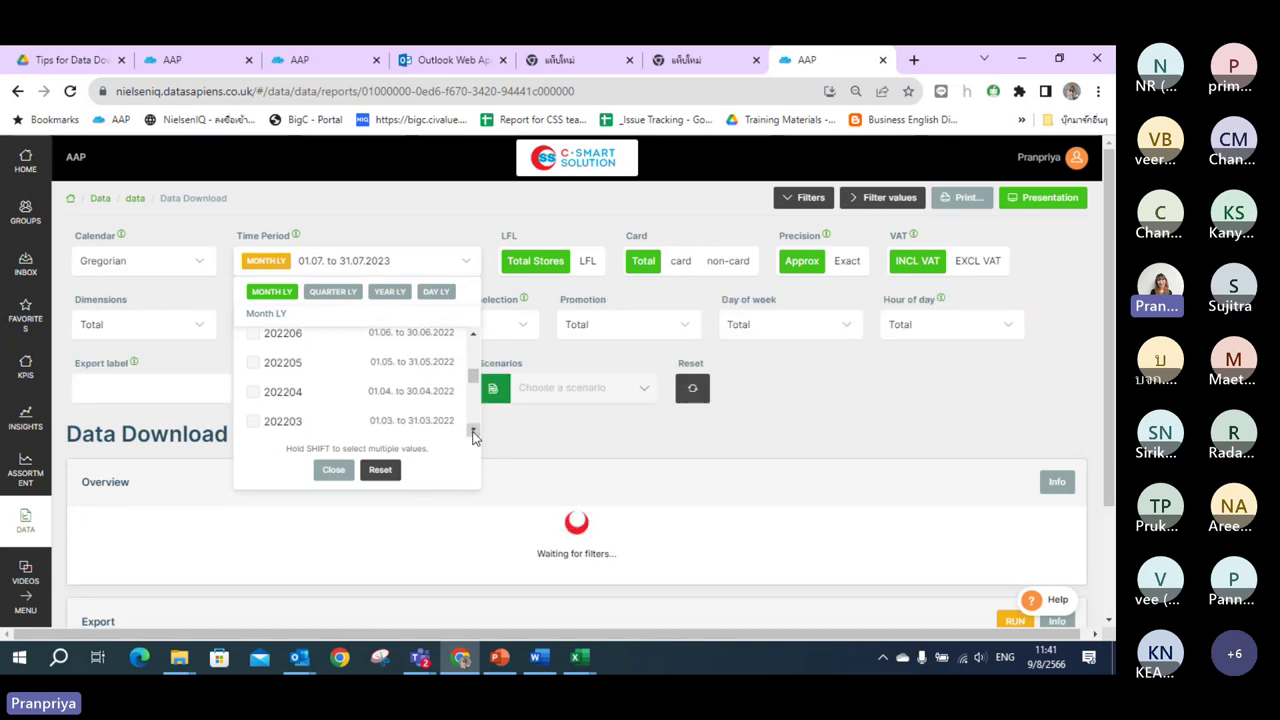
pyautogui.click(474, 431)
pyautogui.click(474, 431)
pyautogui.keyDown('shift'); pyautogui.click(359, 421); pyautogui.keyUp('shift')
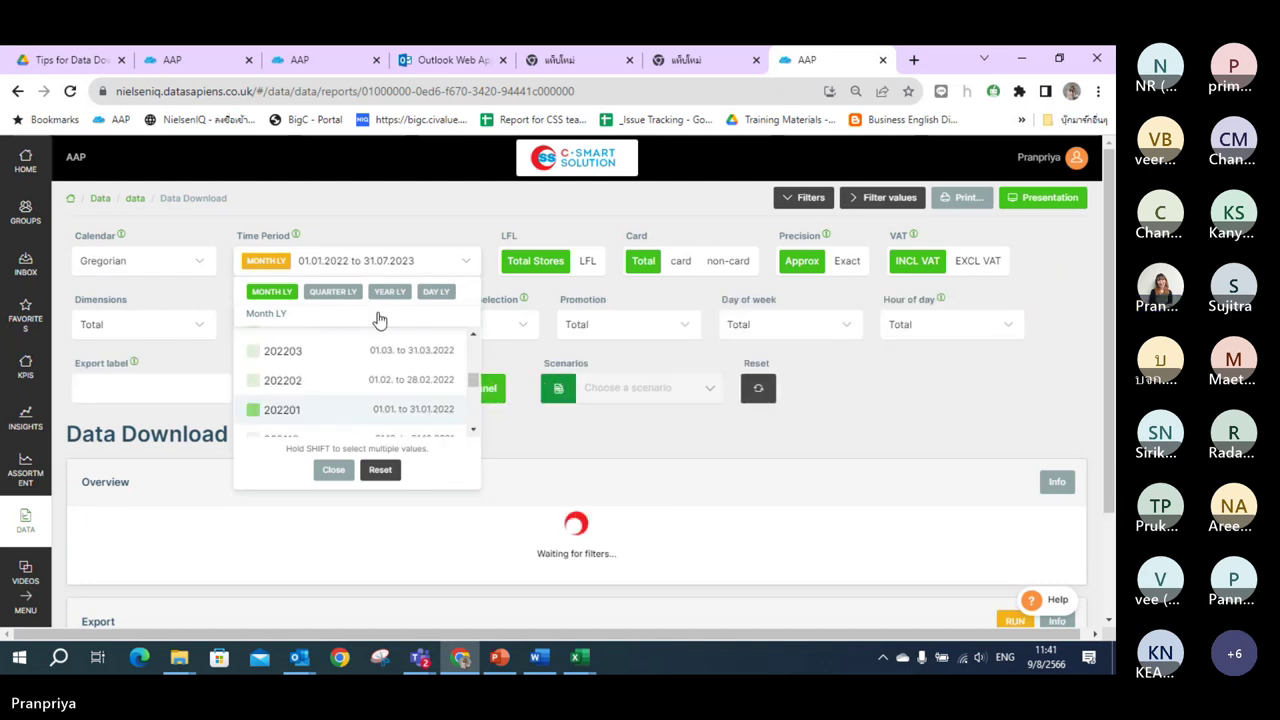
pyautogui.click(391, 258)
pyautogui.click(195, 328)
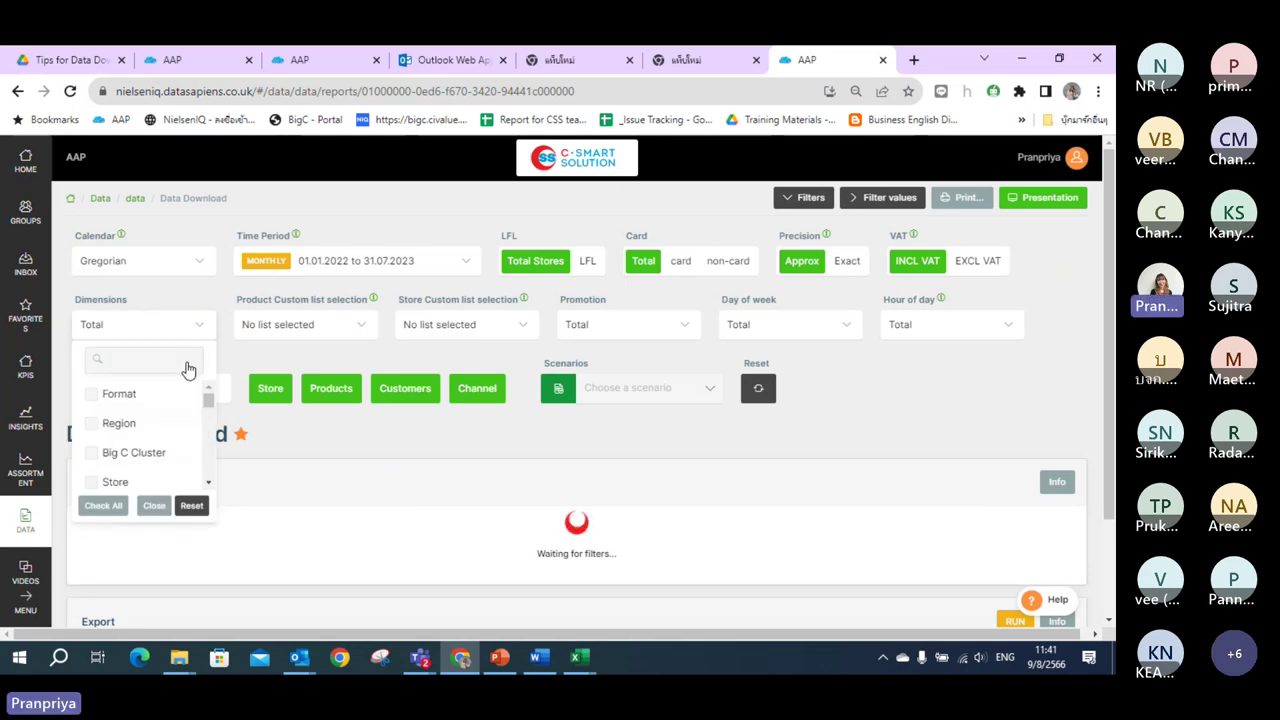
# Step: Add Gregorian Month and Gregorian Year as report dimensions
pyautogui.write('mo')
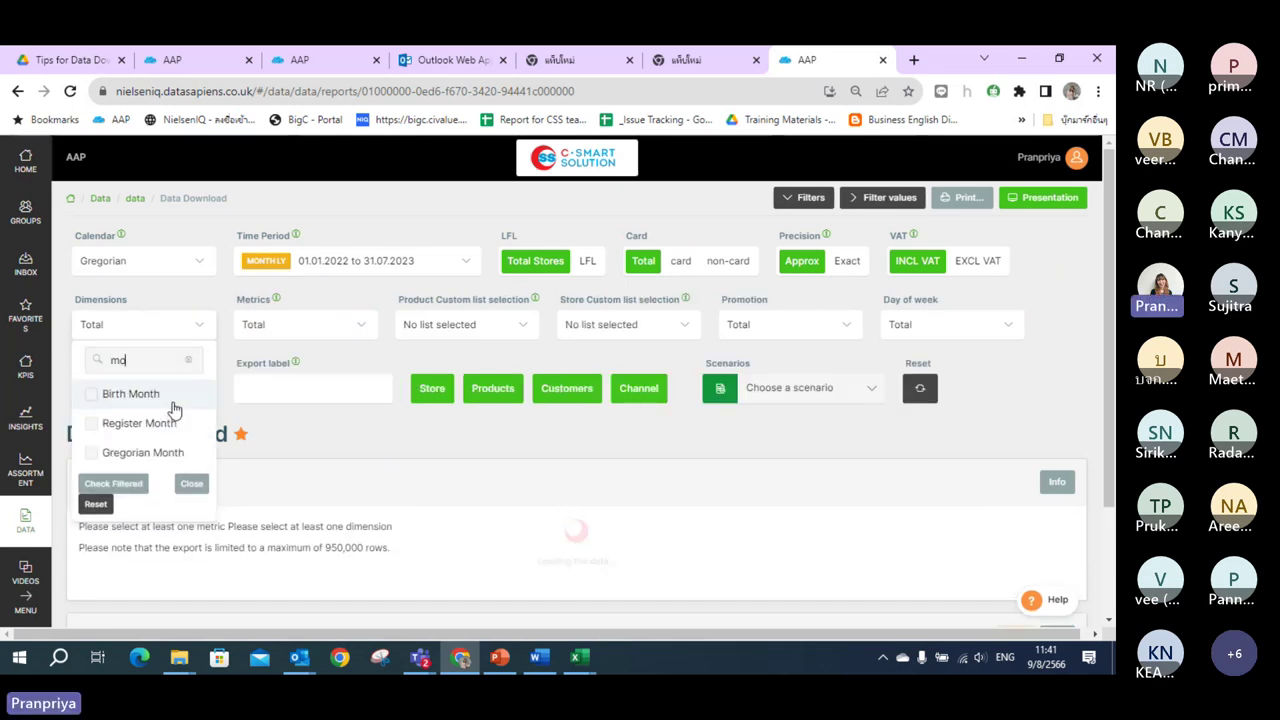
pyautogui.click(92, 452)
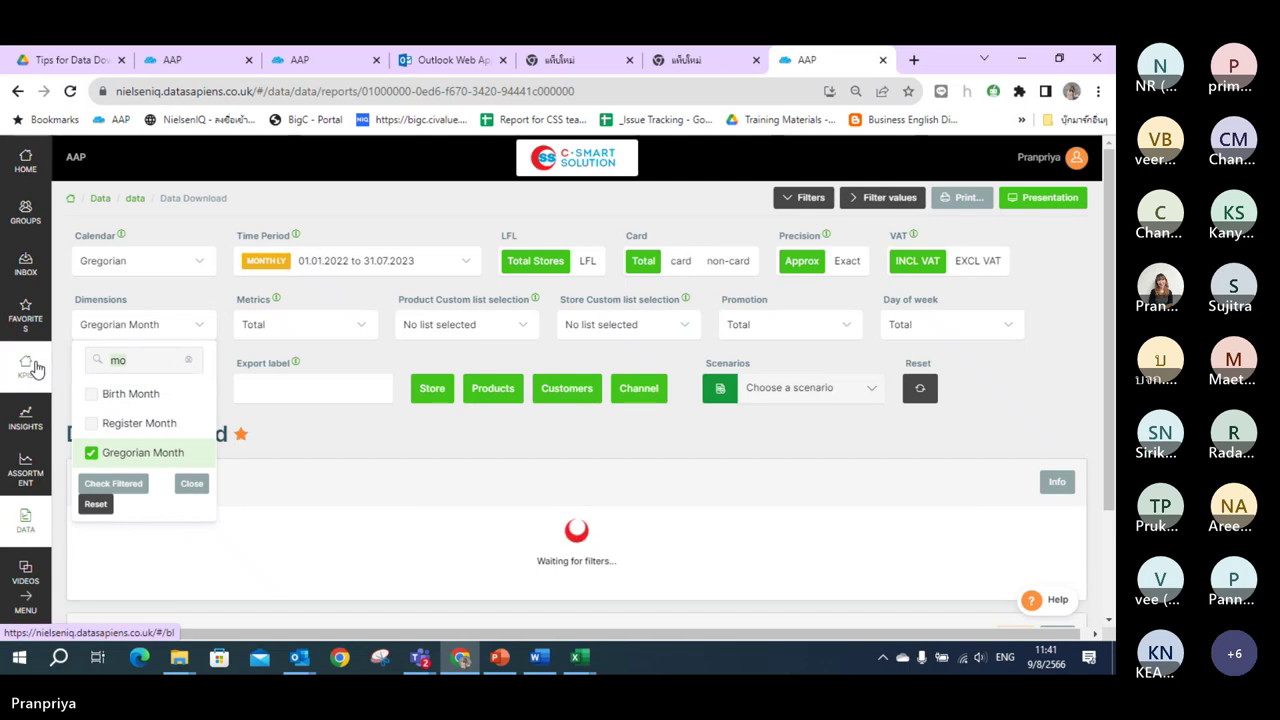
pyautogui.press('BackSpace')
pyautogui.press('BackSpace')
pyautogui.write('yr')
pyautogui.press('BackSpace')
pyautogui.write('e')
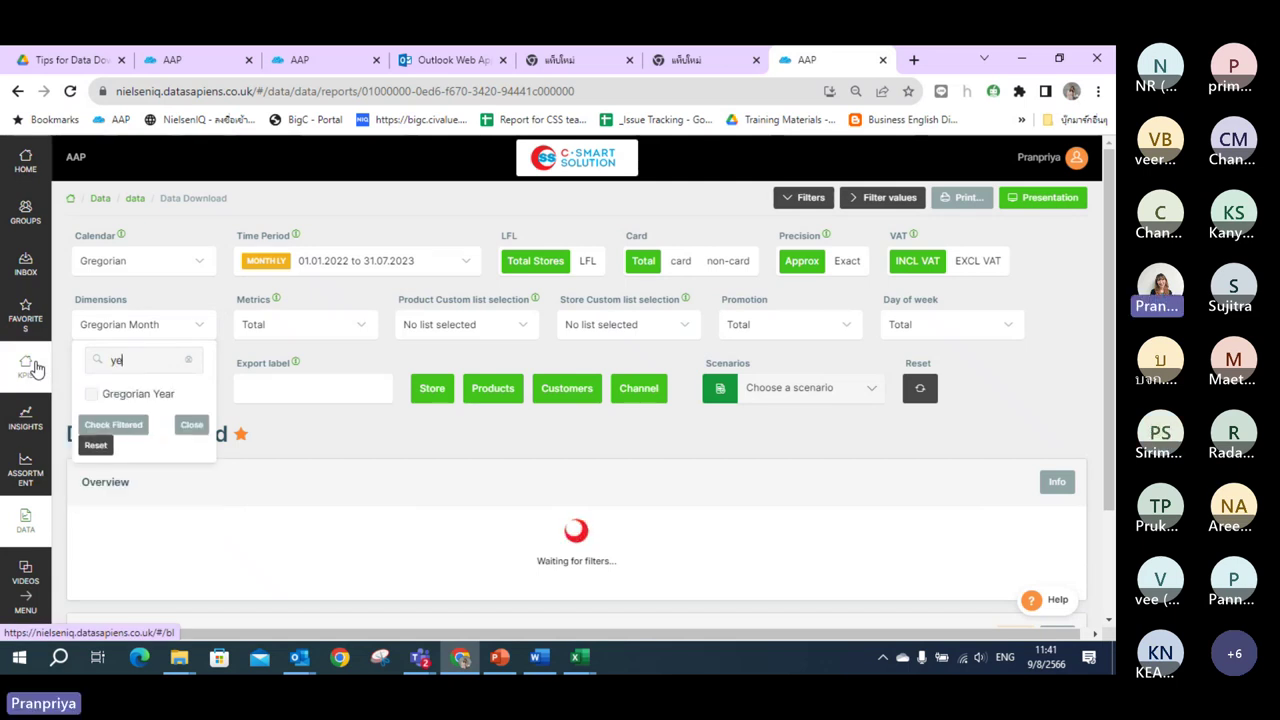
pyautogui.click(125, 395)
pyautogui.click(177, 326)
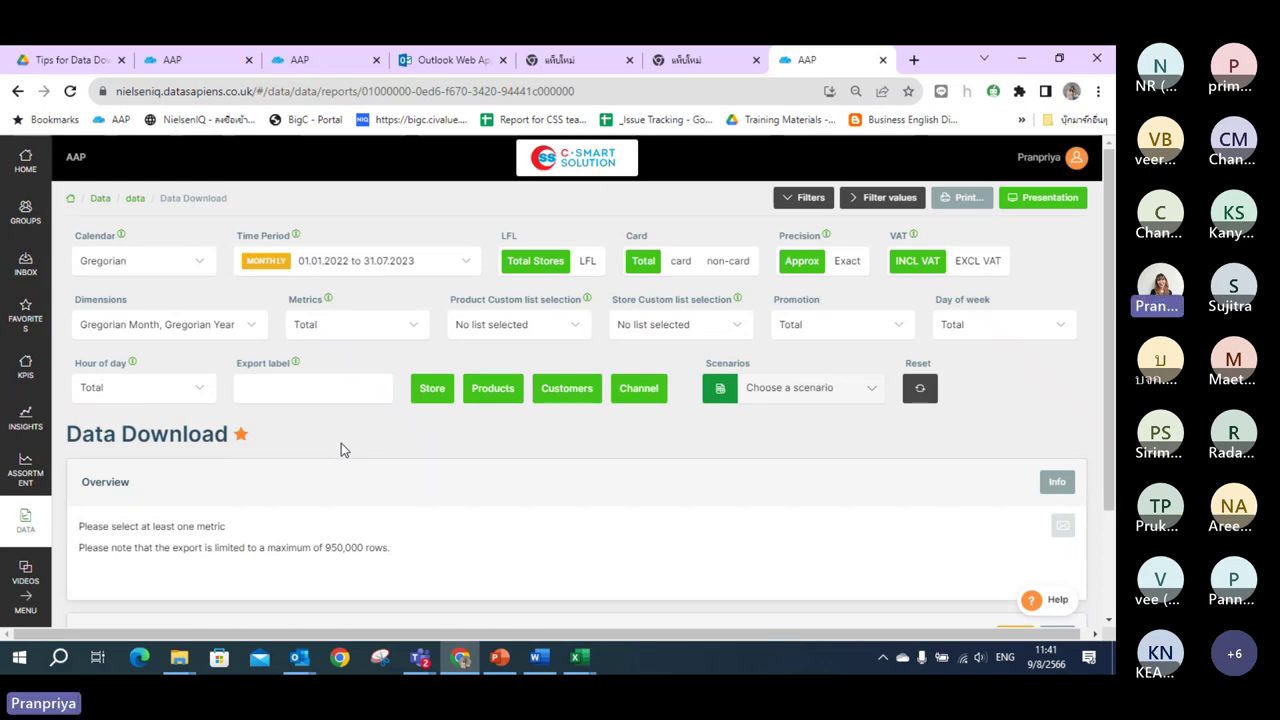
# Step: Add Sales as the report metric
pyautogui.click(362, 327)
pyautogui.click(340, 424)
pyautogui.click(395, 325)
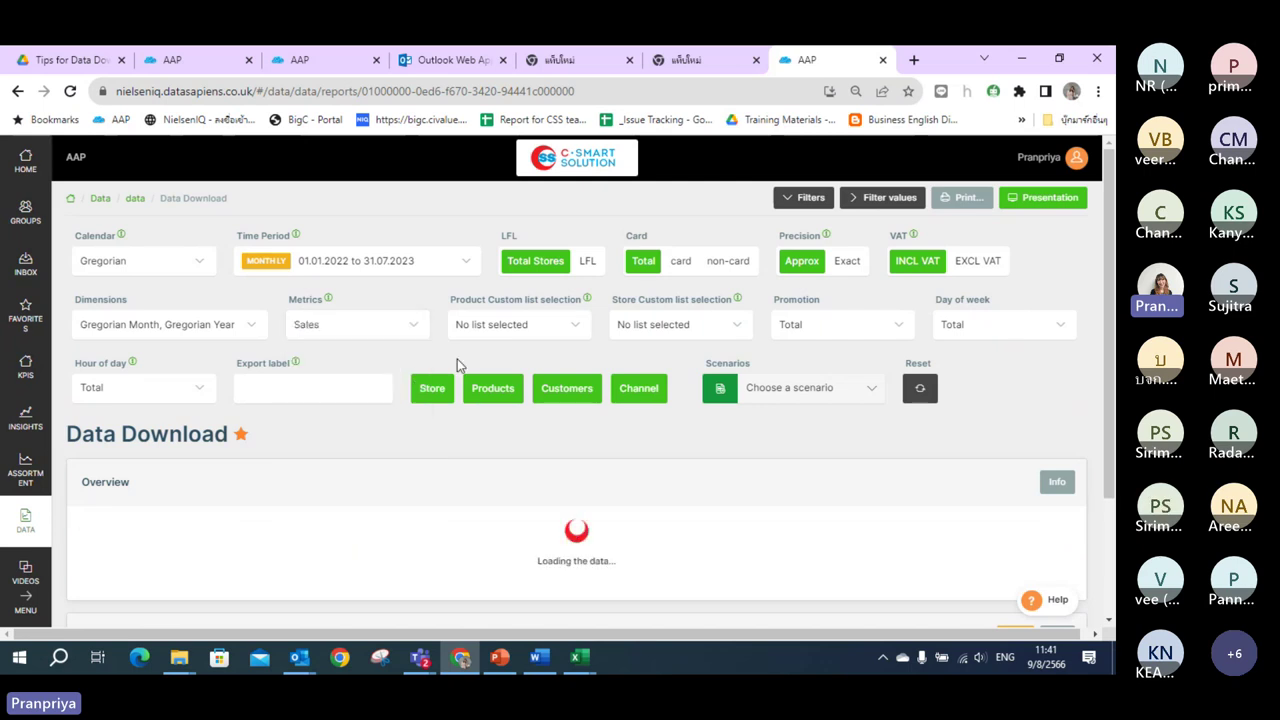
pyautogui.click(395, 334)
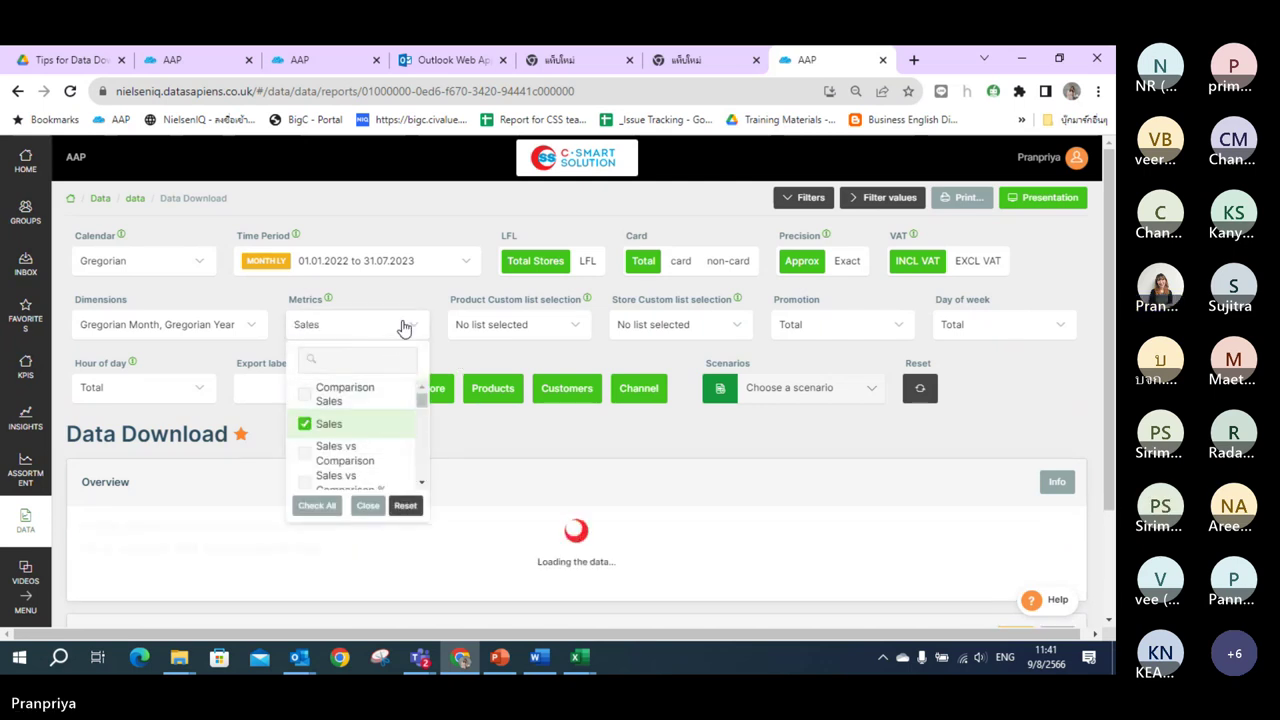
pyautogui.click(402, 326)
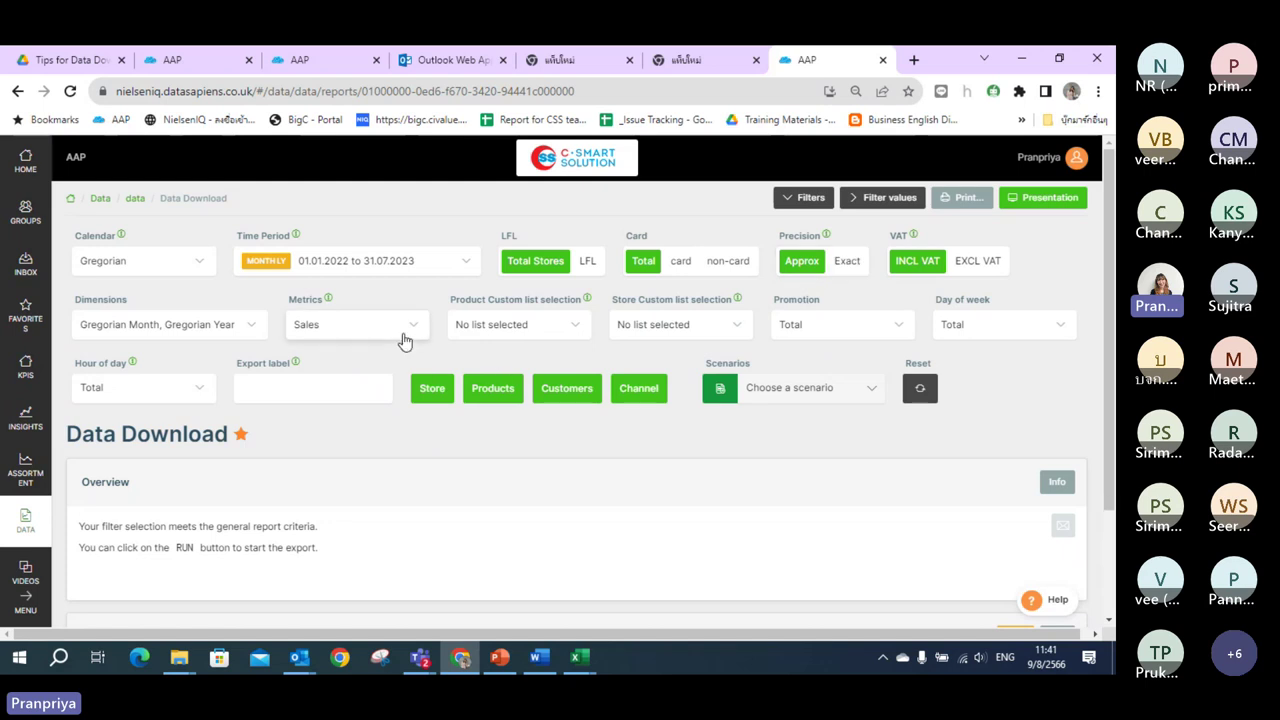
# Step: Add Format as a report dimension
pyautogui.click(212, 336)
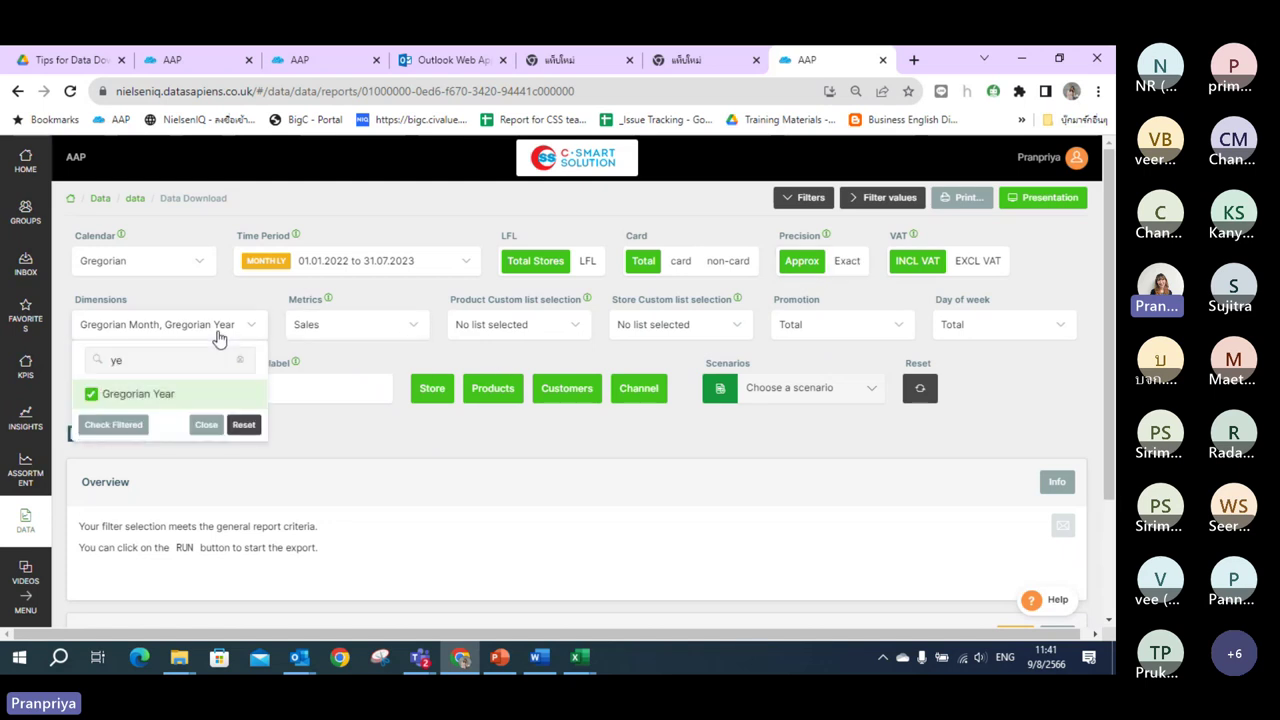
pyautogui.click(432, 390)
pyautogui.click(133, 340)
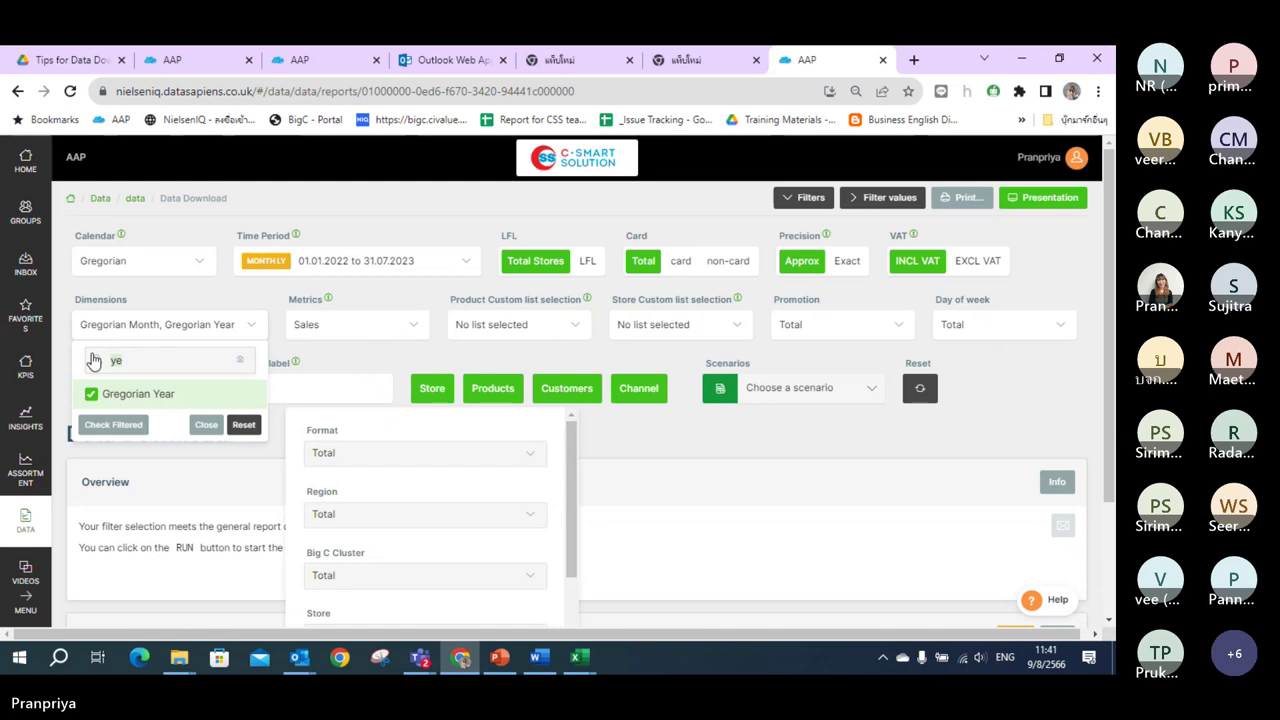
pyautogui.write('for')
pyautogui.click(114, 392)
pyautogui.click(268, 368)
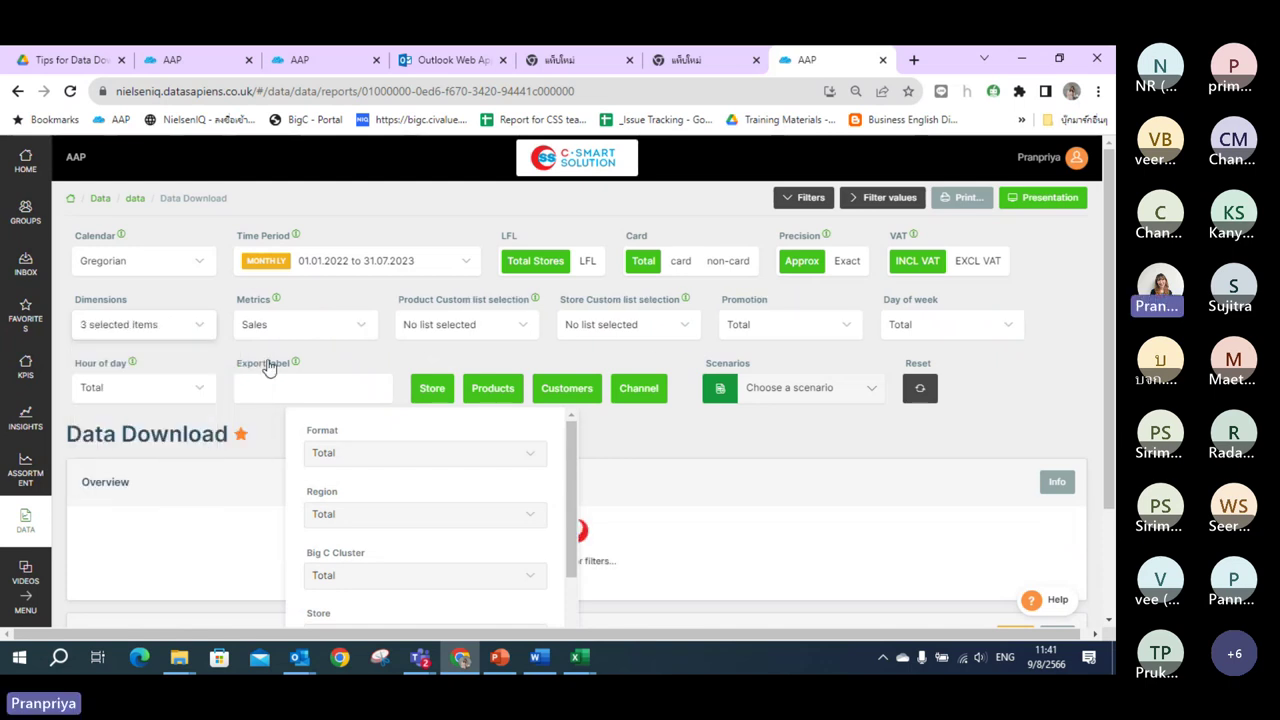
# Step: Limit the product filter to Class 05506001 - BREAD
pyautogui.click(495, 395)
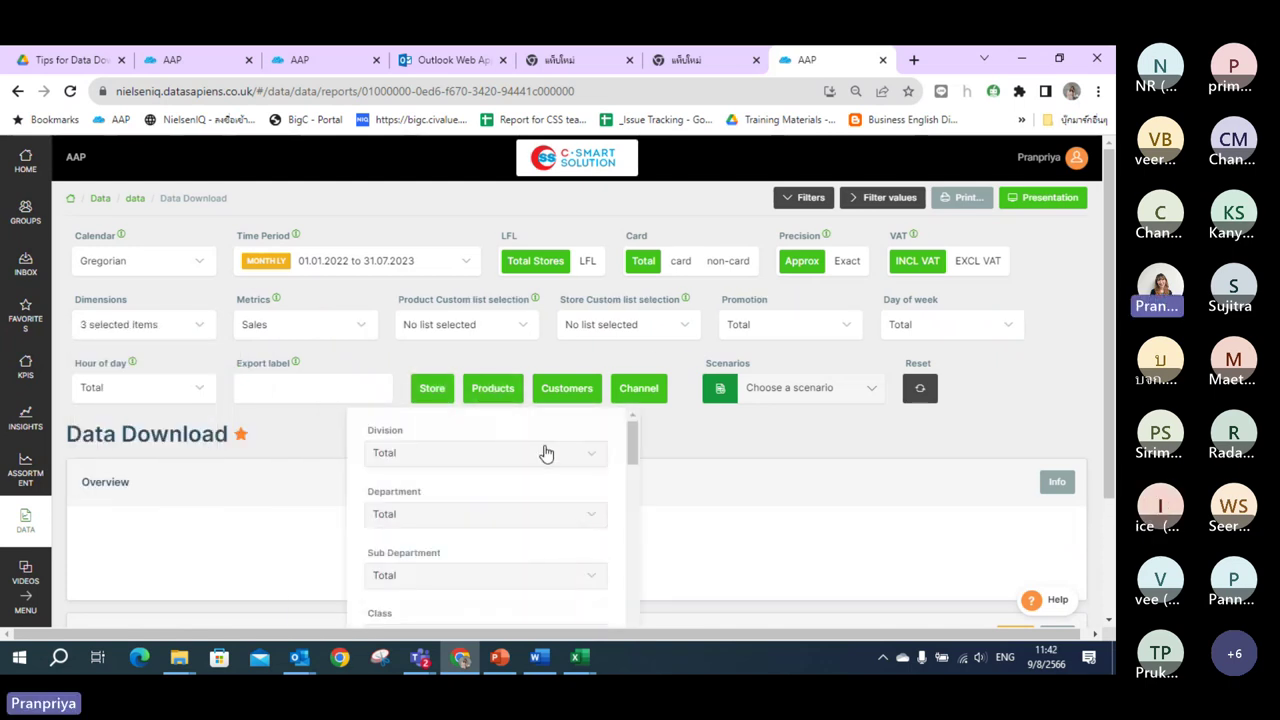
pyautogui.click(488, 396)
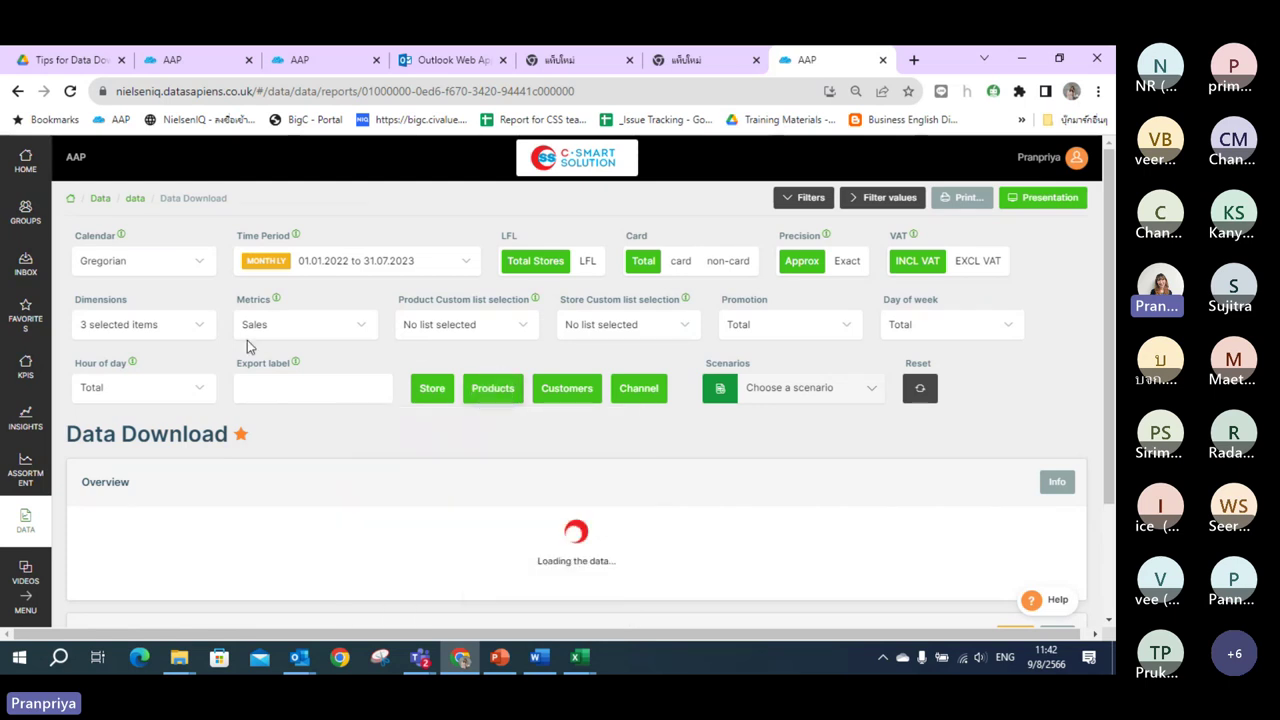
pyautogui.moveTo(630, 452); pyautogui.dragTo(633, 480)
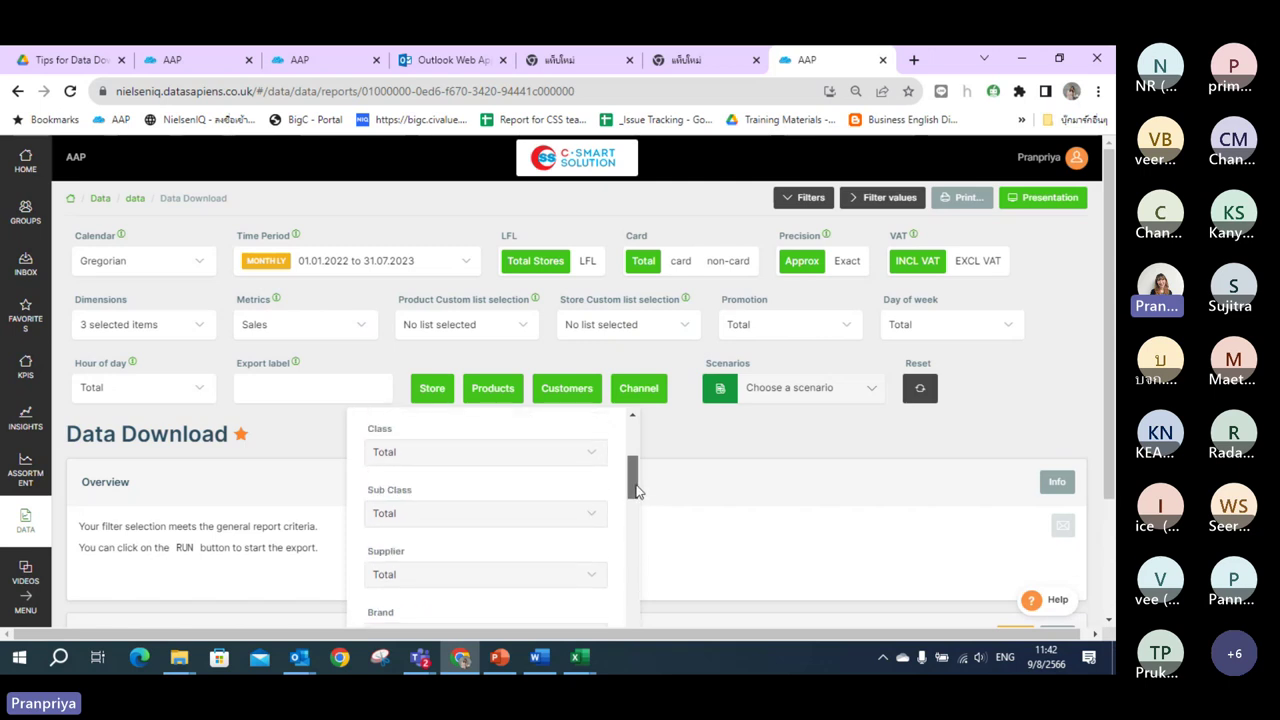
pyautogui.click(557, 458)
pyautogui.write('b')
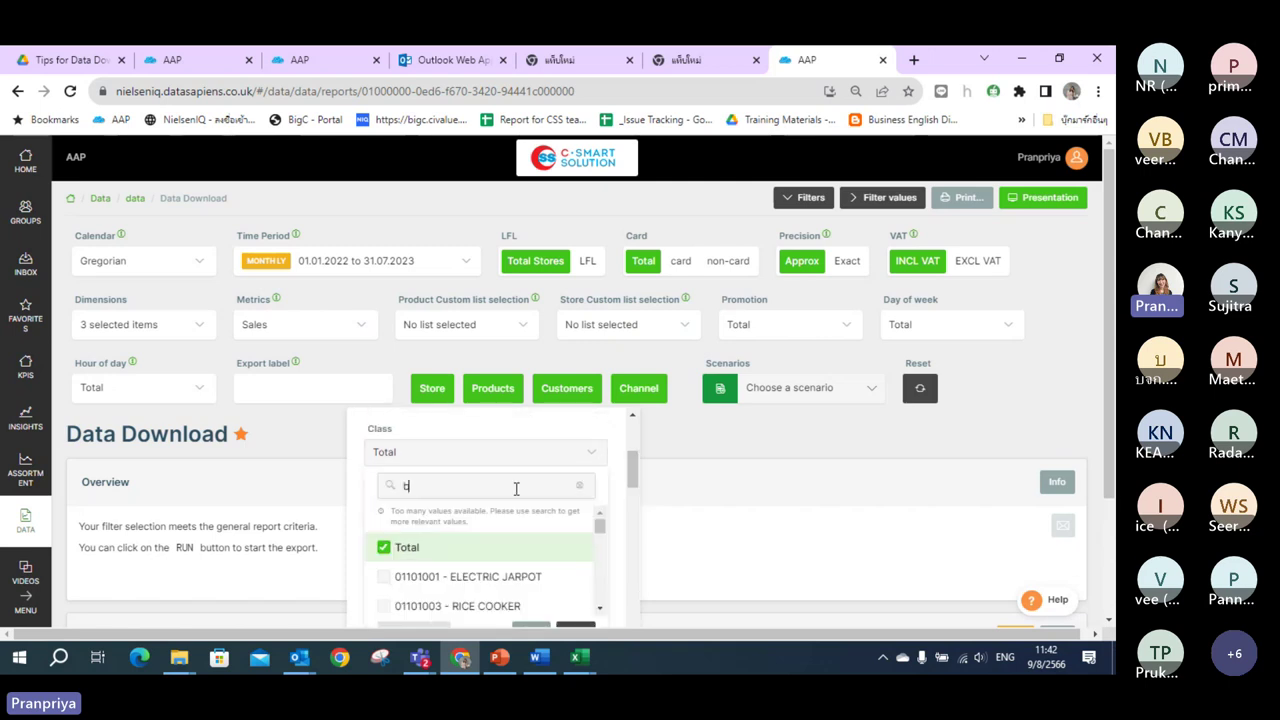
pyautogui.write('rea')
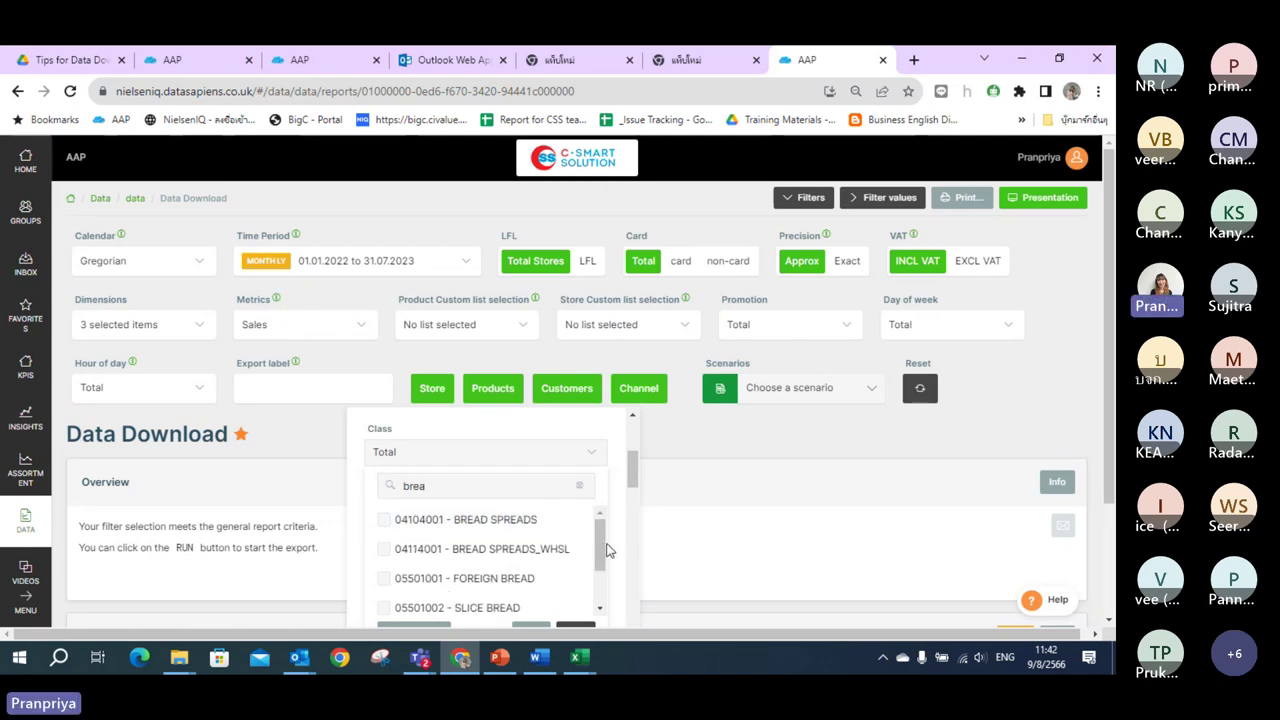
pyautogui.scroll(-2, 608, 549)
pyautogui.click(480, 601)
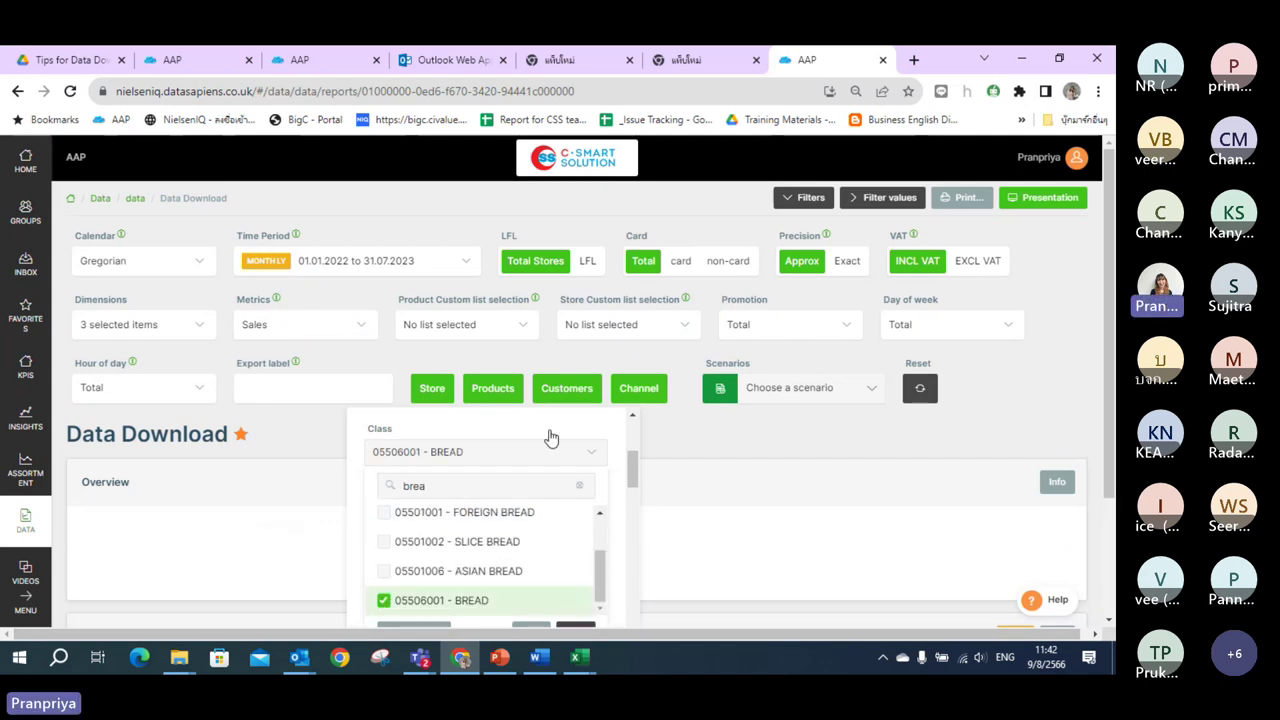
pyautogui.click(565, 470)
pyautogui.click(491, 400)
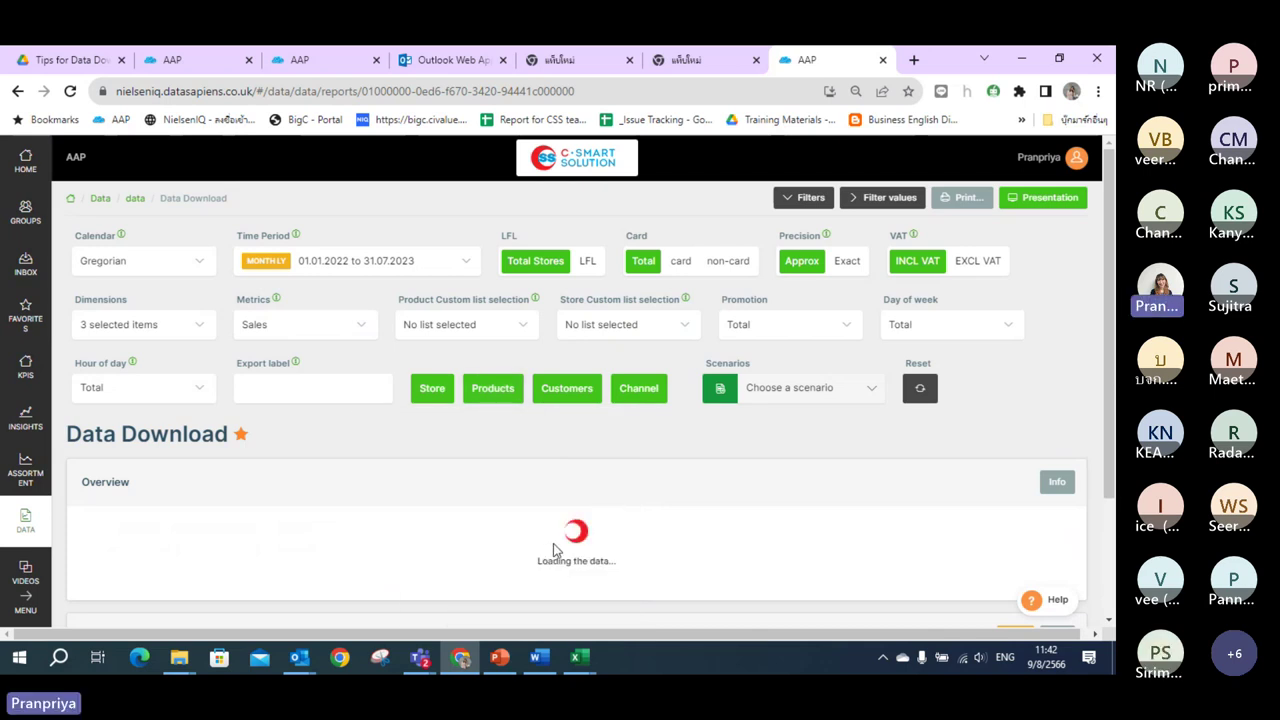
pyautogui.click(306, 324)
pyautogui.click(334, 332)
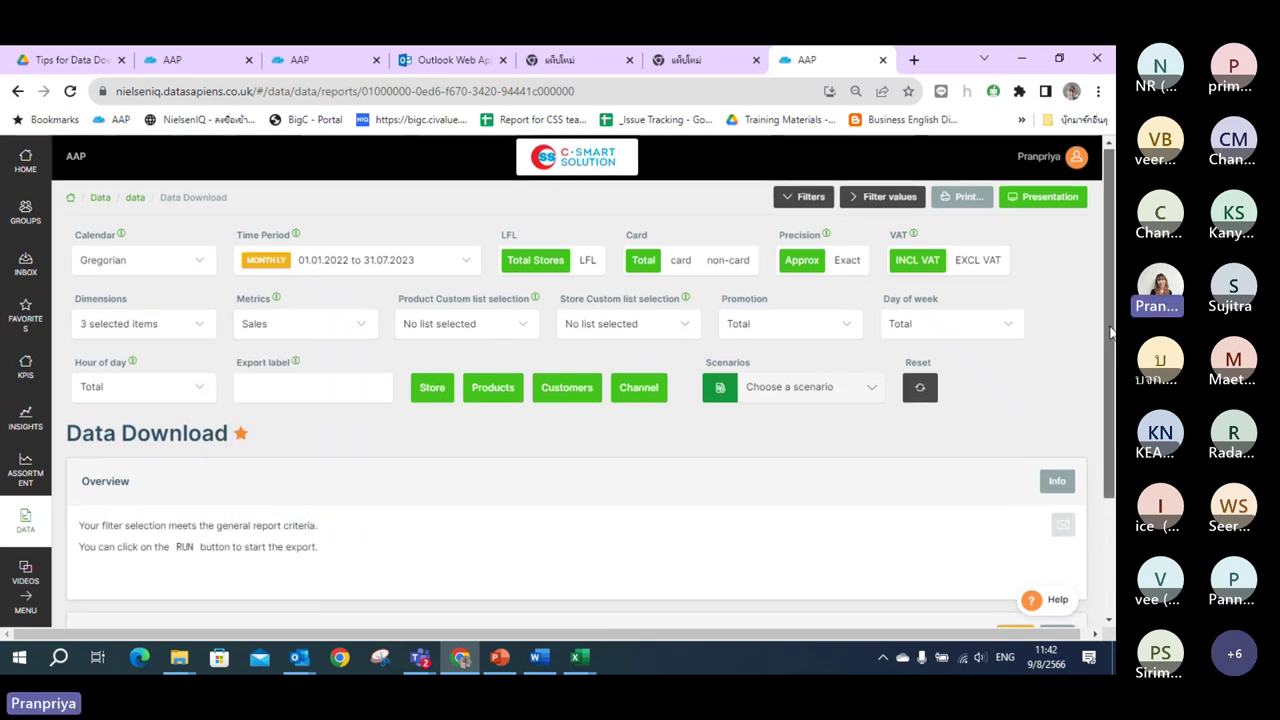
pyautogui.moveTo(1114, 392); pyautogui.dragTo(1107, 500)
# Step: Add Channel as a report dimension and show all current filter values
pyautogui.scroll(1, 1107, 500)
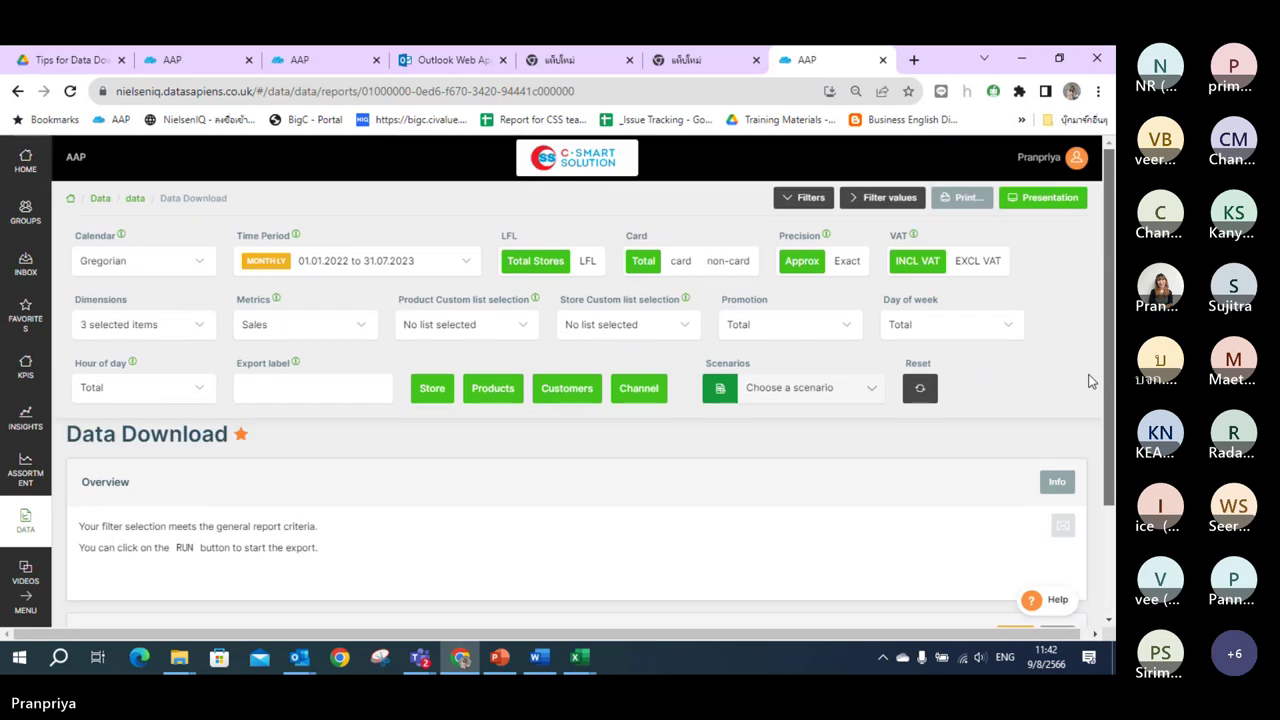
pyautogui.click(140, 324)
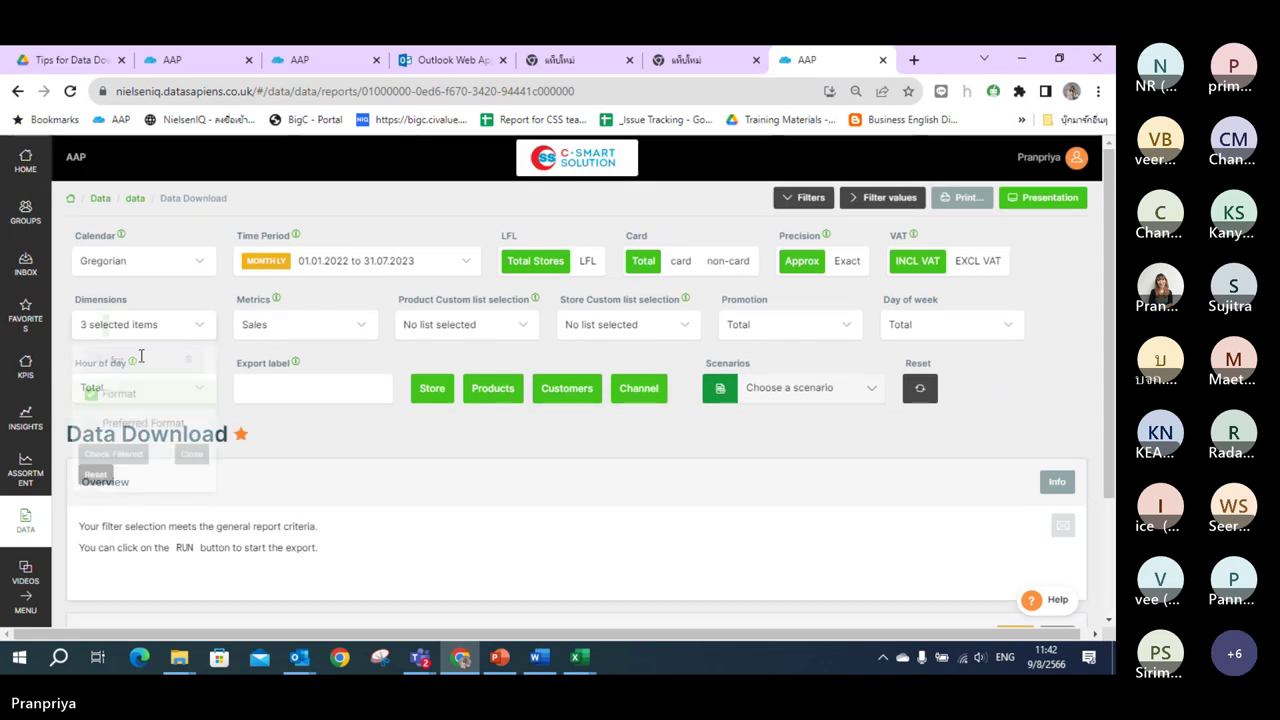
pyautogui.press('BackSpace')
pyautogui.press('BackSpace')
pyautogui.press('BackSpace')
pyautogui.write('cha')
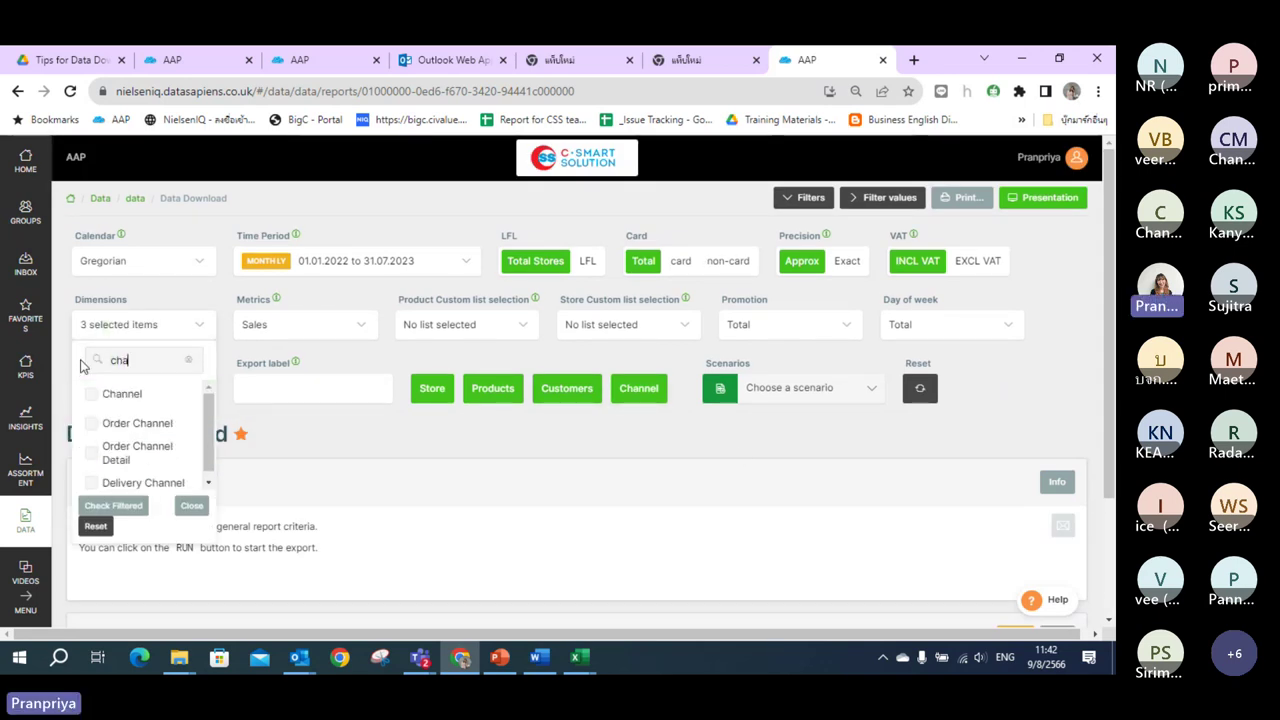
pyautogui.click(92, 393)
pyautogui.click(657, 462)
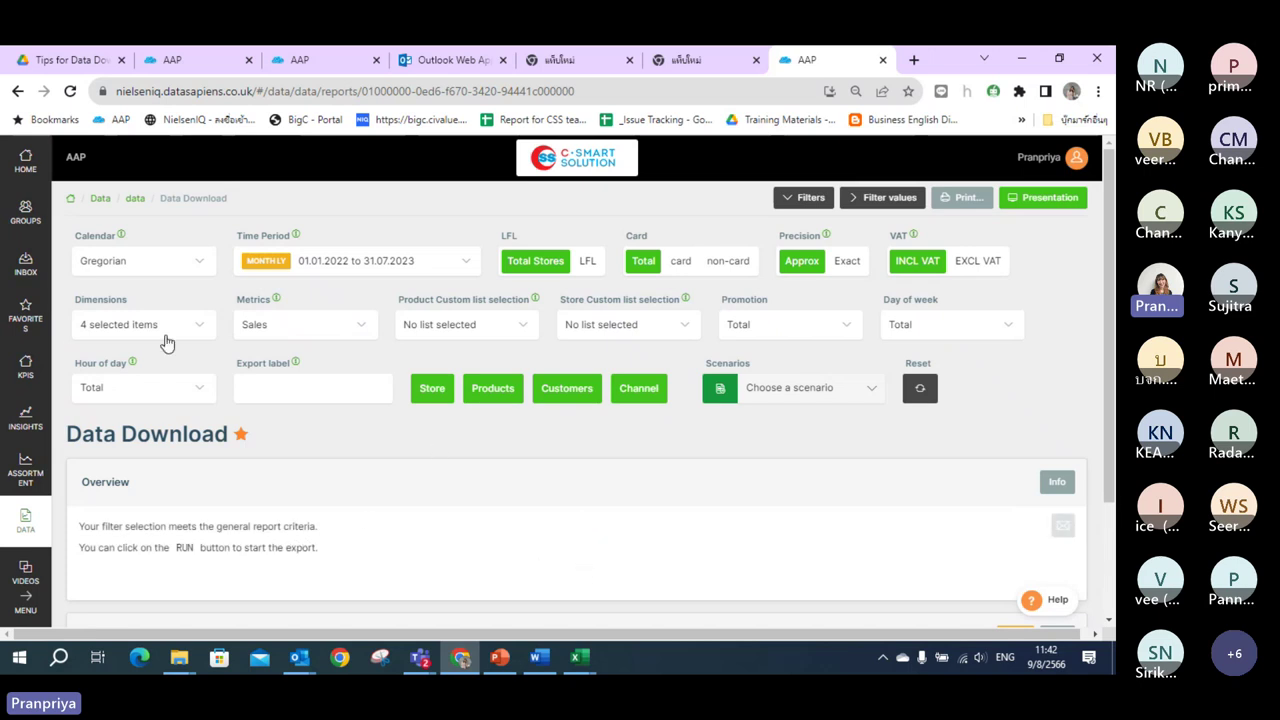
pyautogui.click(884, 197)
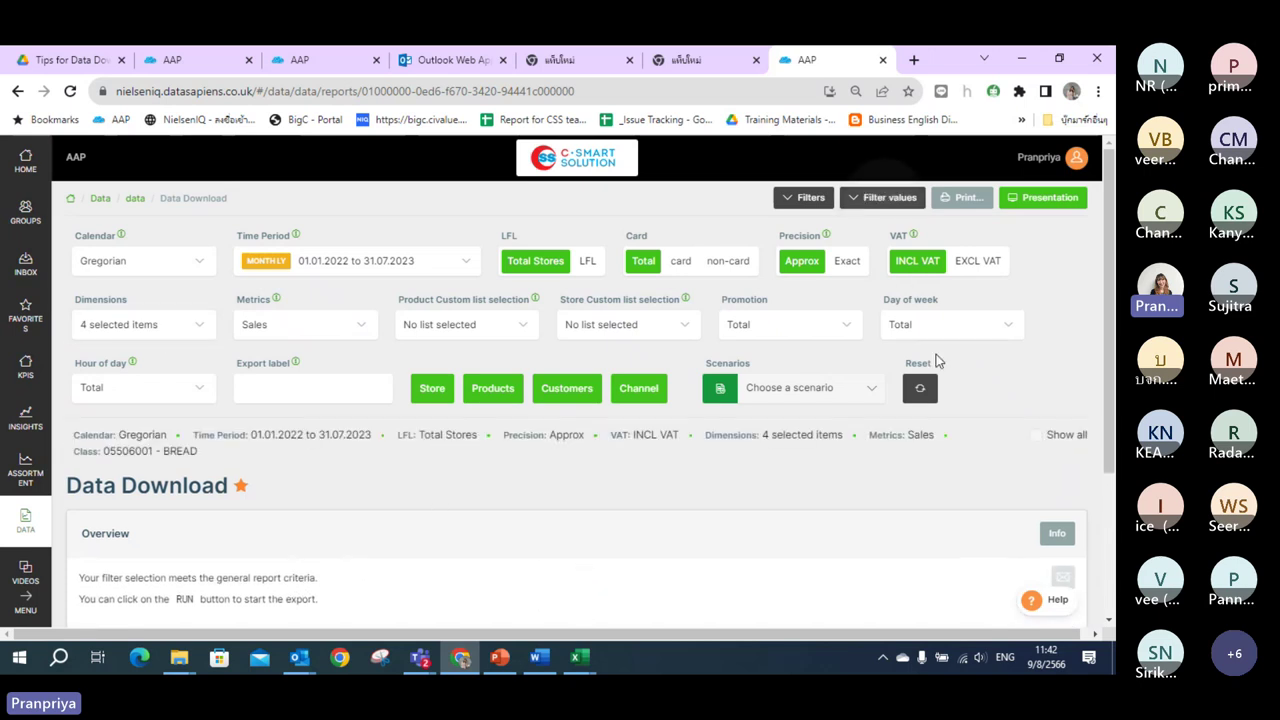
pyautogui.click(1037, 438)
# Step: Add Brand and Nielsen Brand as report dimensions
pyautogui.click(127, 327)
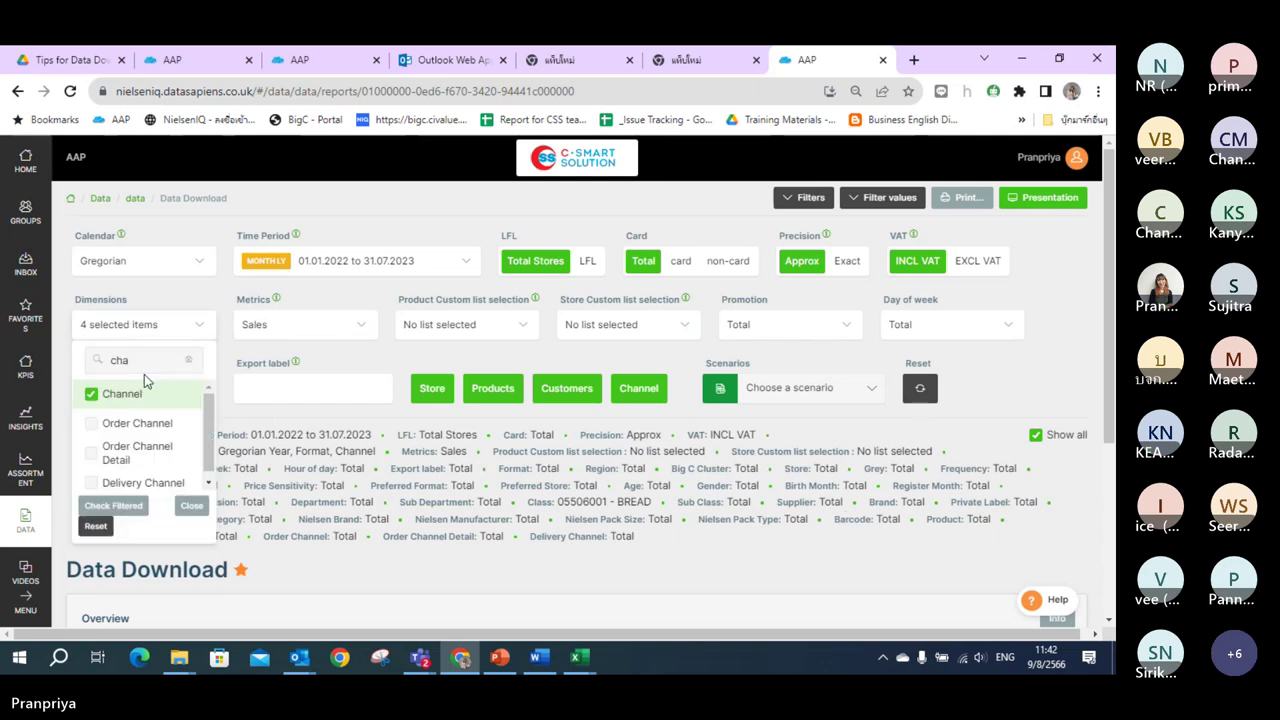
pyautogui.press('BackSpace')
pyautogui.press('BackSpace')
pyautogui.press('BackSpace')
pyautogui.write('bran')
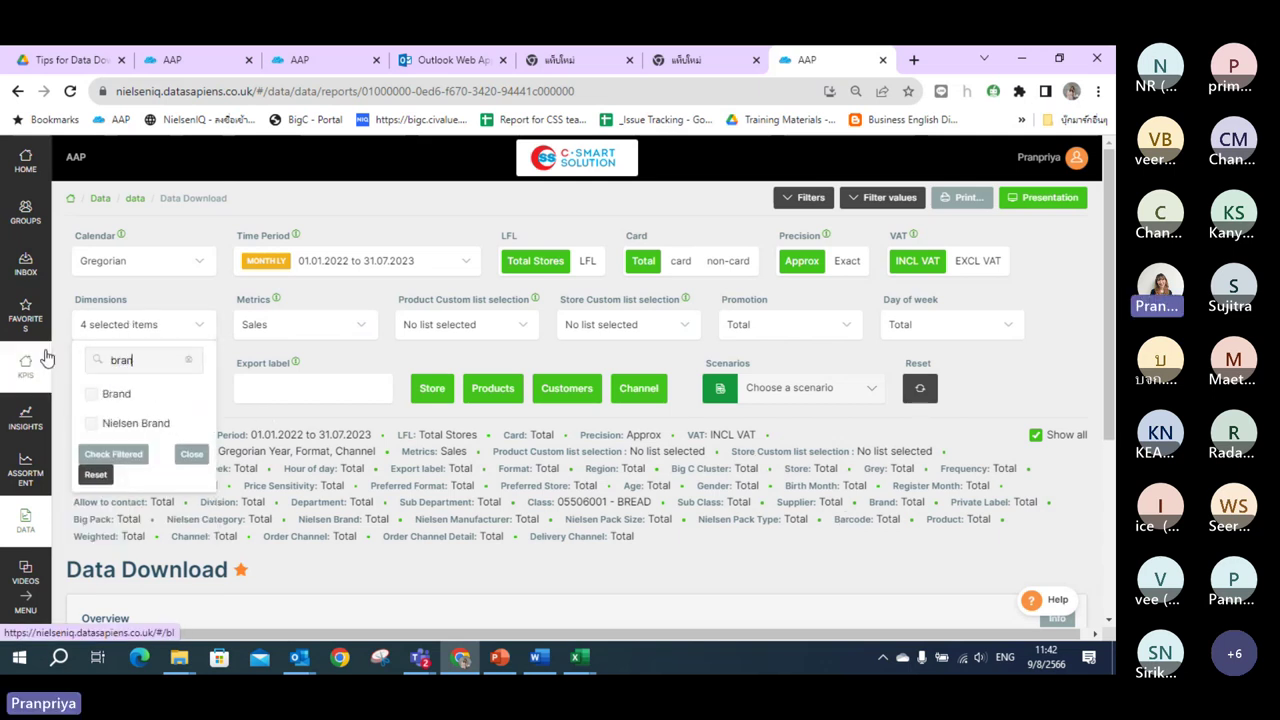
pyautogui.click(116, 393)
pyautogui.click(136, 423)
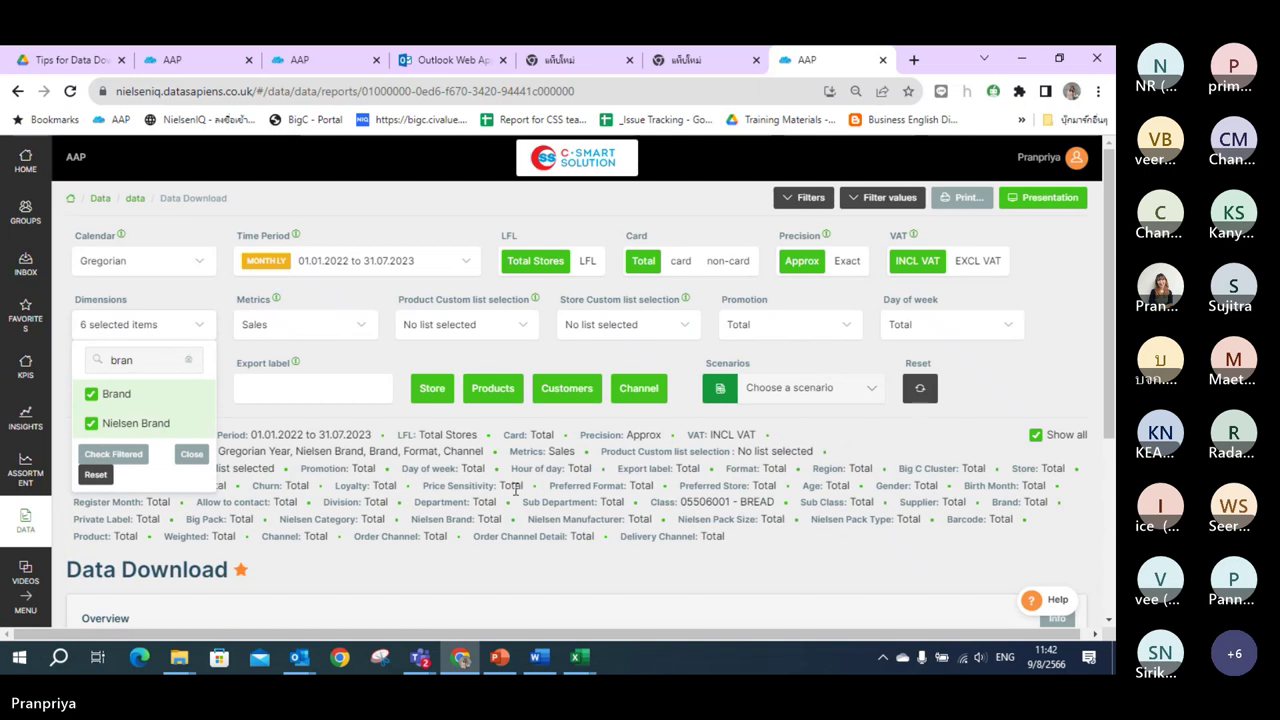
pyautogui.click(188, 327)
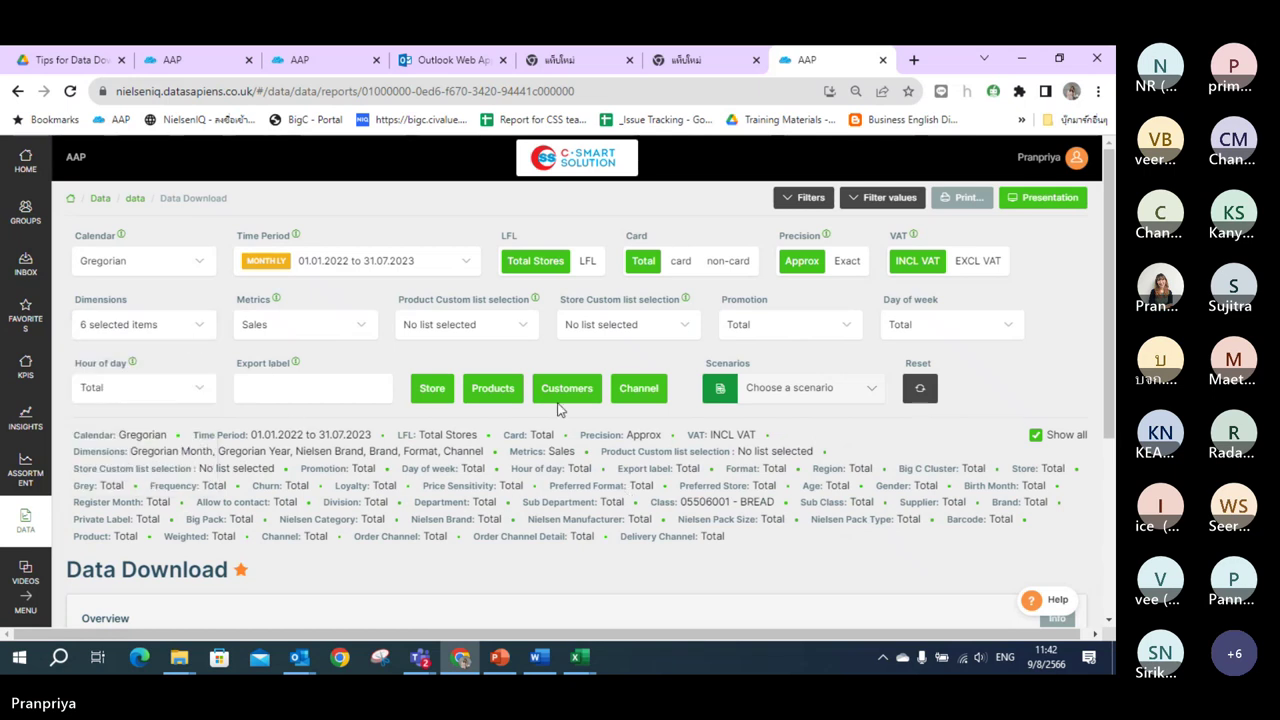
pyautogui.click(795, 197)
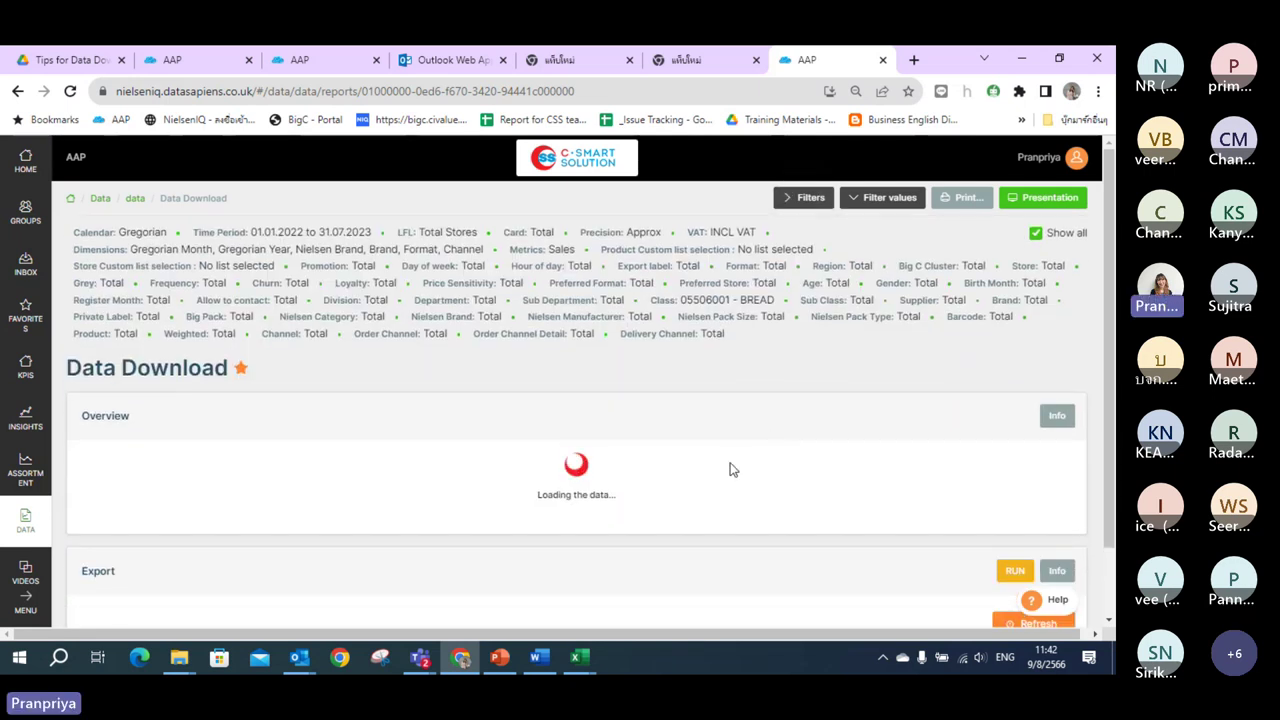
pyautogui.click(800, 197)
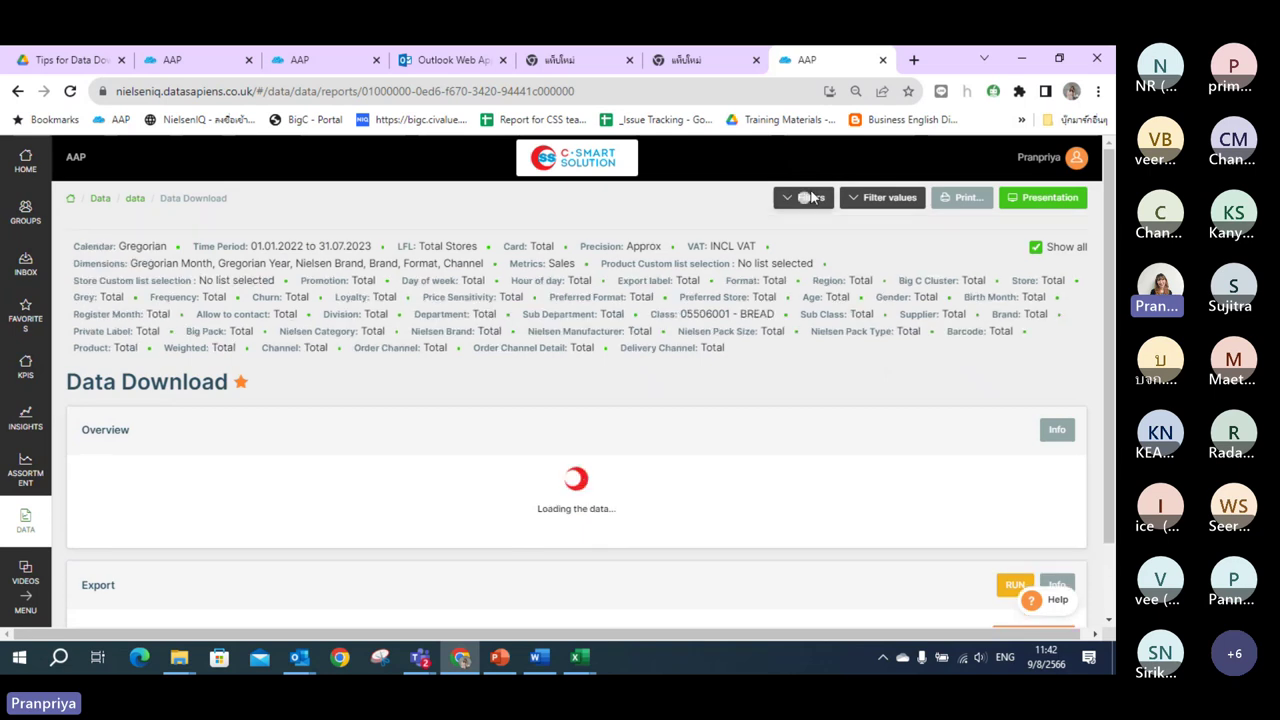
pyautogui.click(185, 325)
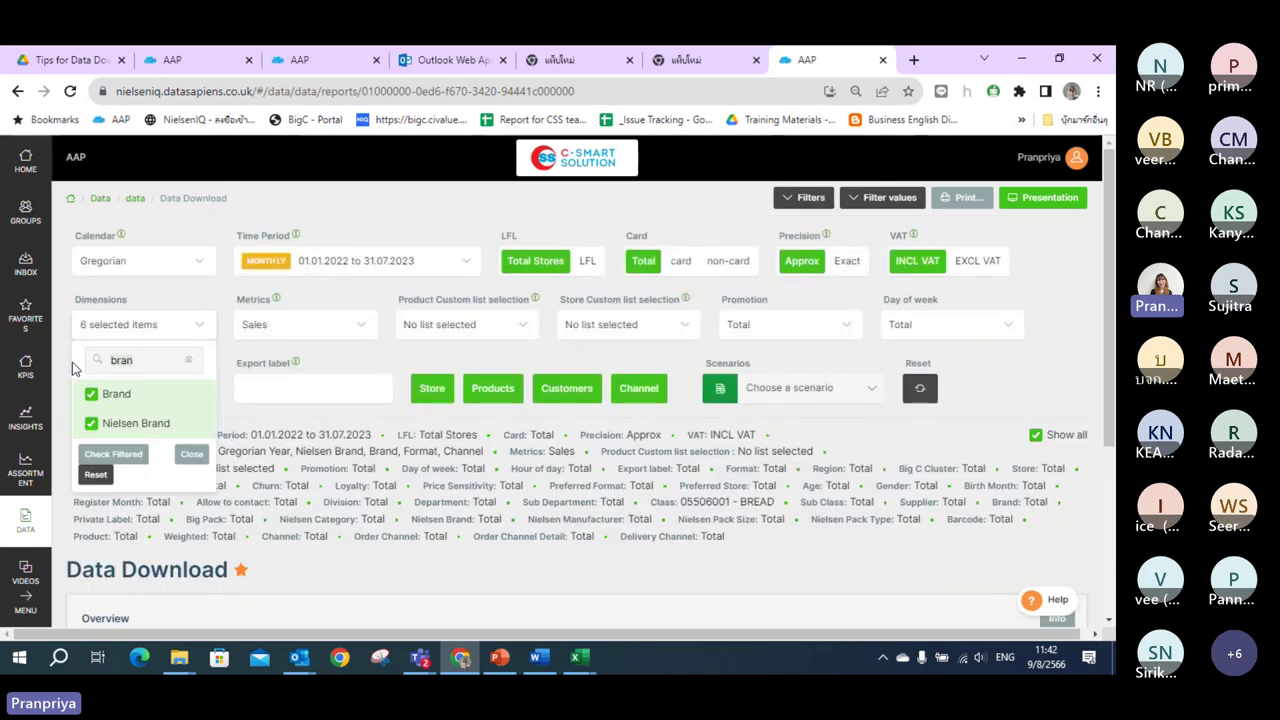
pyautogui.press('BackSpace')
pyautogui.press('BackSpace')
pyautogui.press('BackSpace')
pyautogui.press('BackSpace')
# Step: Run the six-dimension BREAD export so its download link is emailed
pyautogui.write('ye')
pyautogui.click(182, 338)
pyautogui.scroll(-1, 600, 420)
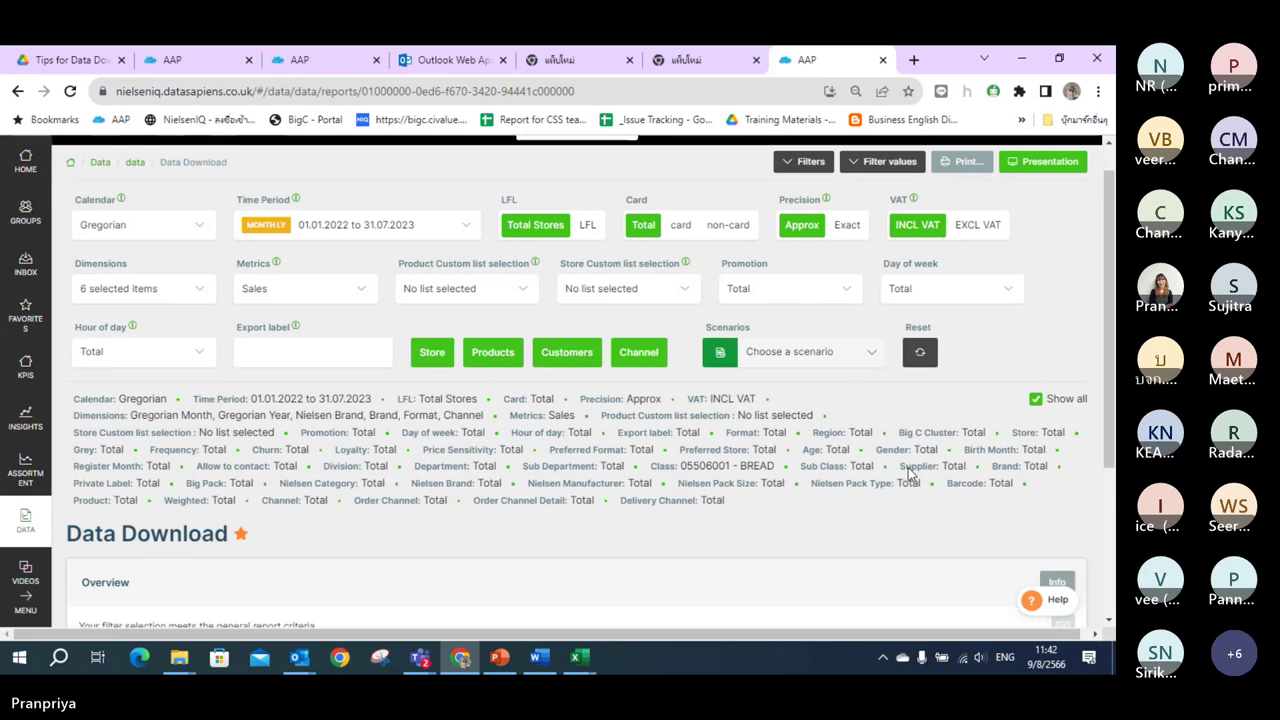
pyautogui.click(1016, 528)
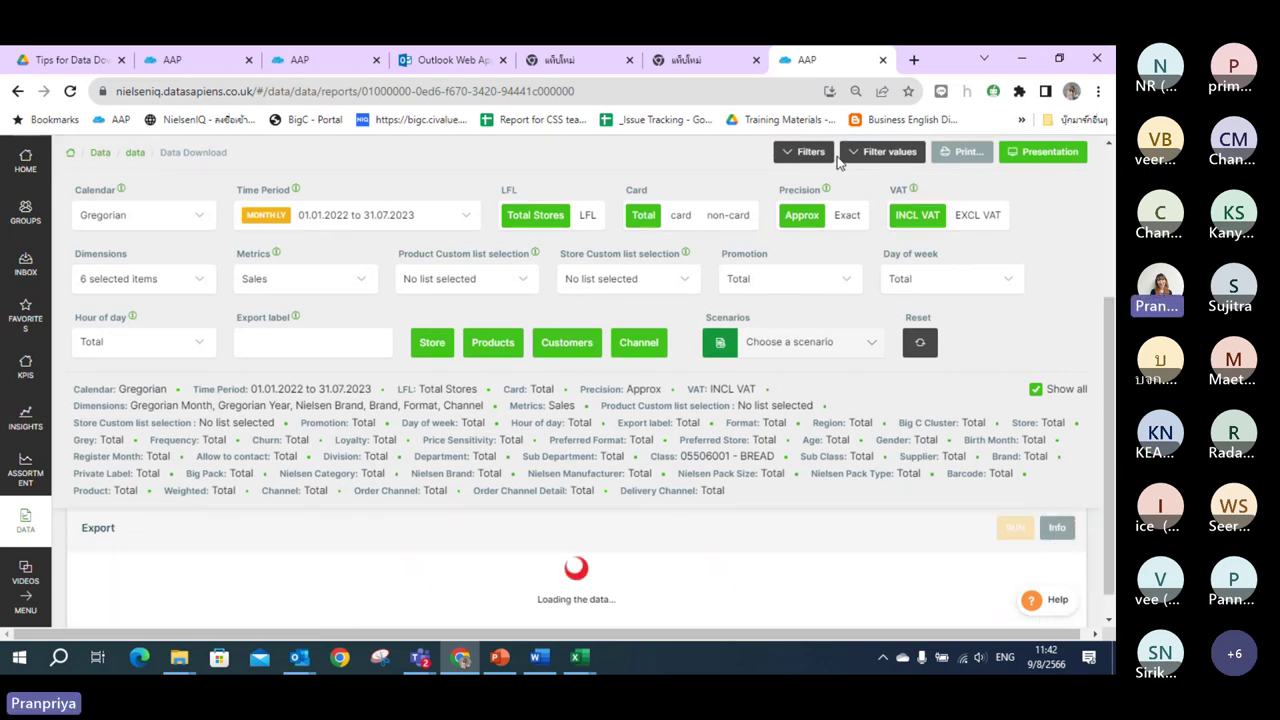
pyautogui.click(812, 155)
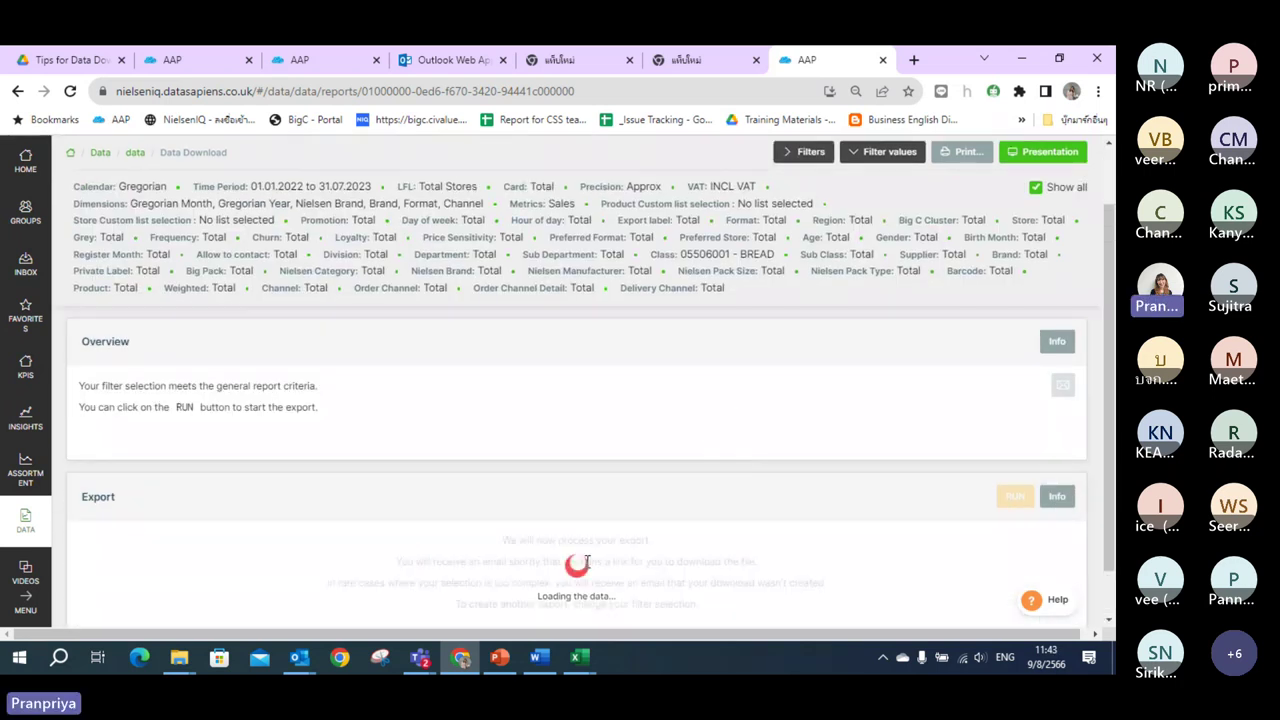
pyautogui.scroll(-1, 710, 560)
pyautogui.moveTo(706, 557); pyautogui.dragTo(482, 470)
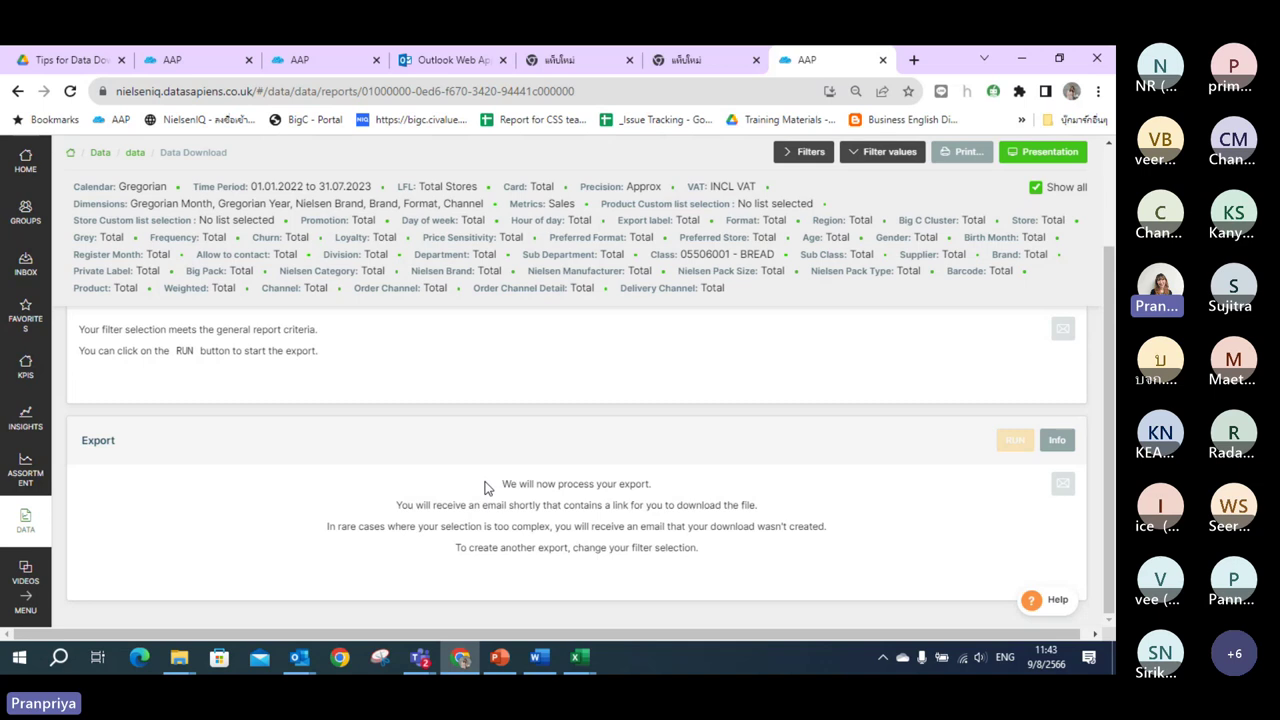
pyautogui.click(1062, 483)
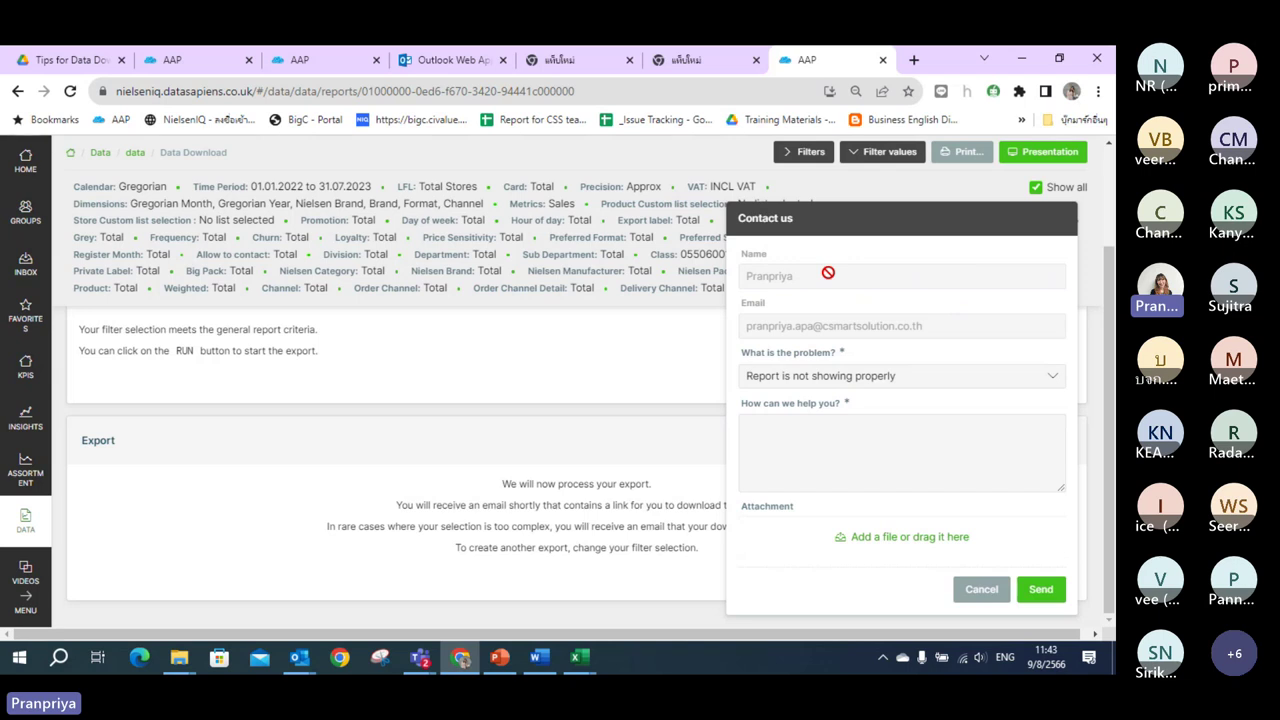
pyautogui.click(850, 376)
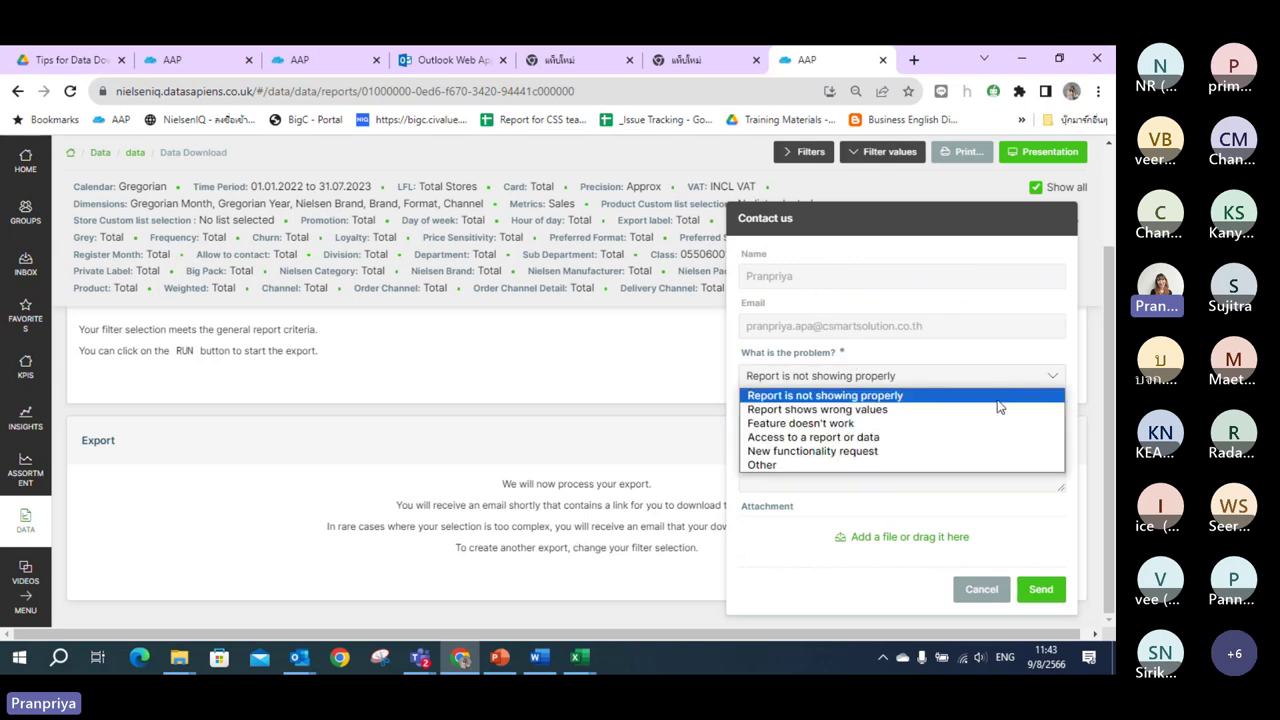
pyautogui.click(898, 400)
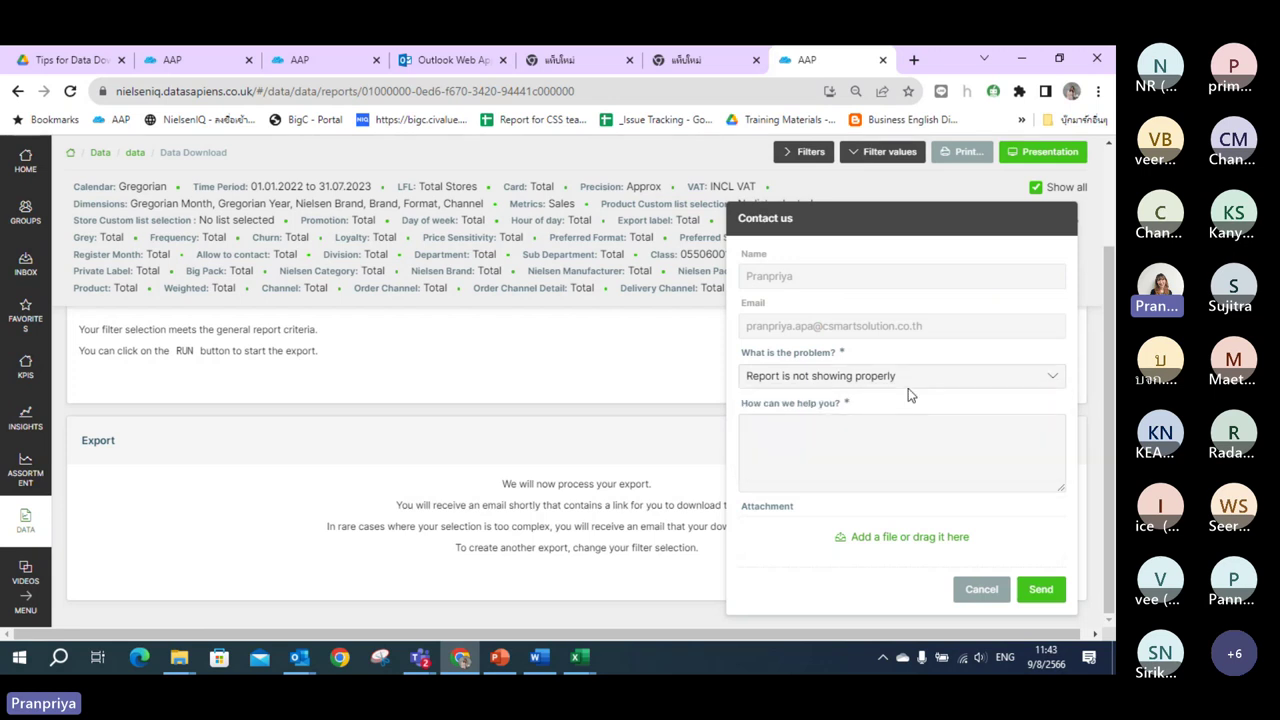
pyautogui.click(918, 429)
pyautogui.click(975, 590)
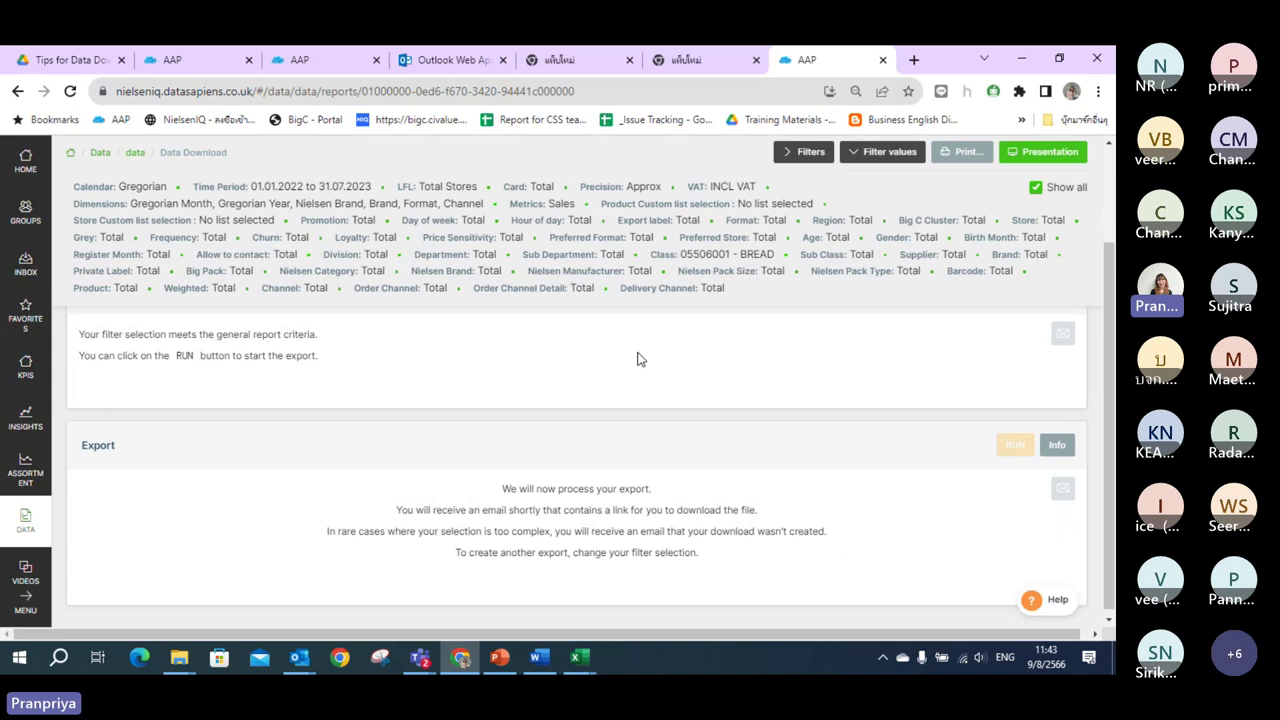
pyautogui.scroll(5, 640, 359)
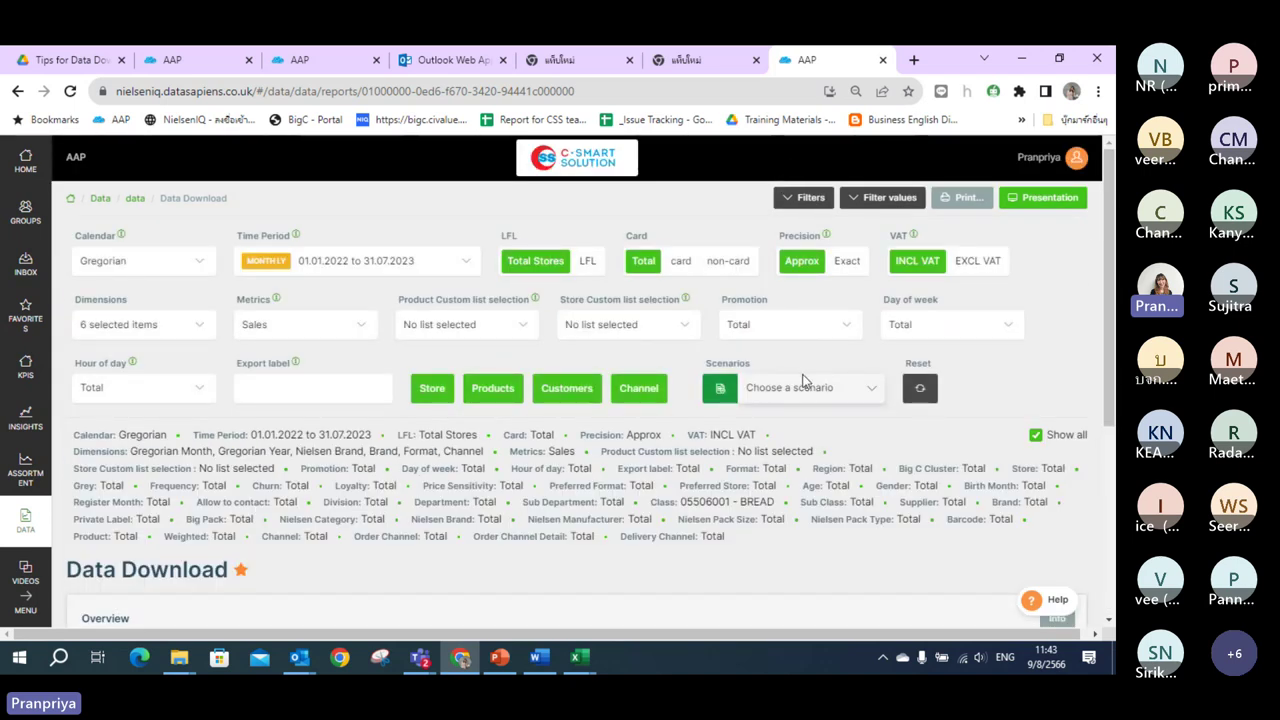
# Step: Save the current filter setup as a new scenario named 'test'
pyautogui.click(720, 390)
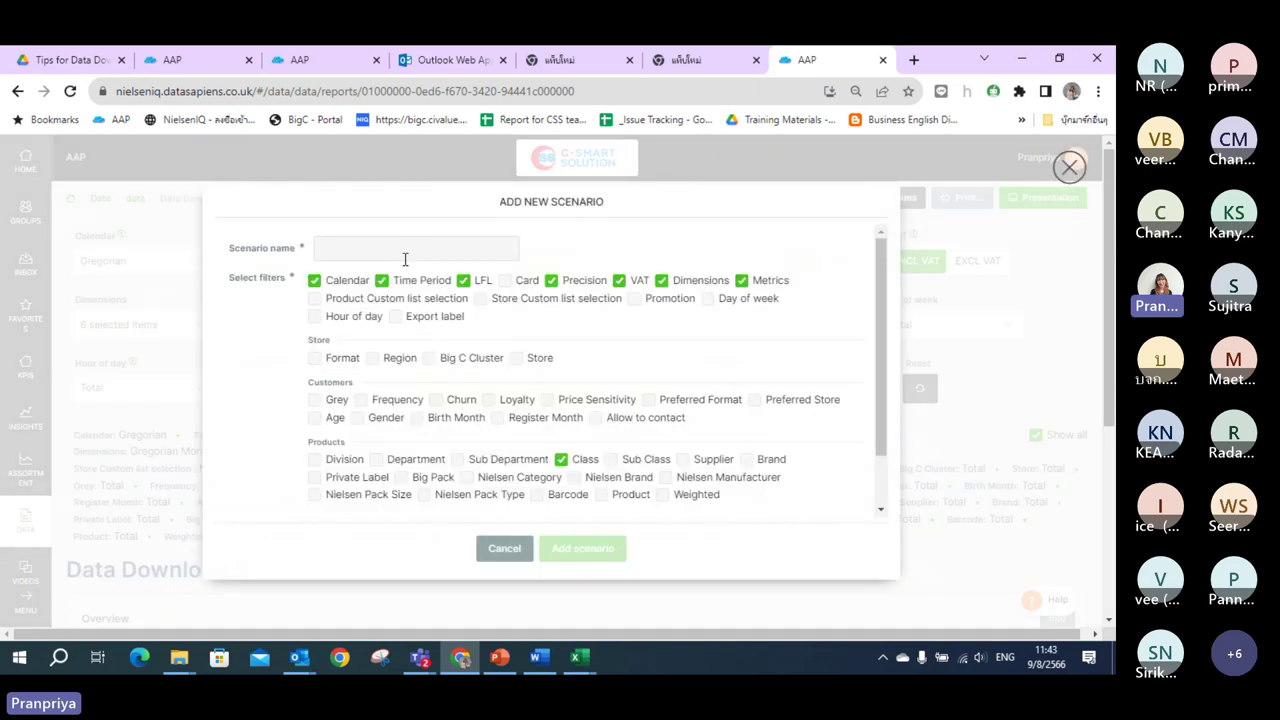
pyautogui.write('tes')
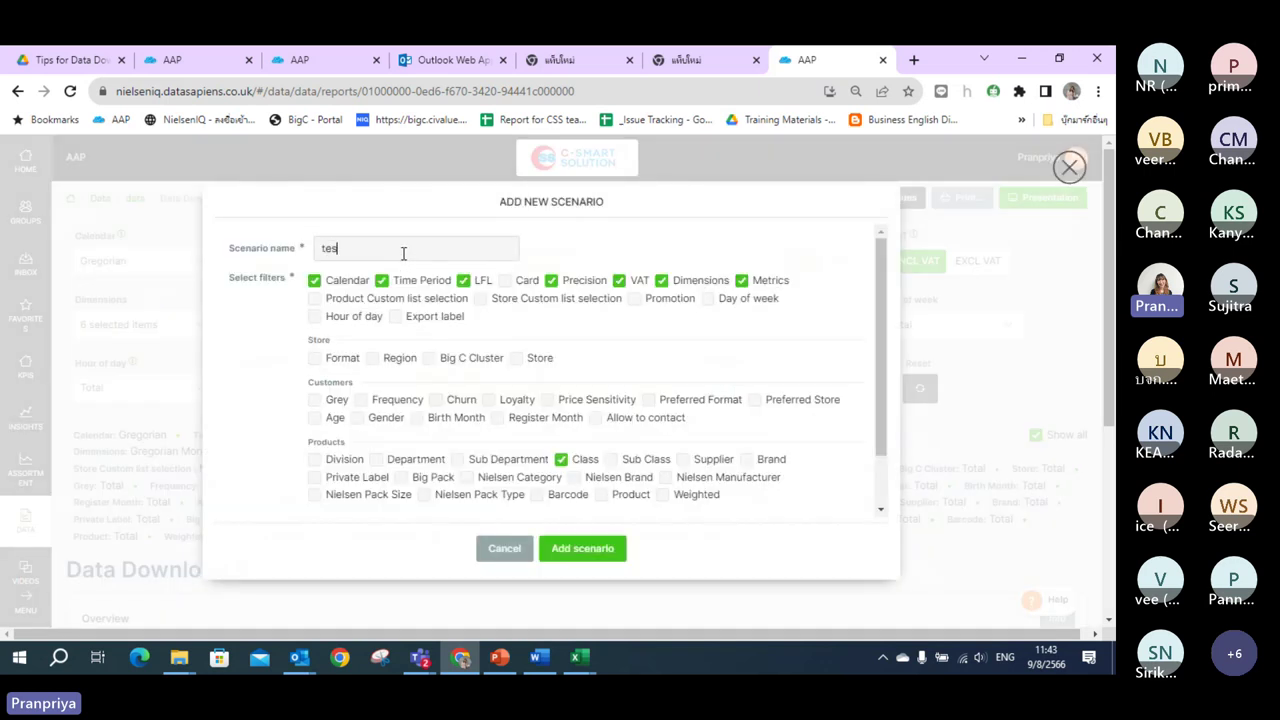
pyautogui.write('t')
pyautogui.click(581, 545)
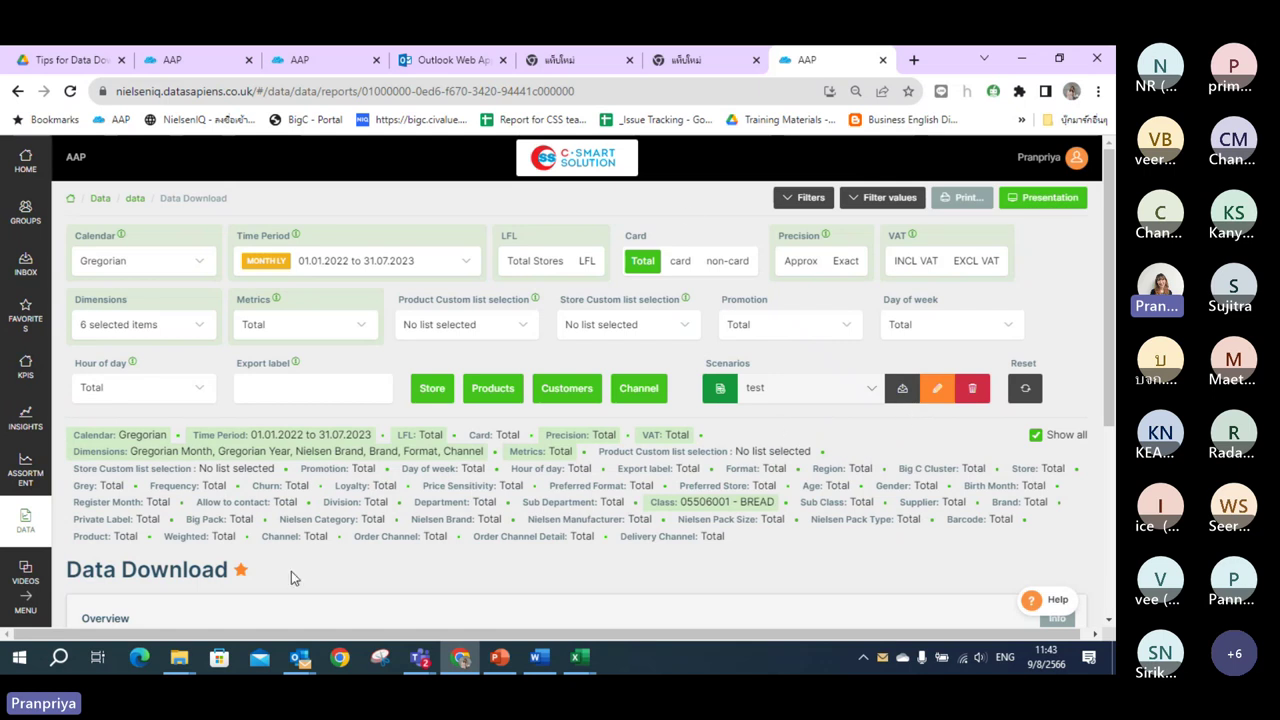
# Step: Review the test scenario's settings, then copy its shareable link
pyautogui.click(938, 390)
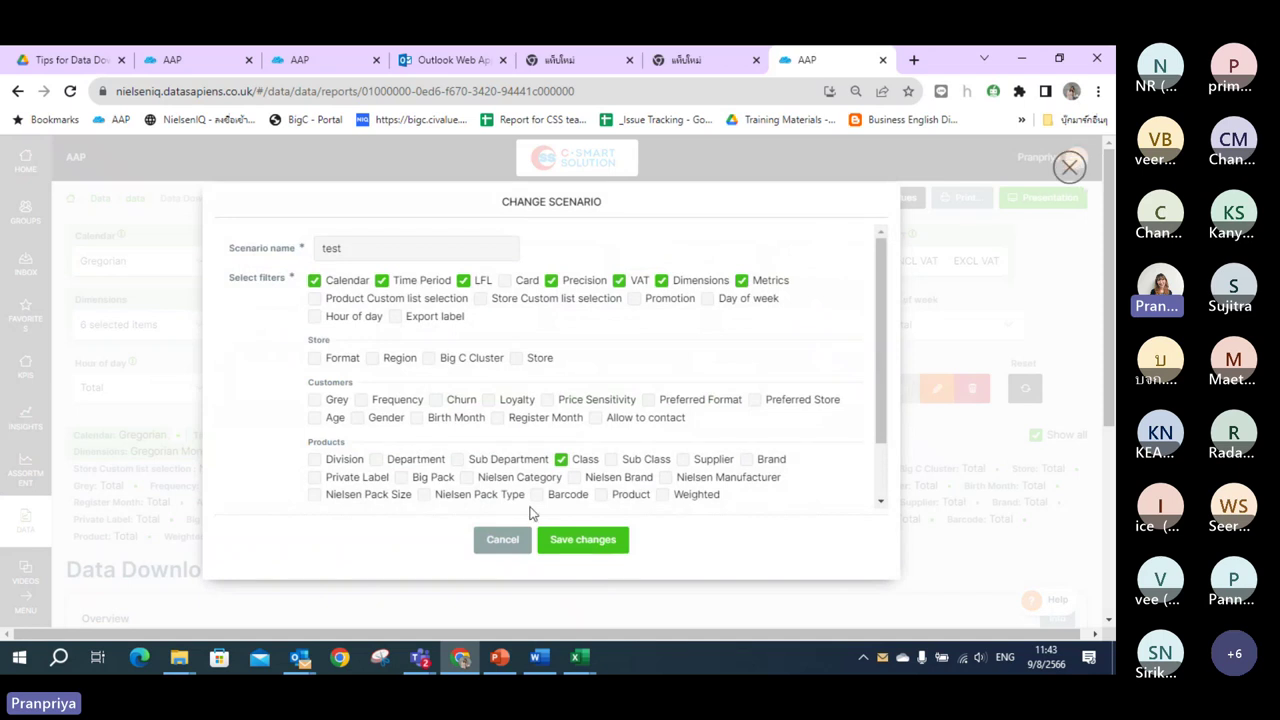
pyautogui.click(502, 539)
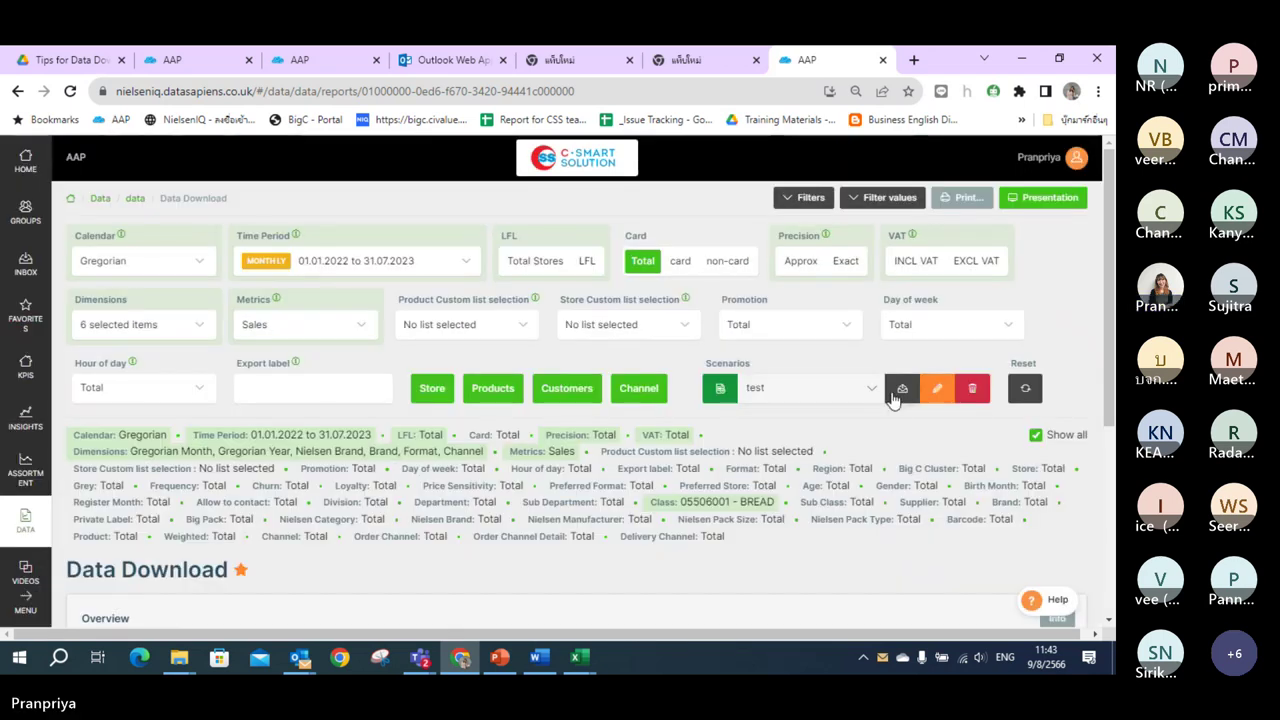
pyautogui.click(901, 389)
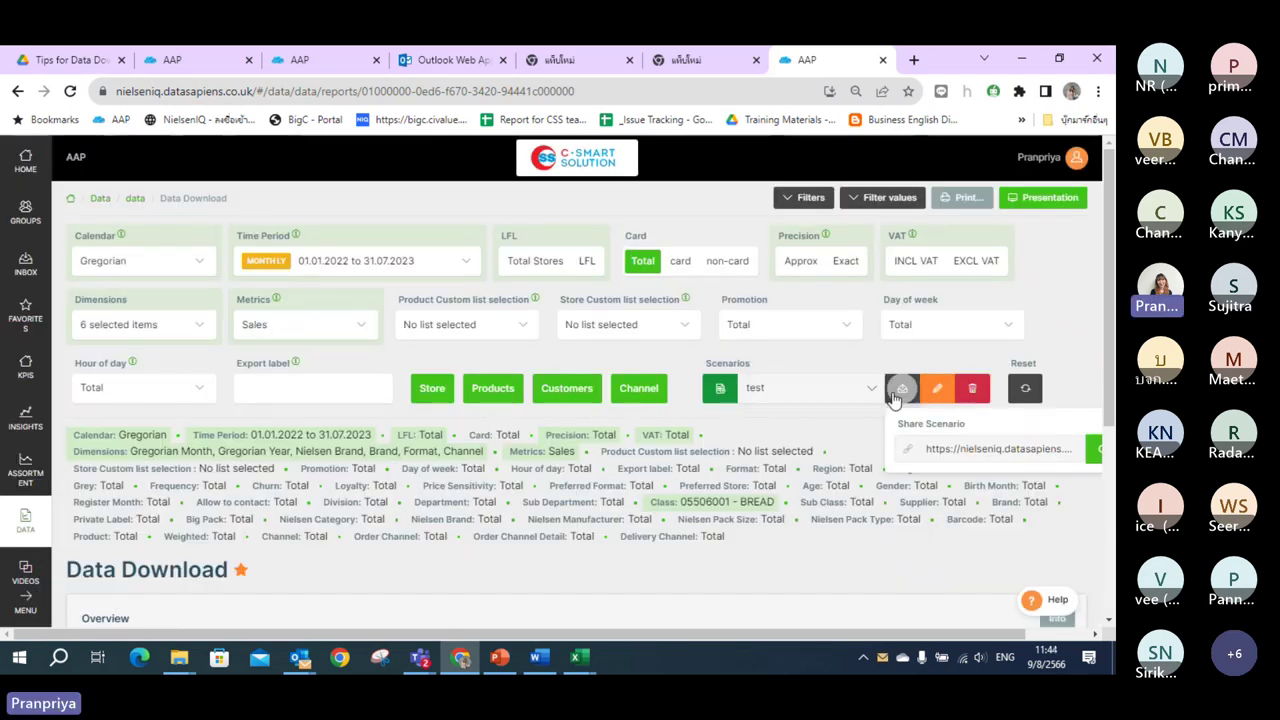
pyautogui.click(1094, 455)
pyautogui.click(1034, 604)
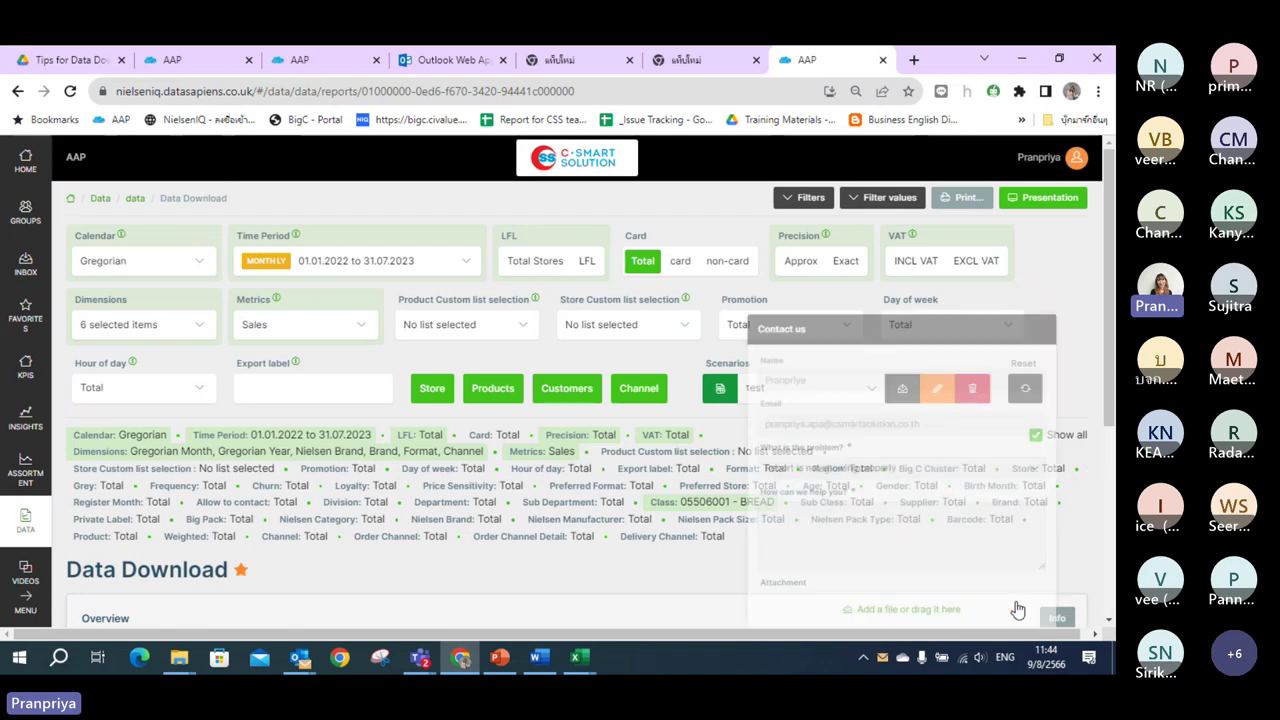
pyautogui.click(876, 456)
pyautogui.hotkey('ctrl', 'v')
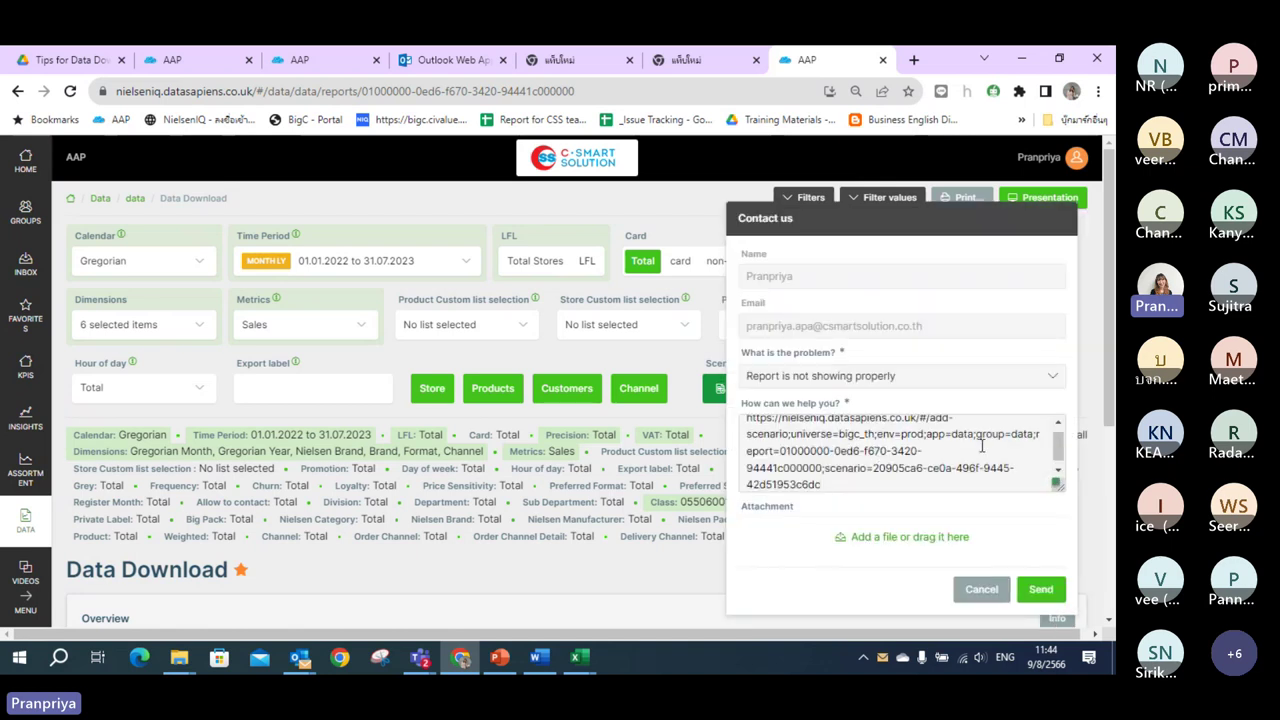
pyautogui.scroll(2, 1044, 445)
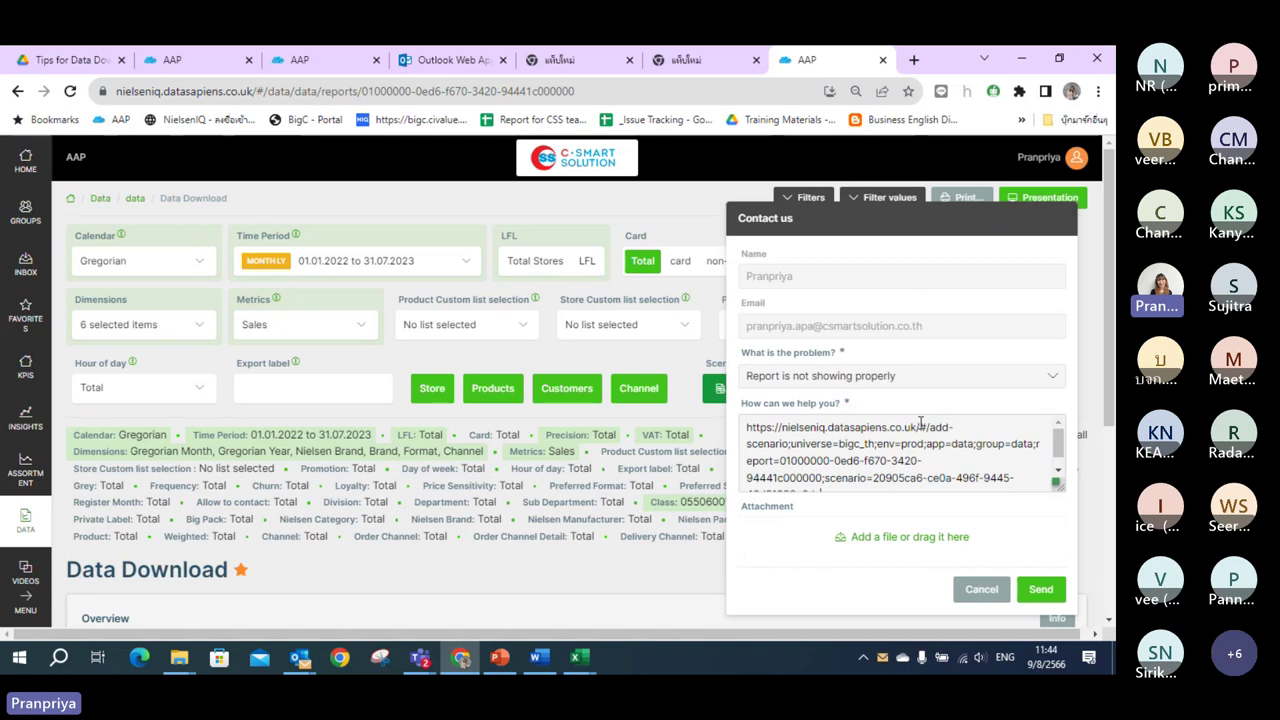
pyautogui.click(983, 591)
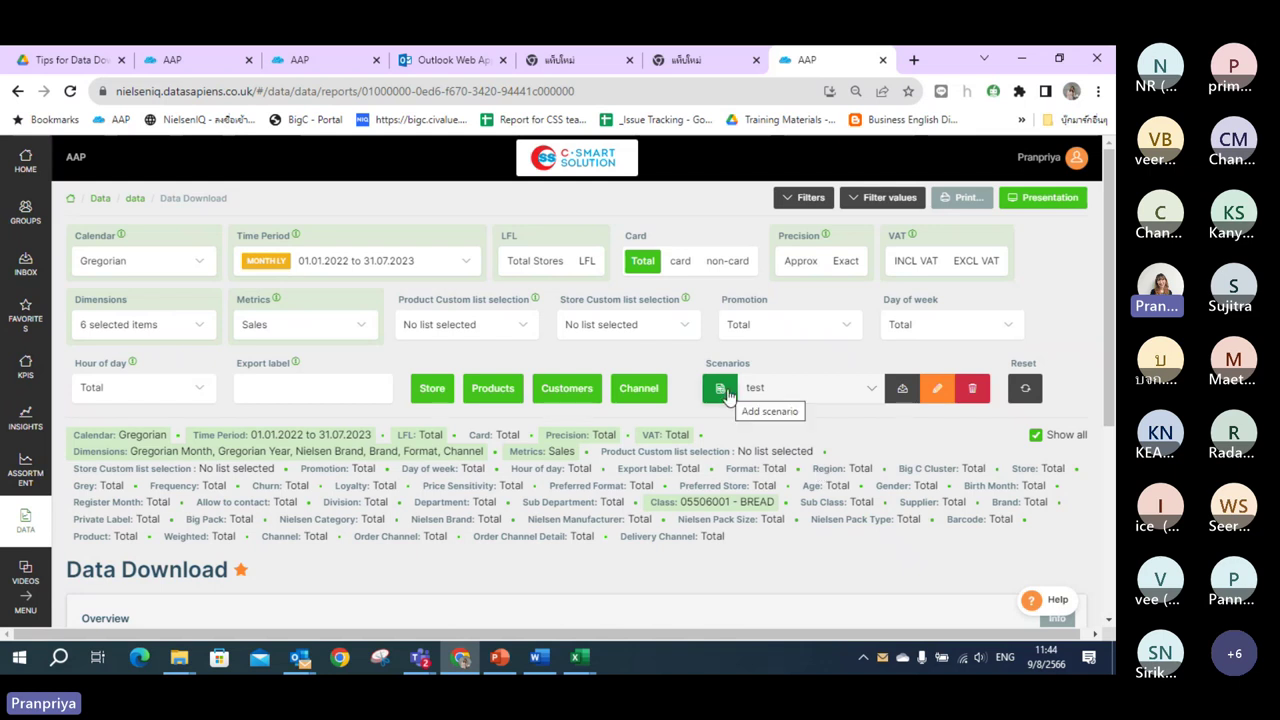
pyautogui.click(902, 388)
# Step: Open the Outlook Favorites Inbox in its own maximized window
pyautogui.click(1090, 452)
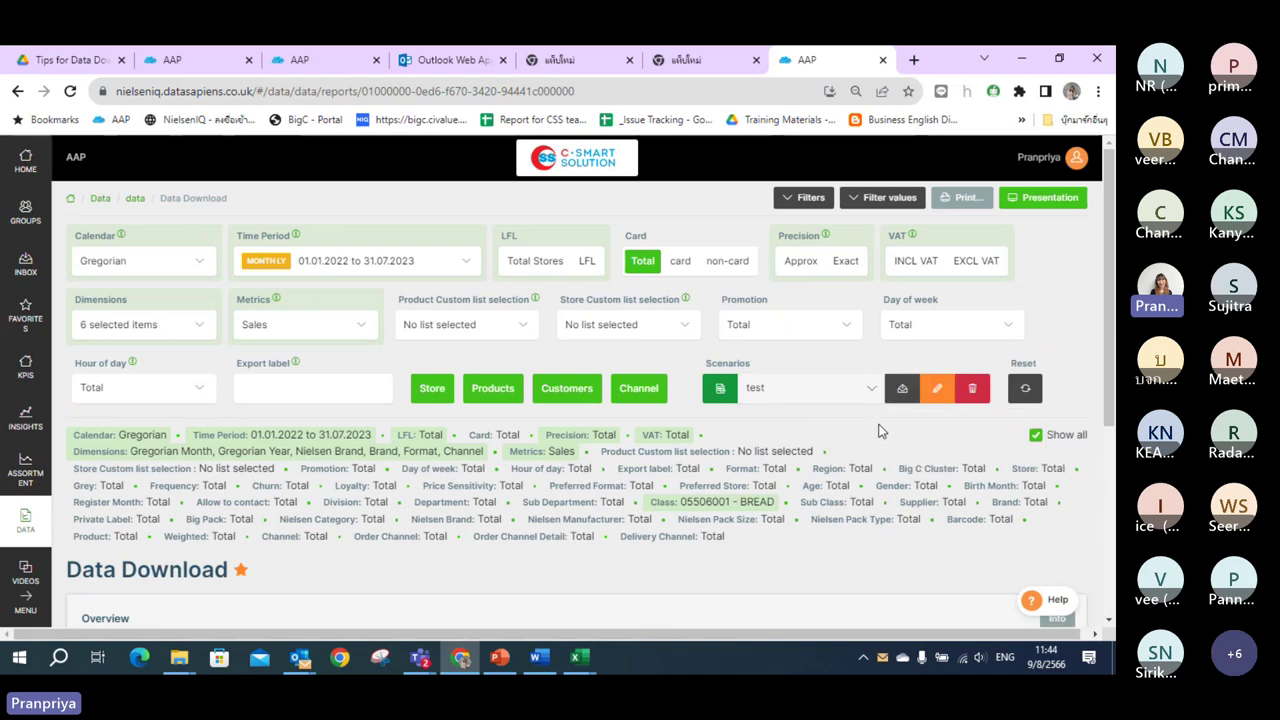
pyautogui.moveTo(306, 668)
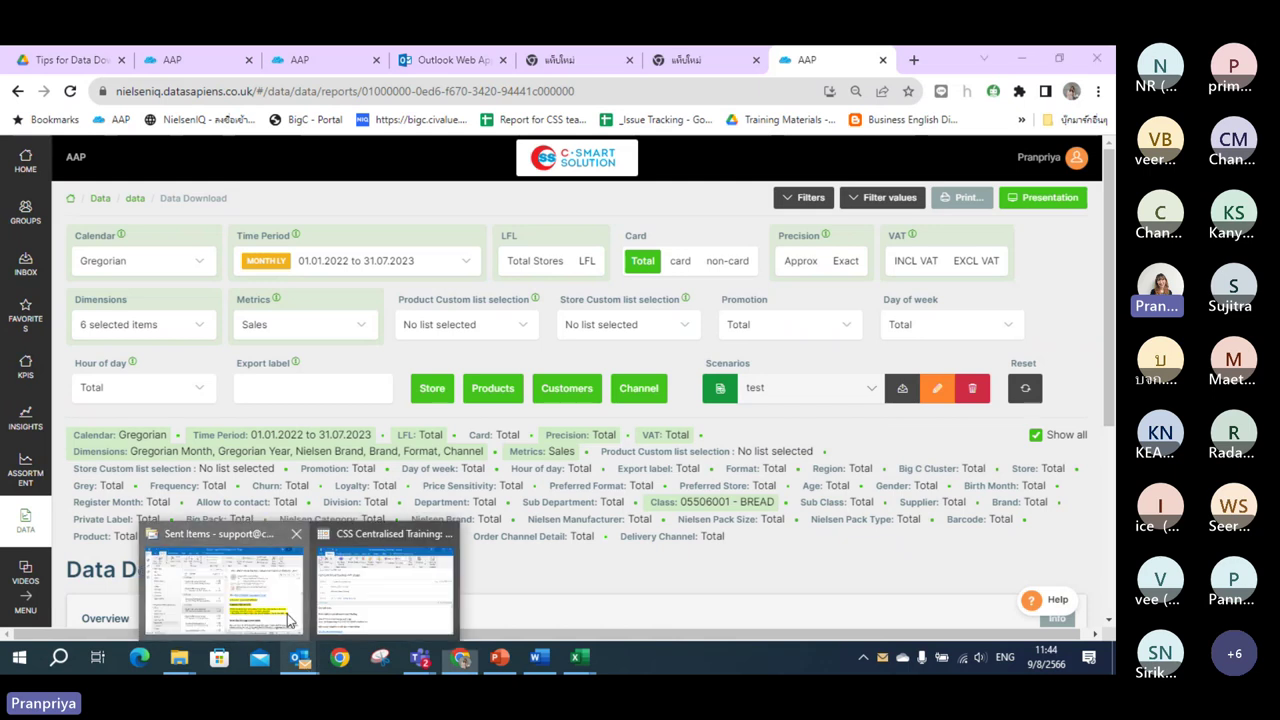
pyautogui.click(224, 585)
pyautogui.moveTo(180, 115); pyautogui.dragTo(441, 137)
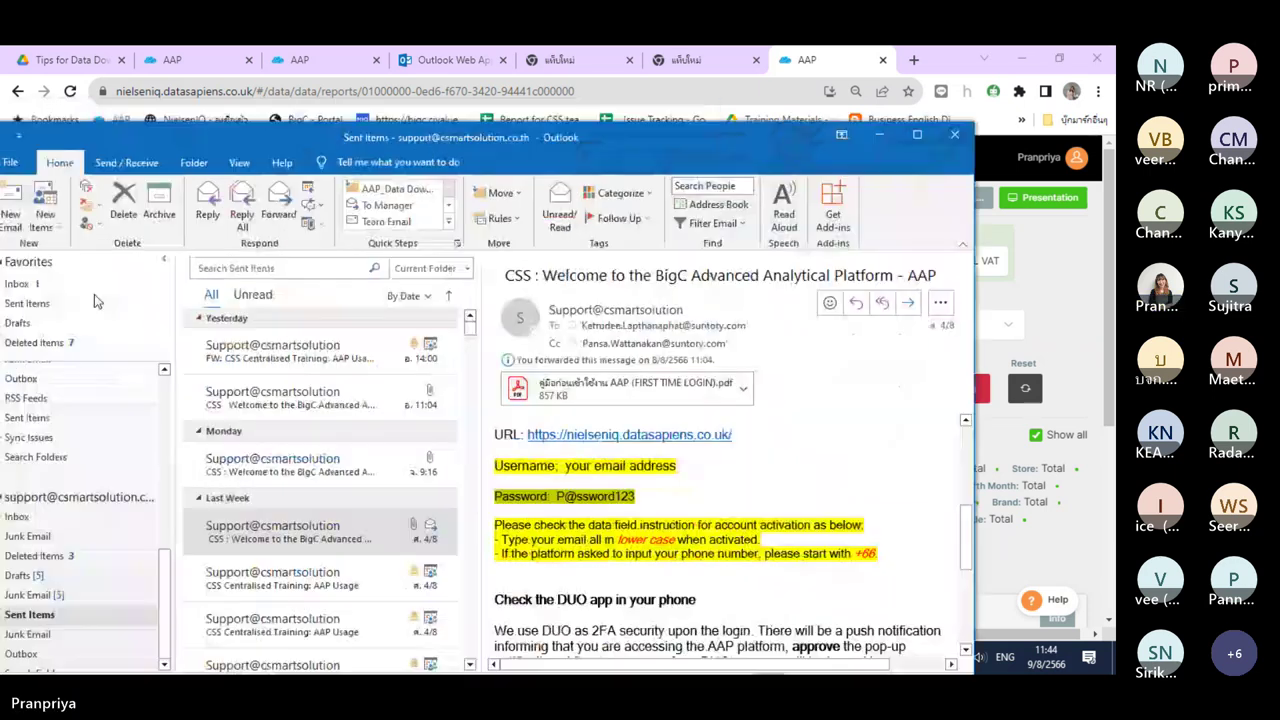
pyautogui.rightClick(40, 285)
pyautogui.click(128, 296)
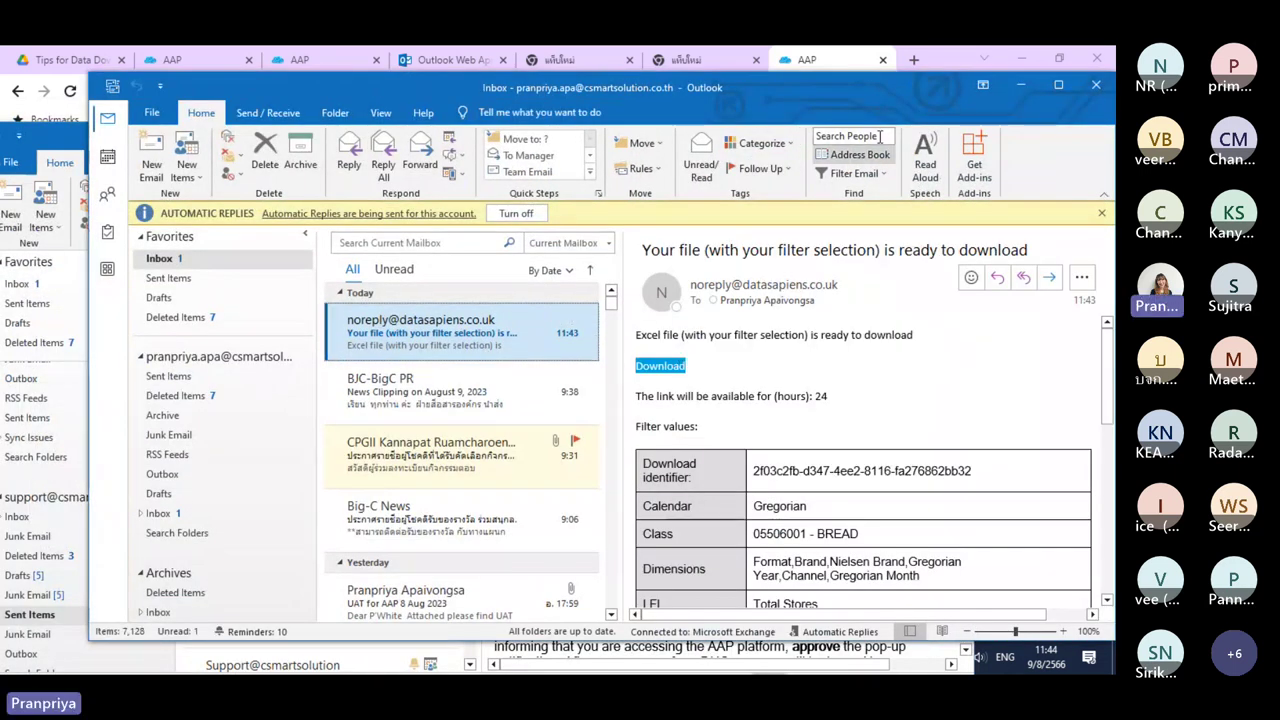
pyautogui.moveTo(856, 88); pyautogui.dragTo(612, 84)
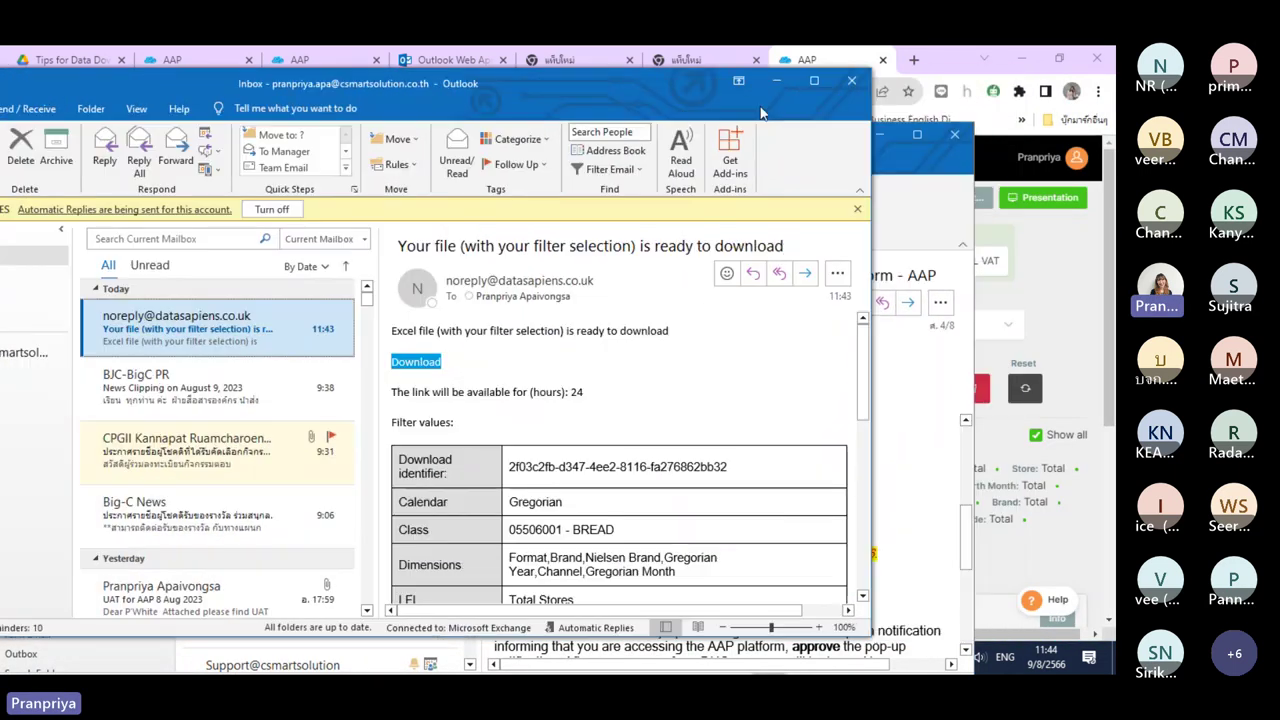
pyautogui.click(816, 82)
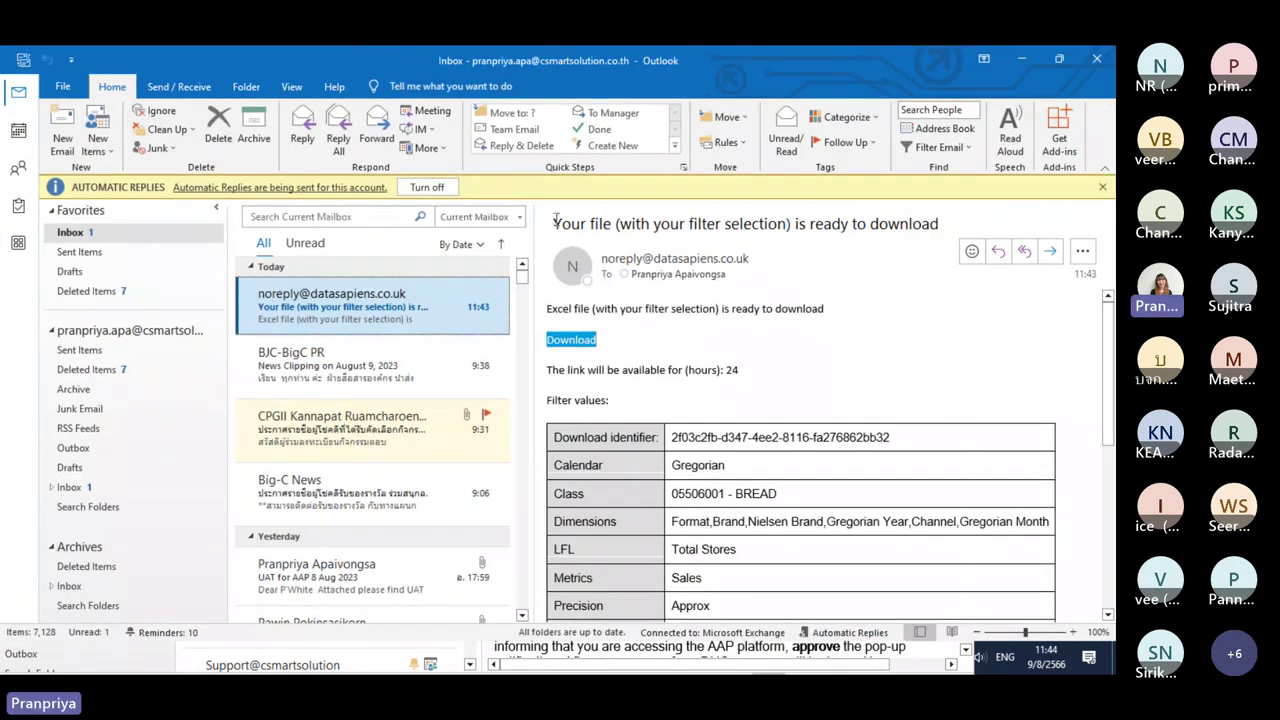
# Step: Read the datasapiens download-ready email, its filter values and 24-hour link notice
pyautogui.moveTo(555, 220); pyautogui.dragTo(952, 226)
pyautogui.click(794, 384)
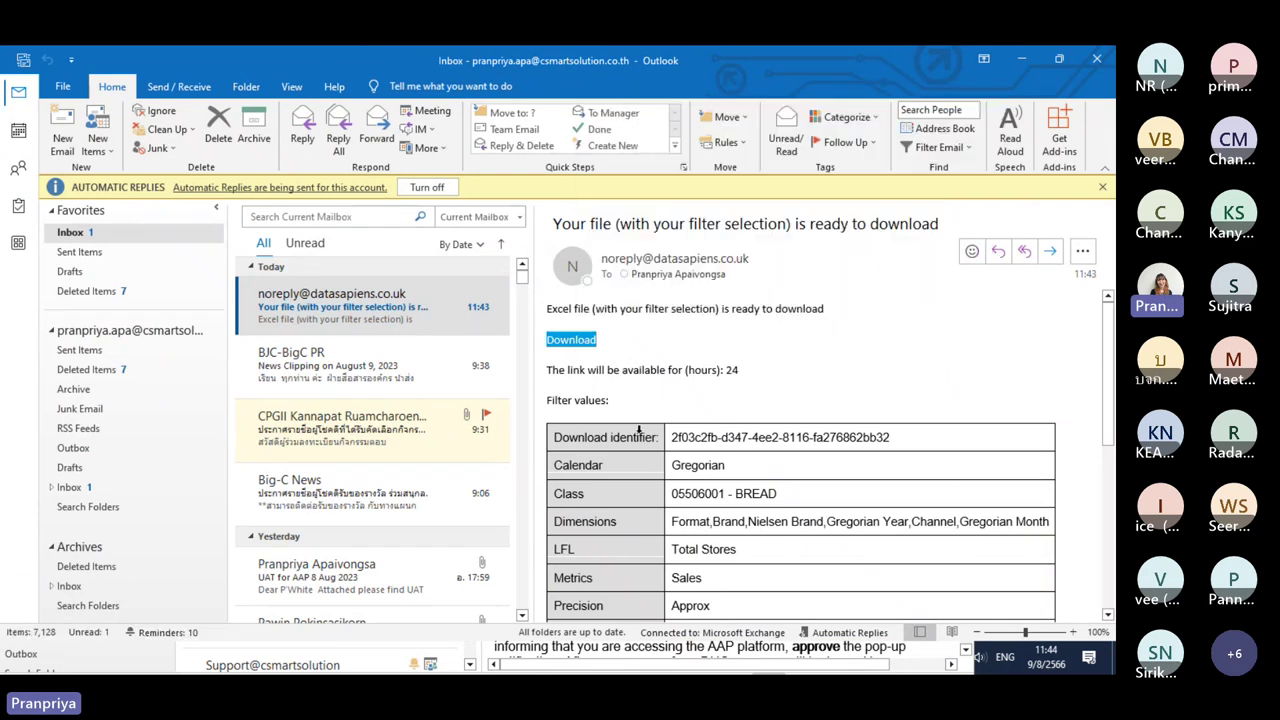
pyautogui.moveTo(642, 474); pyautogui.dragTo(926, 598)
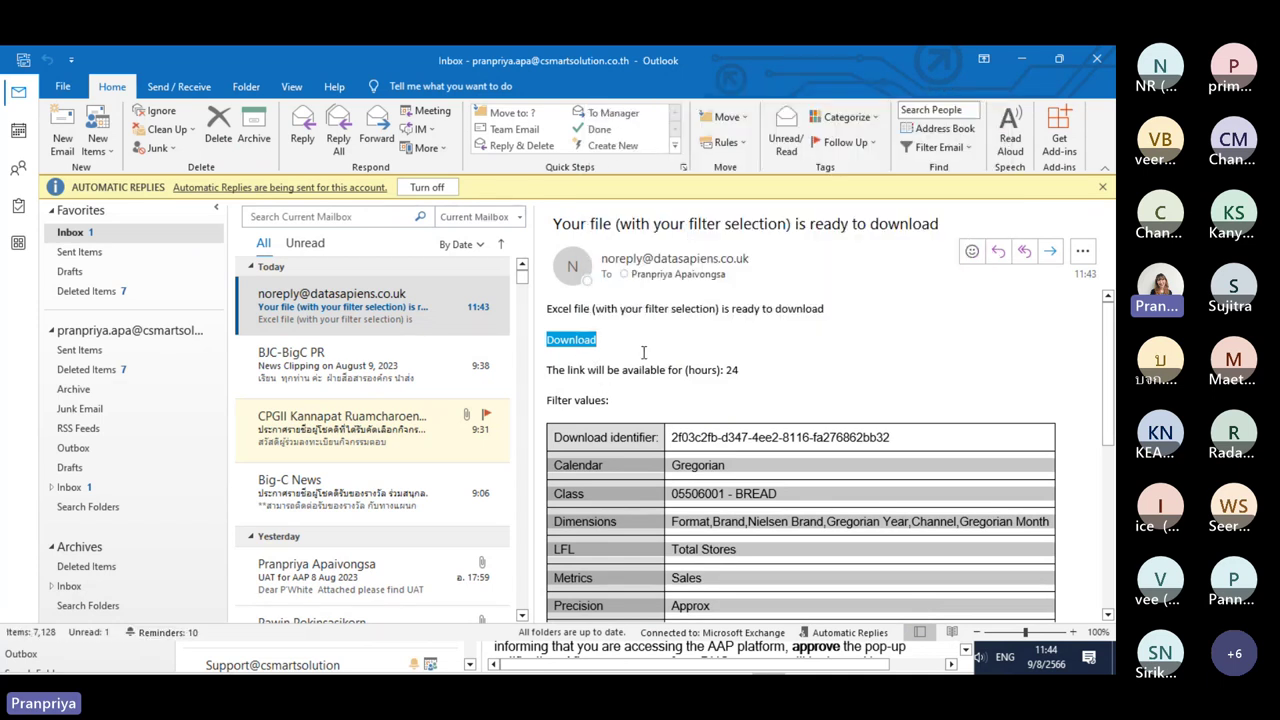
pyautogui.moveTo(758, 374); pyautogui.dragTo(551, 372)
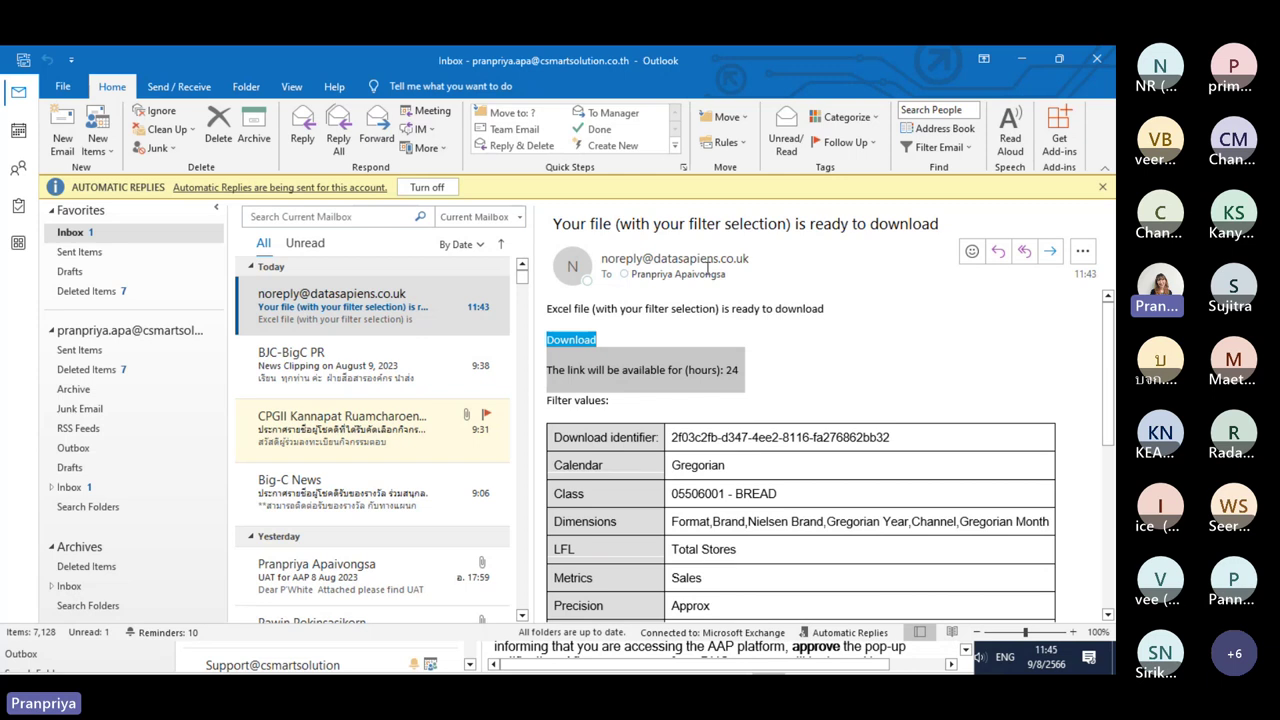
# Step: Download the BREAD export xlsx from the email link and check Chrome's downloads
pyautogui.click(571, 340)
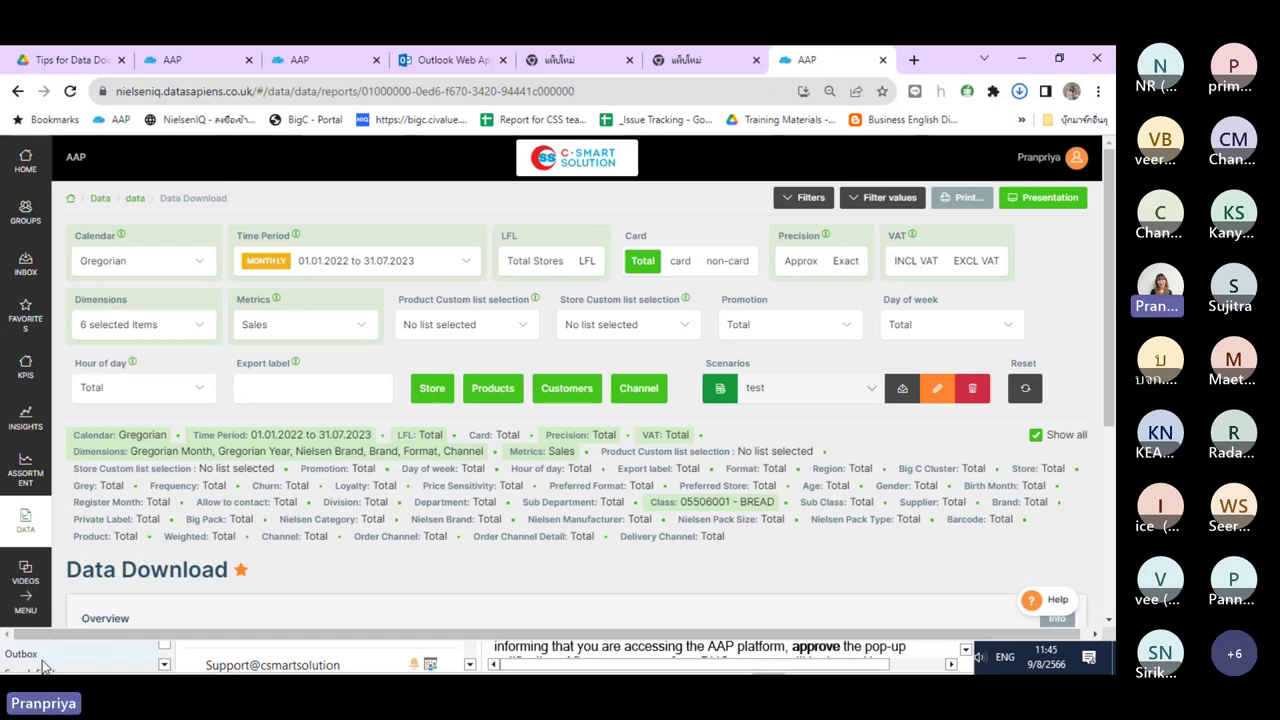
pyautogui.click(1018, 93)
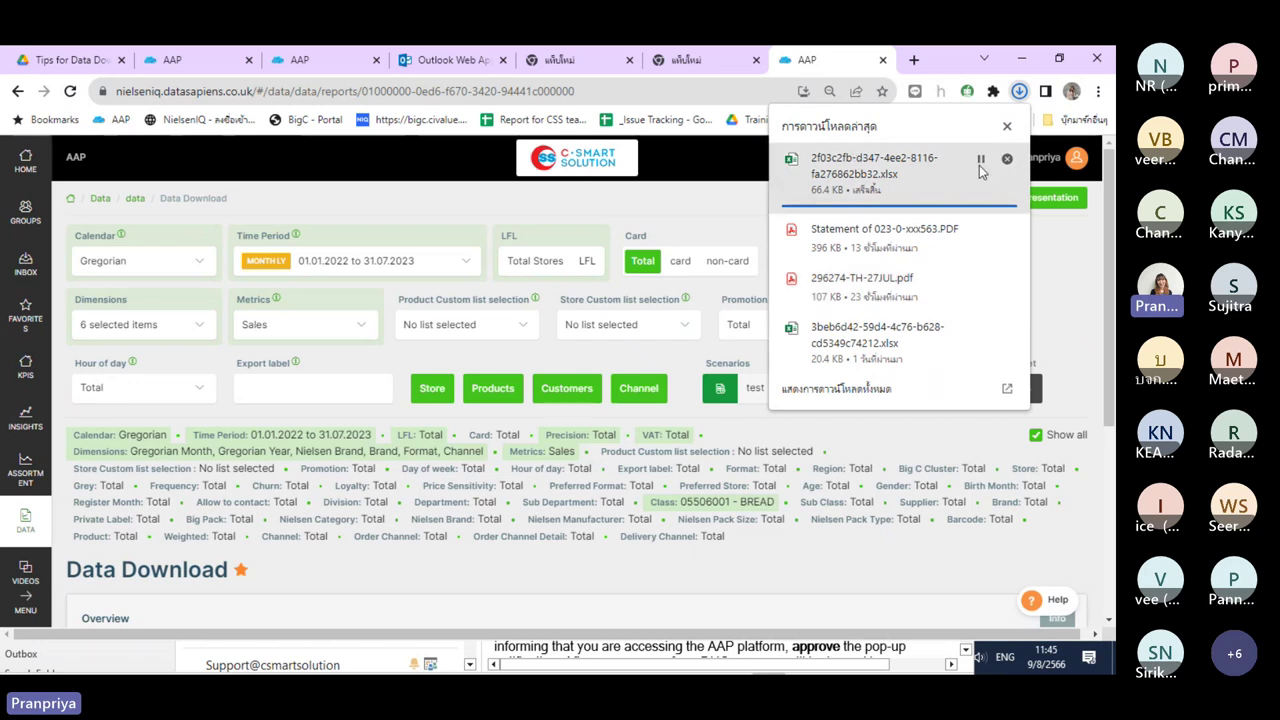
pyautogui.moveTo(942, 65); pyautogui.dragTo(404, 93)
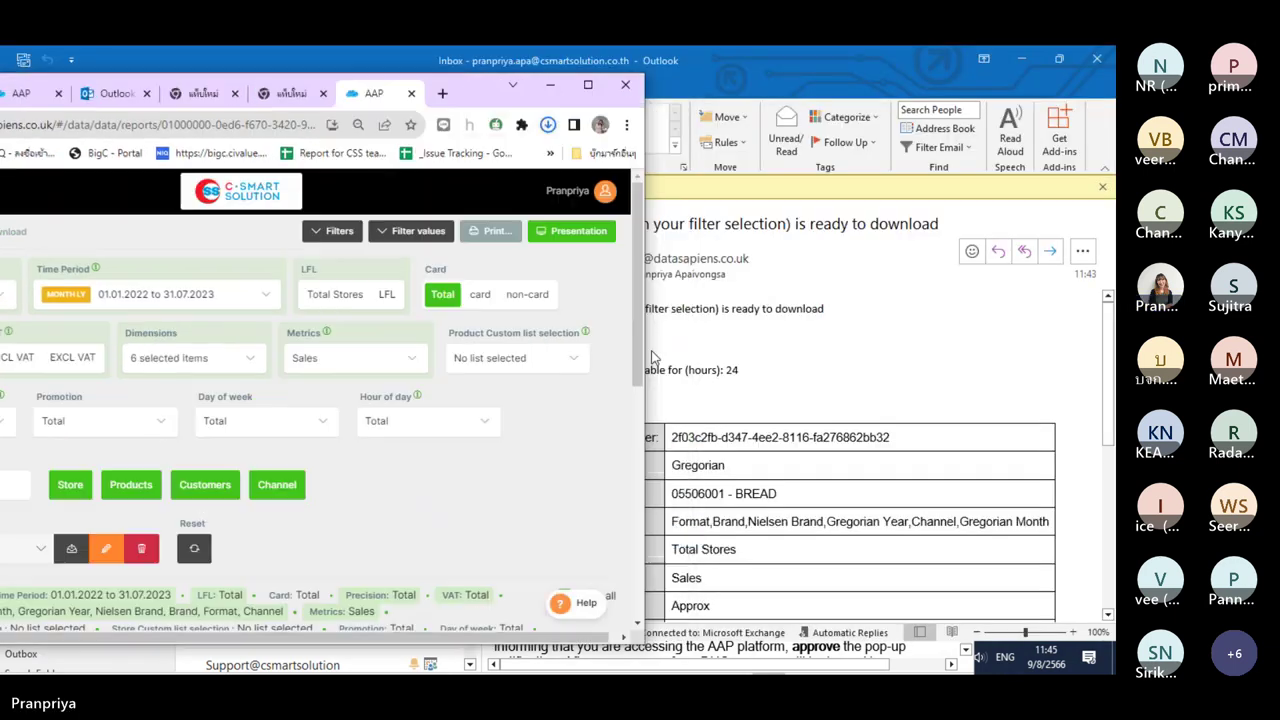
pyautogui.click(548, 124)
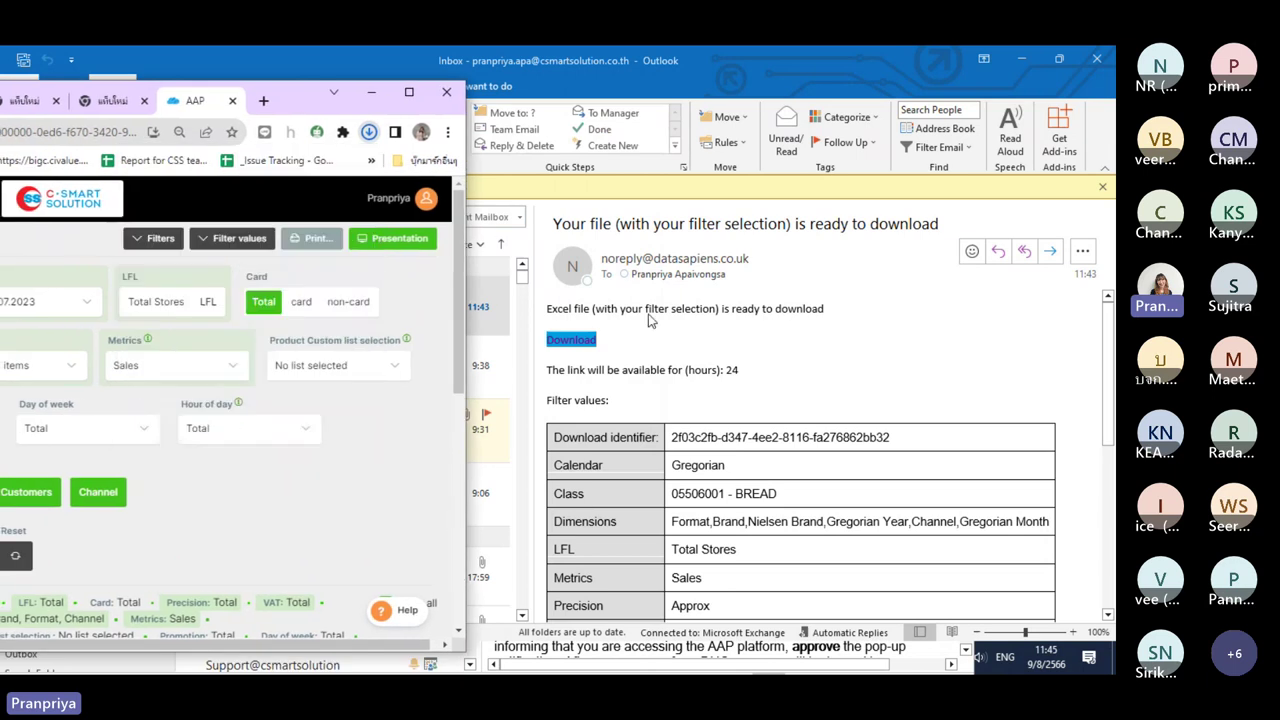
# Step: Review the email again and minimize the Outlook Inbox window
pyautogui.click(603, 258)
pyautogui.moveTo(606, 262)
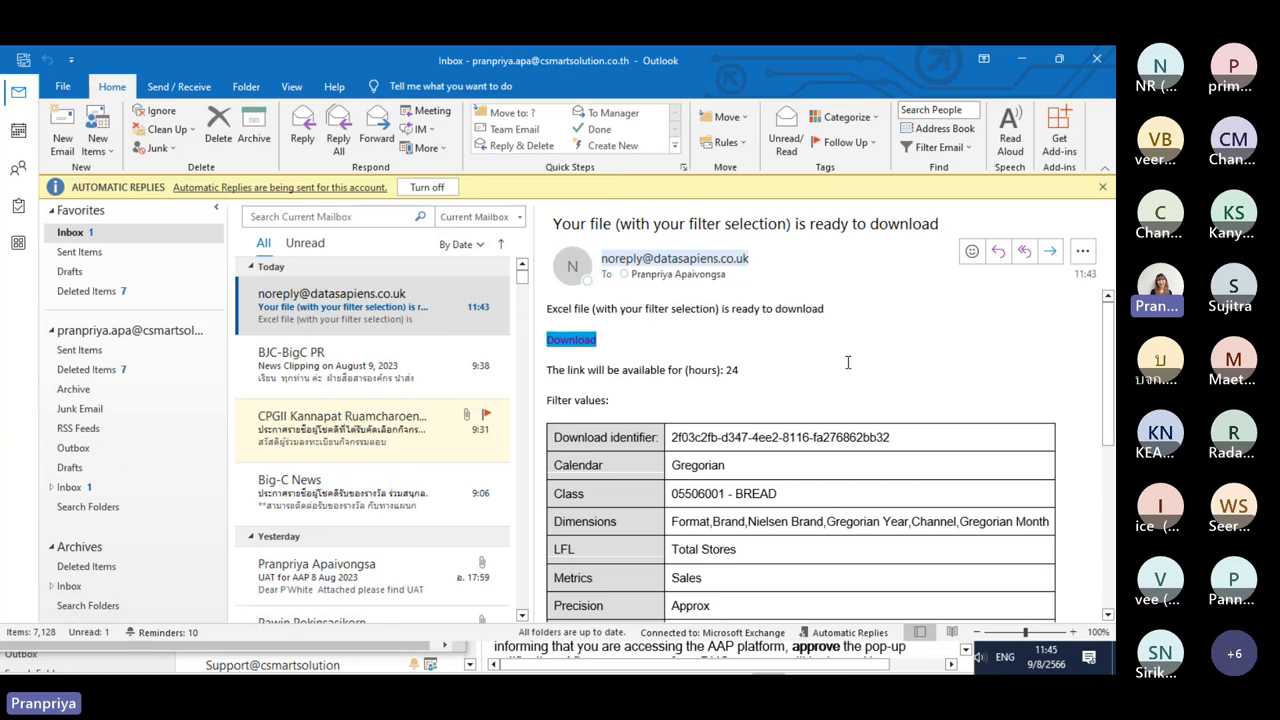
pyautogui.scroll(-3, 848, 362)
pyautogui.scroll(-3, 1108, 497)
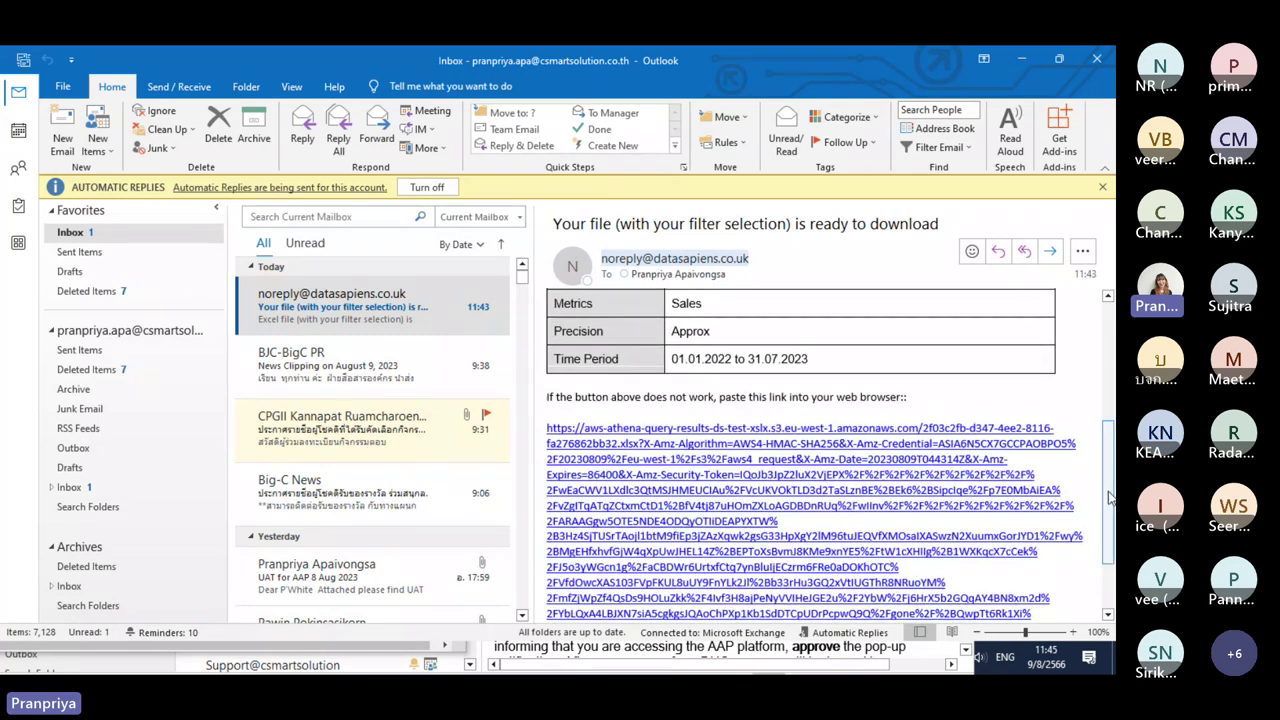
pyautogui.moveTo(1108, 497); pyautogui.dragTo(1106, 383)
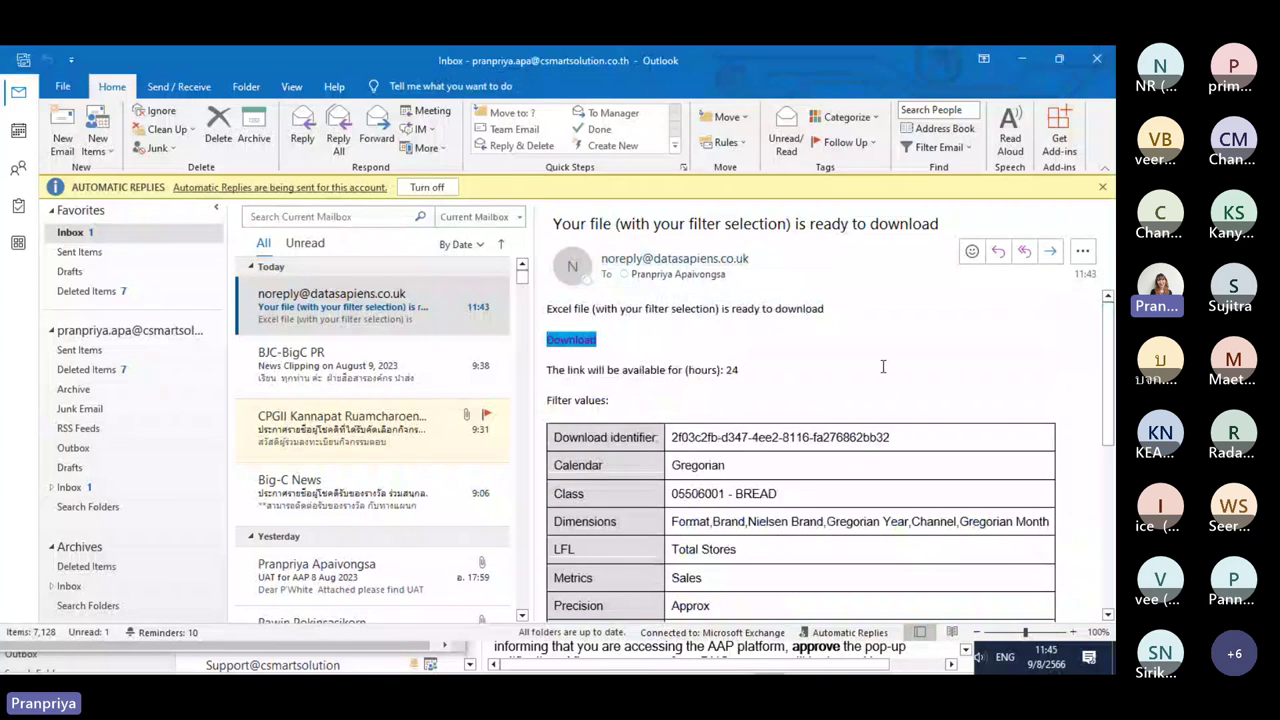
pyautogui.click(1023, 63)
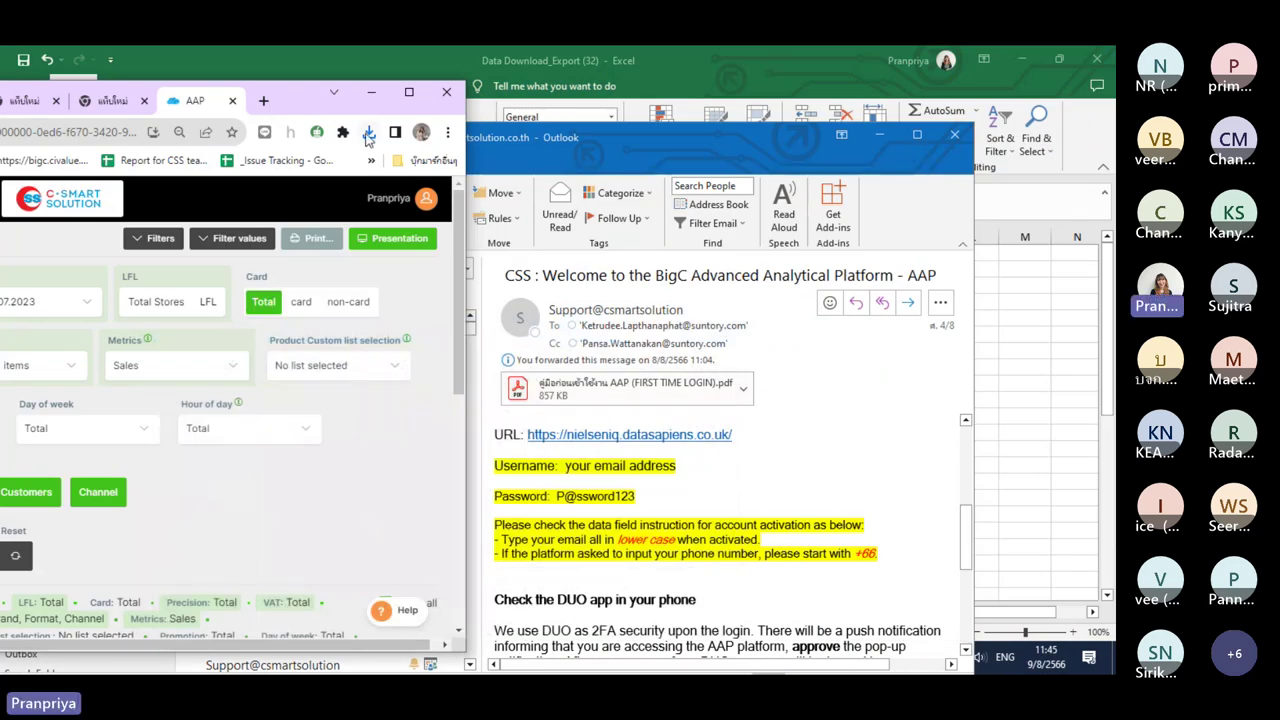
# Step: Open the downloaded BREAD xlsx export in Excel and enable editing
pyautogui.click(369, 131)
pyautogui.click(233, 227)
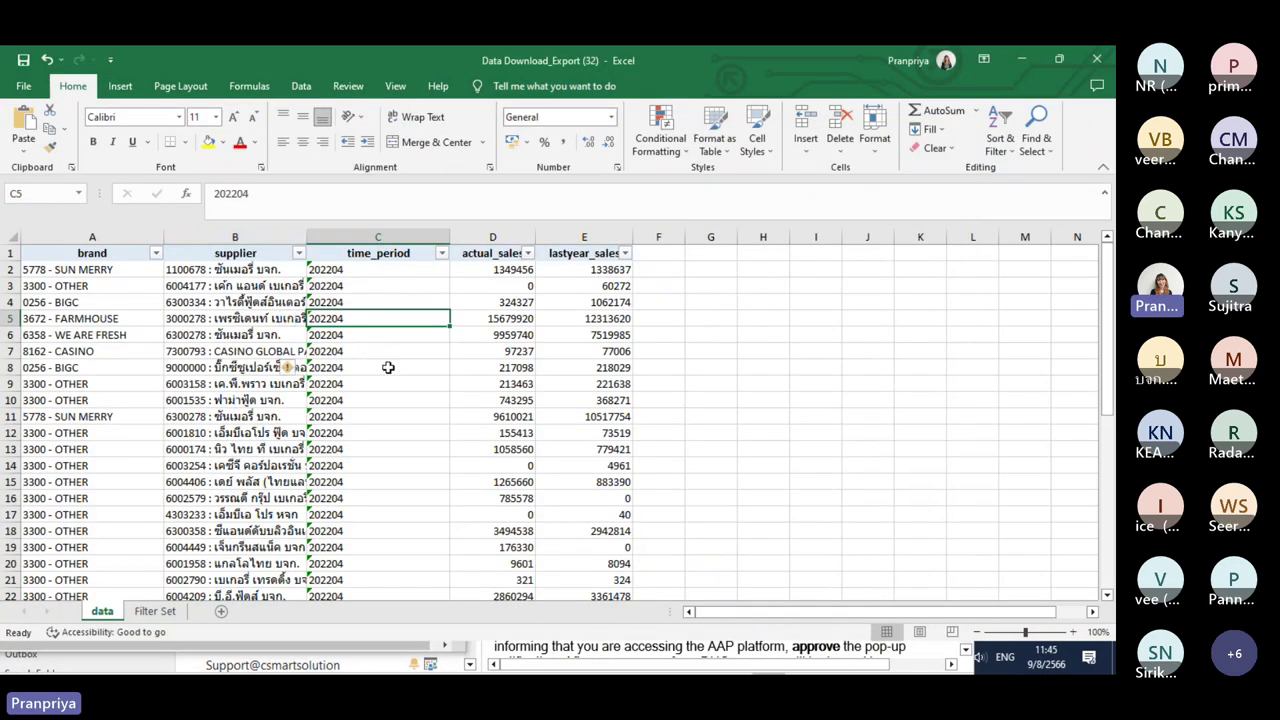
pyautogui.click(396, 320)
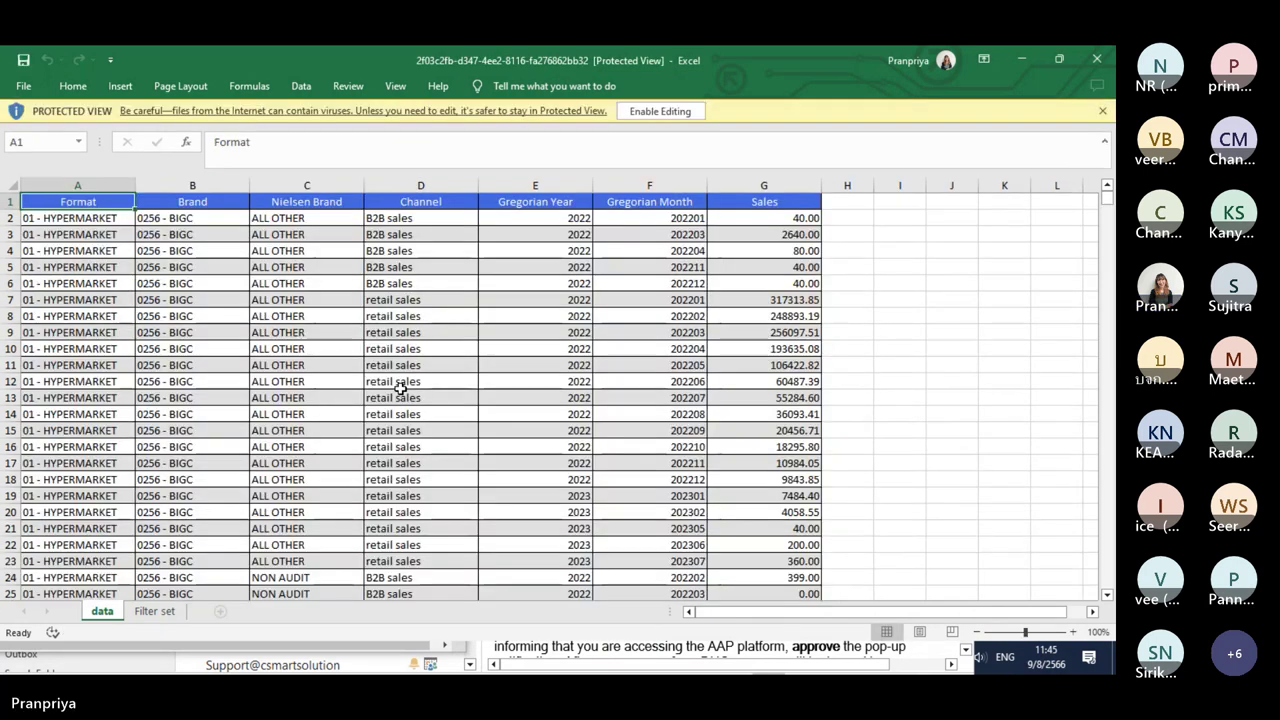
pyautogui.click(482, 397)
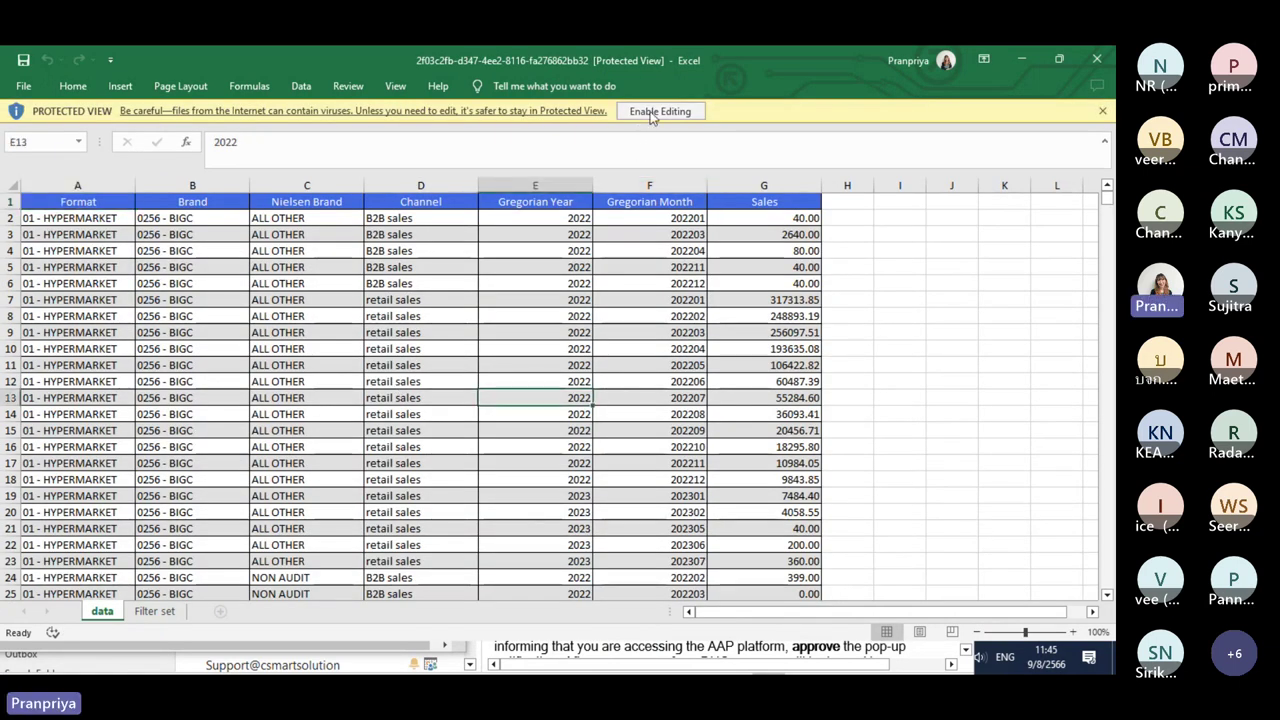
pyautogui.click(660, 111)
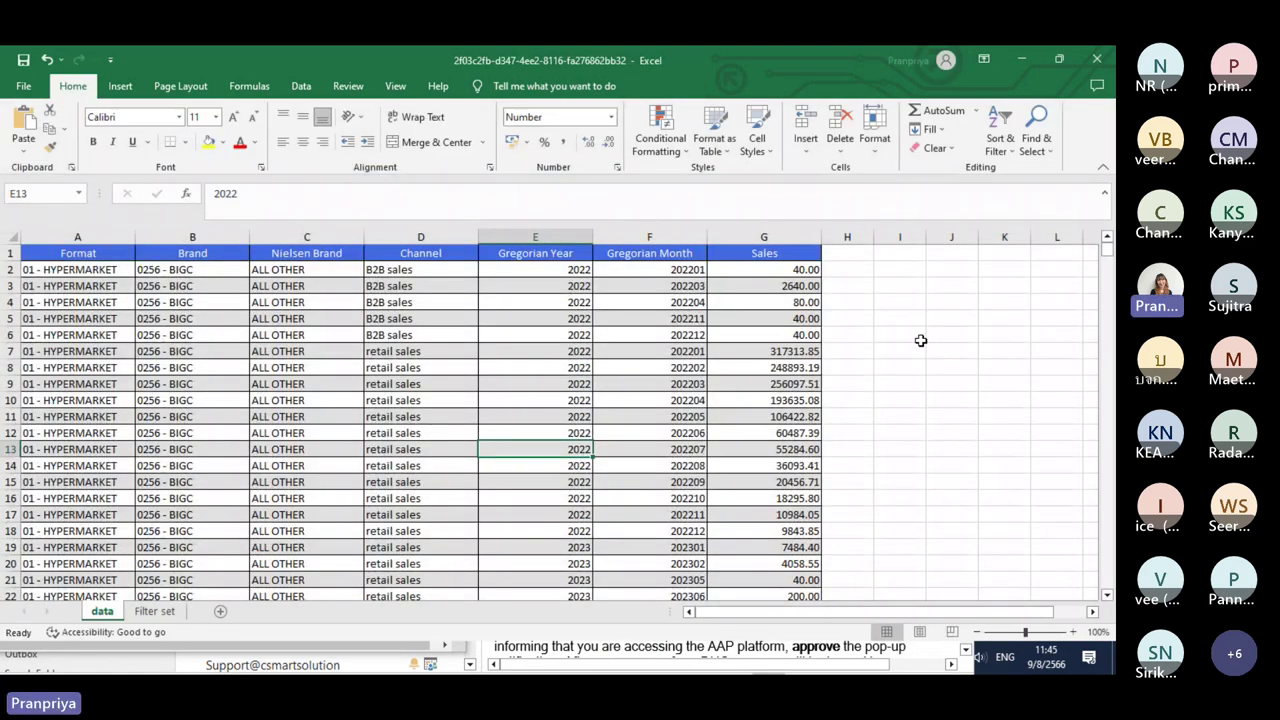
pyautogui.click(919, 339)
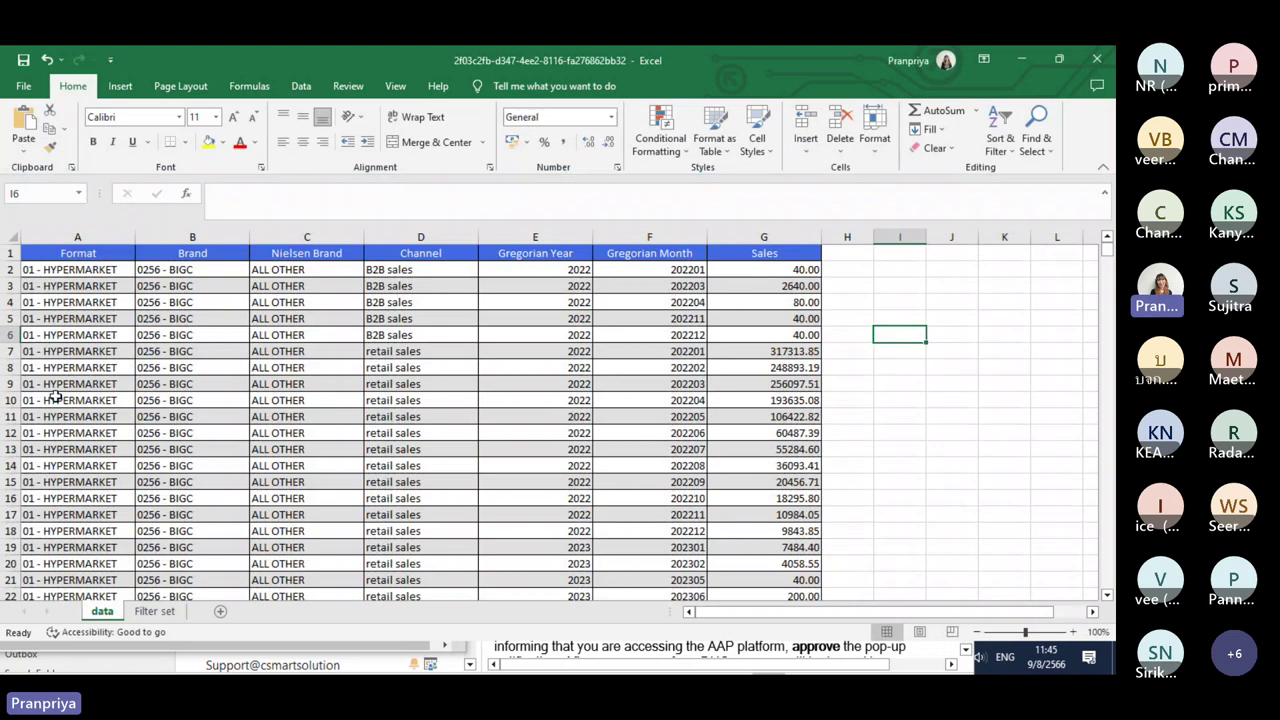
# Step: Inspect the Format, Brand, Nielsen Brand, Channel, Gregorian Month and Sales columns
pyautogui.click(68, 240)
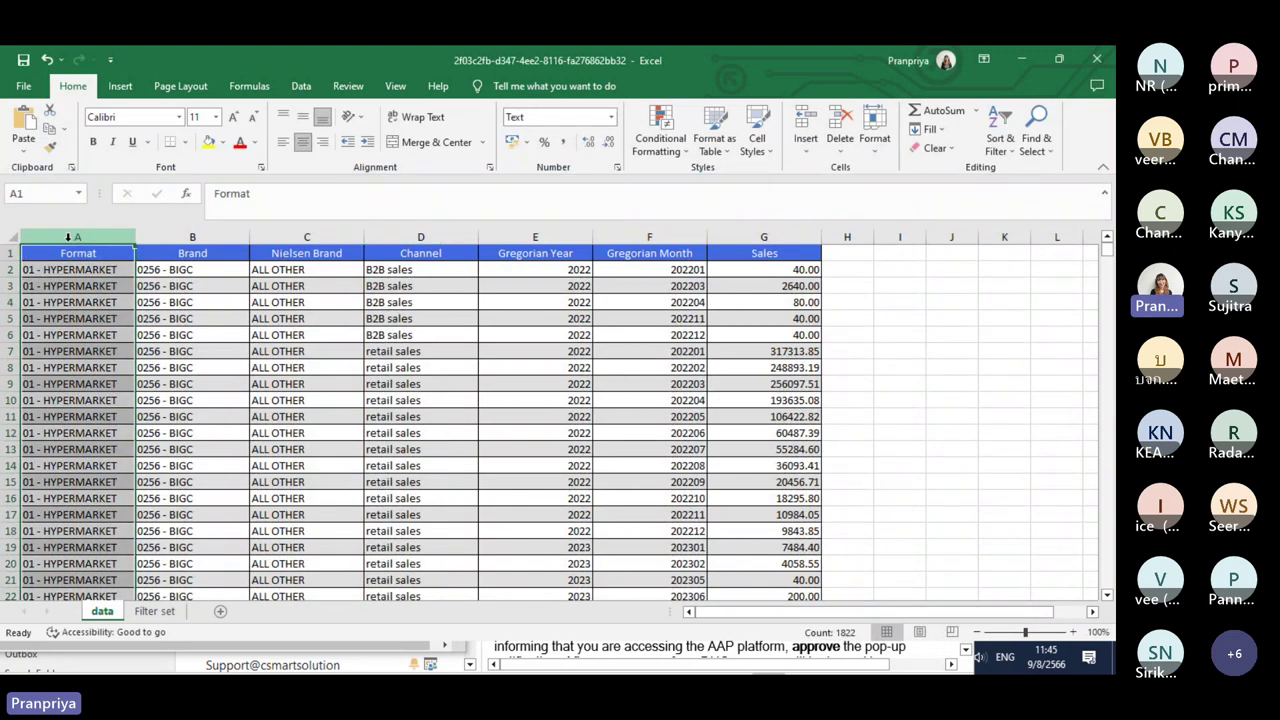
pyautogui.click(221, 236)
pyautogui.click(306, 237)
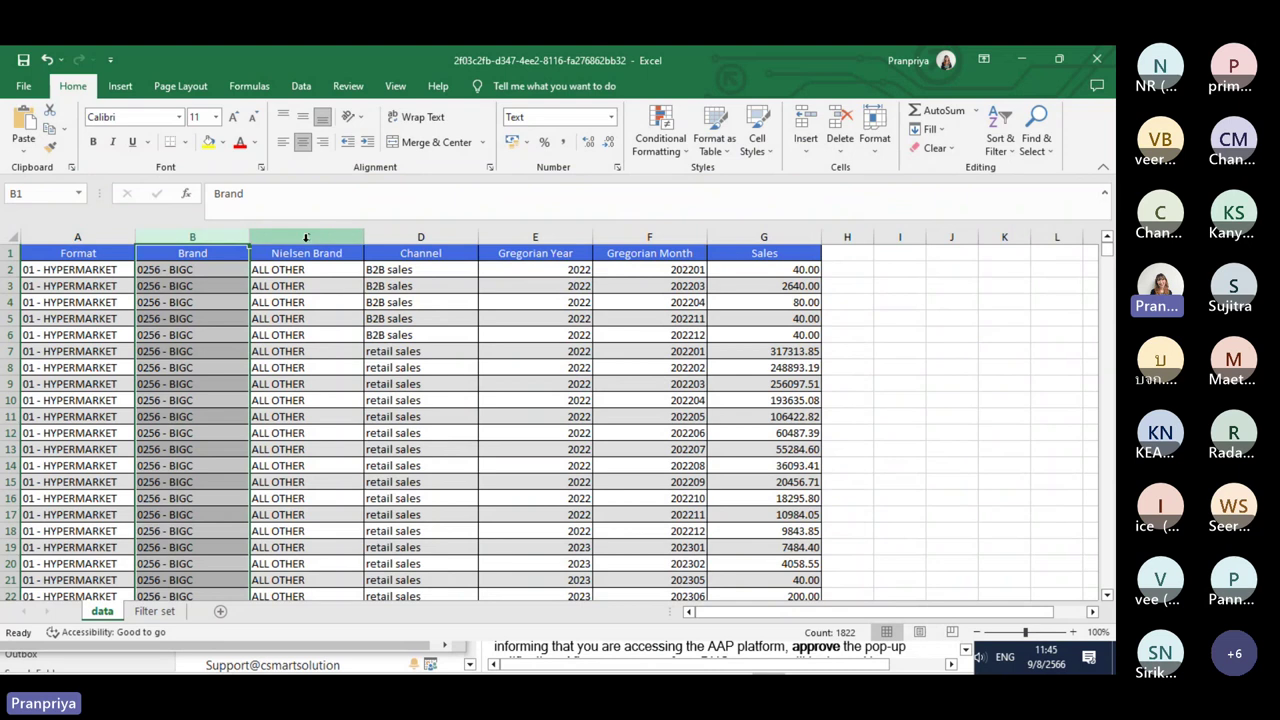
pyautogui.click(420, 237)
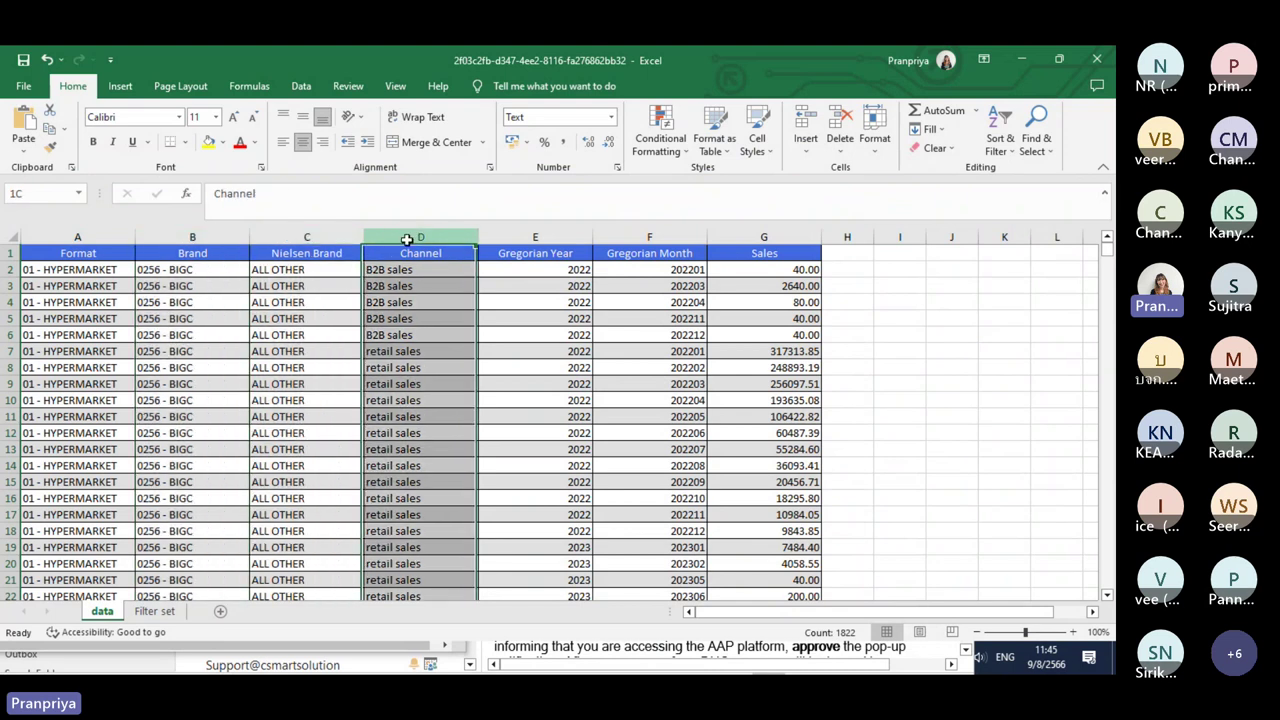
pyautogui.click(498, 240)
pyautogui.click(640, 237)
pyautogui.click(744, 237)
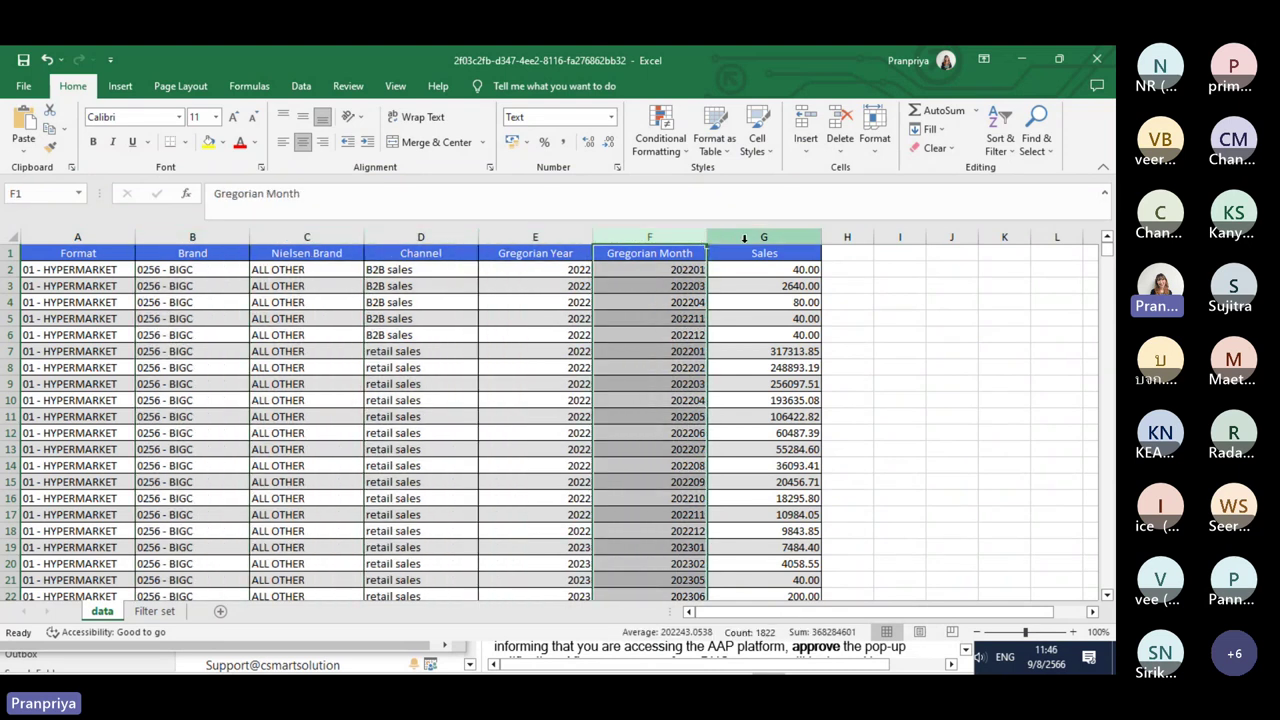
# Step: Add filter arrows to the export's header row
pyautogui.click(657, 252)
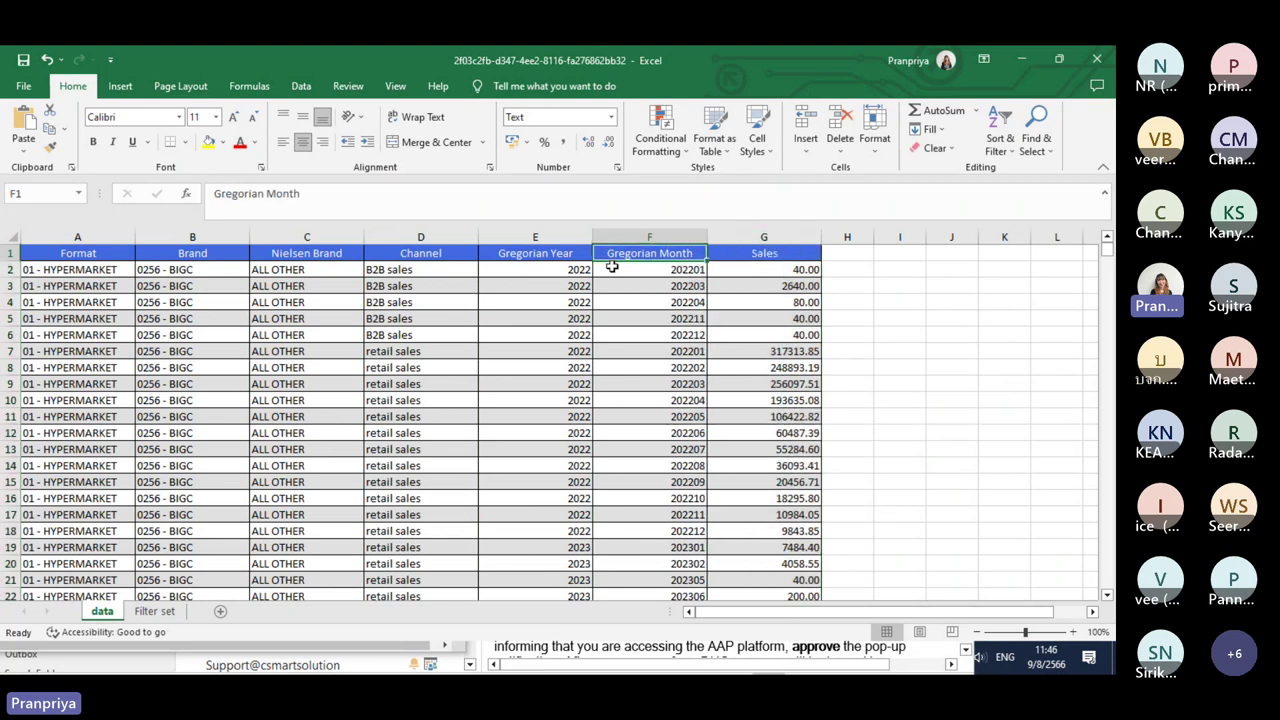
pyautogui.press('Home')
pyautogui.hotkey('shift', 'space')
pyautogui.click(997, 140)
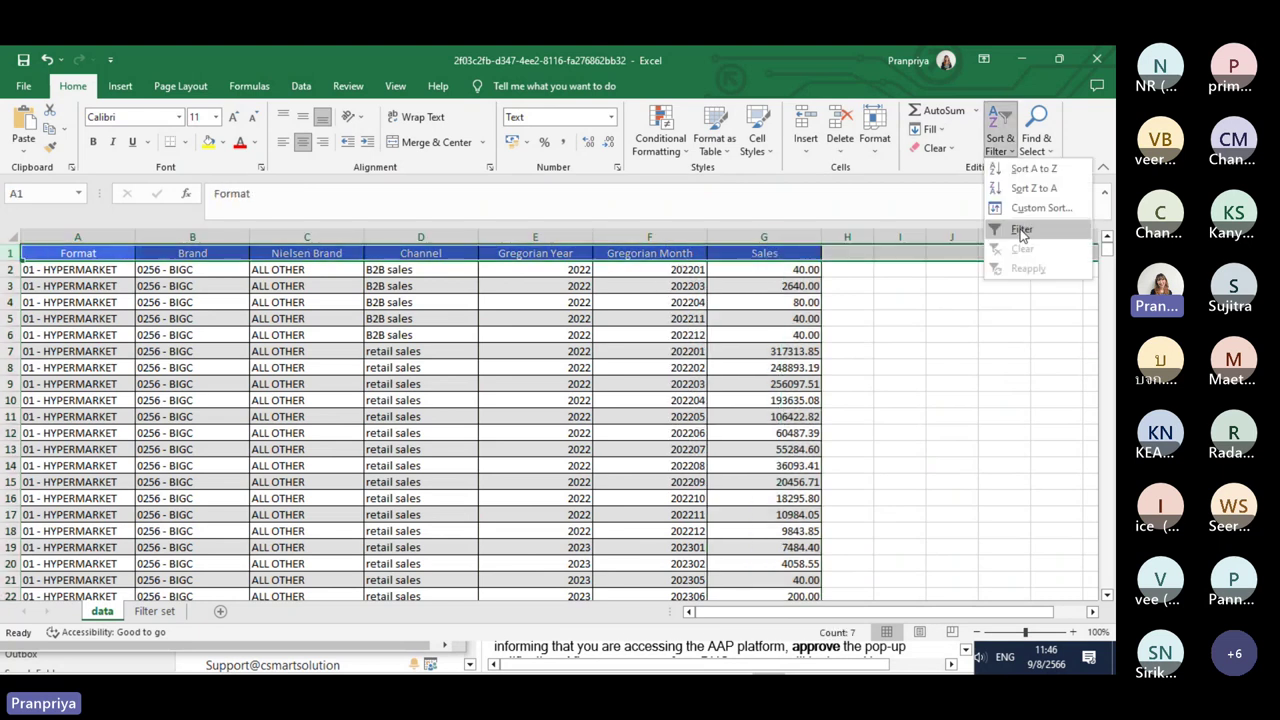
pyautogui.click(1020, 230)
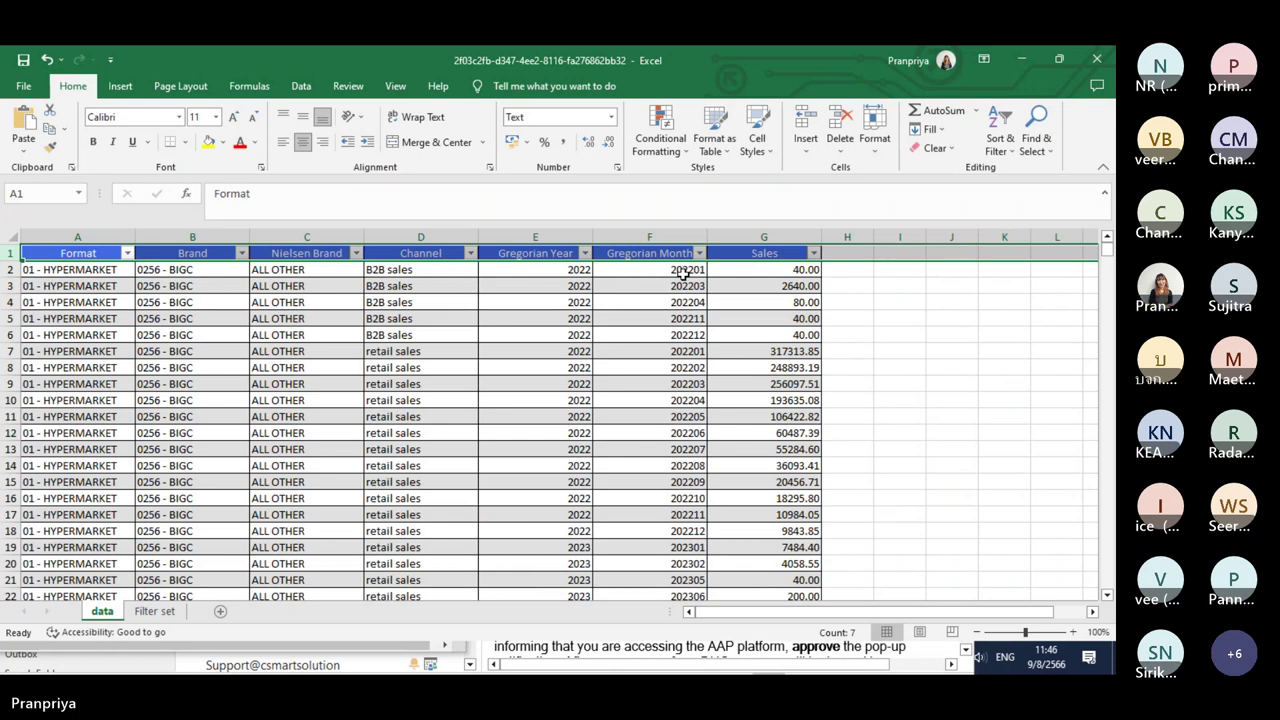
# Step: Review the Gregorian Month and Gregorian Year filters, keeping all months and both years
pyautogui.click(699, 253)
pyautogui.moveTo(897, 458); pyautogui.dragTo(897, 530)
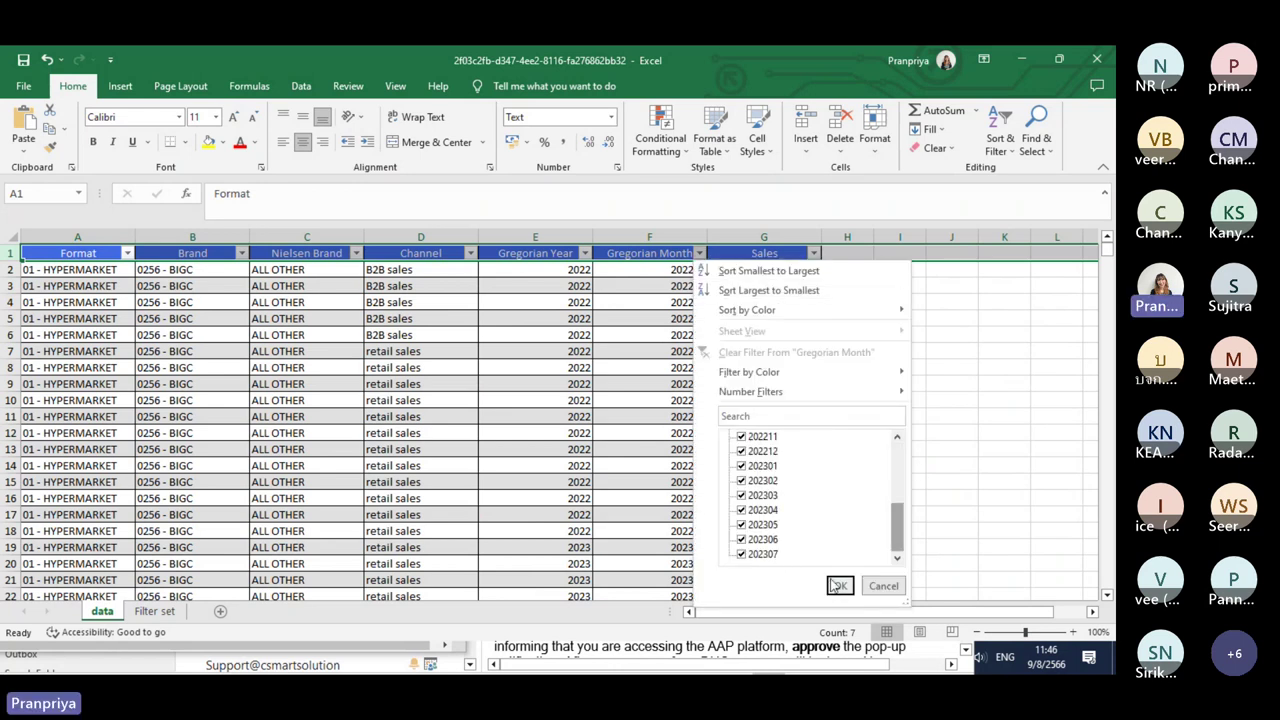
pyautogui.click(839, 586)
pyautogui.click(659, 242)
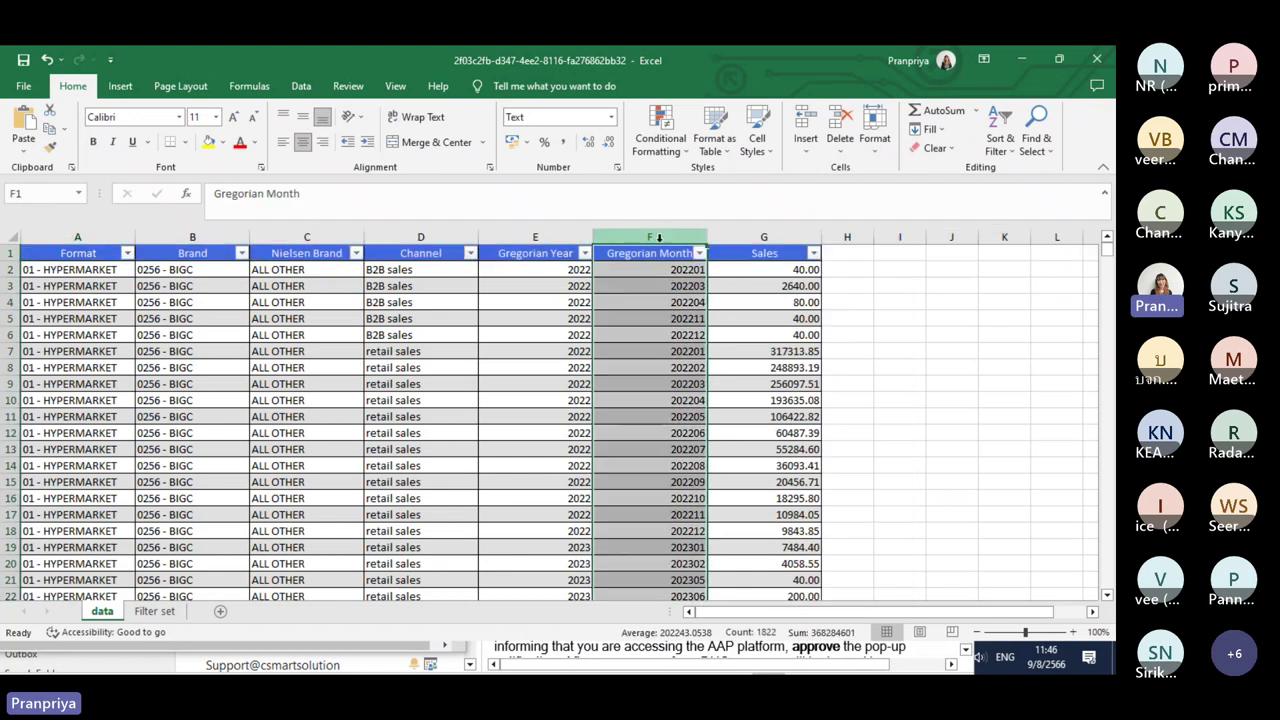
pyautogui.click(508, 240)
pyautogui.click(541, 234)
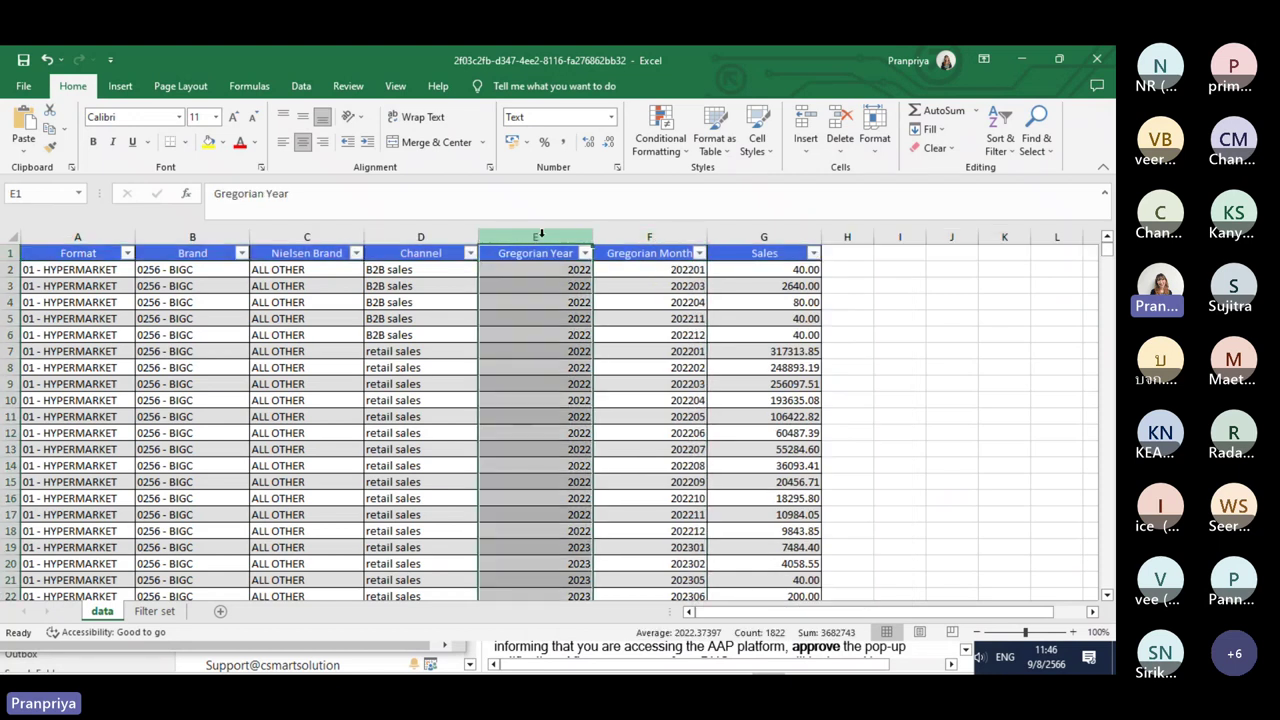
pyautogui.click(585, 253)
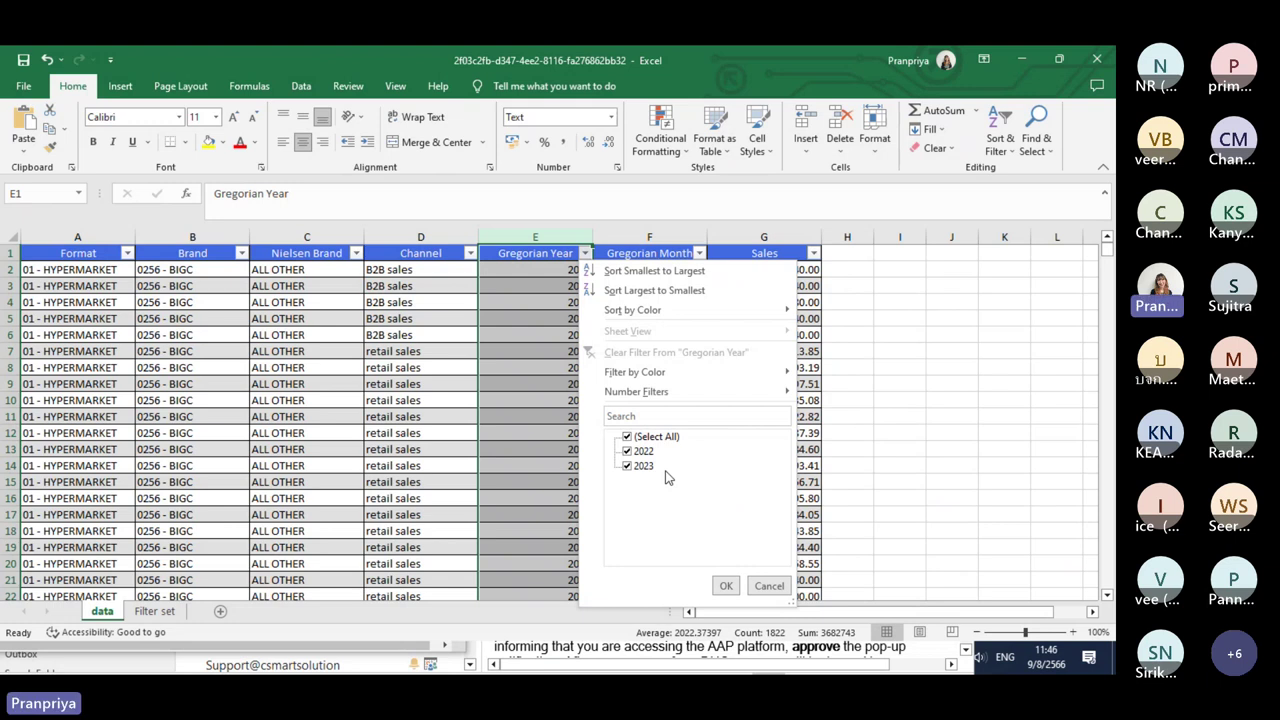
pyautogui.click(726, 585)
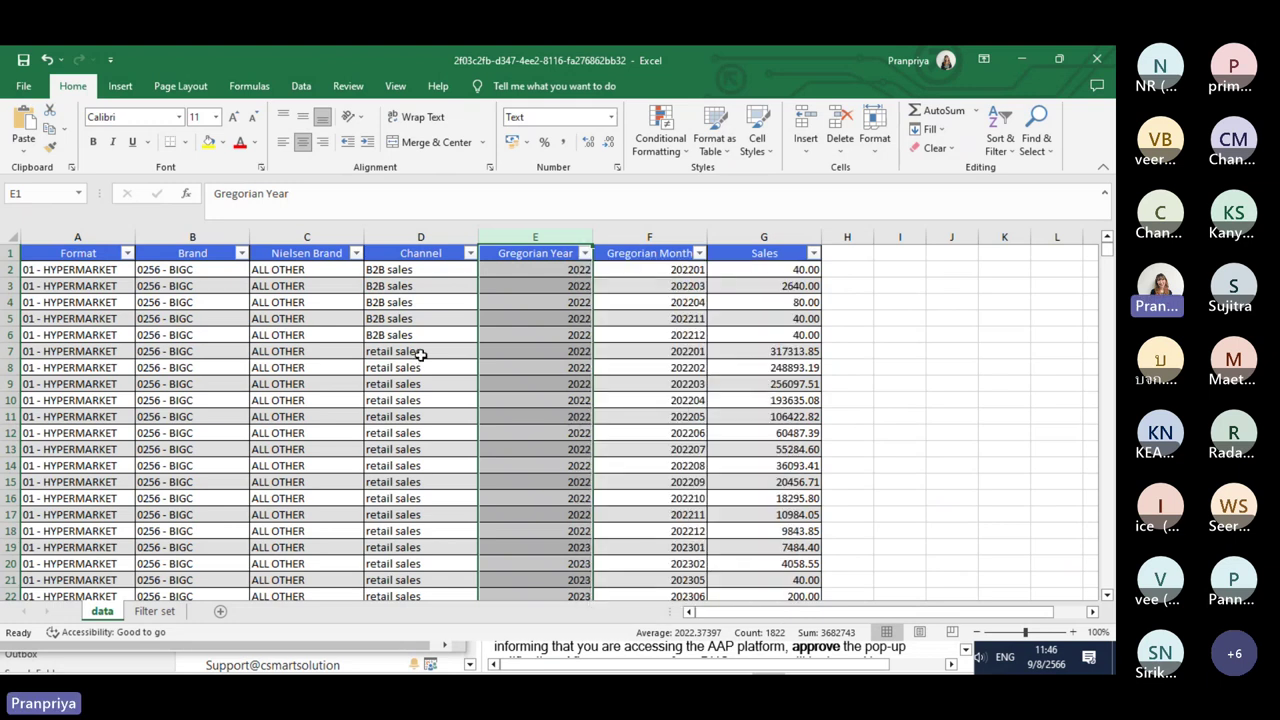
# Step: Review the Channel filter unchanged, then select rows A2:G4 and the Sales column
pyautogui.click(440, 257)
pyautogui.click(470, 254)
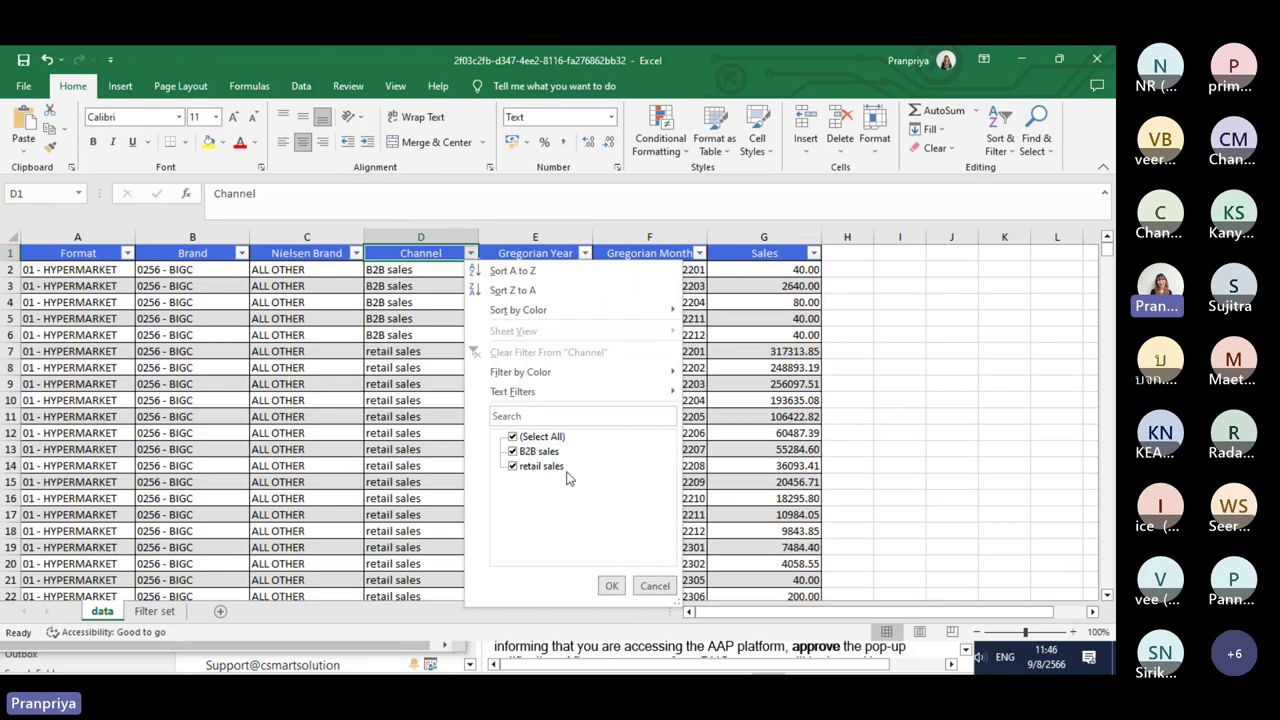
pyautogui.click(611, 586)
pyautogui.click(192, 302)
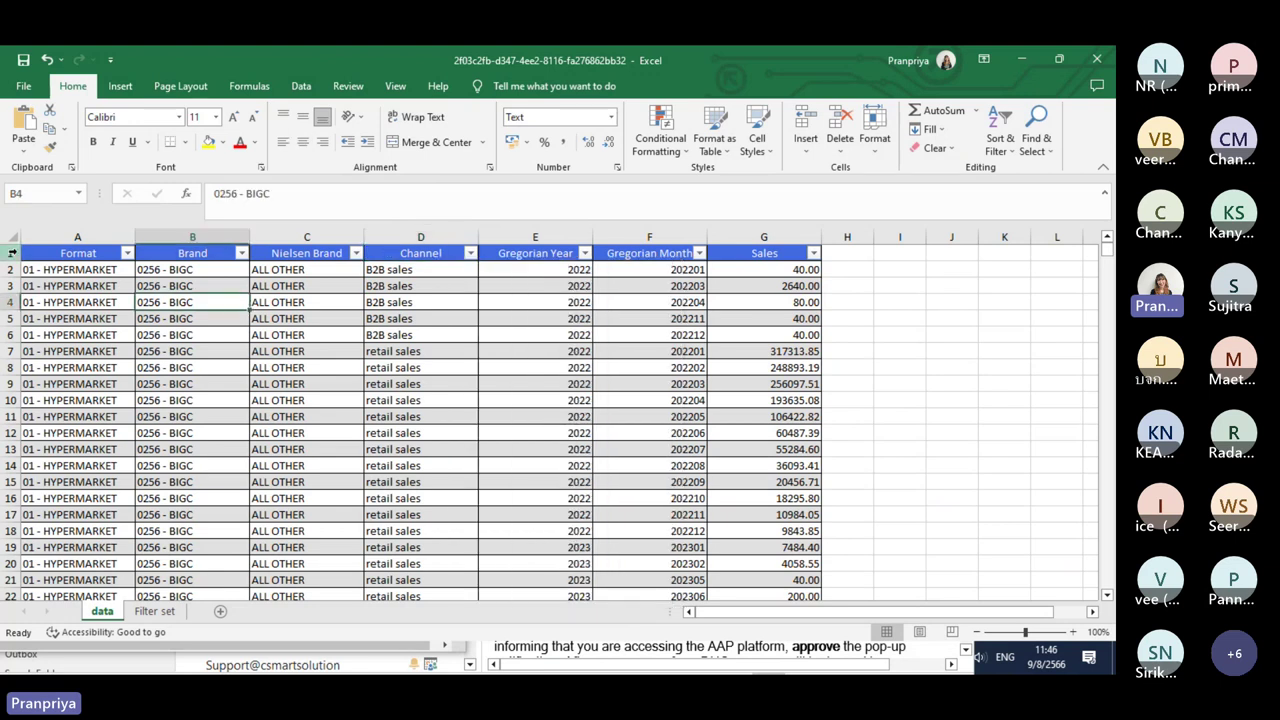
pyautogui.moveTo(50, 269); pyautogui.dragTo(800, 302)
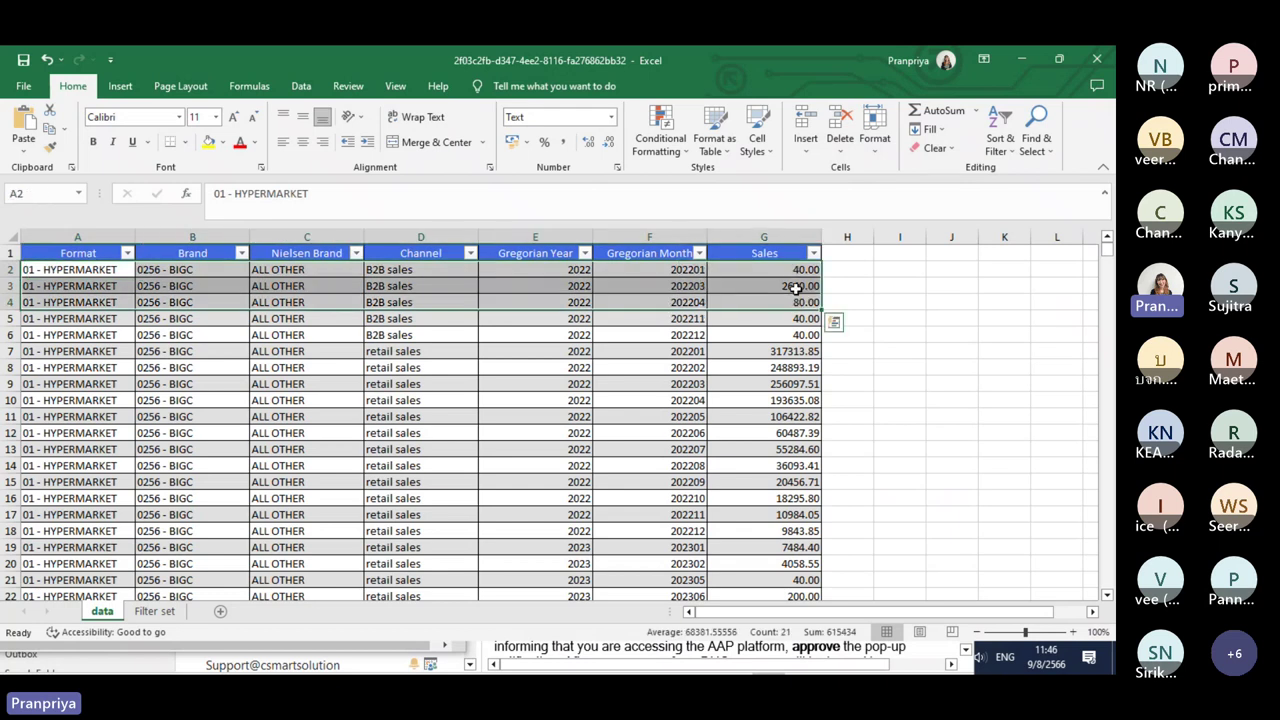
pyautogui.click(763, 236)
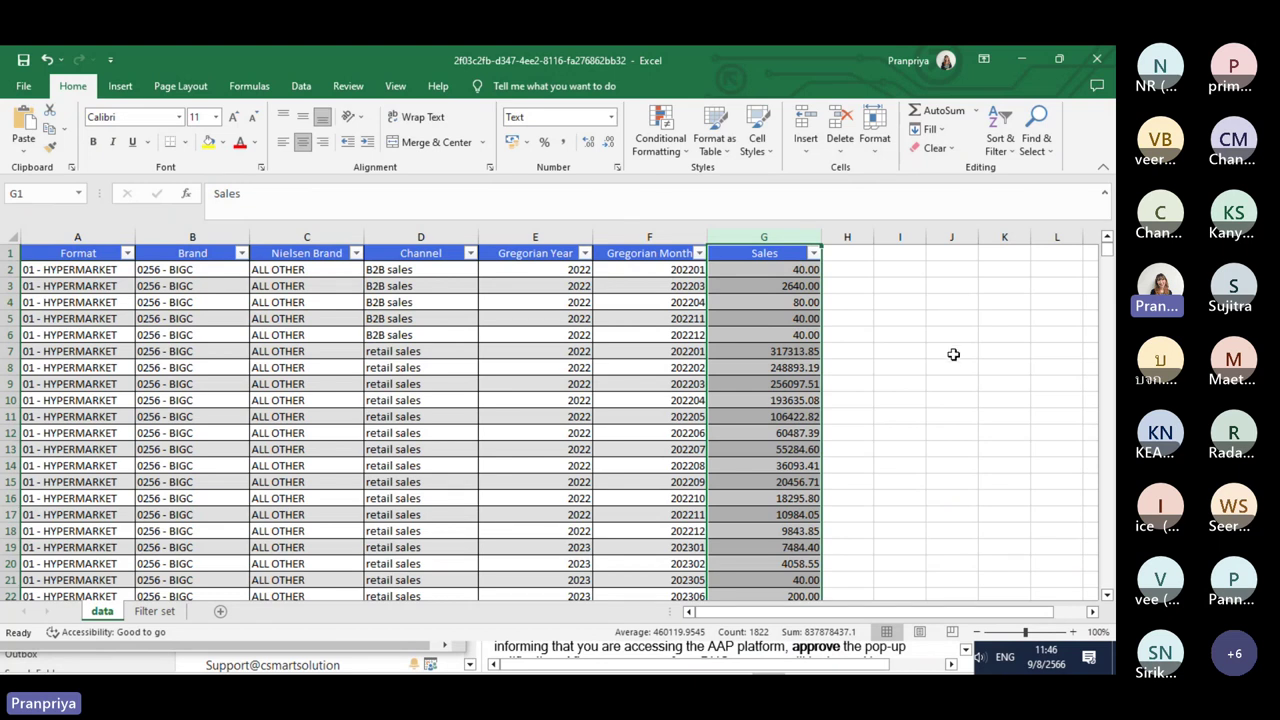
# Step: Restore the workbook window to a smaller size and move it aside
pyautogui.doubleClick(352, 71)
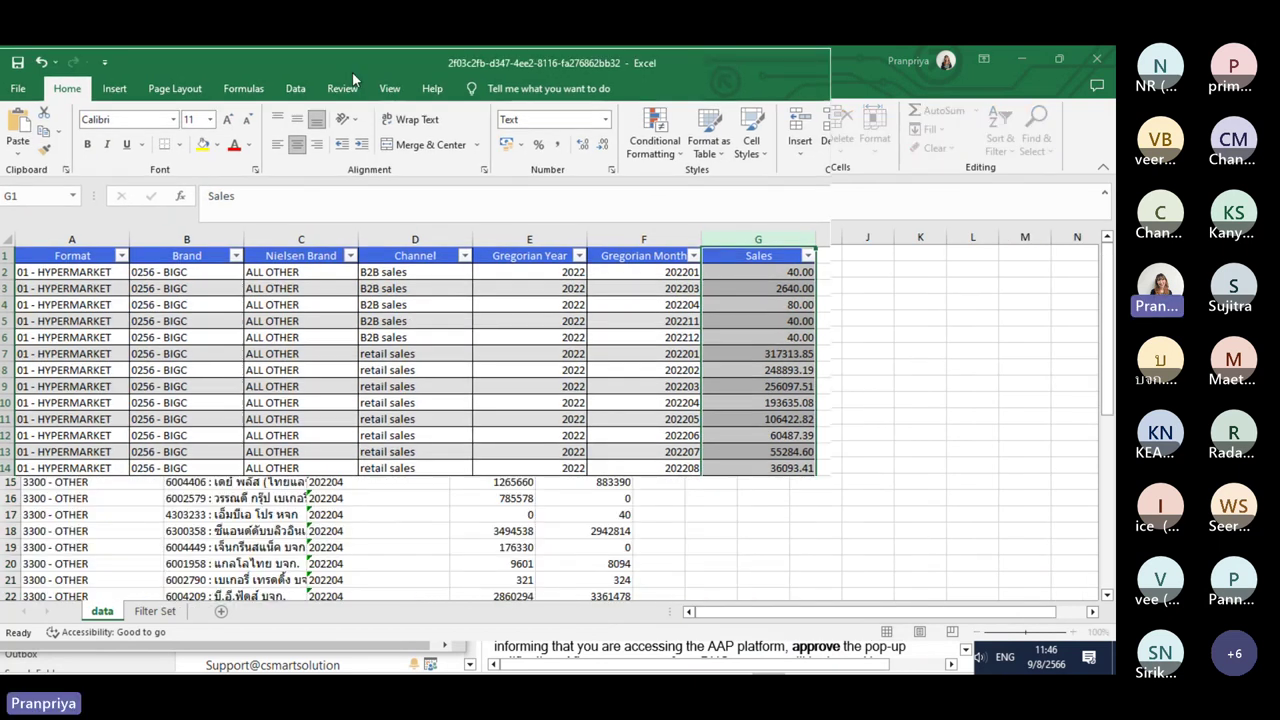
pyautogui.moveTo(352, 71); pyautogui.dragTo(700, 155)
pyautogui.click(1020, 59)
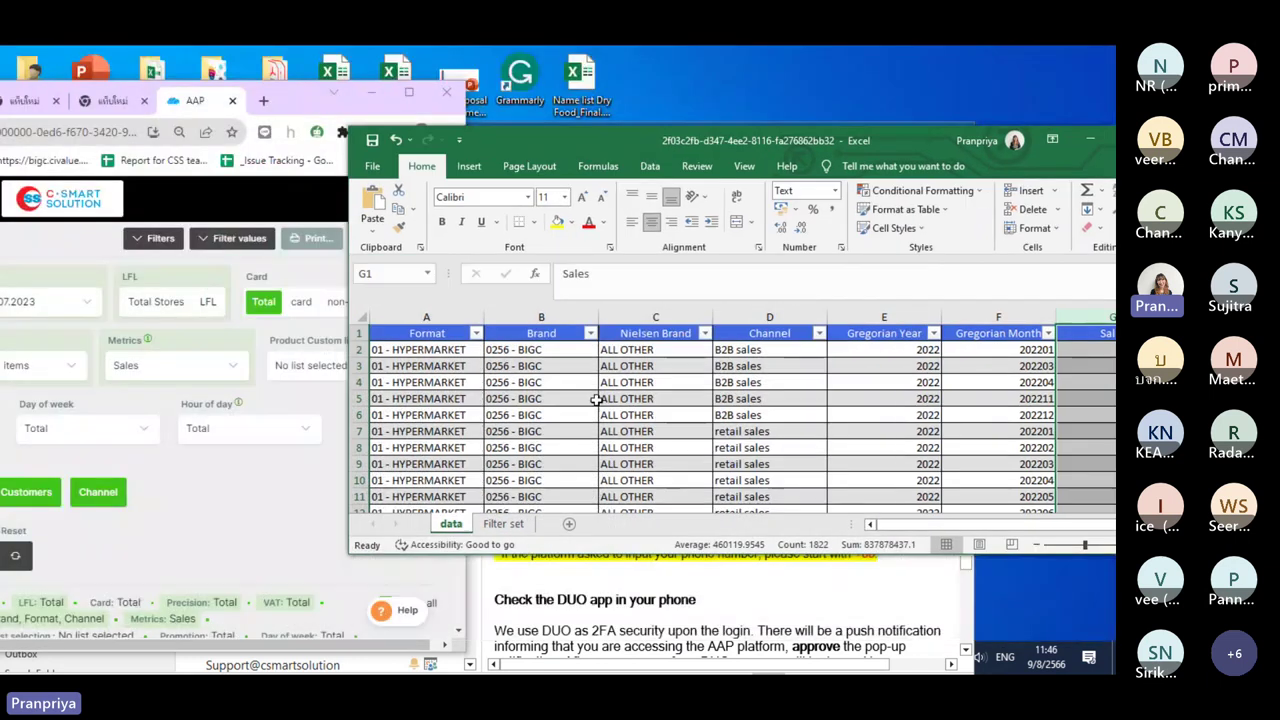
# Step: Maximize the browser and add Barcode to the report dimensions
pyautogui.doubleClick(897, 98)
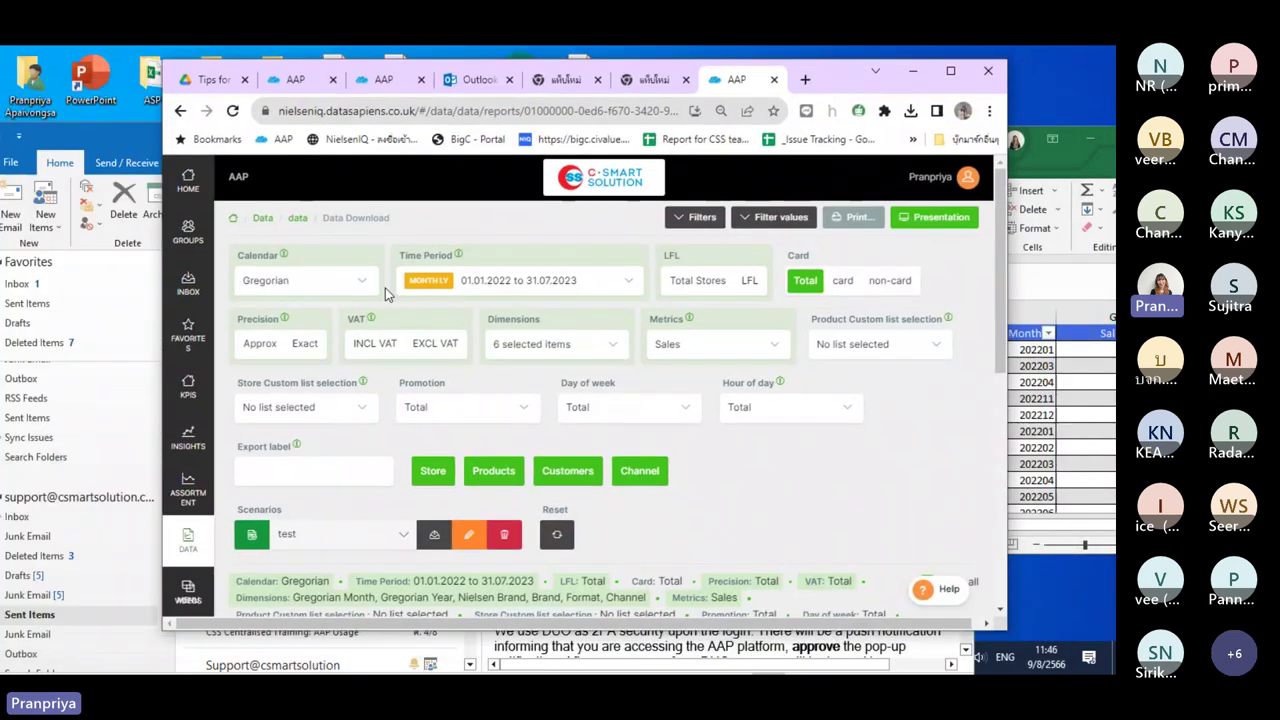
pyautogui.doubleClick(952, 77)
pyautogui.click(172, 328)
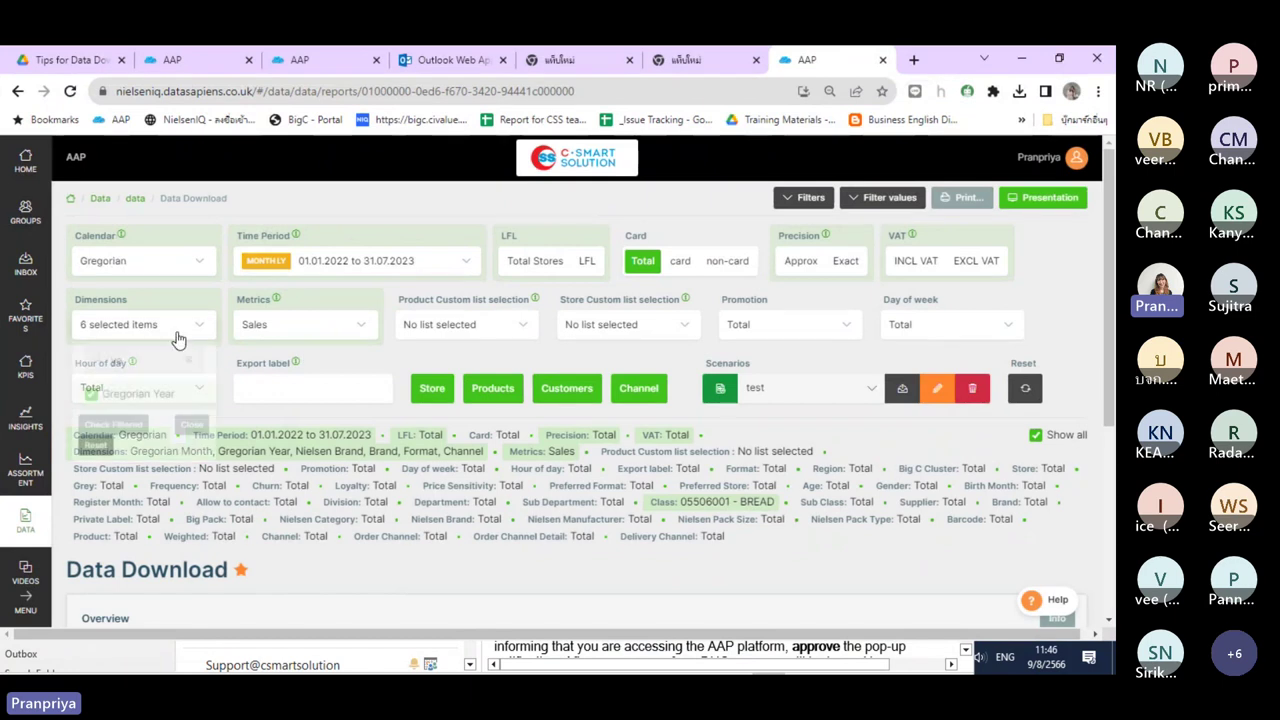
pyautogui.write('ye')
pyautogui.press('BackSpace')
pyautogui.press('BackSpace')
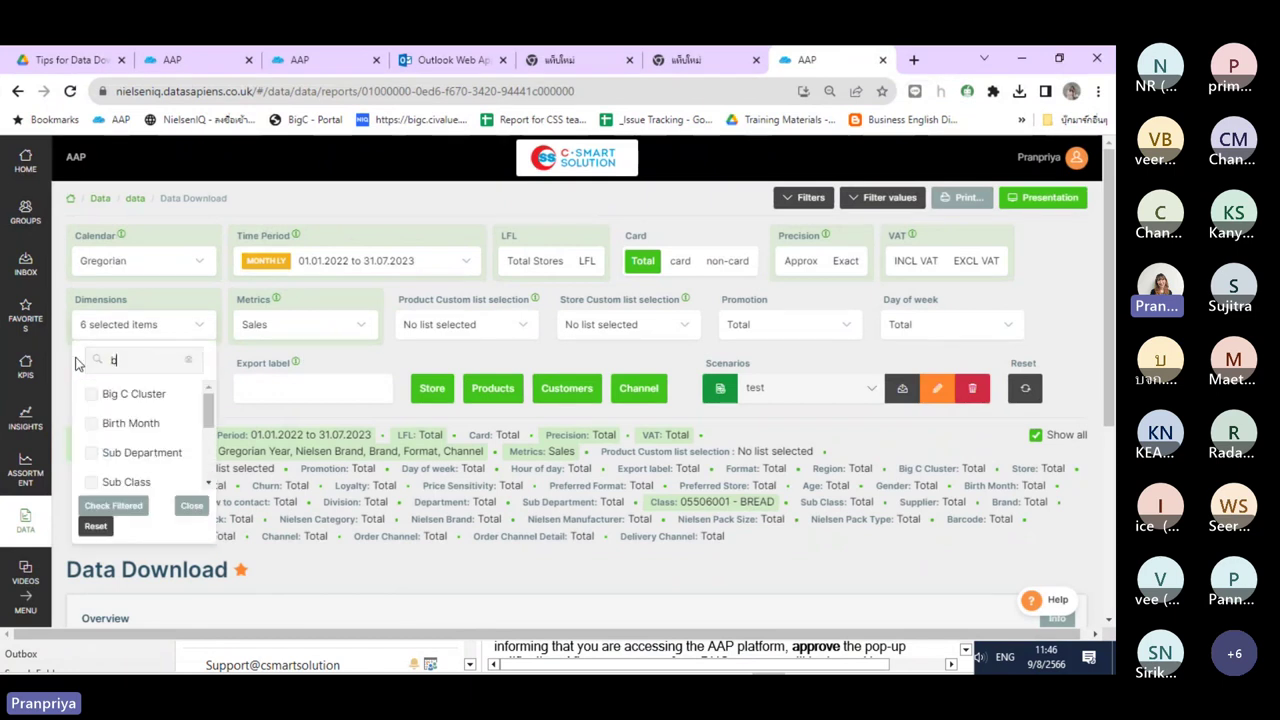
pyautogui.write('bar')
pyautogui.click(110, 394)
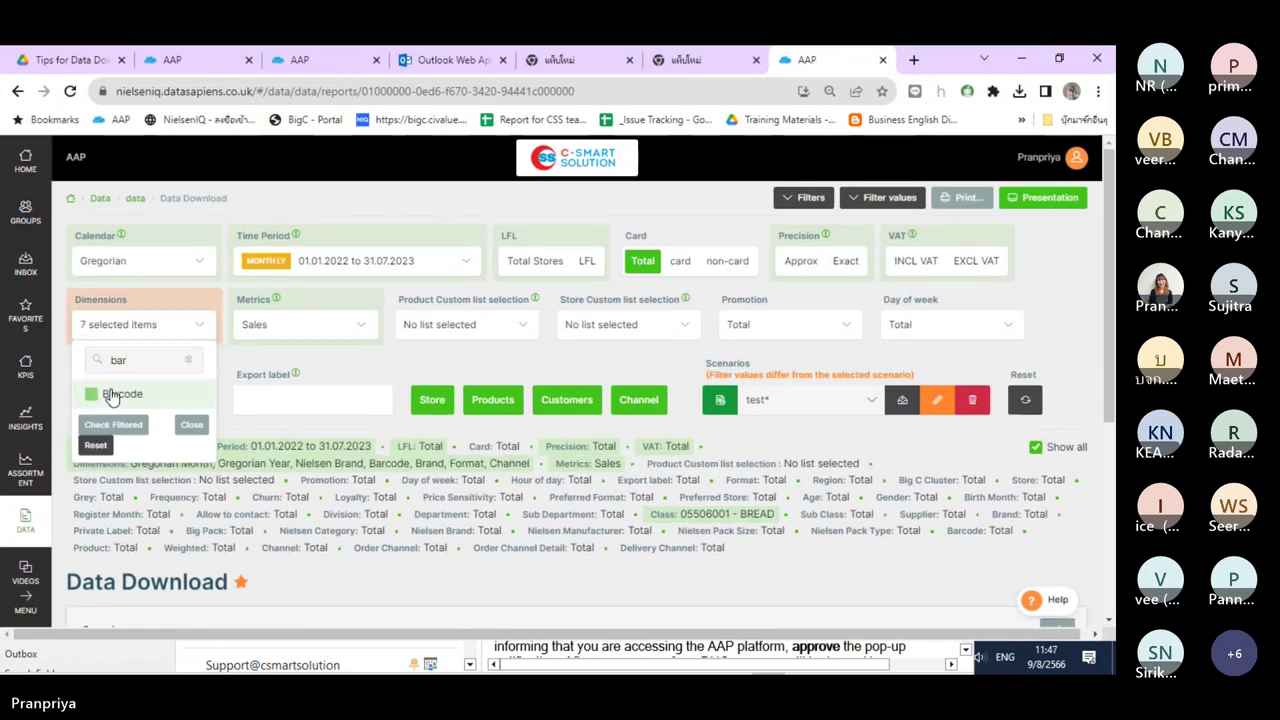
pyautogui.click(192, 330)
# Step: Add Sub Class to the dimensions, collapse Filters and run the export
pyautogui.click(193, 340)
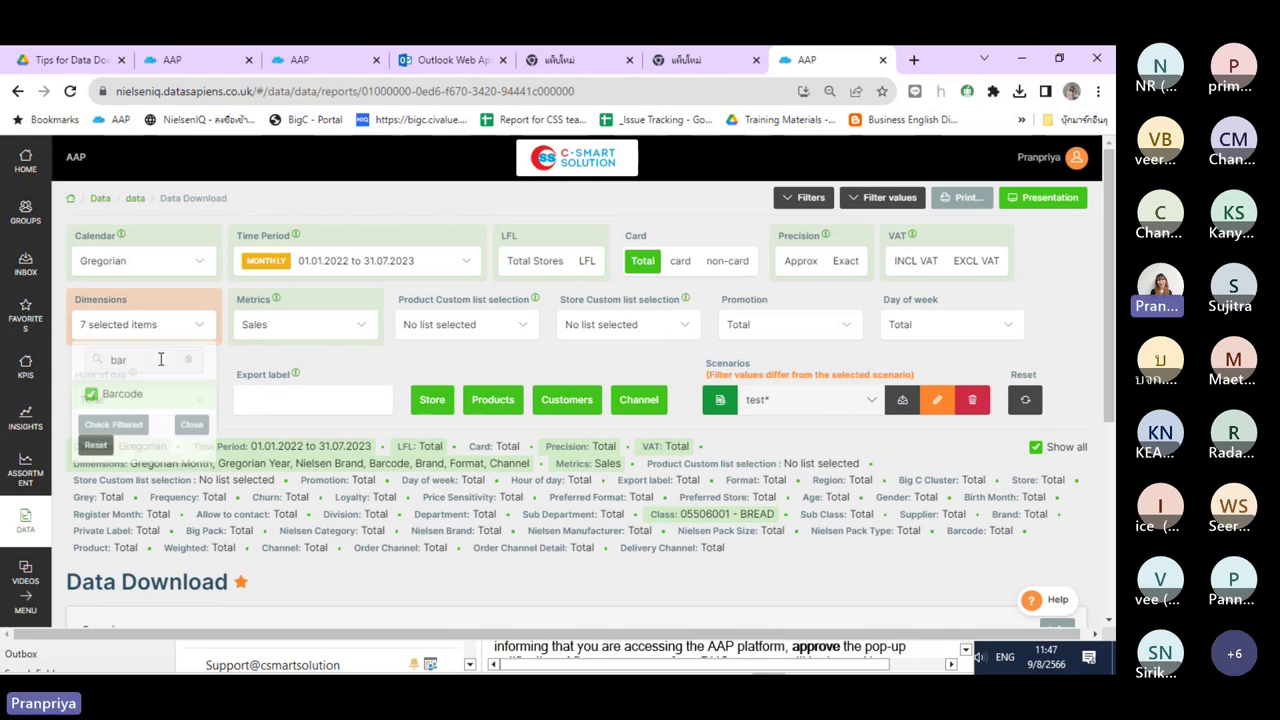
pyautogui.press('BackSpace')
pyautogui.press('BackSpace')
pyautogui.press('BackSpace')
pyautogui.write('su')
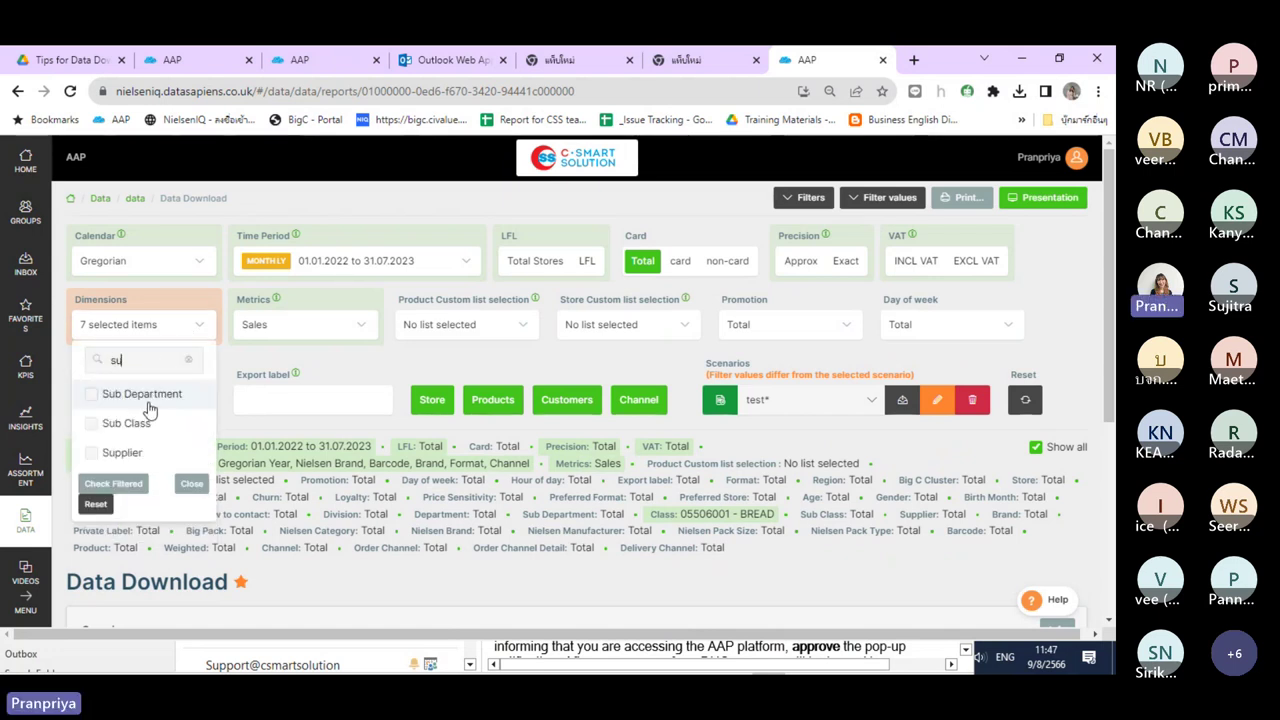
pyautogui.click(140, 423)
pyautogui.click(183, 334)
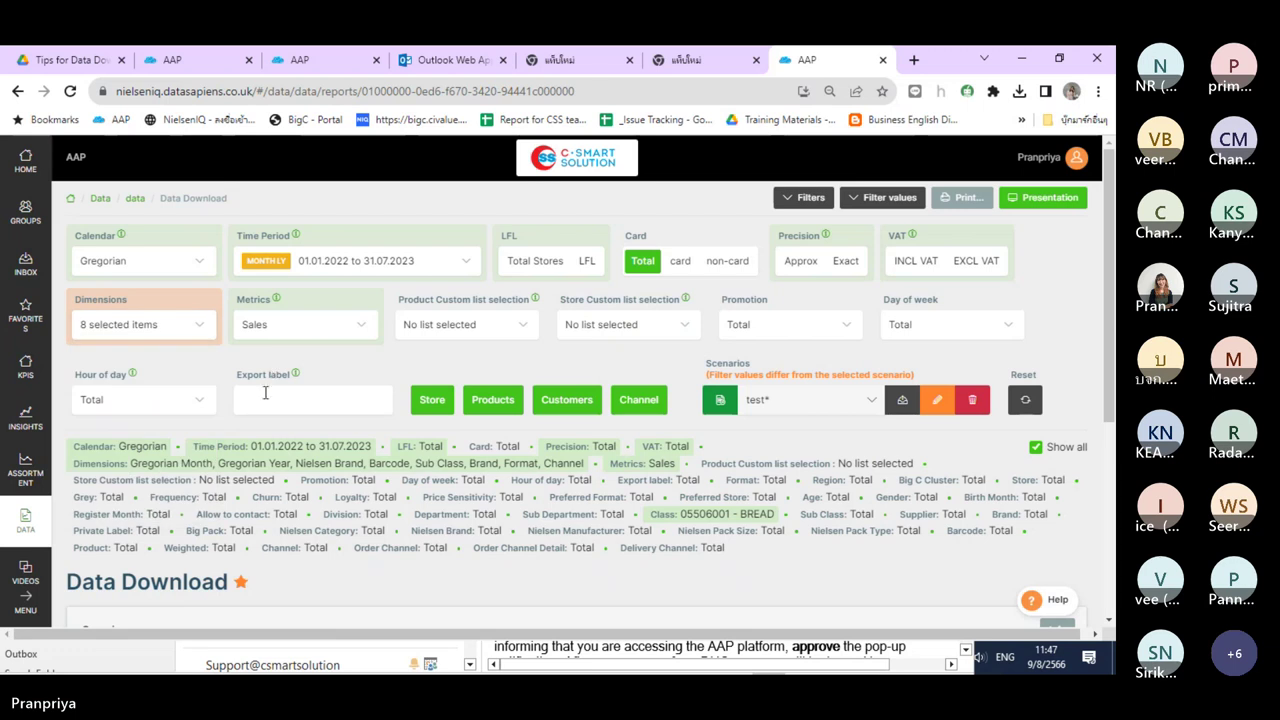
pyautogui.click(808, 197)
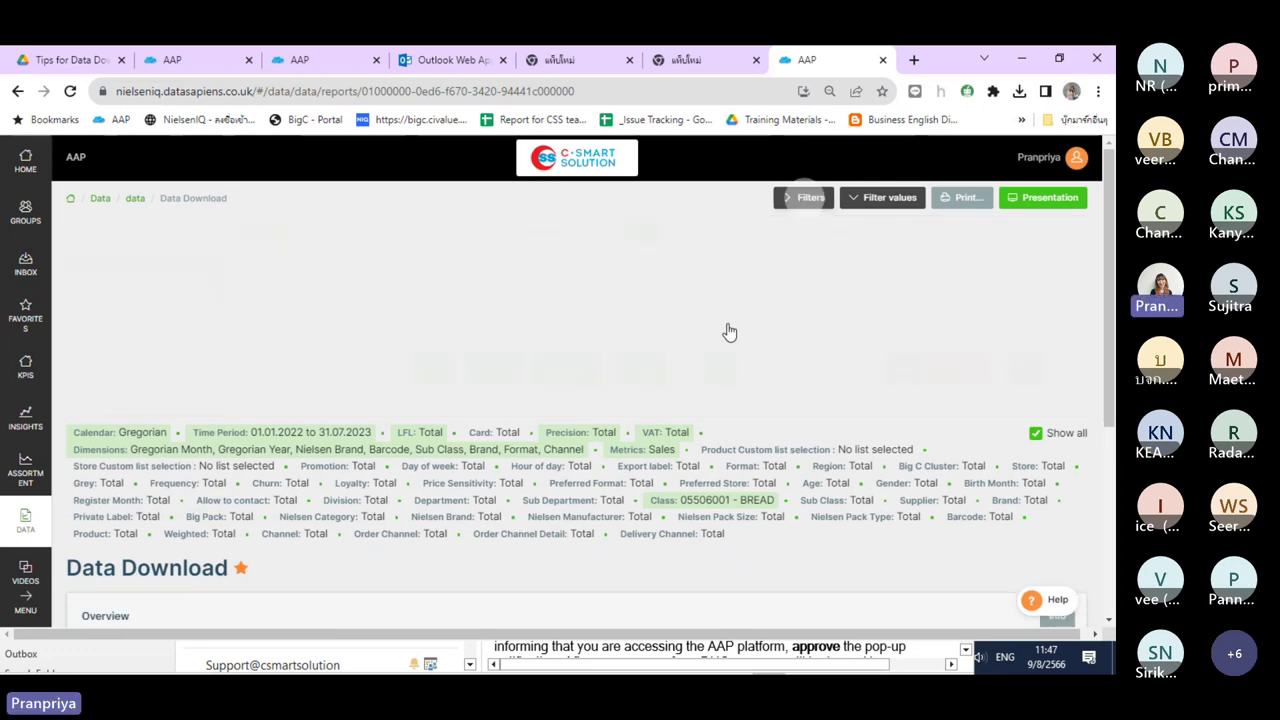
pyautogui.scroll(-2, 660, 475)
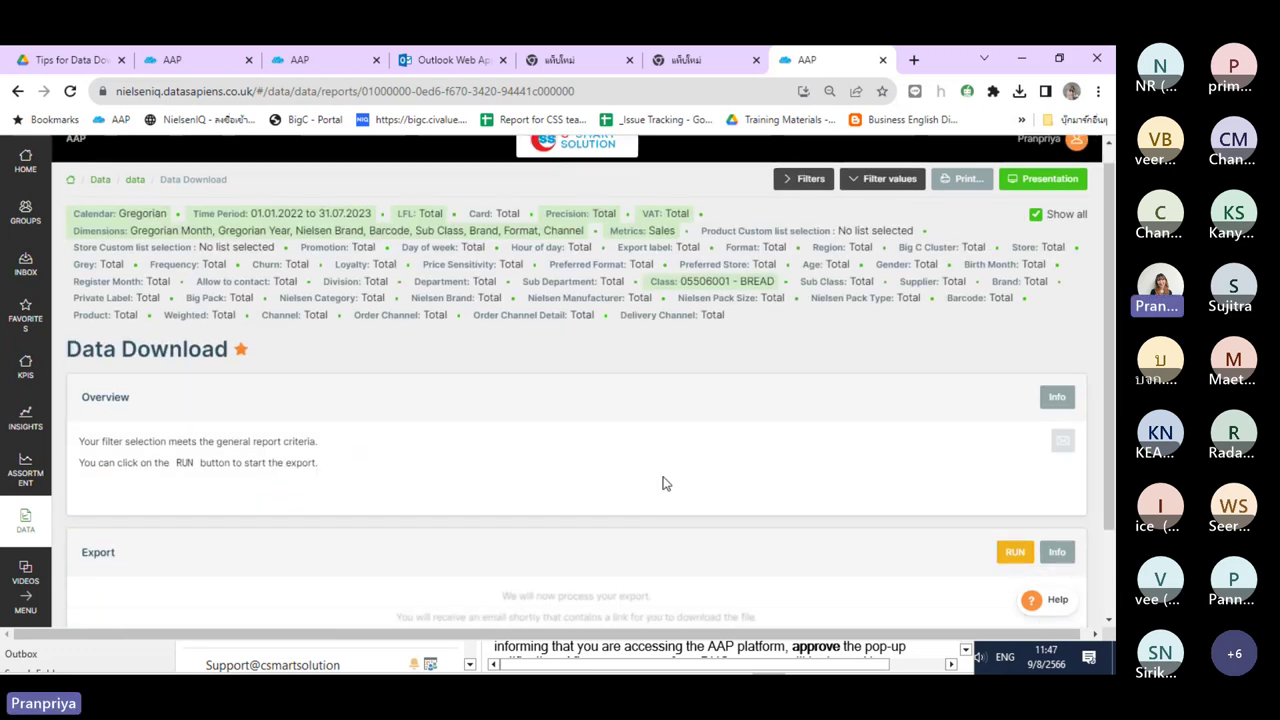
pyautogui.click(1000, 492)
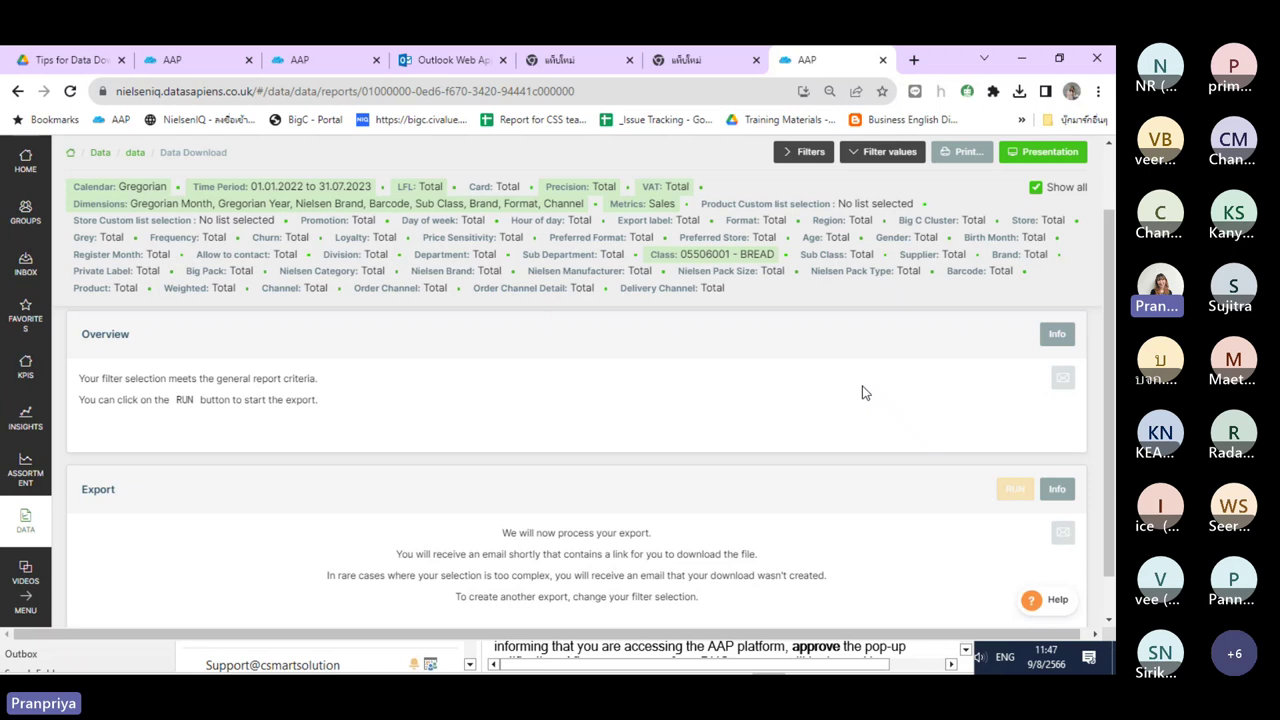
# Step: Open the 11:48 noreply download notification in the Outlook Inbox and follow its Download link
pyautogui.click(1025, 60)
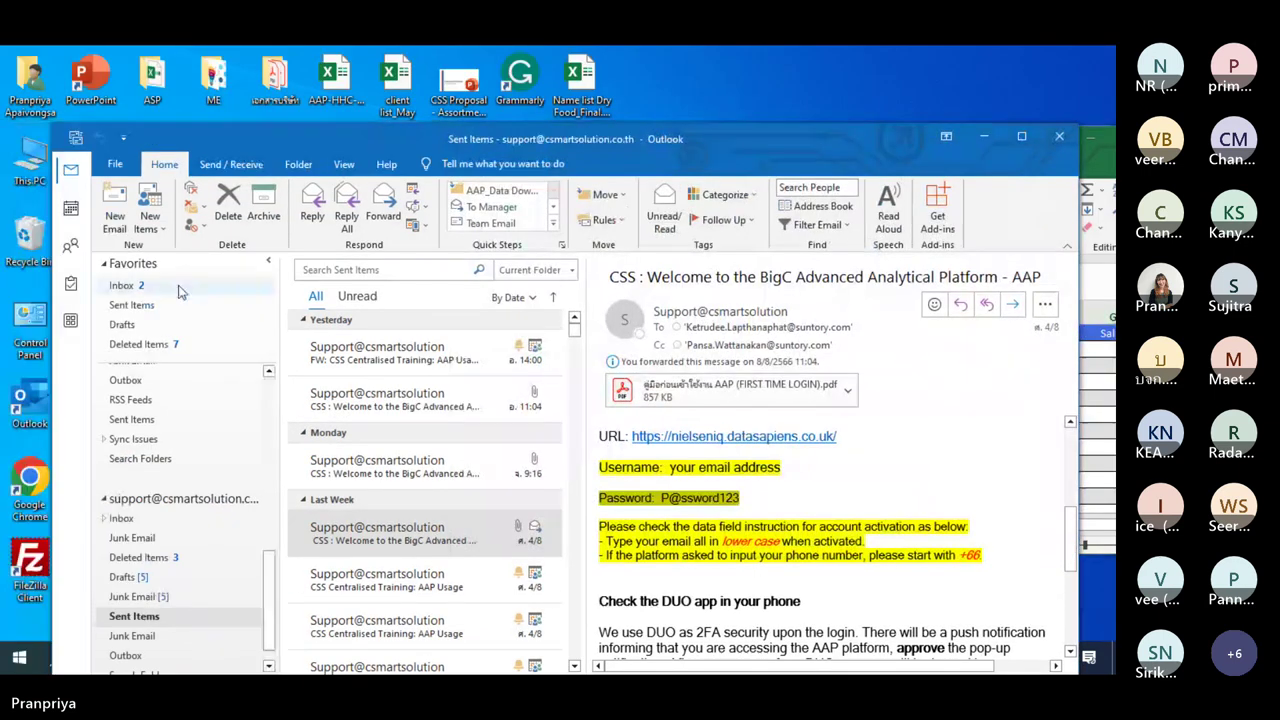
pyautogui.click(177, 287)
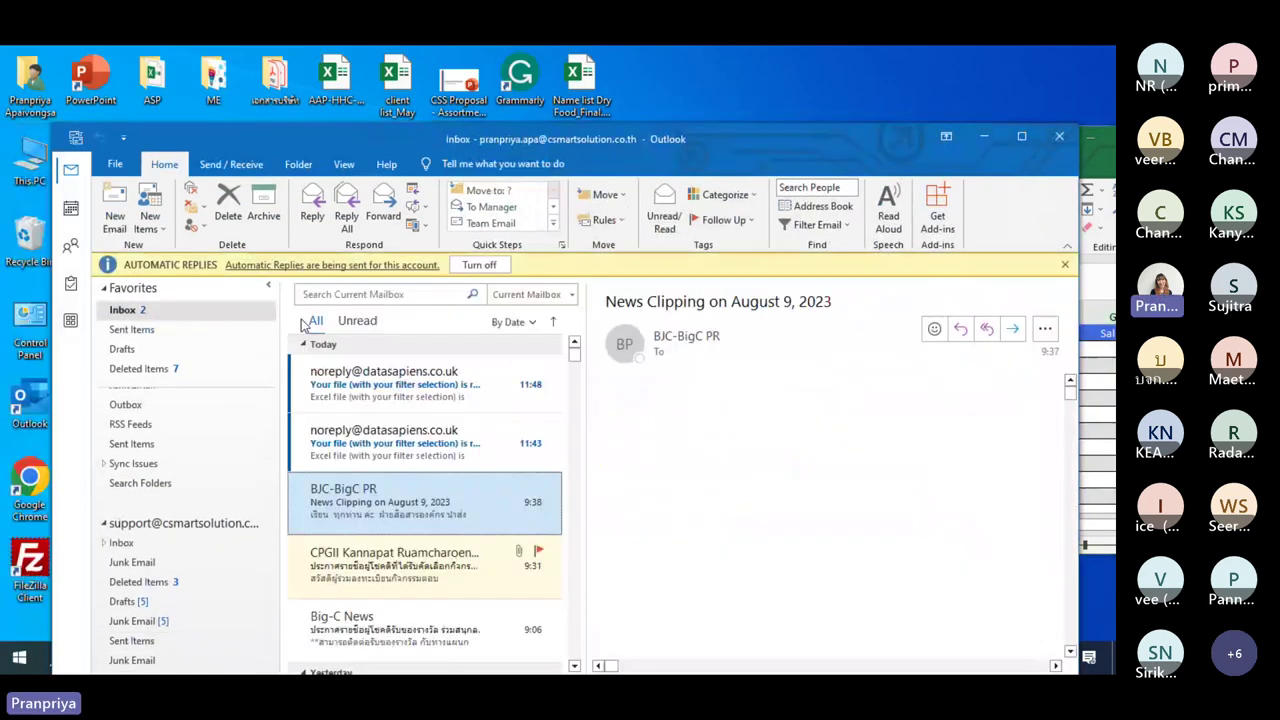
pyautogui.click(397, 398)
pyautogui.press('Down')
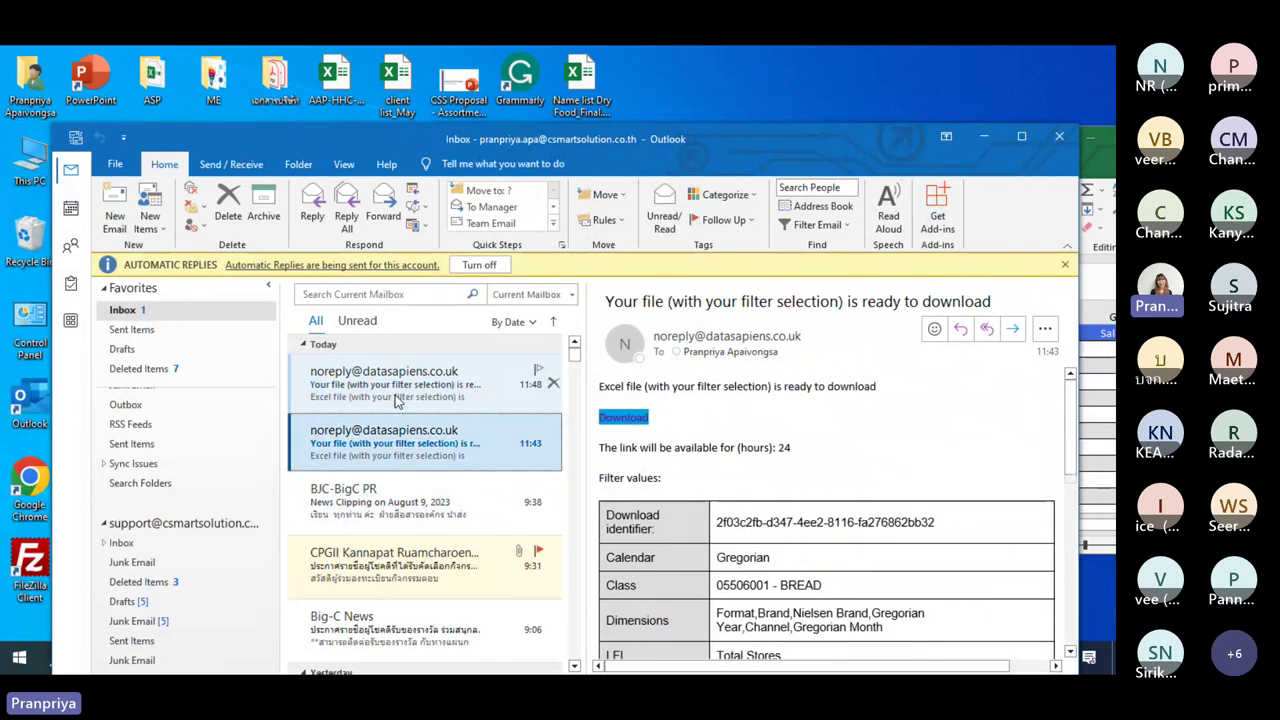
pyautogui.click(397, 398)
pyautogui.click(623, 417)
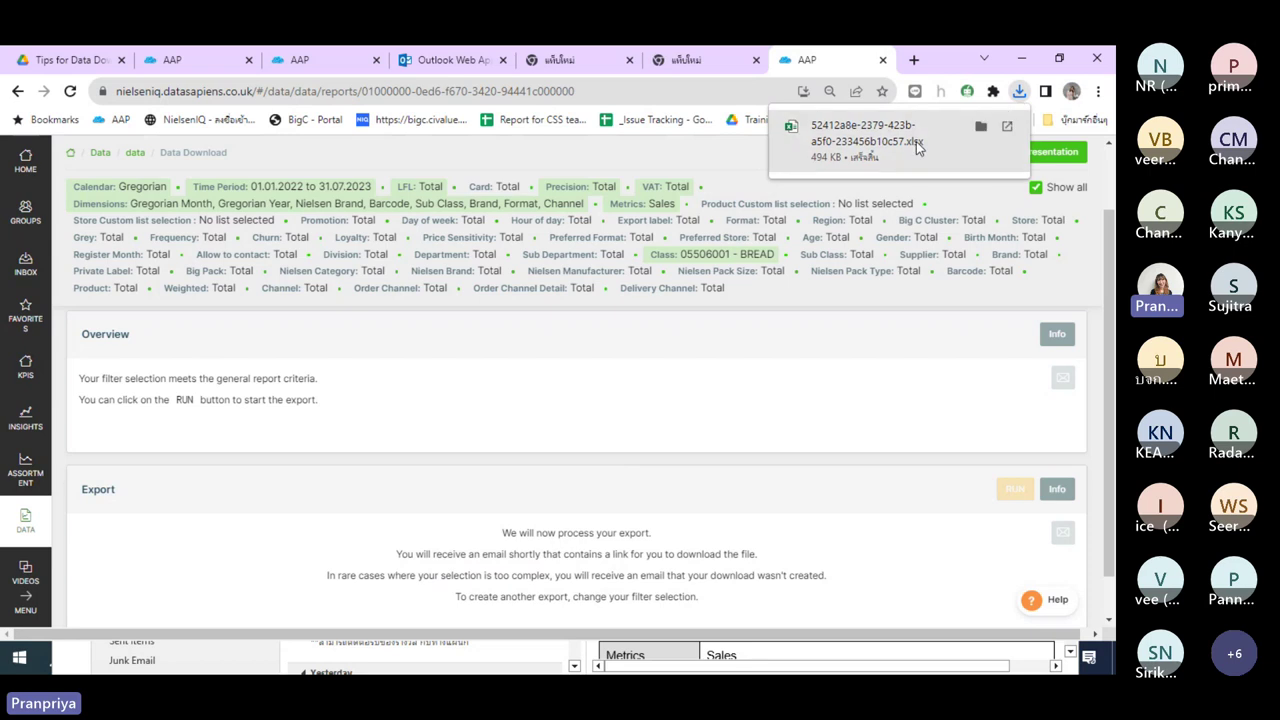
# Step: Open the new xlsx export, enable editing, and arrange both workbooks side by side
pyautogui.click(914, 141)
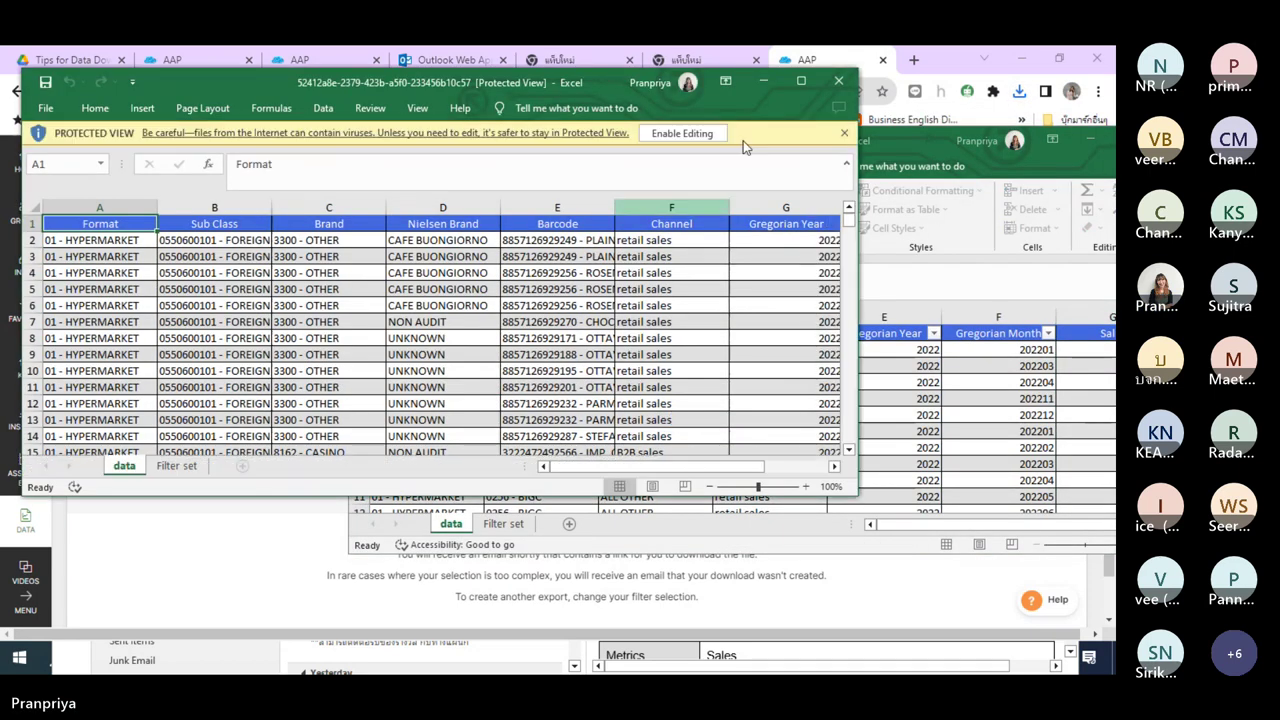
pyautogui.click(712, 143)
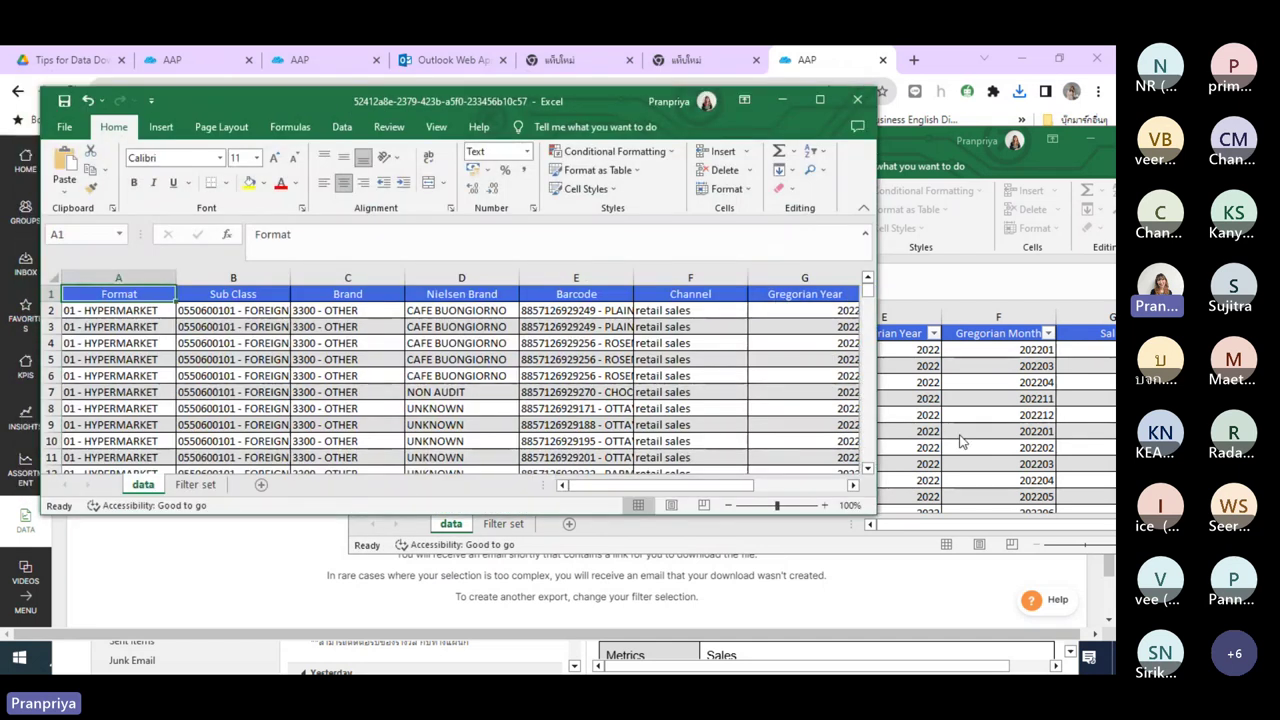
pyautogui.click(958, 442)
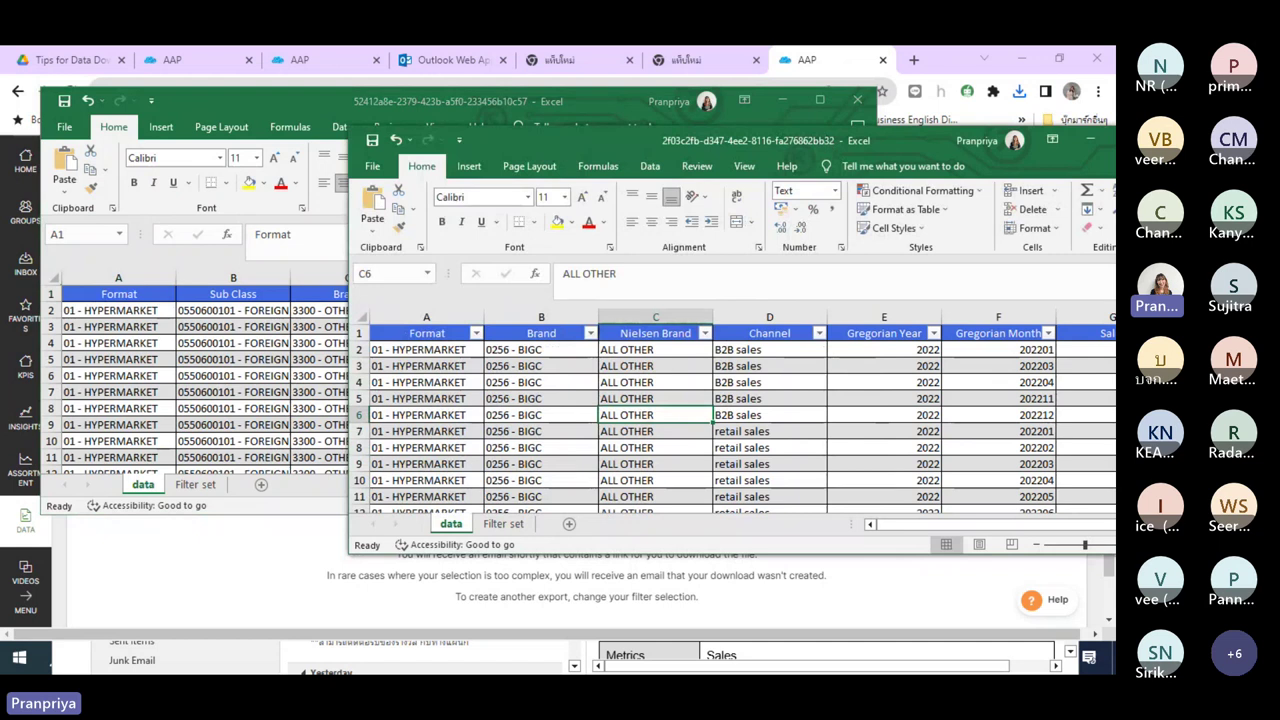
pyautogui.moveTo(847, 140); pyautogui.dragTo(879, 177)
pyautogui.click(374, 102)
pyautogui.moveTo(379, 148); pyautogui.dragTo(512, 72)
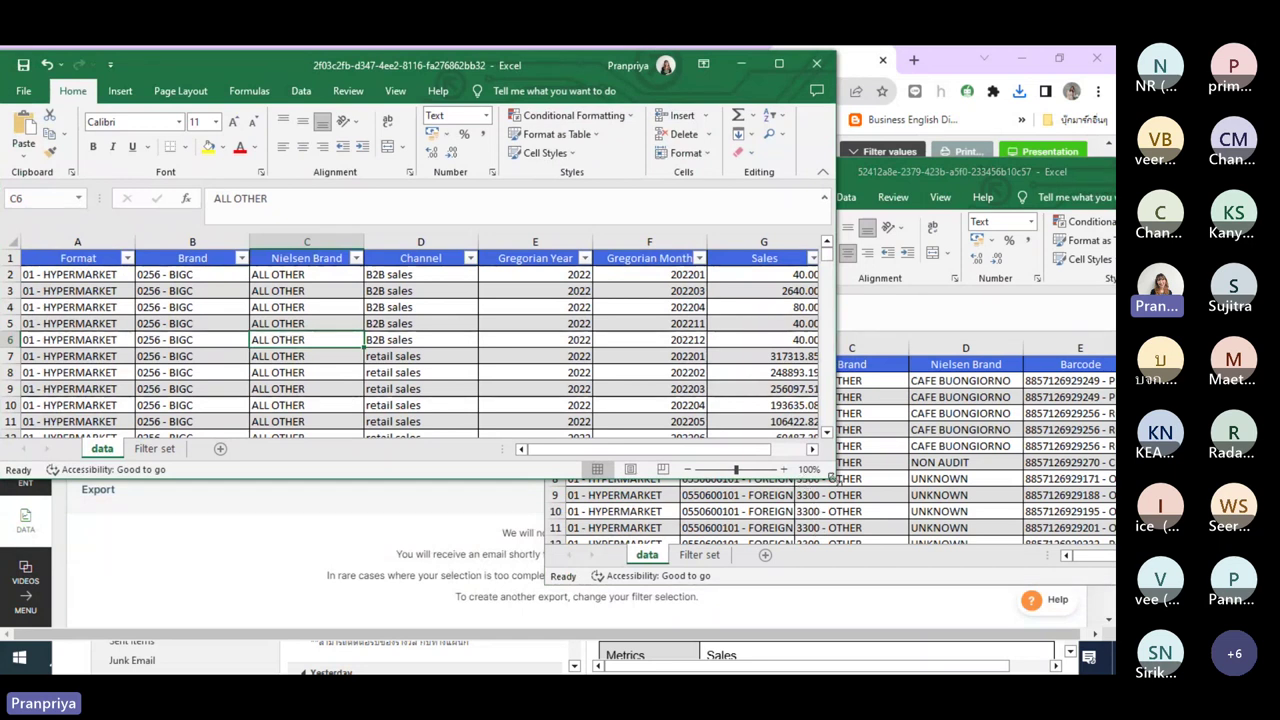
pyautogui.moveTo(833, 477); pyautogui.dragTo(705, 635)
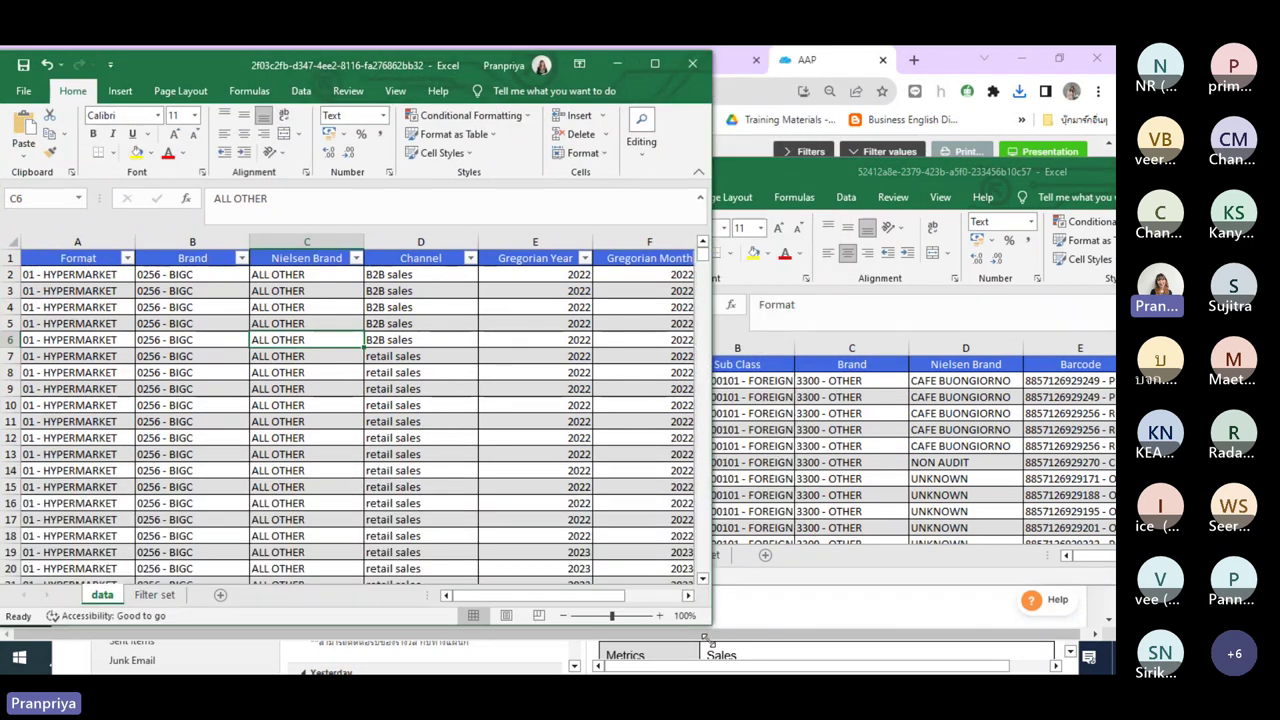
# Step: Compare the Brand, Nielsen Brand, Sub Class and Barcode columns, stepping through barcode values
pyautogui.moveTo(200, 242); pyautogui.dragTo(309, 242)
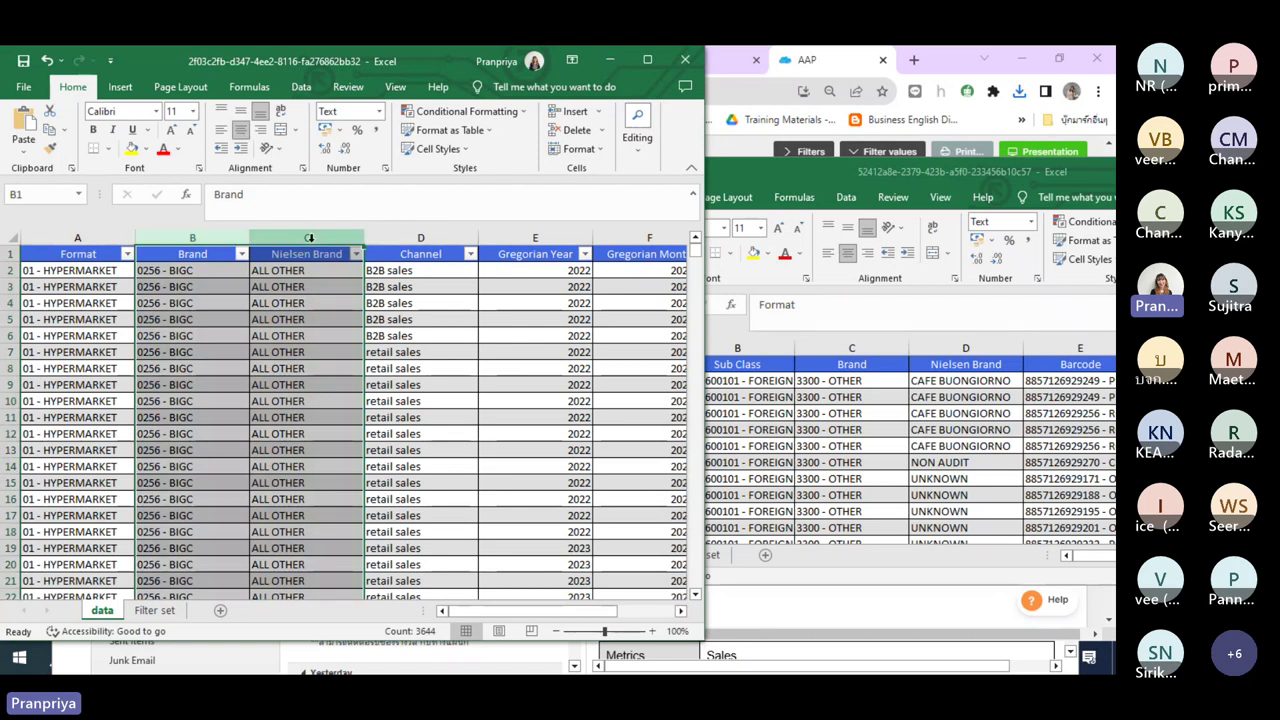
pyautogui.moveTo(885, 170); pyautogui.dragTo(782, 70)
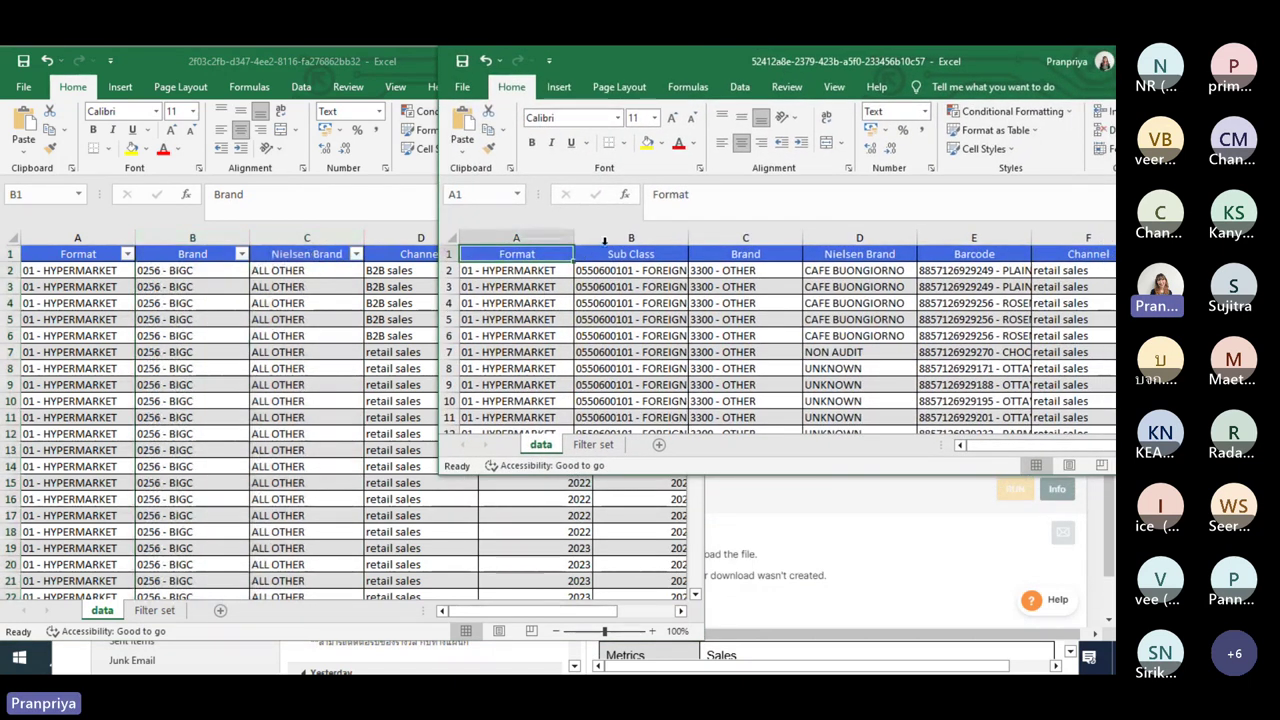
pyautogui.click(604, 241)
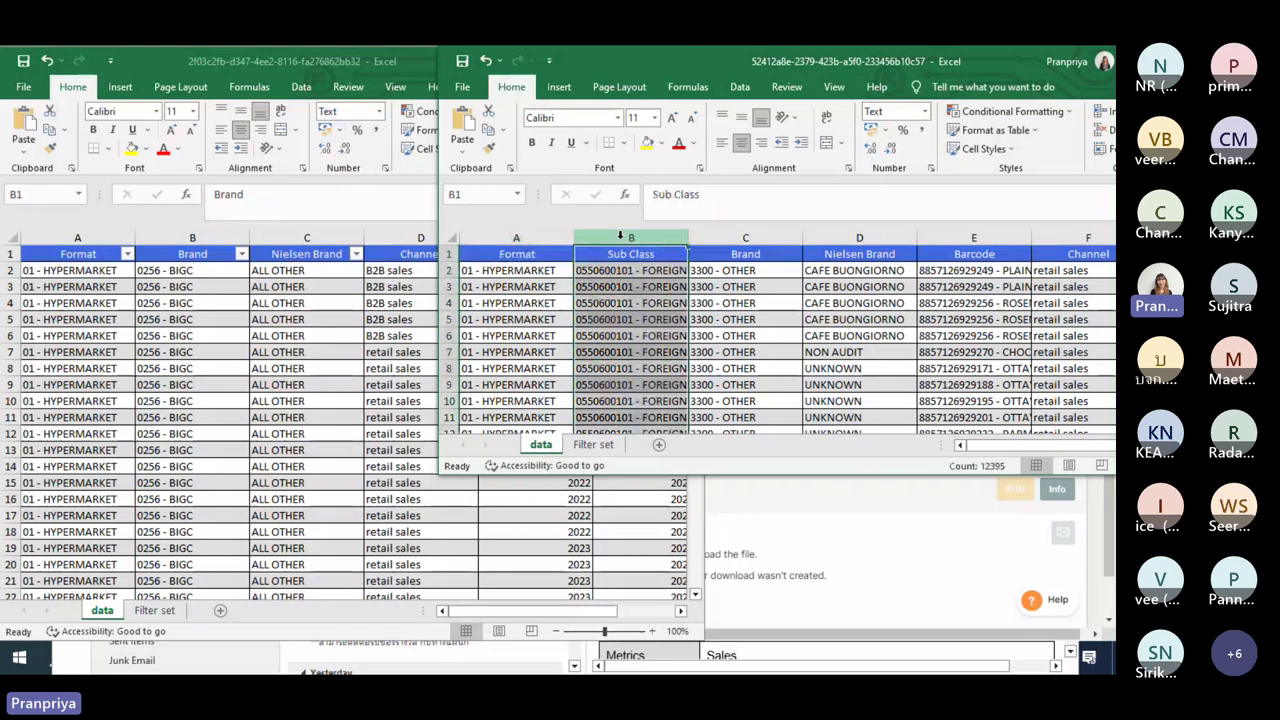
pyautogui.keyDown('ctrl'); pyautogui.click(942, 233); pyautogui.keyUp('ctrl')
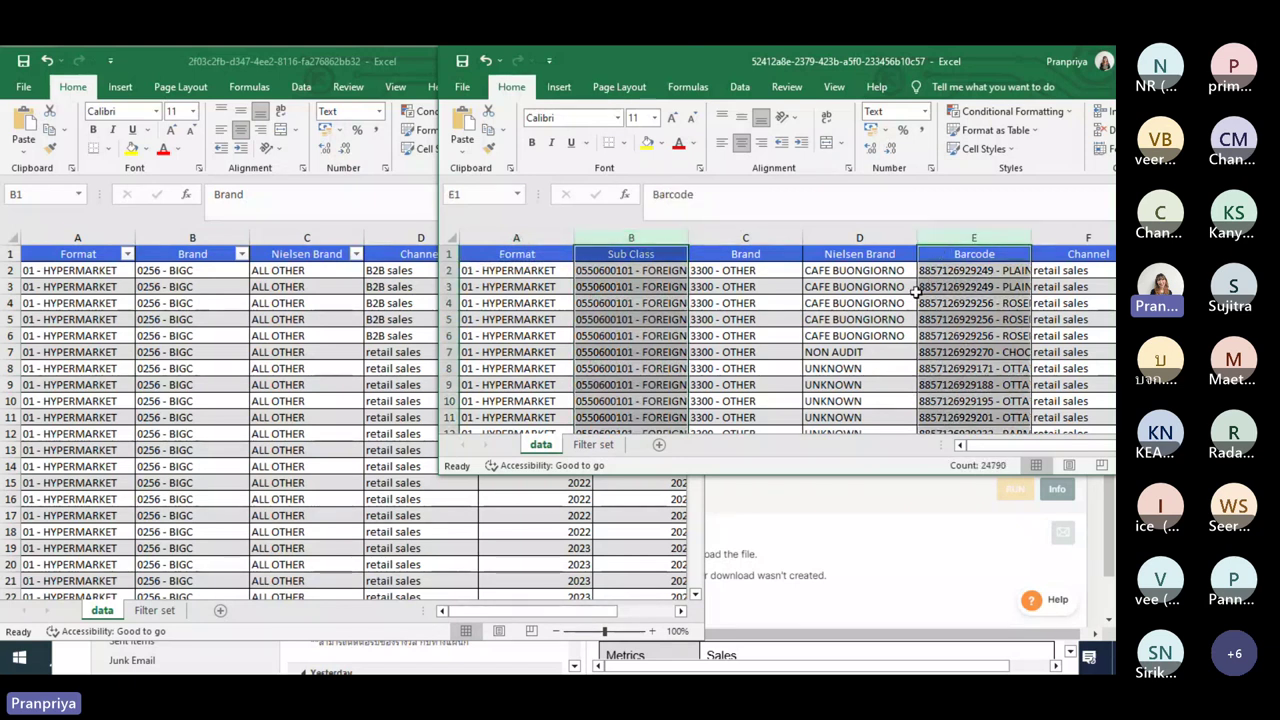
pyautogui.click(962, 271)
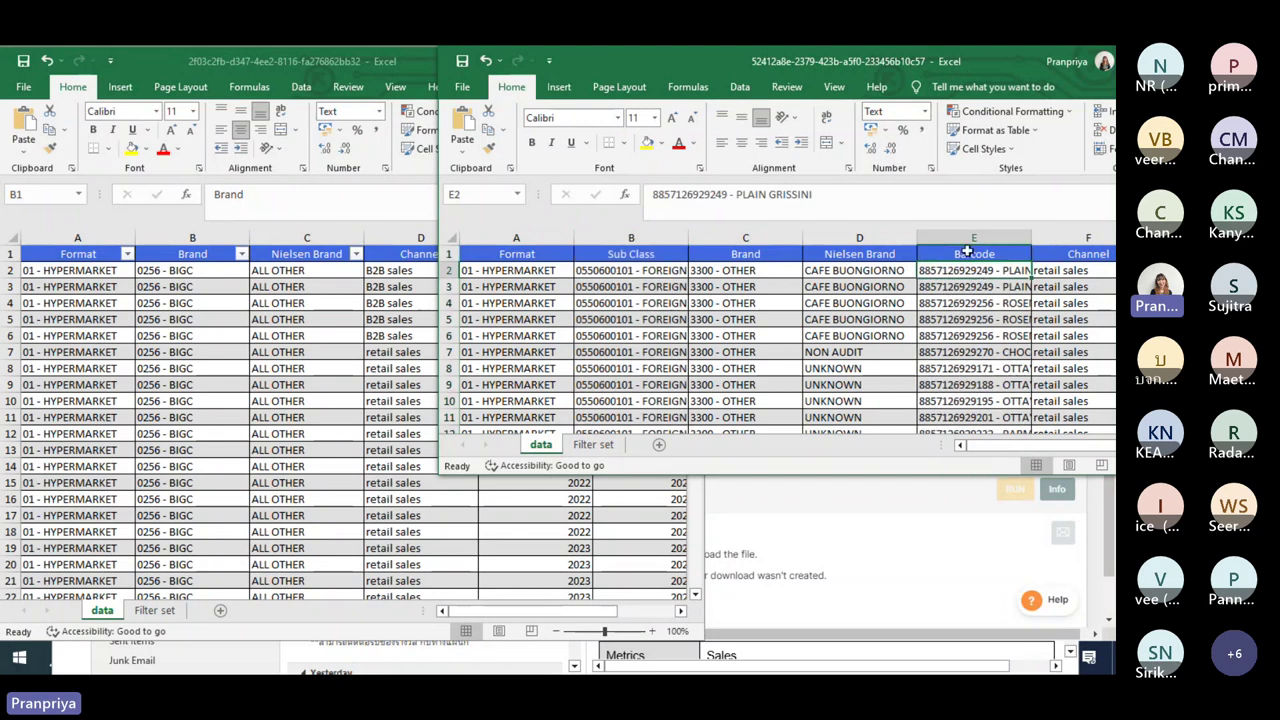
pyautogui.click(962, 237)
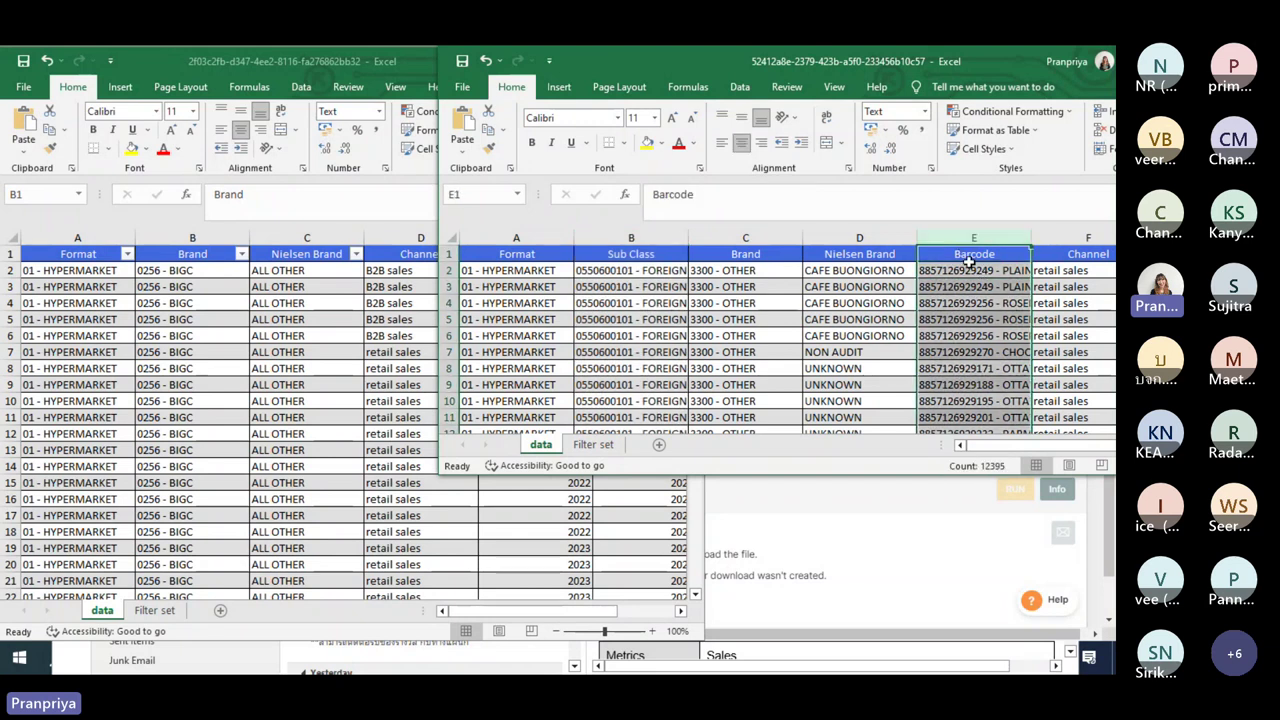
pyautogui.click(972, 268)
pyautogui.press('Down')
pyautogui.press('Down')
pyautogui.press('Down')
pyautogui.press('Down')
pyautogui.press('Down')
pyautogui.press('Down')
pyautogui.press('Down')
pyautogui.press('Down')
pyautogui.press('Down')
pyautogui.press('Down')
pyautogui.press('Down')
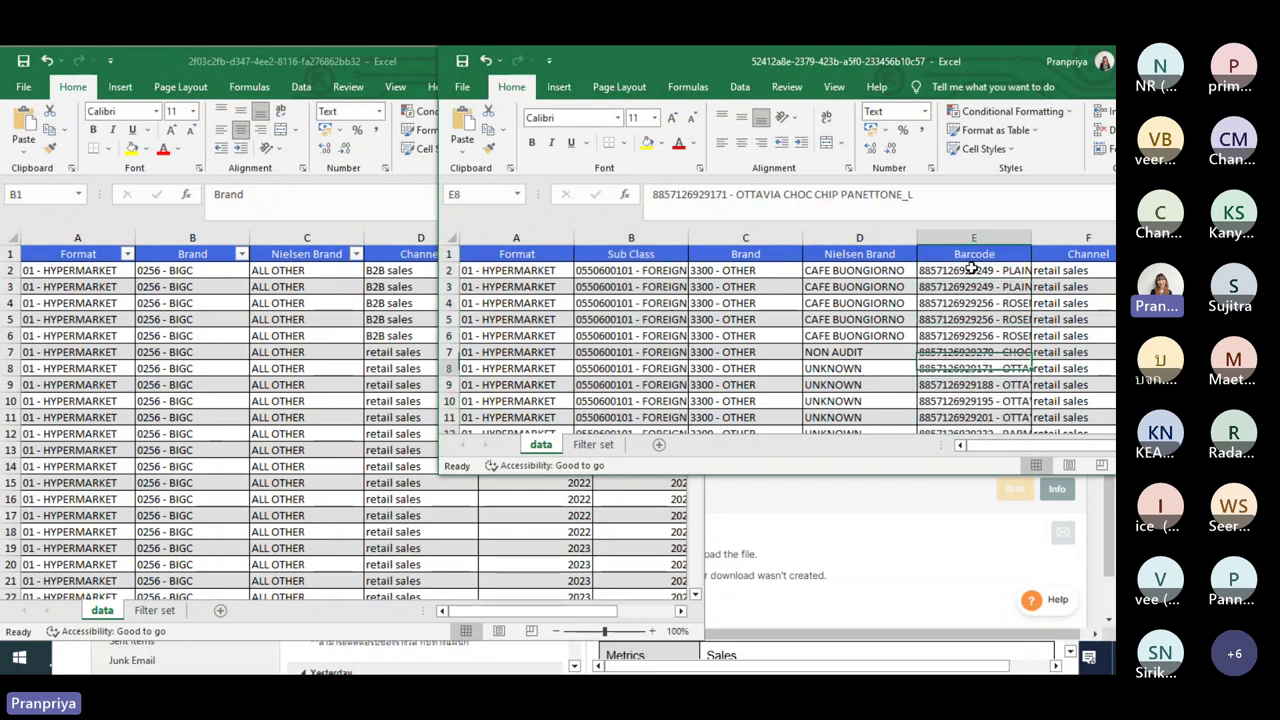
pyautogui.press('Down')
pyautogui.press('Down')
pyautogui.press('Down')
pyautogui.press('Down')
pyautogui.press('Down')
pyautogui.press('Down')
pyautogui.press('Down')
pyautogui.press('Down')
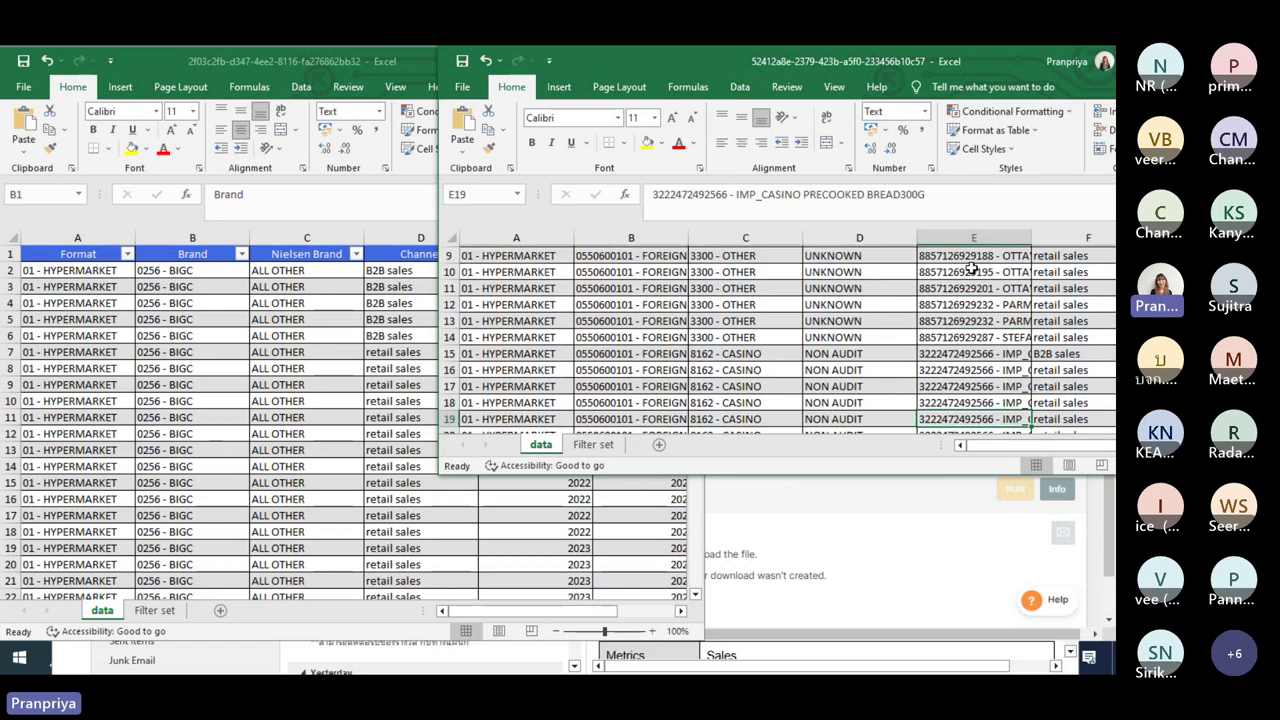
pyautogui.press('Up')
pyautogui.press('Up')
pyautogui.press('Up')
pyautogui.press('Up')
pyautogui.press('Up')
pyautogui.press('Up')
pyautogui.press('Up')
pyautogui.press('Up')
pyautogui.press('Up')
pyautogui.press('Up')
pyautogui.press('Up')
pyautogui.press('Up')
pyautogui.press('Up')
pyautogui.press('Up')
pyautogui.press('Up')
pyautogui.press('Up')
pyautogui.press('Up')
pyautogui.press('Up')
pyautogui.press('Up')
pyautogui.press('Up')
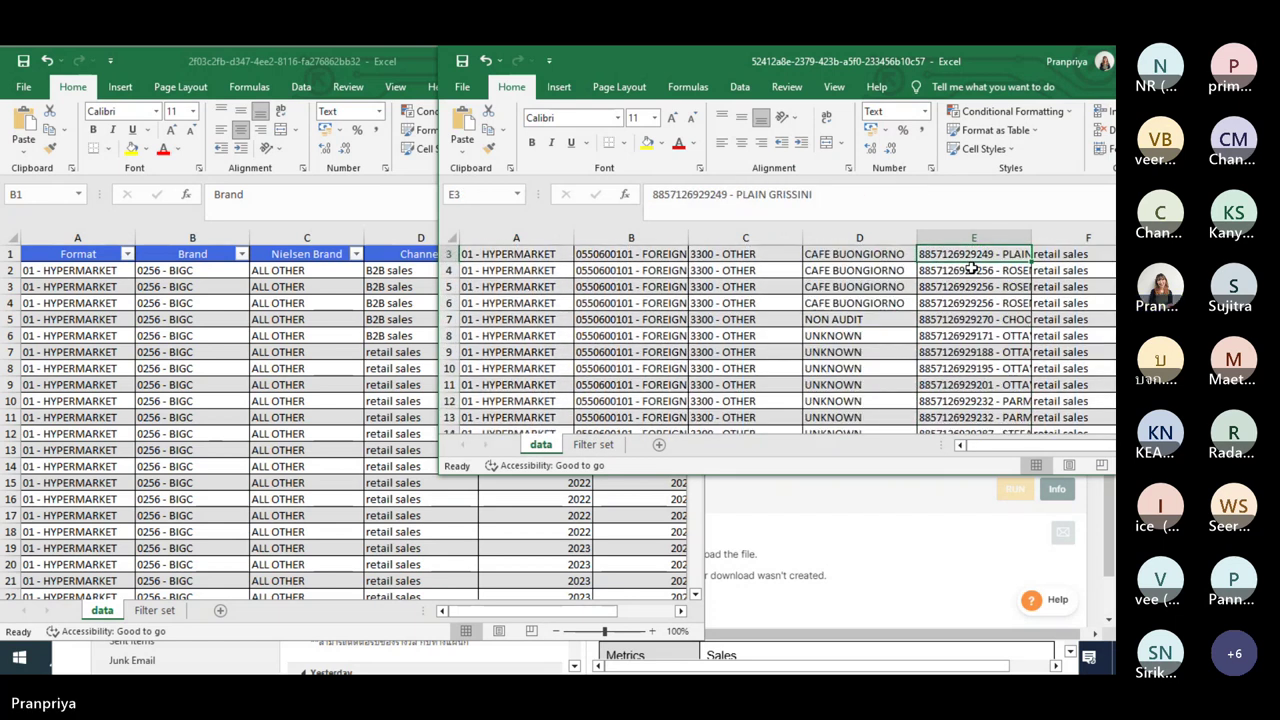
# Step: Inspect the Channel, Gregorian Month and Sales columns, checking the Sales total
pyautogui.moveTo(893, 71); pyautogui.dragTo(691, 73)
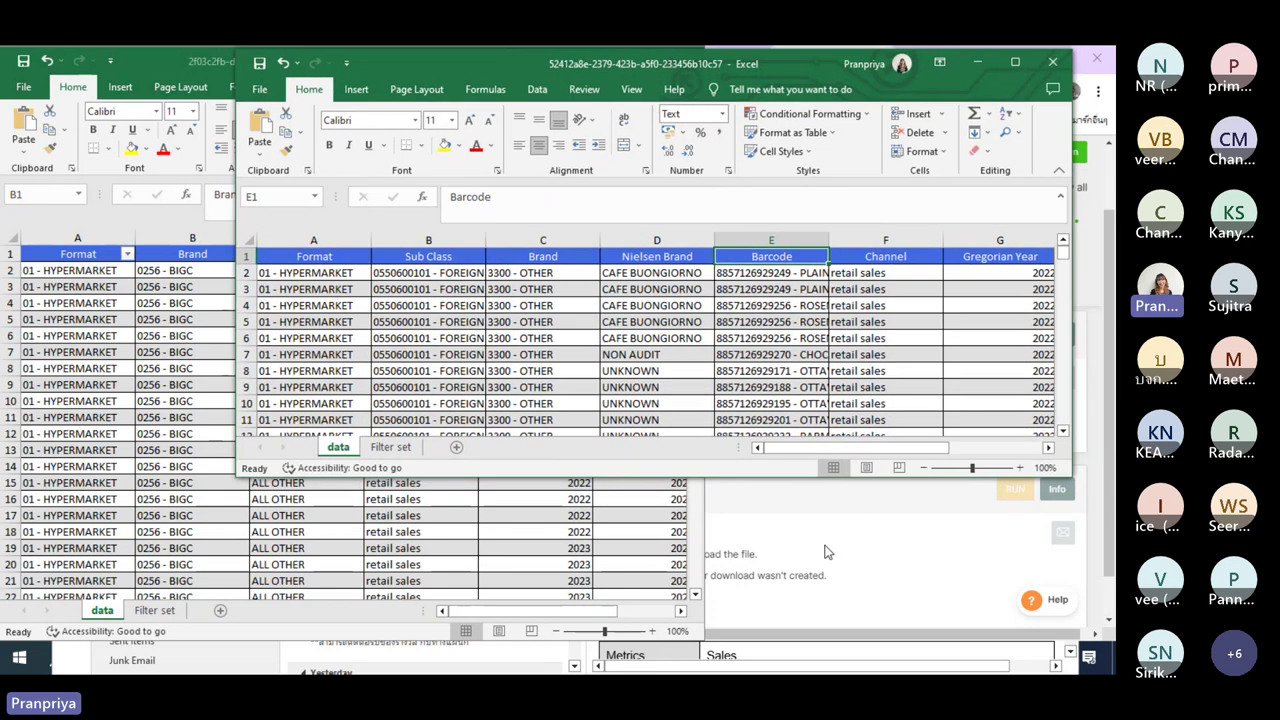
pyautogui.press('Right')
pyautogui.hotkey('ctrl', 'space')
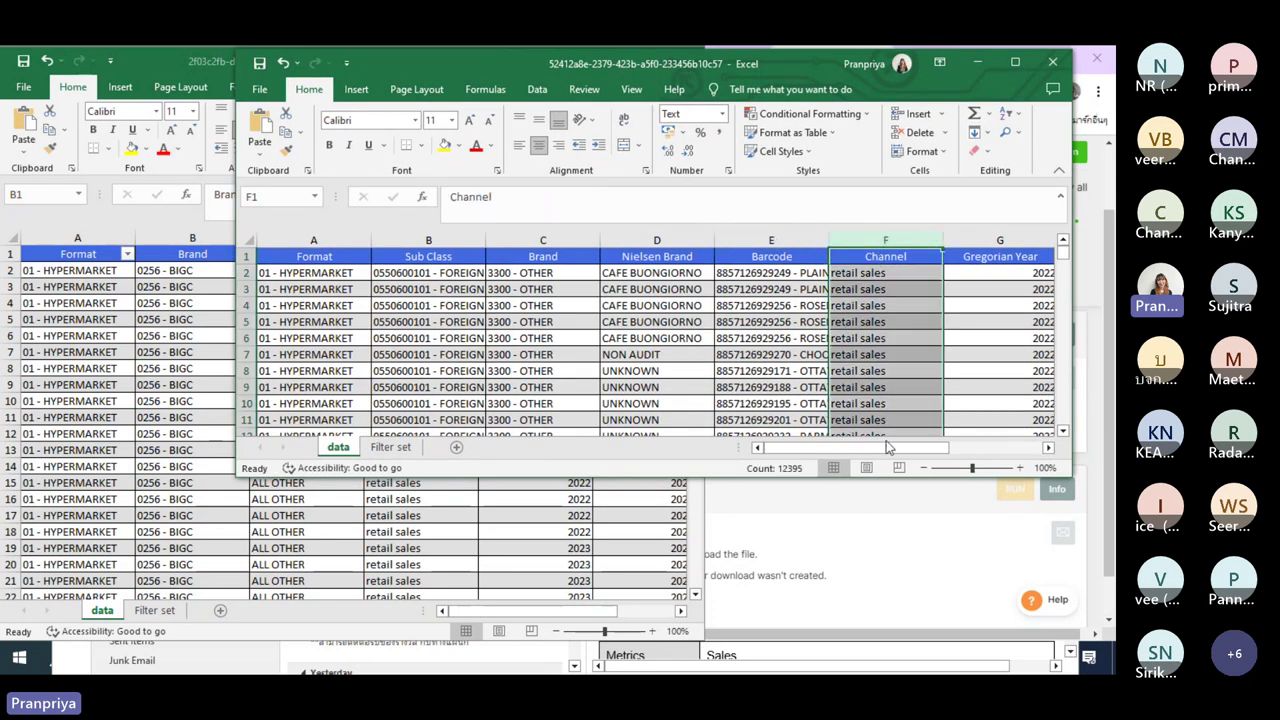
pyautogui.click(891, 450)
pyautogui.moveTo(891, 450); pyautogui.dragTo(962, 452)
pyautogui.click(885, 240)
pyautogui.click(998, 240)
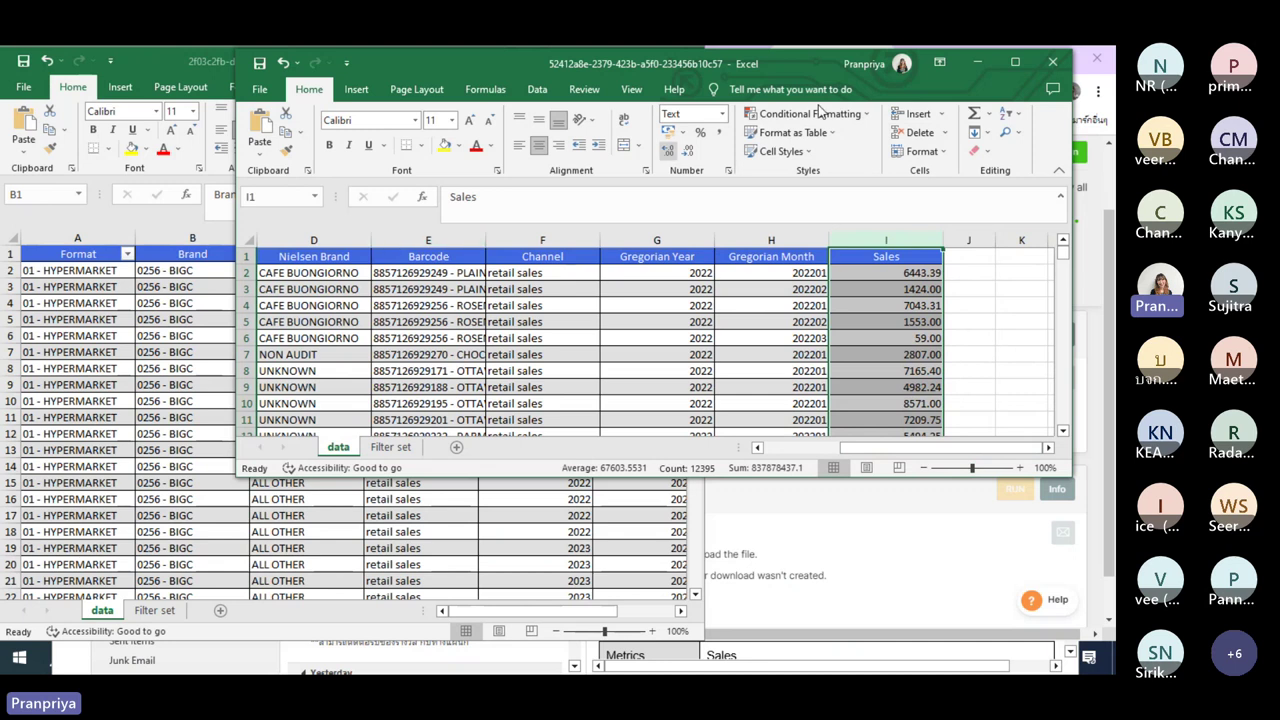
# Step: Minimize both Excel workbooks to return to the AAP filter settings
pyautogui.click(977, 62)
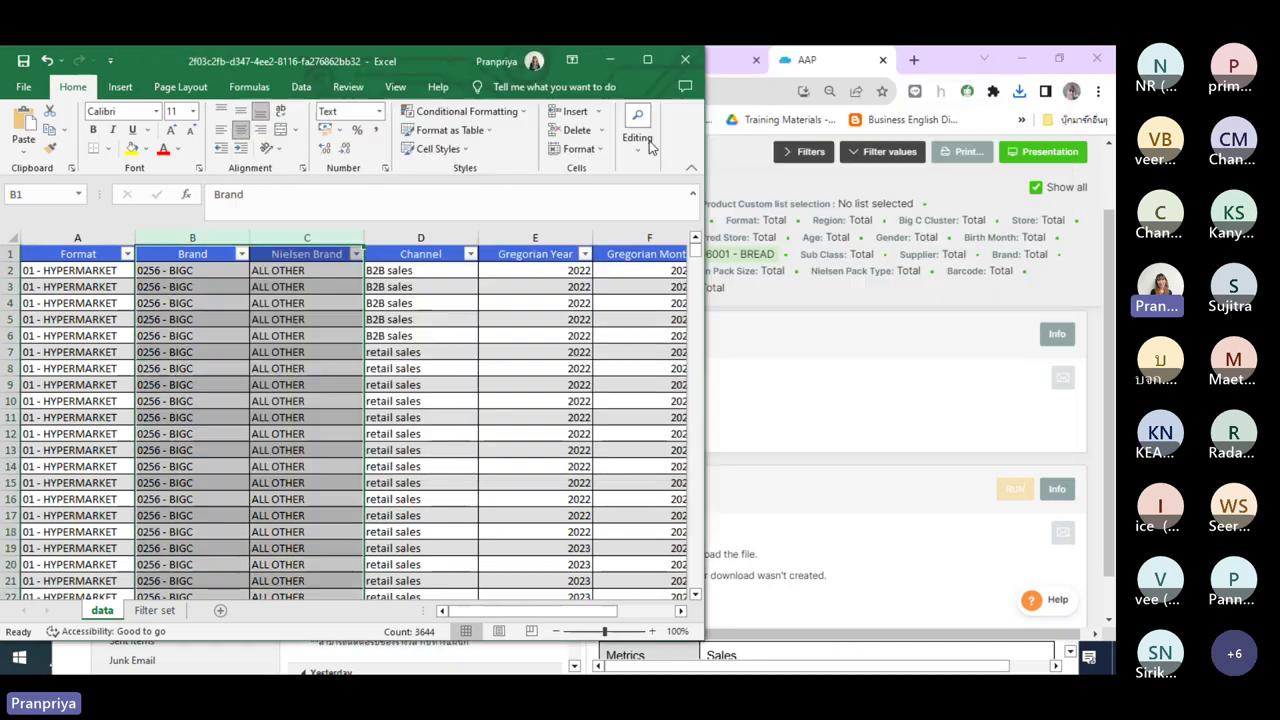
pyautogui.click(600, 60)
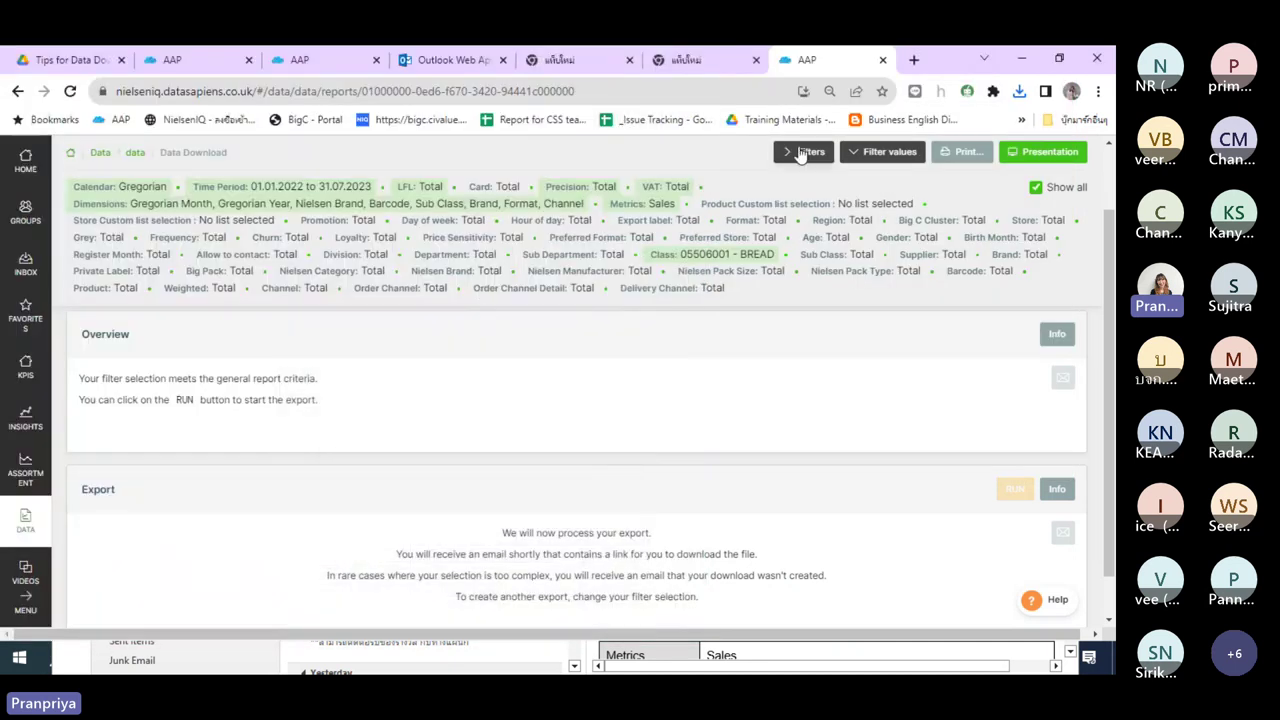
pyautogui.click(801, 154)
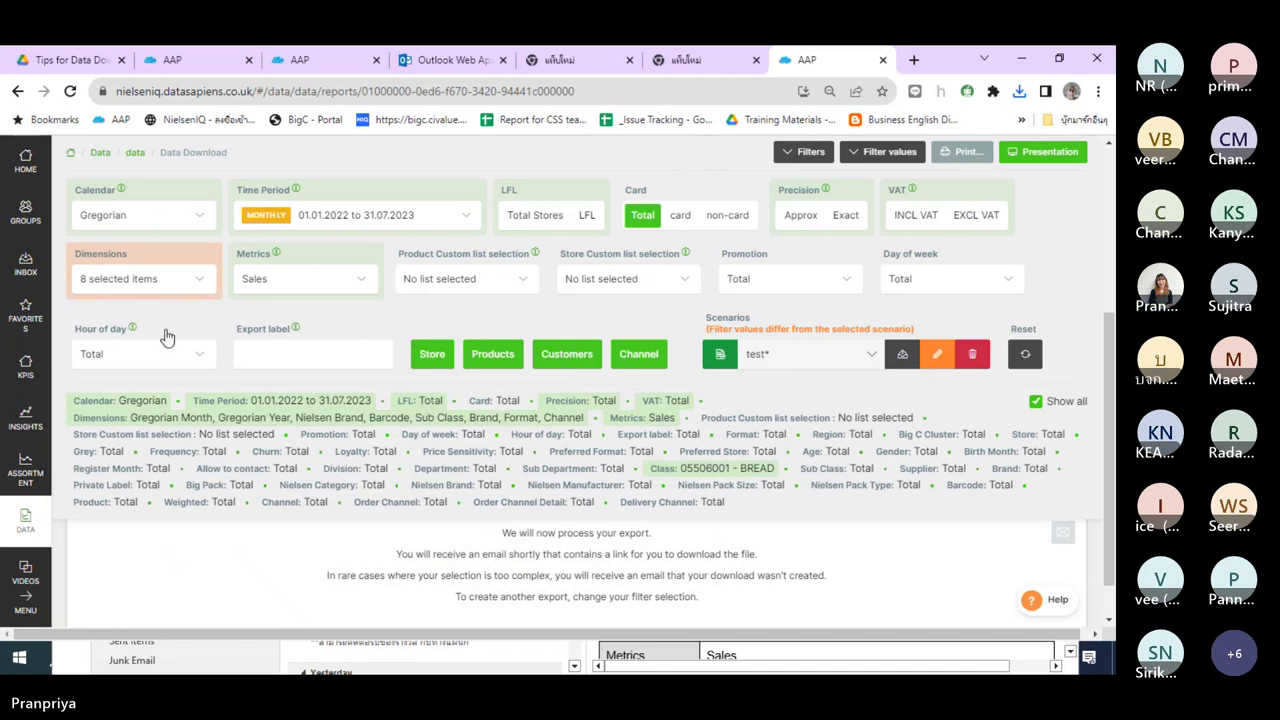
# Step: Remove Format and Gregorian Month from the export dimensions
pyautogui.click(160, 280)
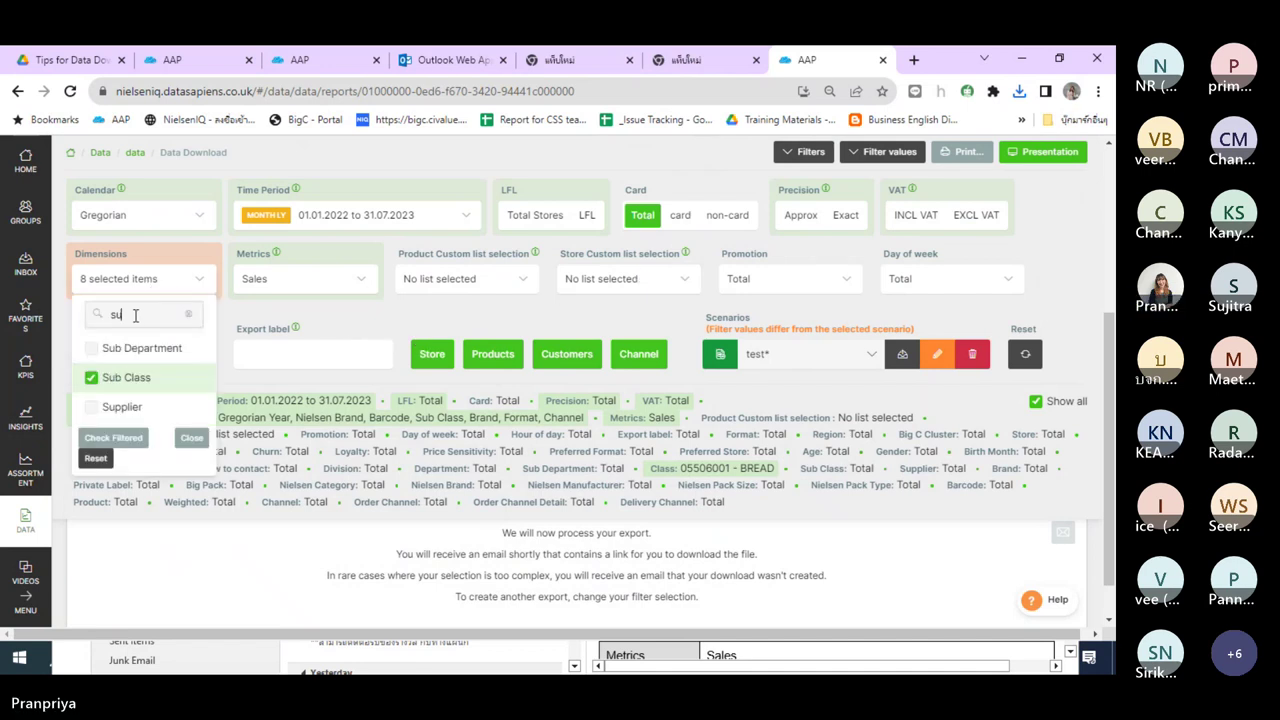
pyautogui.press('BackSpace')
pyautogui.press('BackSpace')
pyautogui.write('ret')
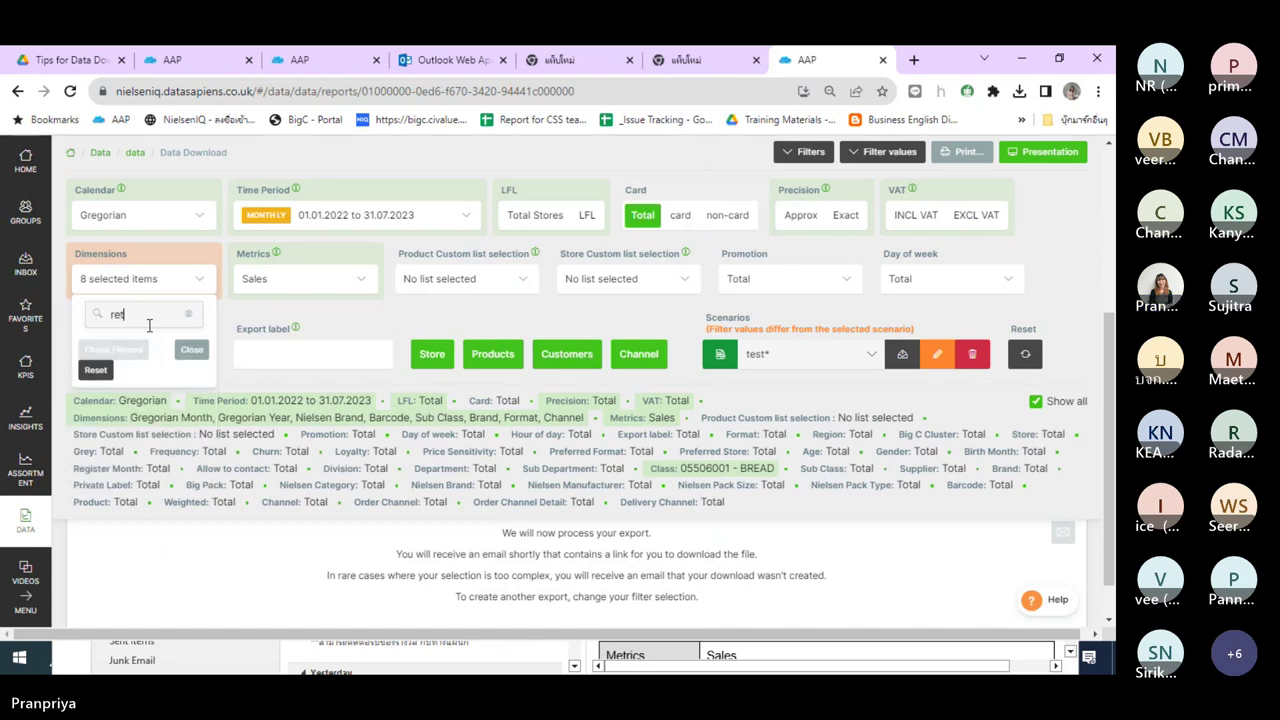
pyautogui.press('BackSpace')
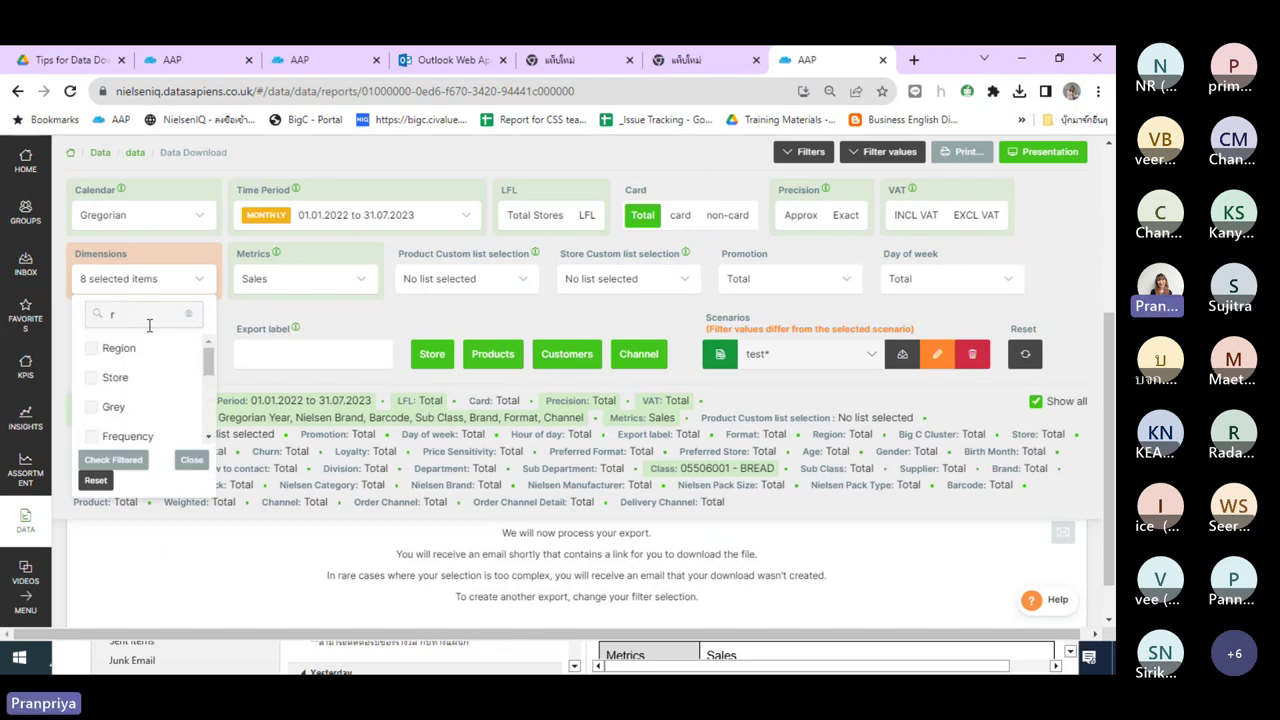
pyautogui.write('r')
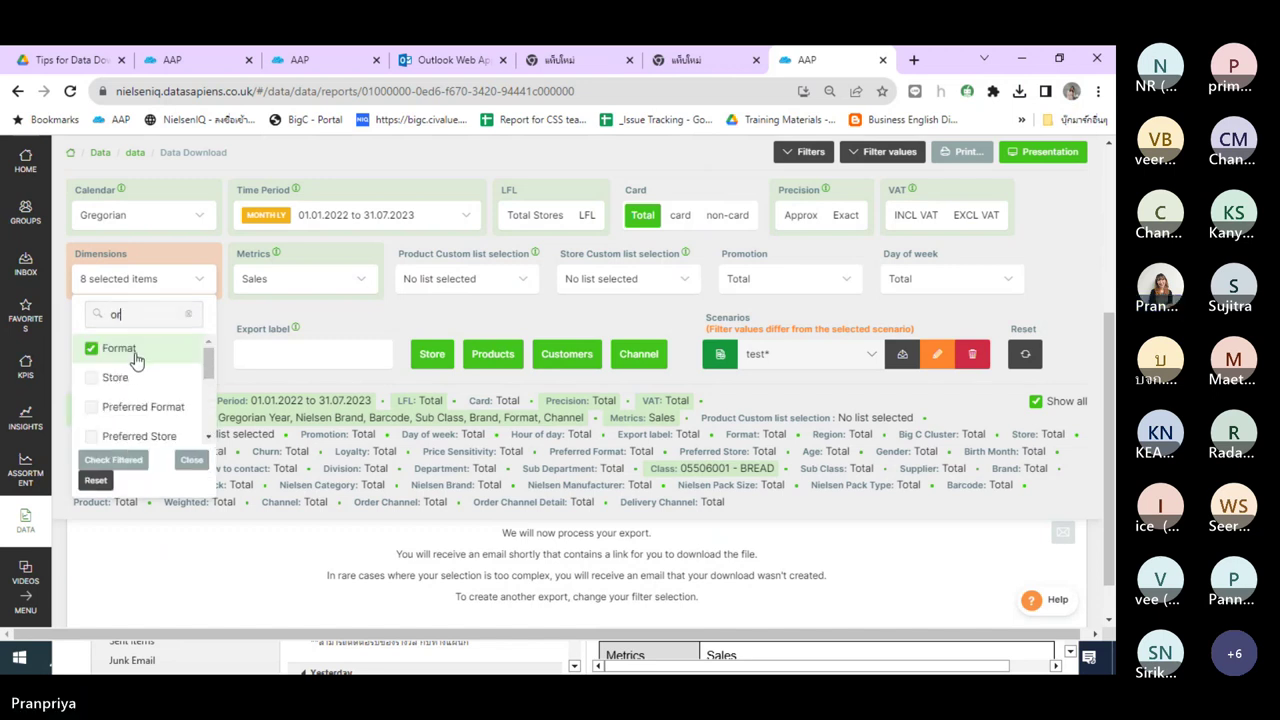
pyautogui.click(130, 350)
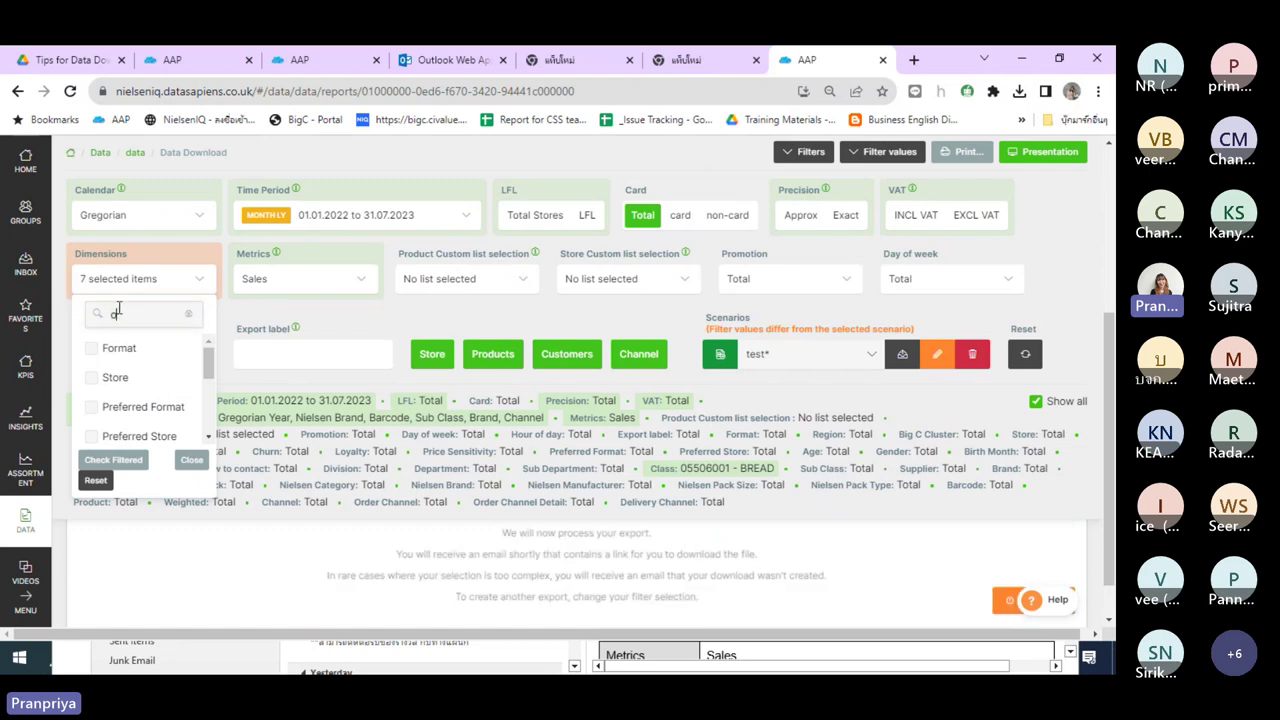
pyautogui.scroll(-3, 150, 380)
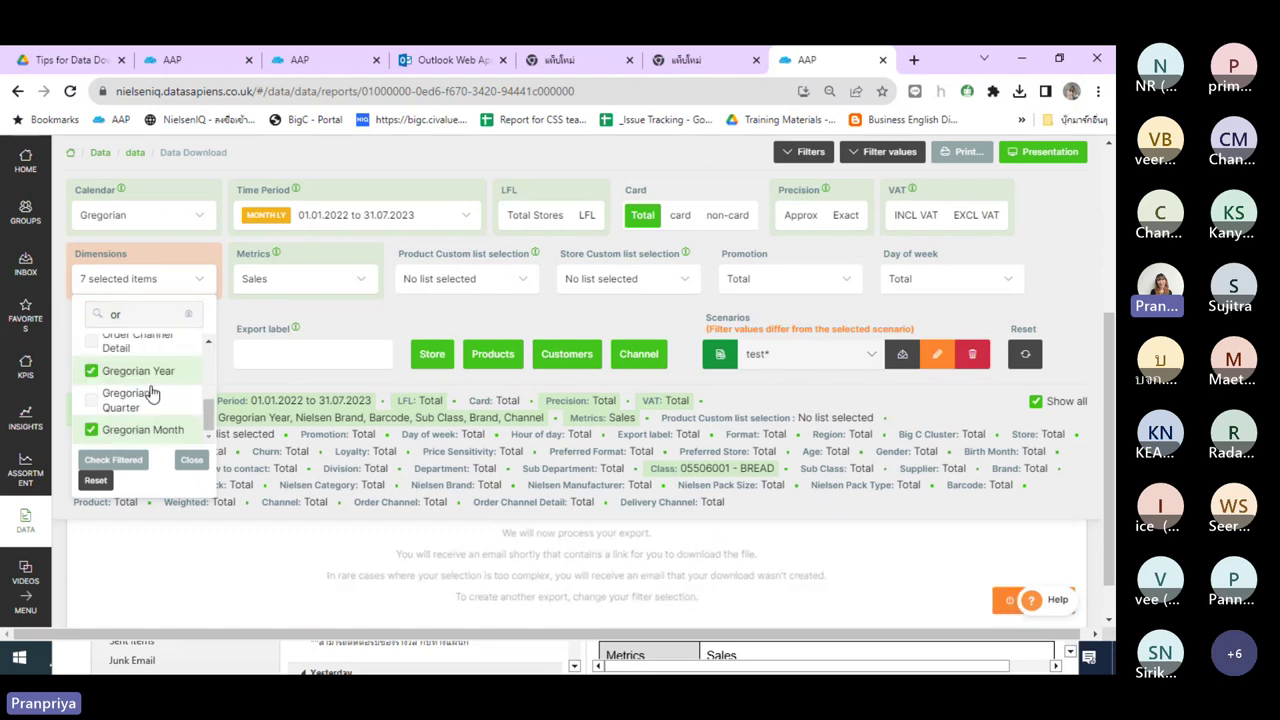
pyautogui.click(171, 429)
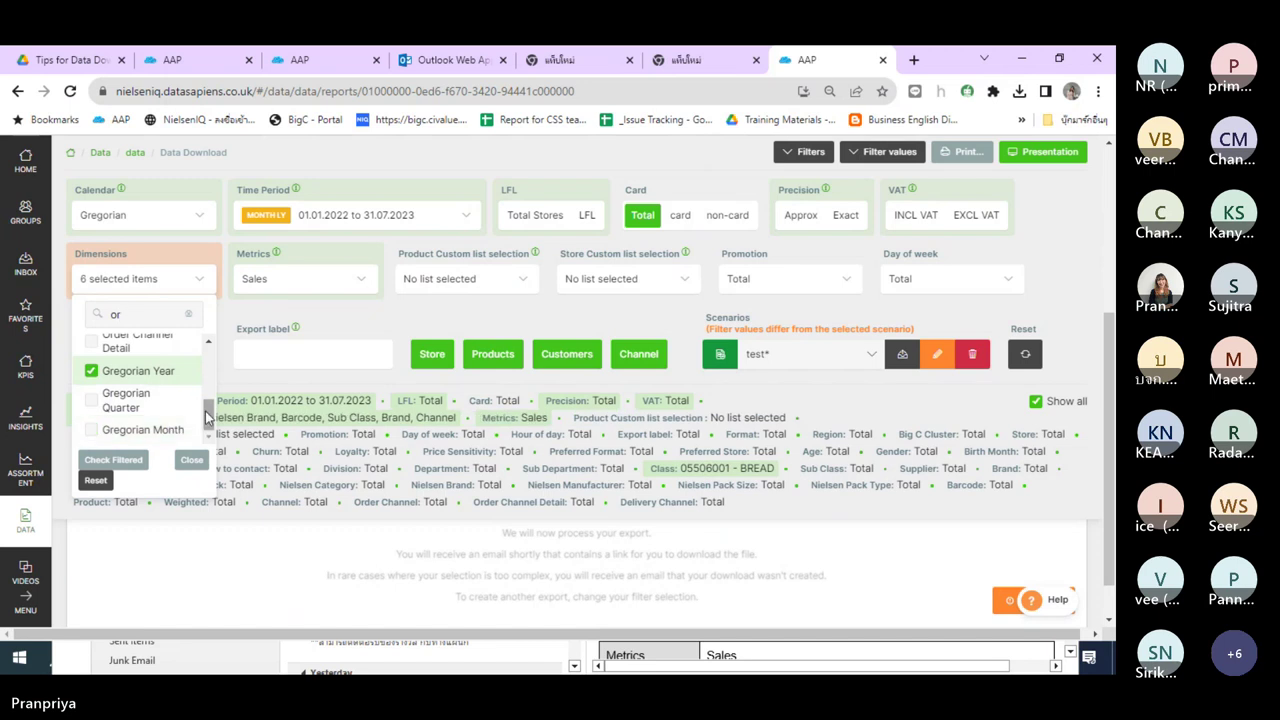
pyautogui.click(193, 288)
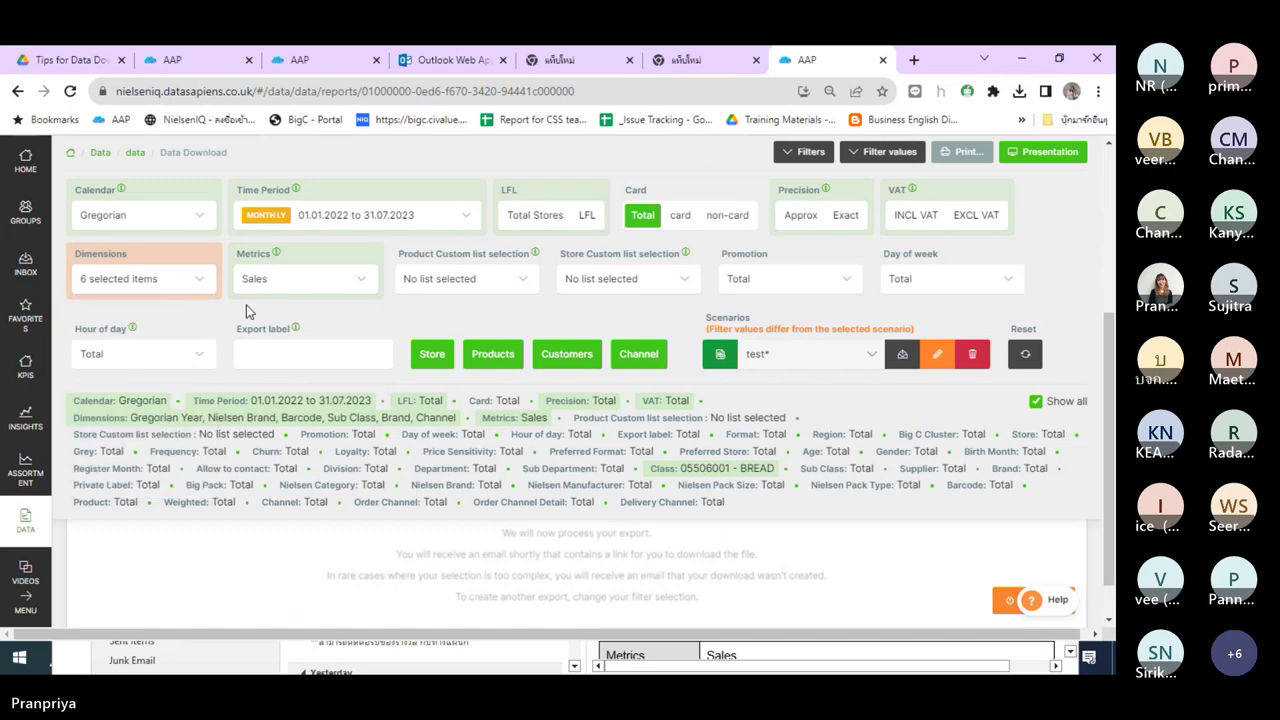
# Step: Look over the Time Period dropdown's YEAR LY options without changing the period
pyautogui.click(444, 228)
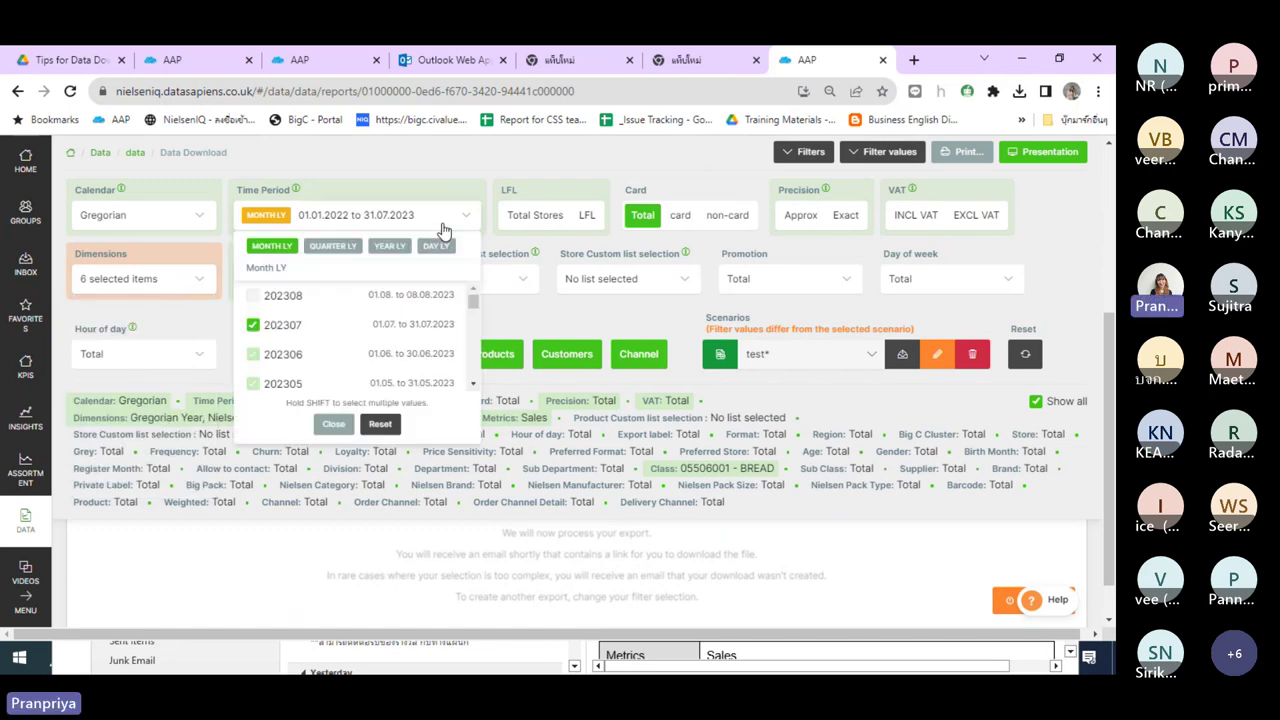
pyautogui.click(395, 253)
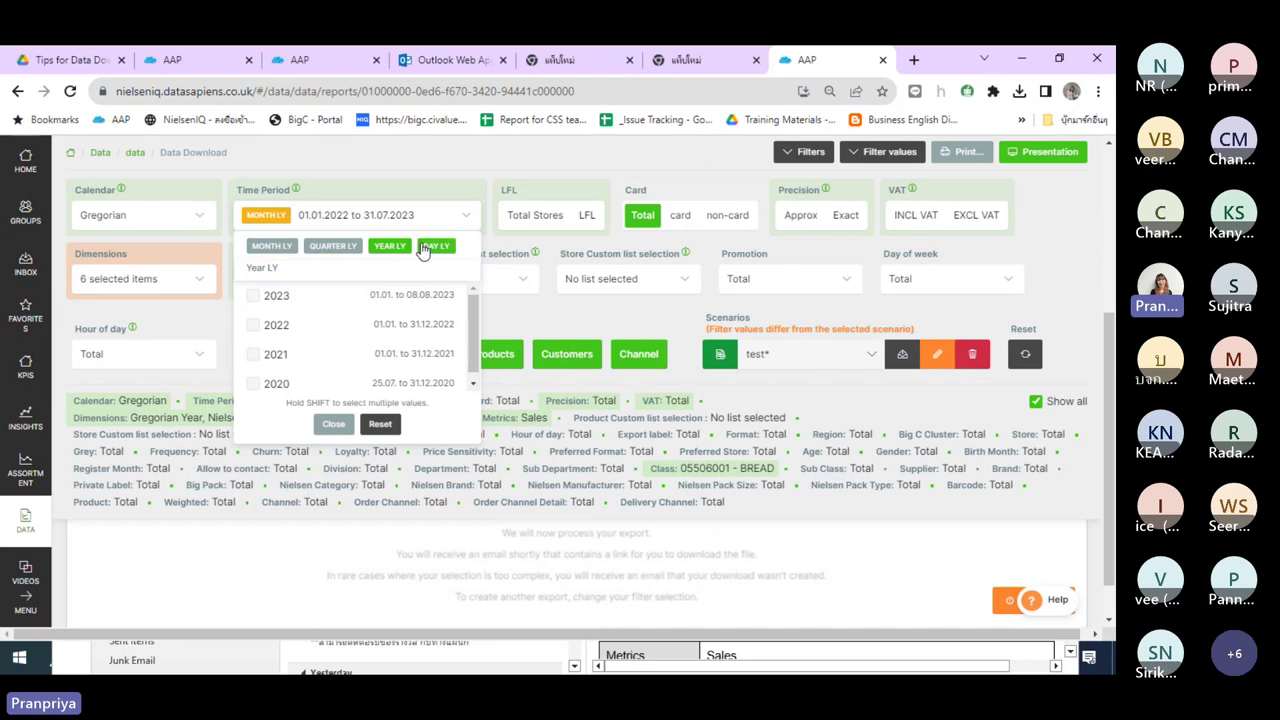
pyautogui.click(329, 323)
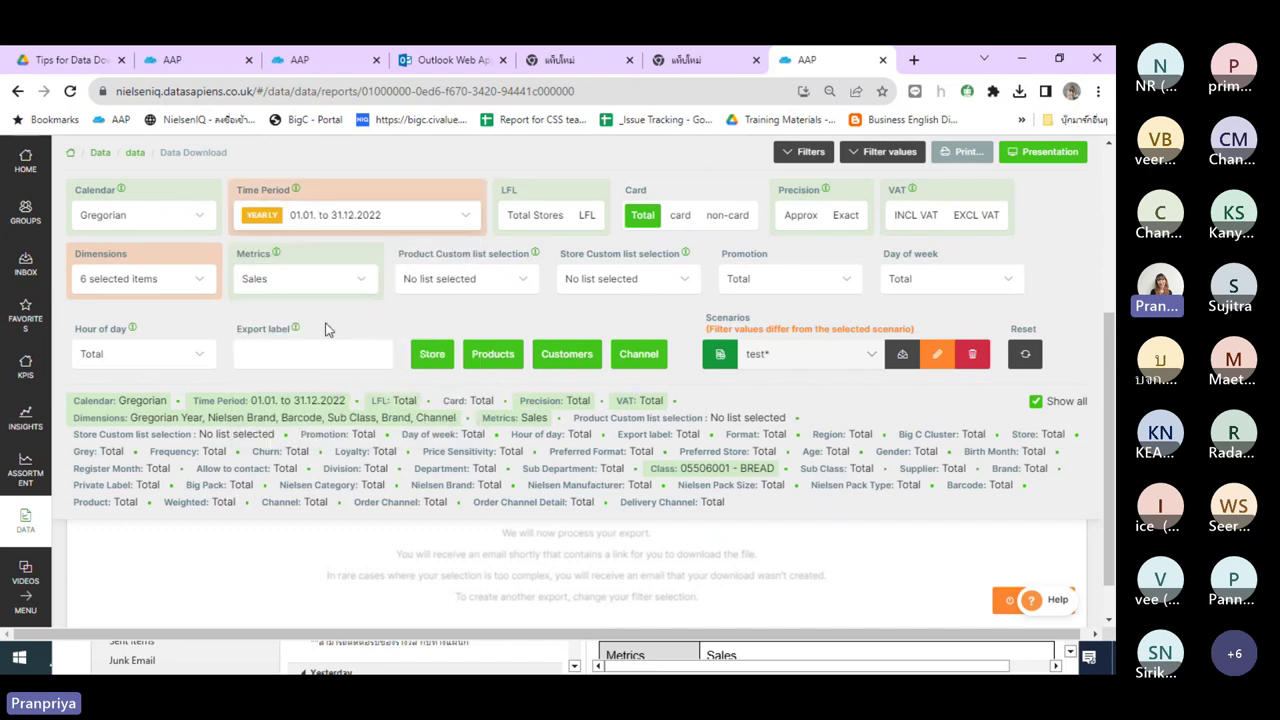
pyautogui.click(402, 215)
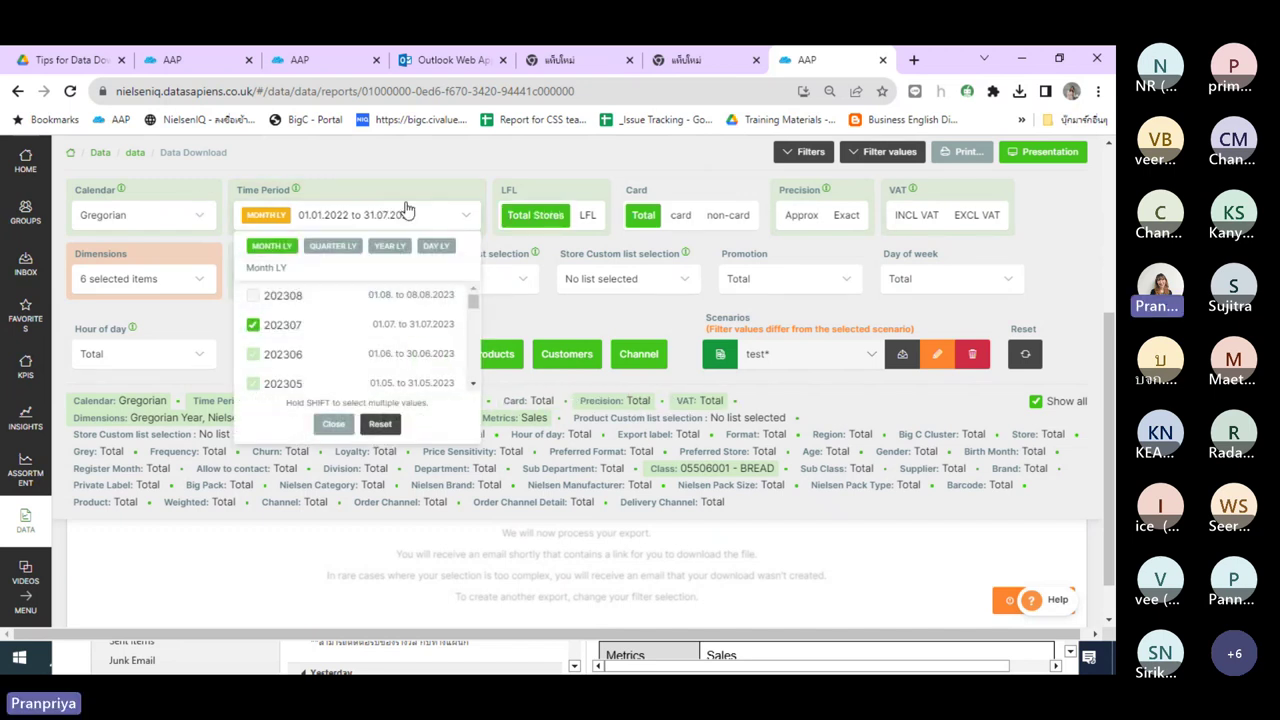
pyautogui.click(412, 218)
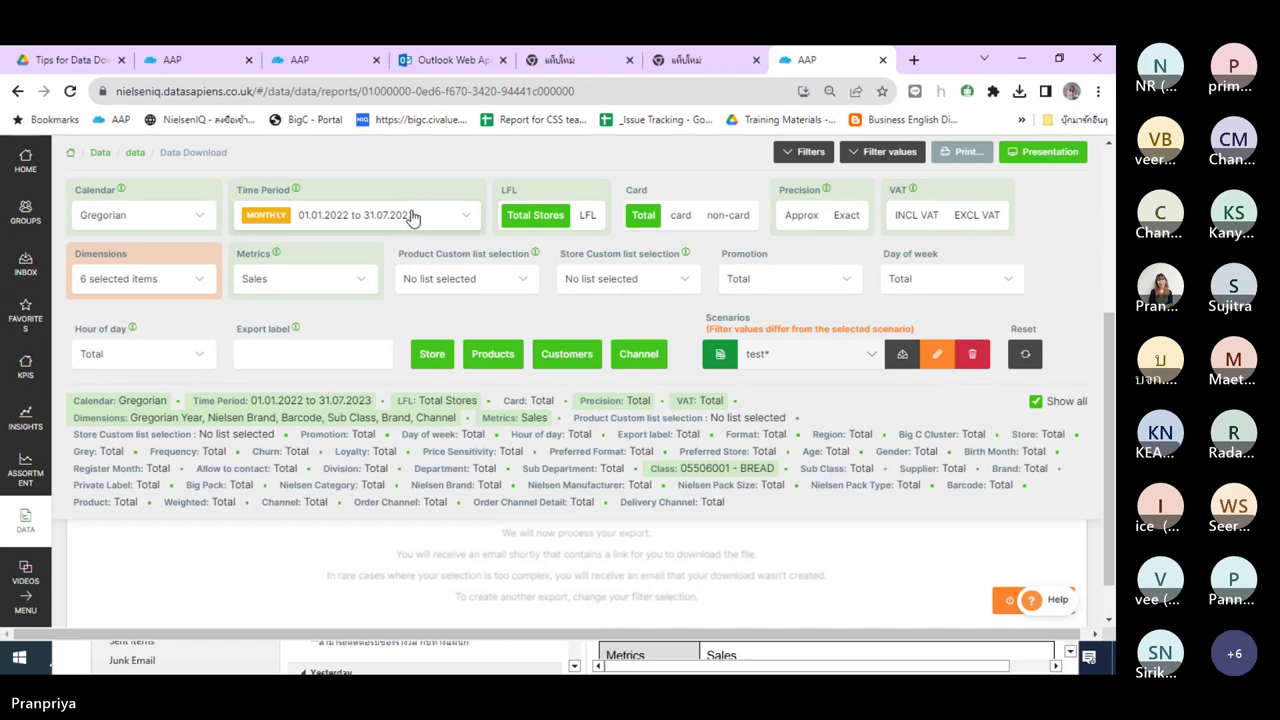
# Step: Reset filters, choose the Gregorian calendar and set the period to YEAR LY (01.01.–31.12.2022)
pyautogui.click(1027, 358)
pyautogui.click(282, 222)
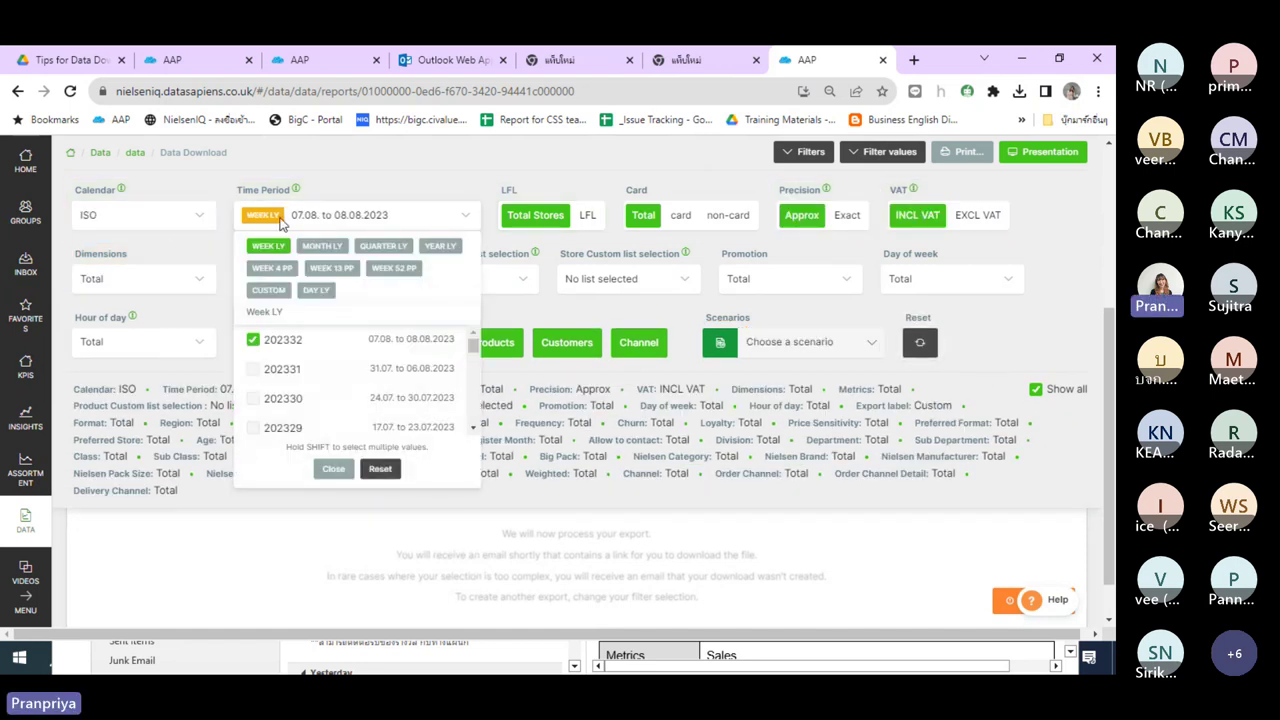
pyautogui.click(170, 218)
pyautogui.click(135, 316)
pyautogui.click(194, 217)
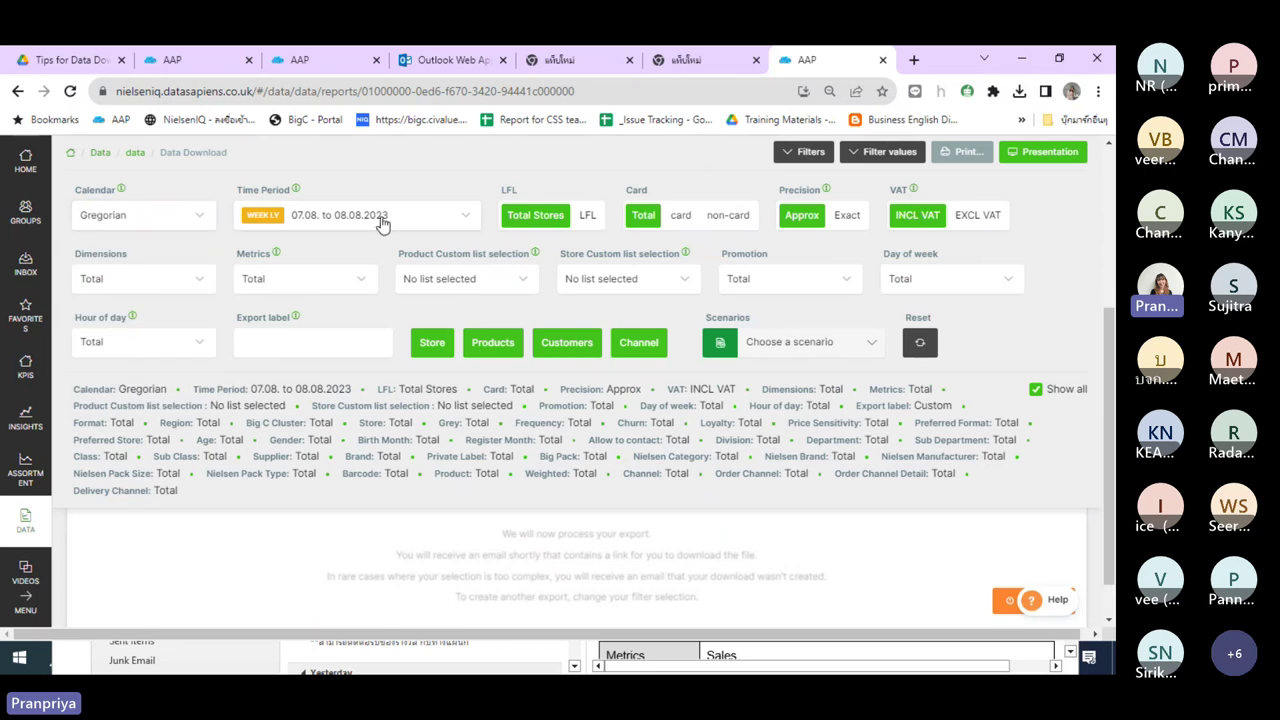
pyautogui.click(381, 224)
pyautogui.click(295, 288)
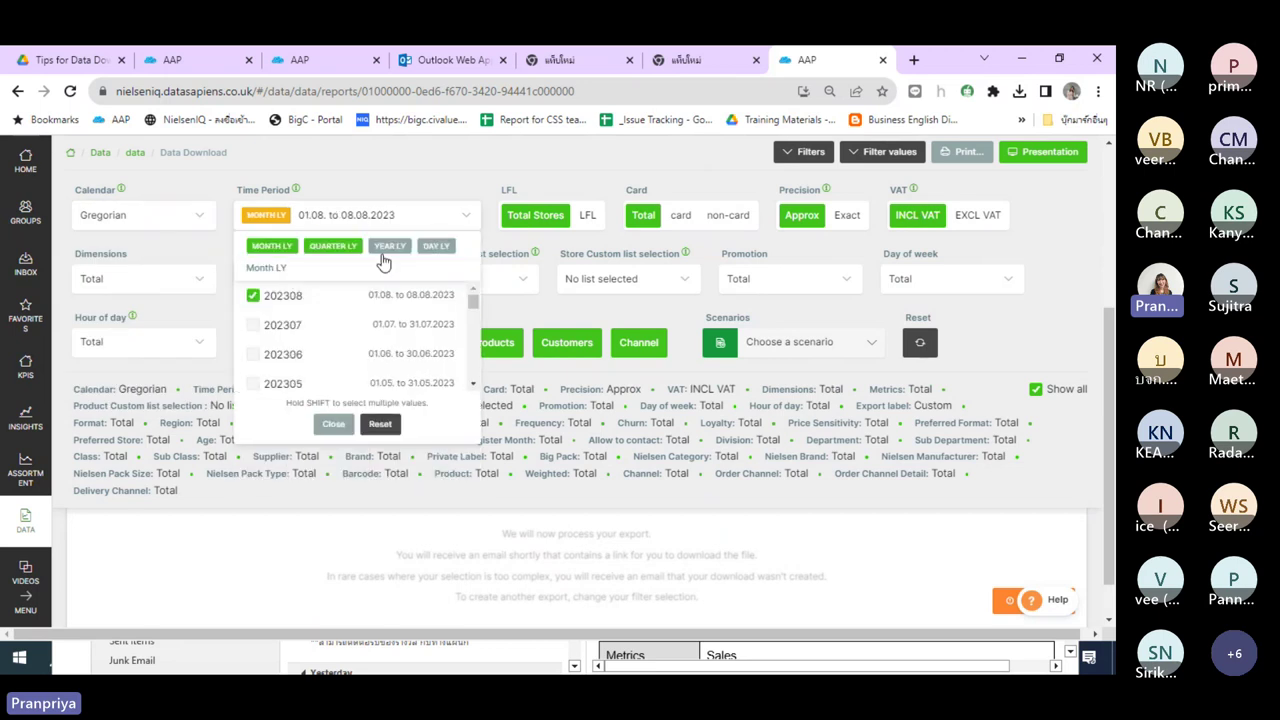
pyautogui.click(388, 247)
pyautogui.click(380, 224)
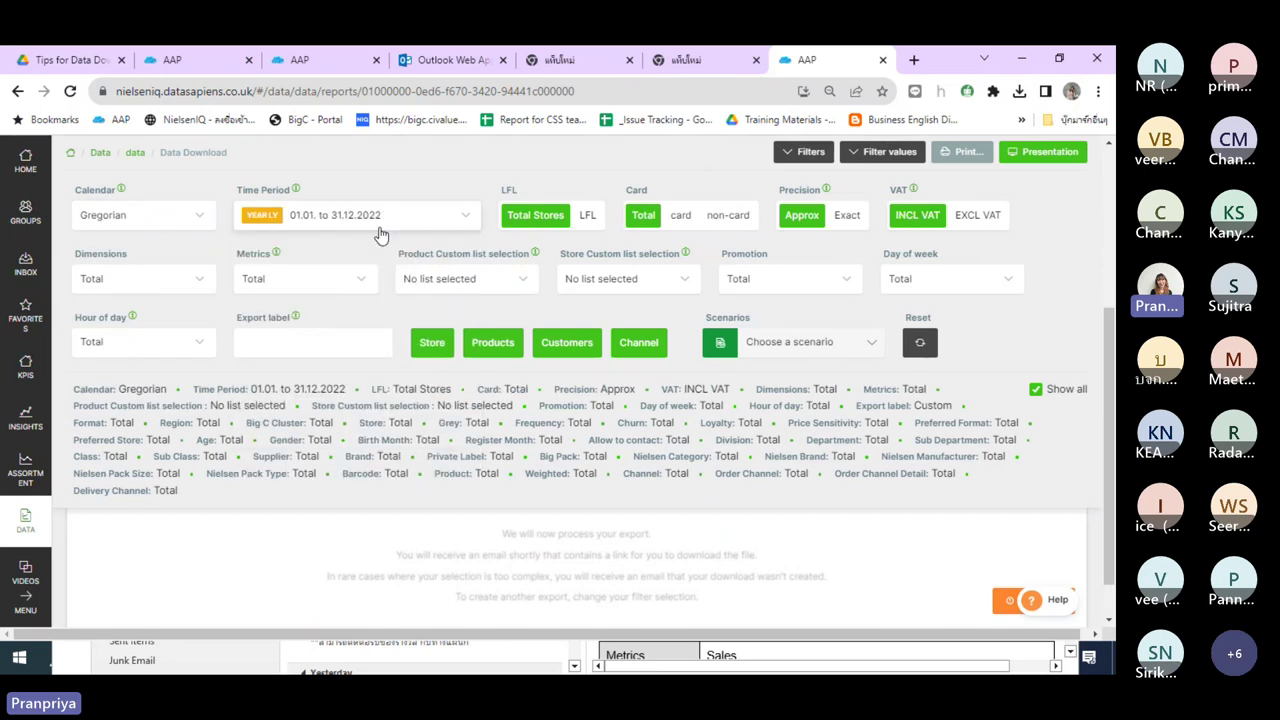
# Step: Search 'year' in Dimensions and make Gregorian Year the export dimension
pyautogui.click(163, 290)
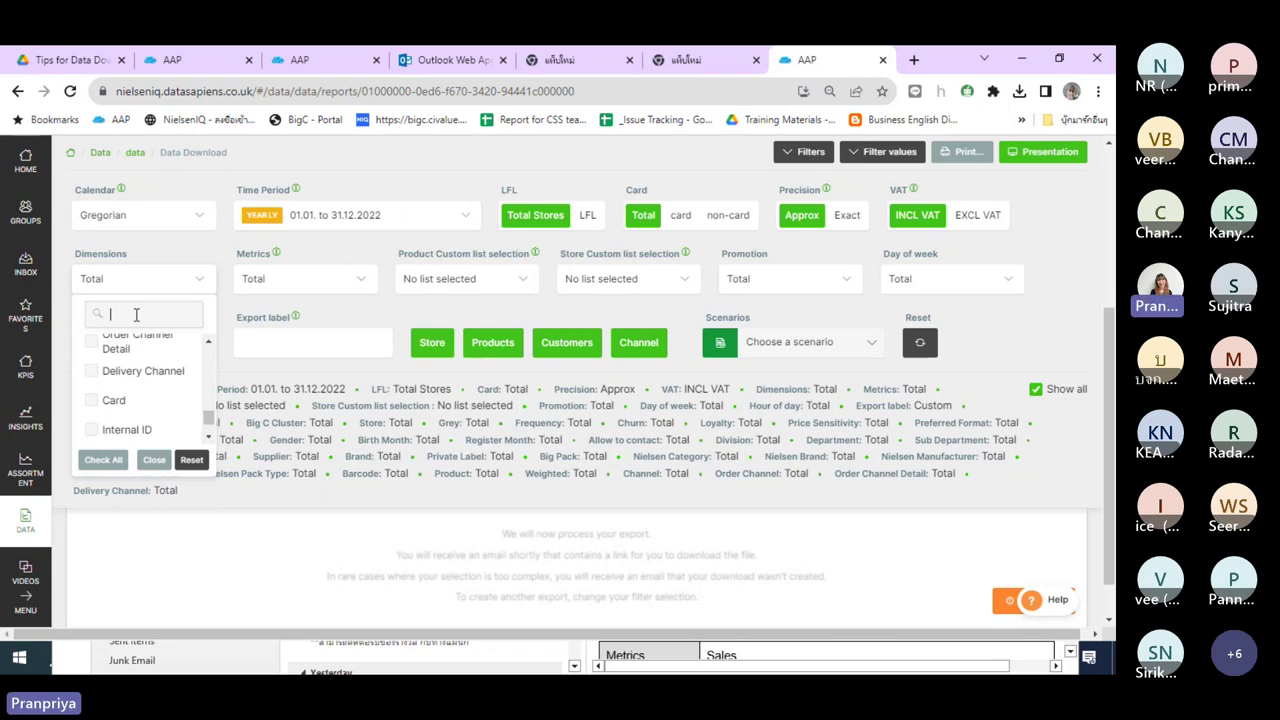
pyautogui.write('y')
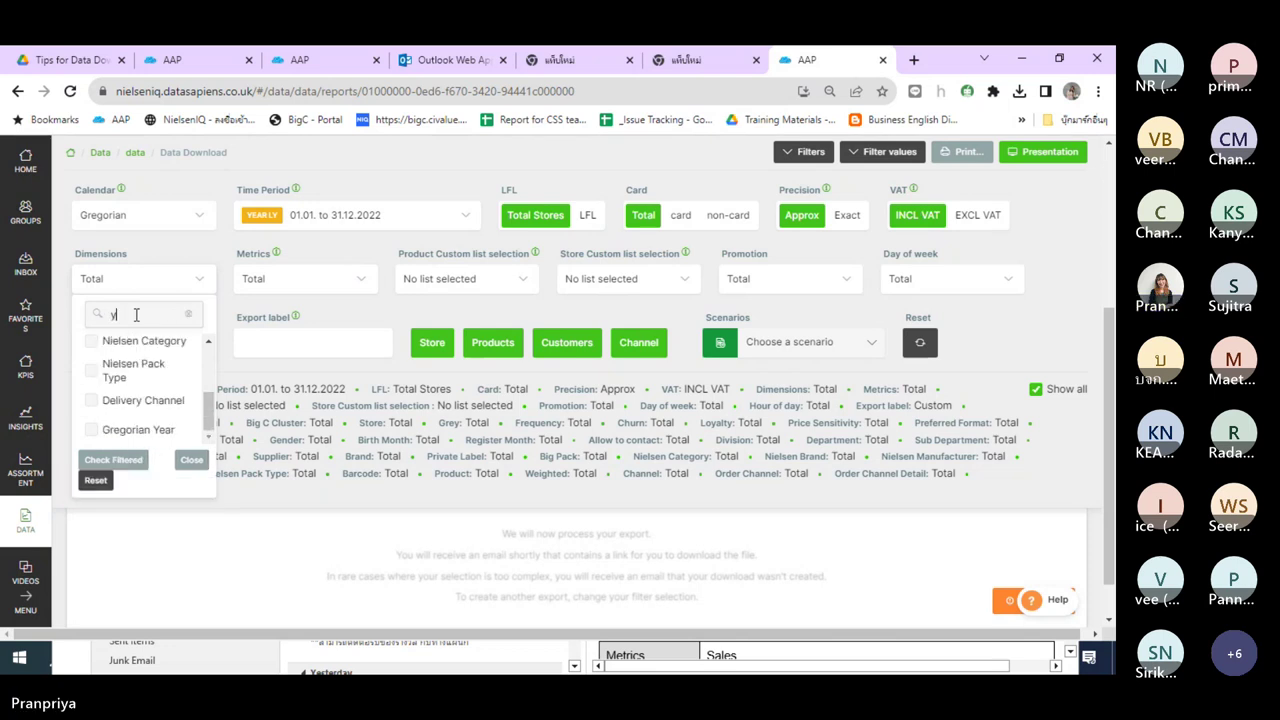
pyautogui.scroll(5, 200, 405)
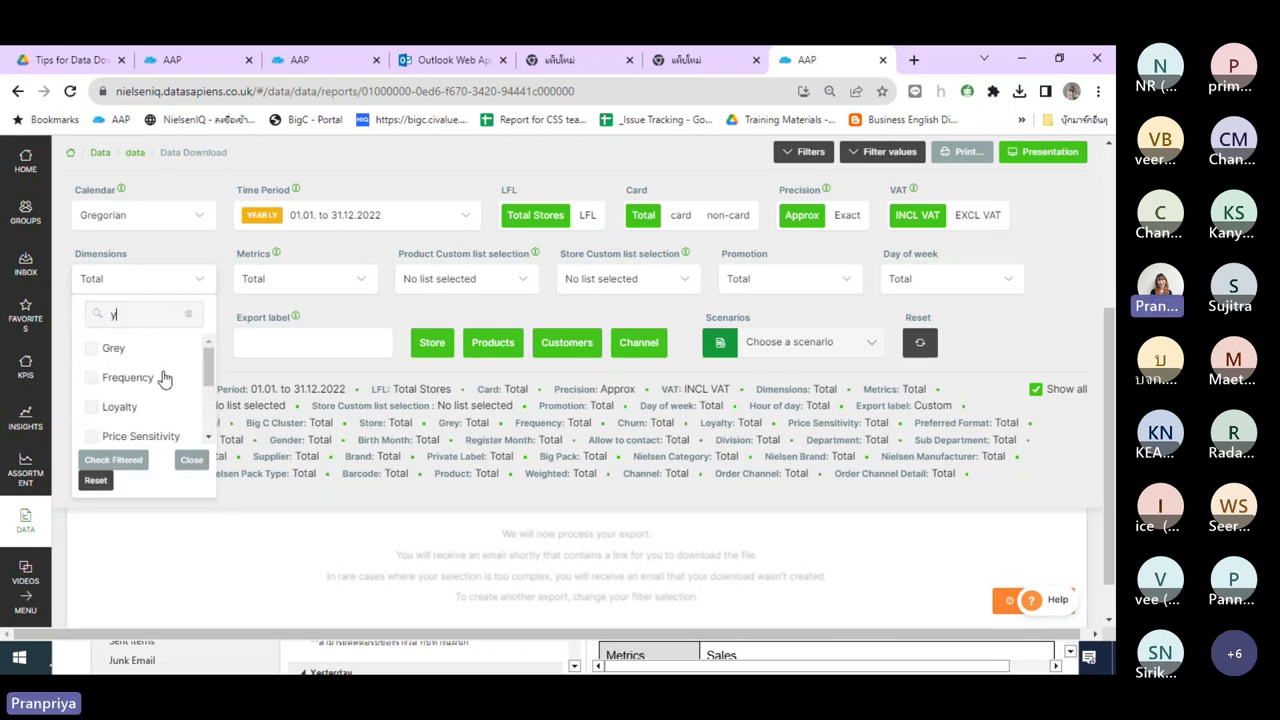
pyautogui.write('ear')
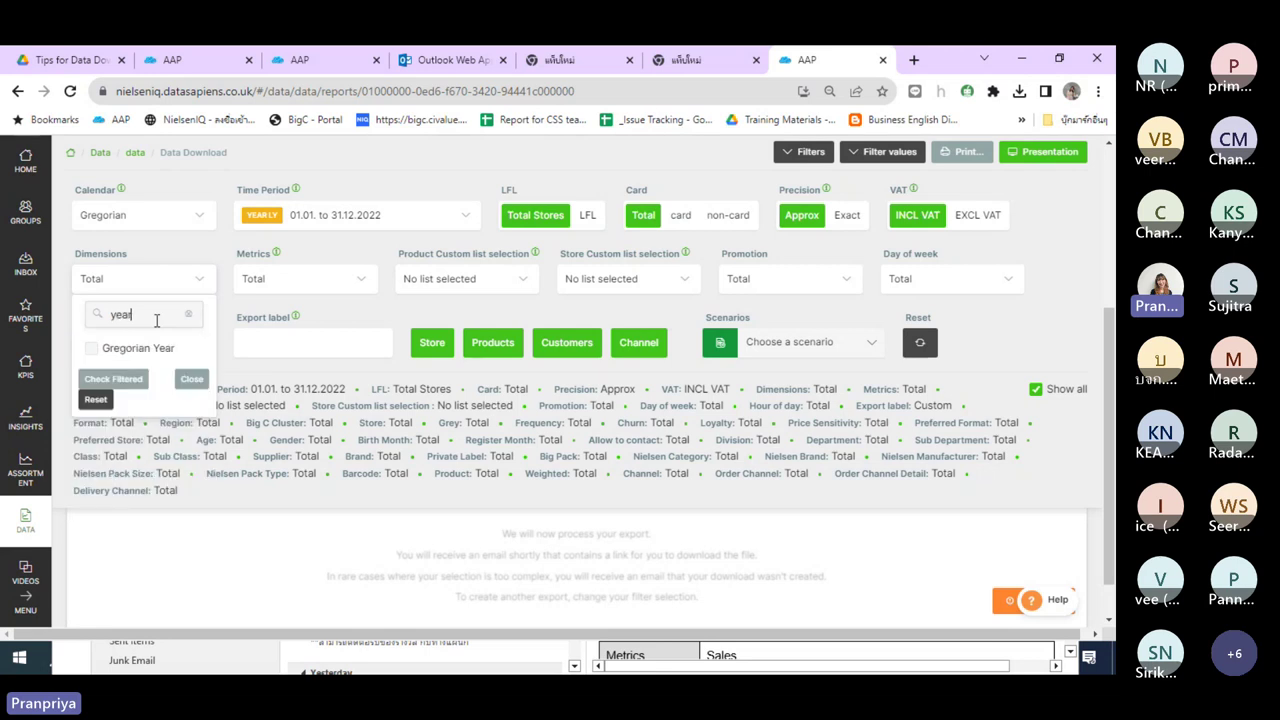
pyautogui.click(158, 347)
pyautogui.click(183, 290)
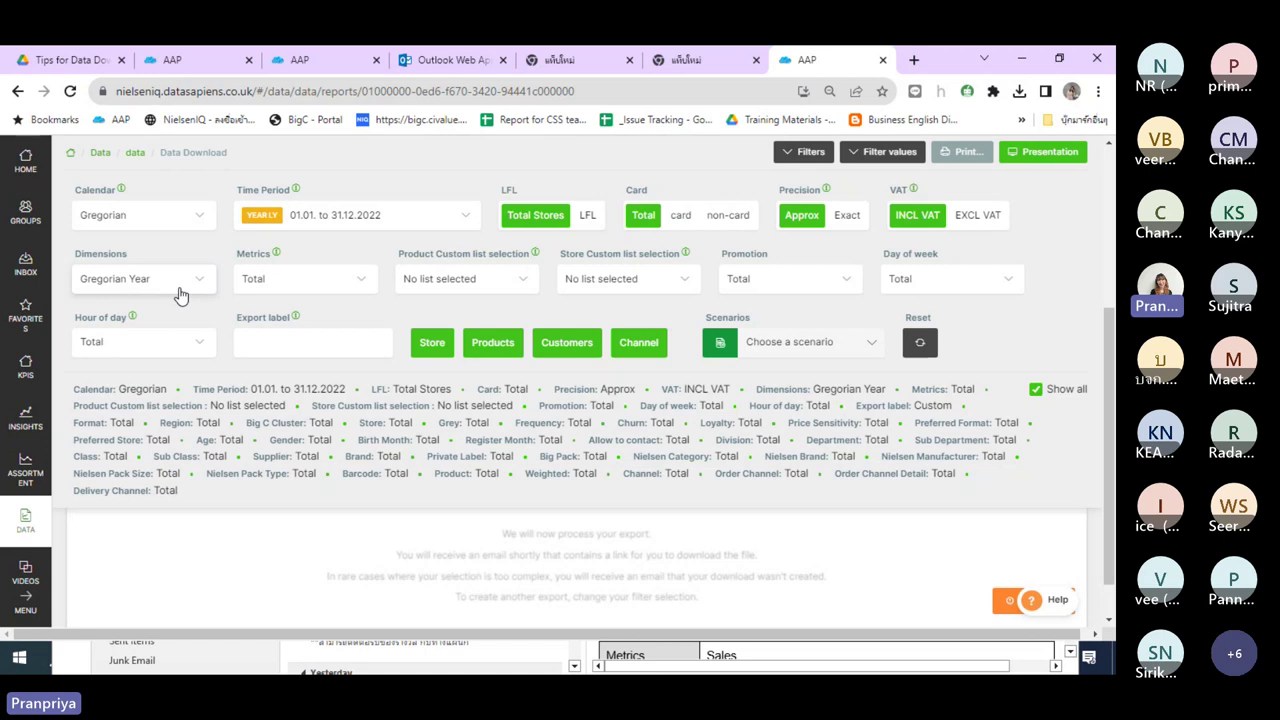
# Step: Tick Sales, Comparison Sales, Sales vs Comparison and Sales vs Comparison % in Metrics
pyautogui.click(262, 290)
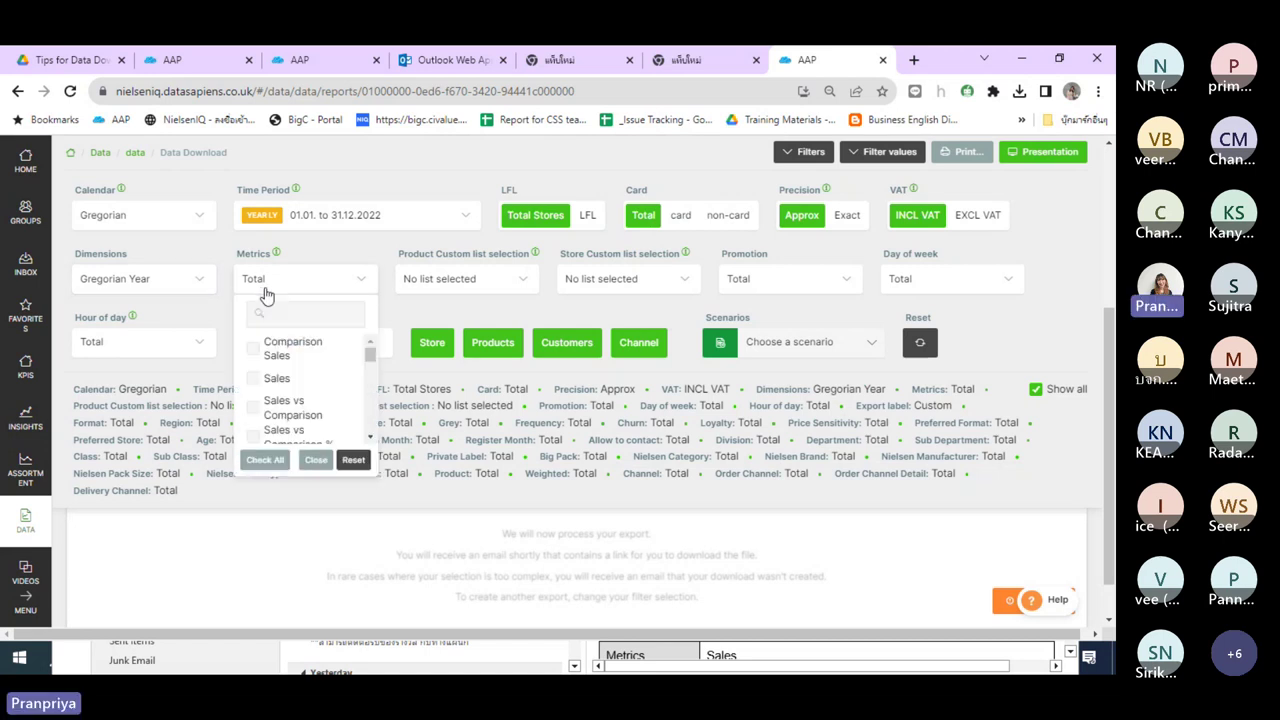
pyautogui.click(314, 387)
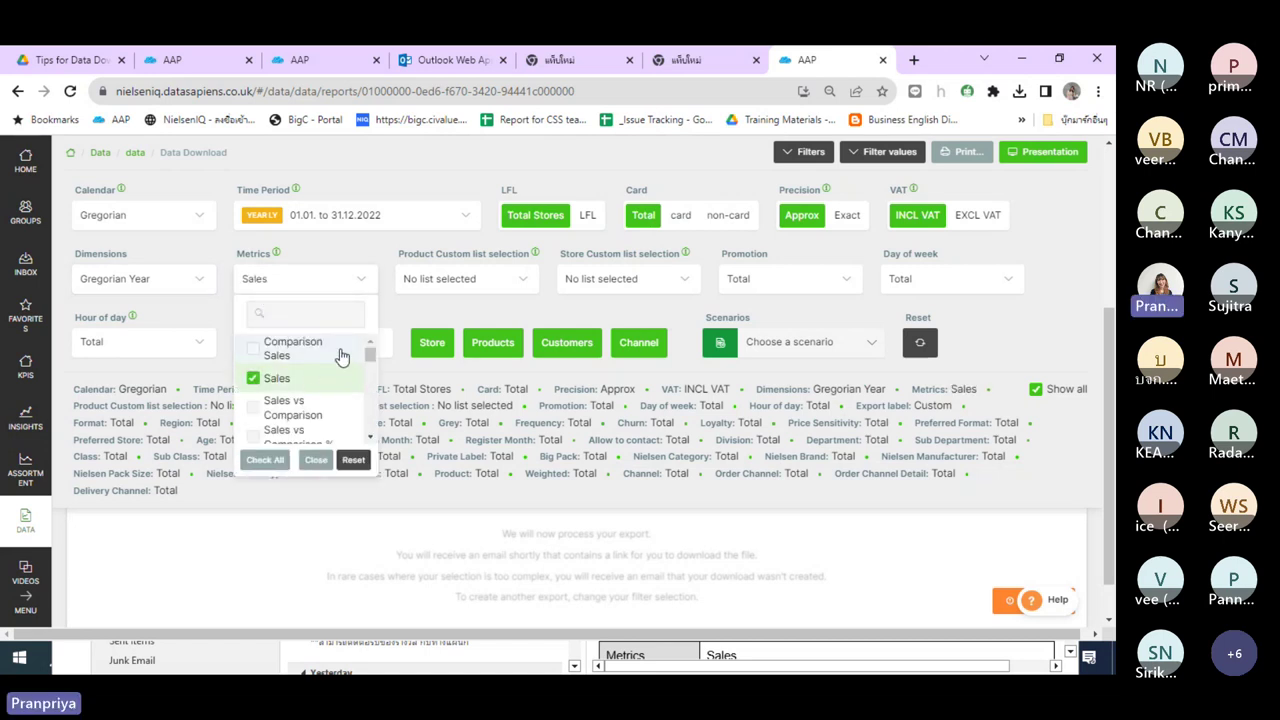
pyautogui.click(341, 357)
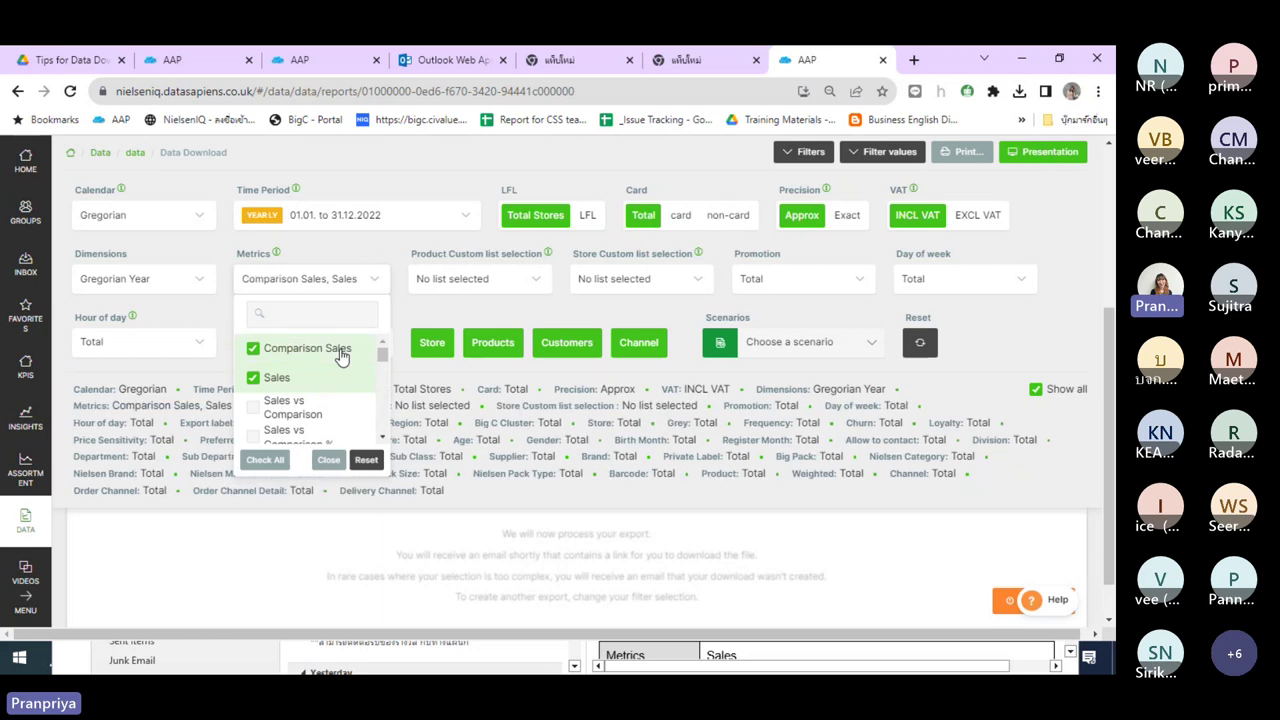
pyautogui.click(346, 418)
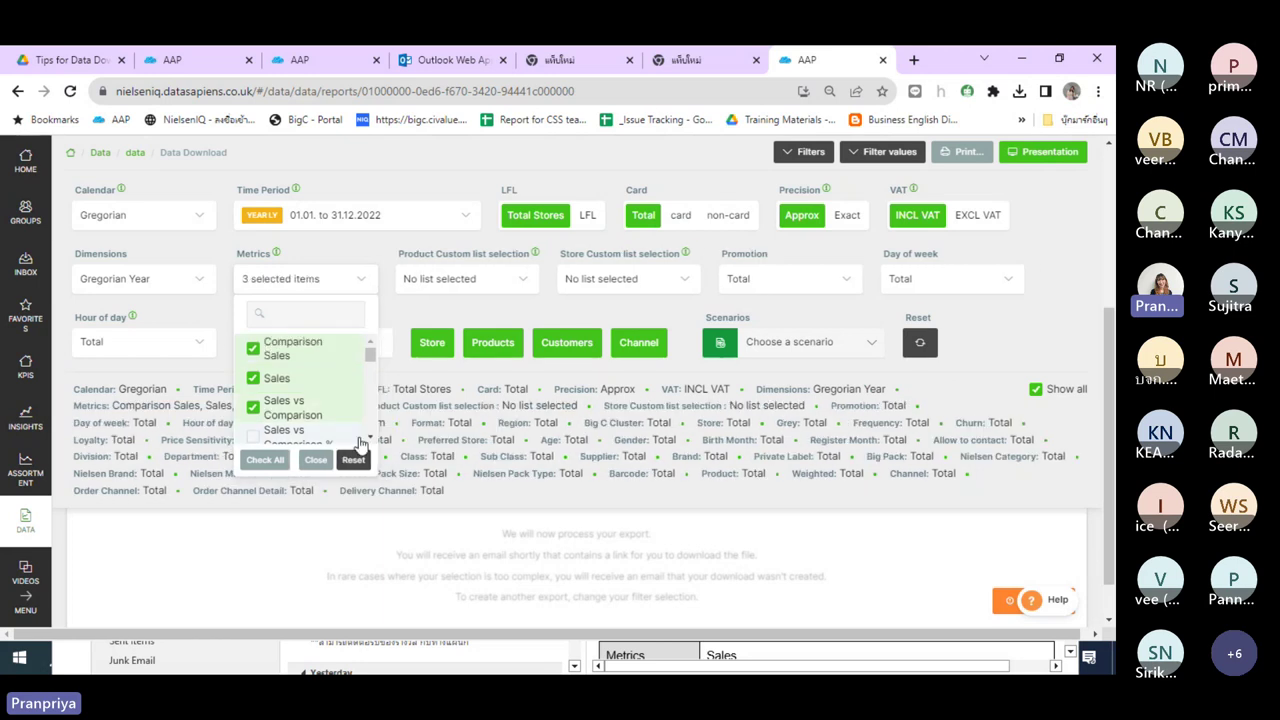
pyautogui.click(370, 437)
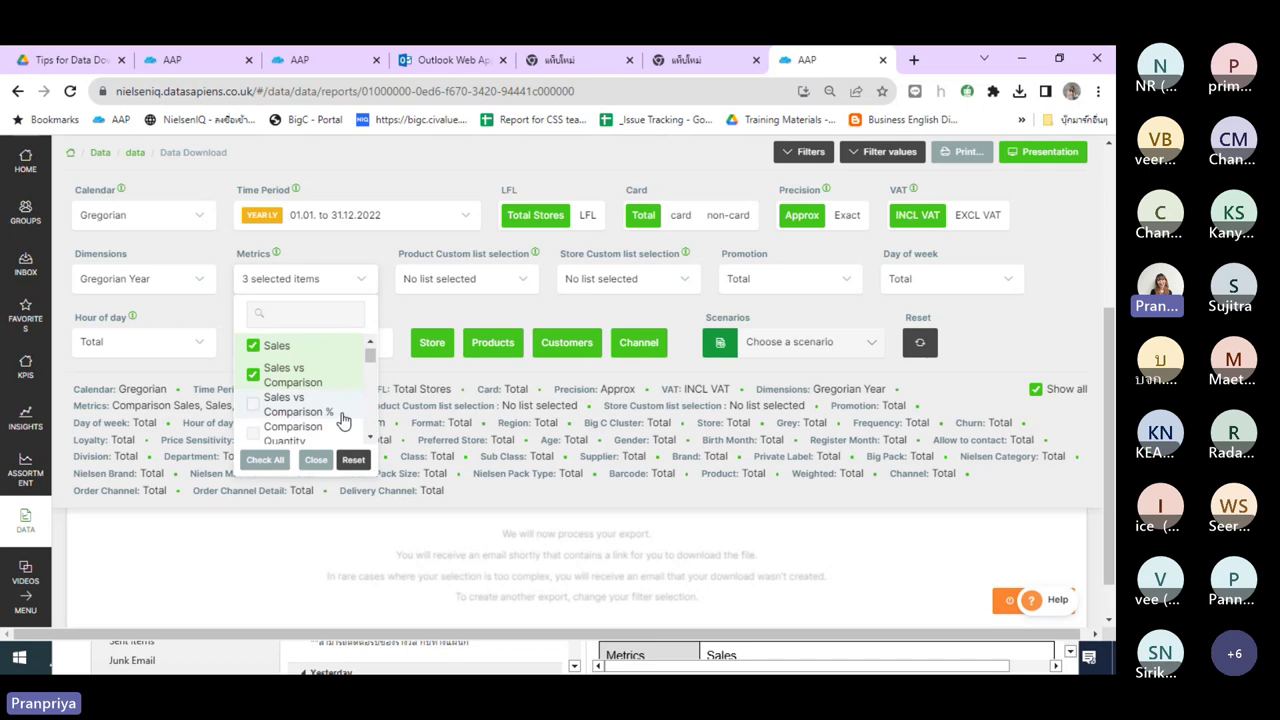
pyautogui.click(341, 418)
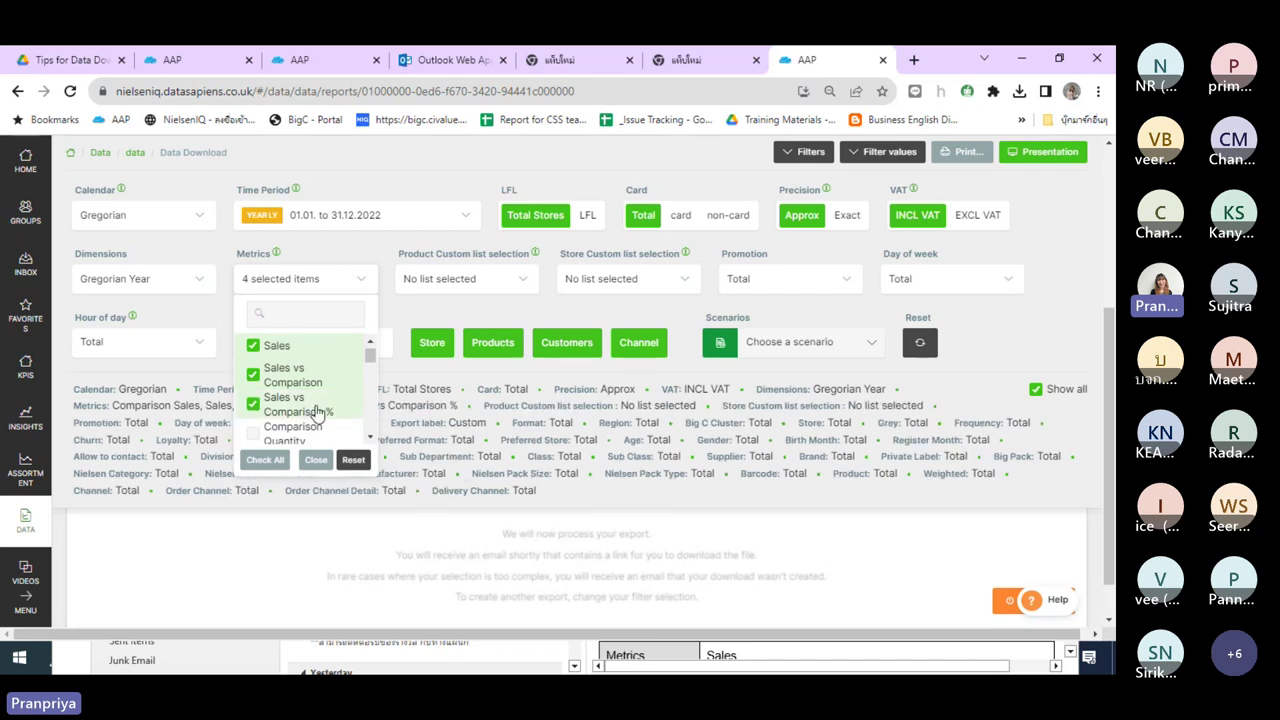
pyautogui.click(343, 286)
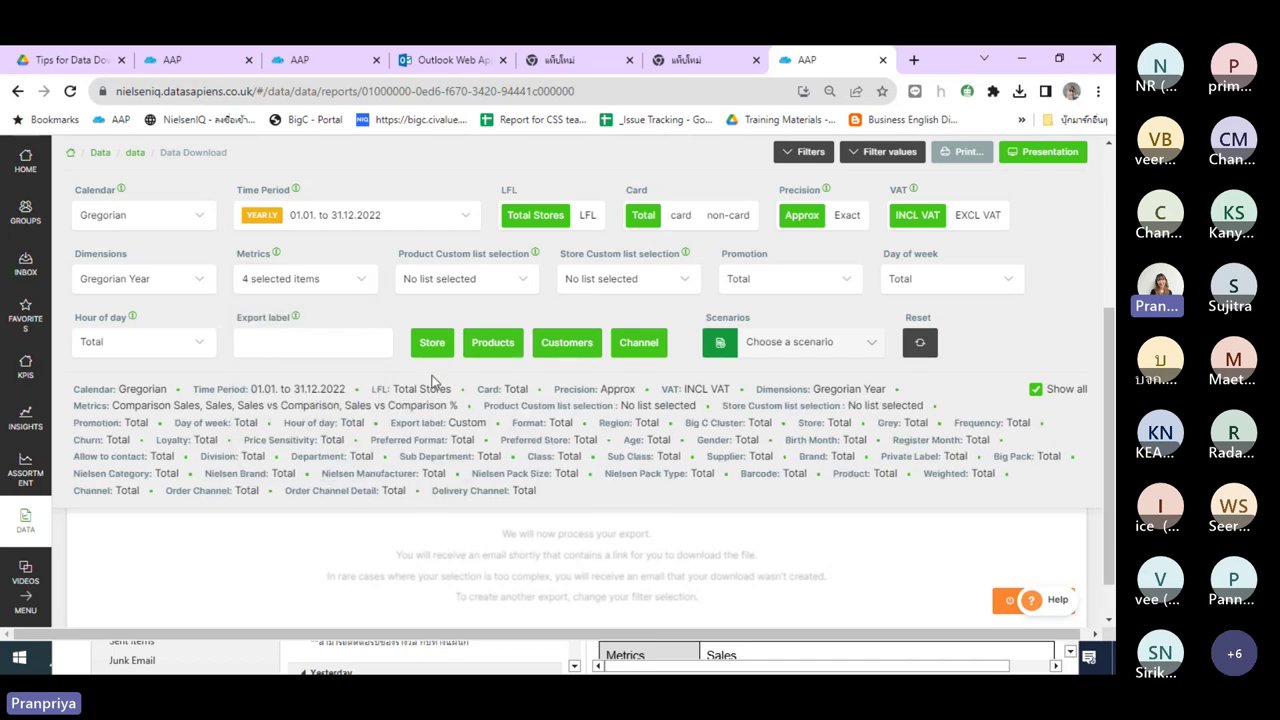
# Step: Reopen the Metrics list to review the remaining metric options
pyautogui.click(362, 280)
pyautogui.scroll(-3, 373, 440)
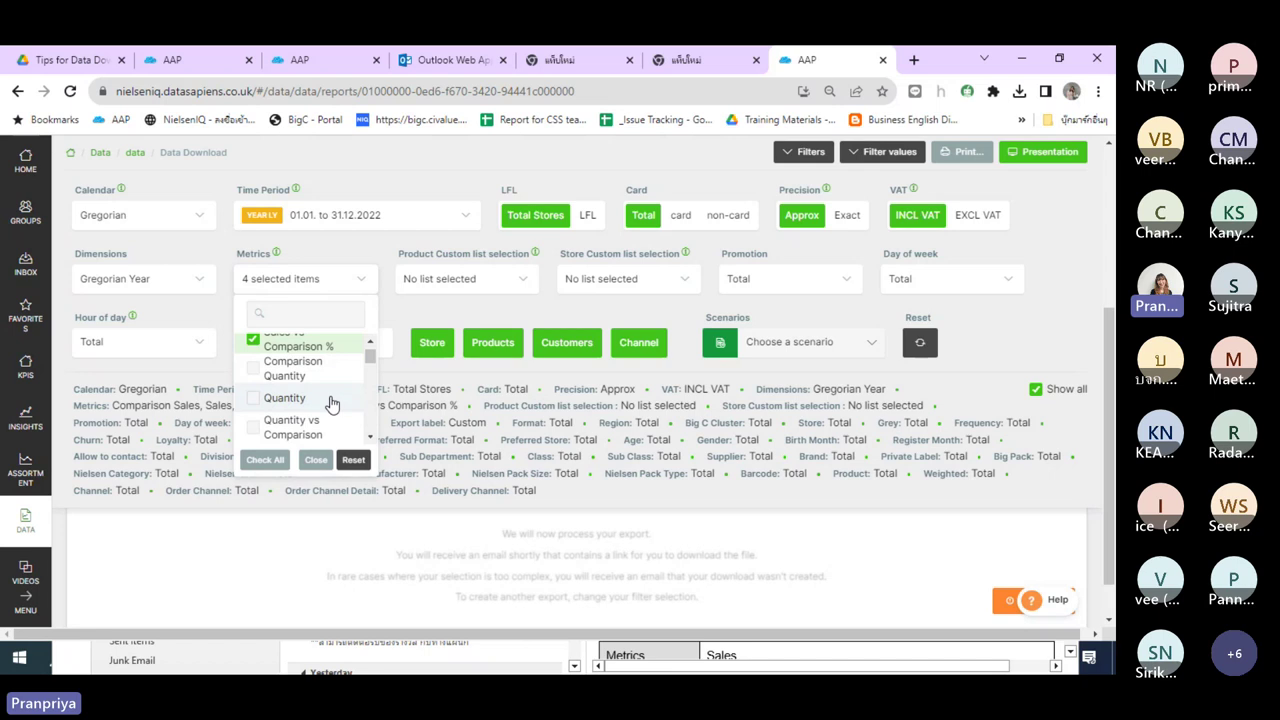
pyautogui.click(370, 438)
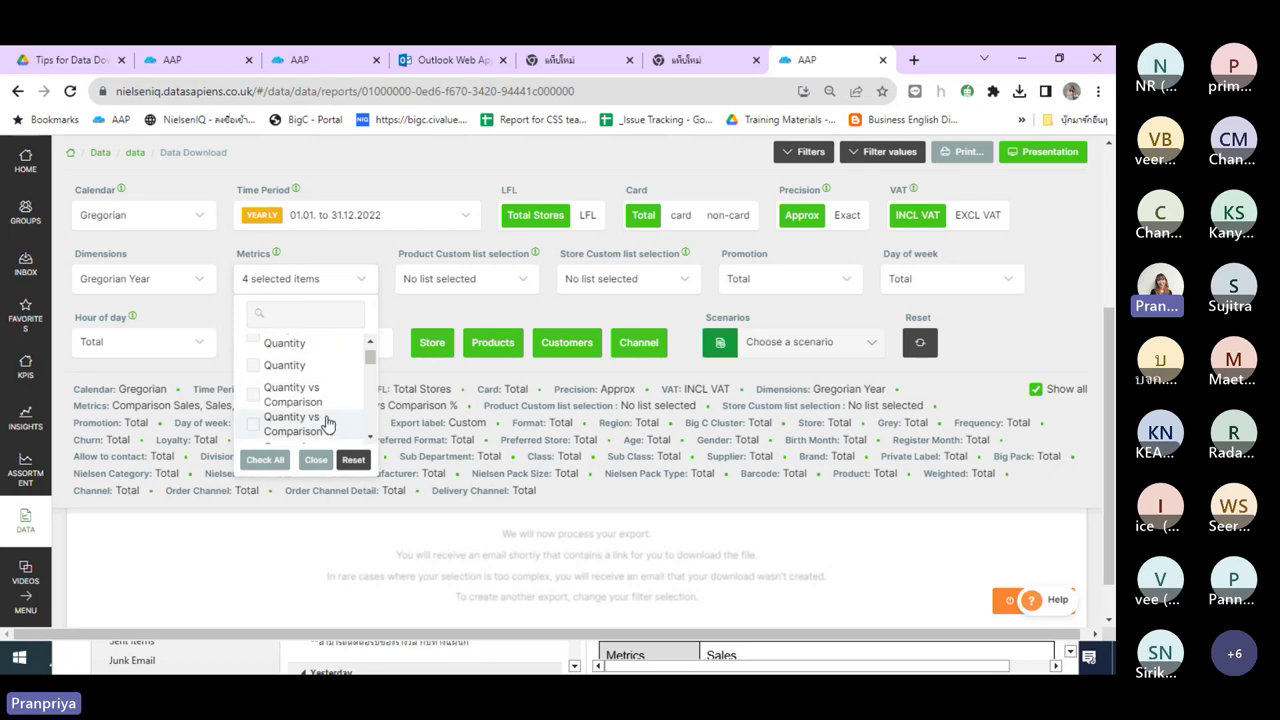
pyautogui.click(363, 285)
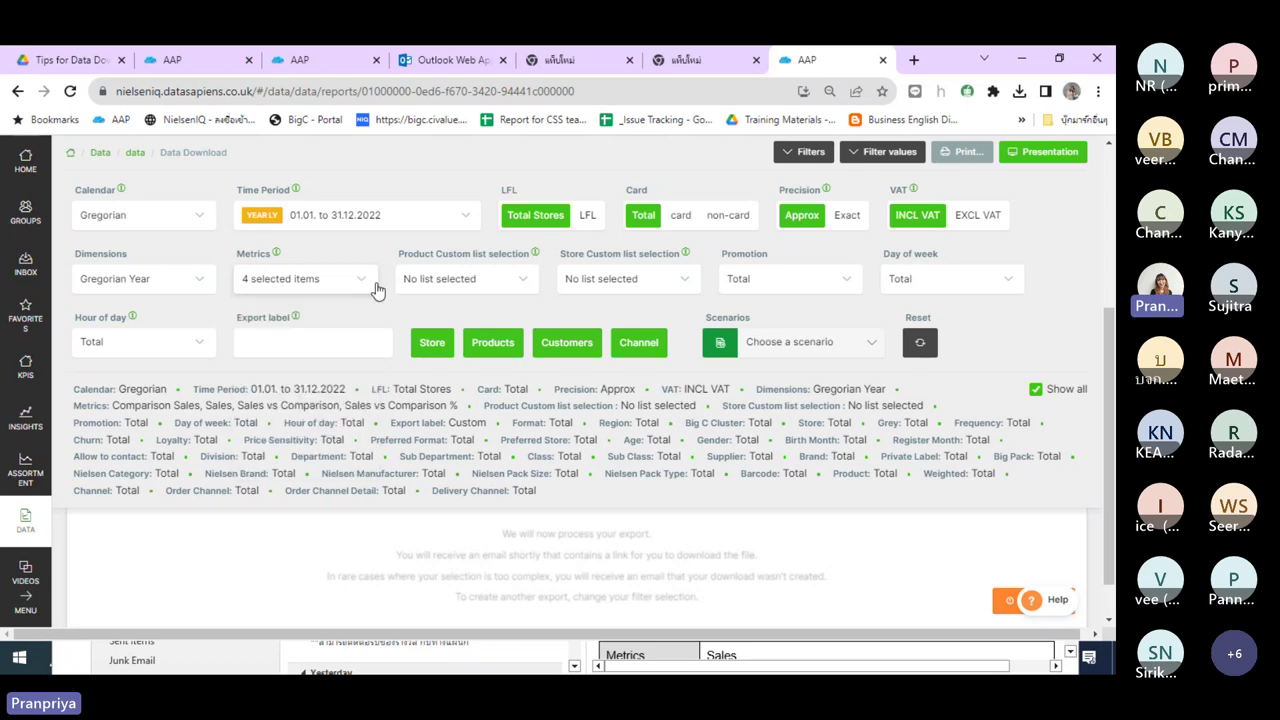
# Step: Add the product Class filter 05506001 - BREAD, found by searching 'brea'
pyautogui.click(500, 343)
pyautogui.scroll(-1, 600, 455)
pyautogui.moveTo(632, 468); pyautogui.dragTo(633, 440)
pyautogui.click(495, 446)
pyautogui.write('brea')
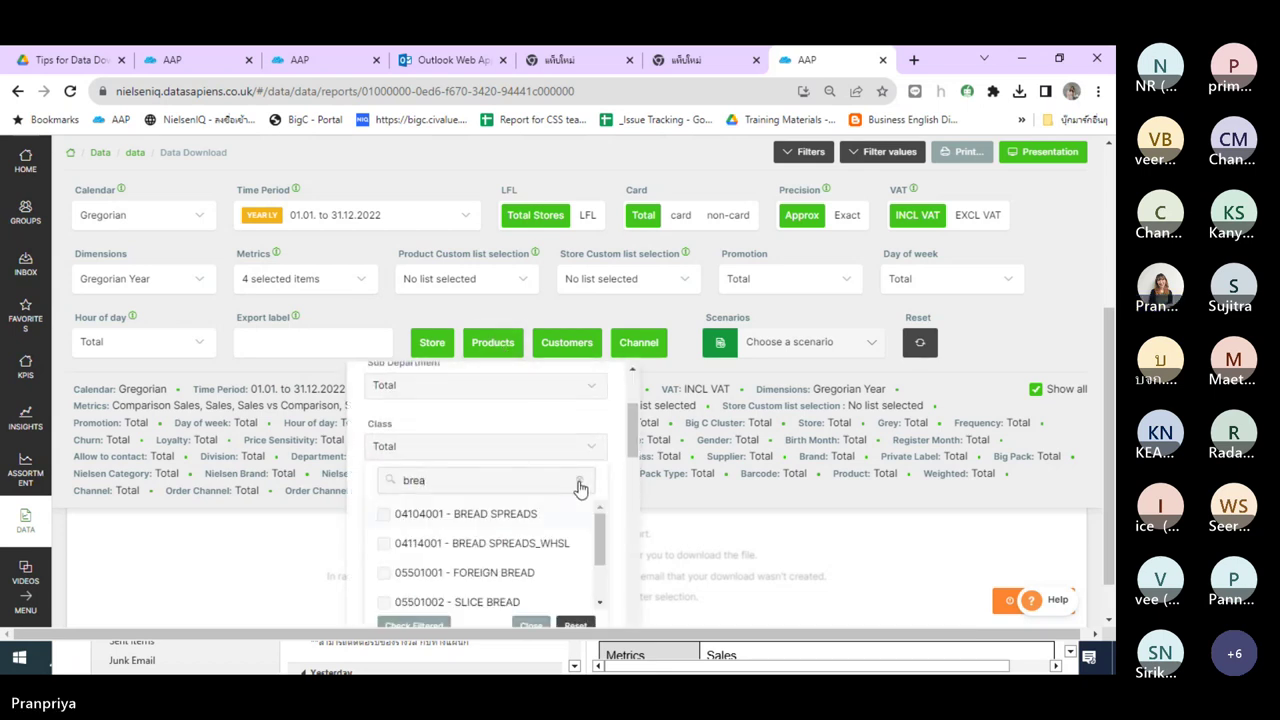
pyautogui.scroll(-2, 520, 590)
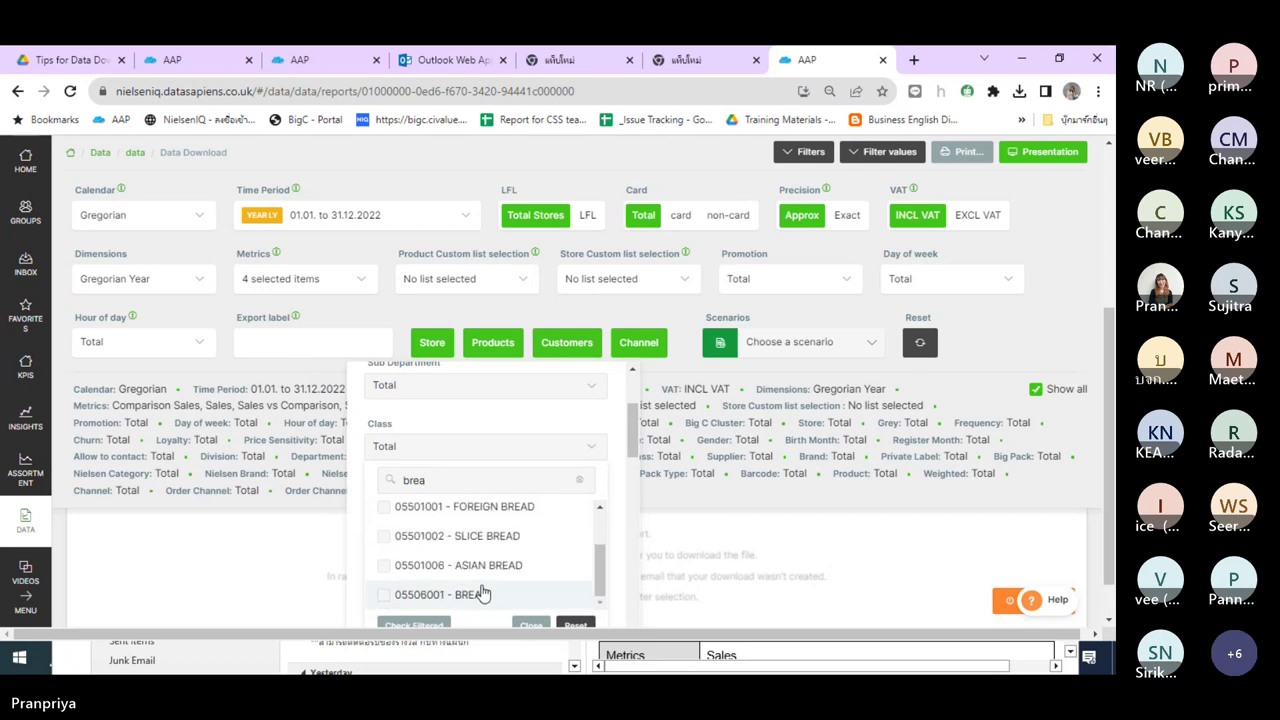
pyautogui.click(488, 594)
pyautogui.click(531, 625)
pyautogui.click(493, 343)
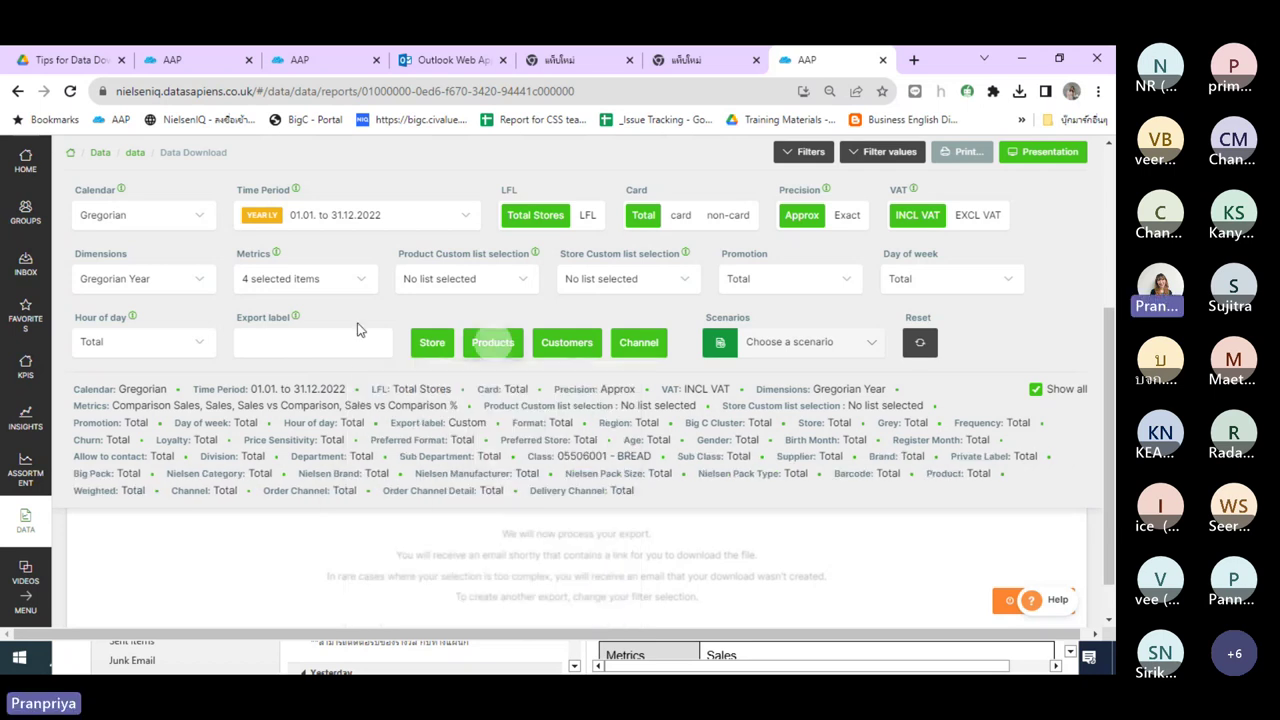
# Step: Recheck the dimensions list and product filters to confirm the BREAD class is set
pyautogui.click(163, 283)
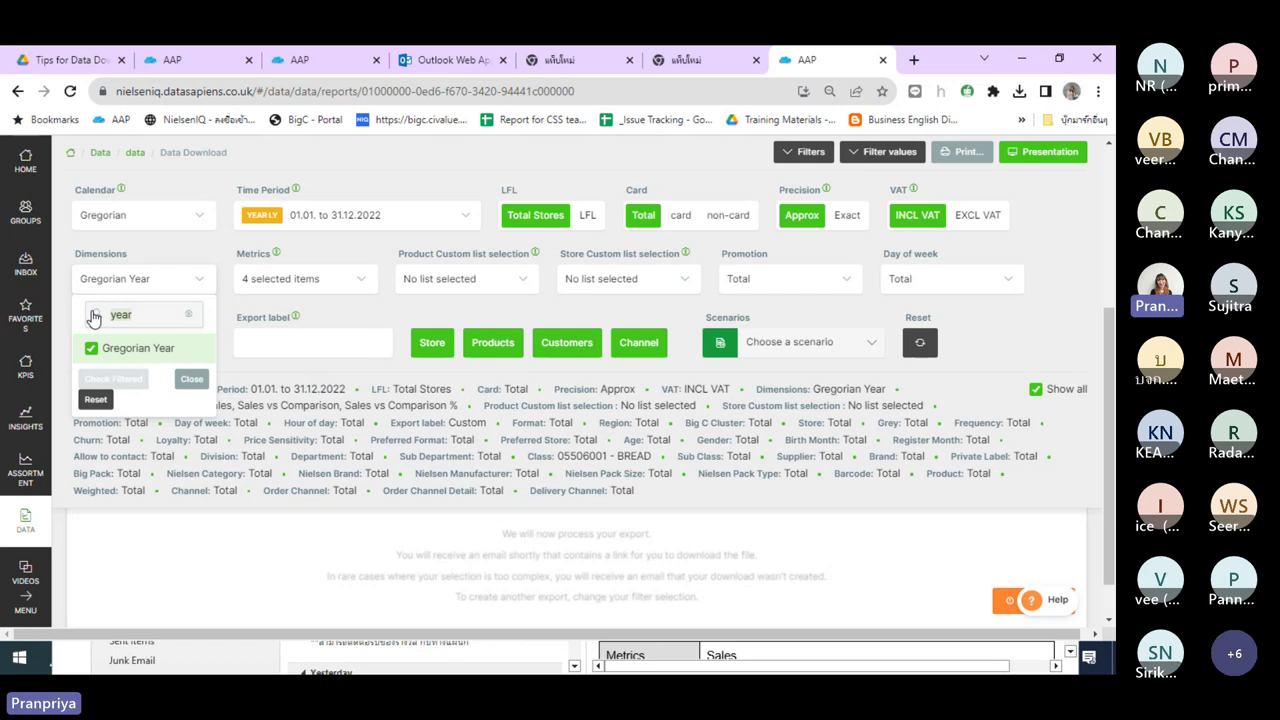
pyautogui.click(150, 279)
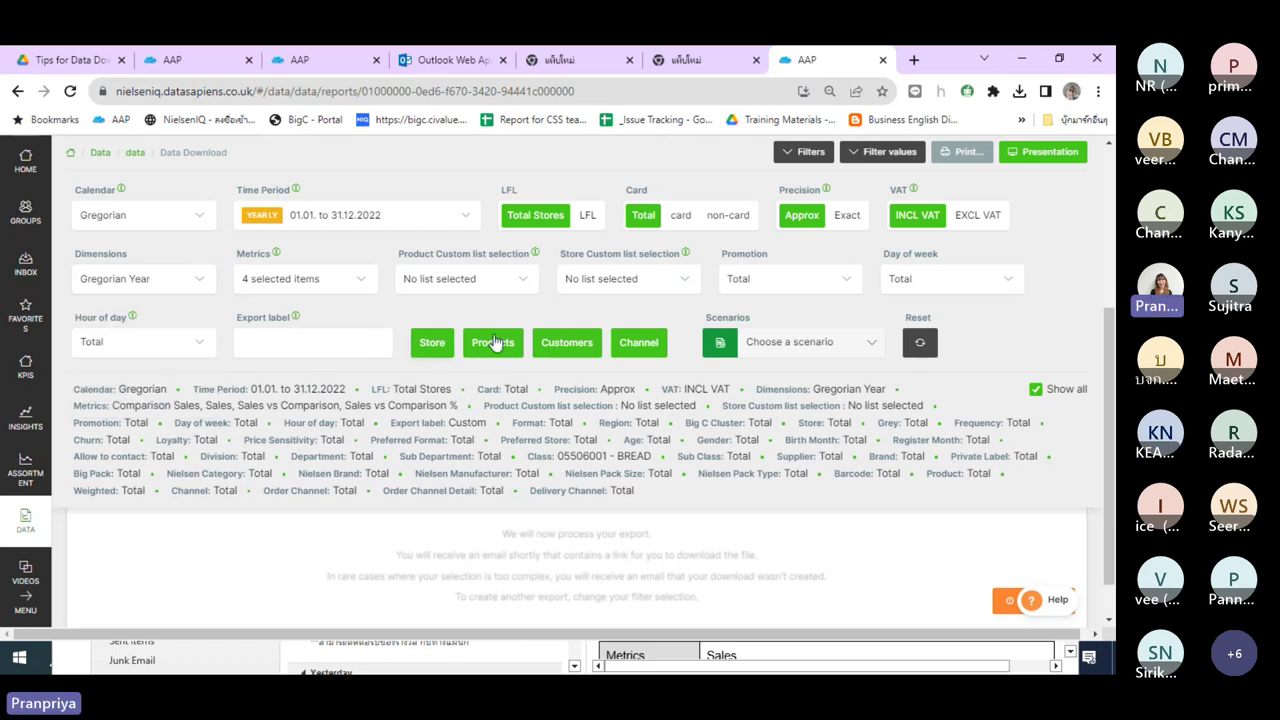
pyautogui.click(503, 348)
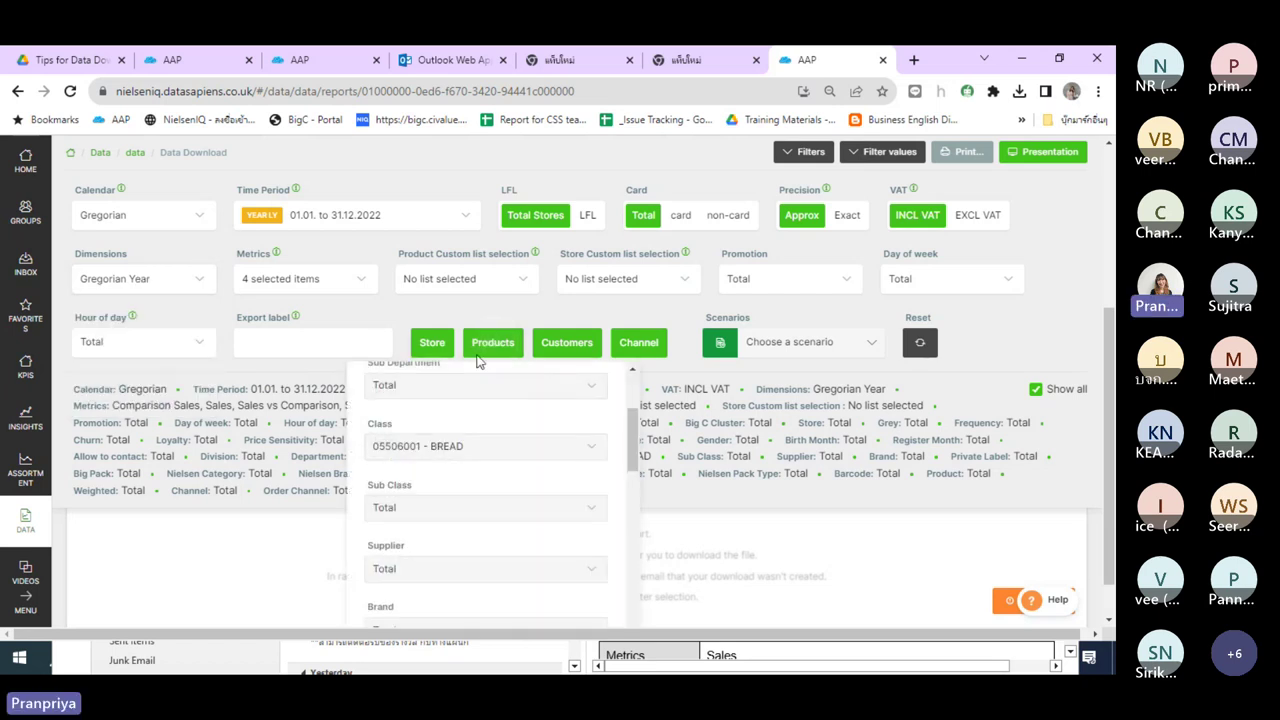
pyautogui.click(480, 350)
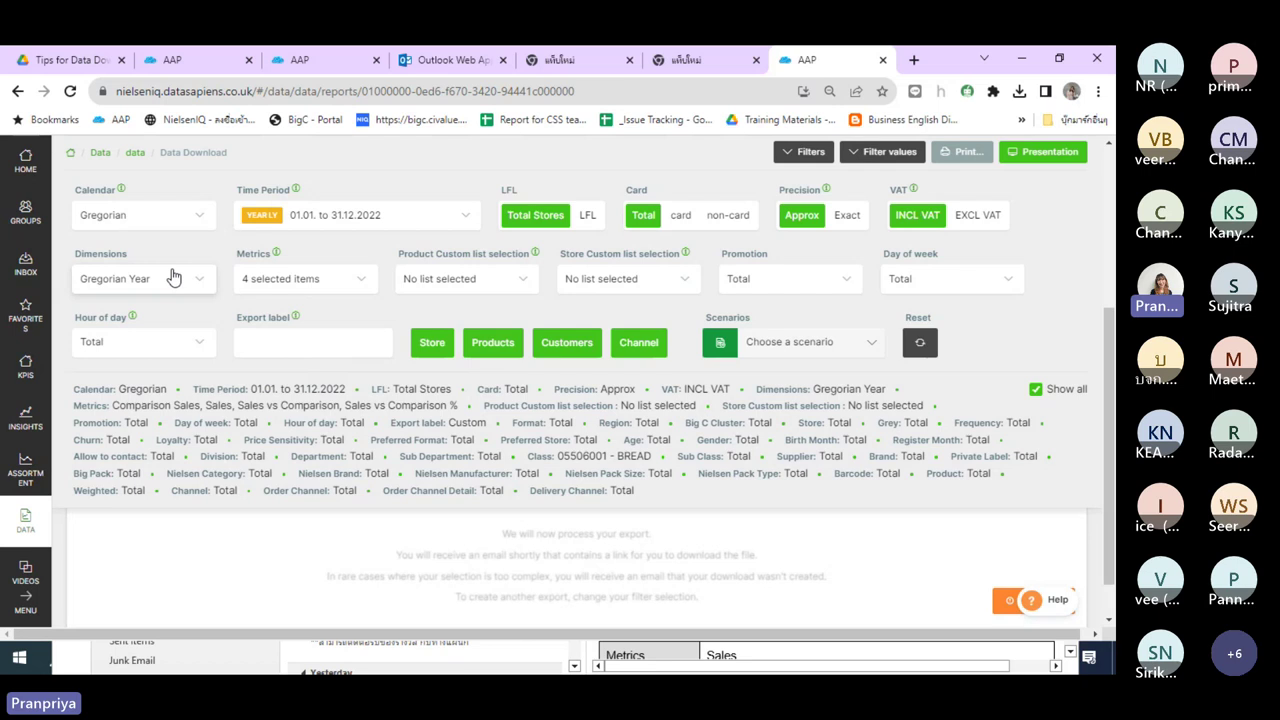
pyautogui.click(491, 346)
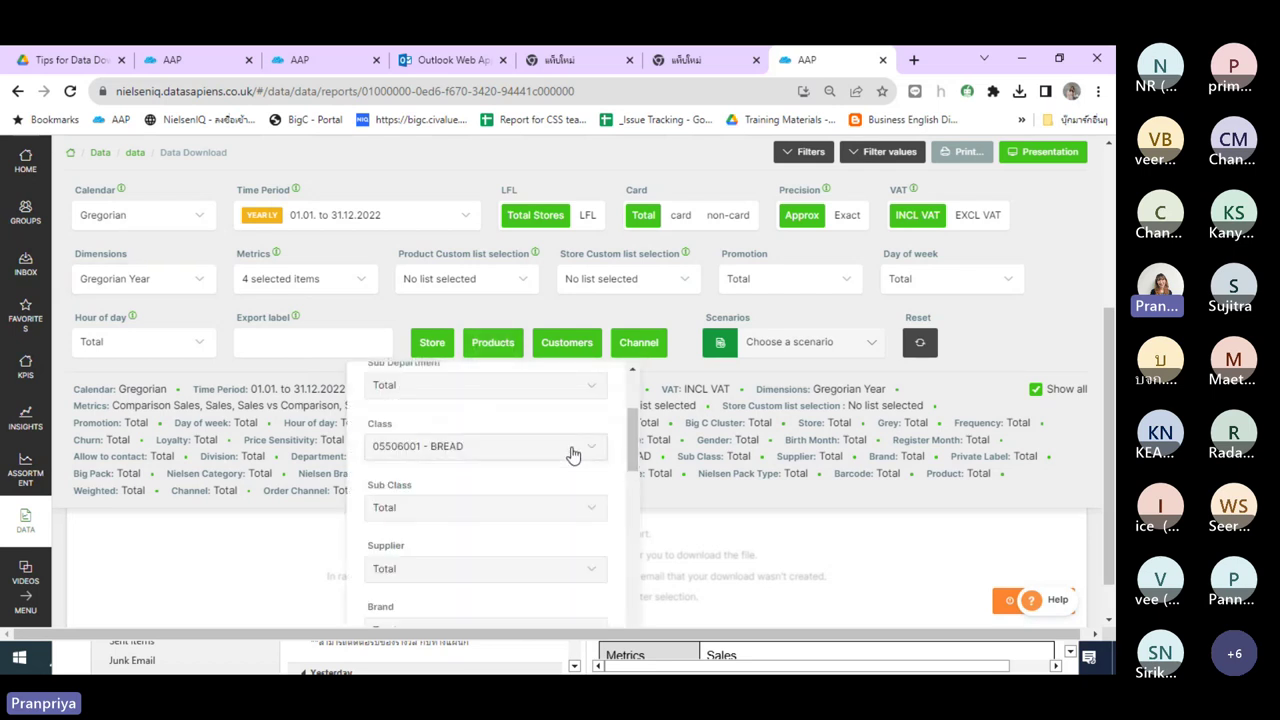
pyautogui.click(188, 285)
pyautogui.click(181, 285)
pyautogui.click(495, 342)
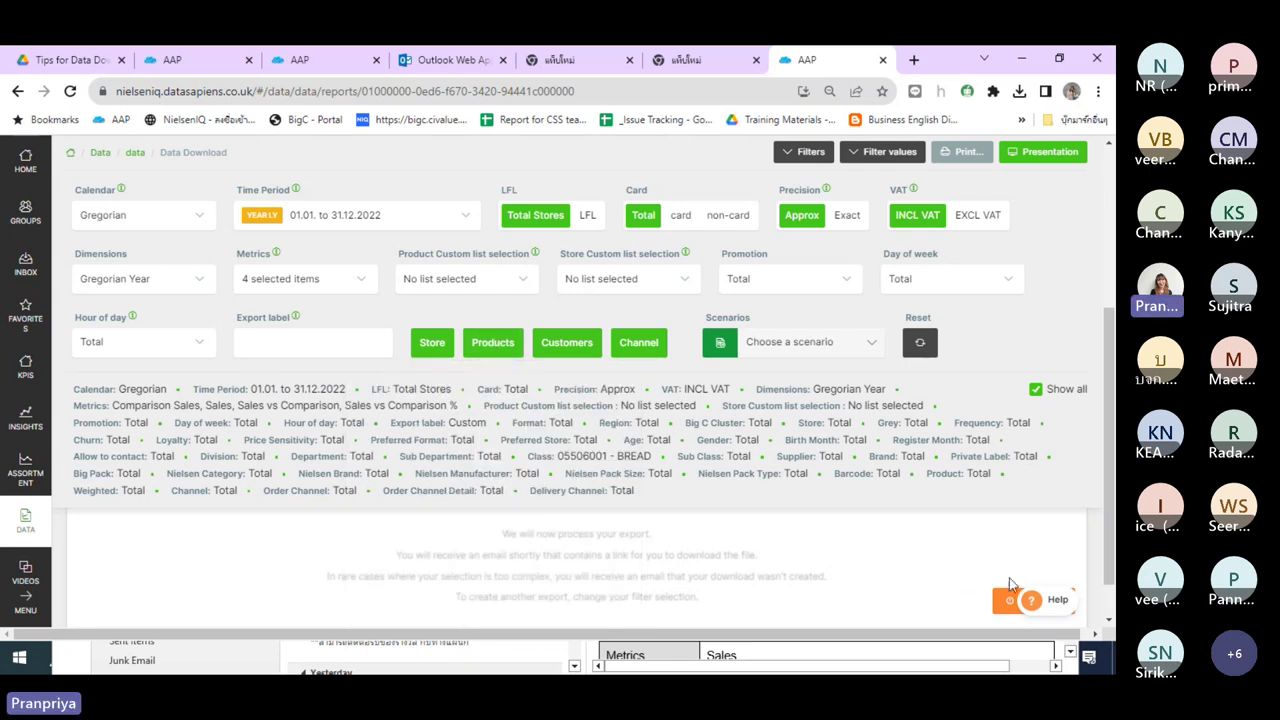
pyautogui.scroll(-1, 1005, 575)
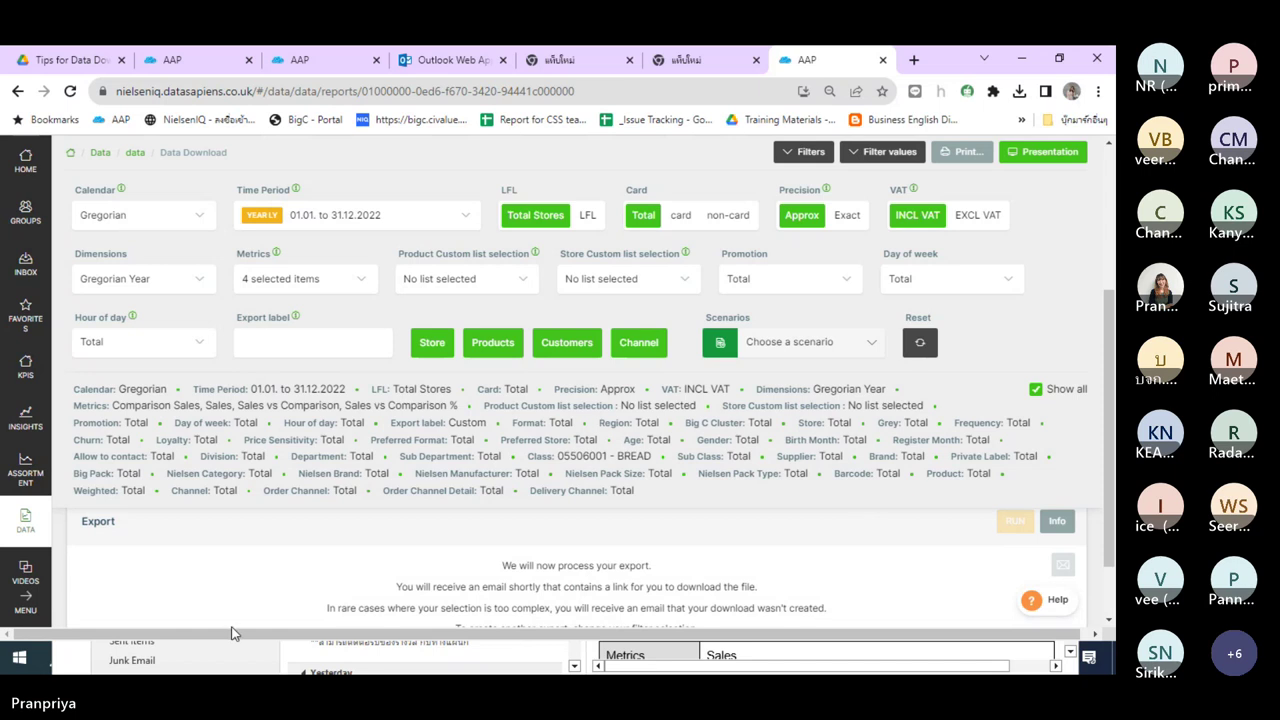
pyautogui.click(1019, 62)
# Step: Maximize Outlook and sync its folders via Send / Receive, checking Sent Items and Inbox
pyautogui.click(1018, 134)
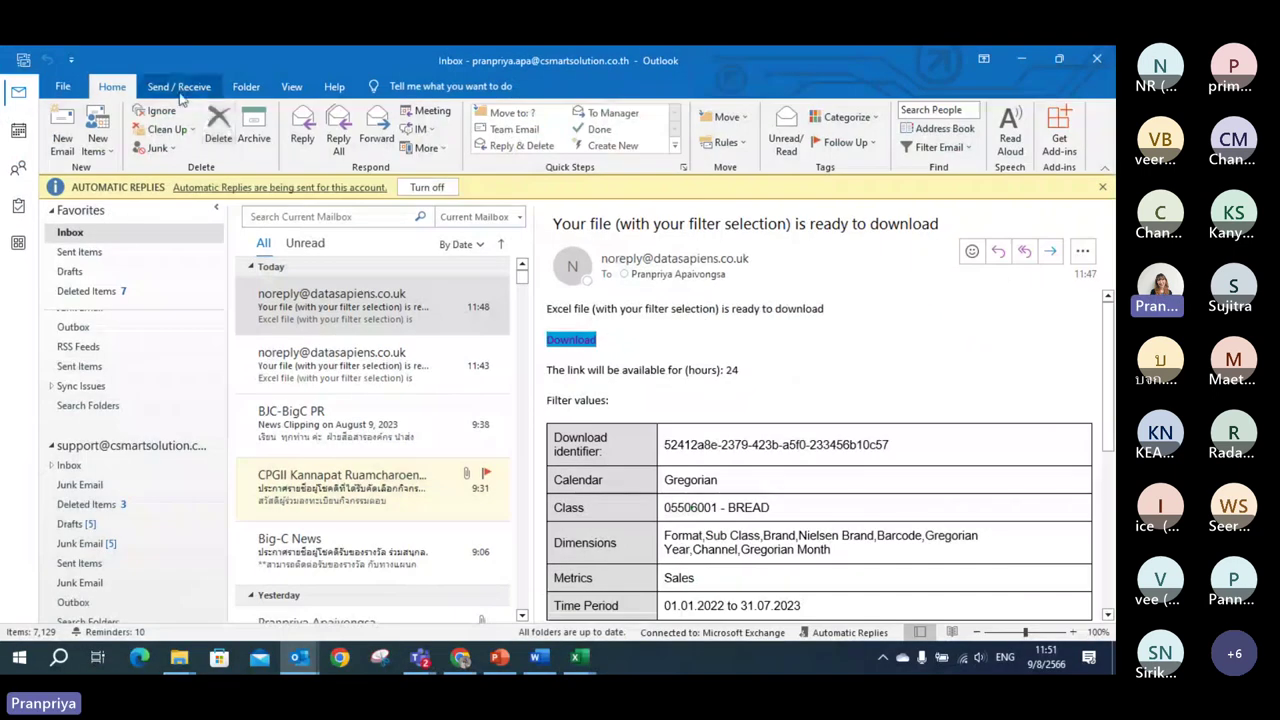
pyautogui.click(180, 87)
pyautogui.click(103, 255)
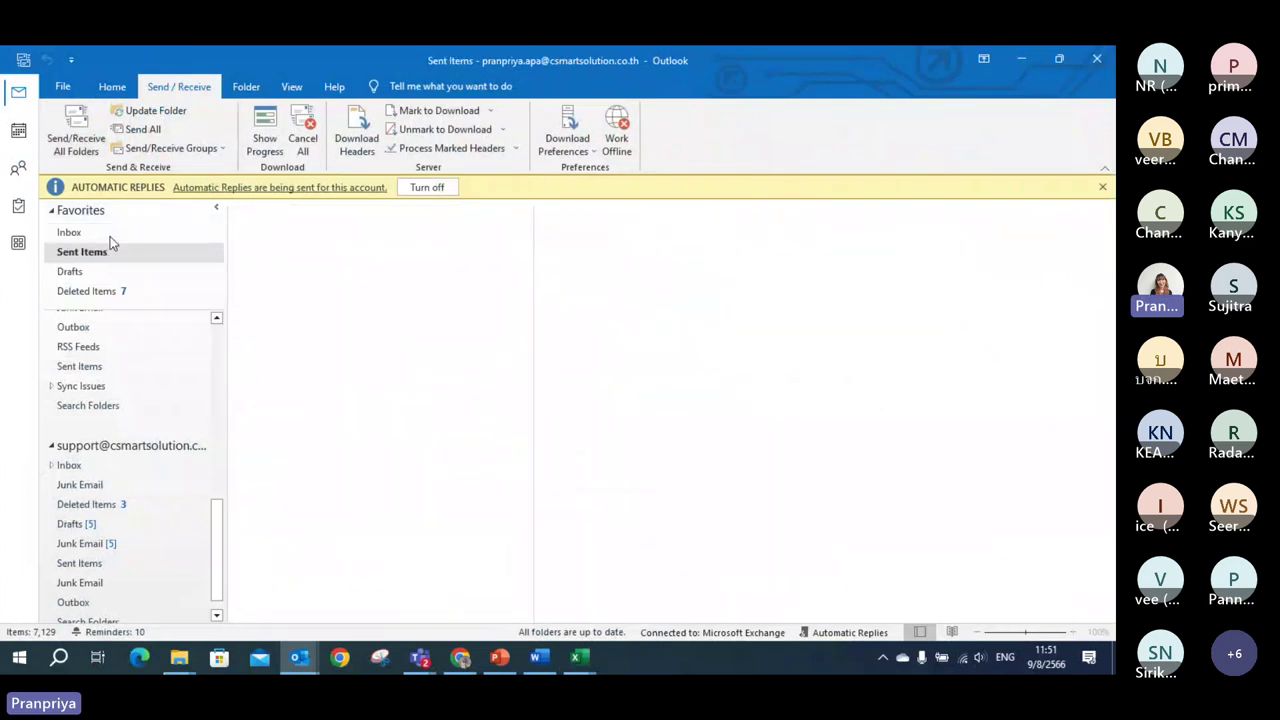
pyautogui.click(112, 235)
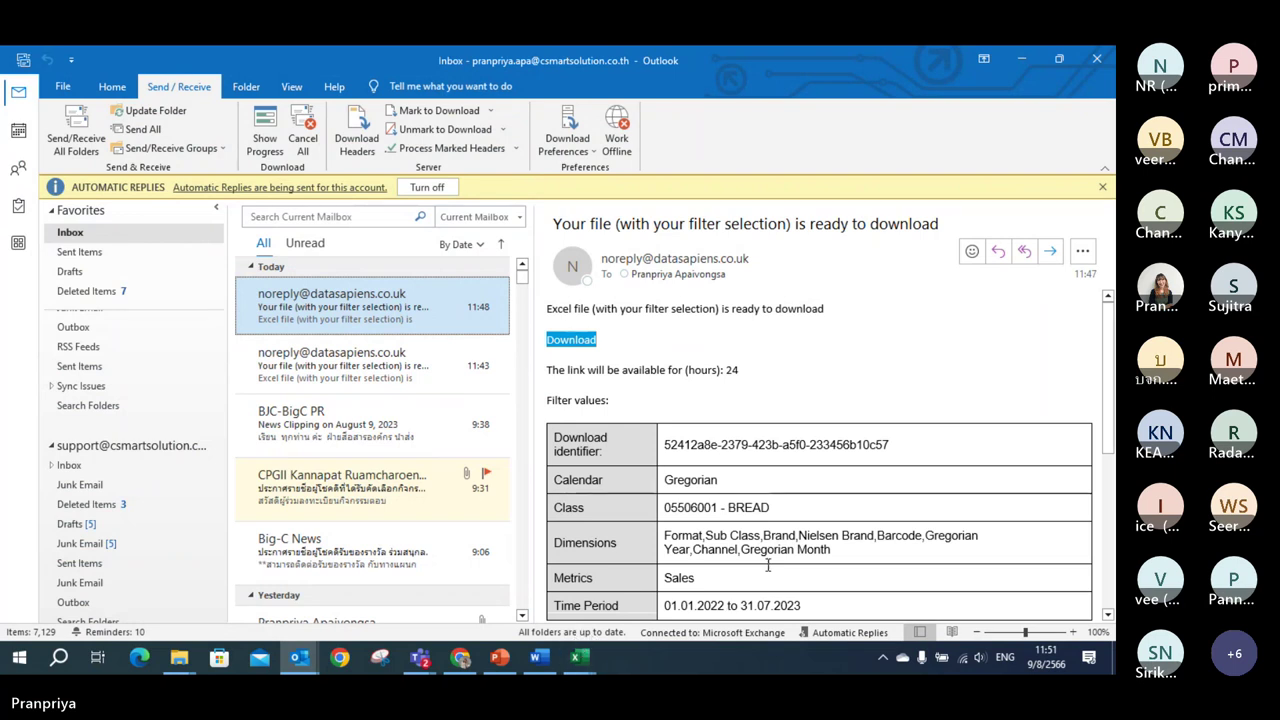
pyautogui.scroll(-2, 768, 565)
# Step: Bring back the AAP Data Download page and review the filter selection form
pyautogui.scroll(2, 768, 565)
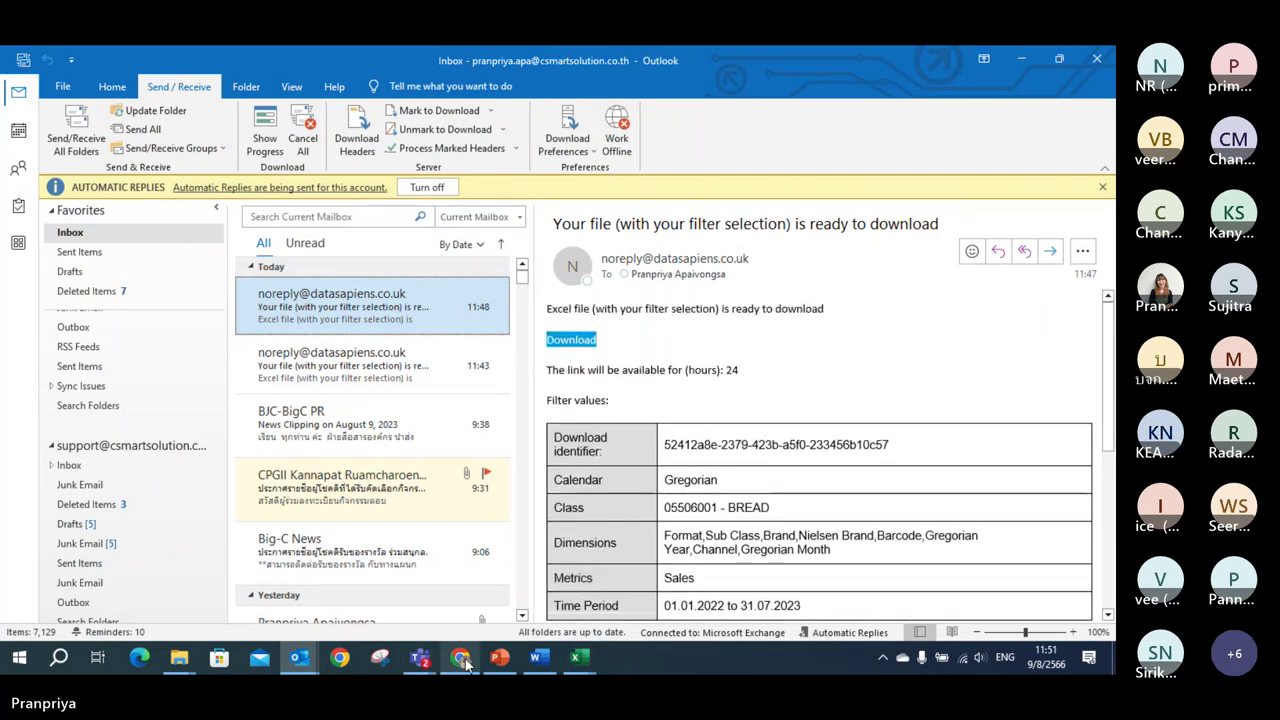
pyautogui.moveTo(465, 664)
pyautogui.click(455, 590)
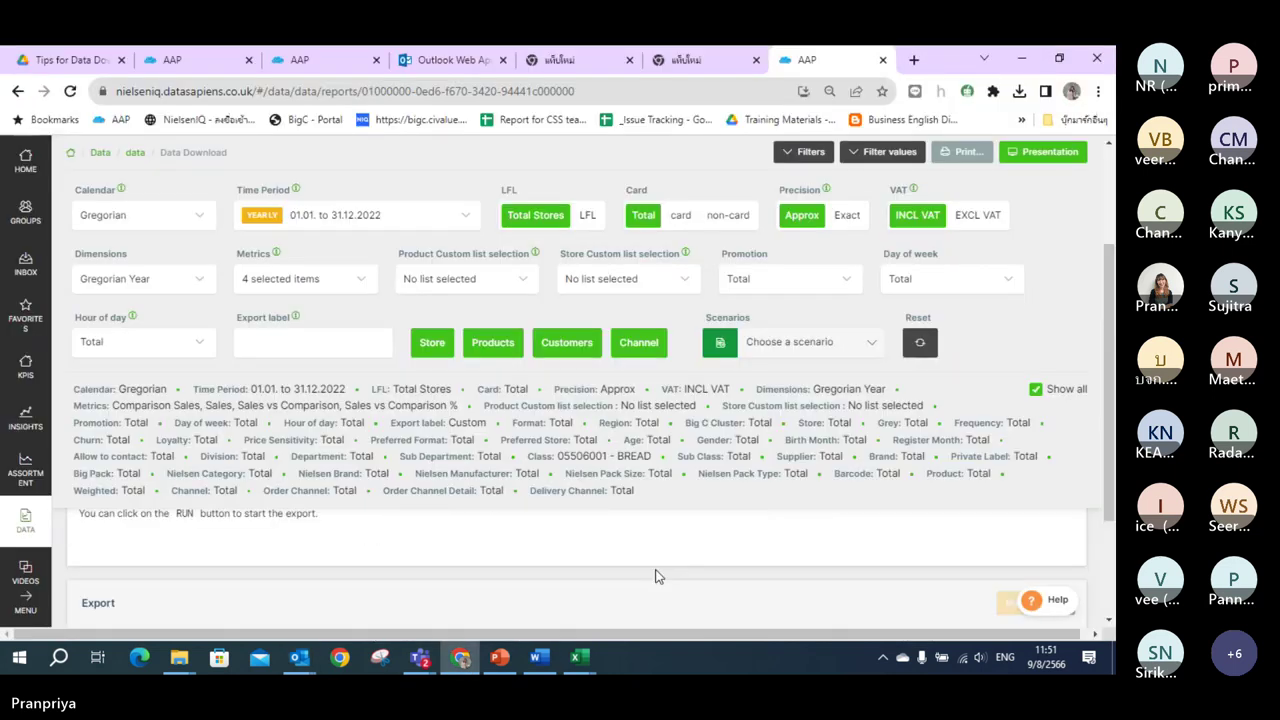
pyautogui.click(806, 152)
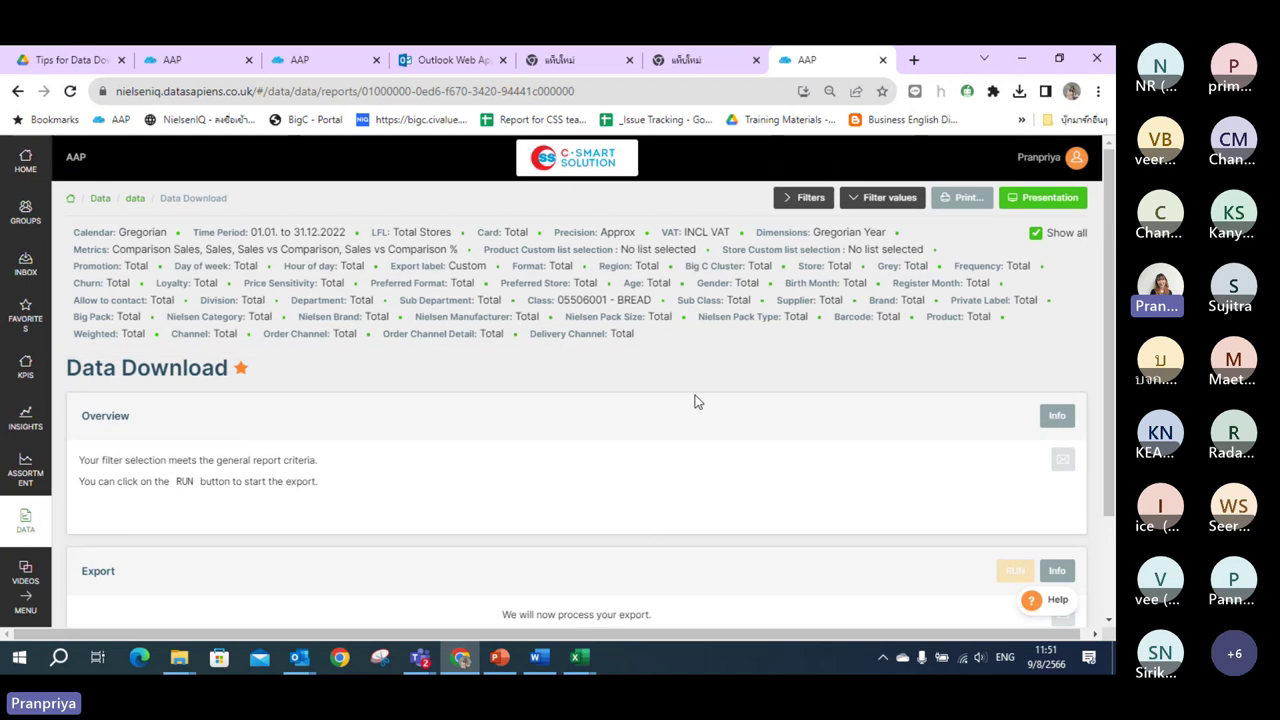
pyautogui.click(798, 198)
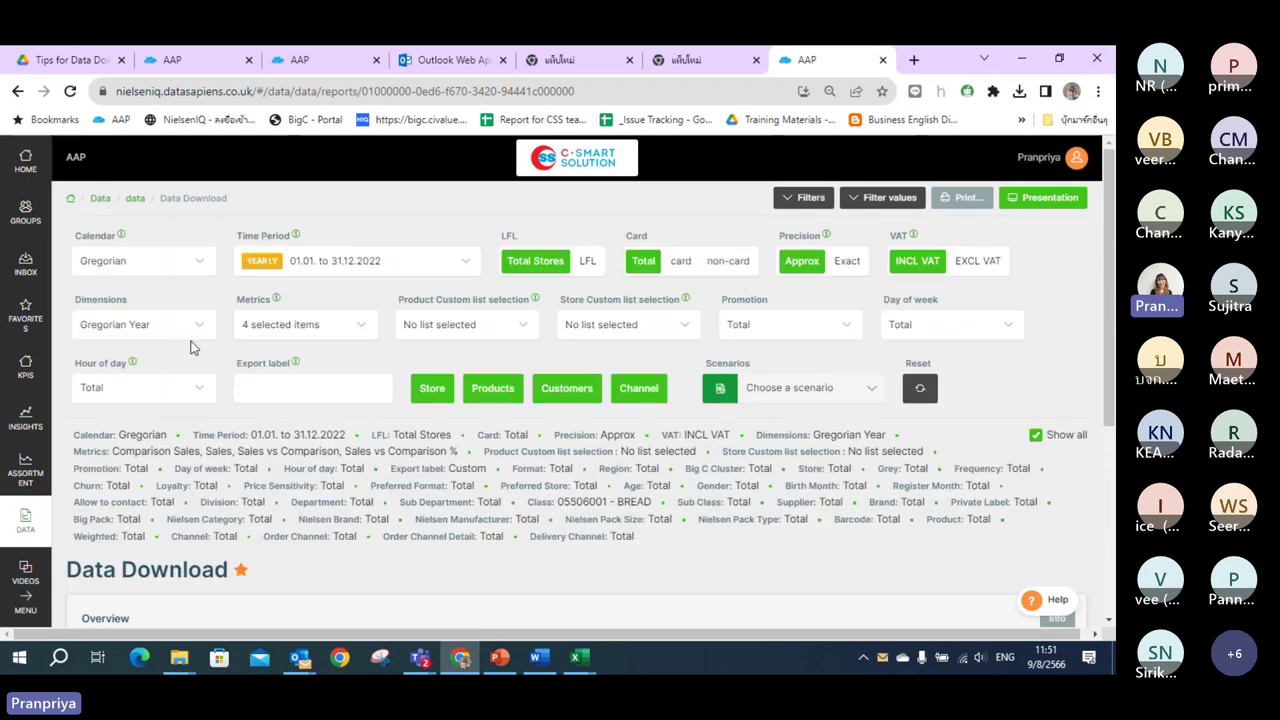
pyautogui.scroll(-1, 626, 520)
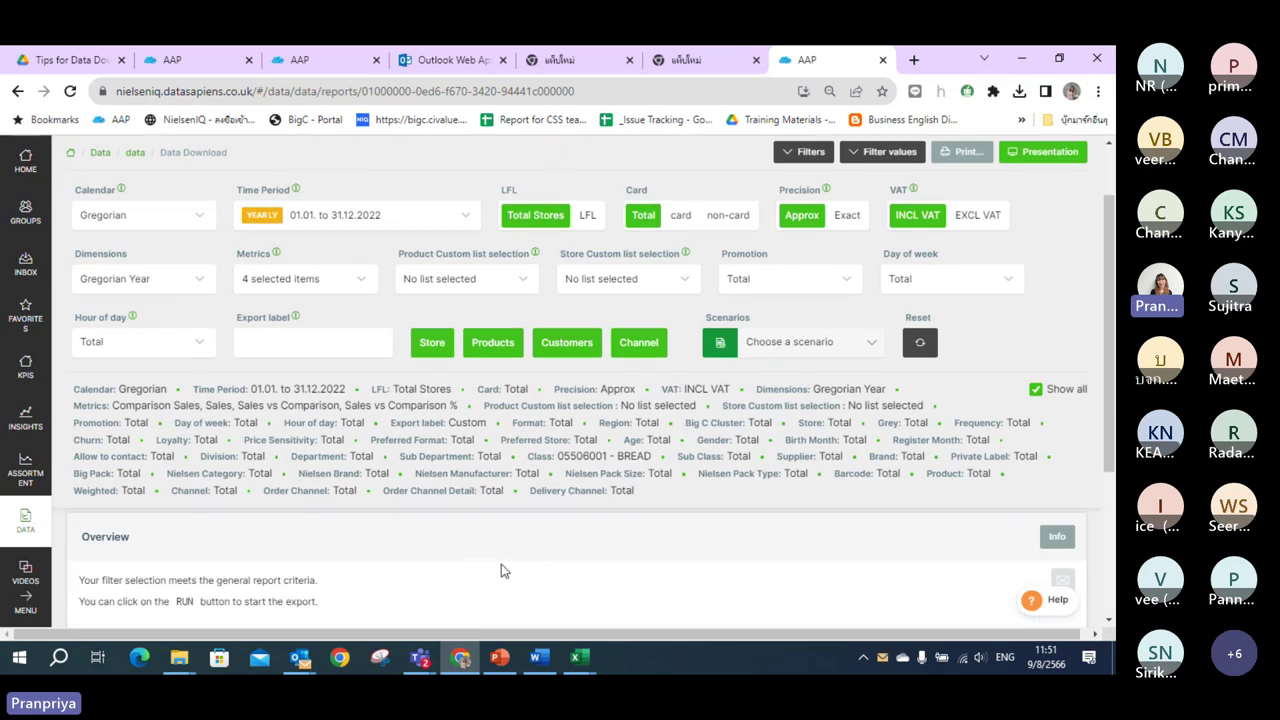
pyautogui.scroll(-2, 501, 570)
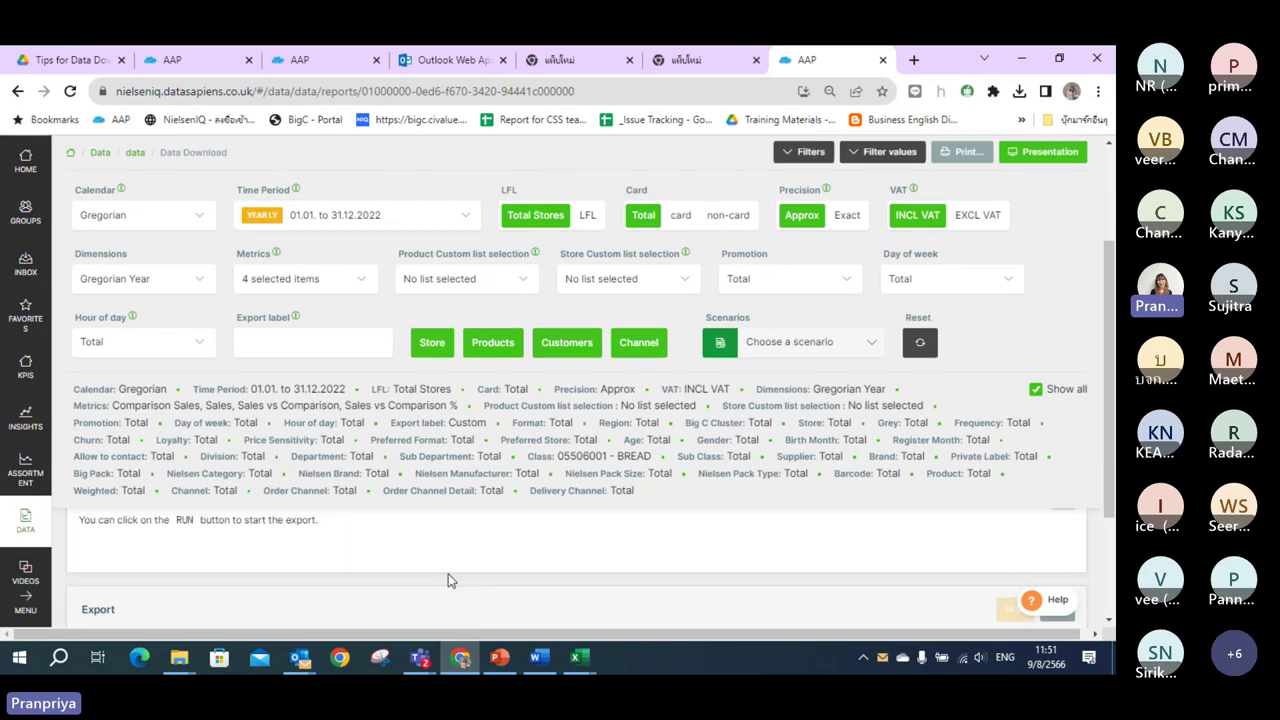
pyautogui.scroll(-2, 450, 576)
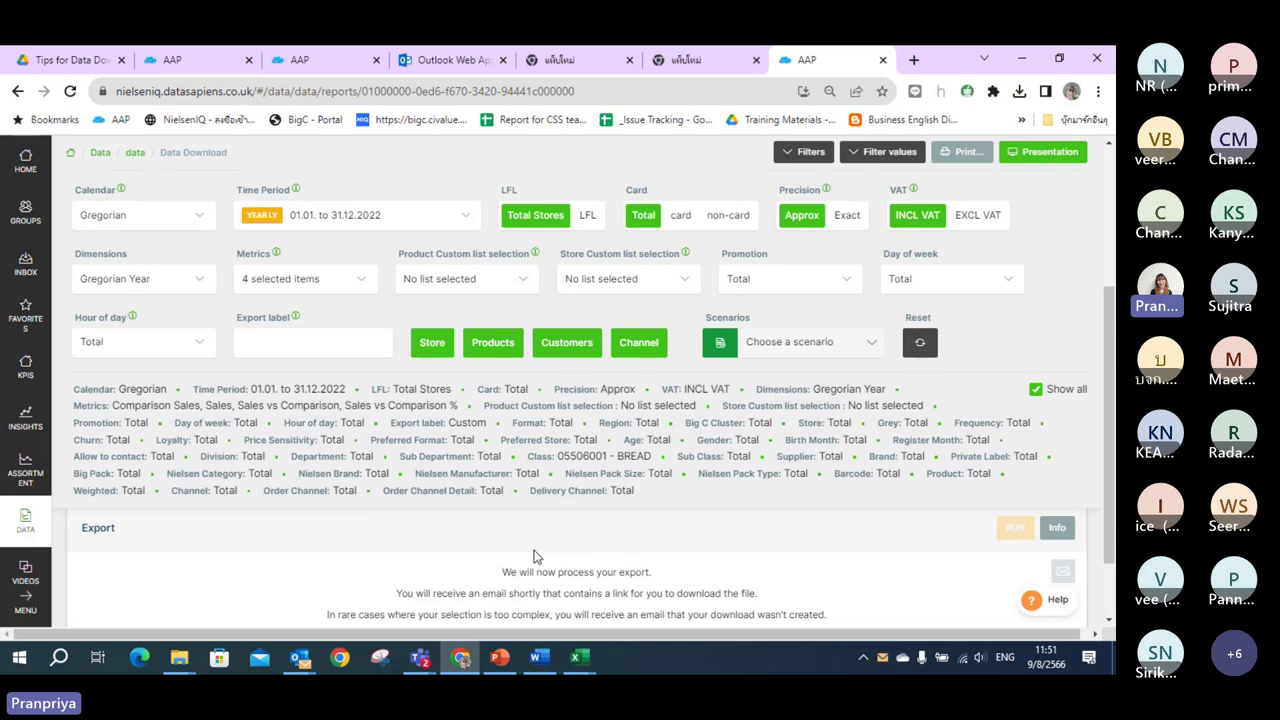
# Step: Confirm the export submission message, then open the newest 11:52 download email in Outlook
pyautogui.moveTo(482, 579); pyautogui.dragTo(694, 589)
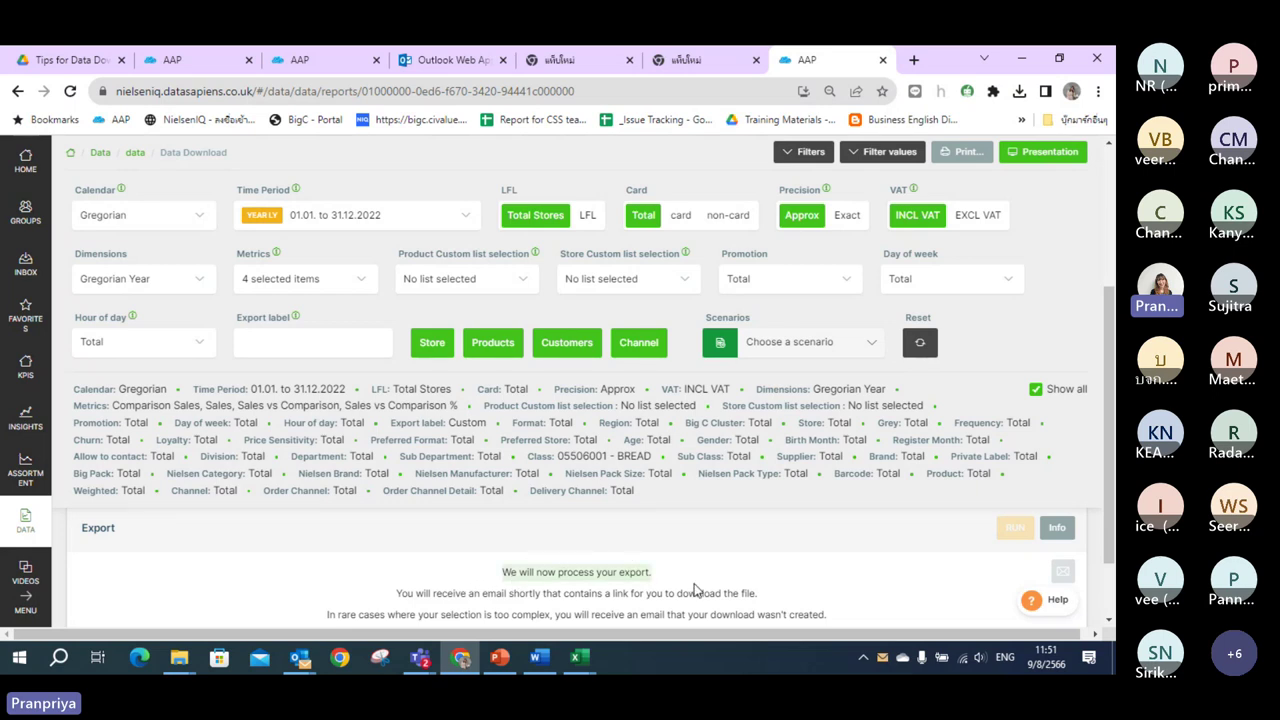
pyautogui.click(625, 552)
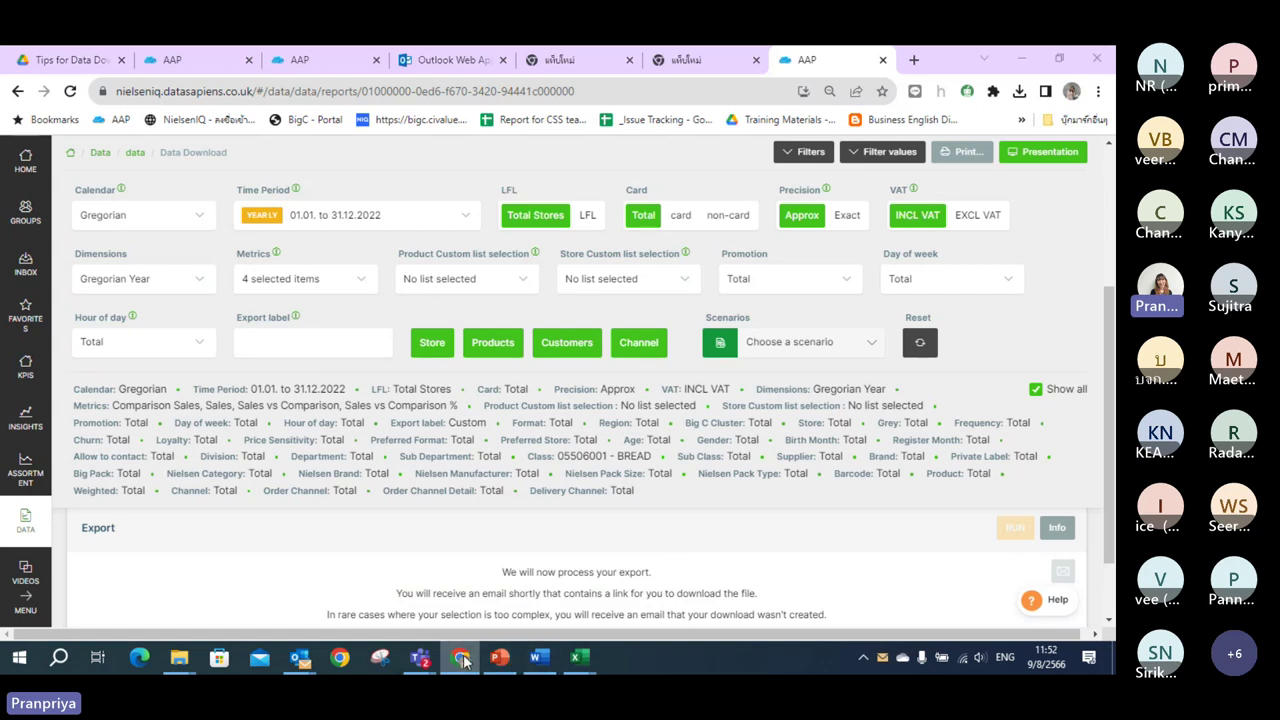
pyautogui.hotkey('alt', 'Tab')
pyautogui.press('Up')
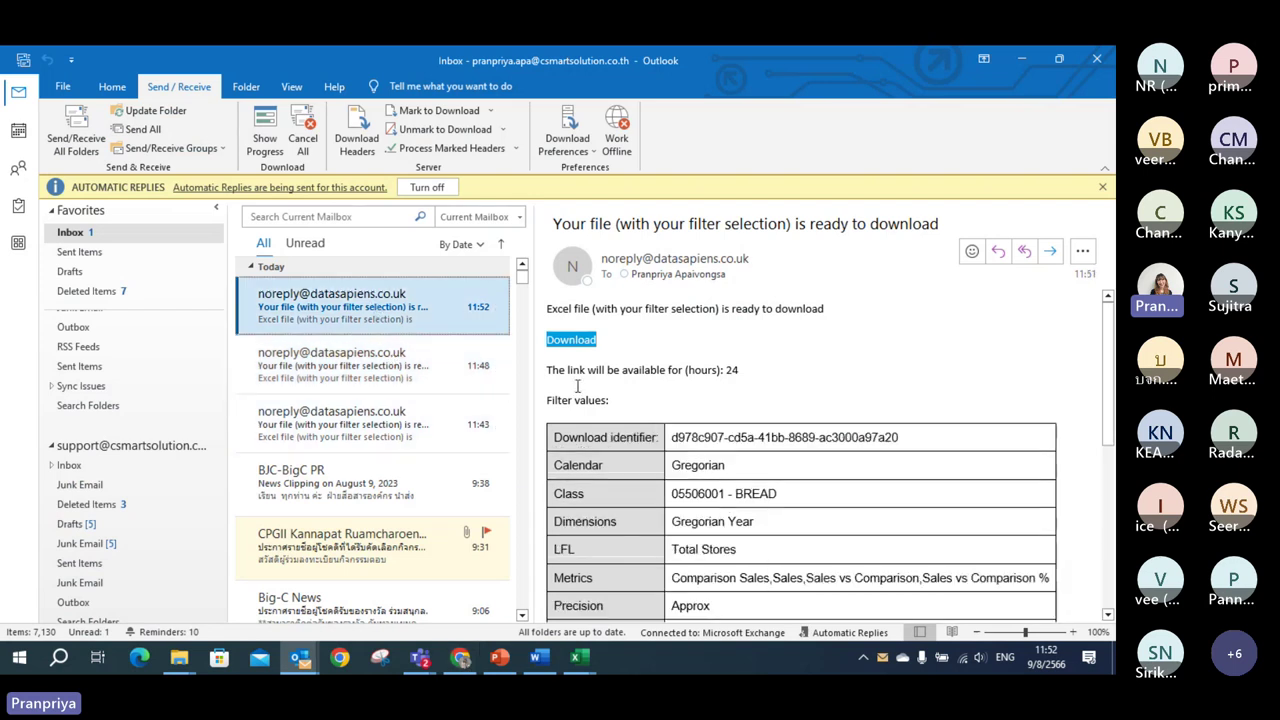
# Step: Download the yearly BREAD export from the email and open the newest .xlsx in Excel
pyautogui.click(568, 341)
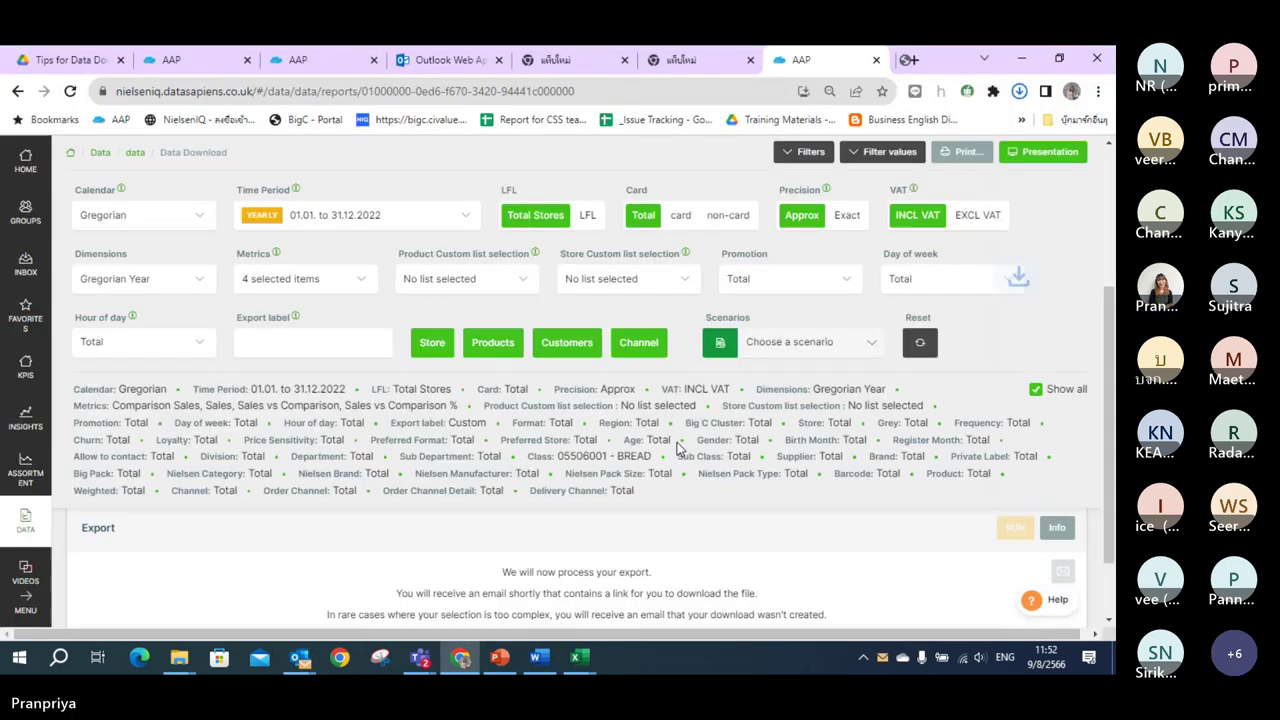
pyautogui.click(1019, 91)
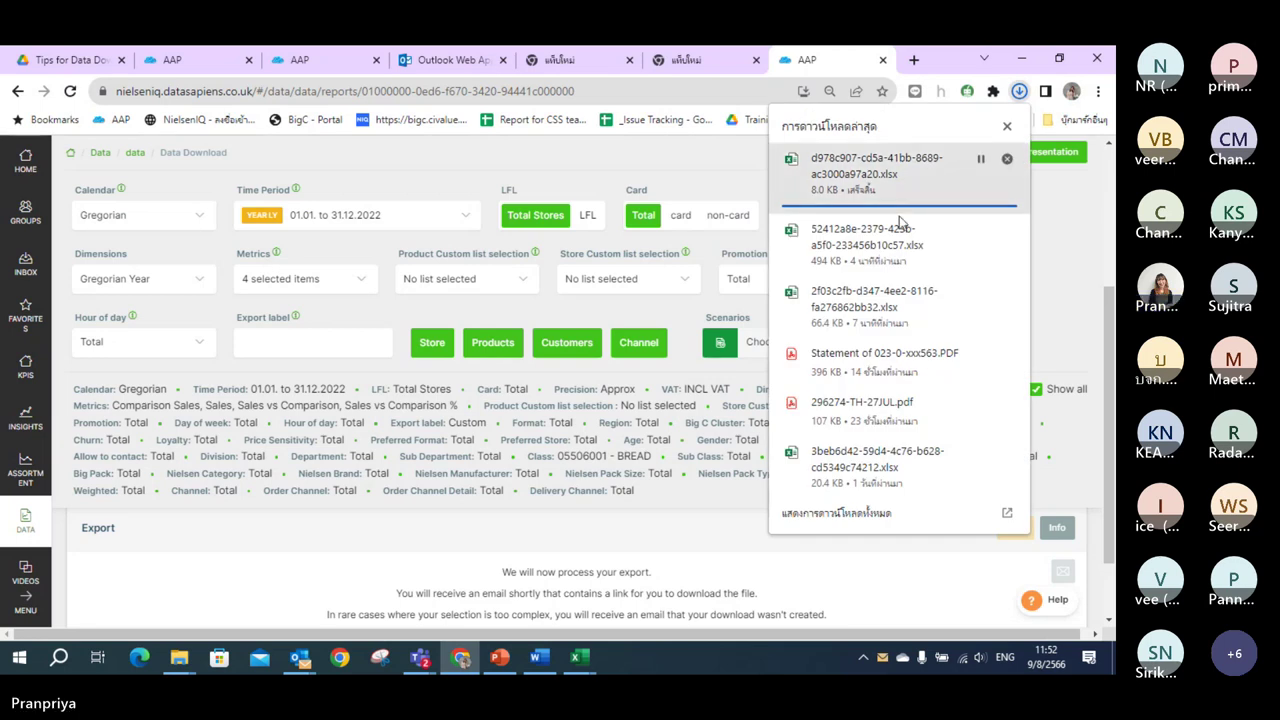
pyautogui.click(981, 230)
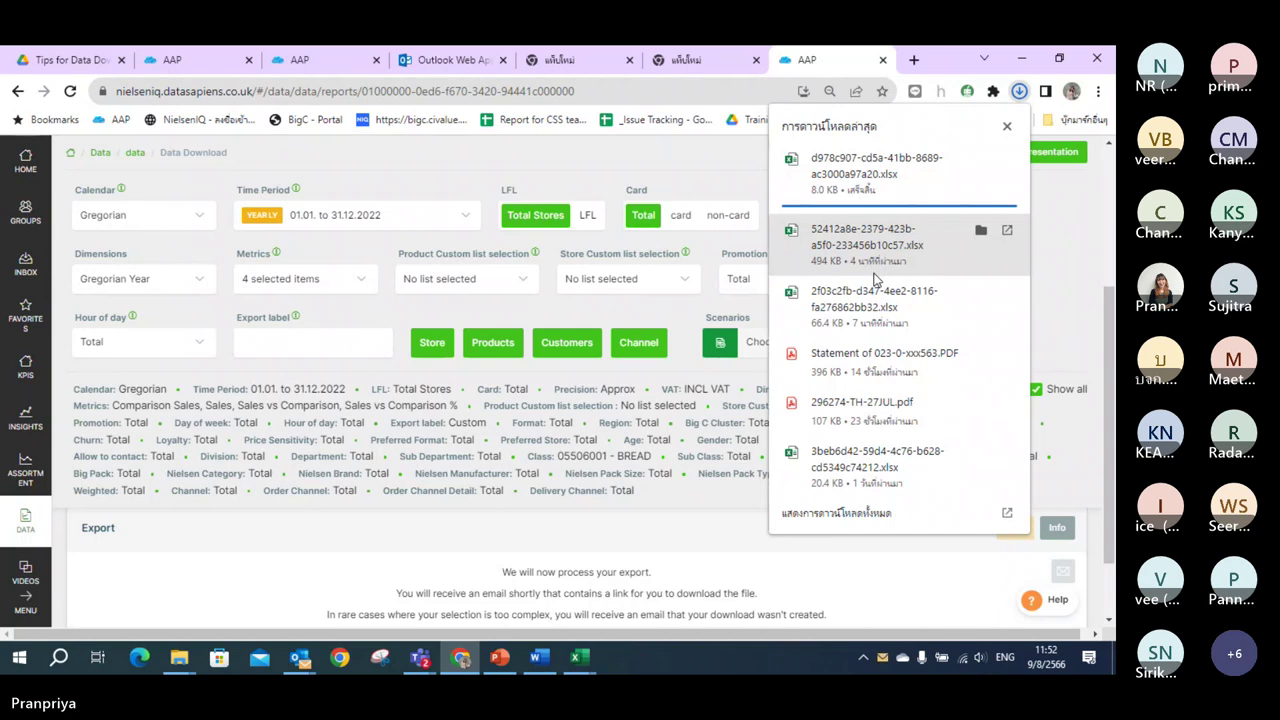
pyautogui.click(981, 230)
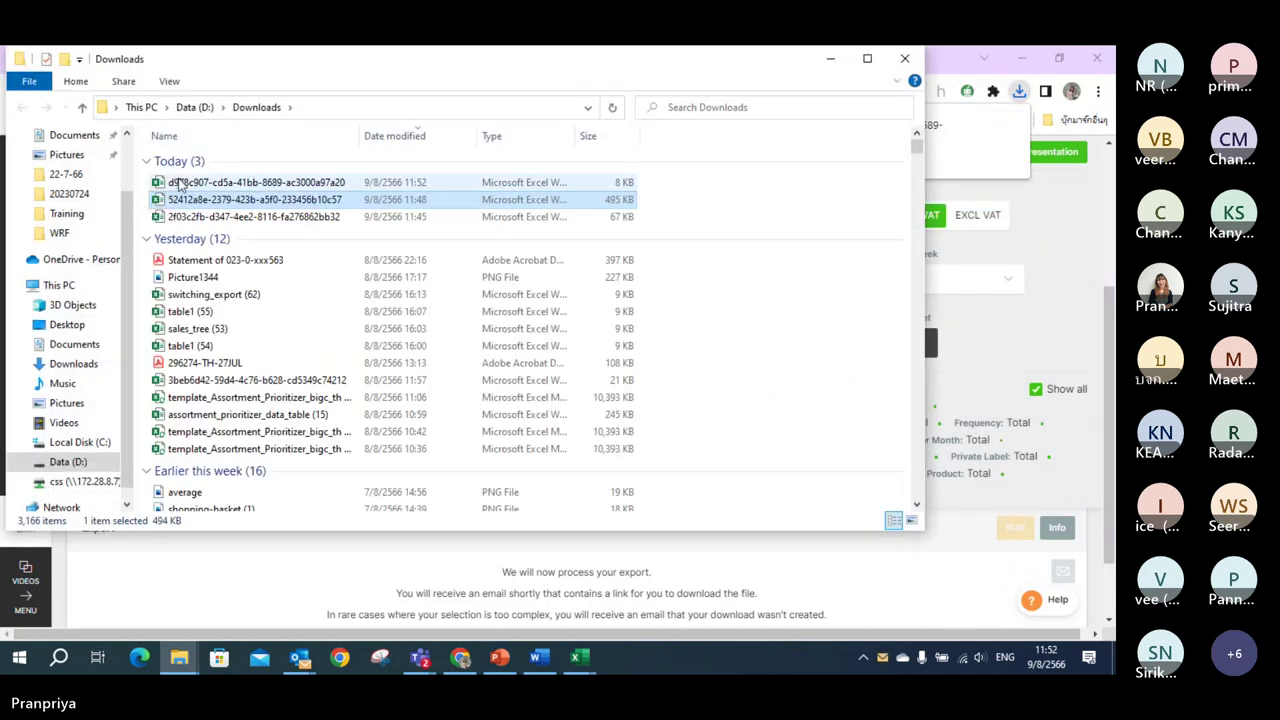
pyautogui.doubleClick(178, 183)
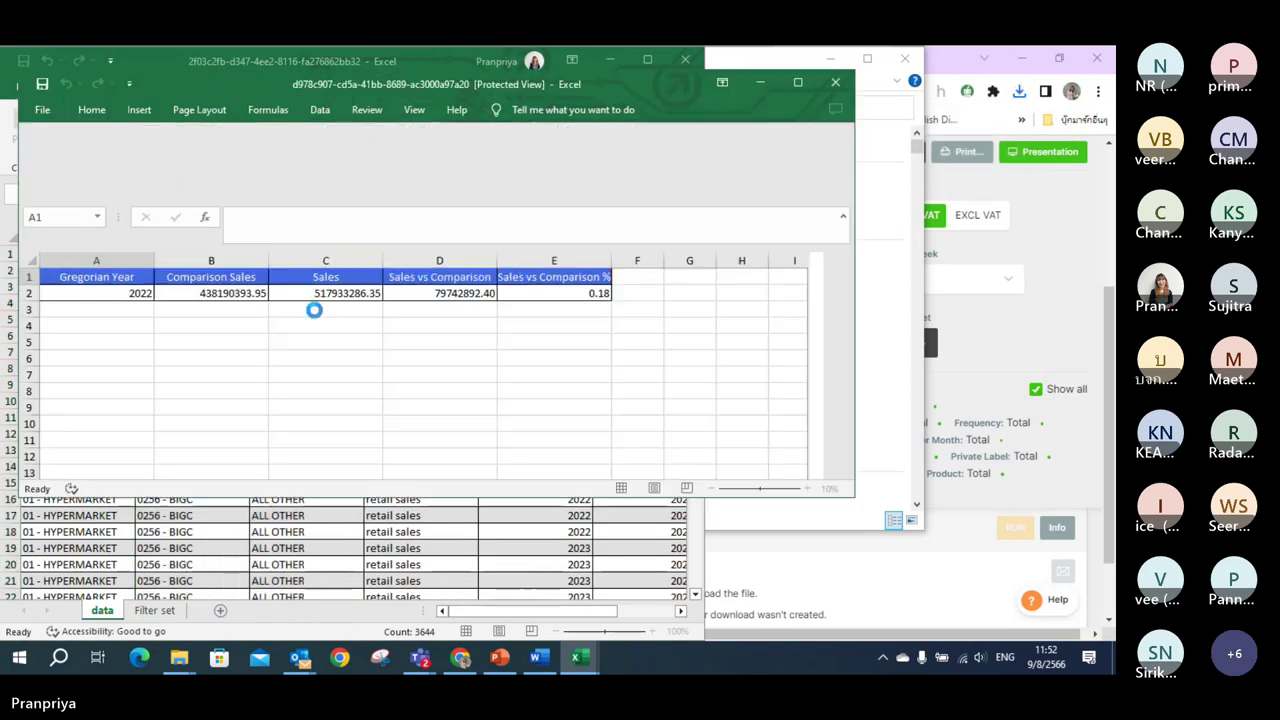
# Step: Maximize the downloaded workbook and enable editing, then review the Gregorian Year cells
pyautogui.click(797, 82)
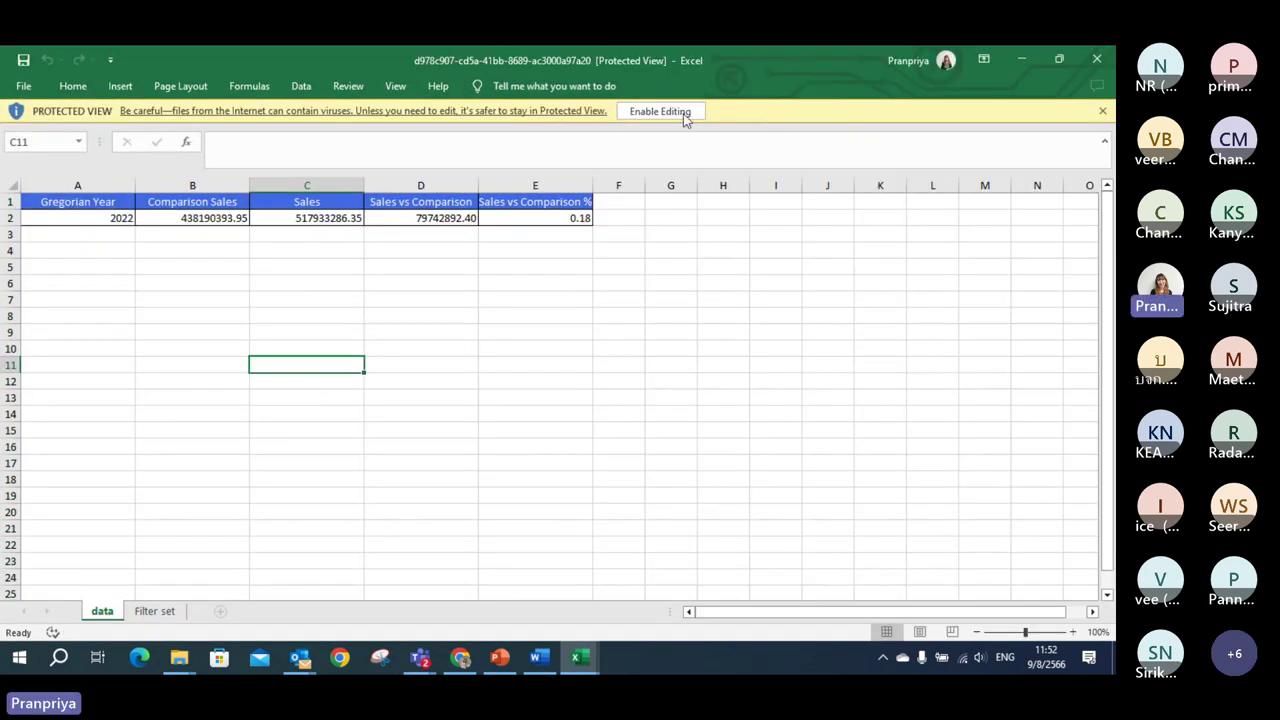
pyautogui.click(683, 117)
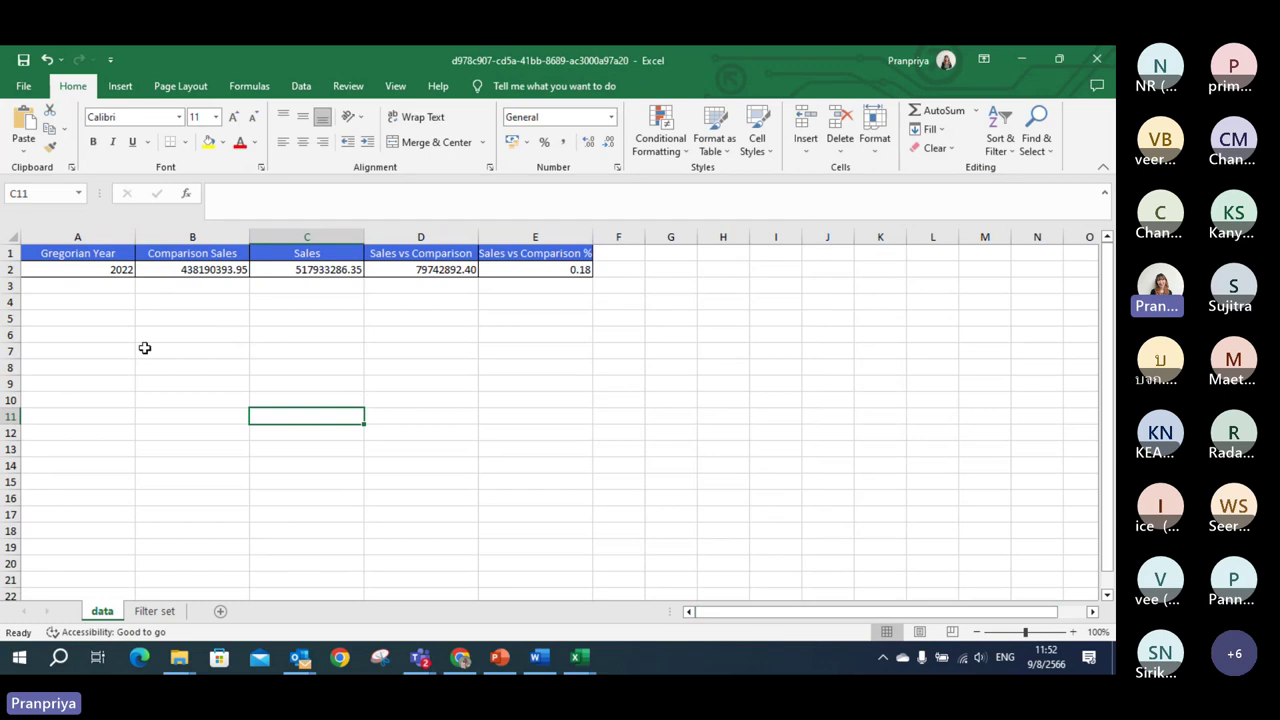
pyautogui.click(140, 318)
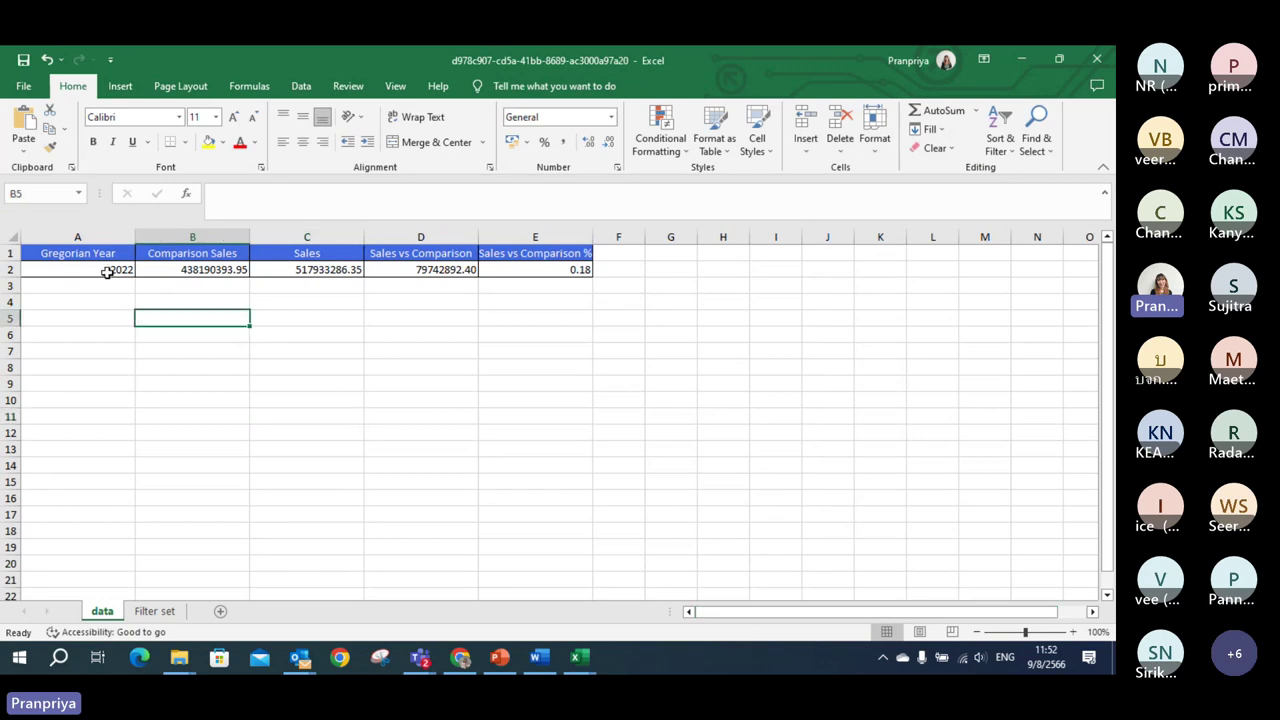
pyautogui.moveTo(92, 251); pyautogui.dragTo(84, 267)
pyautogui.click(87, 298)
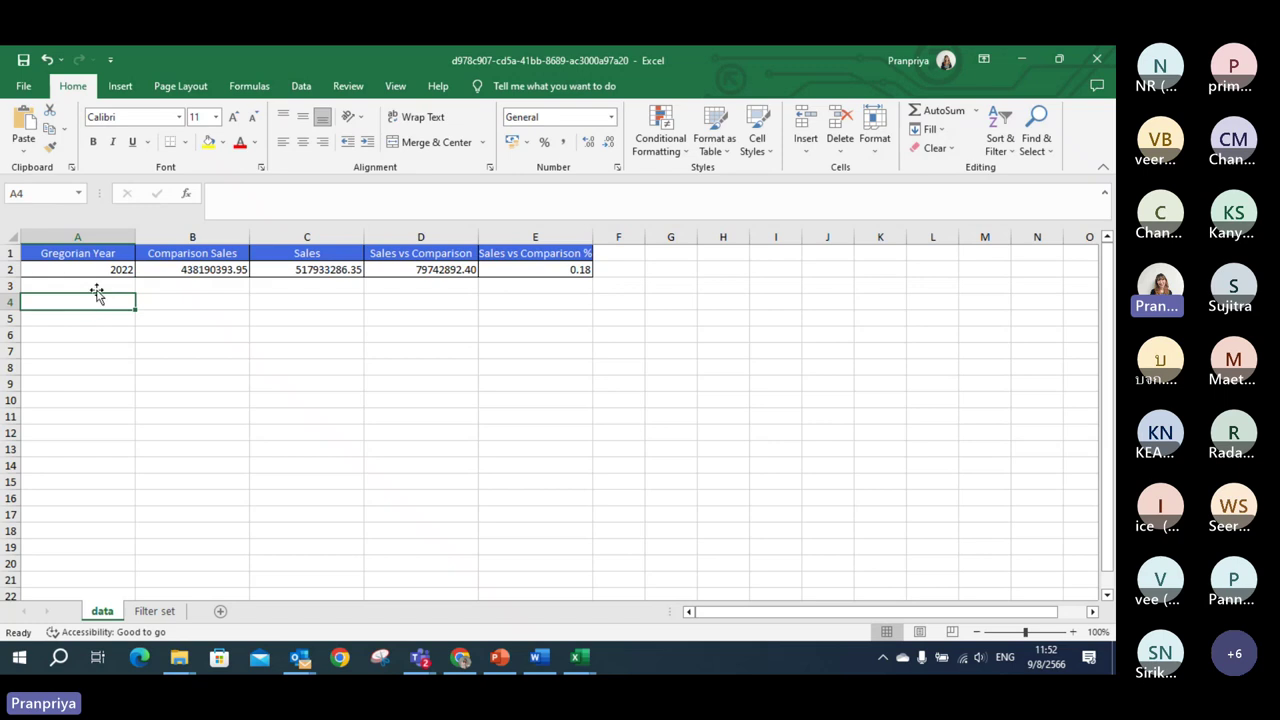
pyautogui.click(104, 285)
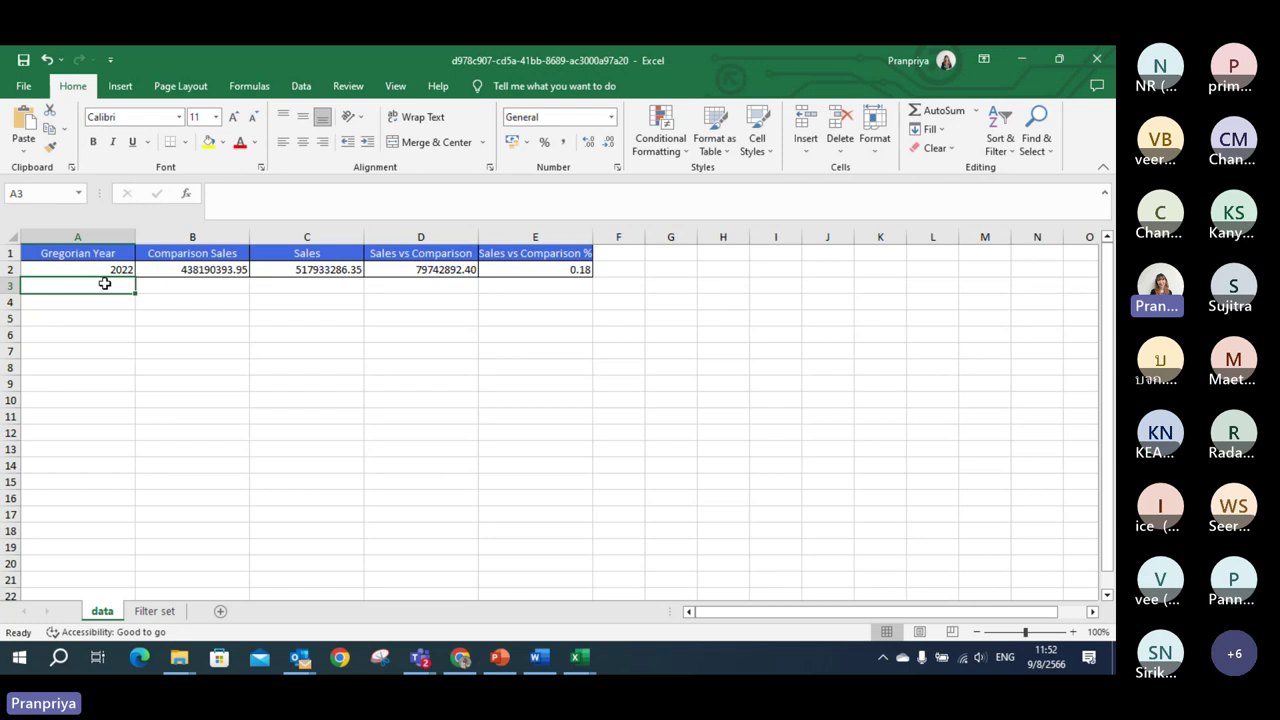
# Step: In AAP, add Class to the export dimensions by searching 'class'
pyautogui.click(460, 657)
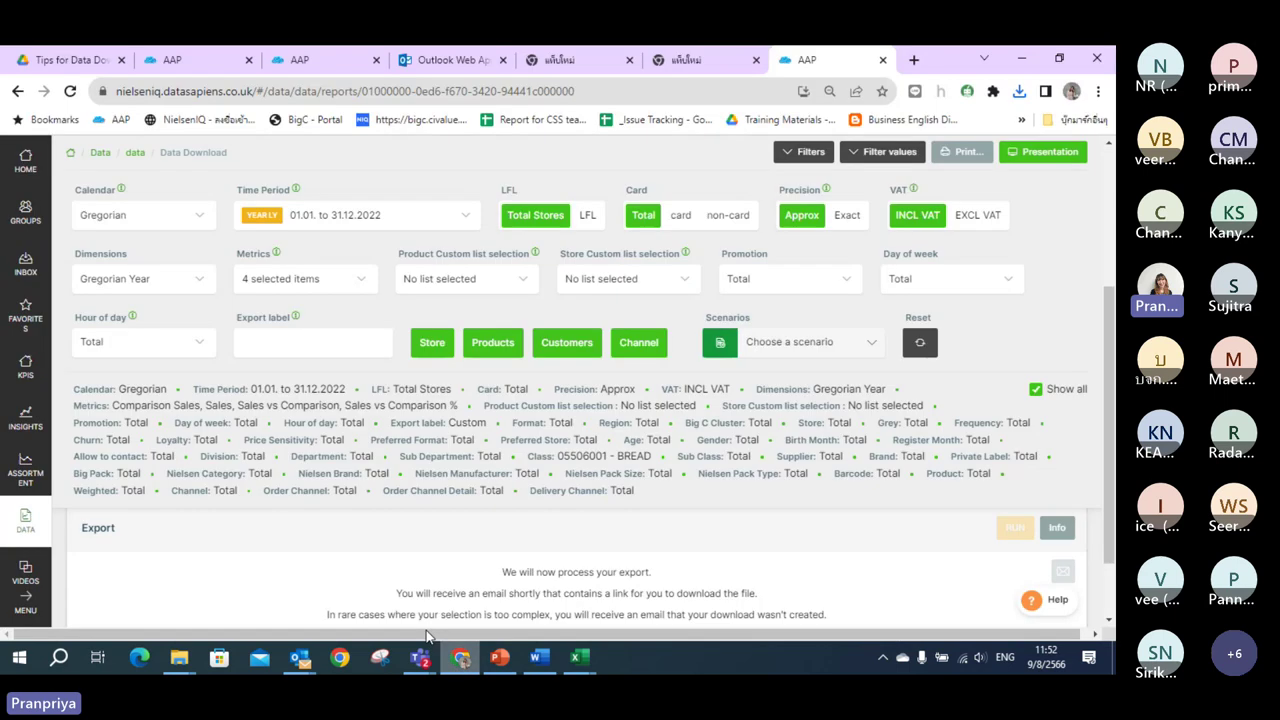
pyautogui.click(160, 288)
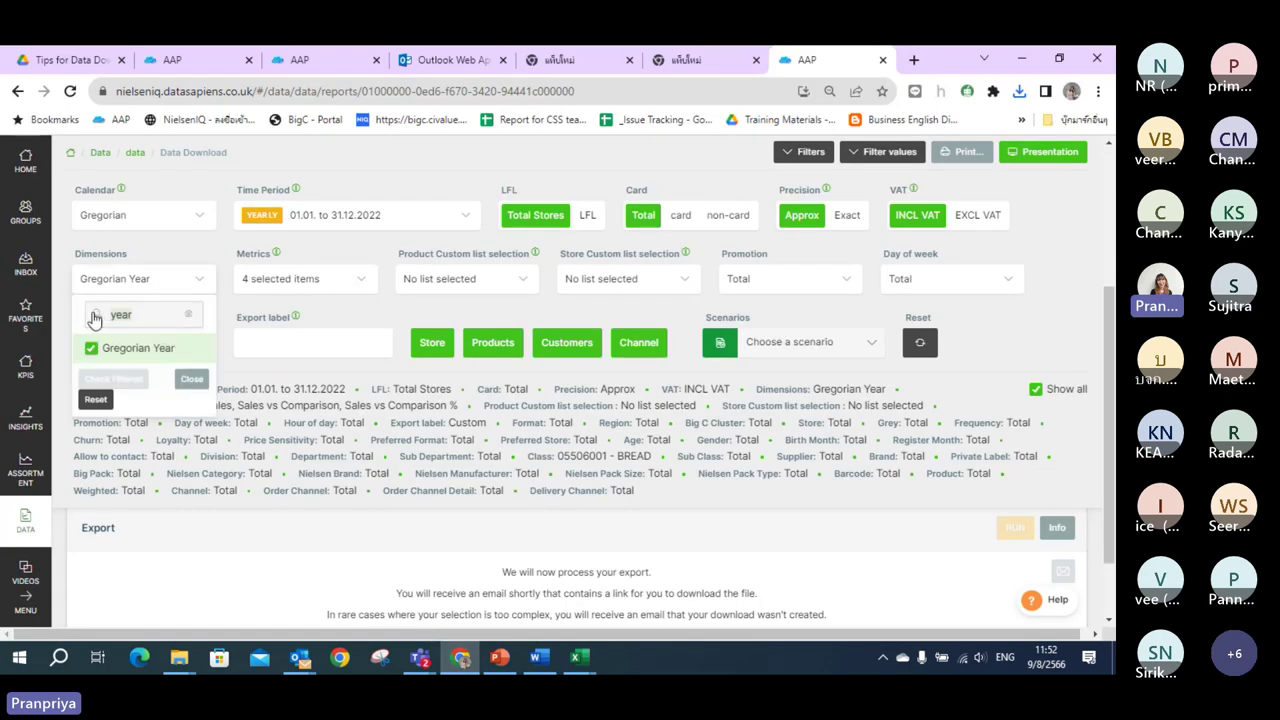
pyautogui.write('class')
pyautogui.click(117, 349)
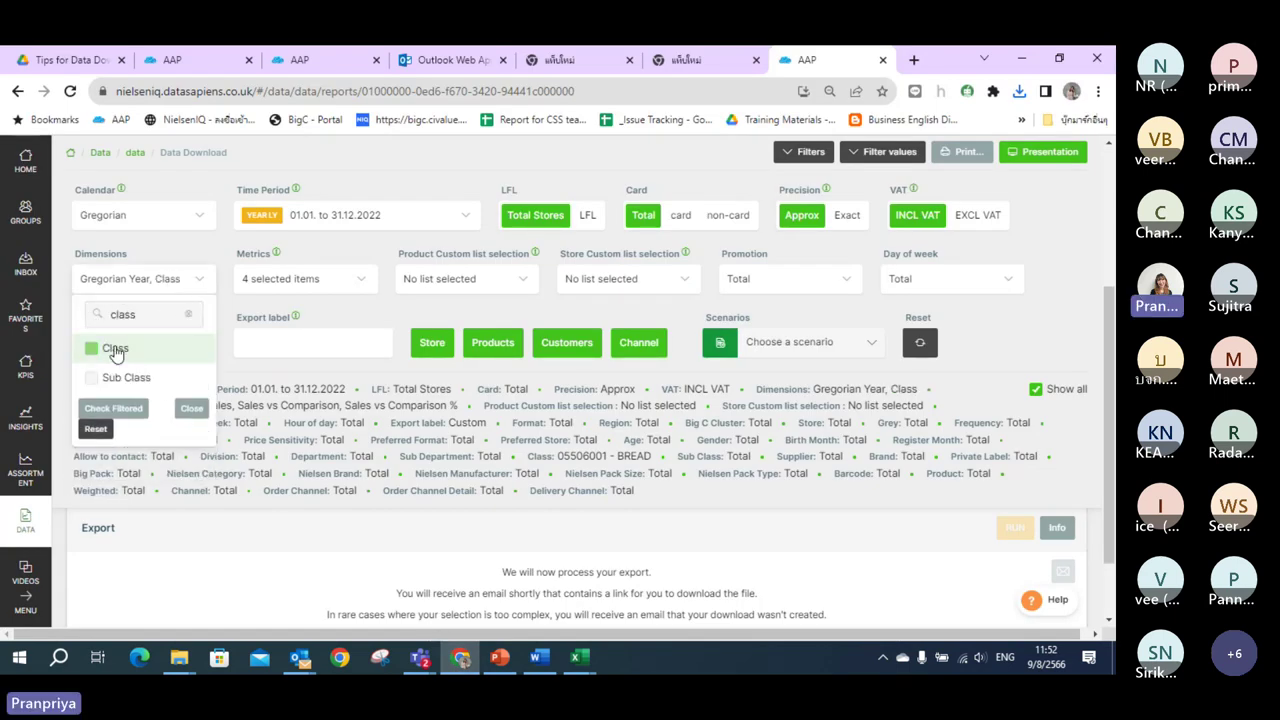
pyautogui.click(233, 297)
# Step: Inspect the export table A1:E2 and the Class row on the Filter set sheet
pyautogui.click(1021, 59)
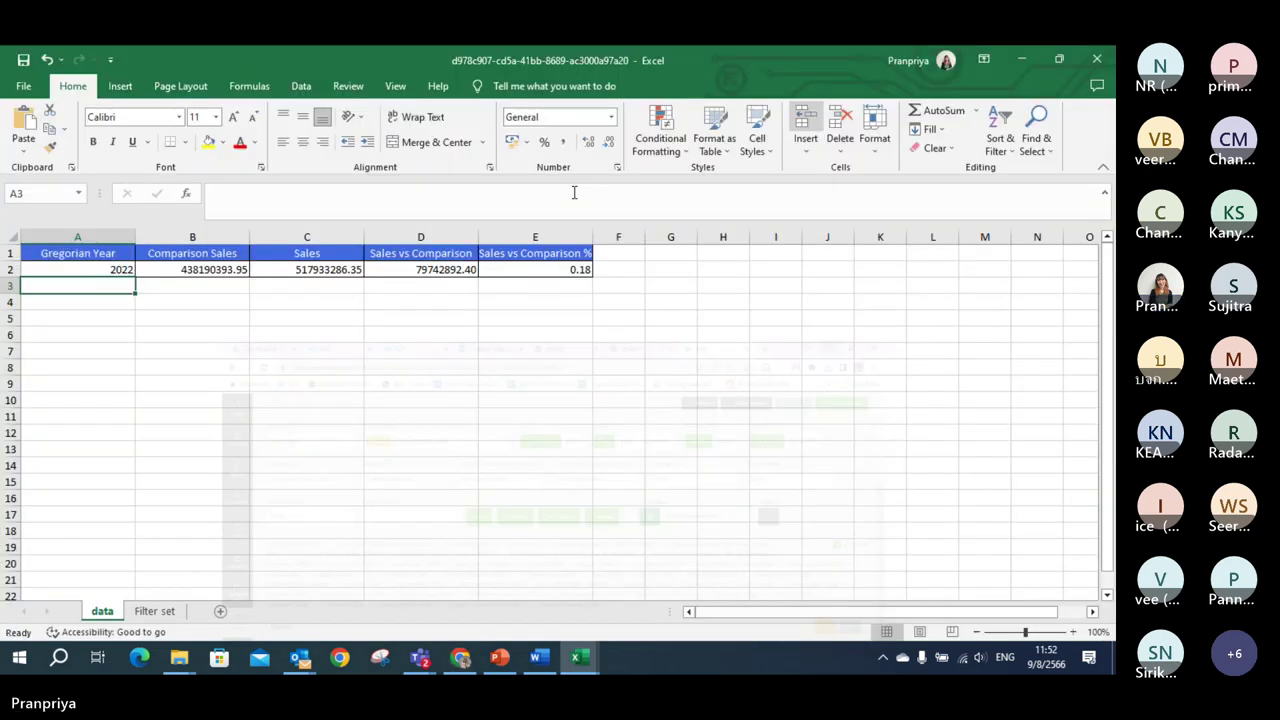
pyautogui.click(237, 240)
pyautogui.click(618, 240)
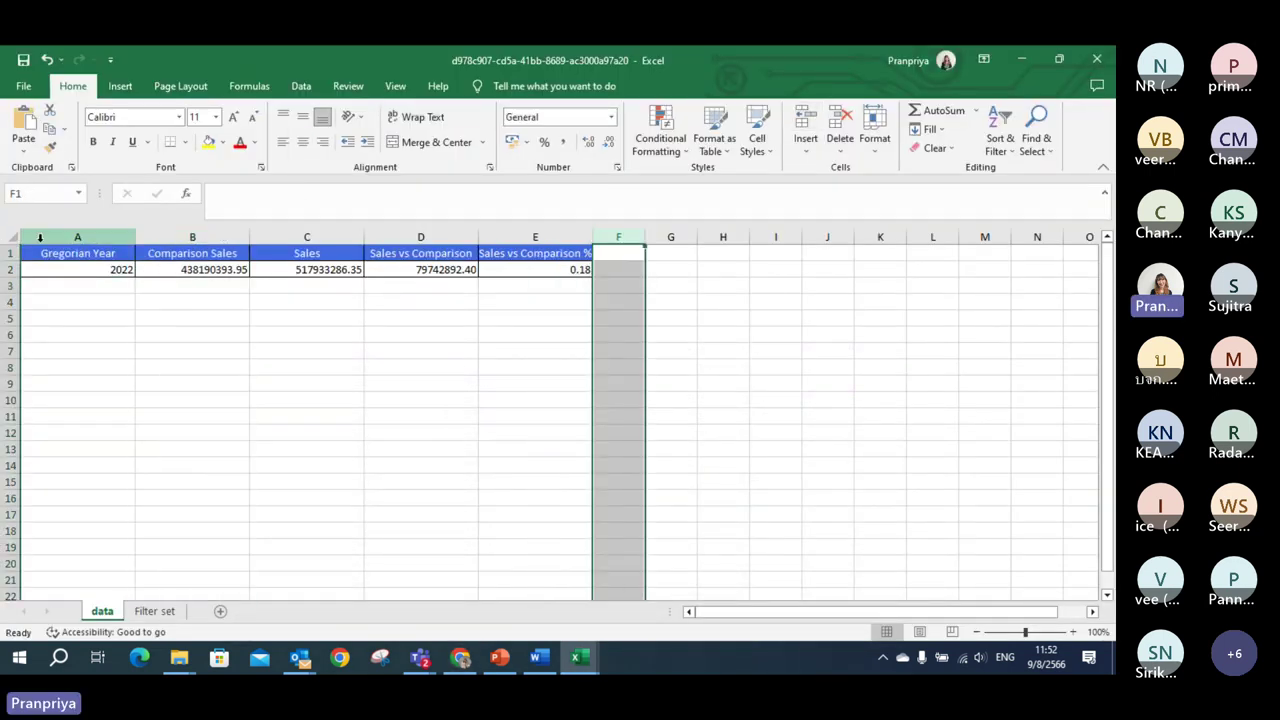
pyautogui.click(39, 240)
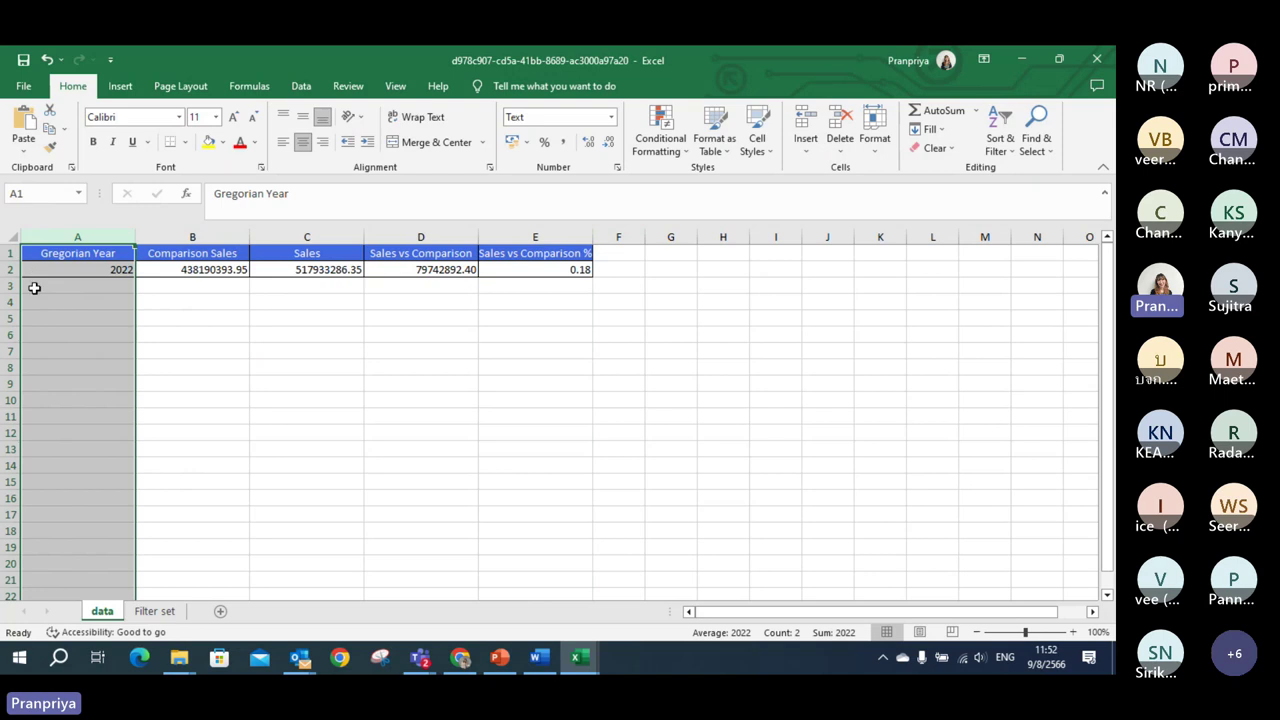
pyautogui.click(36, 286)
pyautogui.moveTo(60, 247); pyautogui.dragTo(540, 274)
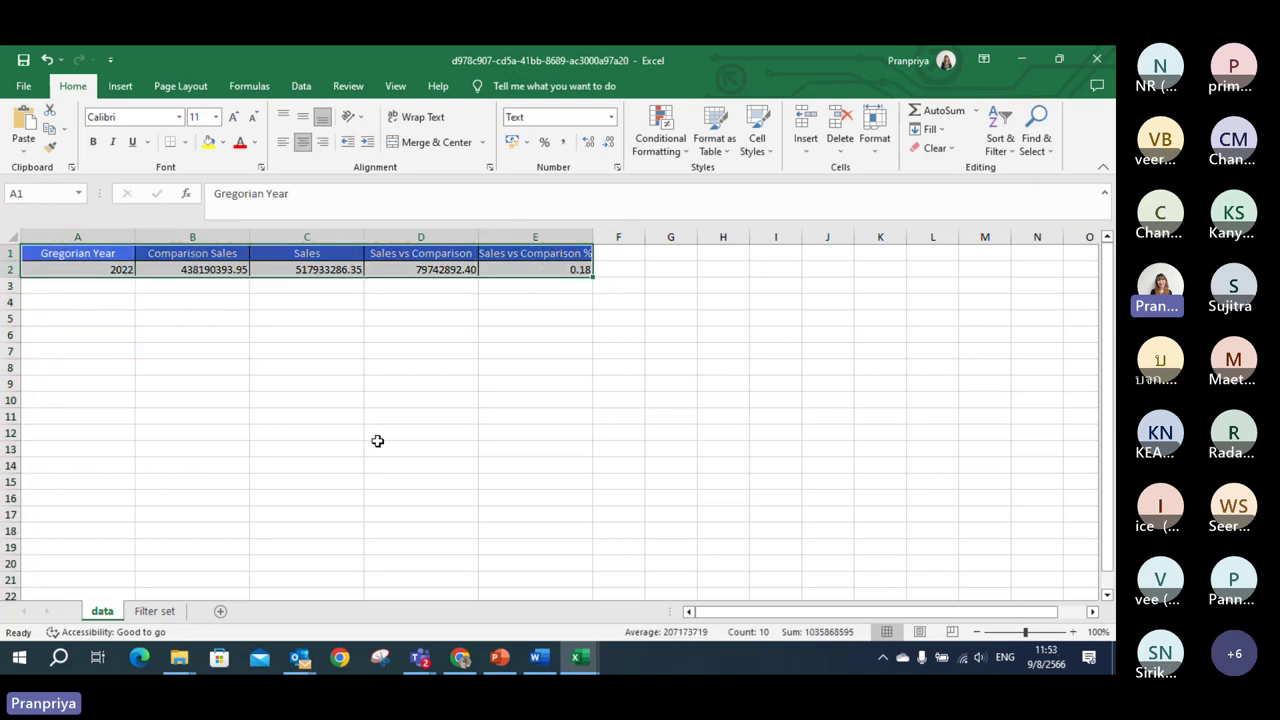
pyautogui.click(158, 613)
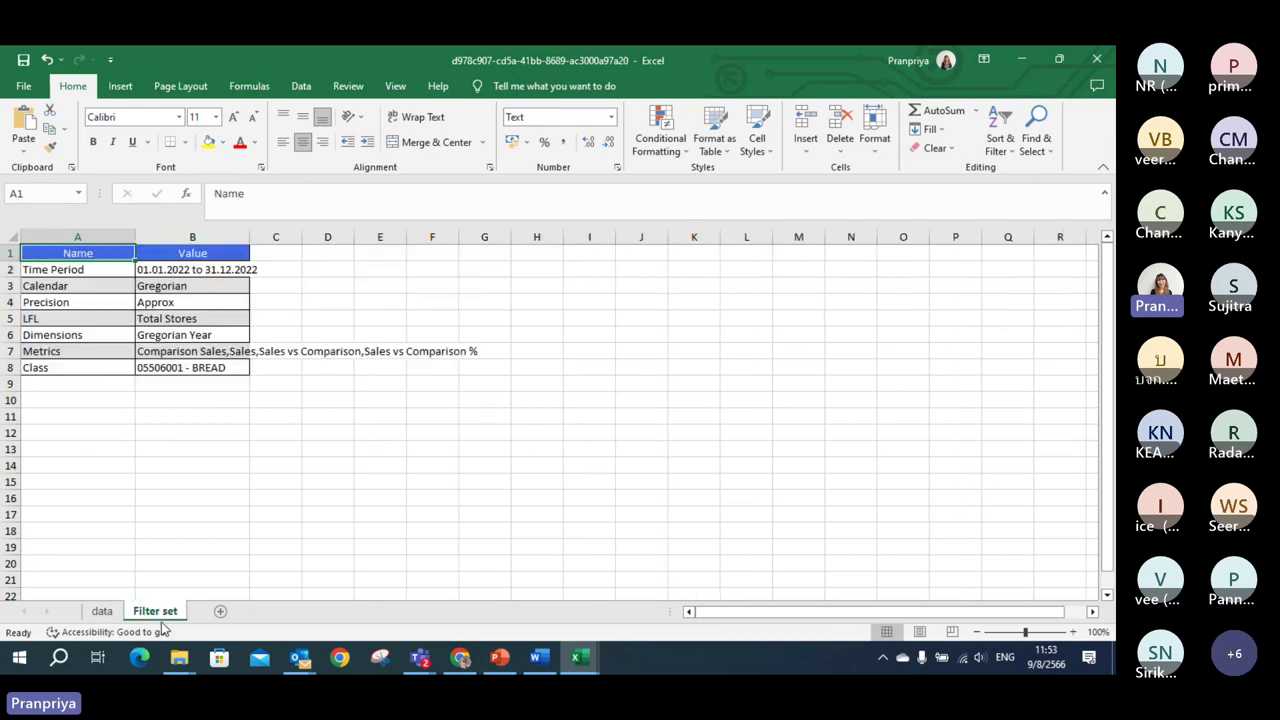
pyautogui.moveTo(172, 367); pyautogui.dragTo(51, 369)
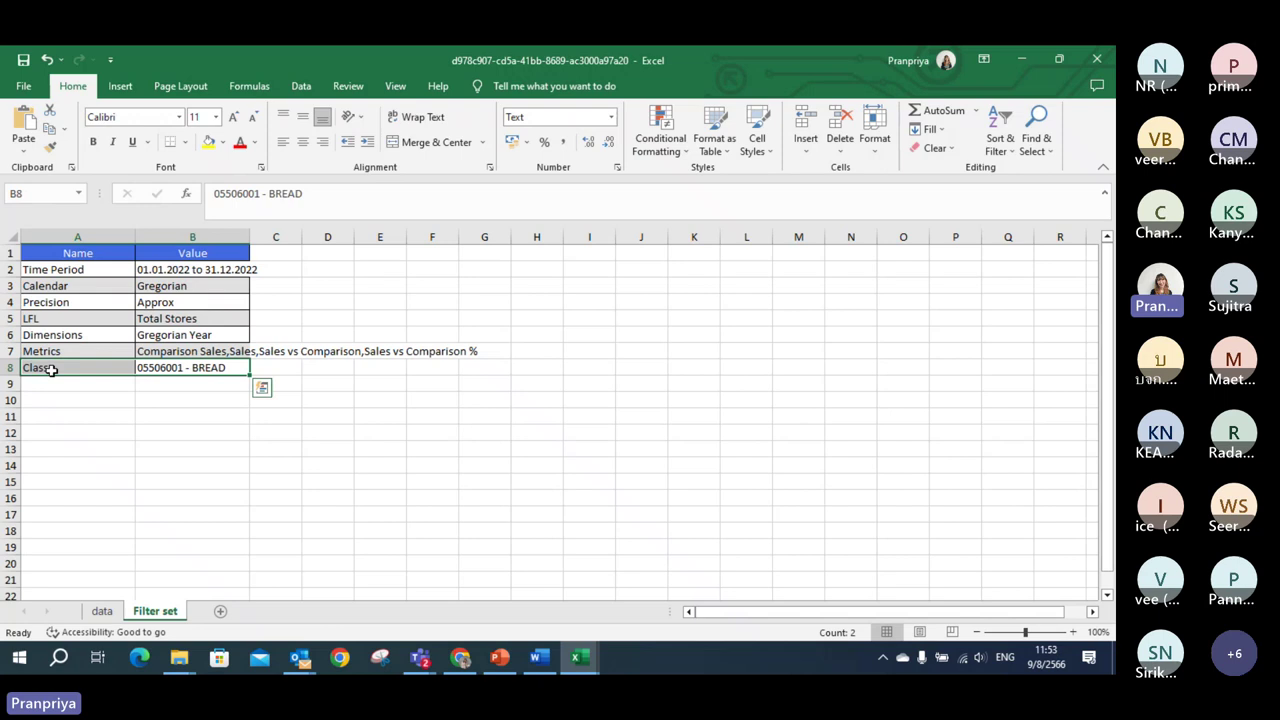
pyautogui.click(102, 611)
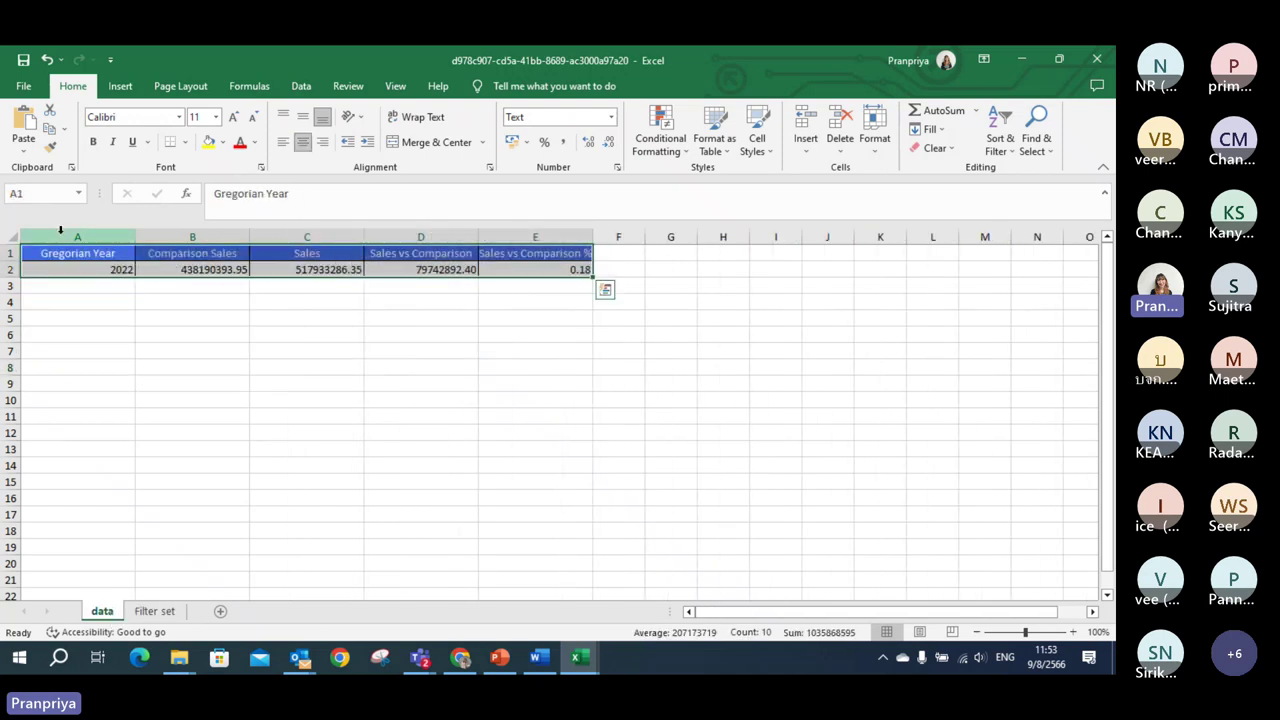
pyautogui.click(61, 233)
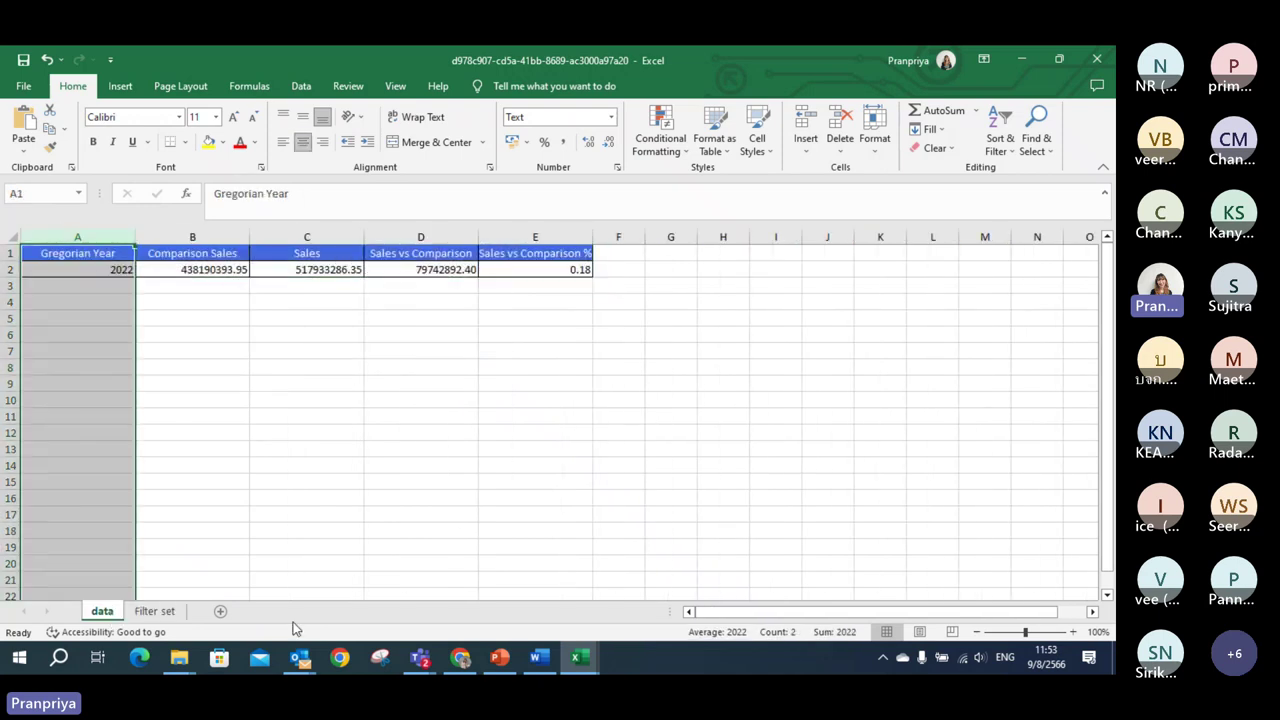
# Step: Check the Outlook inbox for newly arrived download emails
pyautogui.click(302, 663)
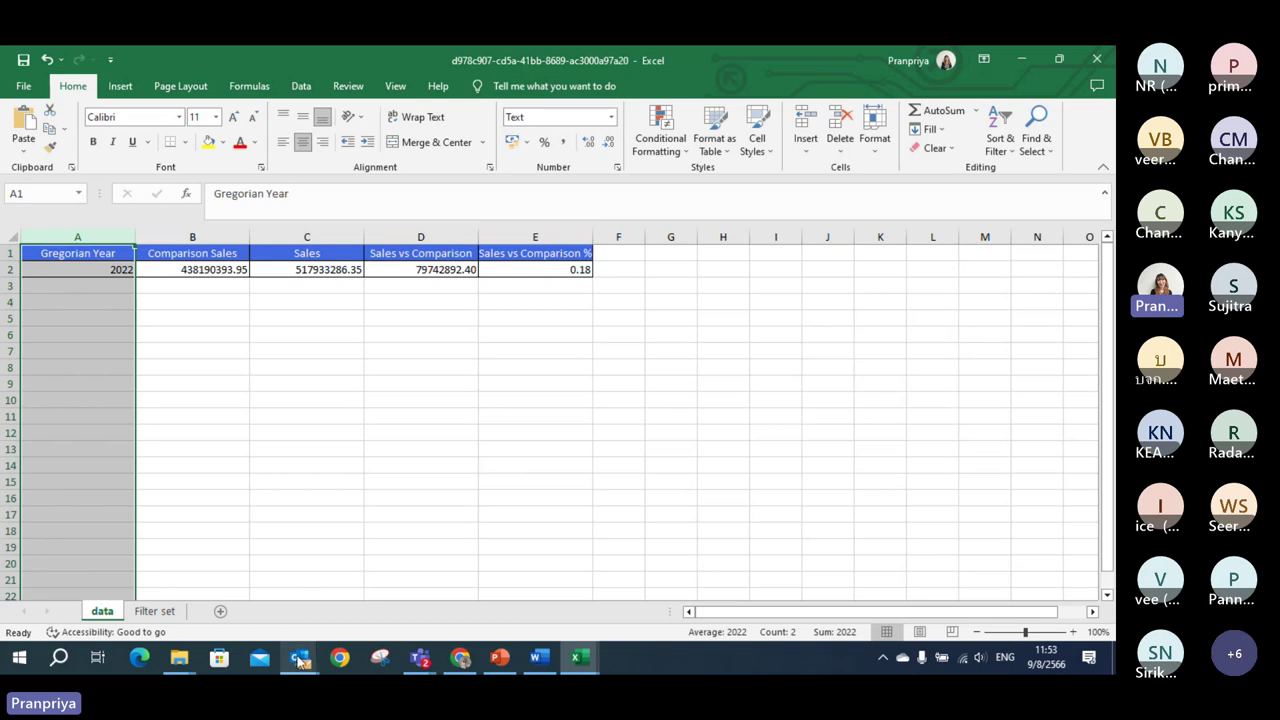
pyautogui.click(170, 597)
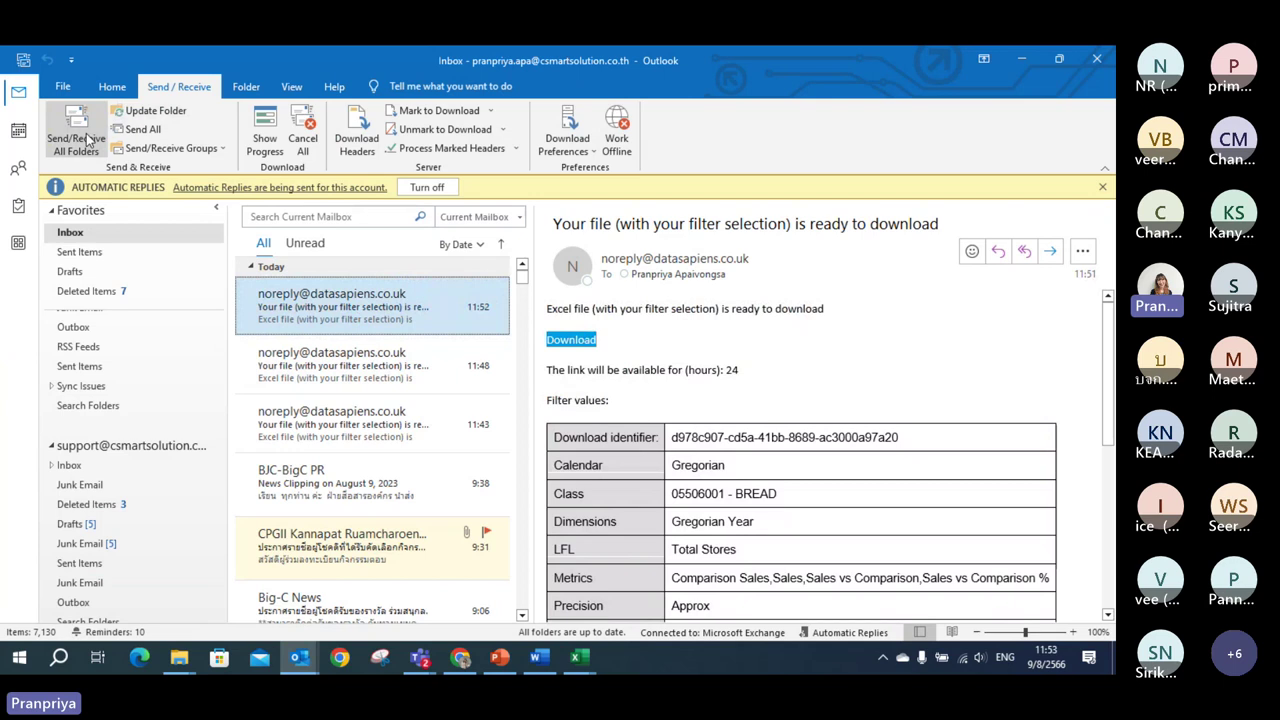
pyautogui.click(497, 420)
pyautogui.click(337, 323)
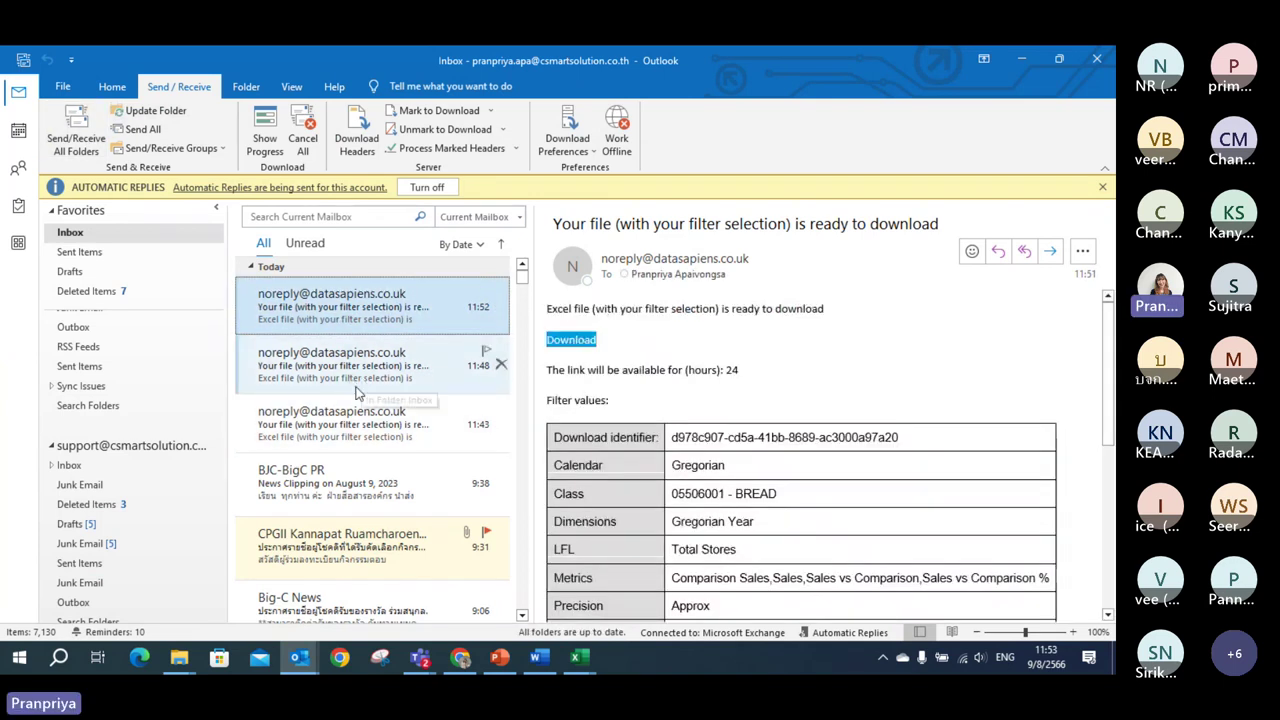
pyautogui.click(1018, 62)
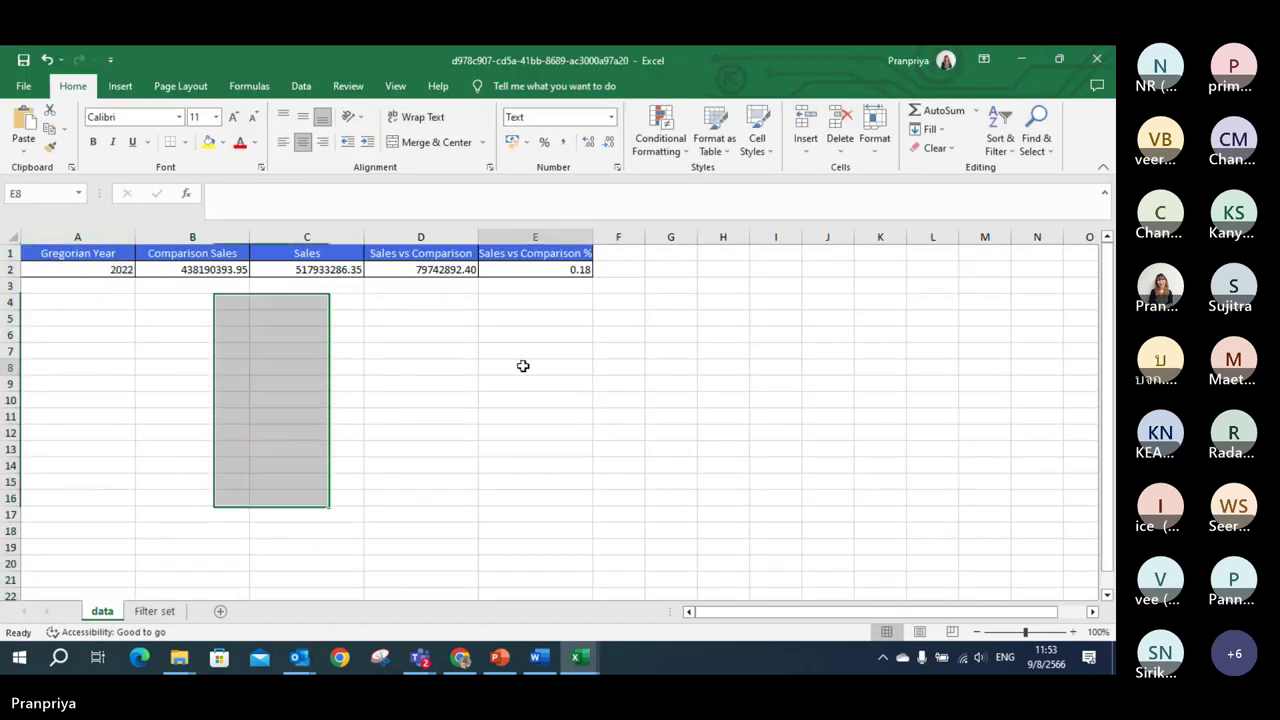
# Step: Apply Comma Style to the three sales values in row 2 and remove both decimals
pyautogui.moveTo(210, 270); pyautogui.dragTo(539, 274)
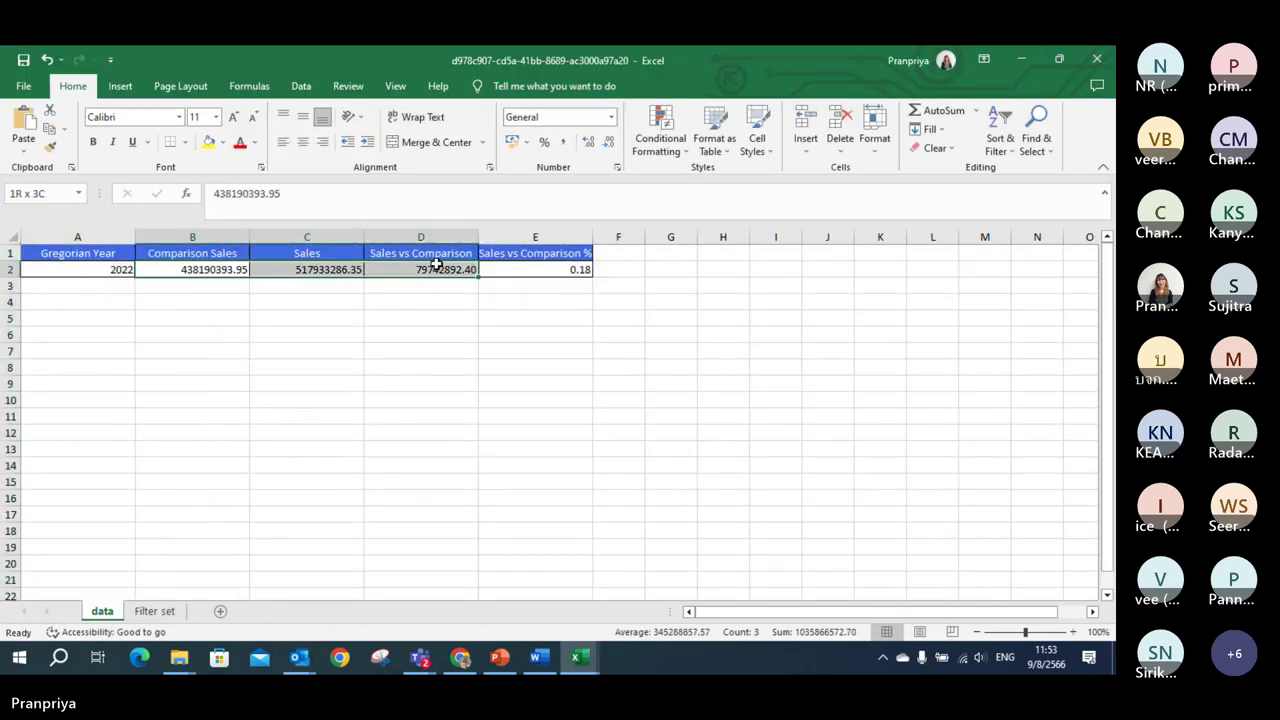
pyautogui.click(562, 142)
pyautogui.click(323, 328)
pyautogui.moveTo(225, 271); pyautogui.dragTo(440, 270)
pyautogui.click(605, 147)
pyautogui.click(605, 147)
pyautogui.click(358, 333)
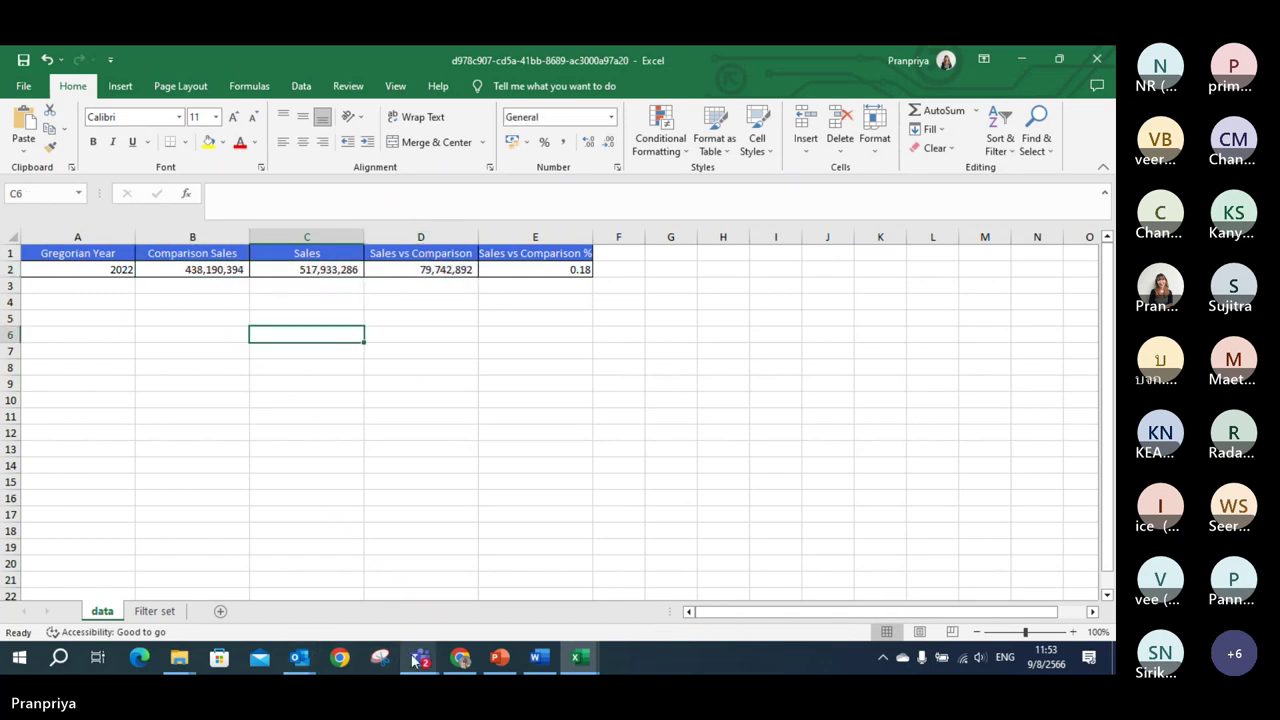
# Step: Refresh the export status on the AAP report page
pyautogui.click(460, 657)
pyautogui.scroll(-1, 879, 533)
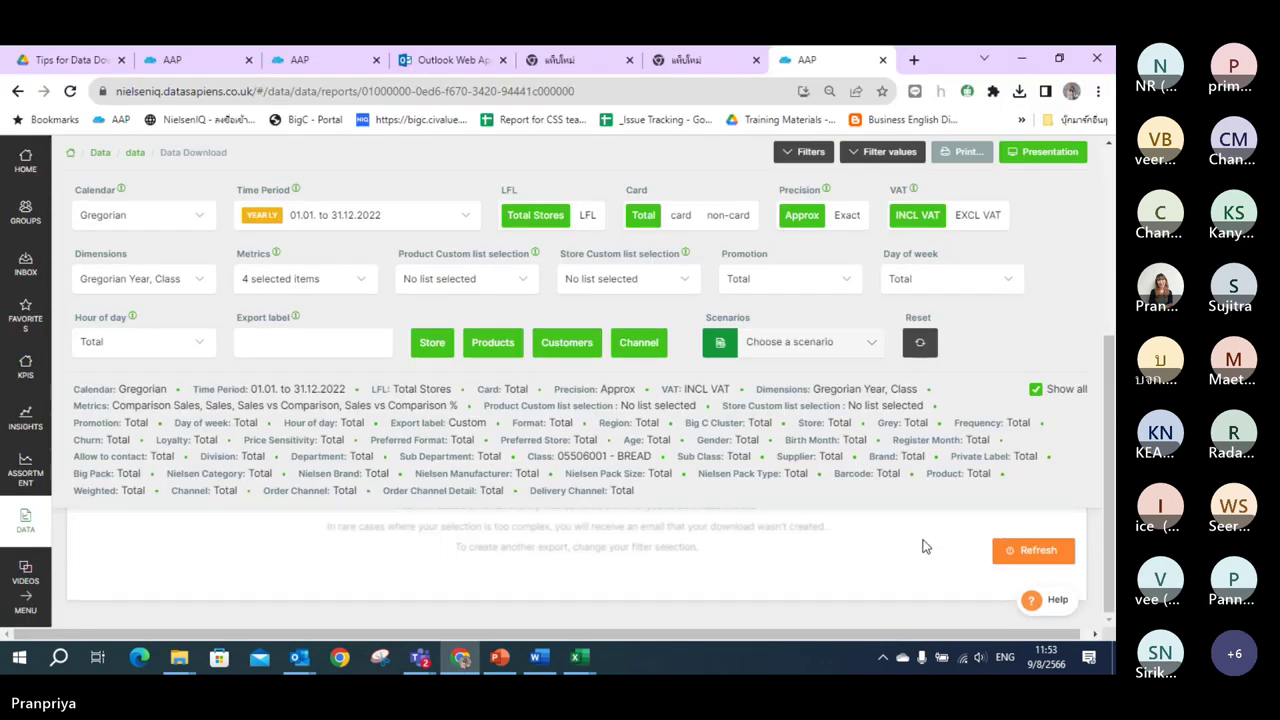
pyautogui.click(1020, 548)
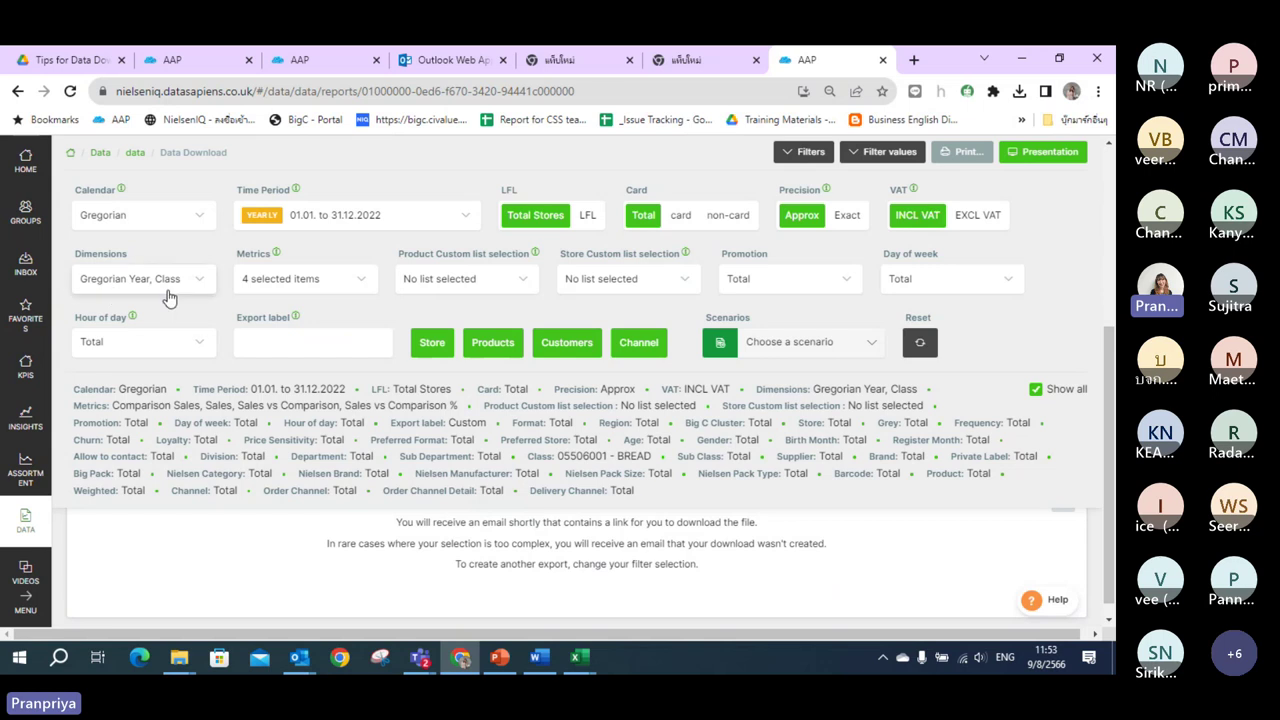
# Step: Check Outlook for newly arrived download emails, then return to the sheet
pyautogui.click(1021, 58)
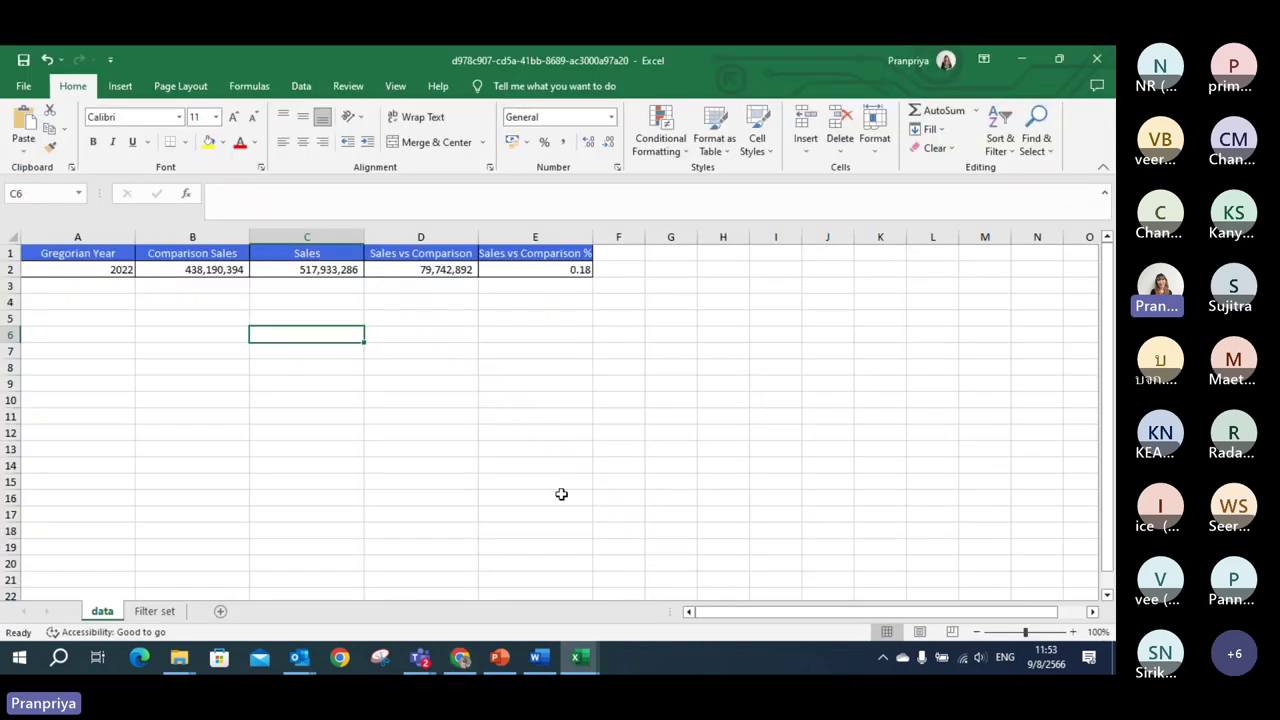
pyautogui.click(495, 425)
pyautogui.click(238, 236)
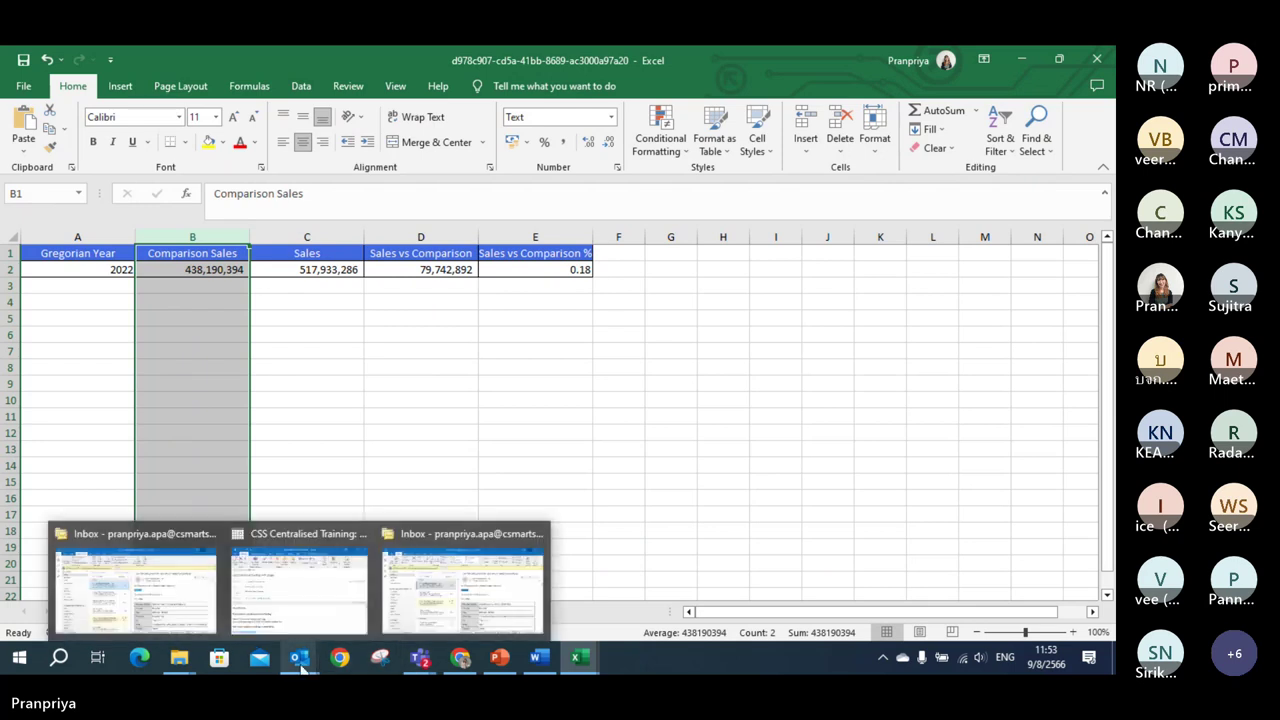
pyautogui.click(160, 590)
pyautogui.moveTo(347, 54); pyautogui.dragTo(735, 233)
pyautogui.click(462, 285)
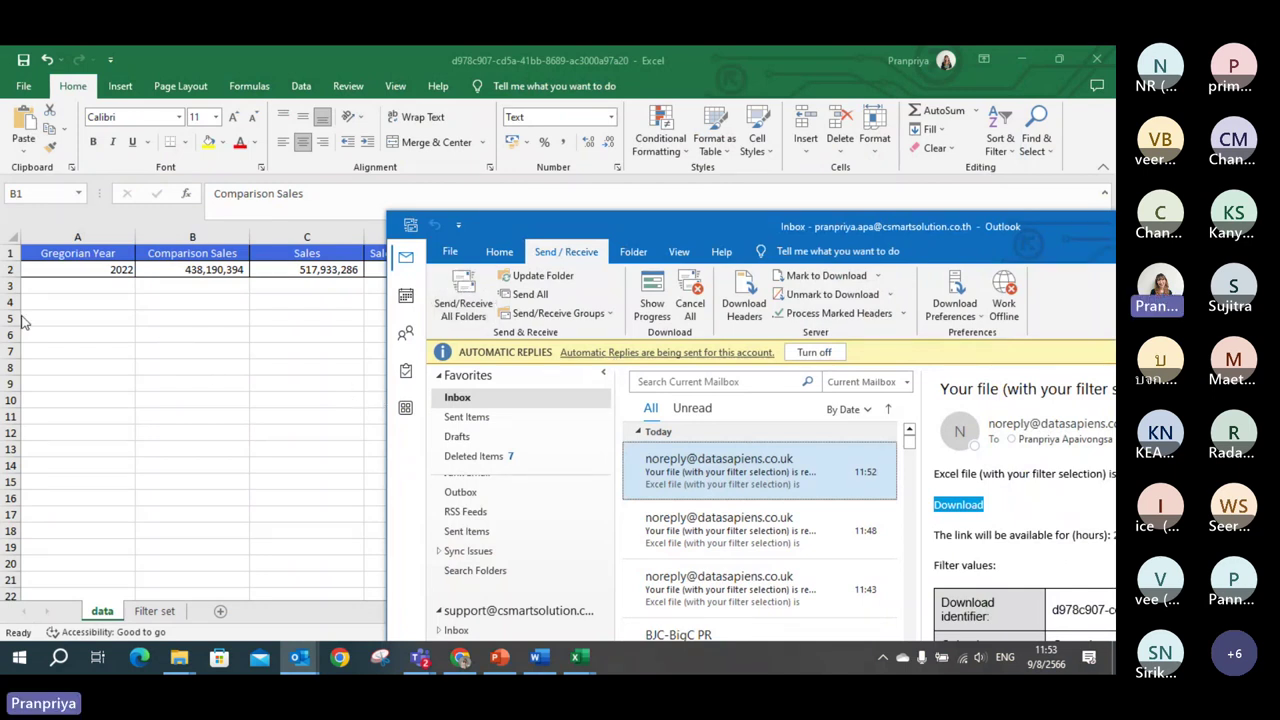
pyautogui.hotkey('alt', 'Tab')
# Step: Review the Sales, Gregorian Year and Comparison Sales headers and values
pyautogui.moveTo(292, 268); pyautogui.dragTo(300, 262)
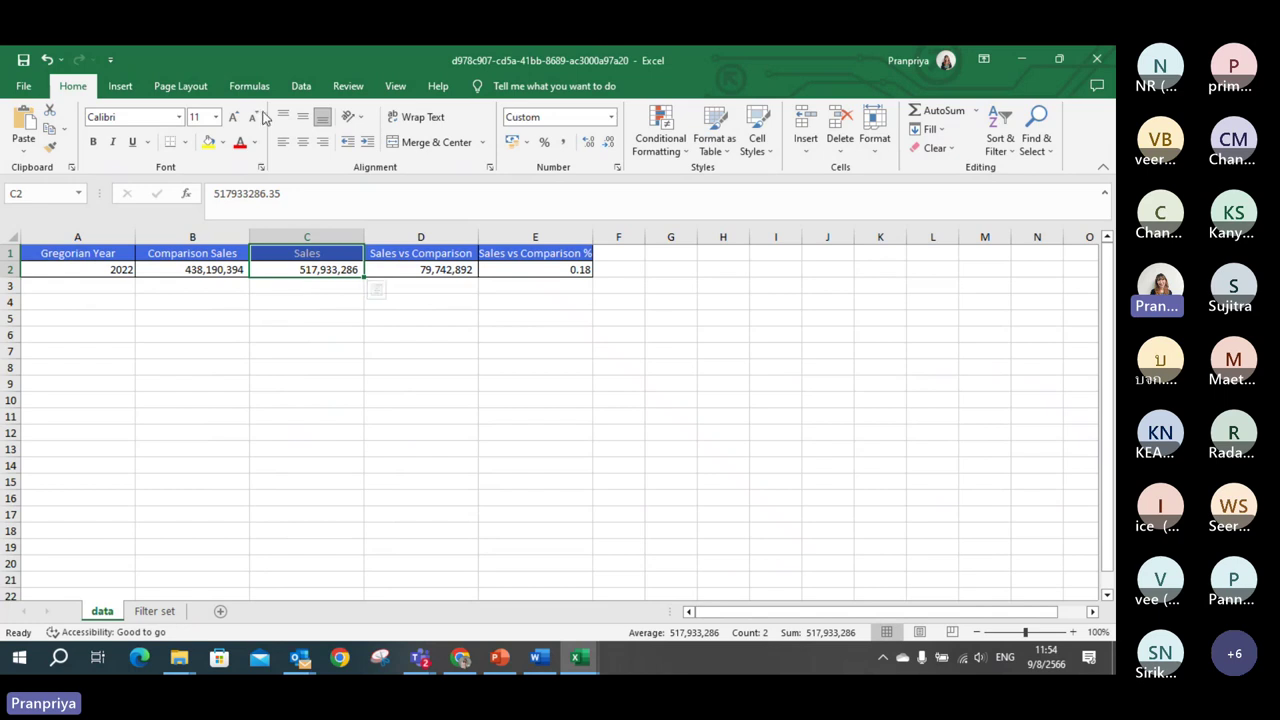
pyautogui.moveTo(81, 265); pyautogui.dragTo(80, 245)
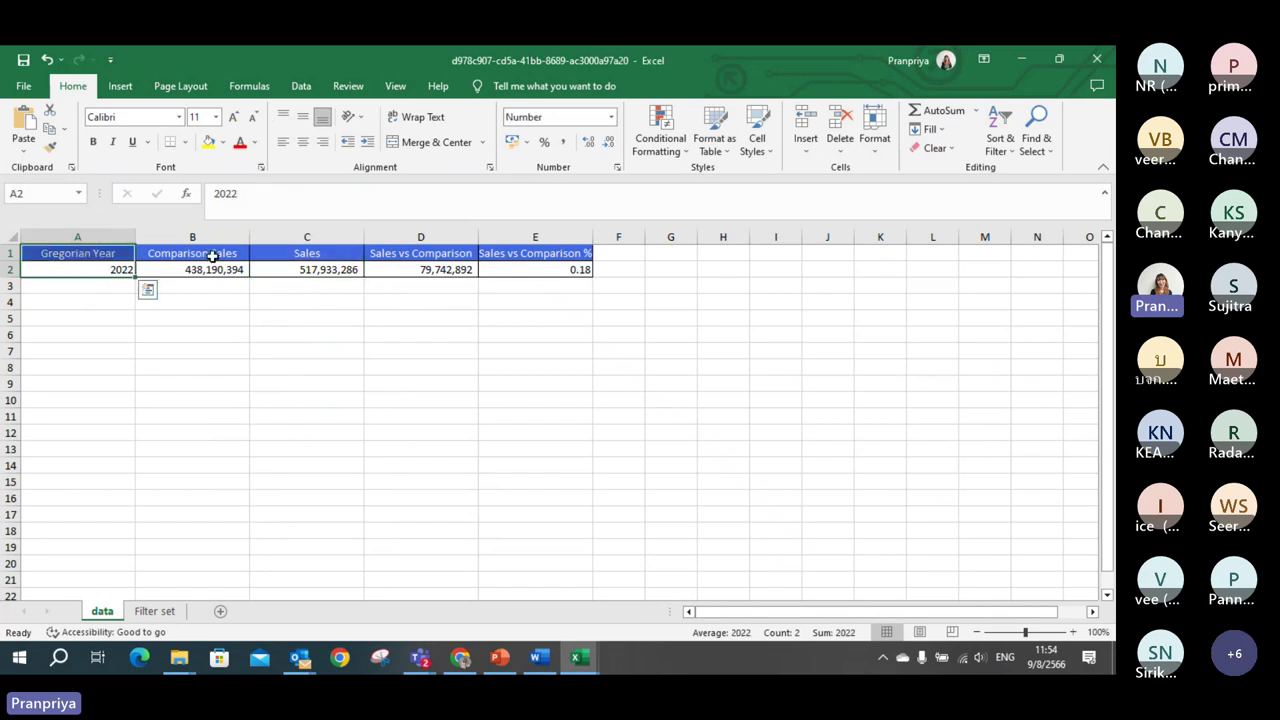
pyautogui.moveTo(214, 255); pyautogui.dragTo(210, 285)
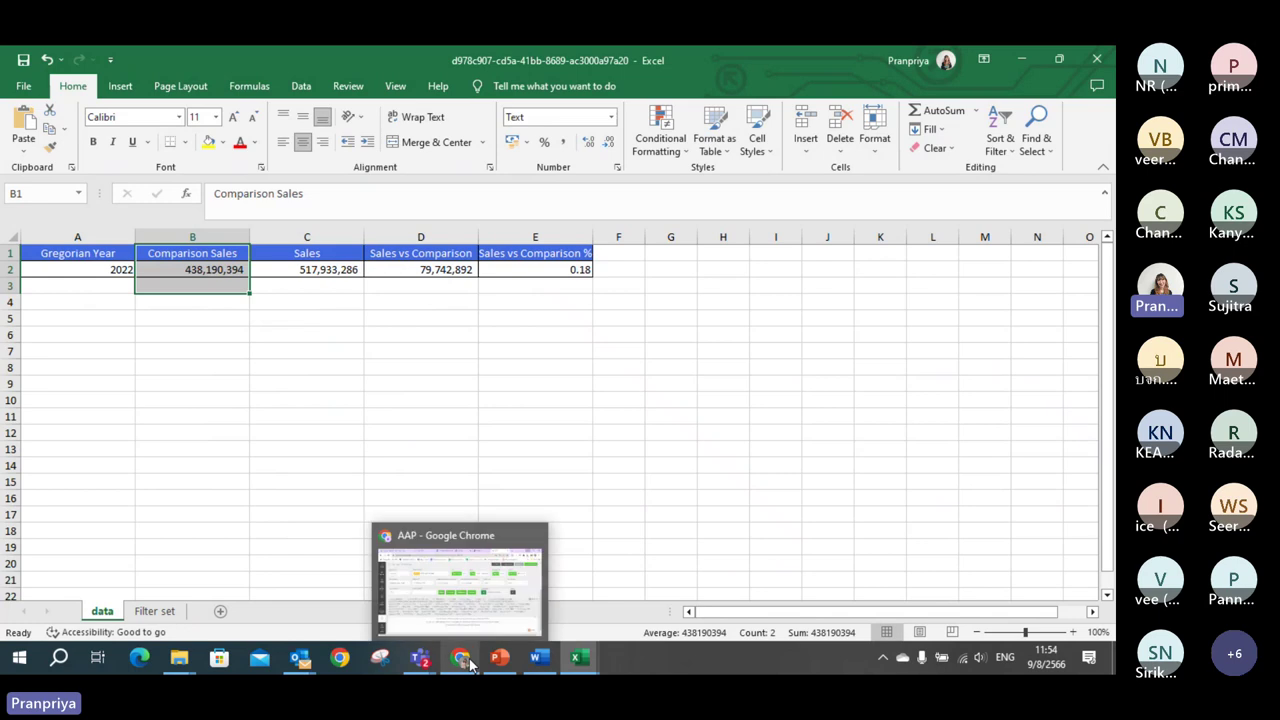
pyautogui.click(466, 660)
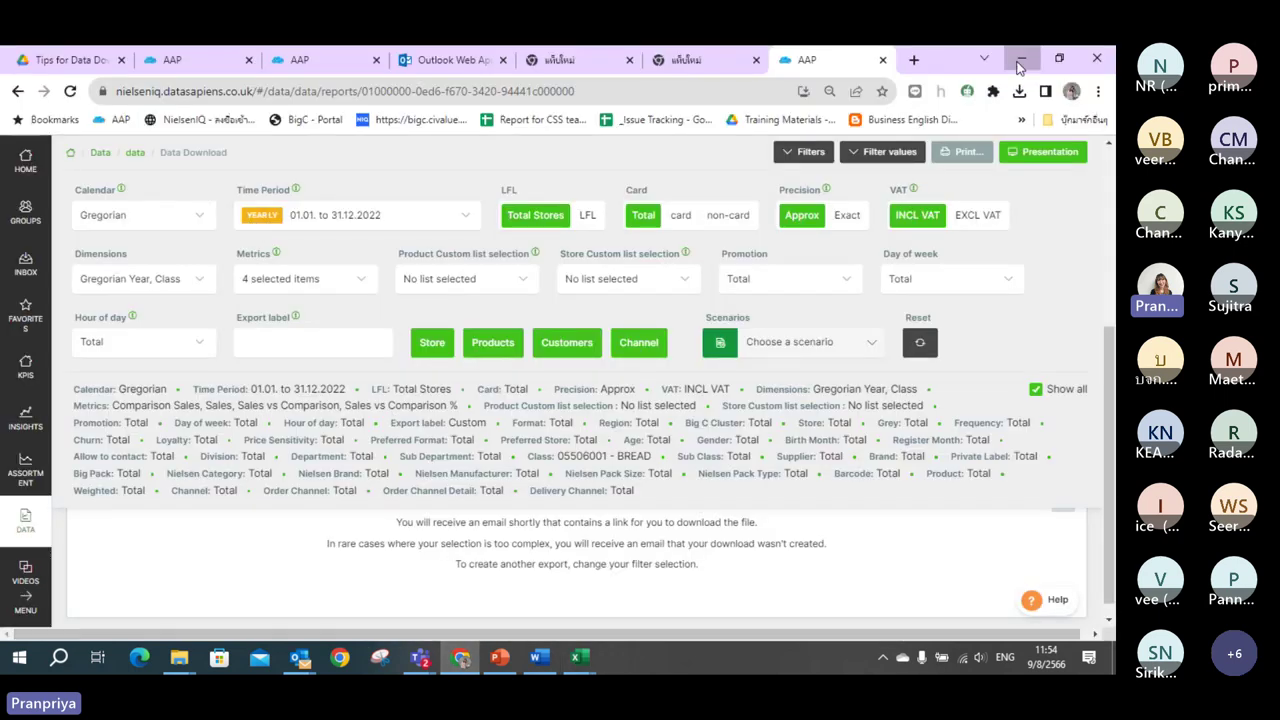
pyautogui.click(1021, 59)
pyautogui.click(190, 269)
pyautogui.moveTo(192, 256); pyautogui.dragTo(189, 272)
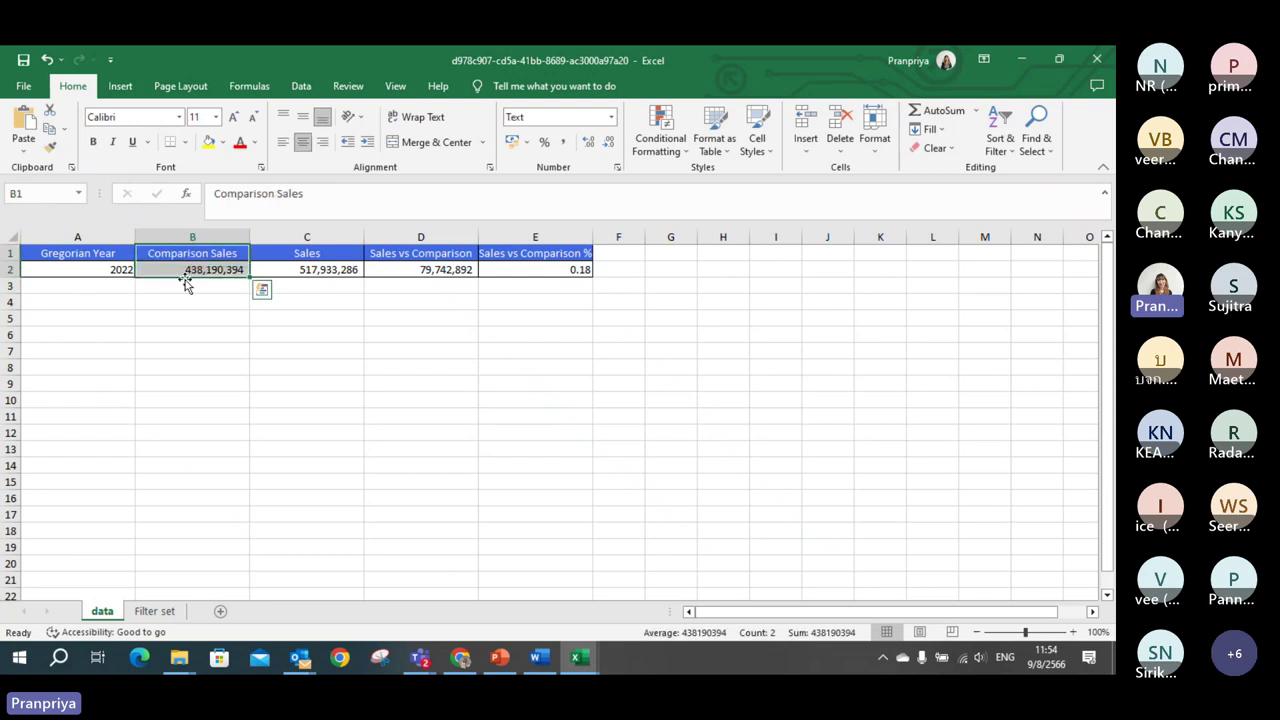
pyautogui.moveTo(290, 273); pyautogui.dragTo(296, 253)
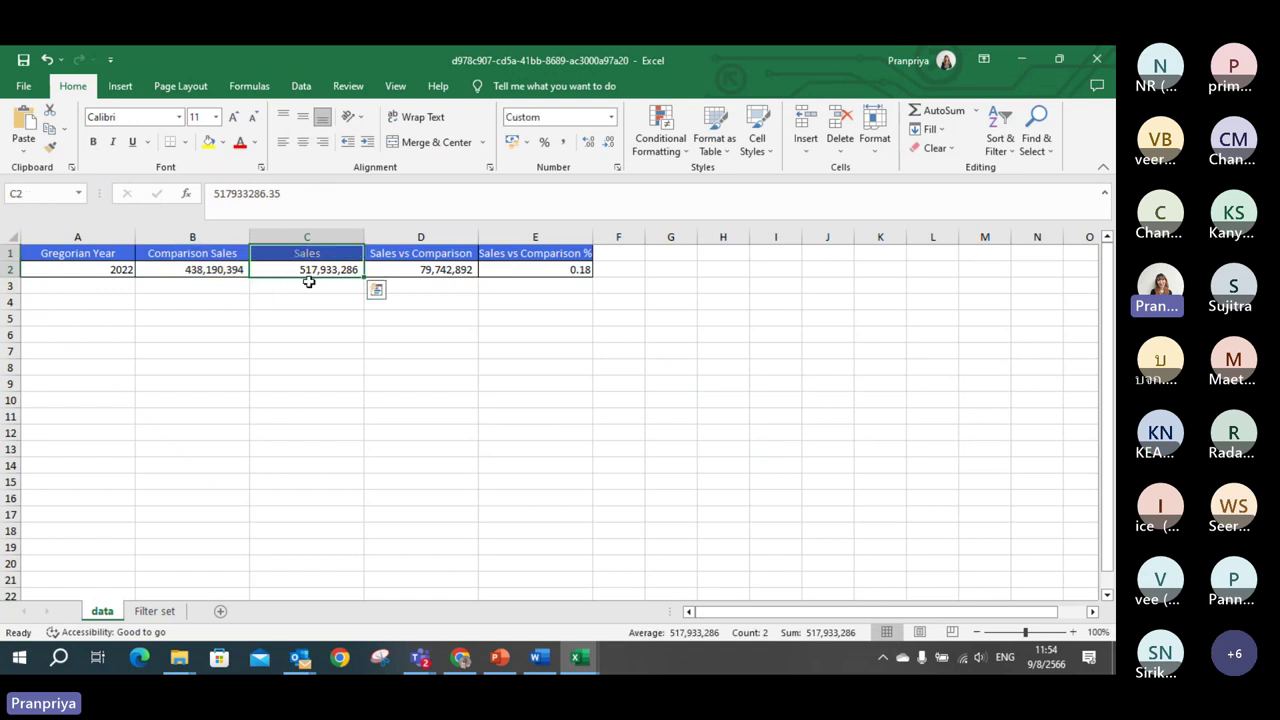
pyautogui.moveTo(160, 266); pyautogui.dragTo(161, 257)
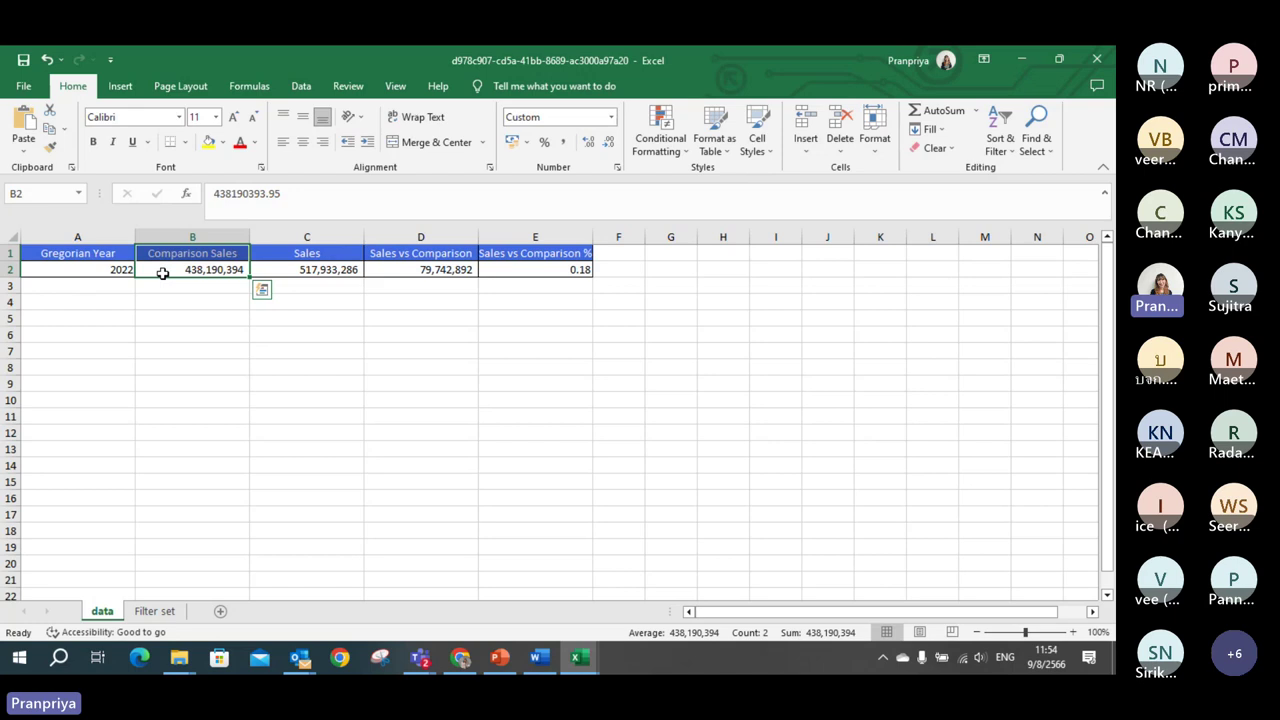
# Step: Format the Sales vs Comparison % value in E2 as a percentage, 18%
pyautogui.moveTo(376, 273); pyautogui.dragTo(323, 254)
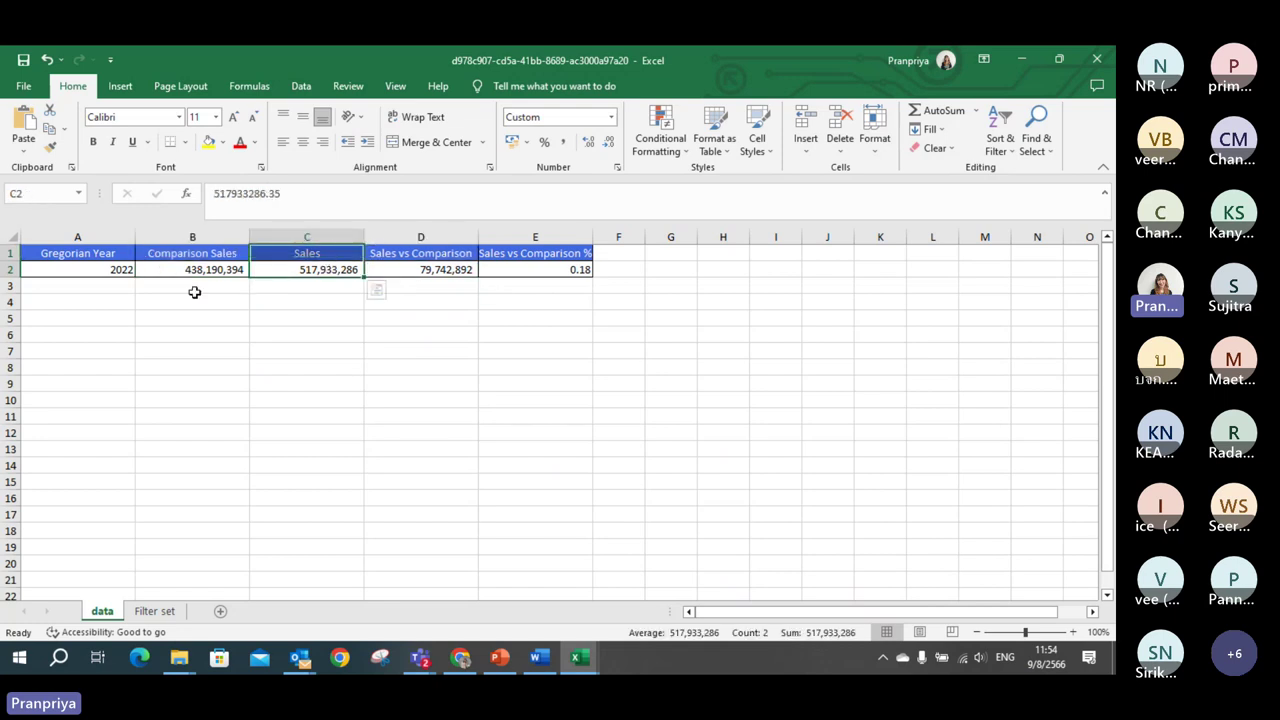
pyautogui.moveTo(186, 276); pyautogui.dragTo(185, 255)
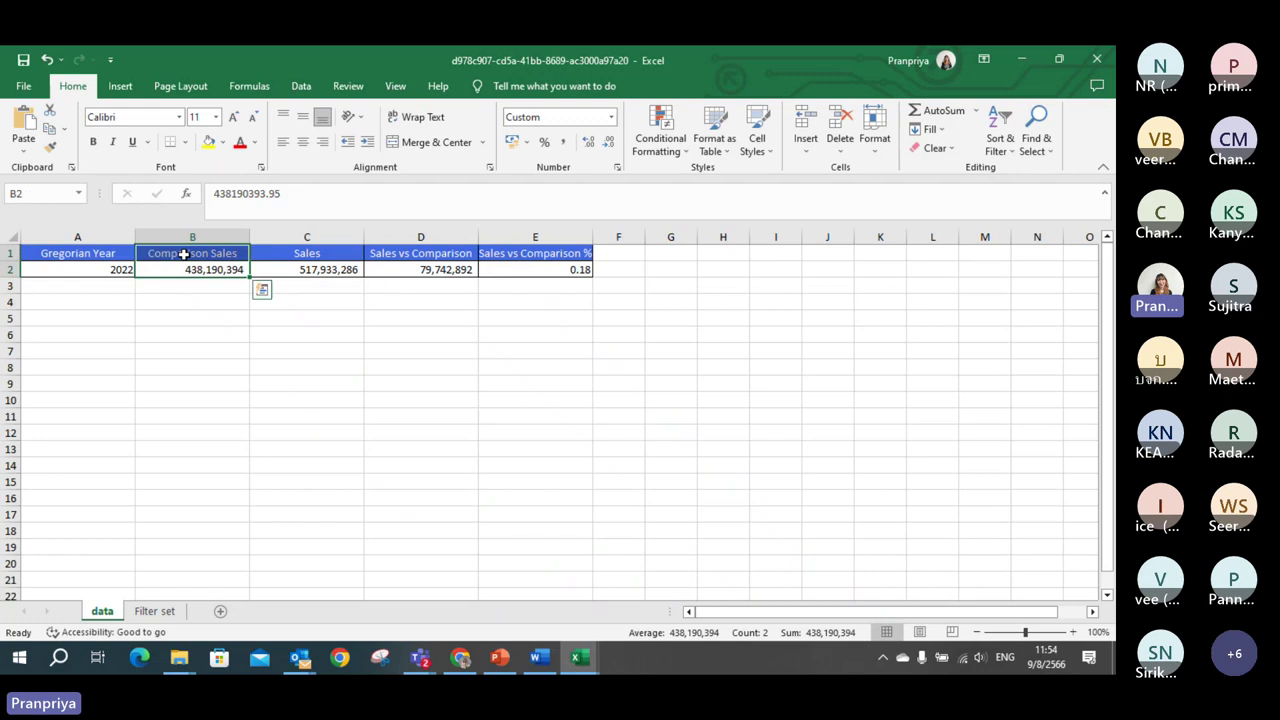
pyautogui.click(367, 270)
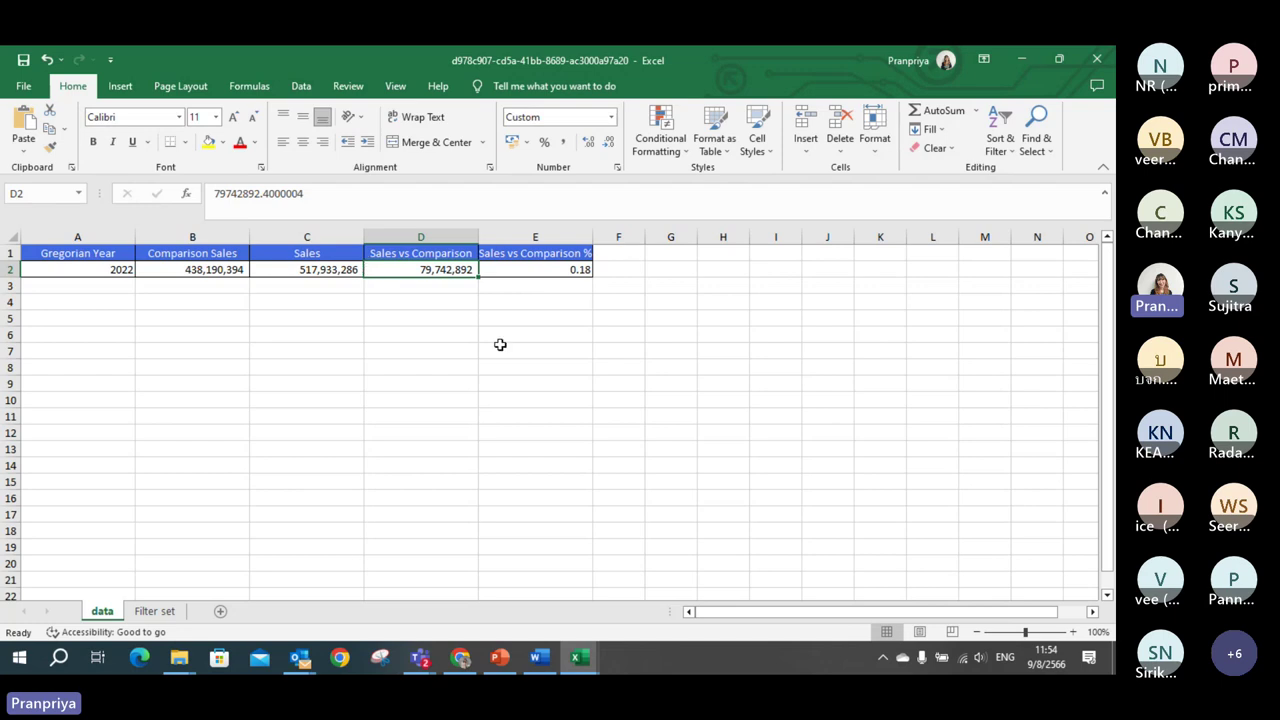
pyautogui.click(578, 270)
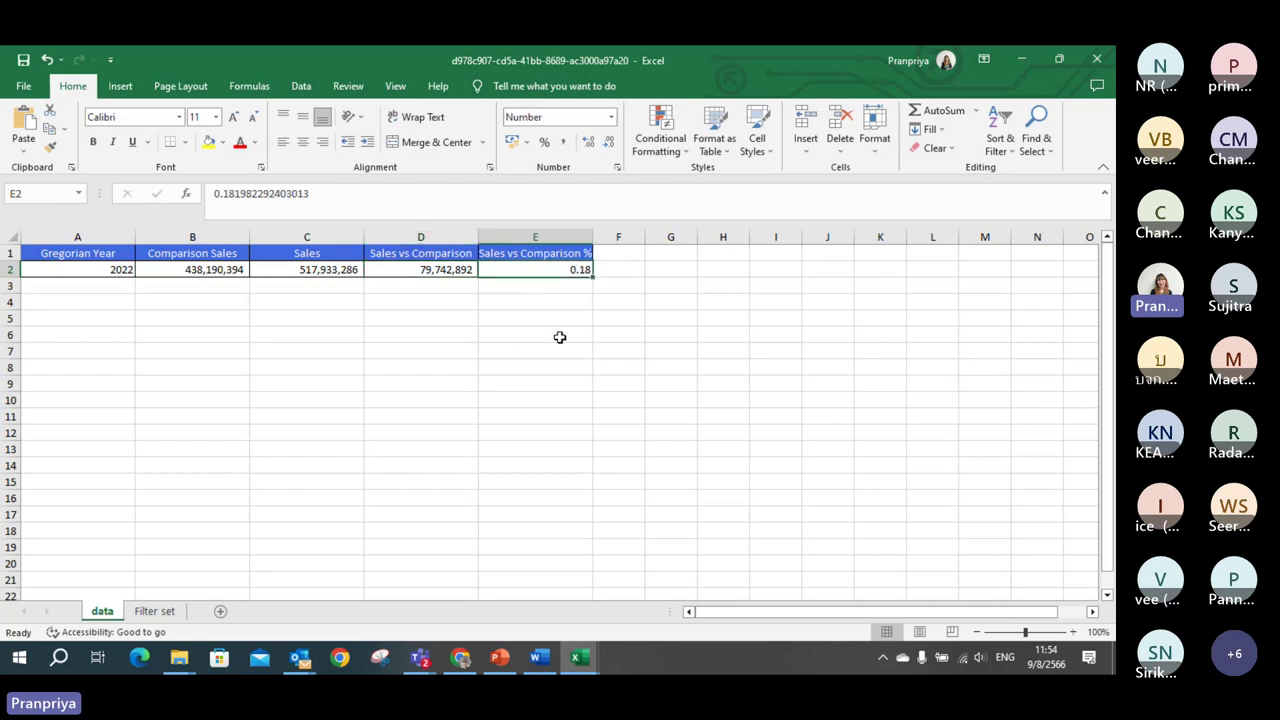
pyautogui.click(544, 142)
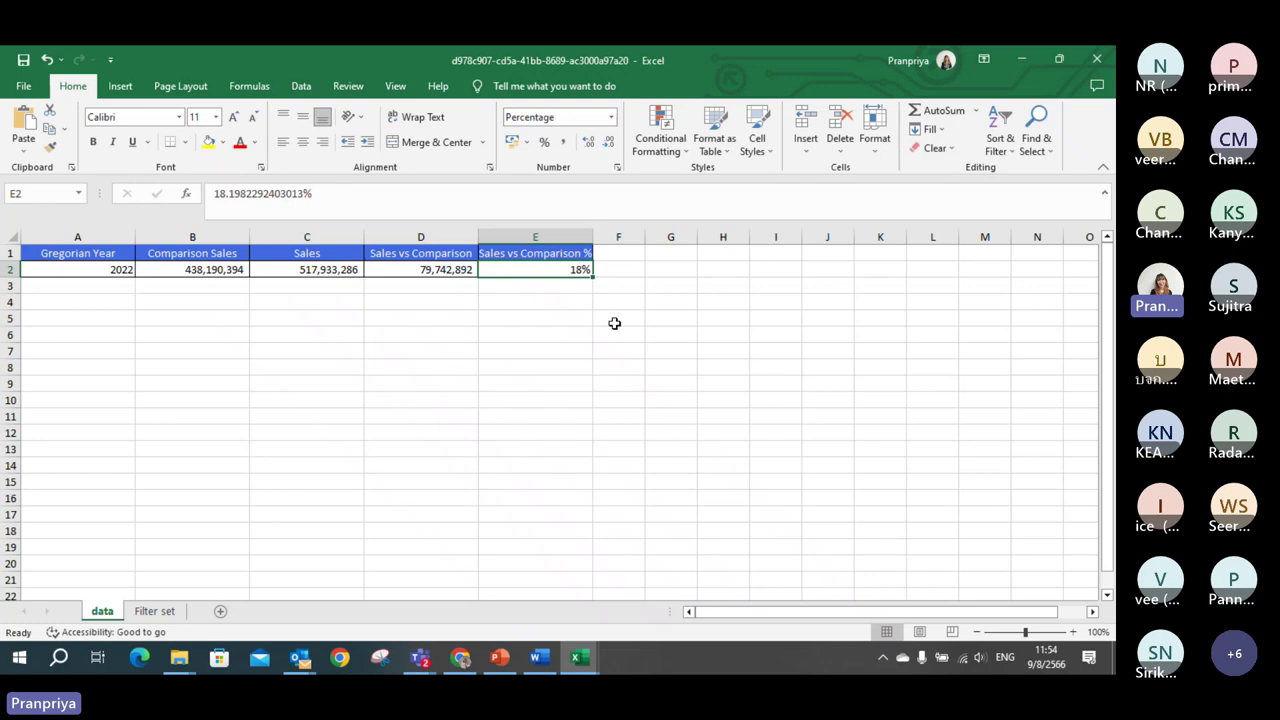
# Step: Reselect the Comparison Sales, Sales and Sales vs Comparison columns and cells to review them
pyautogui.click(210, 237)
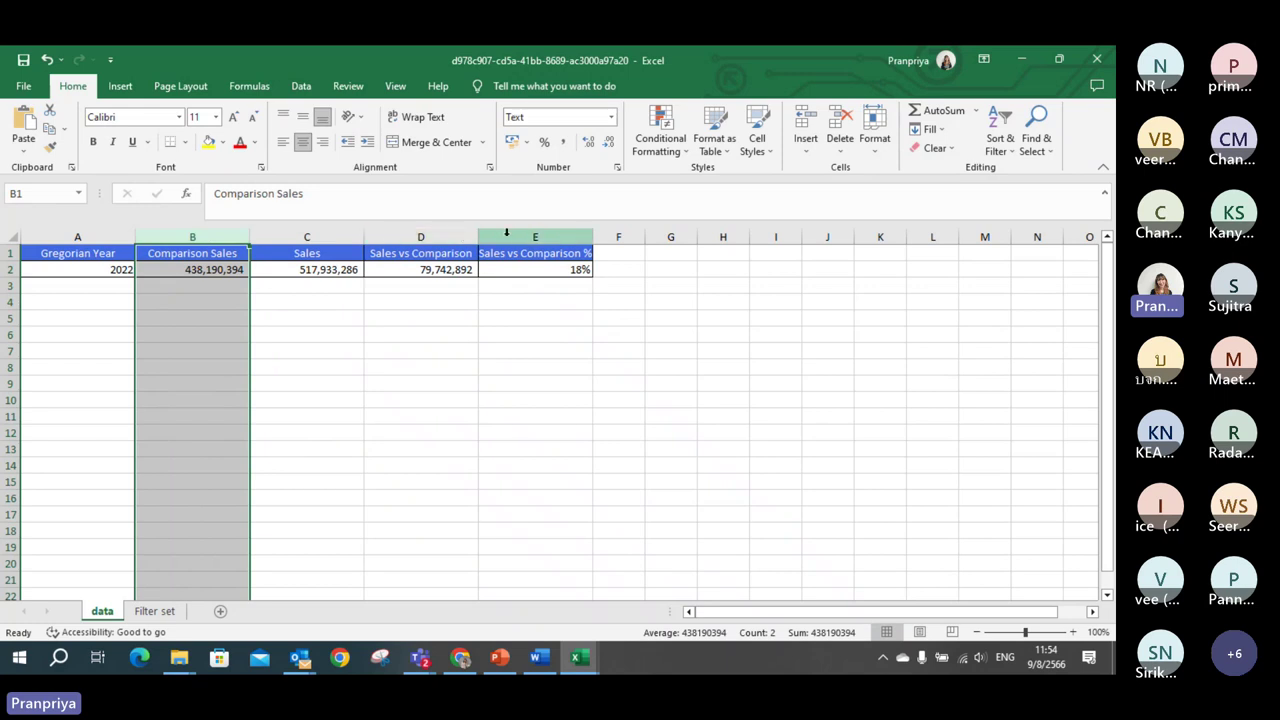
pyautogui.moveTo(515, 237); pyautogui.dragTo(420, 237)
pyautogui.click(323, 334)
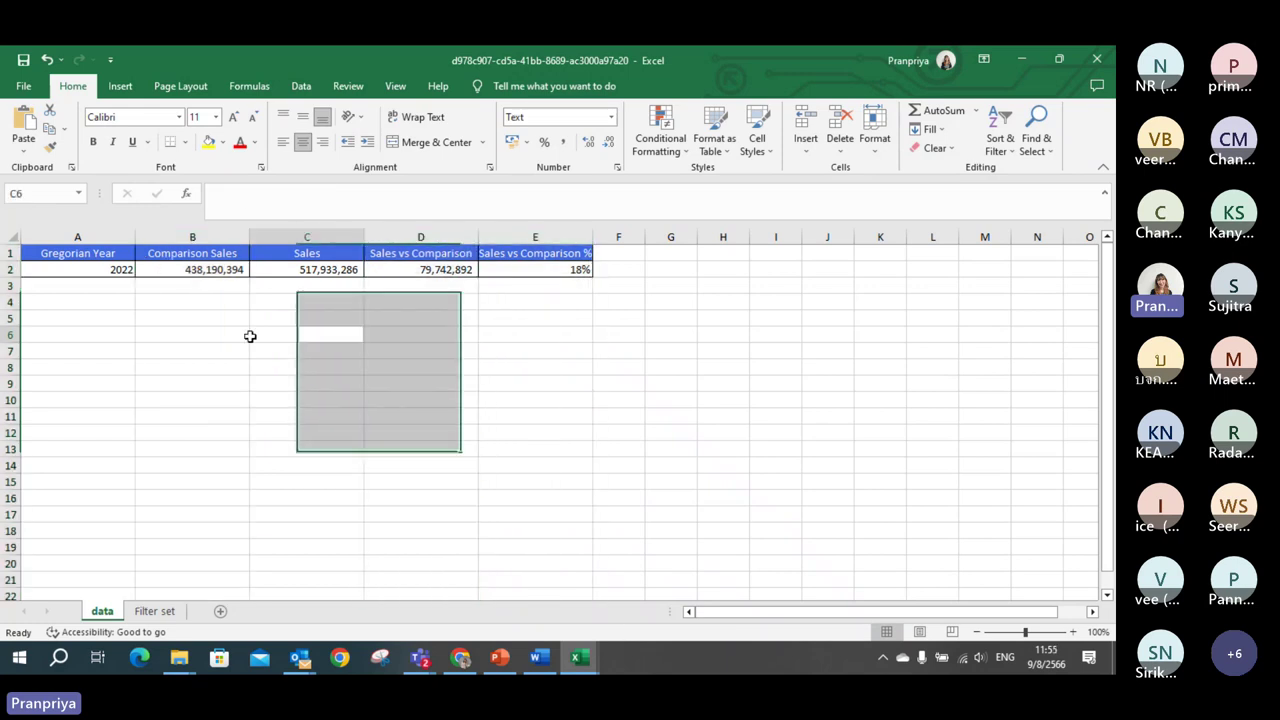
pyautogui.click(200, 237)
pyautogui.click(200, 268)
pyautogui.moveTo(272, 270); pyautogui.dragTo(286, 257)
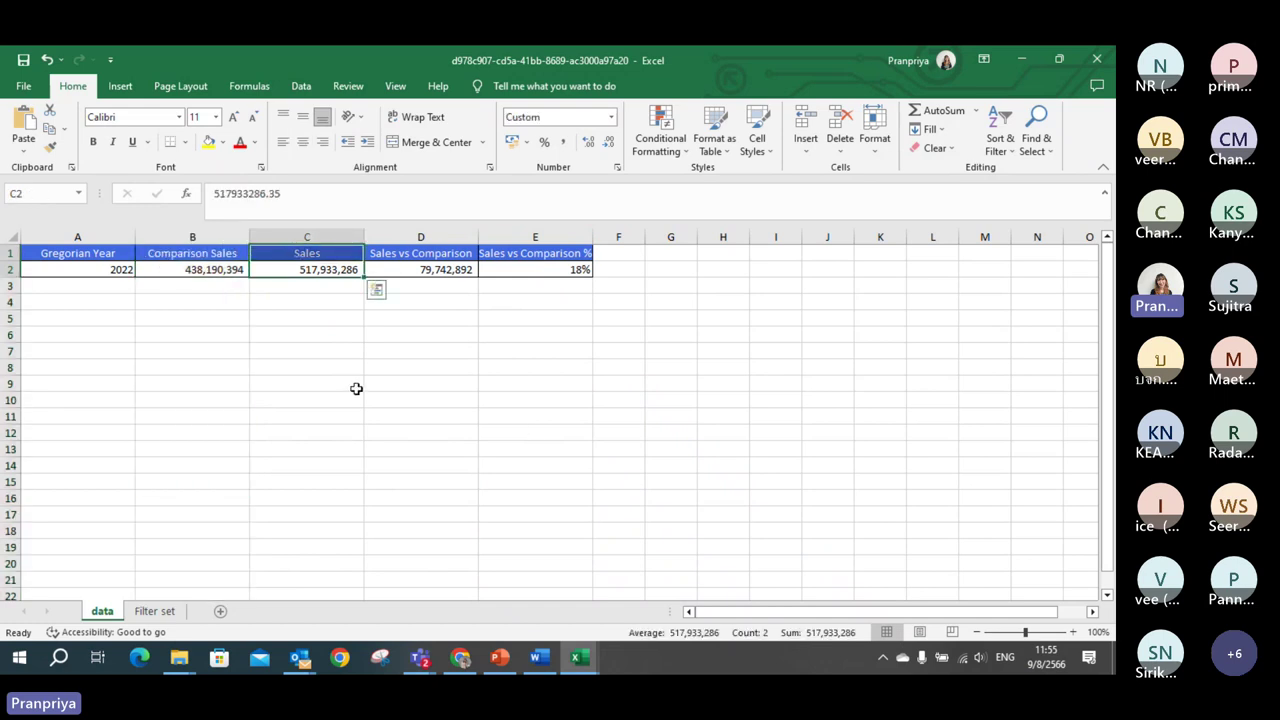
pyautogui.moveTo(191, 271); pyautogui.dragTo(197, 258)
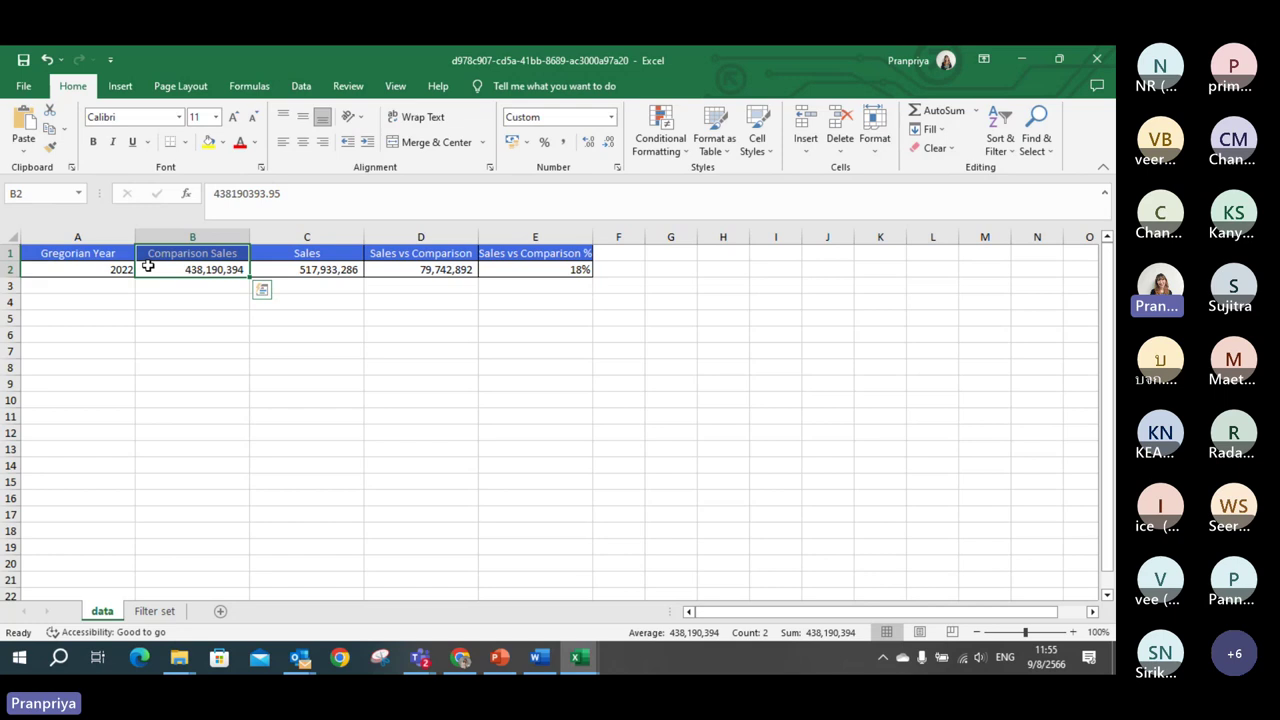
# Step: Download the newest exported Excel file from the Outlook email and minimize Outlook
pyautogui.moveTo(303, 664)
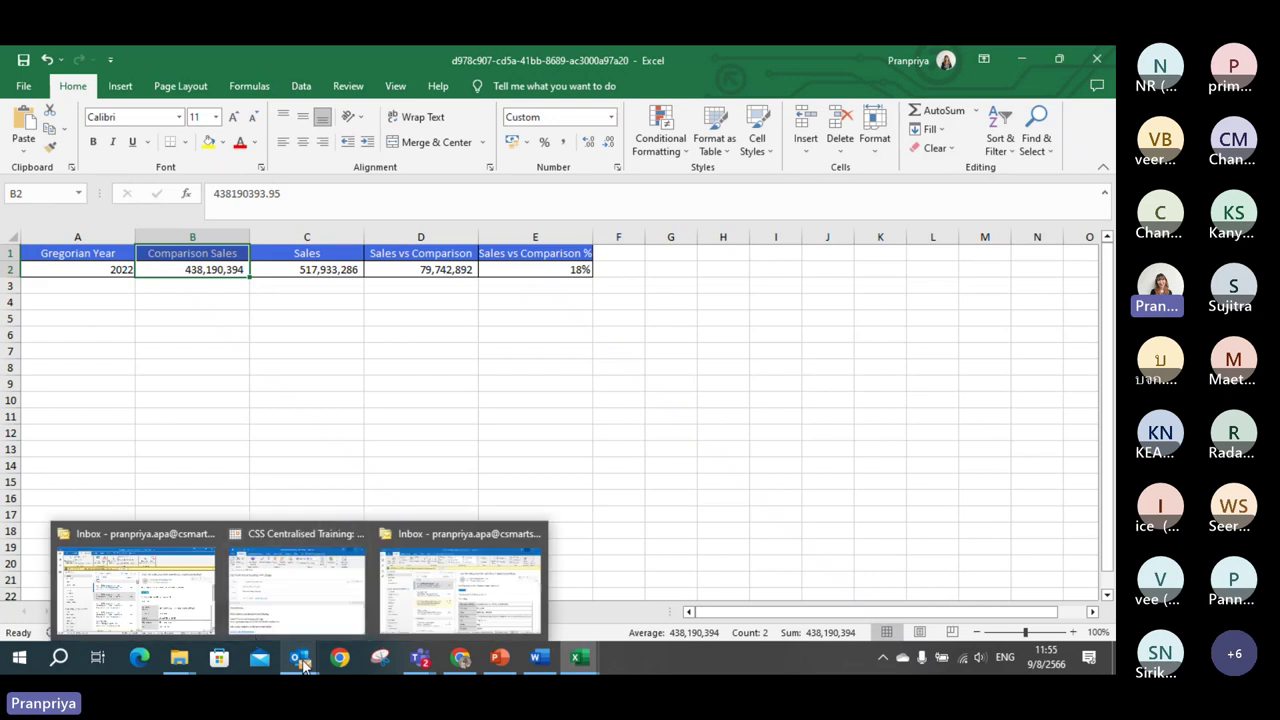
pyautogui.click(206, 552)
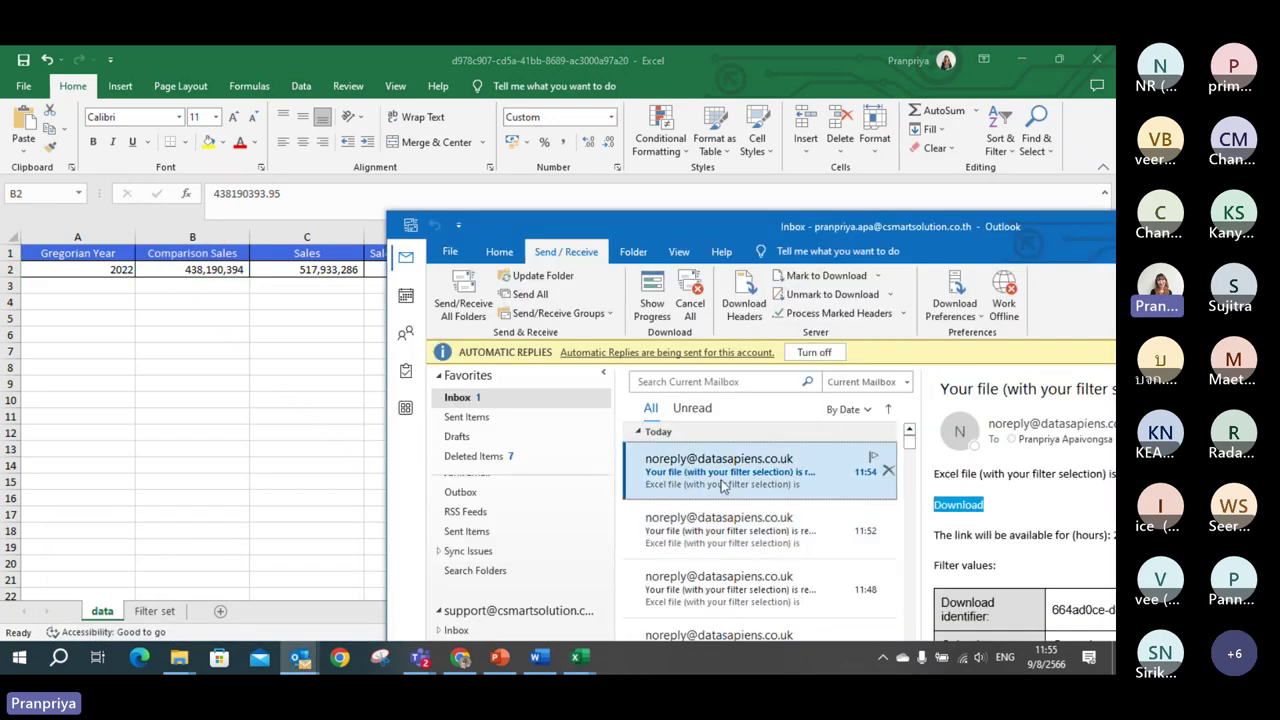
pyautogui.click(963, 505)
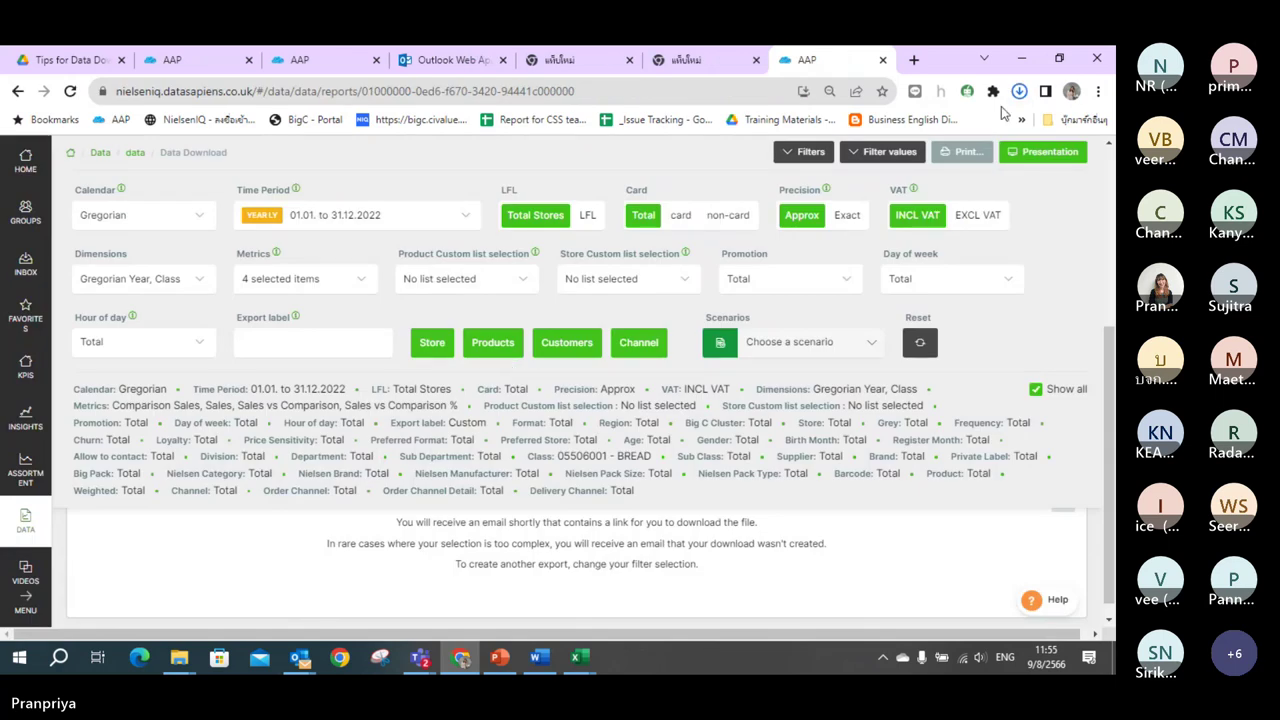
pyautogui.click(1000, 160)
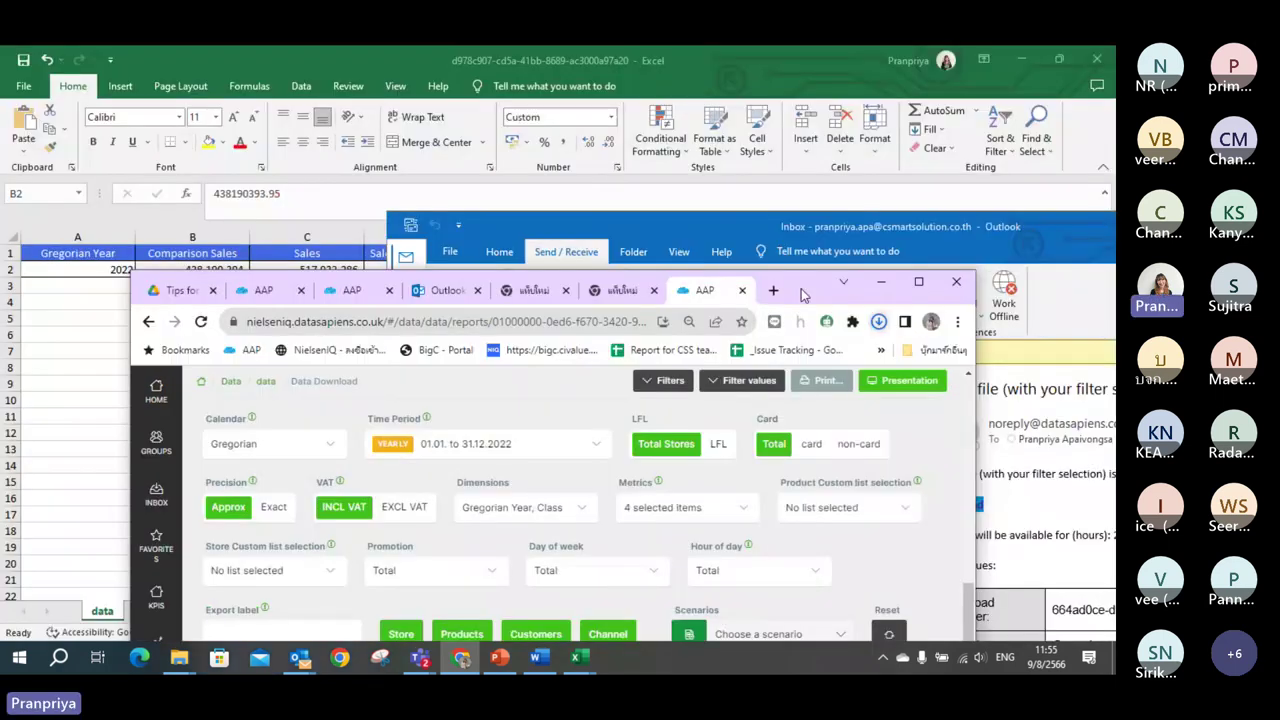
pyautogui.click(1068, 224)
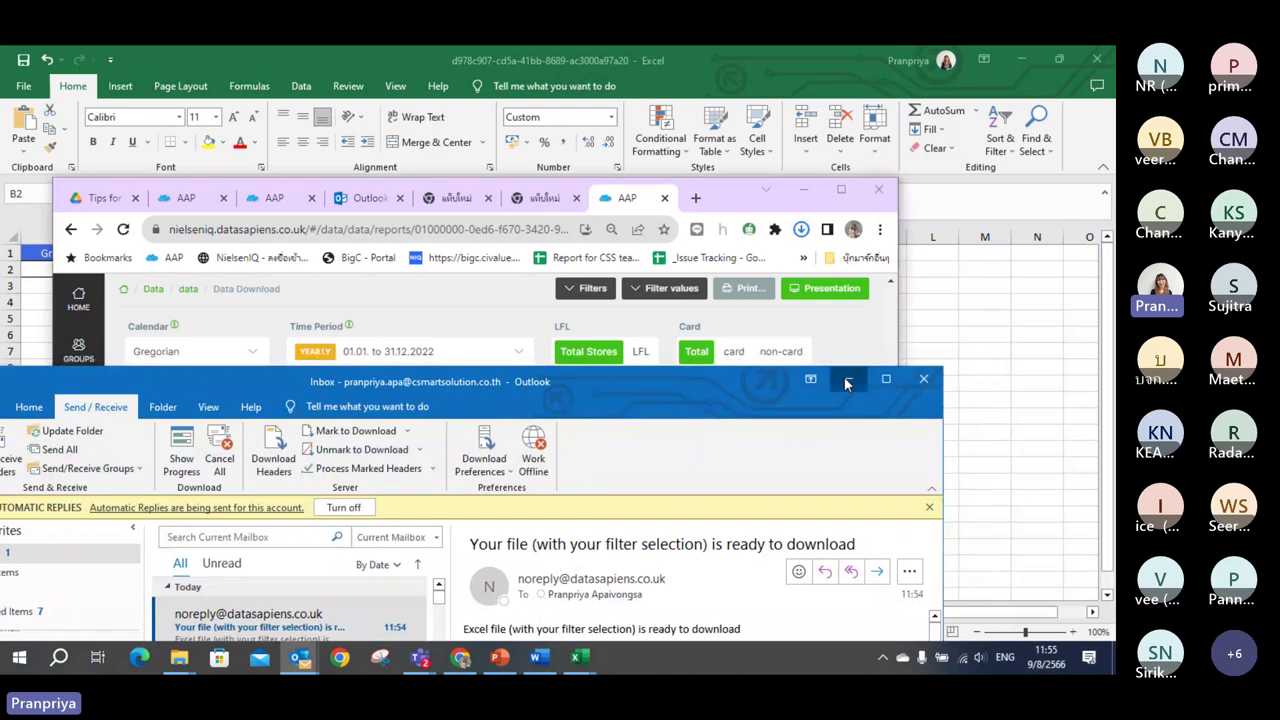
pyautogui.click(846, 374)
# Step: Open the newest downloaded export .xlsx from the browser's recent downloads
pyautogui.moveTo(727, 205); pyautogui.dragTo(846, 168)
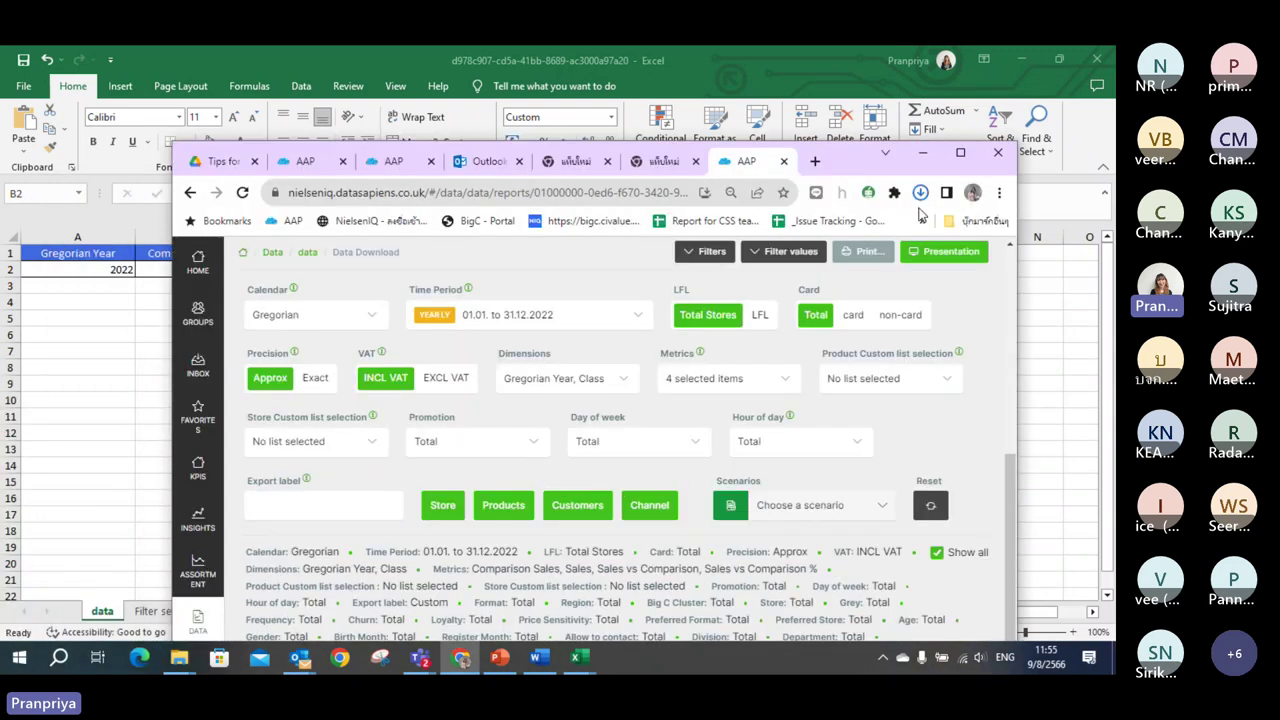
pyautogui.click(920, 193)
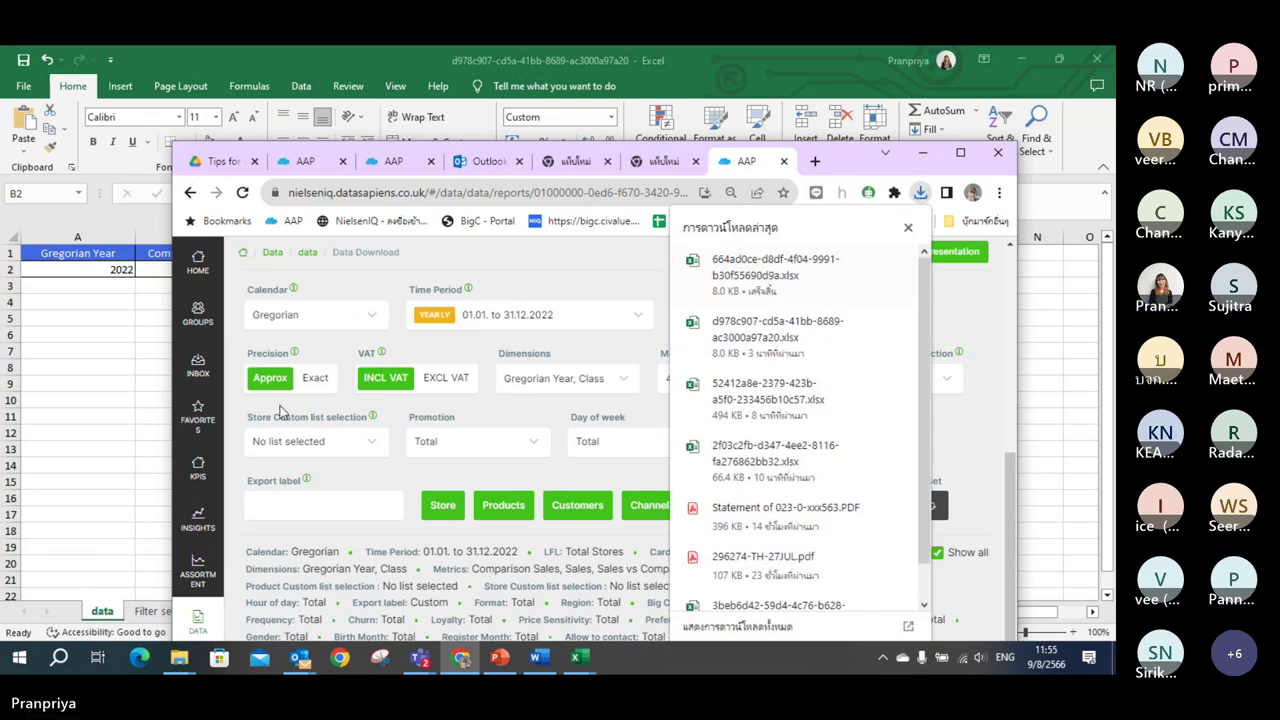
pyautogui.click(745, 296)
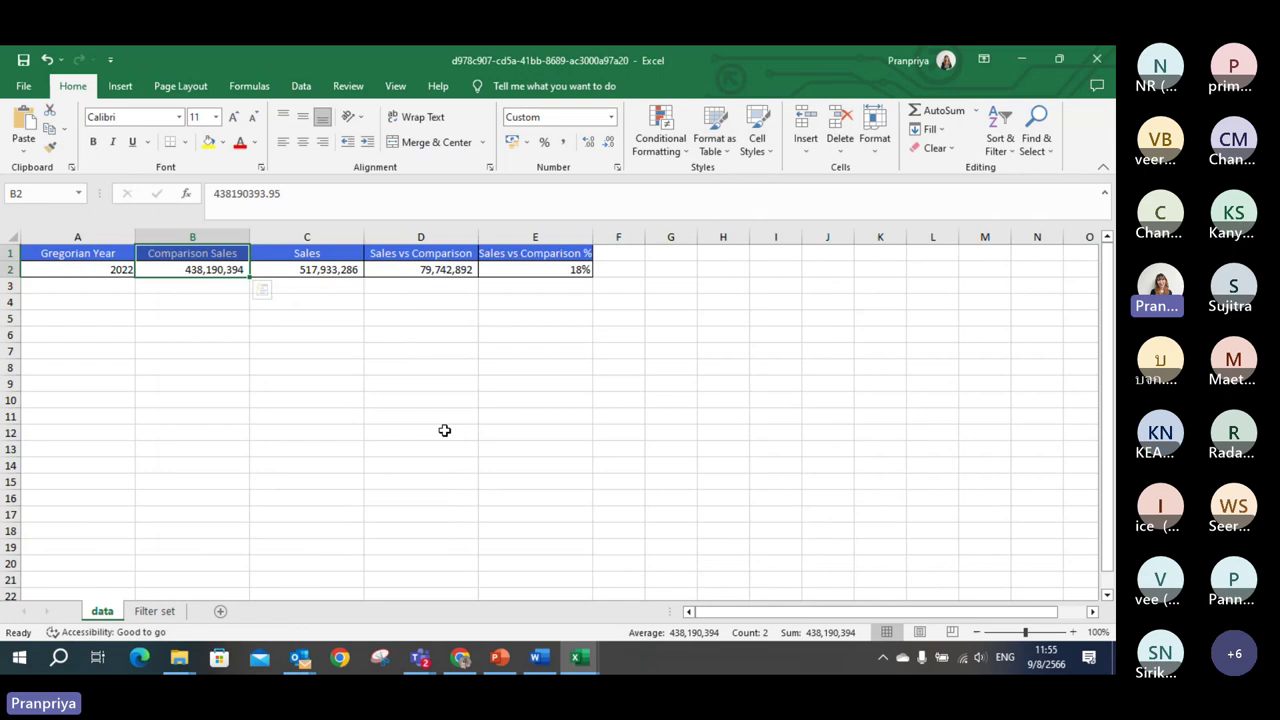
pyautogui.click(382, 320)
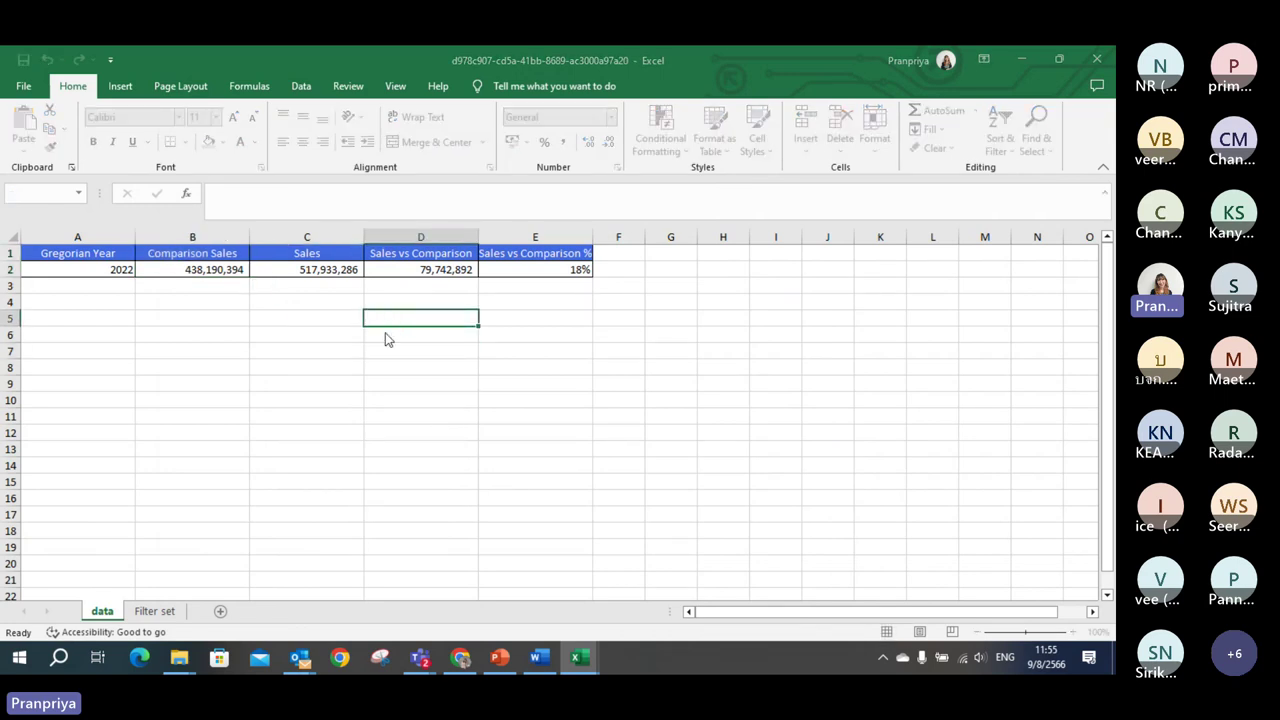
# Step: Enable editing, place the new export below the earlier workbook, and select column A and A2:F2
pyautogui.click(686, 116)
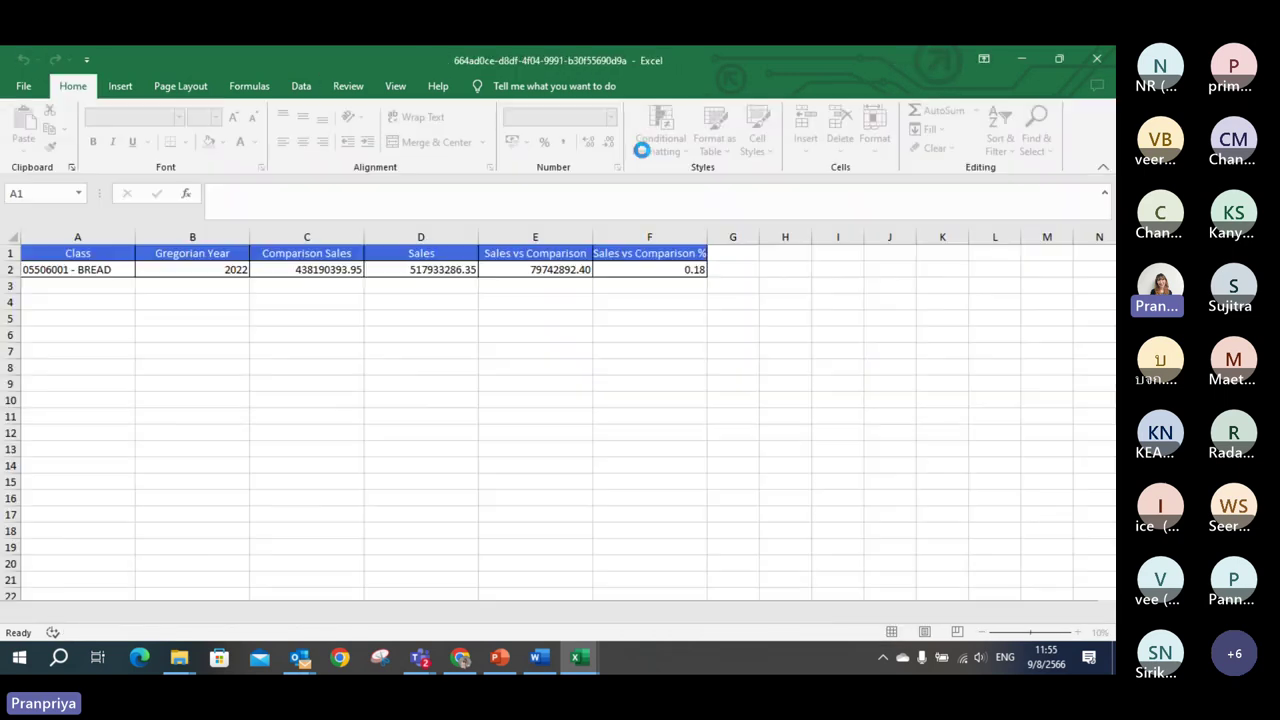
pyautogui.moveTo(560, 60); pyautogui.dragTo(424, 305)
pyautogui.click(84, 483)
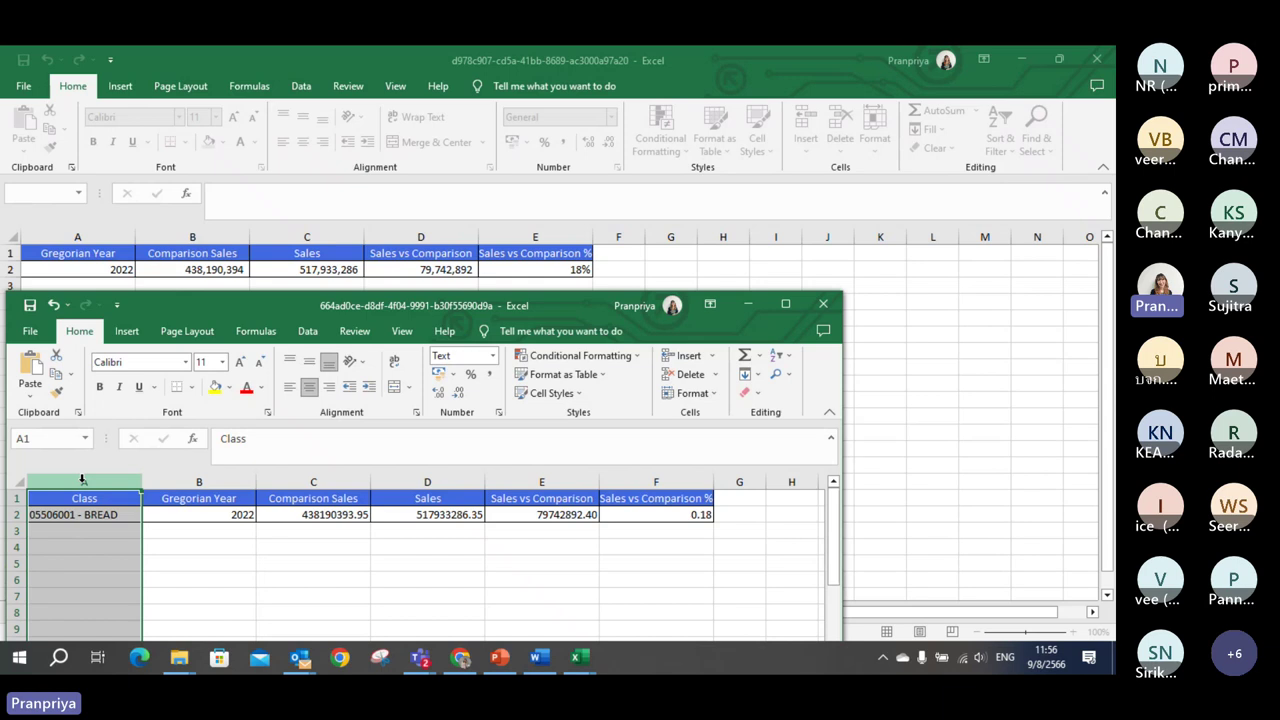
pyautogui.moveTo(98, 514); pyautogui.dragTo(65, 567)
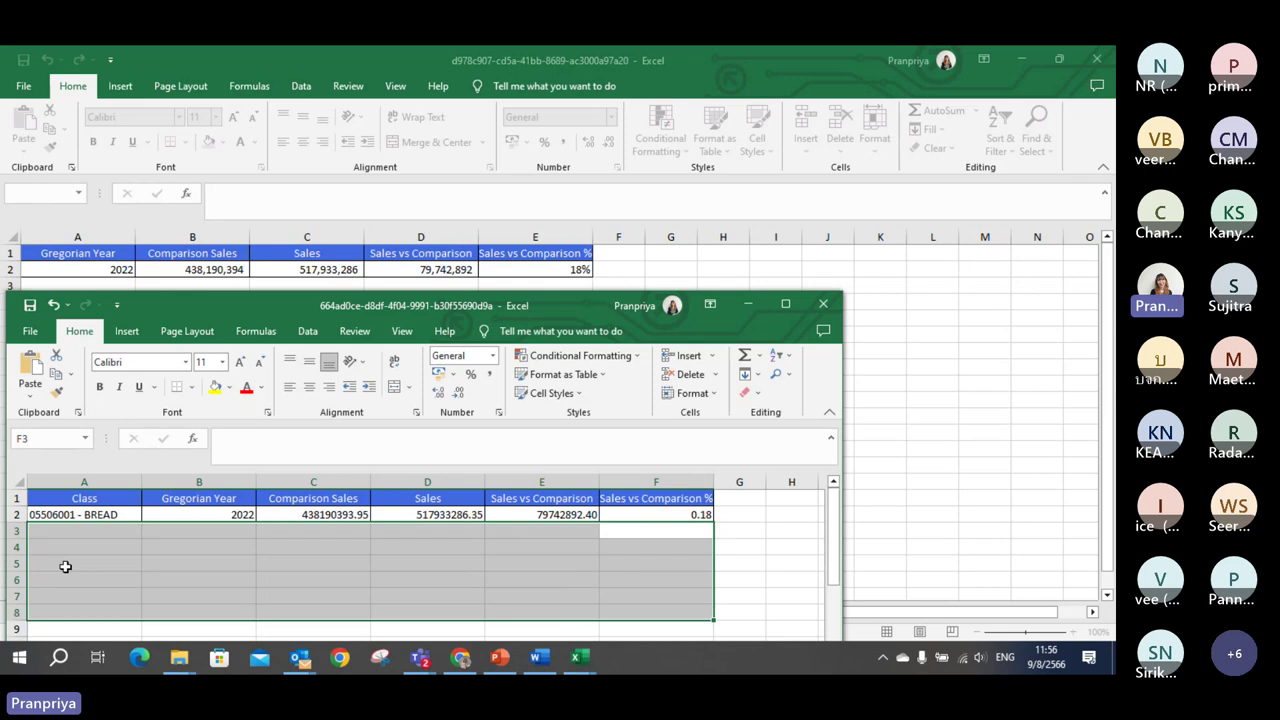
# Step: Maximize the AAP Data Download page, reviewing the Metrics, Dimensions and saved Scenarios lists
pyautogui.click(460, 657)
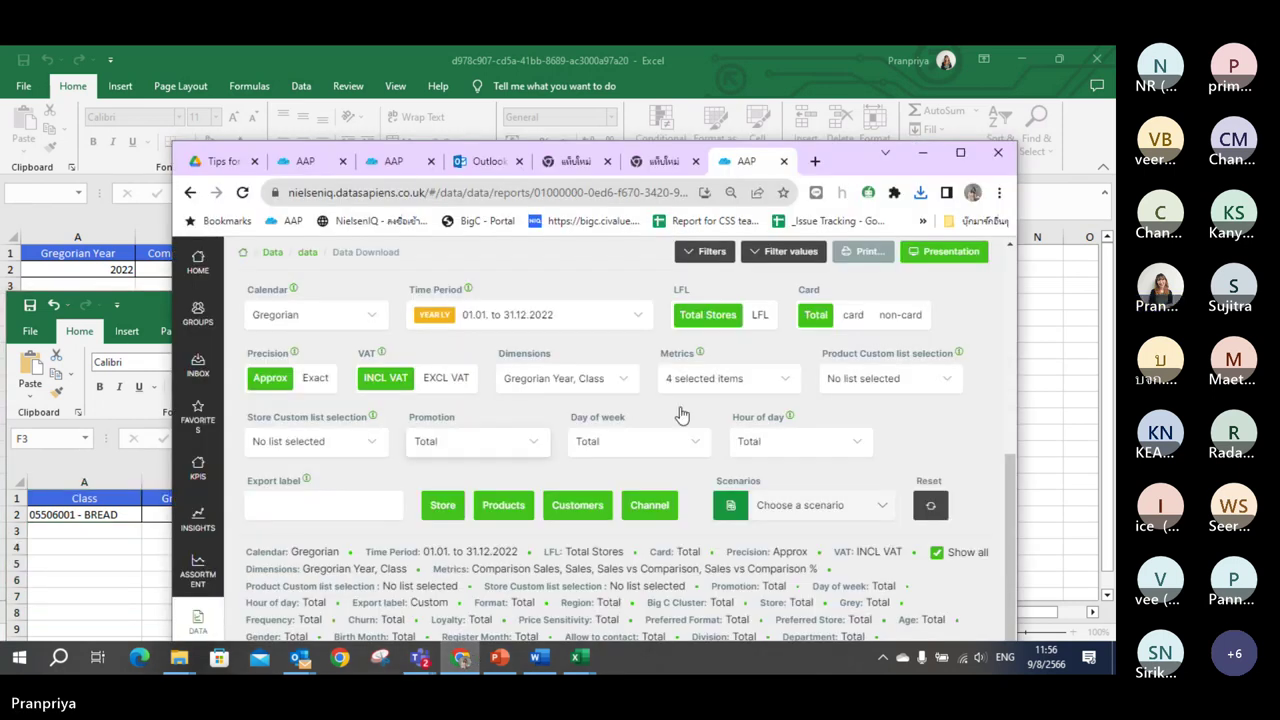
pyautogui.click(733, 385)
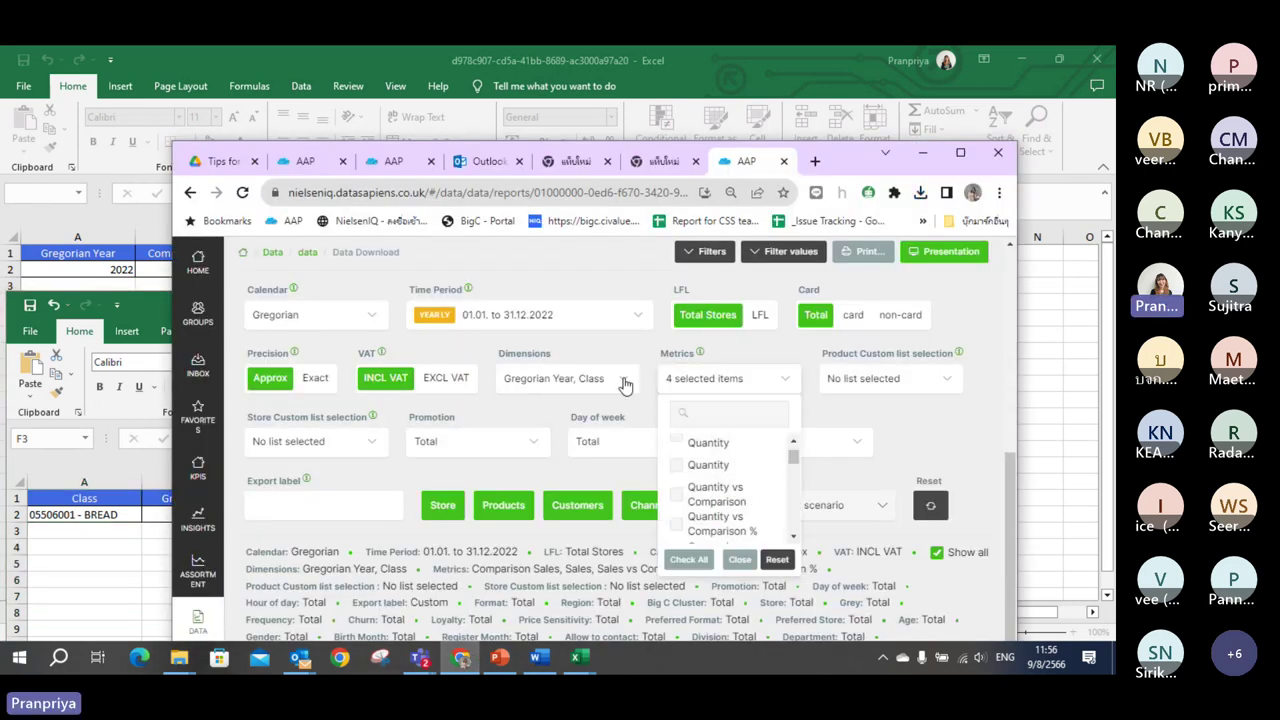
pyautogui.click(624, 383)
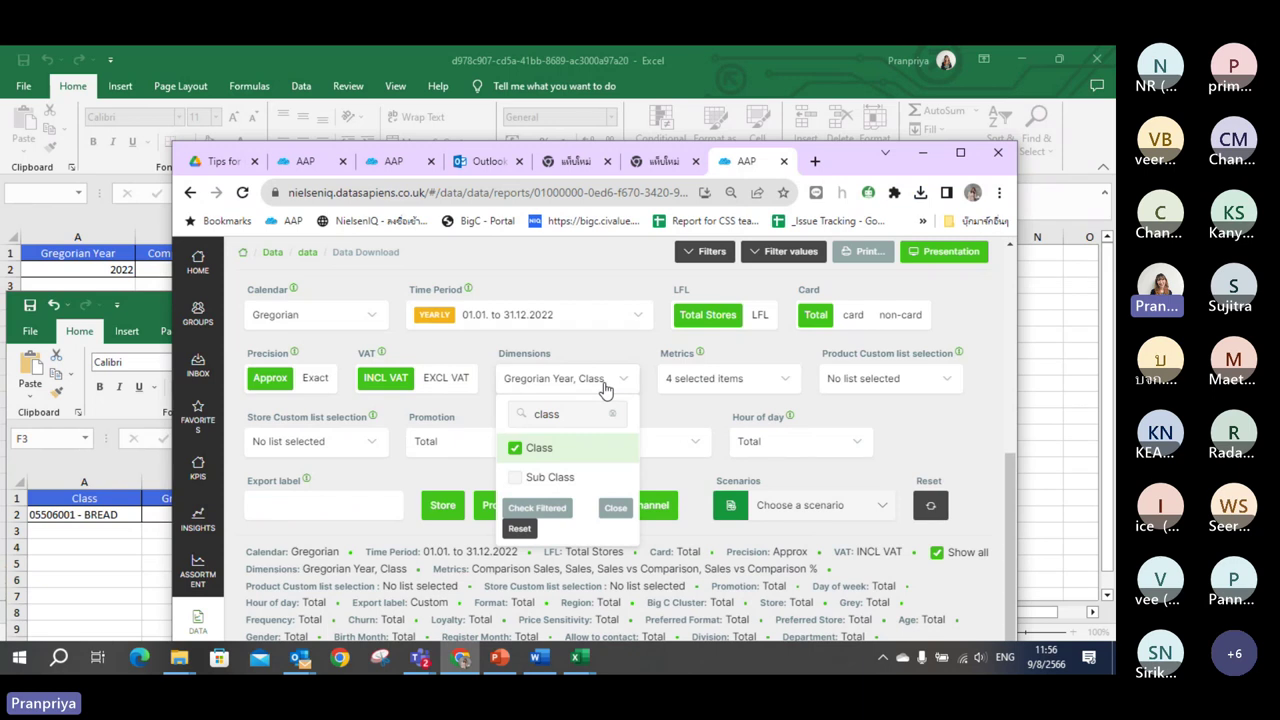
pyautogui.click(604, 388)
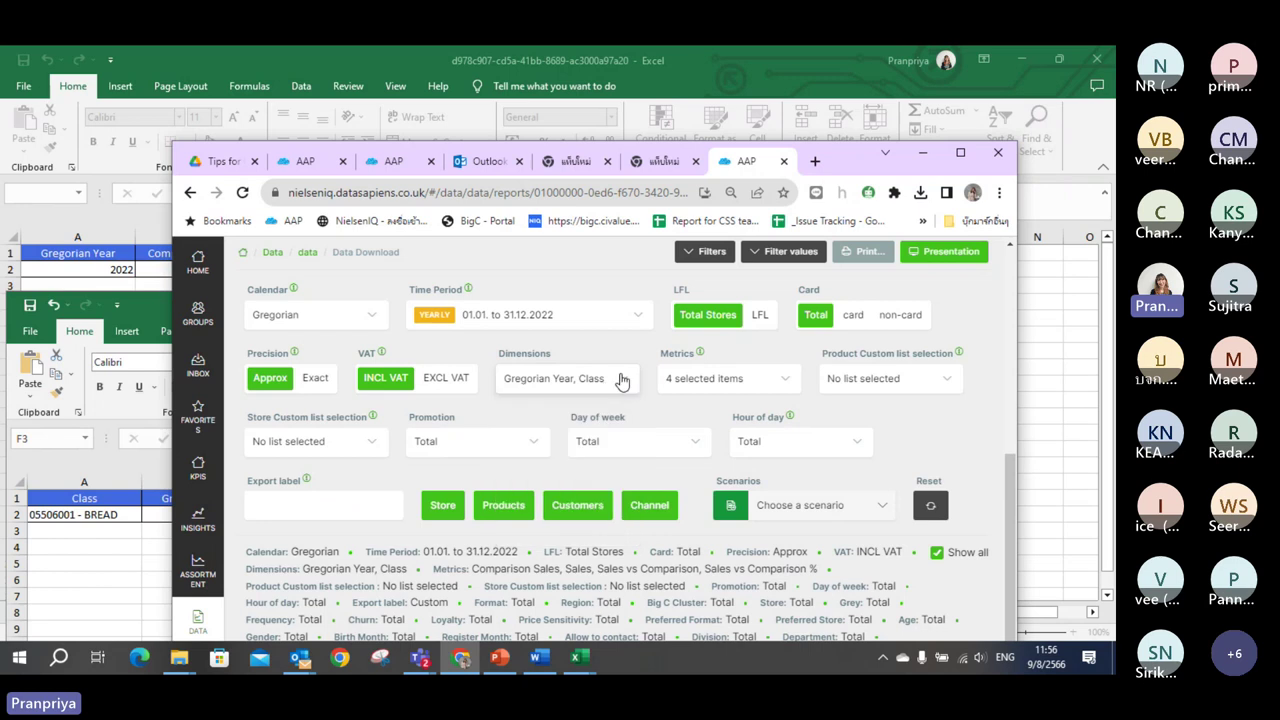
pyautogui.click(960, 152)
pyautogui.click(258, 344)
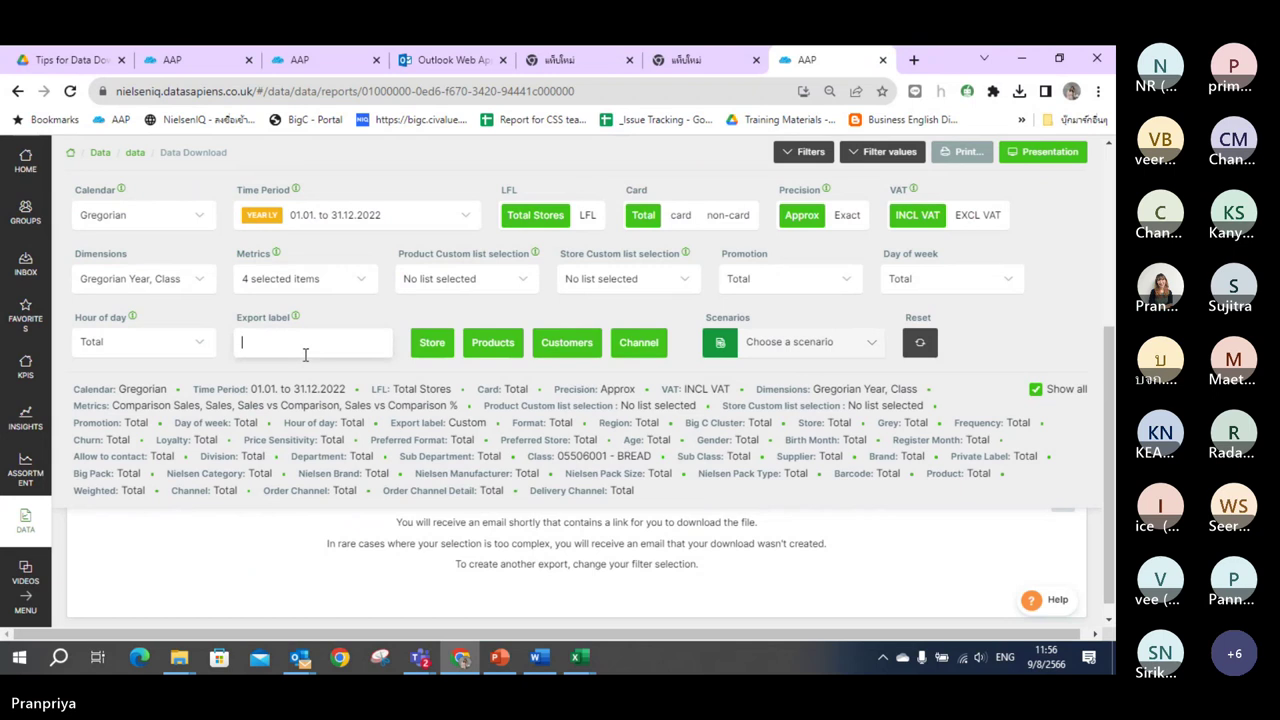
pyautogui.click(868, 342)
pyautogui.scroll(-10, 855, 375)
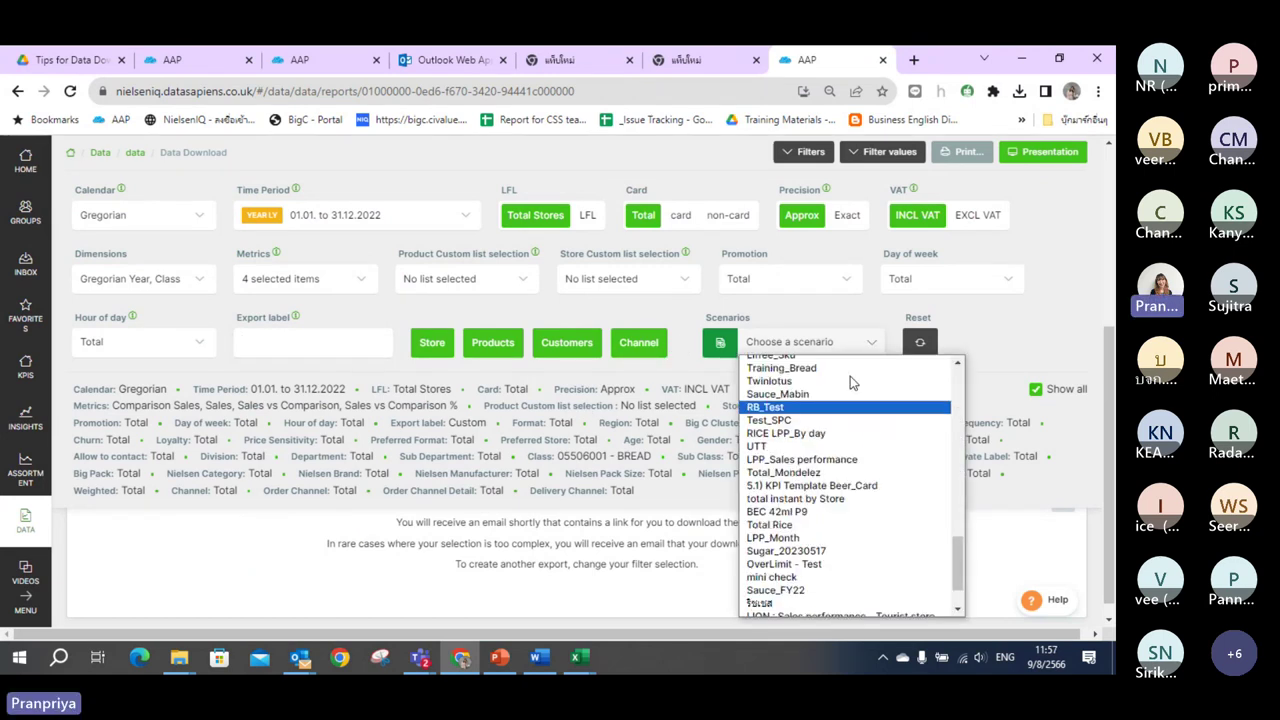
pyautogui.click(800, 342)
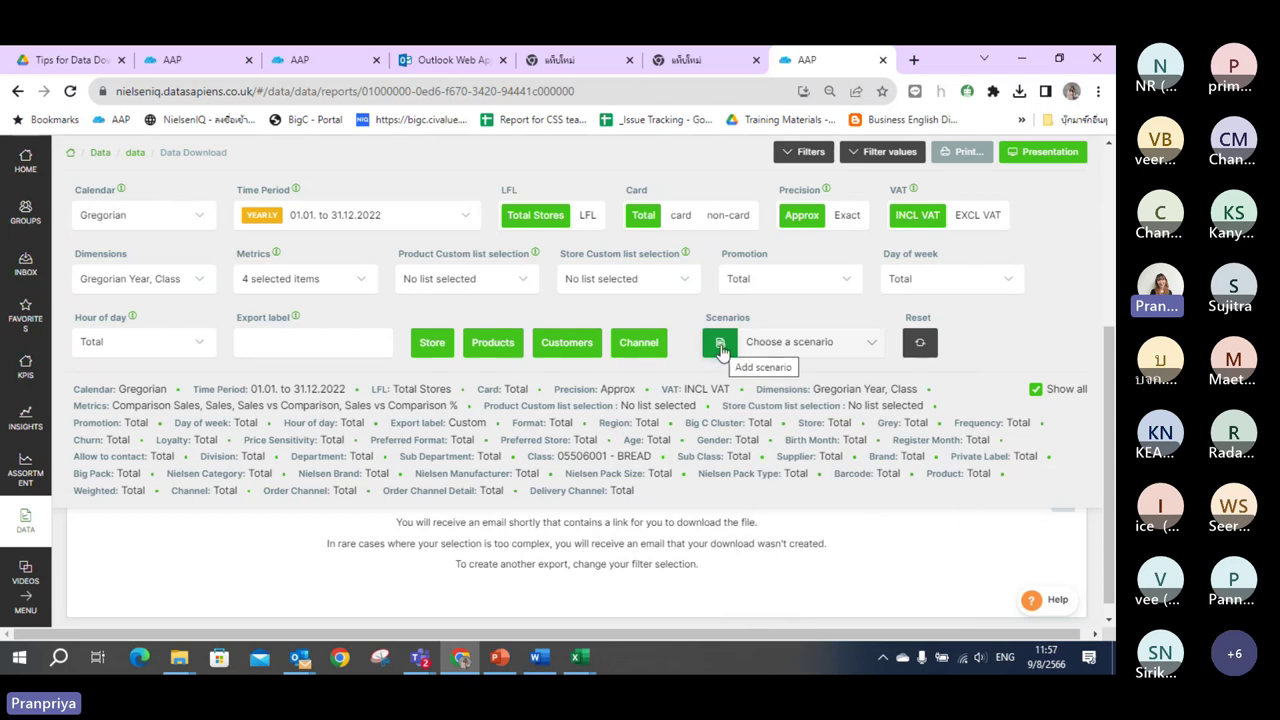
# Step: Save the 2022 BREAD filters with four sales metrics as new scenario 'test1'
pyautogui.click(720, 343)
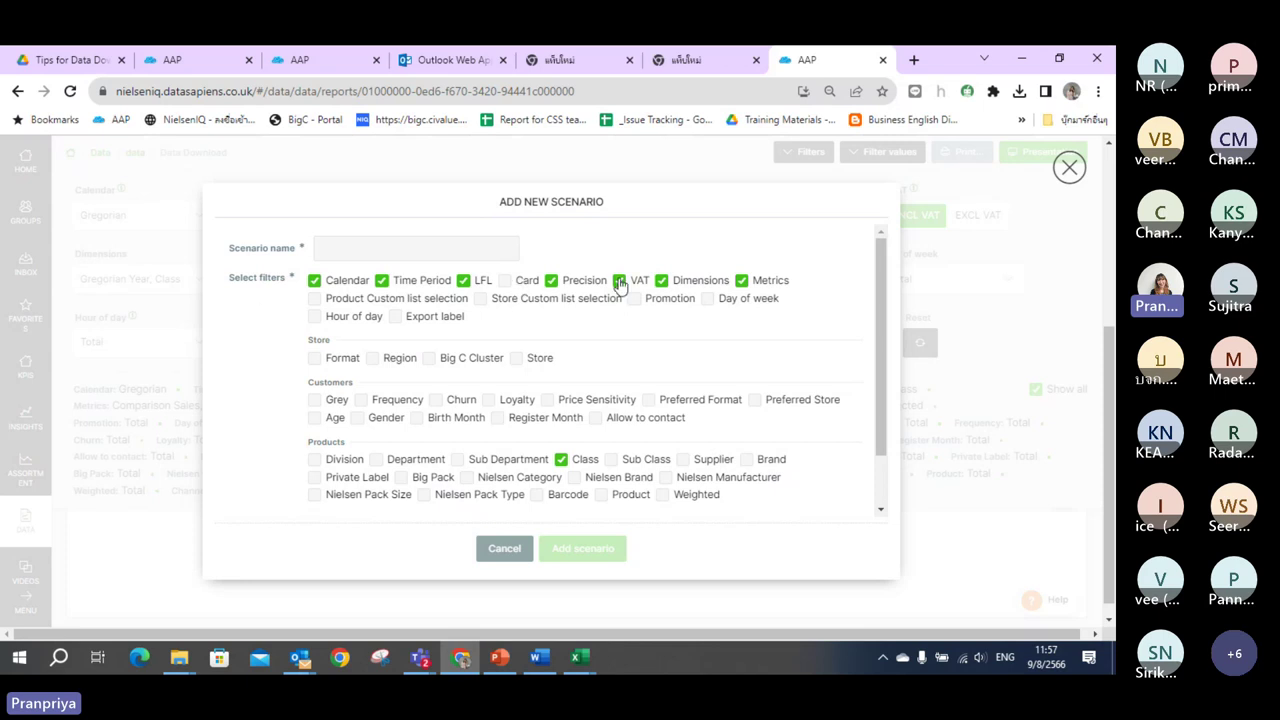
pyautogui.moveTo(881, 333)
pyautogui.mouseDown()
pyautogui.moveTo(886, 429)
pyautogui.moveTo(883, 330)
pyautogui.mouseUp()
pyautogui.click(386, 244)
pyautogui.write('te')
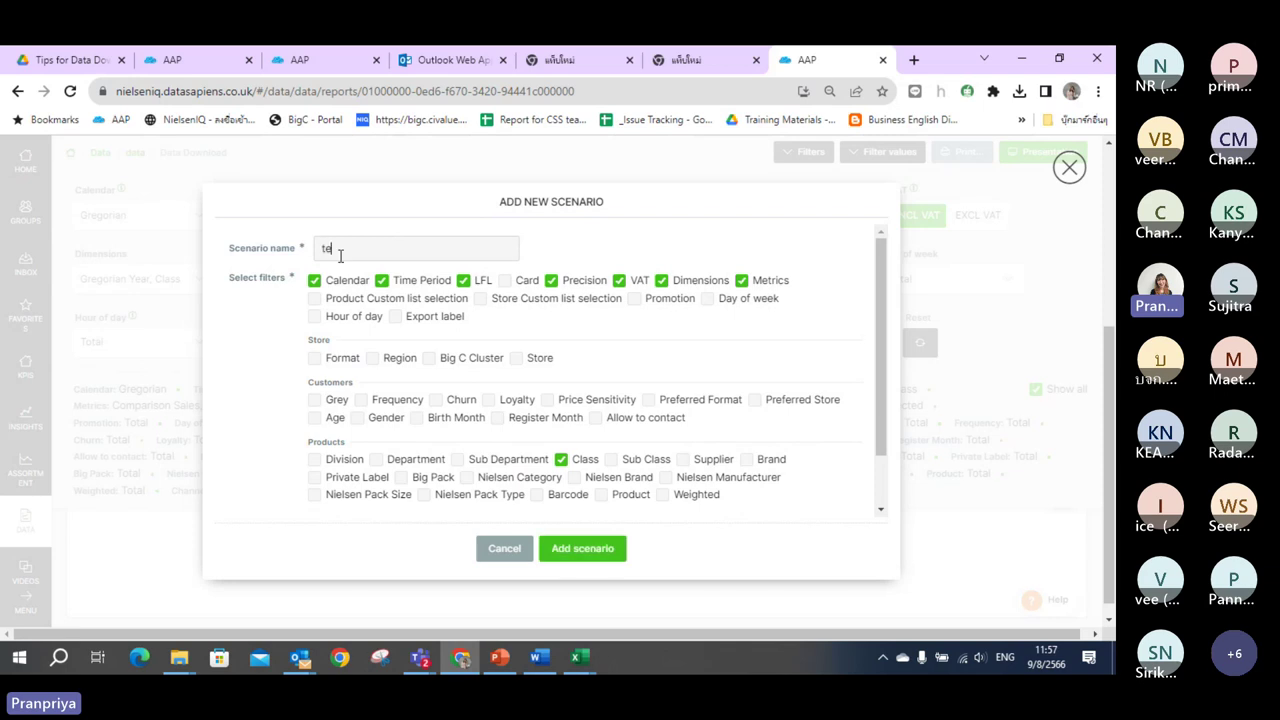
pyautogui.write('st1')
pyautogui.click(605, 548)
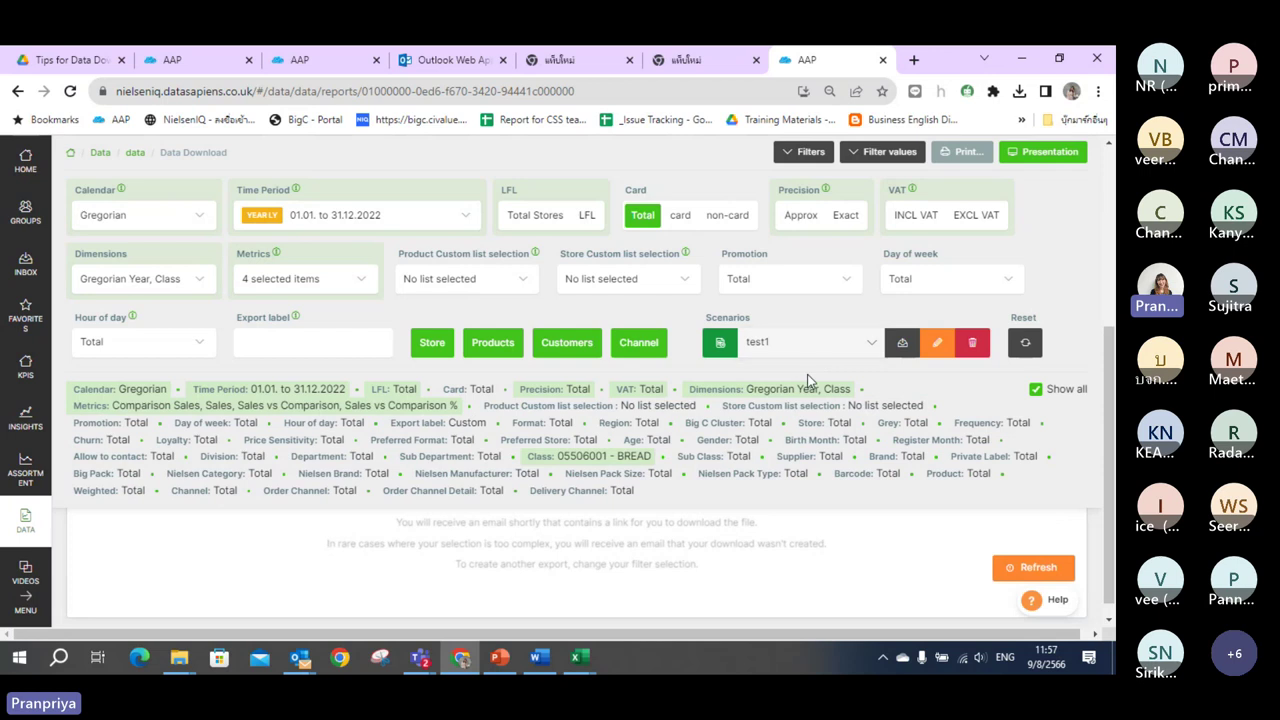
# Step: Add Comparison Quantity to the selected metrics and confirm the metrics list
pyautogui.click(313, 284)
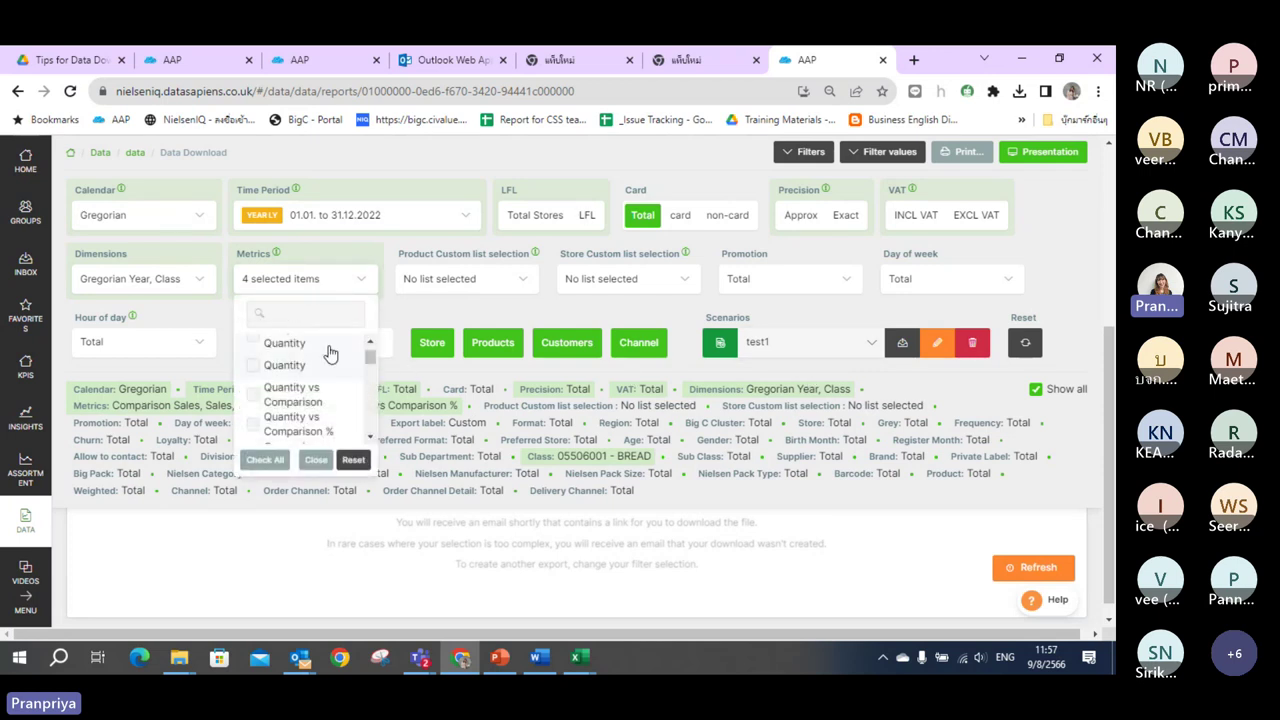
pyautogui.click(332, 356)
pyautogui.click(339, 290)
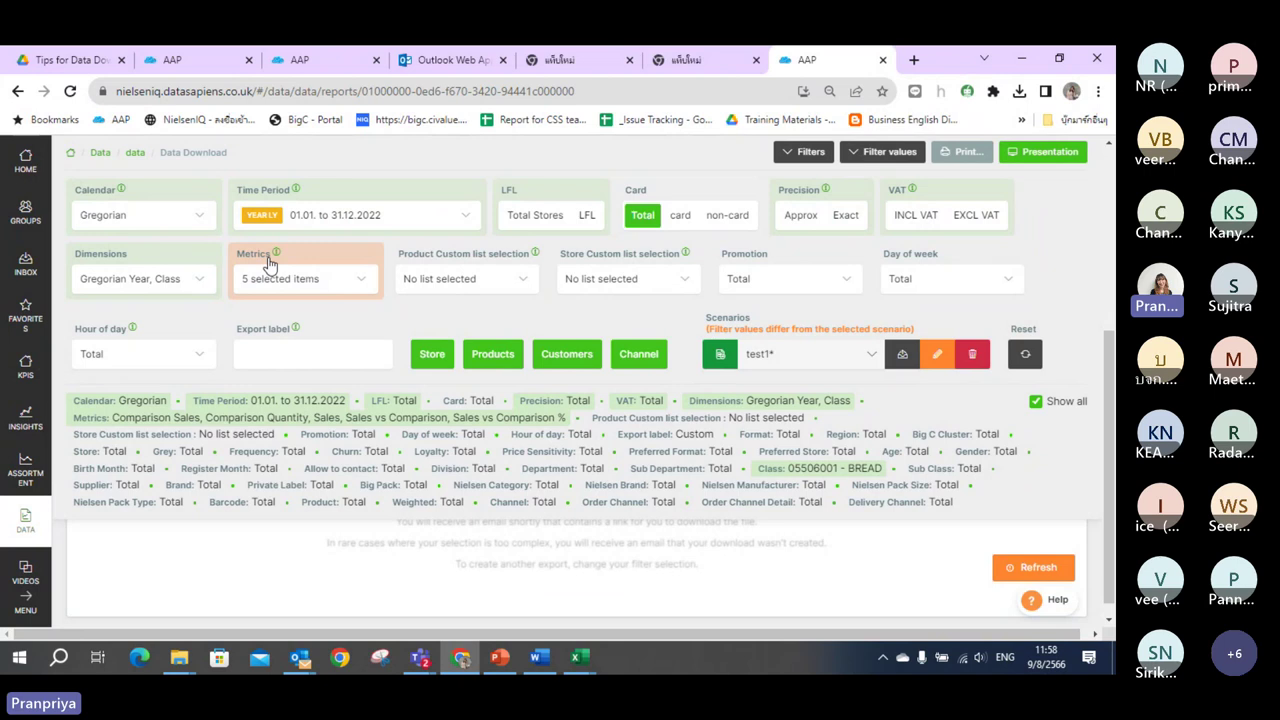
pyautogui.click(330, 282)
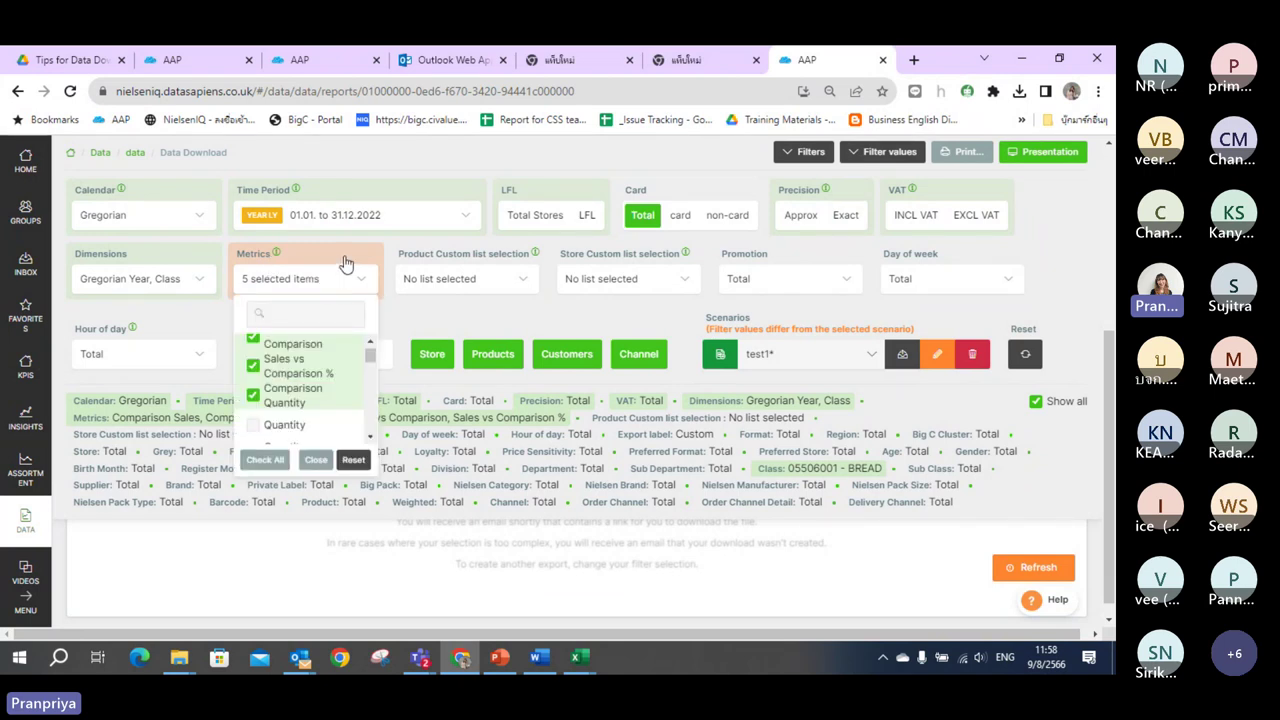
pyautogui.click(344, 276)
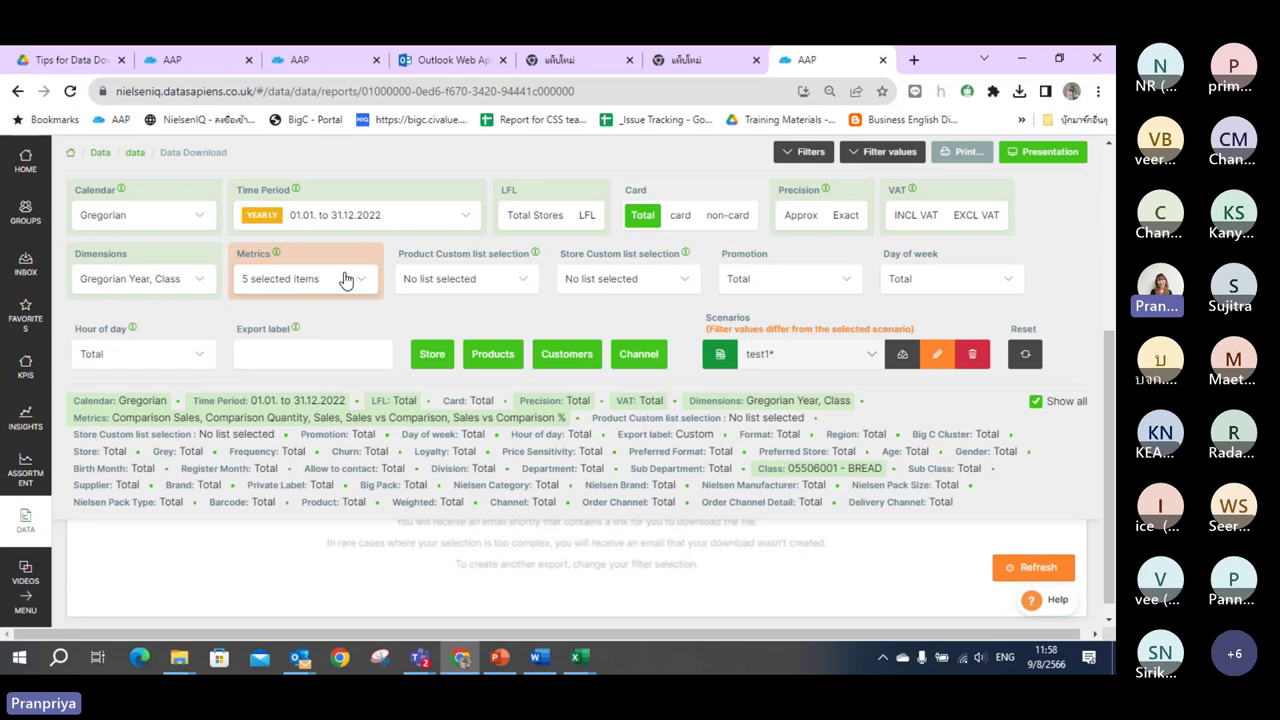
# Step: Save the updated metrics into scenario test1 through its Edit scenario dialog
pyautogui.click(938, 356)
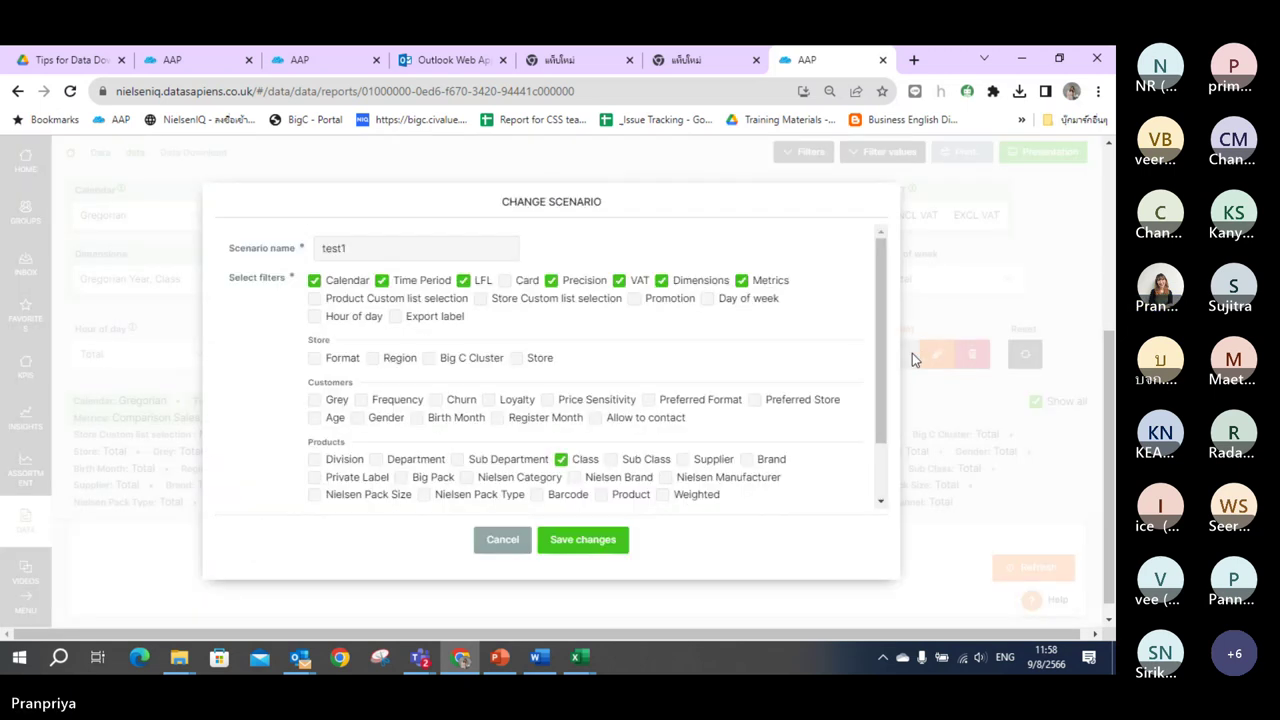
pyautogui.click(413, 252)
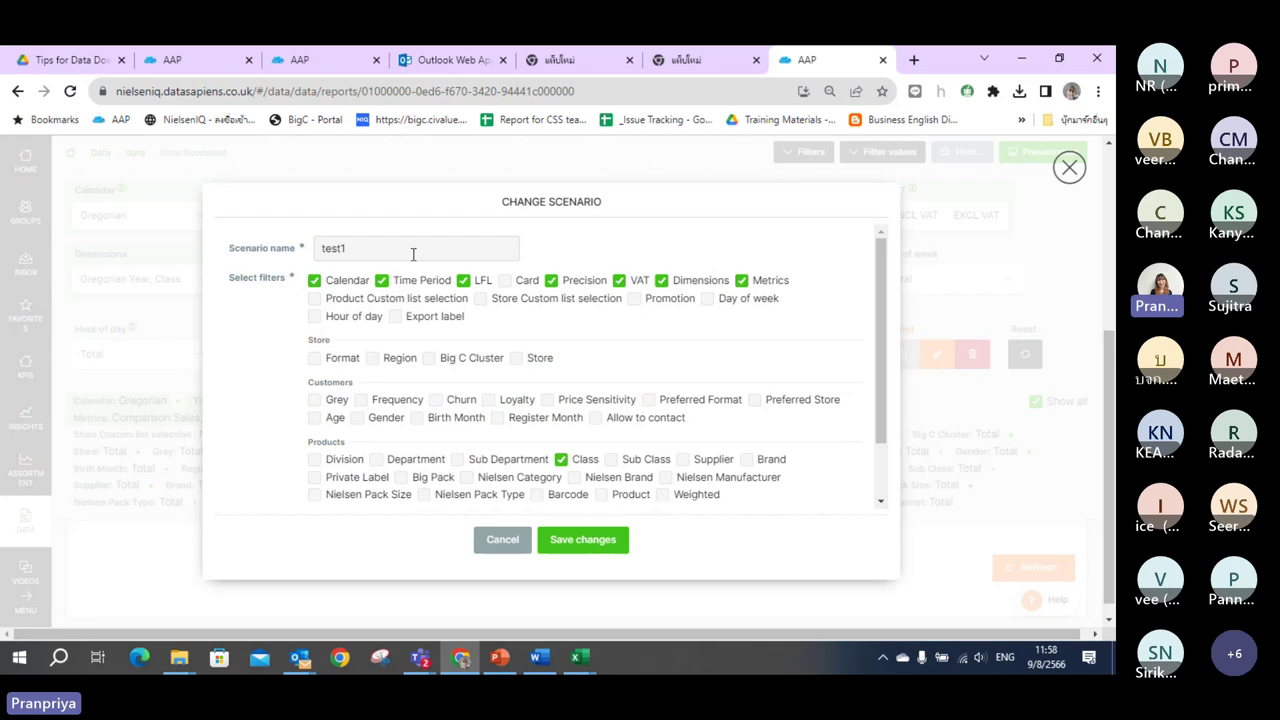
pyautogui.click(577, 546)
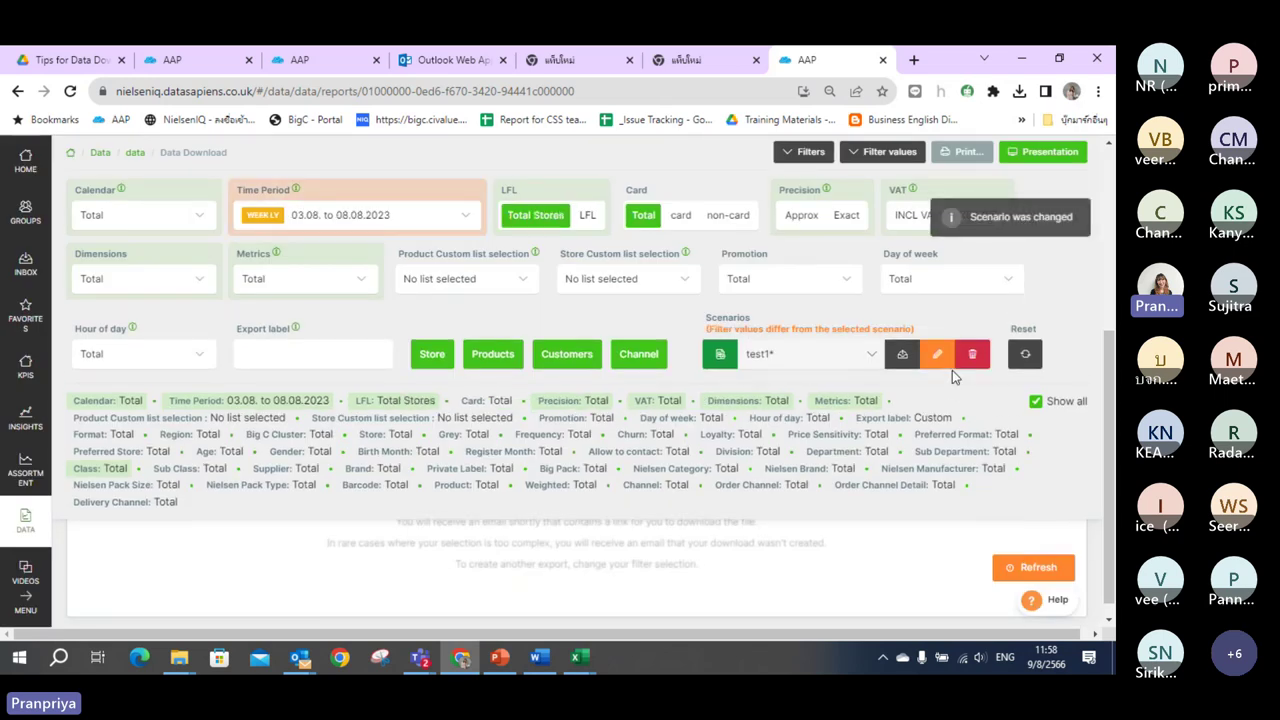